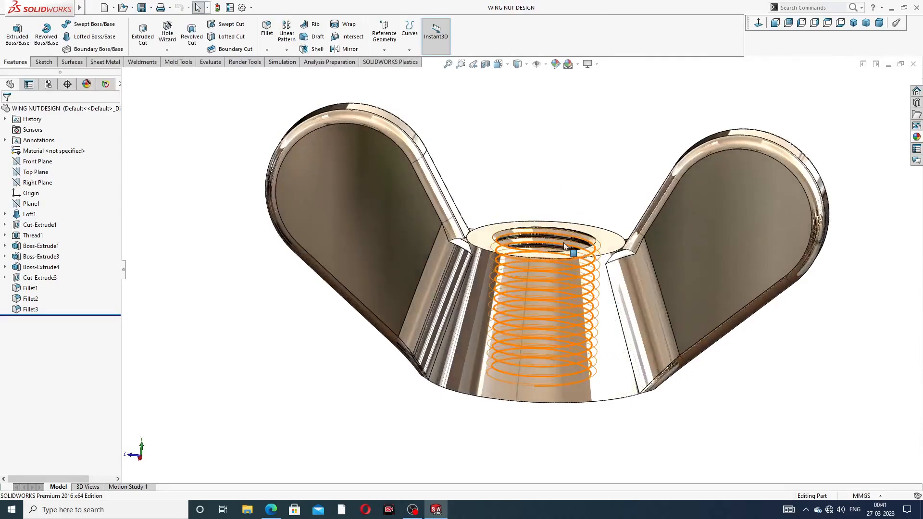
middle_drag(563, 243, 587, 262)
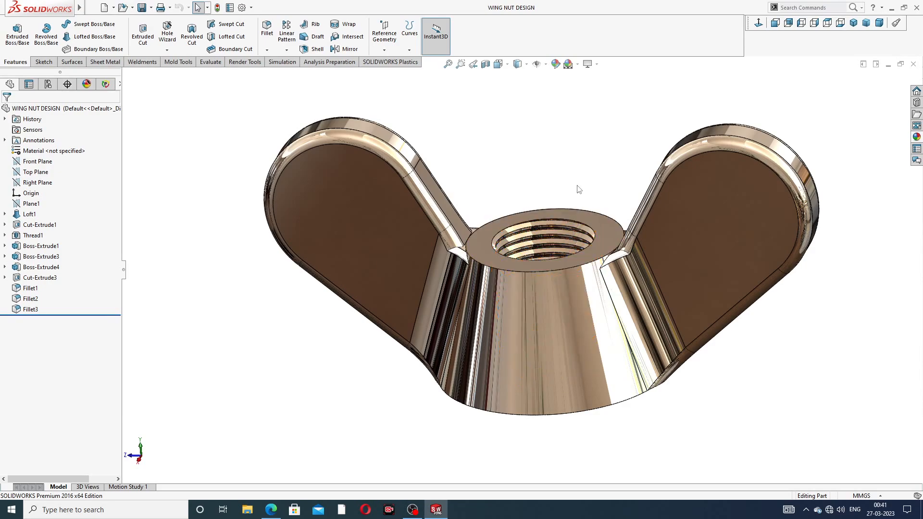
middle_drag(578, 257, 567, 239)
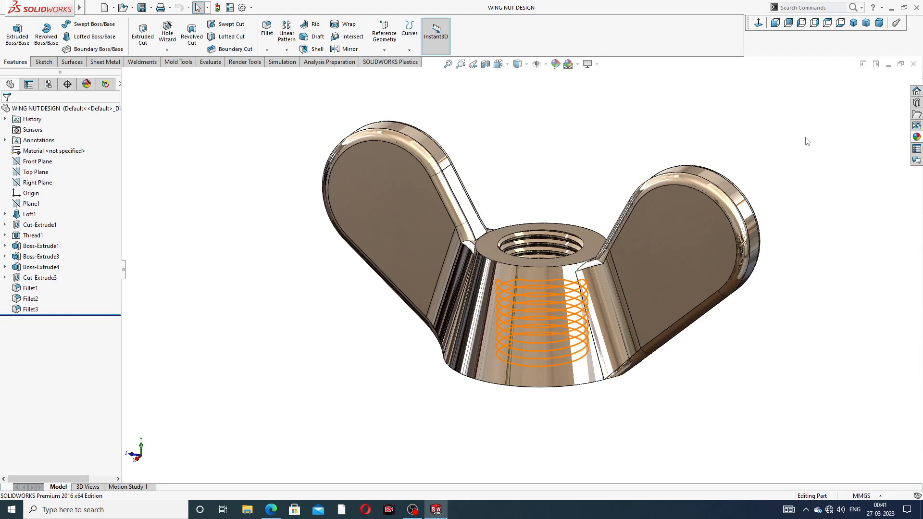
scroll(791, 171, up, 2)
scroll(531, 248, down, 2)
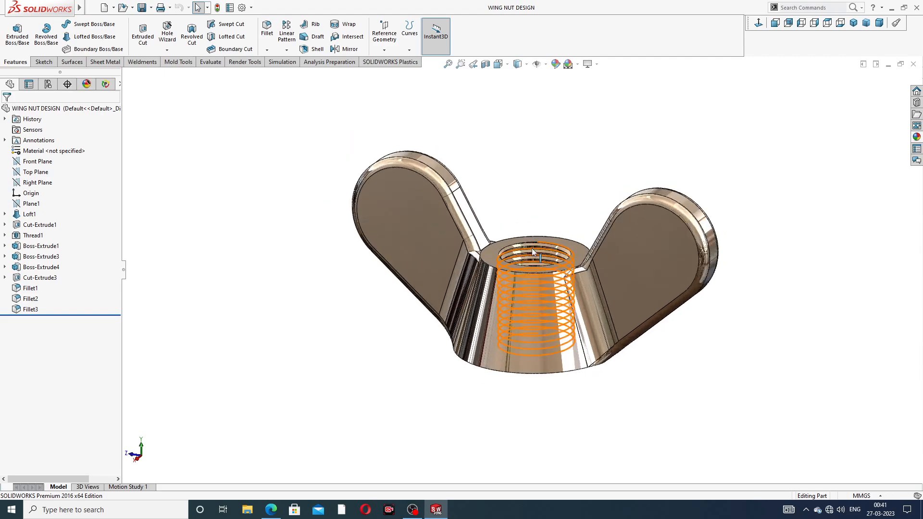
Close the finished wing nut model and create a new part document
click(913, 64)
click(105, 8)
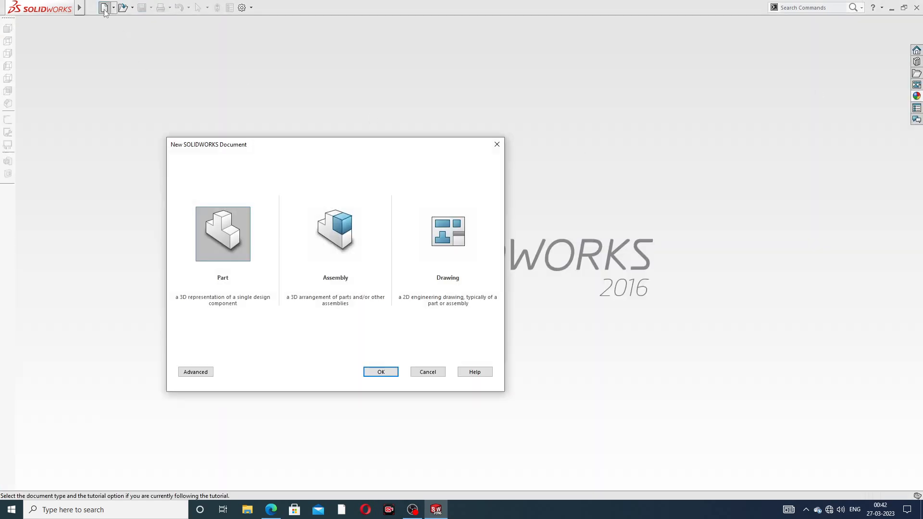
click(374, 371)
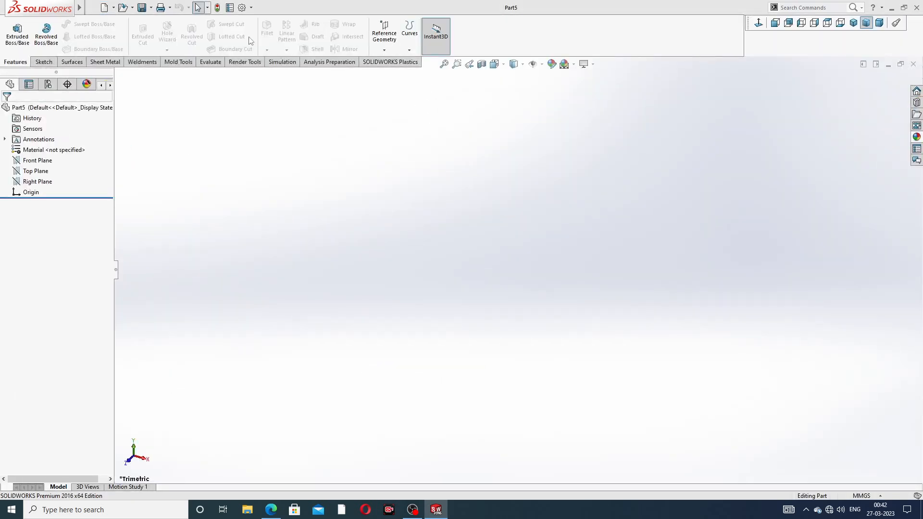
Raise both image quality resolutions of the document, shaded and wireframe, to their highest setting
click(243, 8)
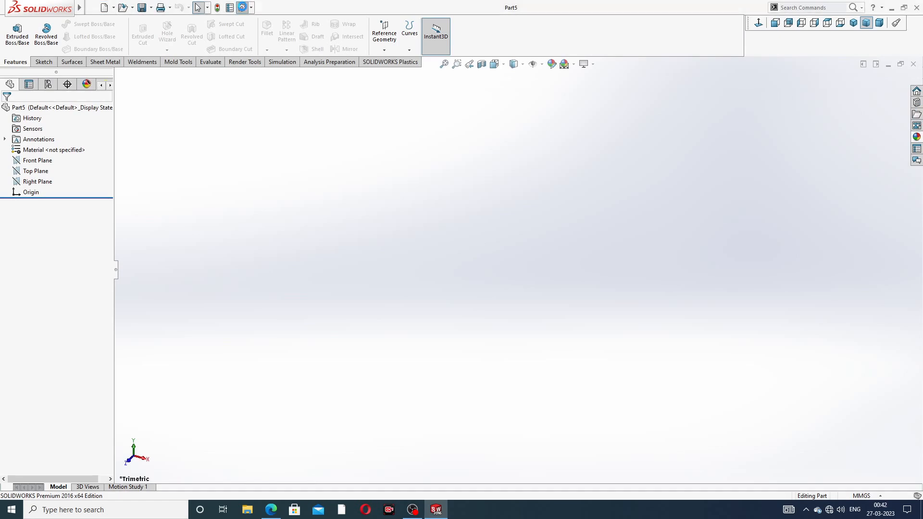
click(350, 94)
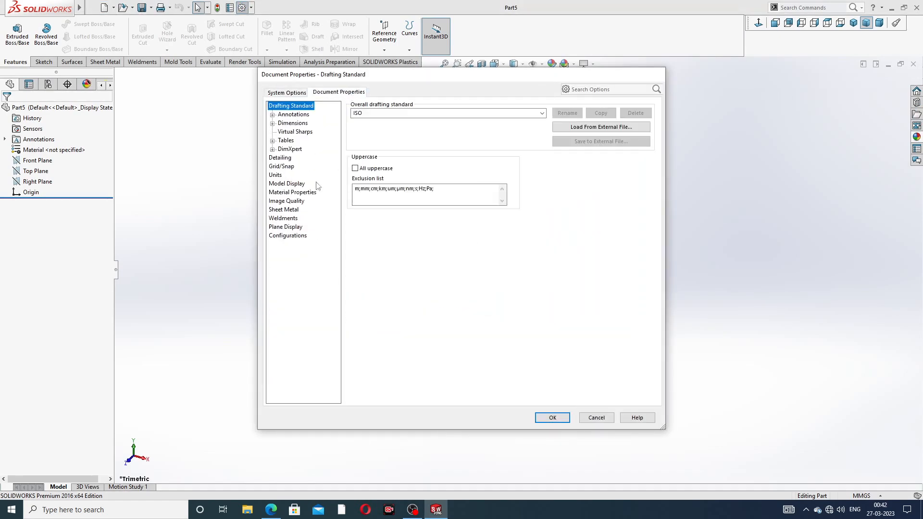
click(287, 201)
drag(431, 121, 530, 120)
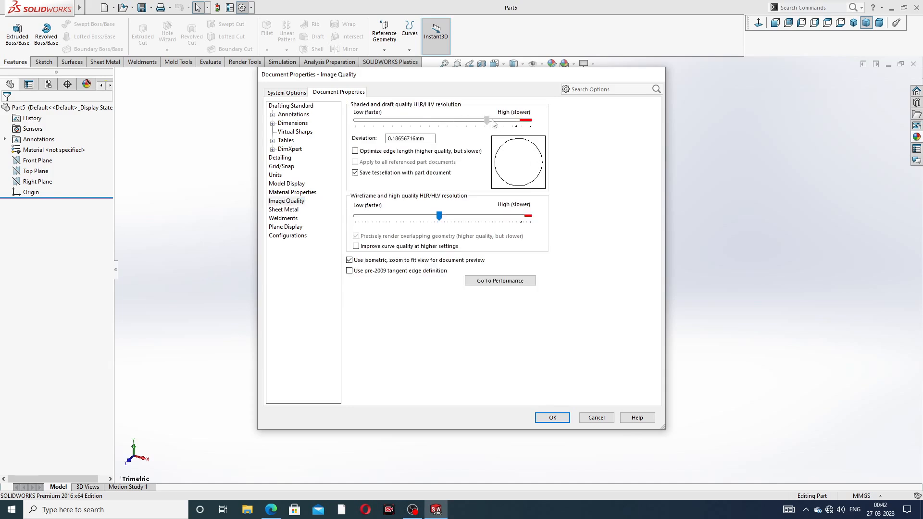
click(437, 216)
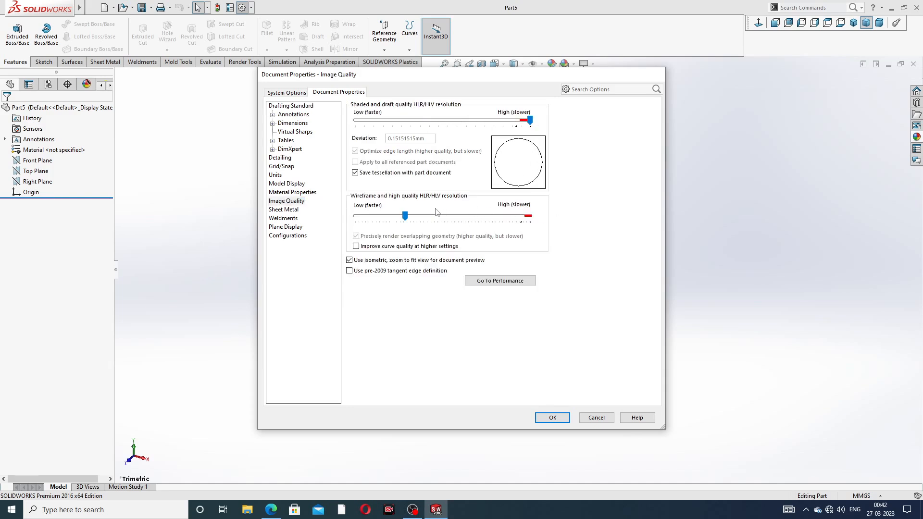
click(402, 216)
drag(372, 216, 556, 222)
click(552, 418)
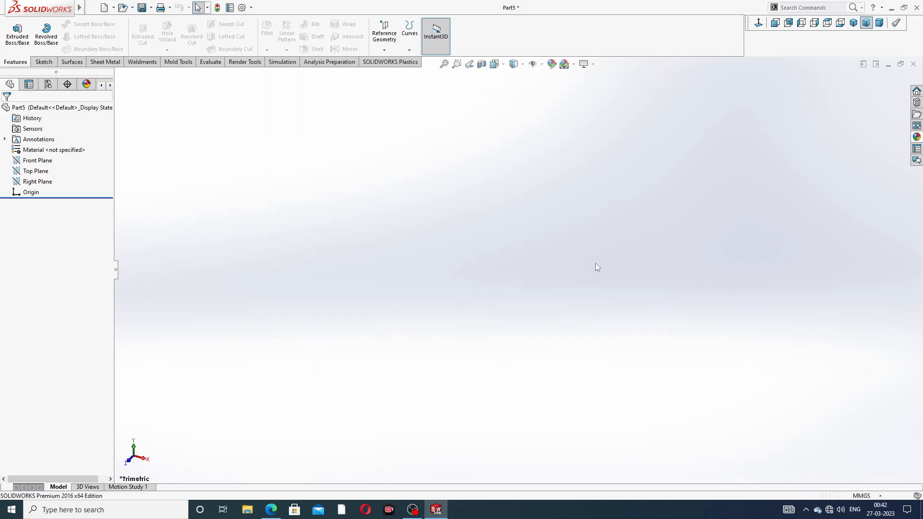
Apply the Plain White scene as the background
click(574, 65)
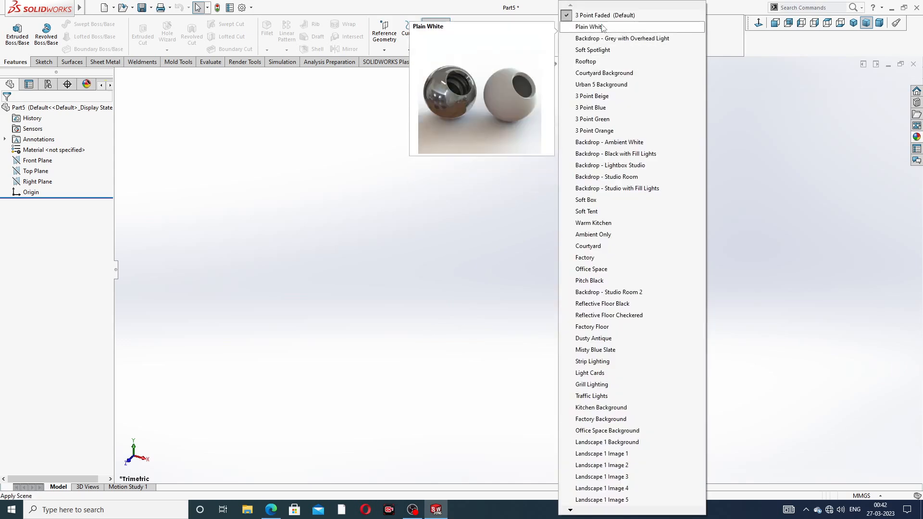
click(584, 27)
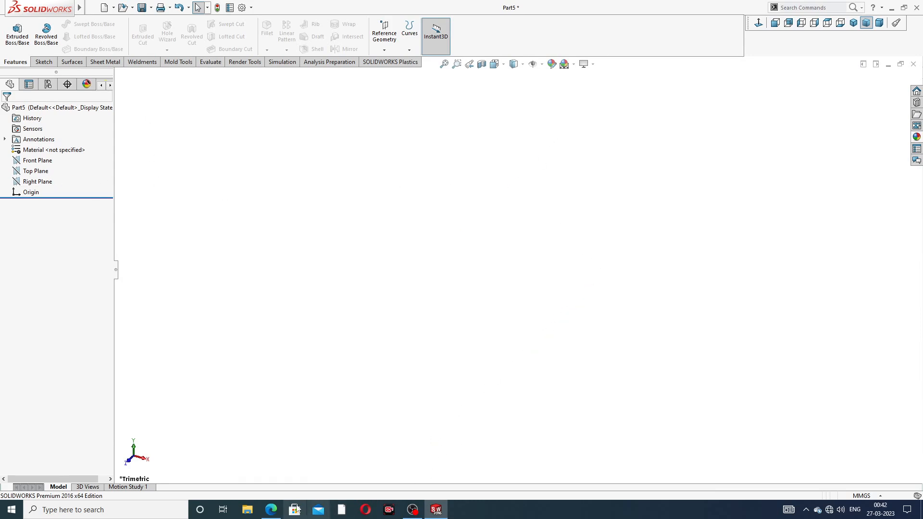
Consult the wing nut drawing PDF and create a reference plane offset 14 mm above the Top Plane
click(271, 509)
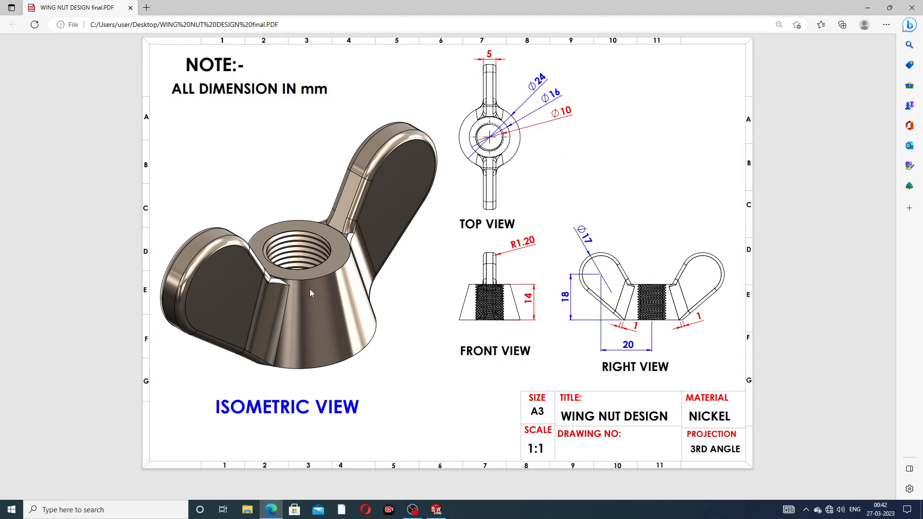
click(436, 509)
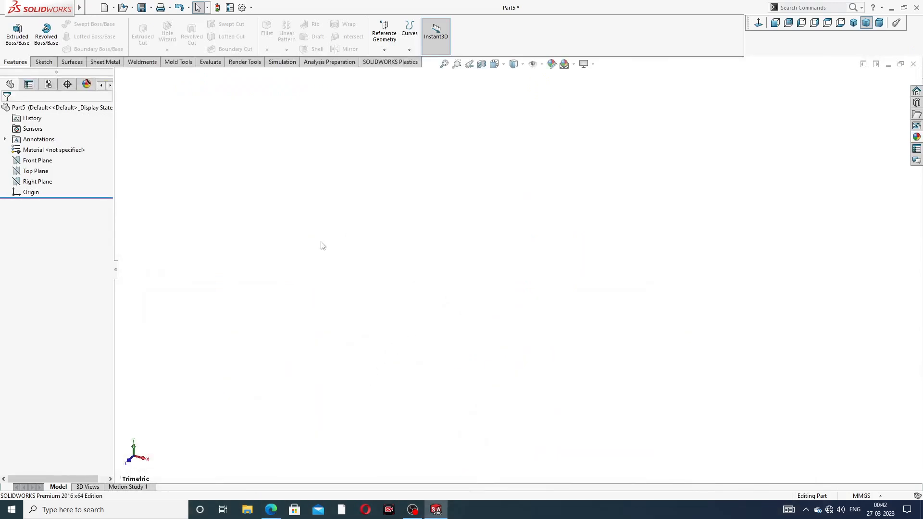
click(36, 171)
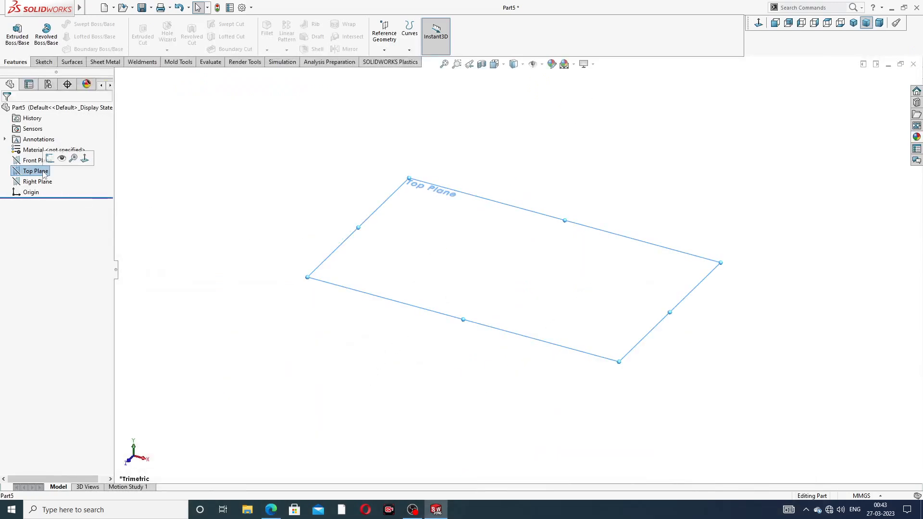
click(384, 50)
click(394, 62)
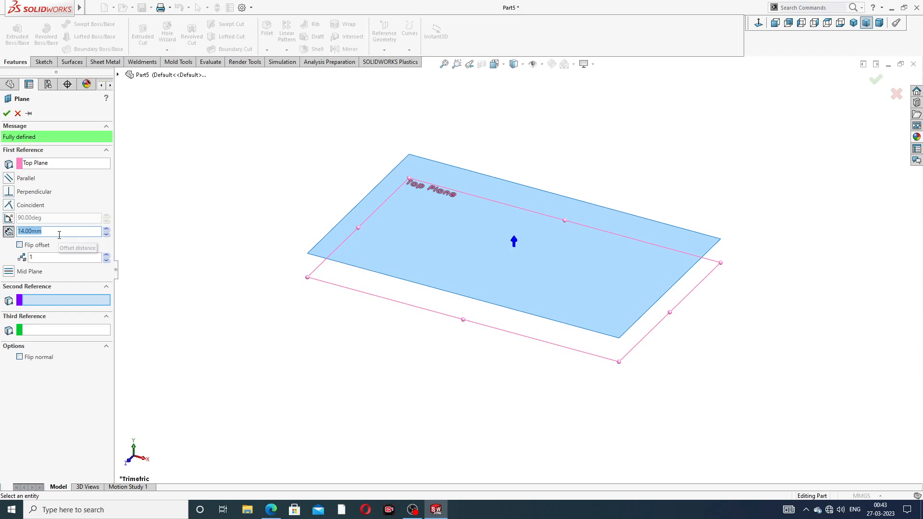
click(275, 512)
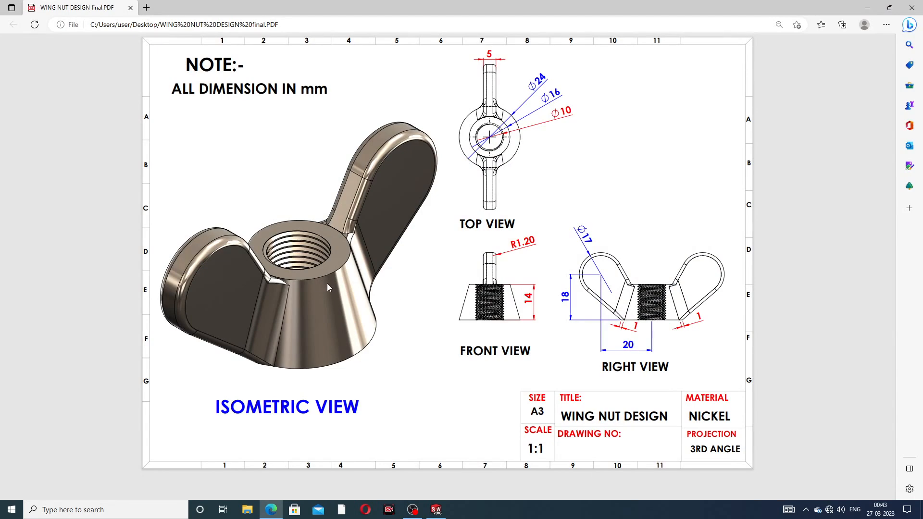
click(271, 511)
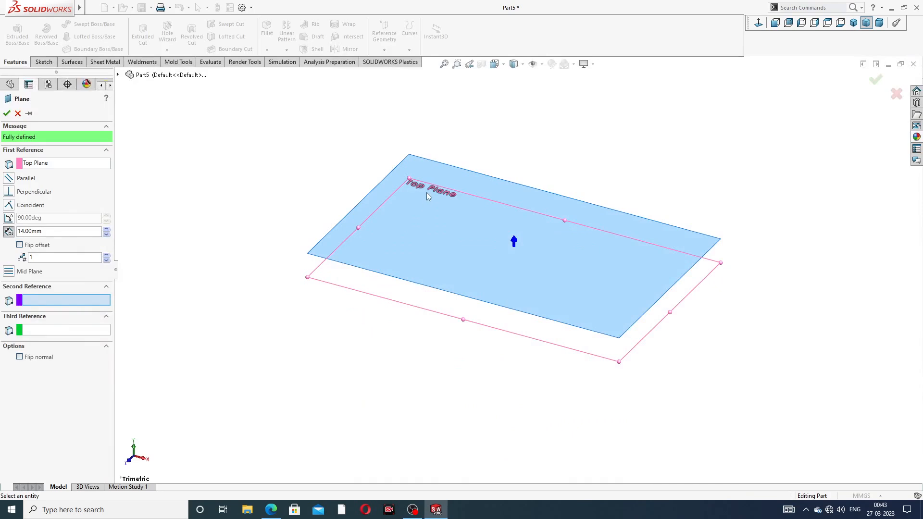
click(7, 113)
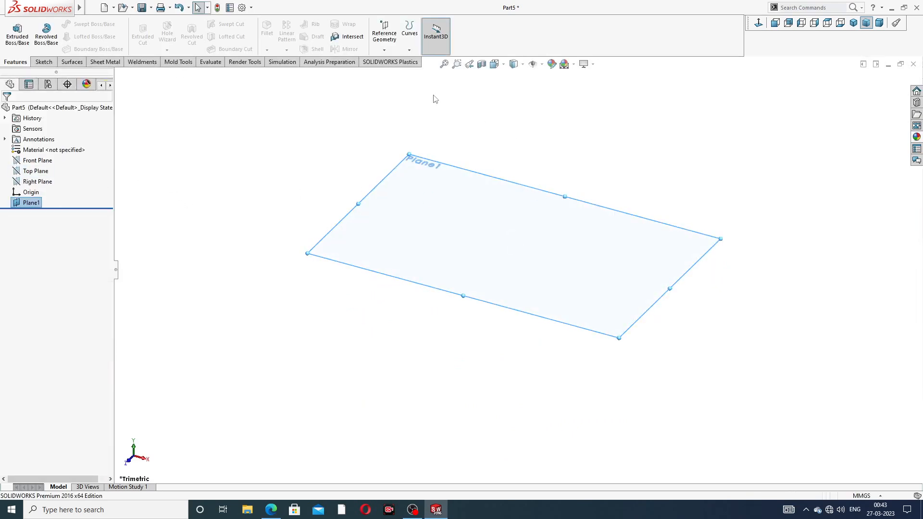
Start a sketch on the Top Plane and draw a circle about 97 mm in diameter centred on the origin
click(43, 172)
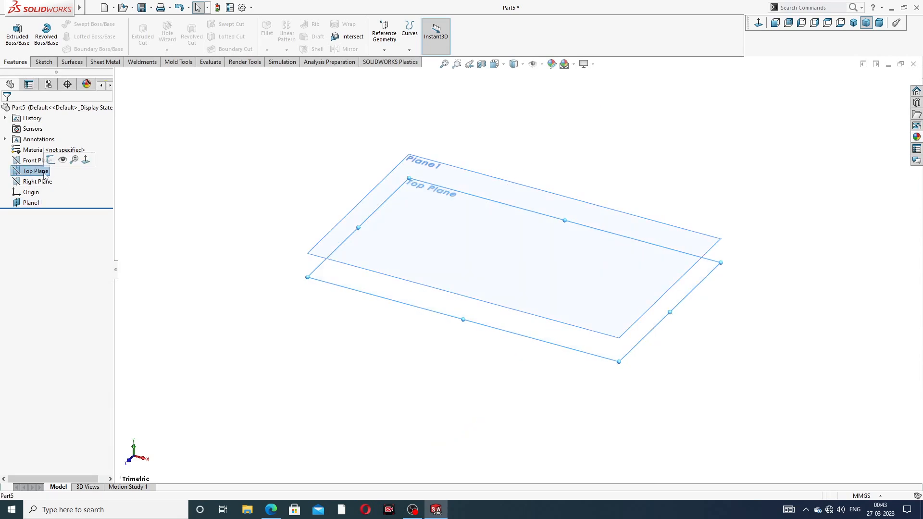
click(51, 160)
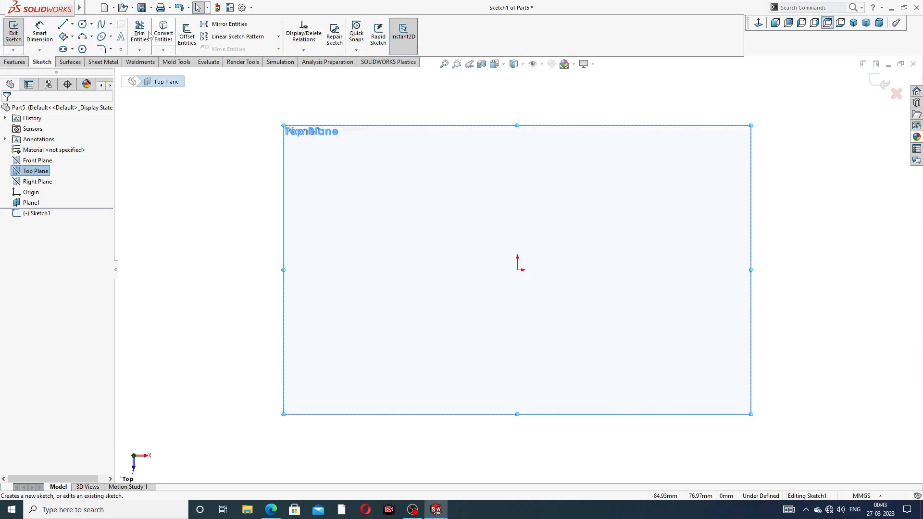
click(82, 23)
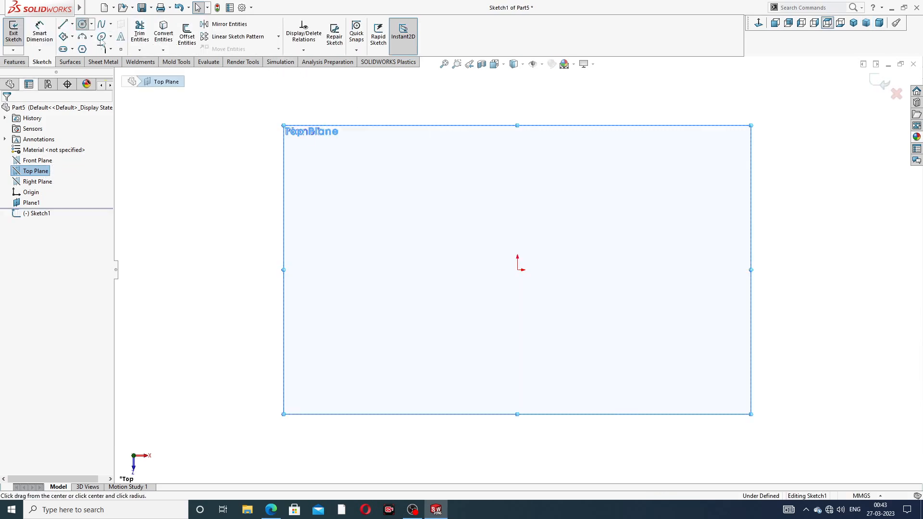
click(518, 269)
click(574, 159)
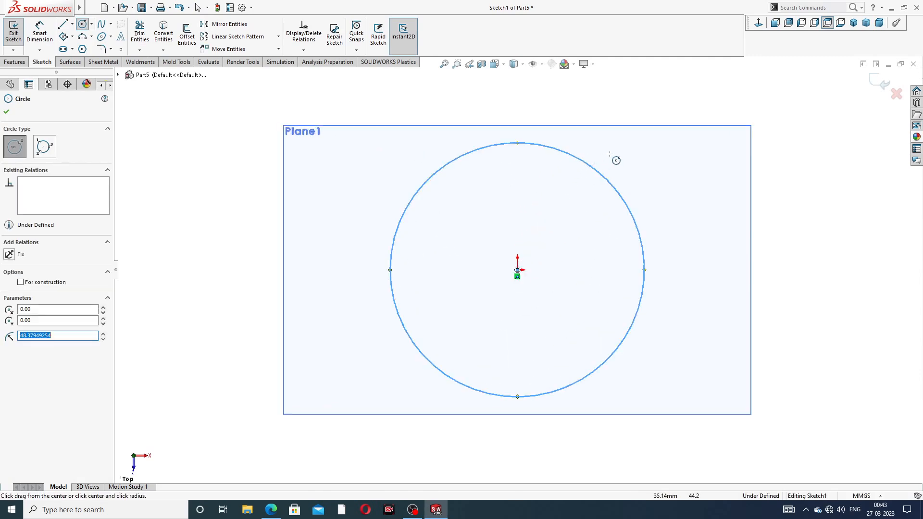
right_click(613, 153)
click(644, 161)
Dimension the circle's diameter as 24 mm and exit the sketch
click(39, 31)
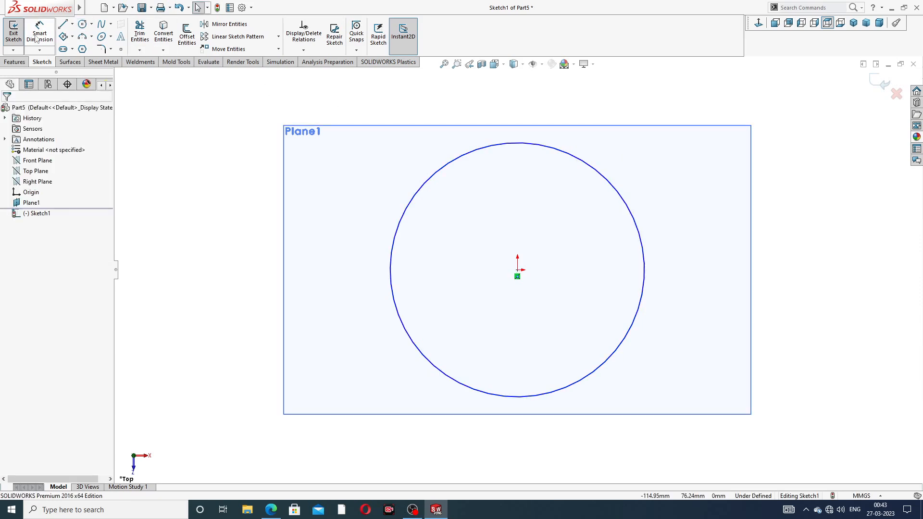
click(585, 161)
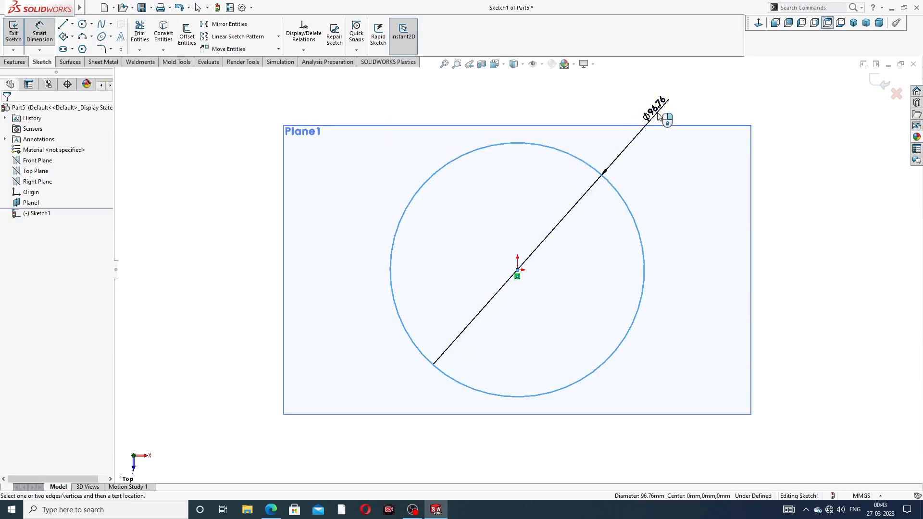
click(664, 119)
text(24)
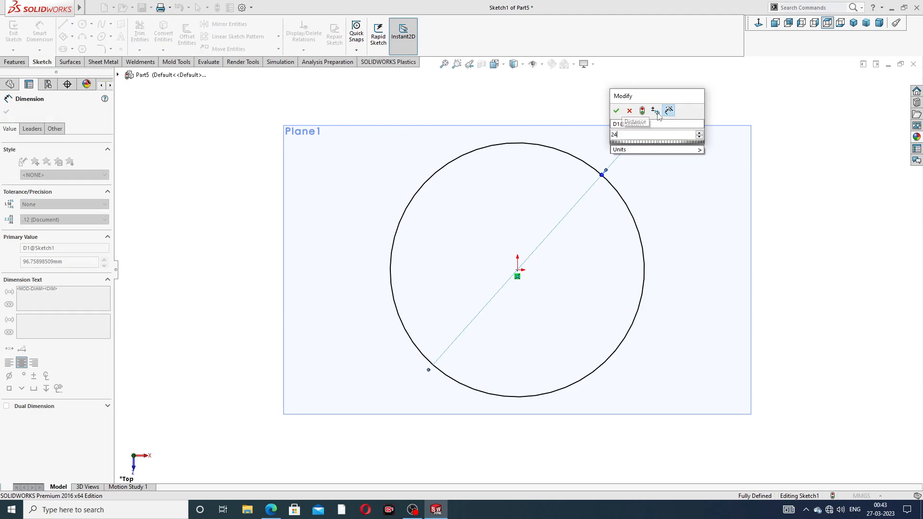
key(Return)
scroll(674, 179, up, 7)
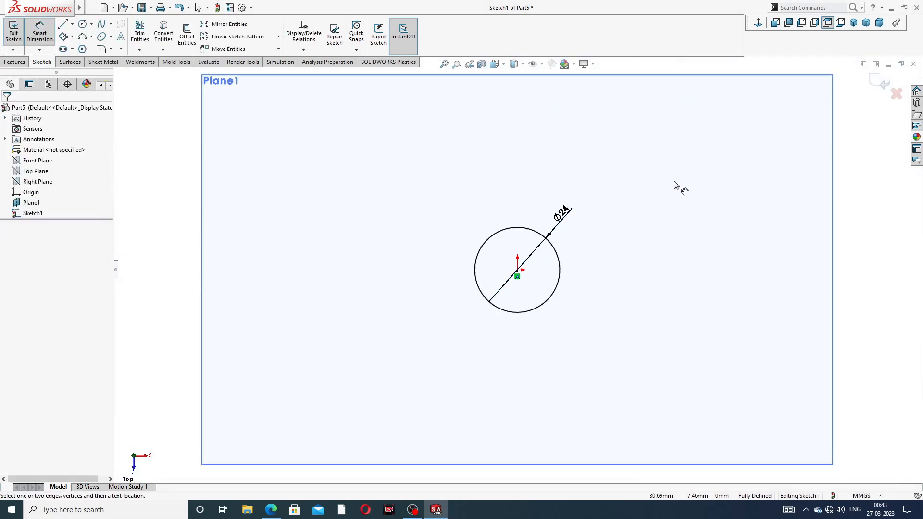
middle_drag(614, 250, 611, 162)
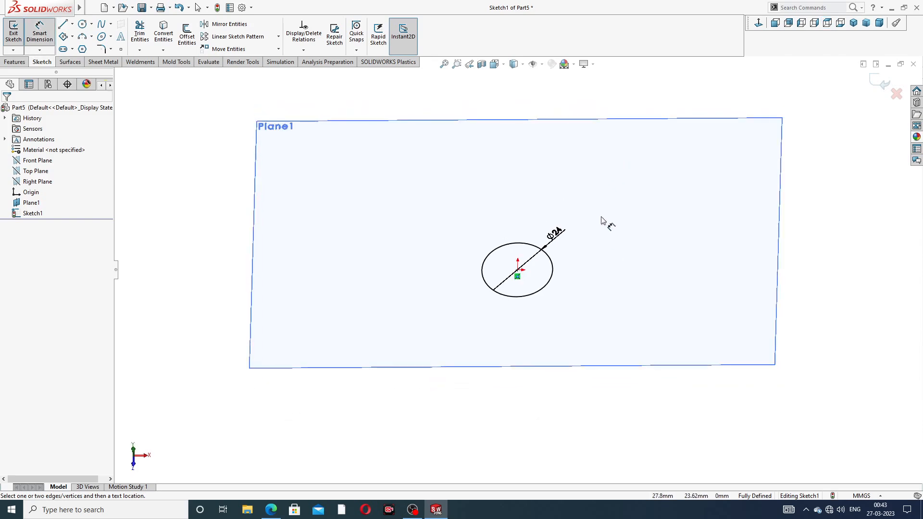
middle_drag(604, 221, 762, 114)
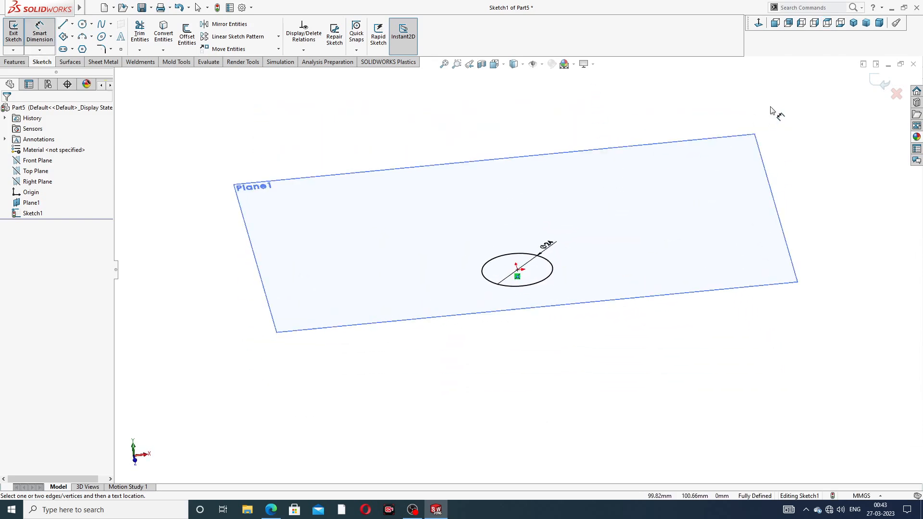
right_click(772, 114)
click(793, 125)
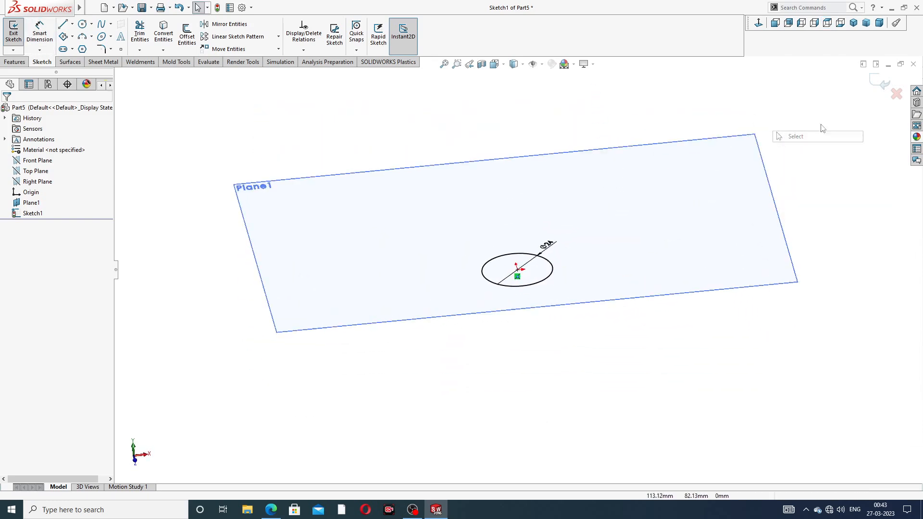
click(882, 83)
Start a sketch on the offset plane and draw a circle about 16 mm in diameter centred on the origin
middle_drag(532, 269, 509, 259)
scroll(516, 260, down, 3)
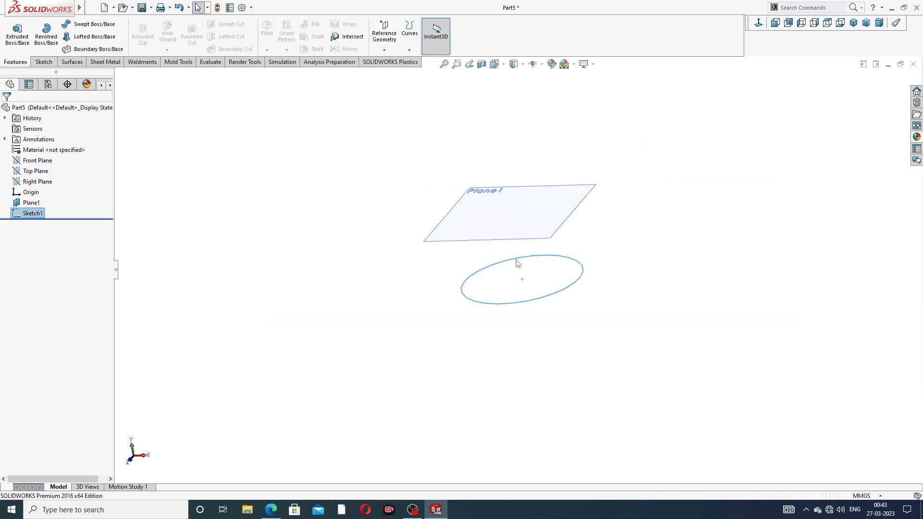
click(536, 241)
click(562, 200)
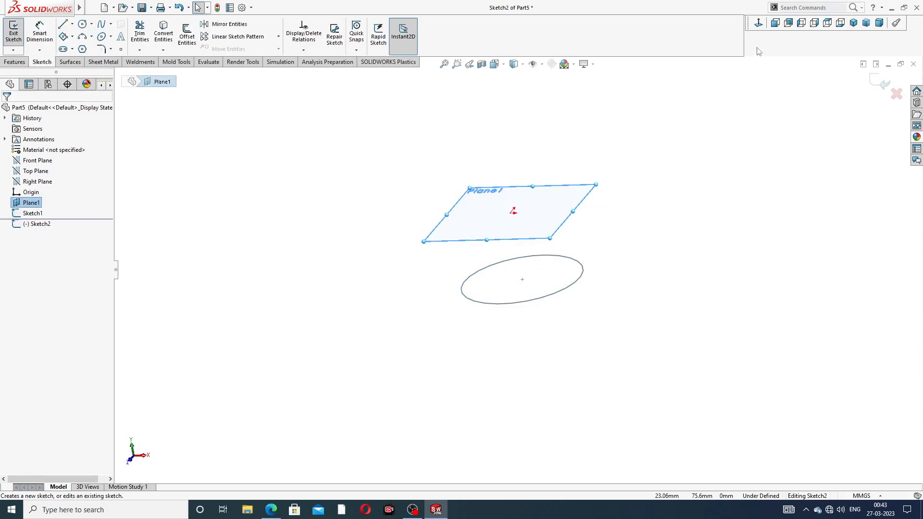
click(759, 22)
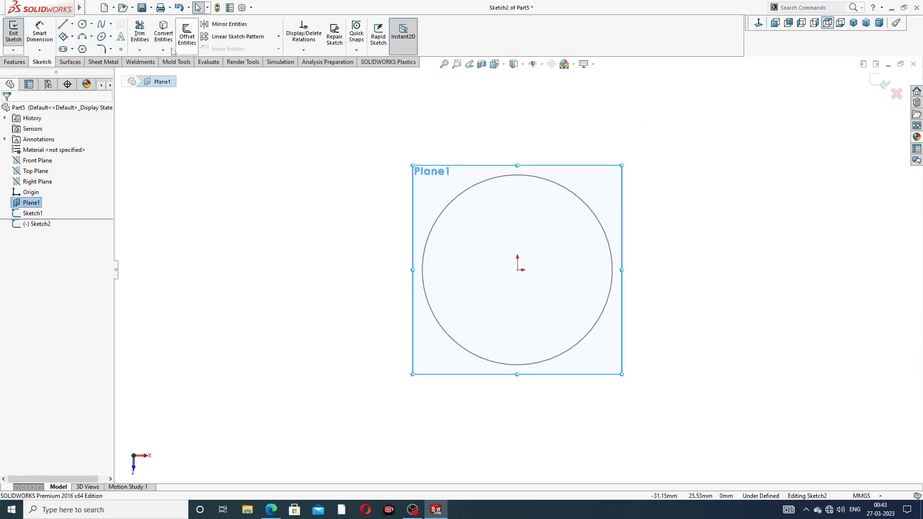
click(91, 24)
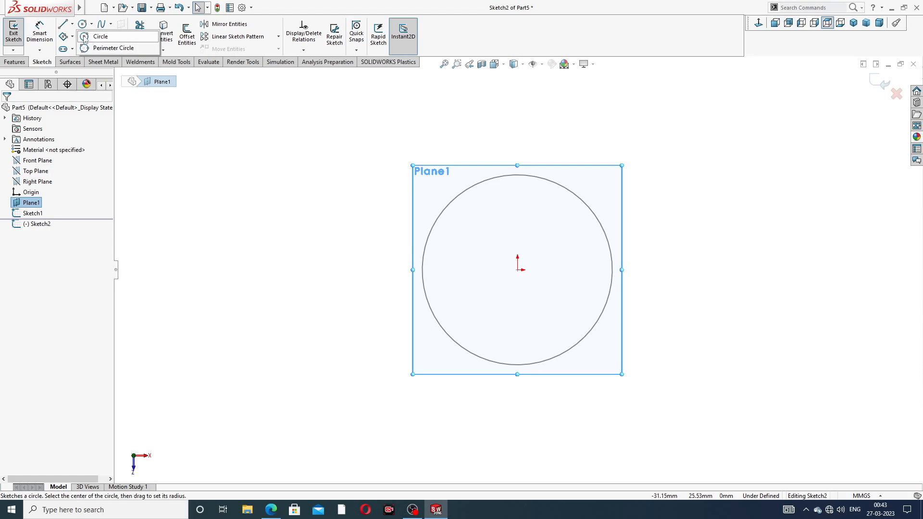
click(100, 36)
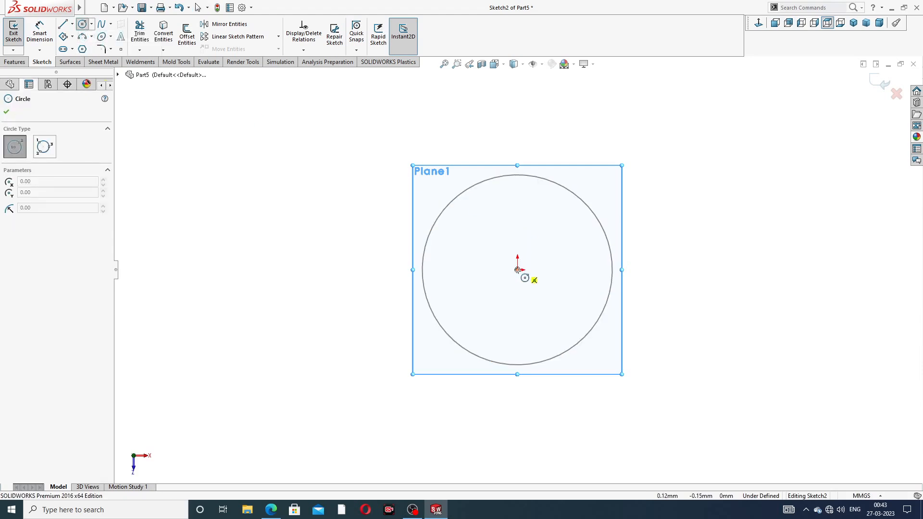
click(518, 270)
click(530, 208)
right_click(612, 140)
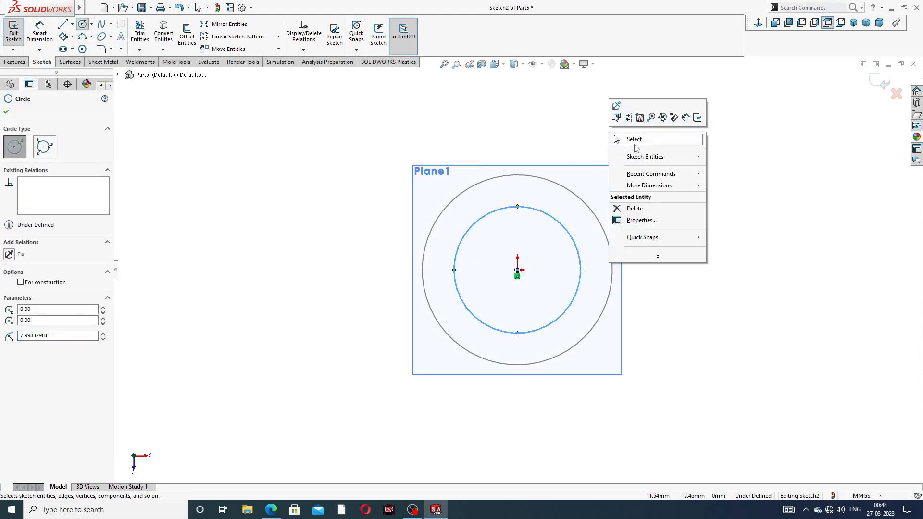
click(636, 137)
Dimension the circle's diameter on the offset plane as 16 mm and exit the sketch
click(39, 32)
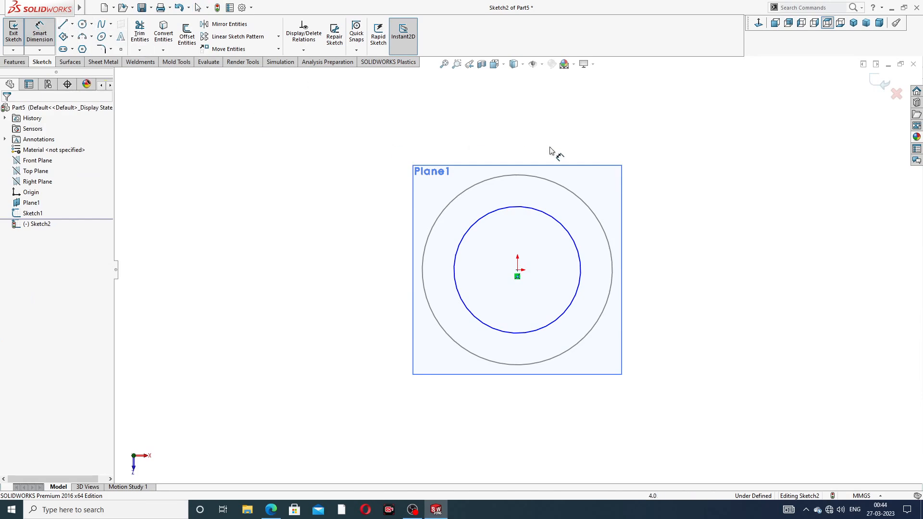
click(543, 213)
click(650, 159)
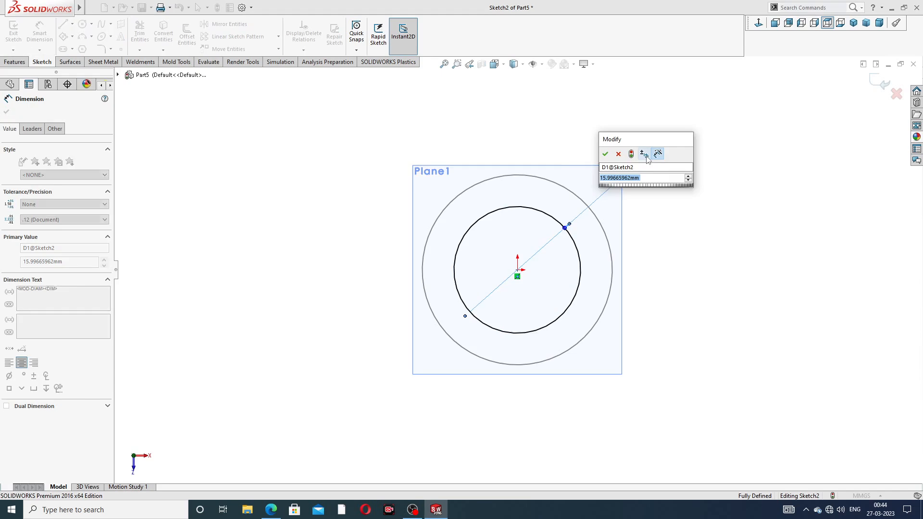
text(16)
key(Return)
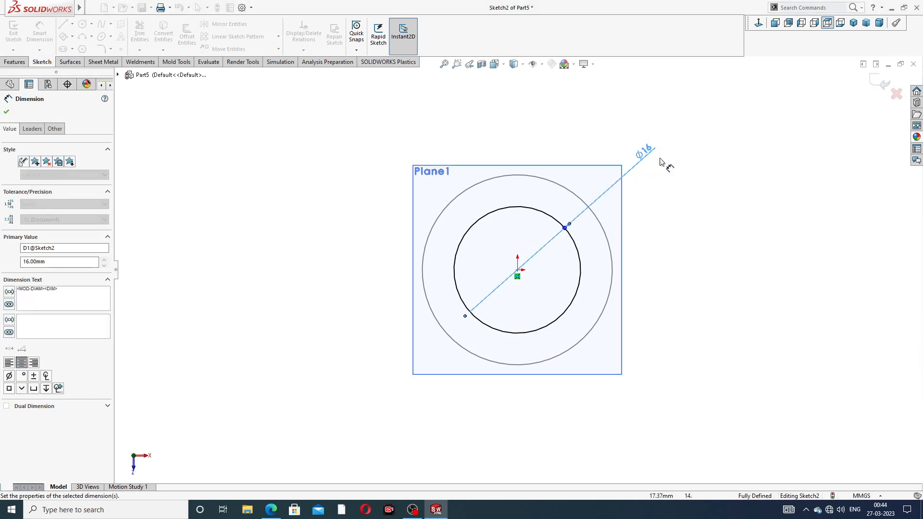
right_click(713, 119)
click(741, 143)
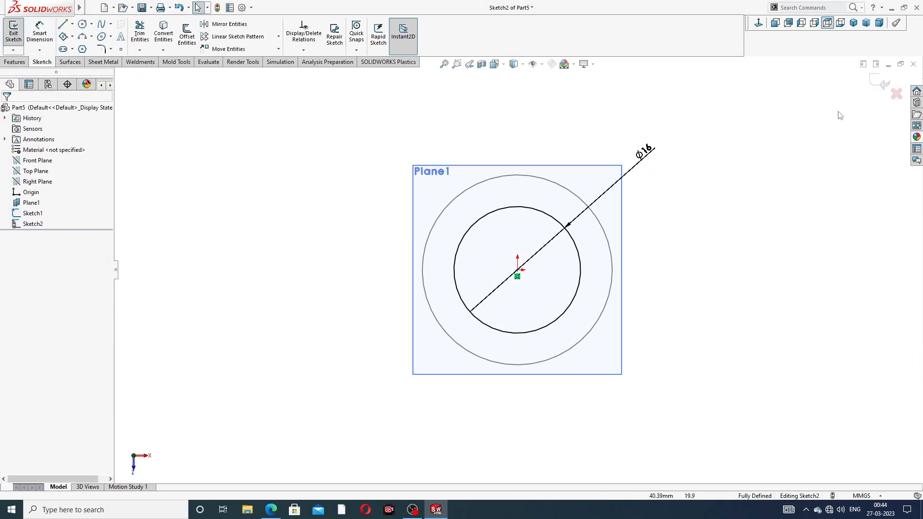
click(882, 86)
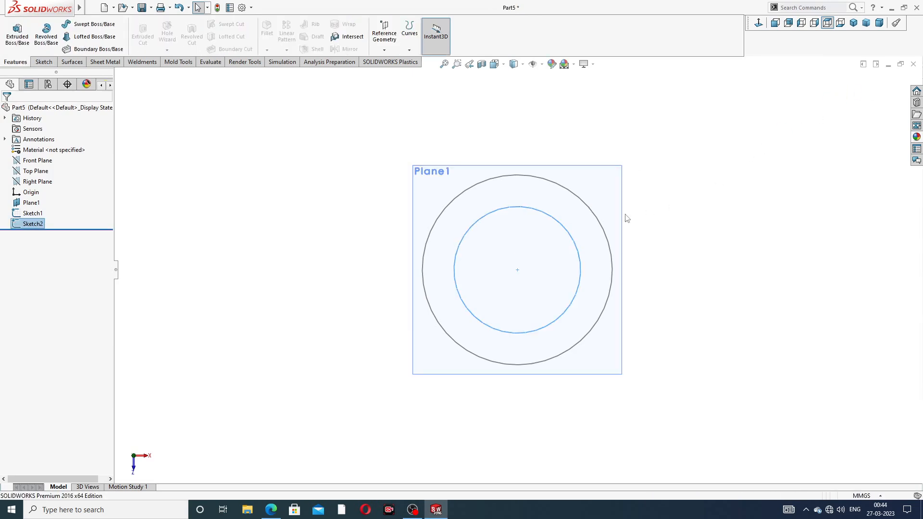
Start a Lofted Boss/Base with the 16 mm upper circle and the 24 mm base circle as profiles
middle_drag(593, 236, 630, 129)
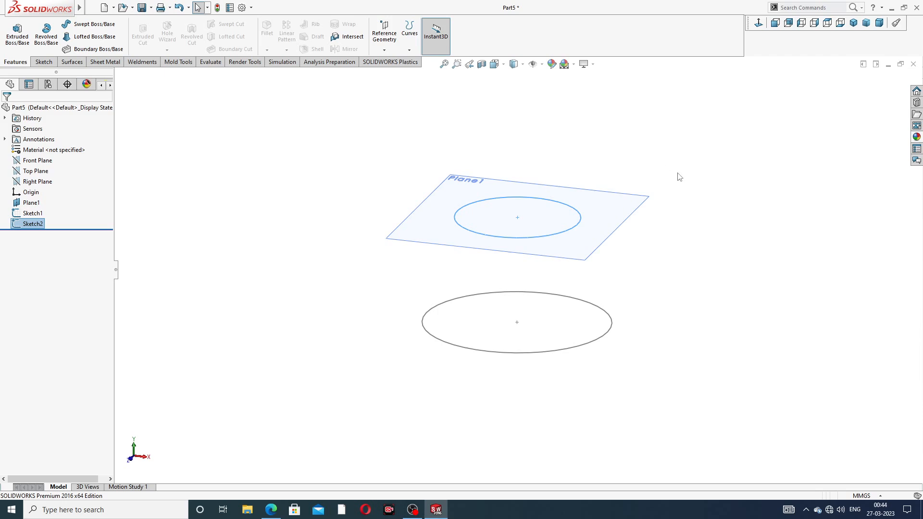
middle_drag(617, 270, 628, 247)
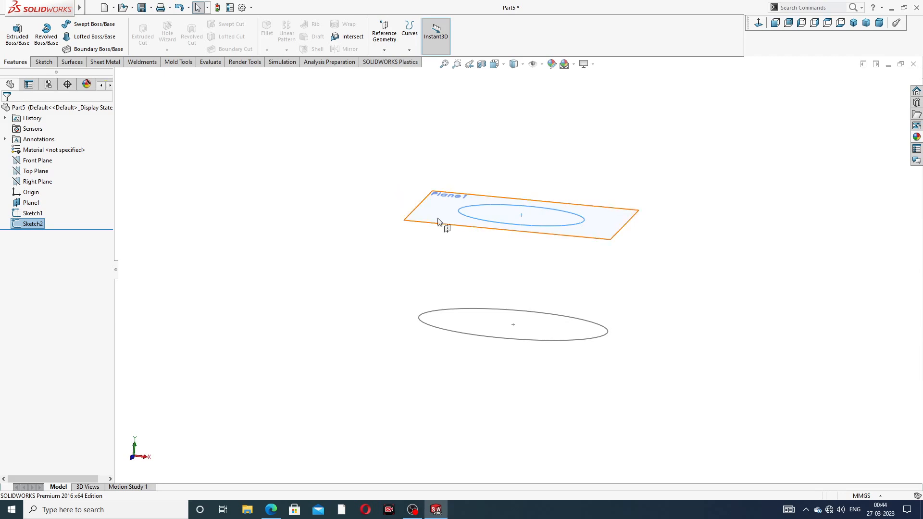
middle_drag(342, 181, 347, 207)
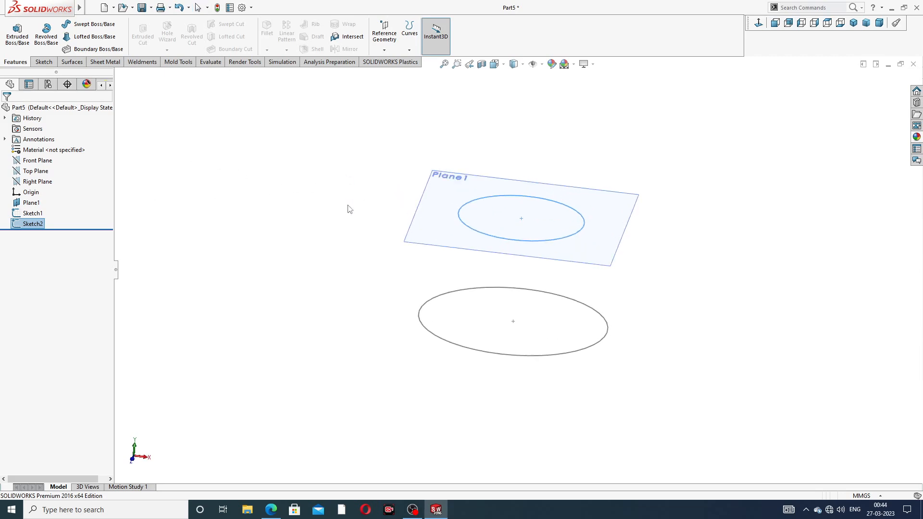
click(93, 39)
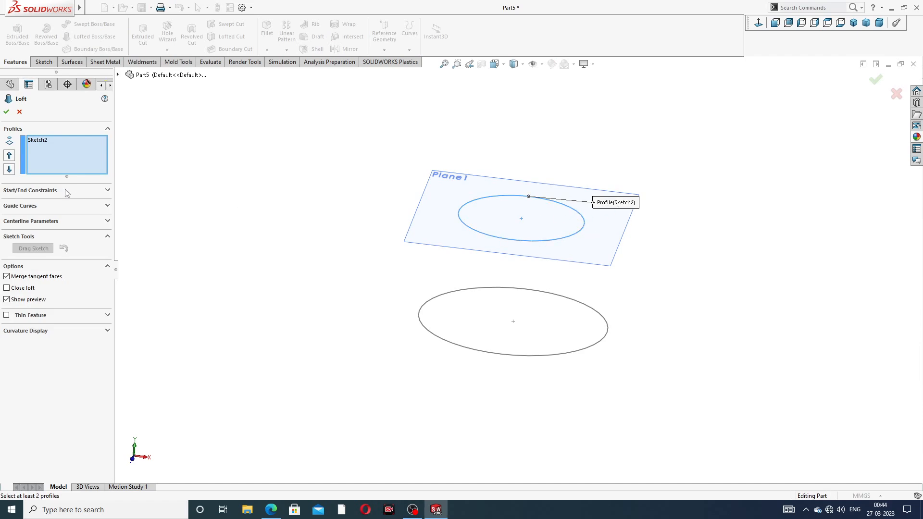
click(448, 347)
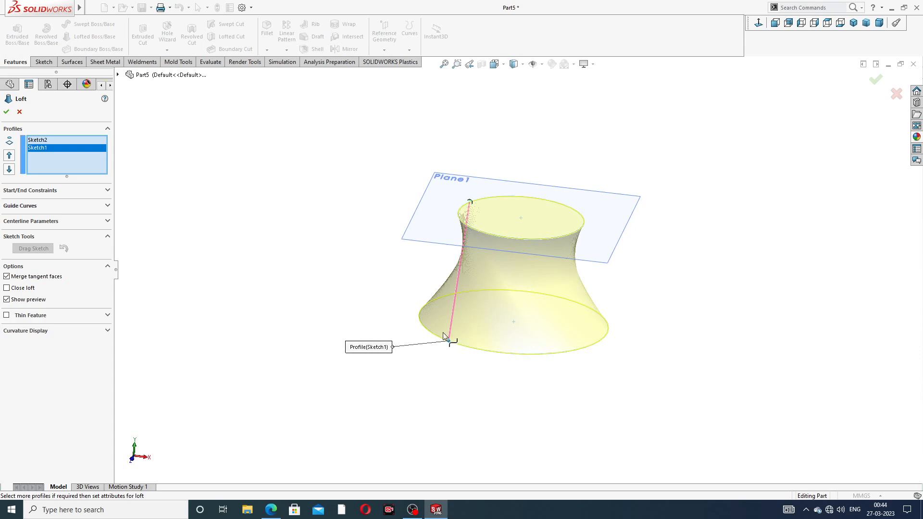
Align the loft's connector points on both circles to remove the twist and create the tapered body
drag(424, 319, 423, 318)
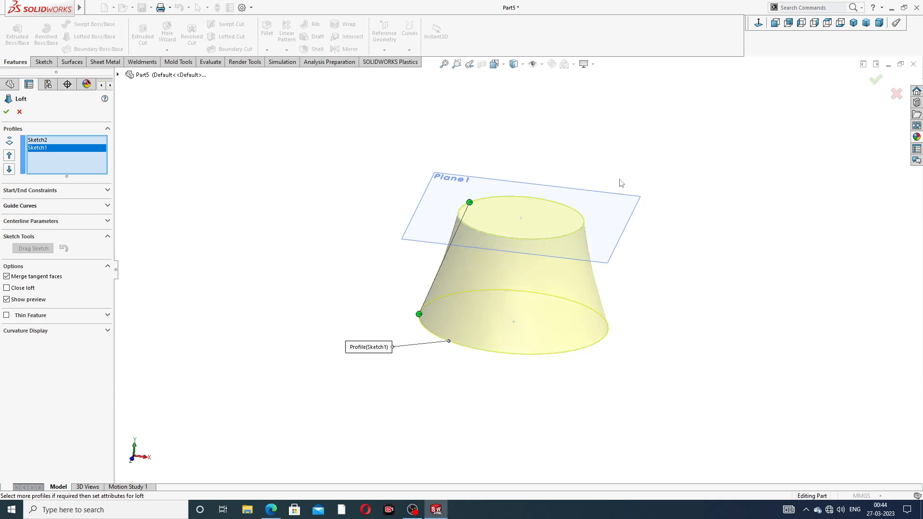
middle_drag(529, 219, 569, 209)
drag(424, 321, 407, 298)
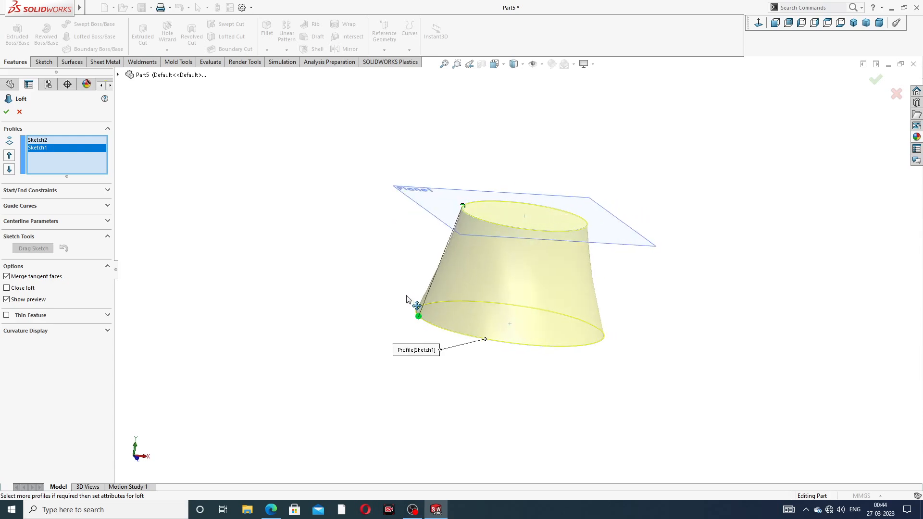
drag(462, 207, 466, 213)
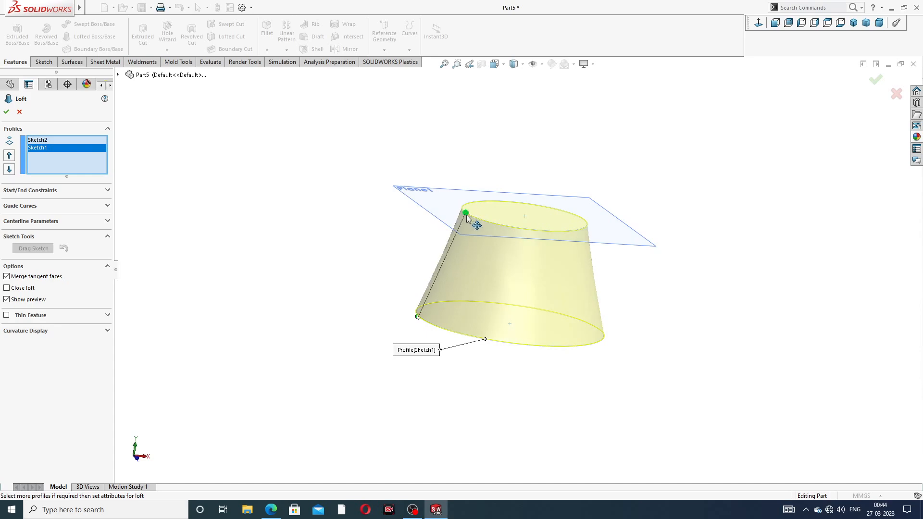
scroll(594, 272, up, 2)
middle_drag(560, 252, 516, 257)
scroll(498, 270, down, 4)
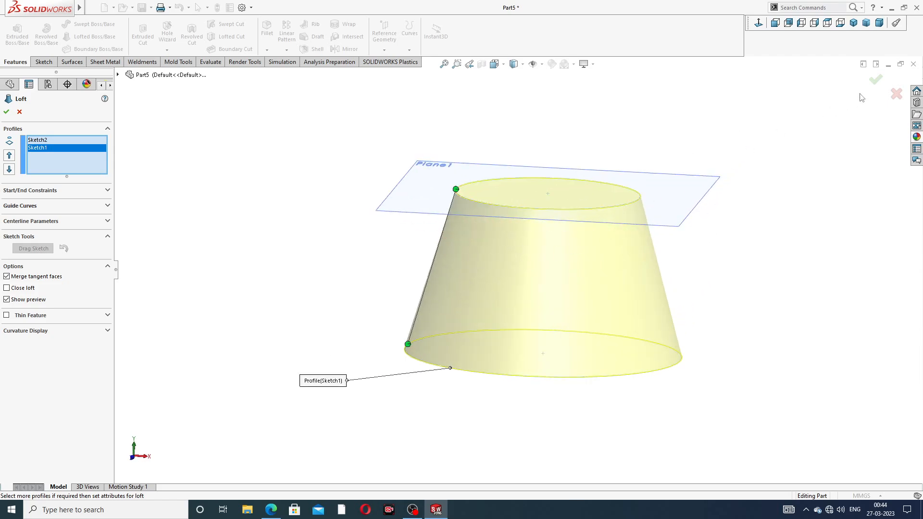
click(875, 81)
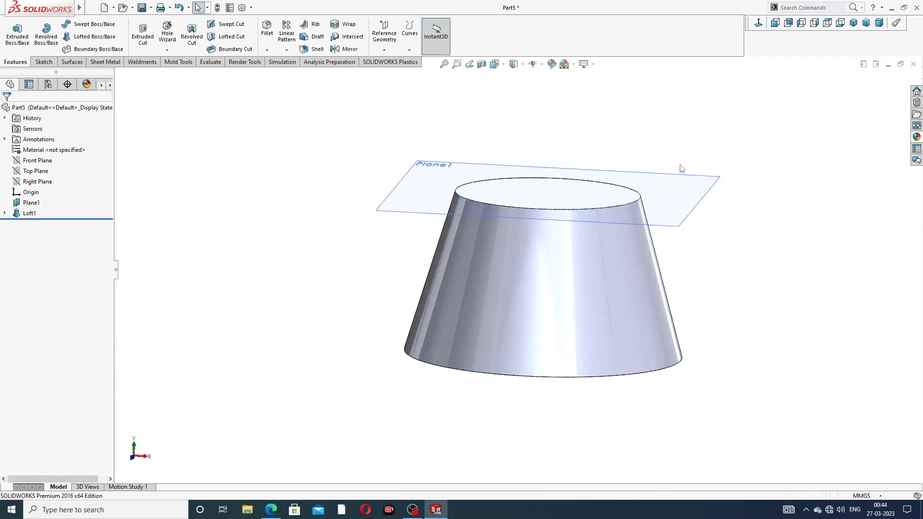
Hide the offset reference plane Plane1 at the top of the tapered body
click(700, 201)
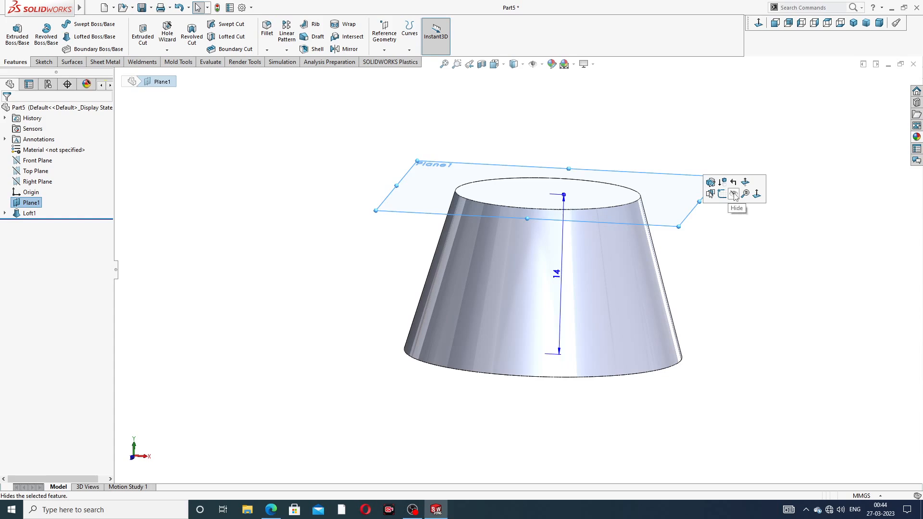
click(724, 191)
middle_drag(591, 274, 572, 278)
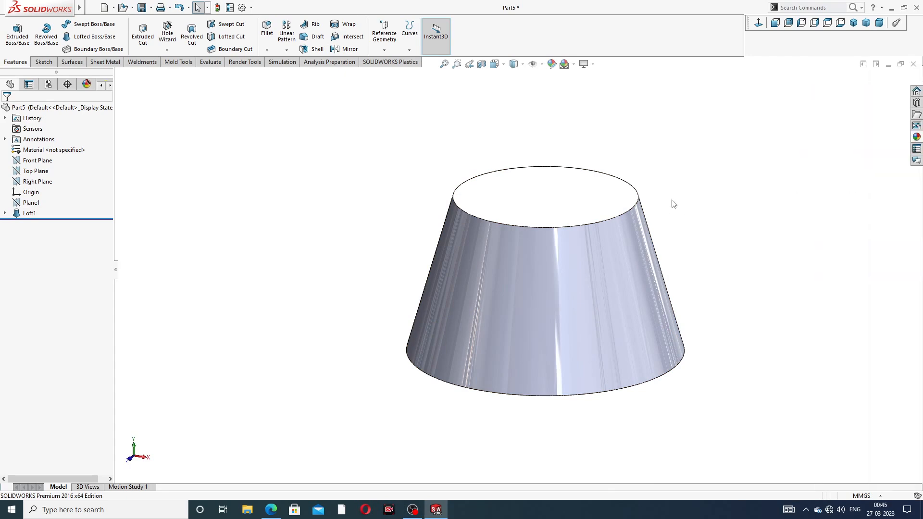
Start a sketch on the body's larger bottom face and draw a circle about 10.3 mm in diameter centred on the origin
middle_drag(578, 260, 581, 163)
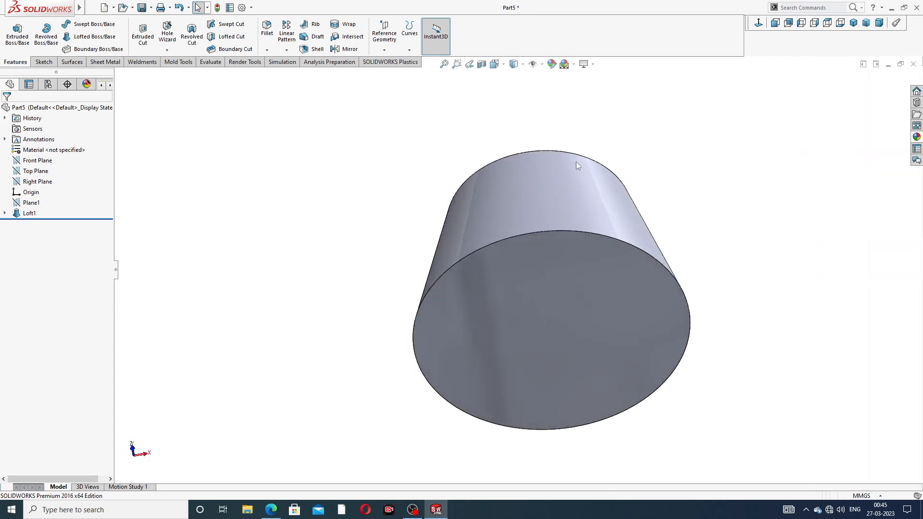
click(570, 256)
click(609, 227)
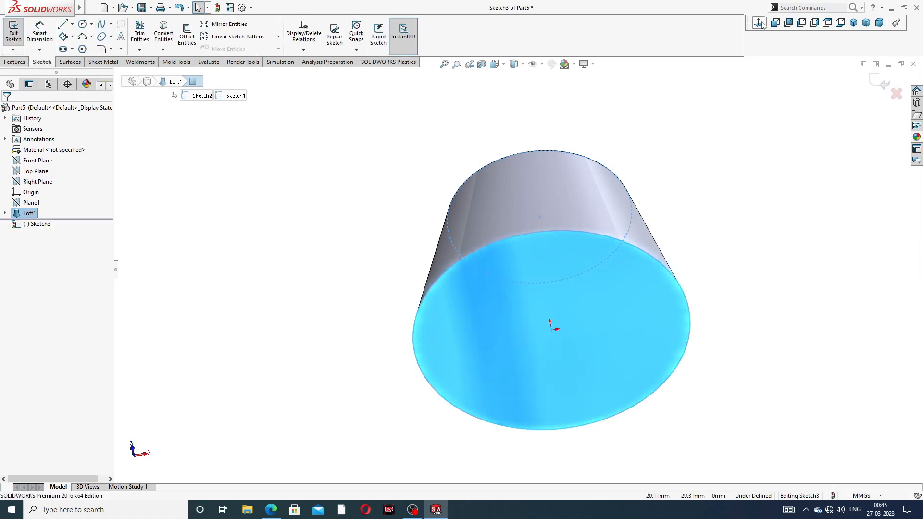
key(ctrl+8)
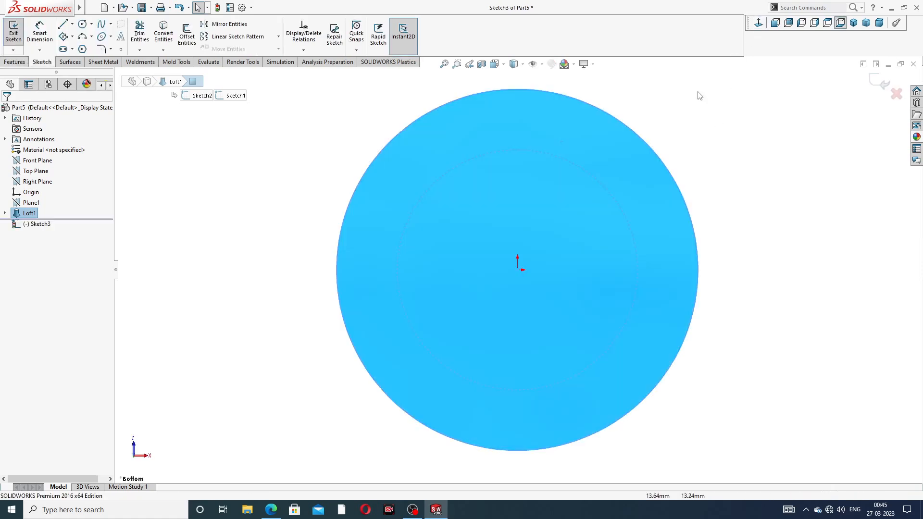
click(82, 24)
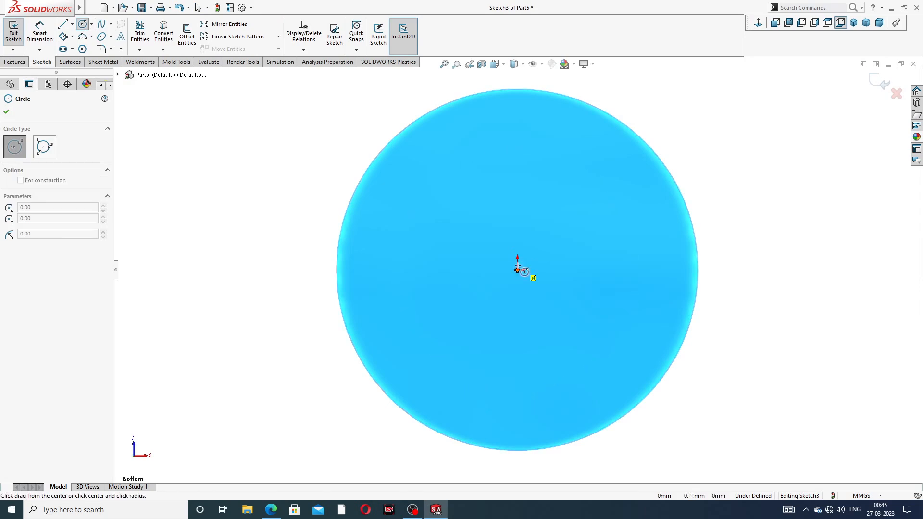
click(517, 269)
click(531, 194)
right_click(531, 156)
click(559, 189)
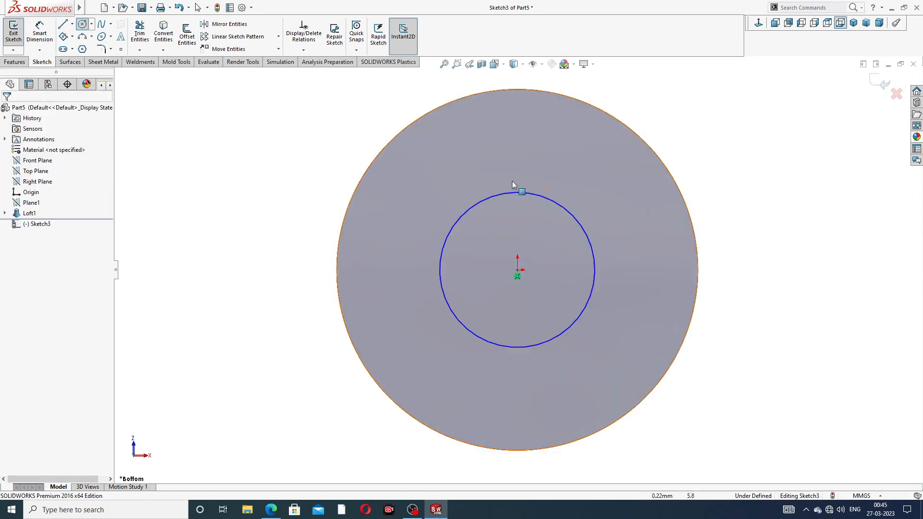
Dimension the diameter of the circle on the bottom face as 10 mm
click(40, 31)
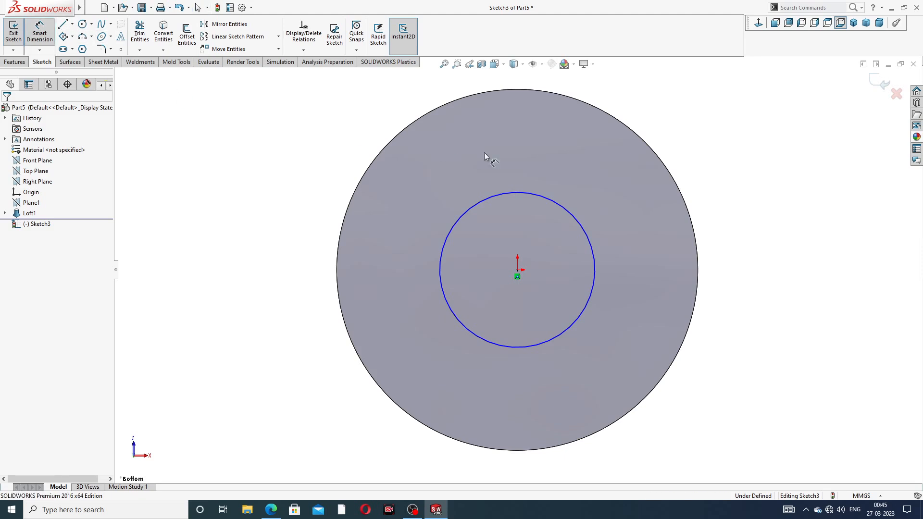
click(549, 196)
click(705, 163)
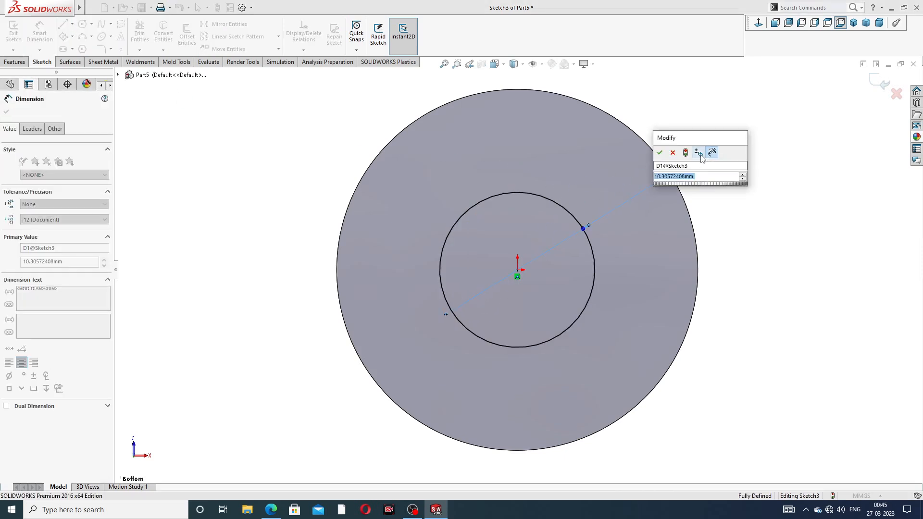
text(10)
key(Return)
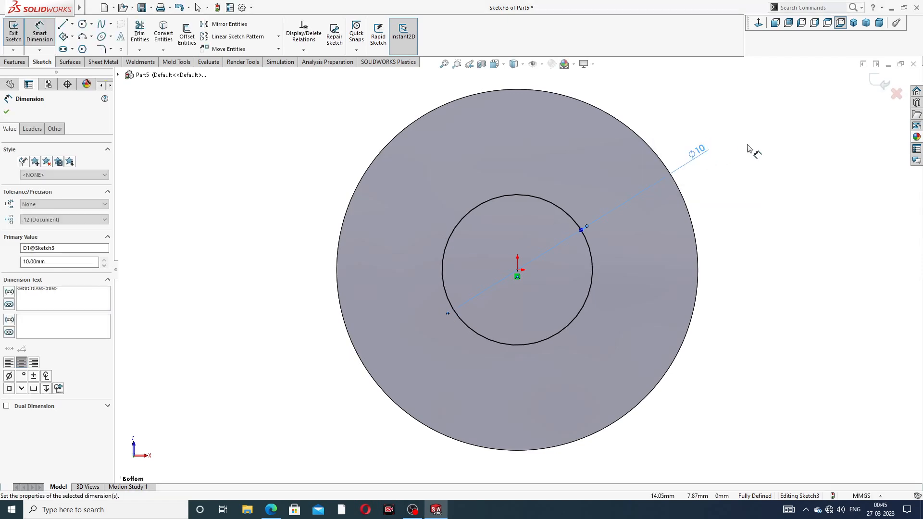
click(752, 149)
right_click(754, 83)
click(773, 112)
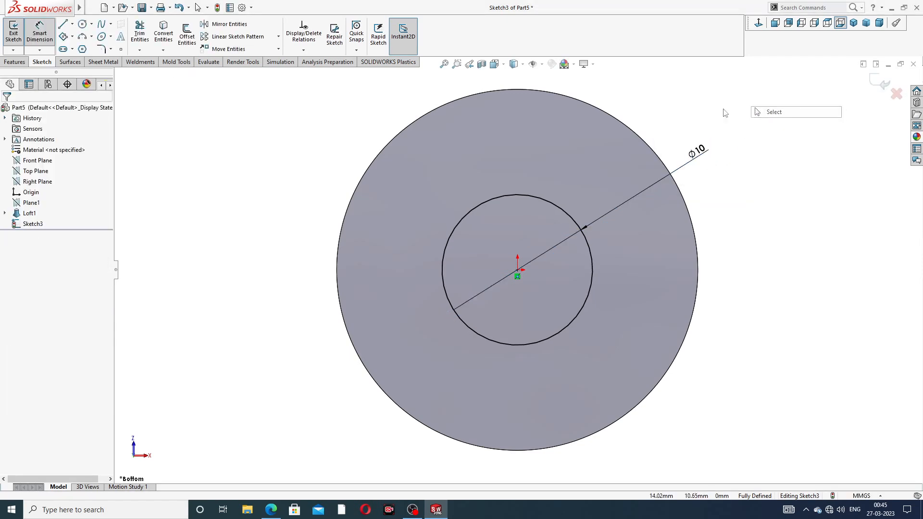
Cut the 10 mm circle through the tapered body with an Extruded Cut set to Through All in both directions
middle_drag(644, 109, 535, 159)
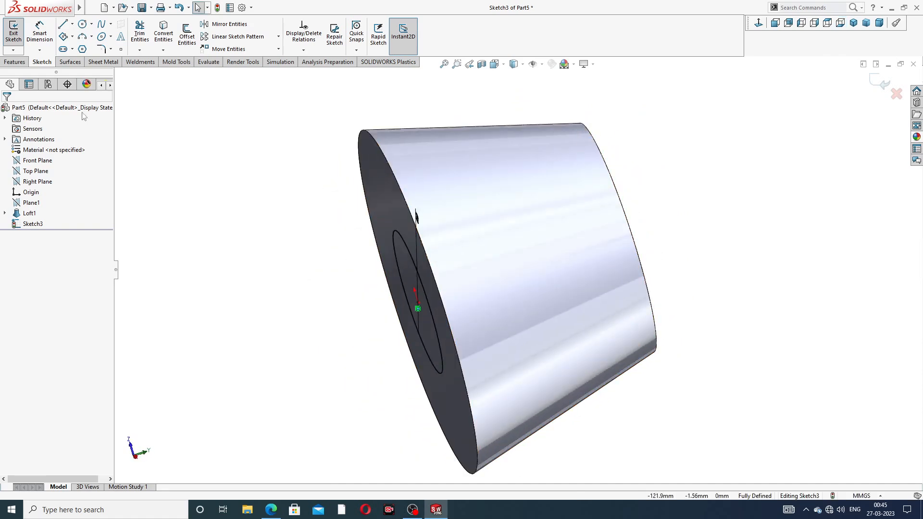
click(15, 62)
click(143, 34)
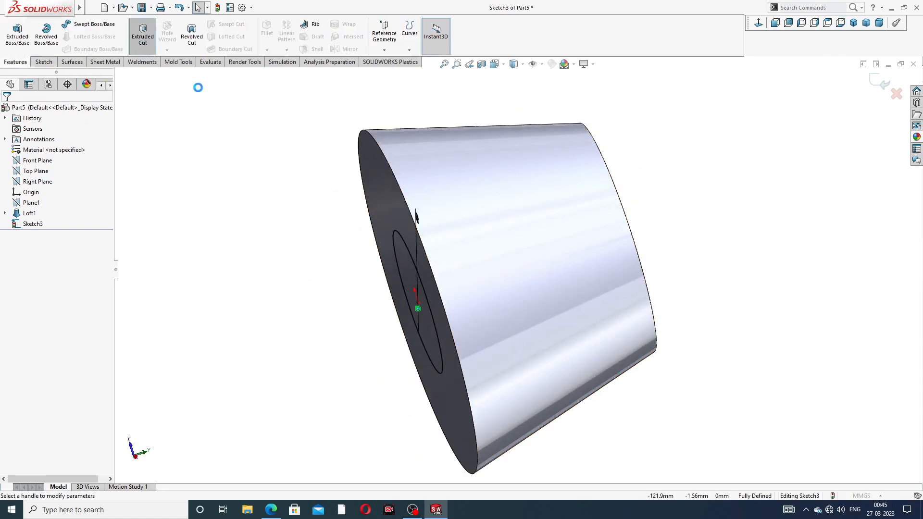
click(38, 170)
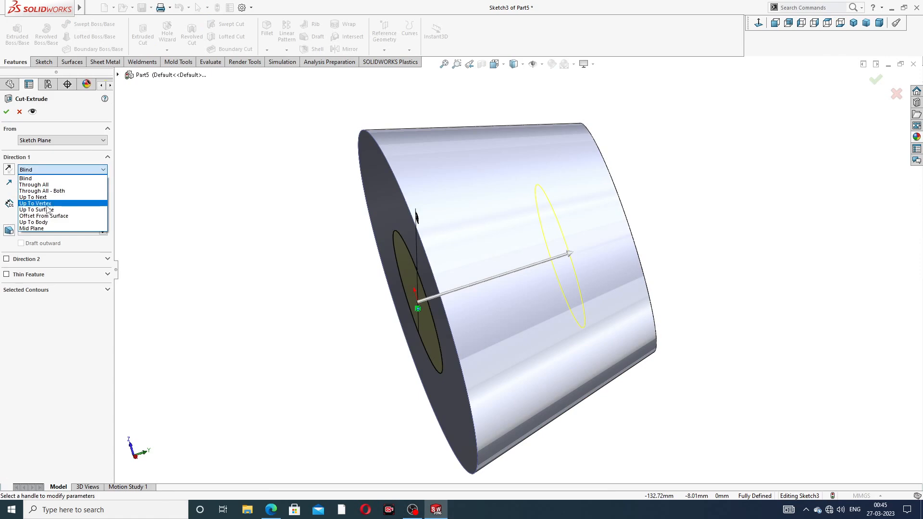
click(60, 190)
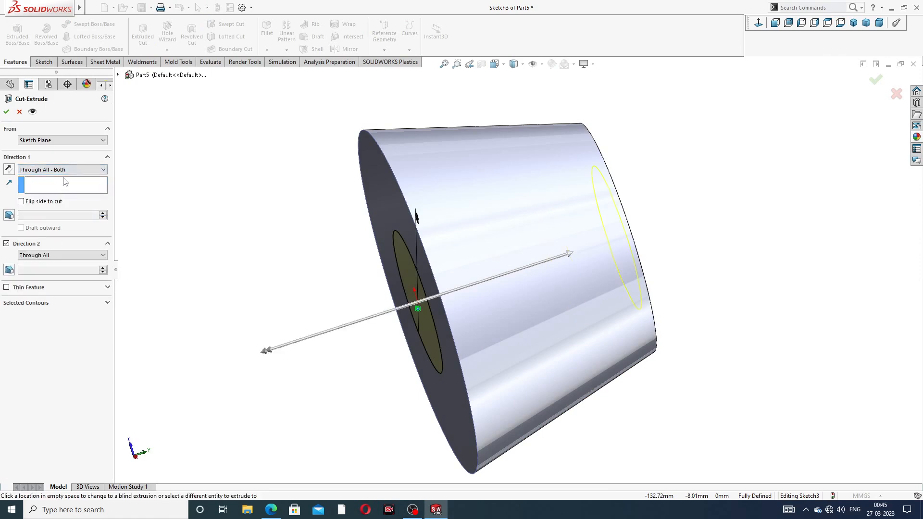
click(64, 170)
click(58, 184)
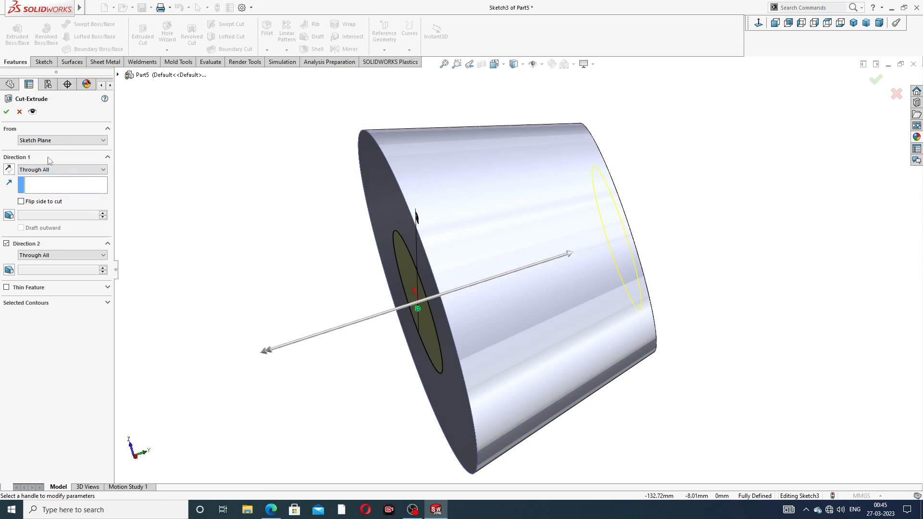
click(7, 112)
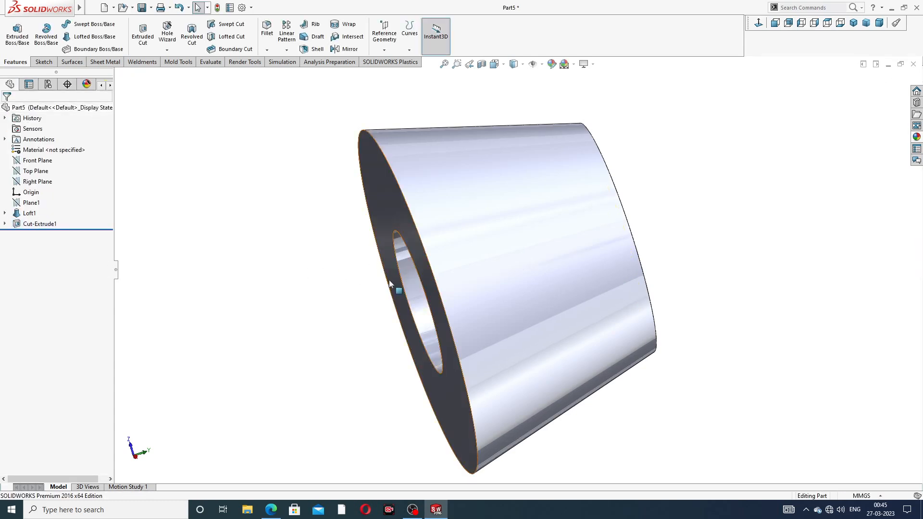
Start a Thread feature on the circular edge of the central hole at the body's larger face
middle_drag(389, 279, 407, 256)
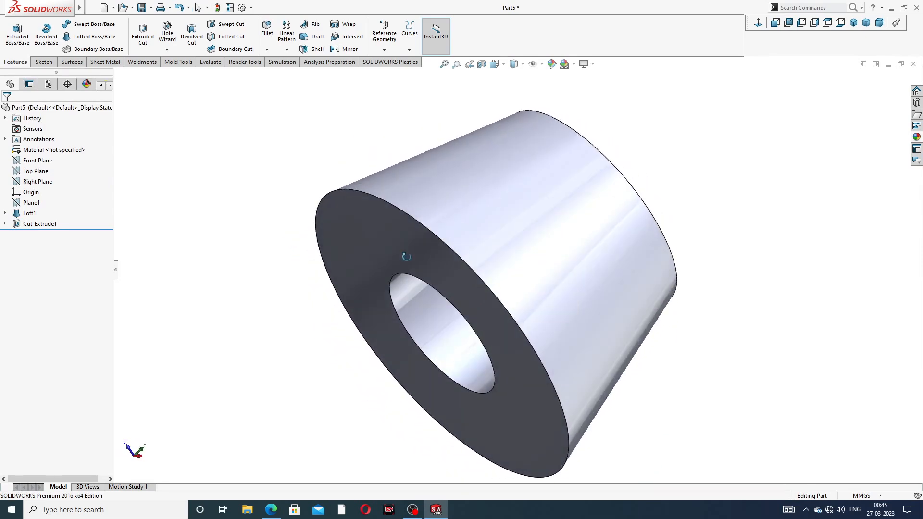
scroll(612, 231, up, 2)
middle_drag(618, 235, 451, 308)
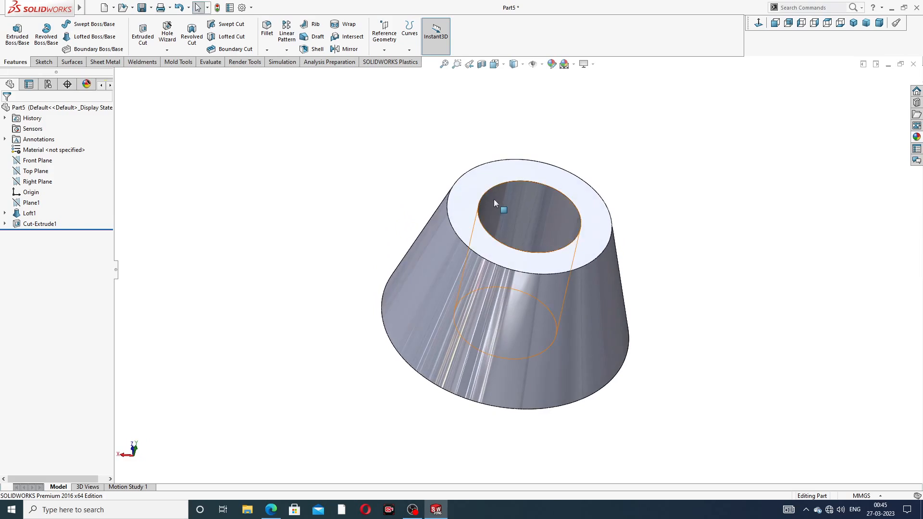
middle_drag(618, 257, 556, 148)
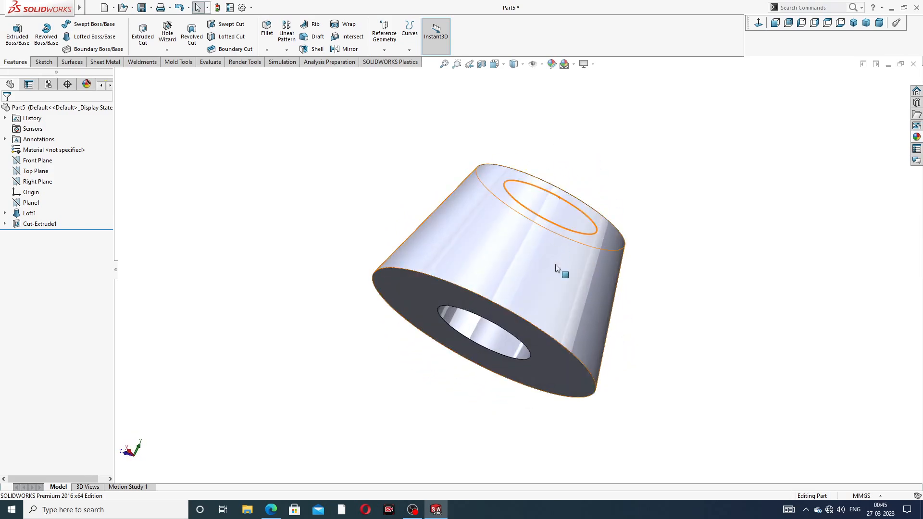
middle_drag(555, 267, 519, 231)
scroll(532, 259, down, 2)
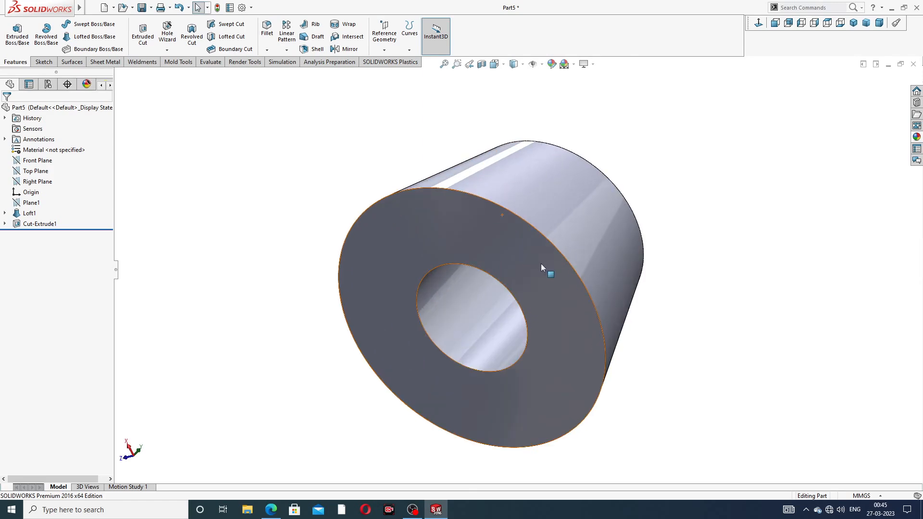
click(167, 50)
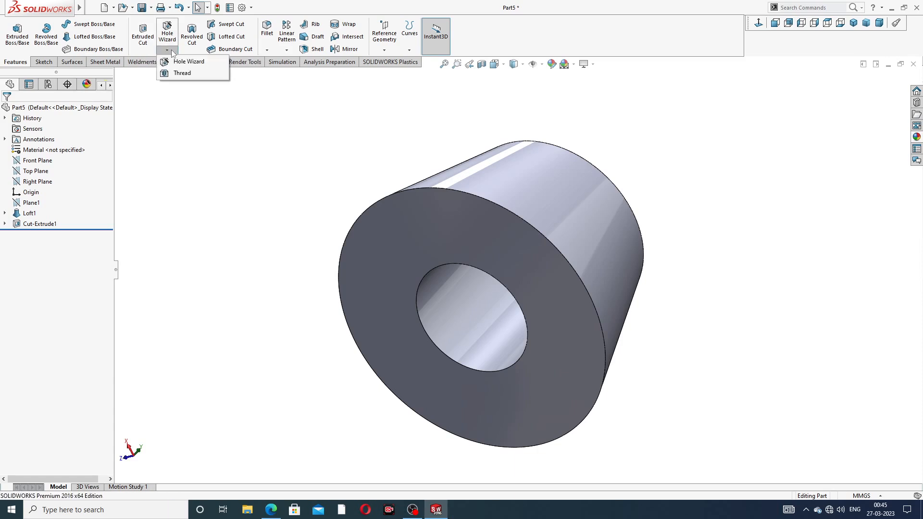
click(185, 77)
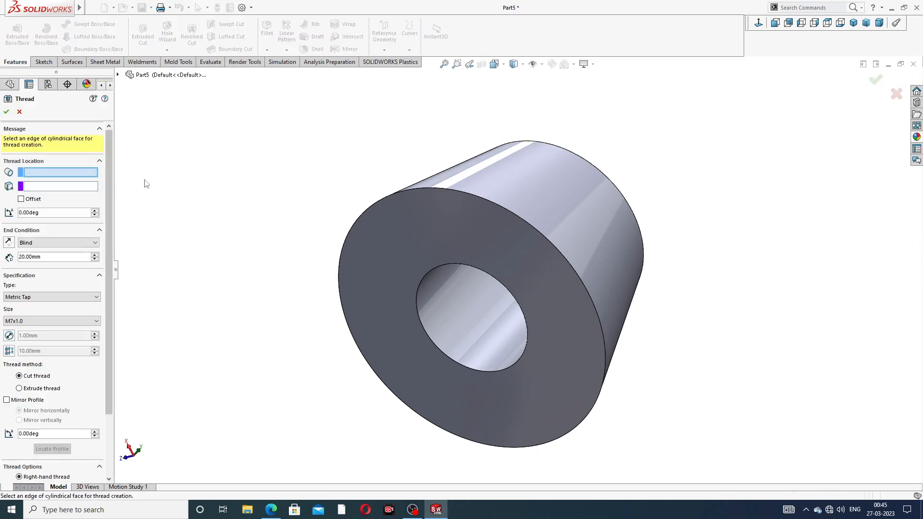
middle_drag(526, 321, 443, 262)
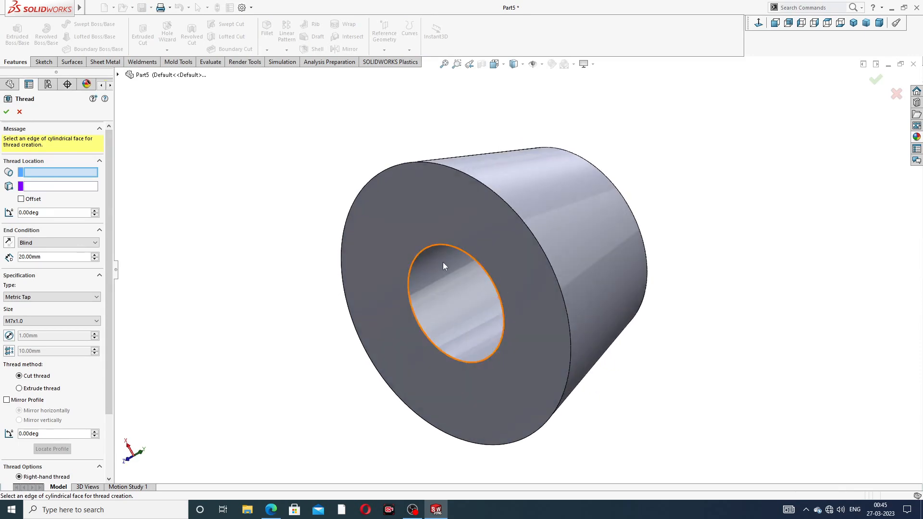
click(438, 244)
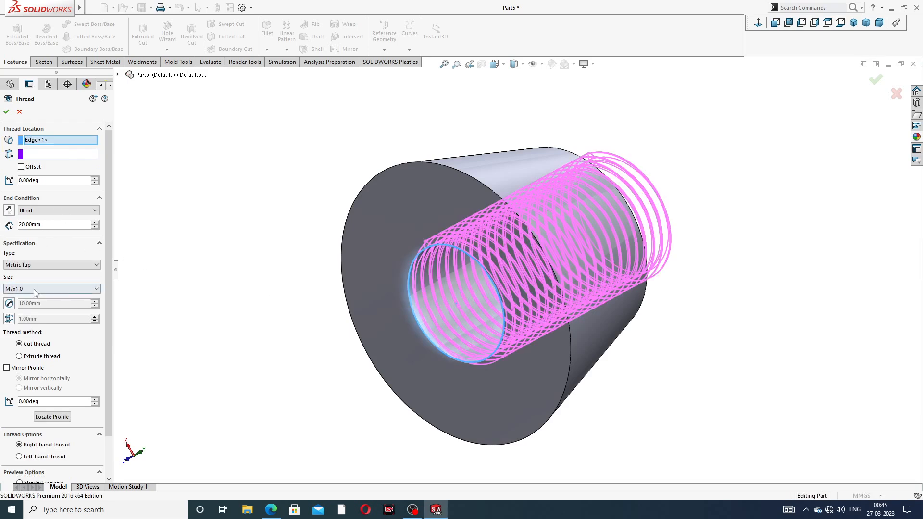
Offset the thread start 3 mm outward from the hole edge and create the 20 mm blind M7x1.0 Metric Tap cut thread
middle_drag(275, 233, 244, 235)
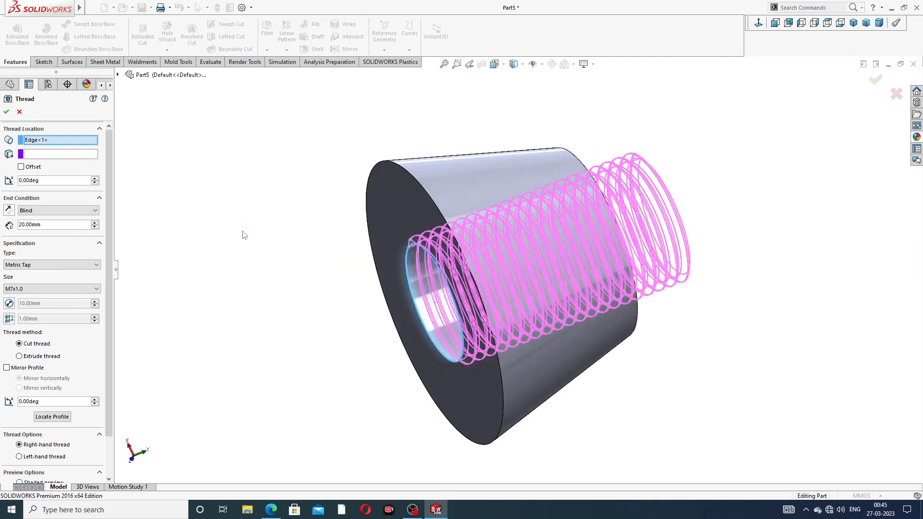
click(20, 167)
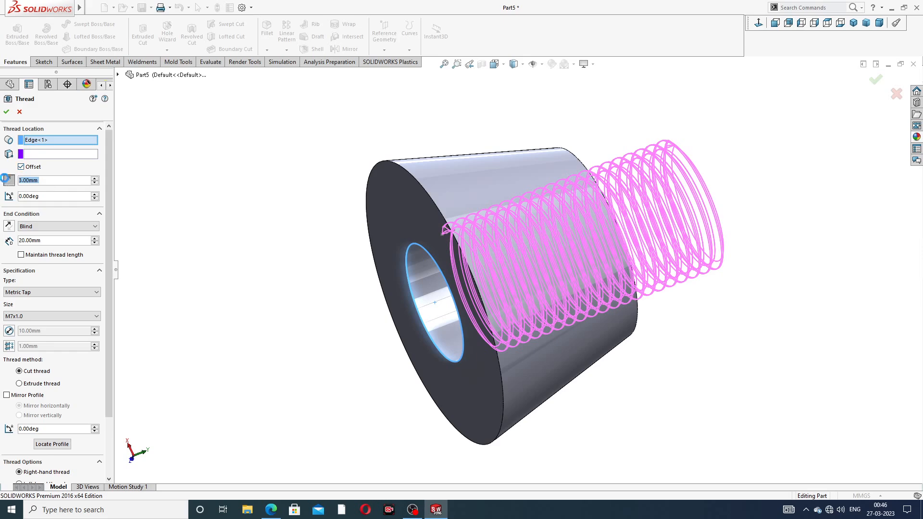
click(8, 179)
mouse_move(296, 215)
middle_down()
mouse_move(266, 210)
mouse_move(282, 210)
mouse_move(284, 225)
middle_up()
scroll(335, 257, down, 1)
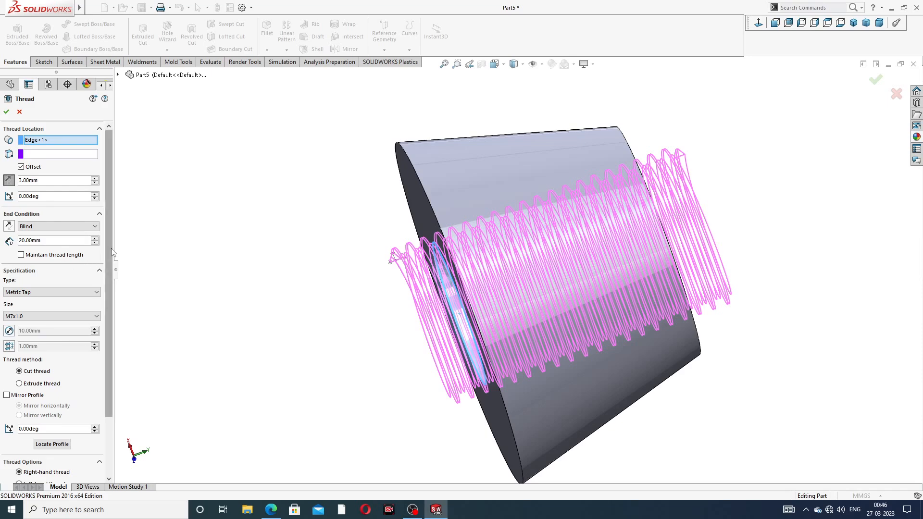
scroll(98, 299, down, 3)
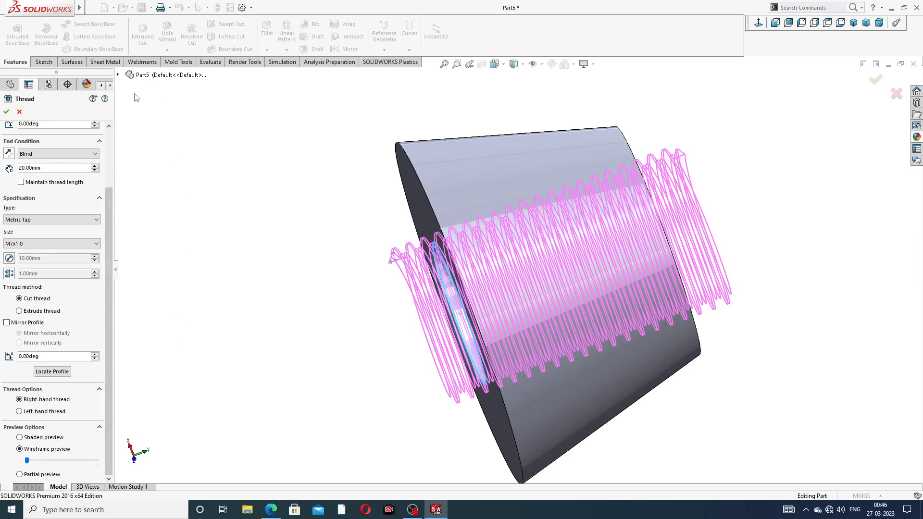
click(6, 112)
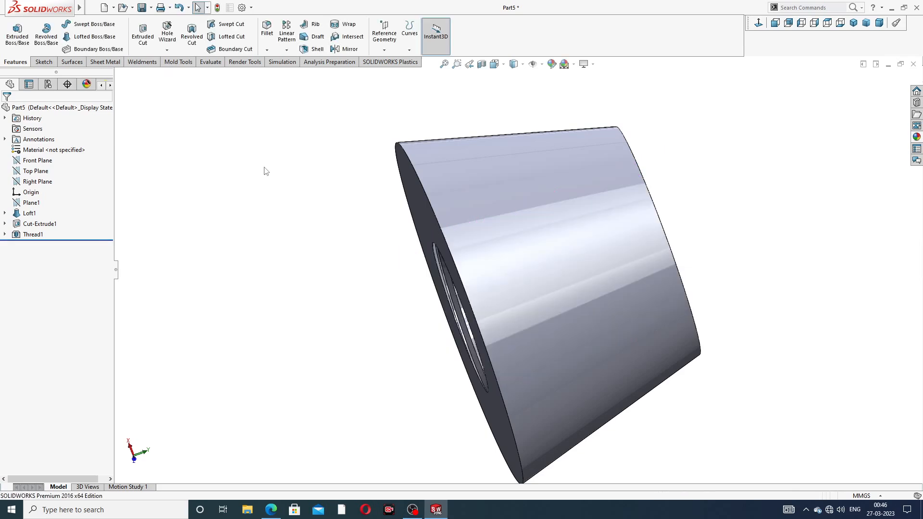
Apply the chromium plate appearance to the threaded body
middle_drag(393, 284, 451, 208)
middle_drag(490, 267, 481, 203)
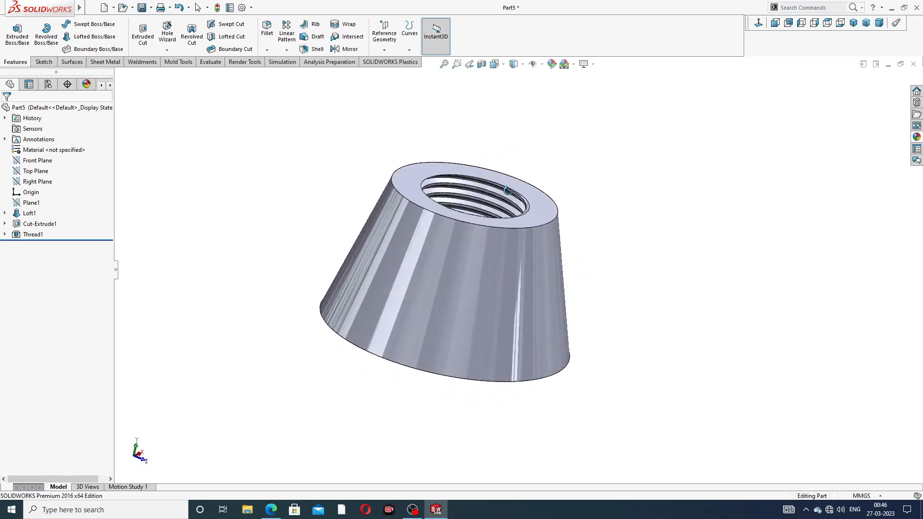
scroll(481, 202, down, 5)
scroll(481, 203, up, 6)
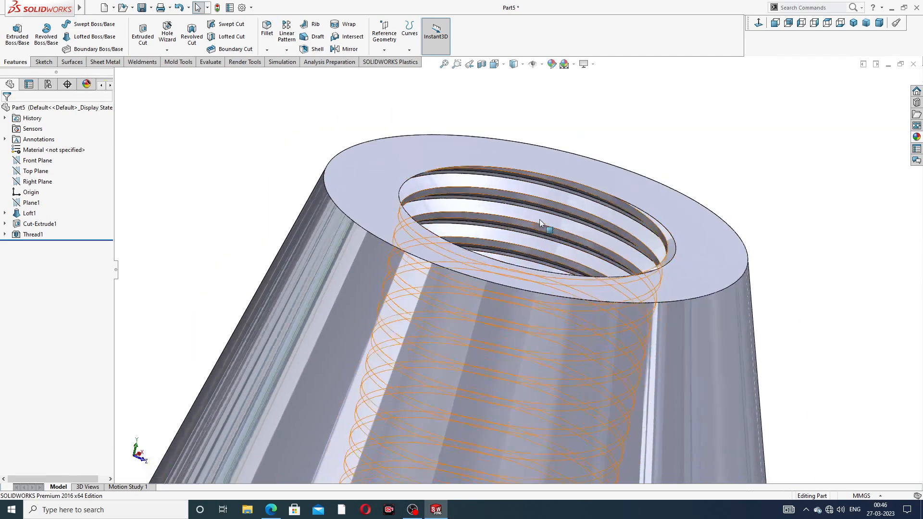
click(917, 137)
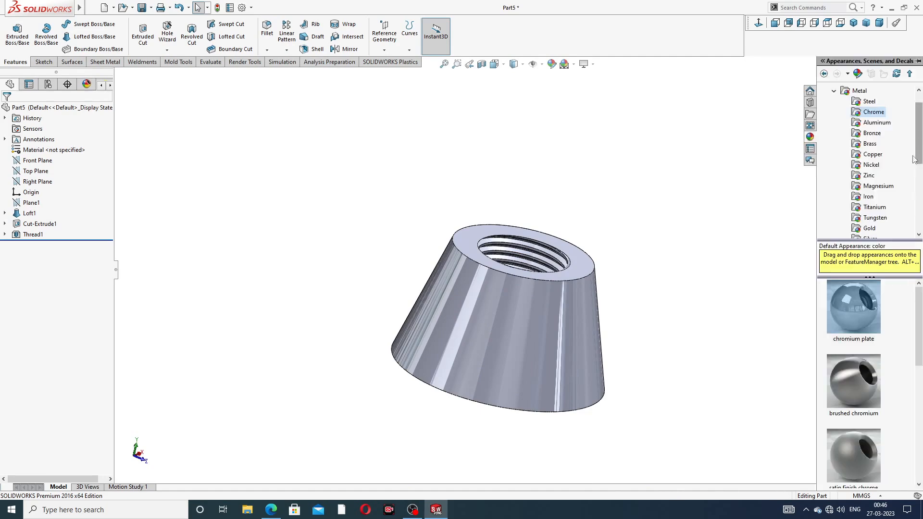
double_click(855, 292)
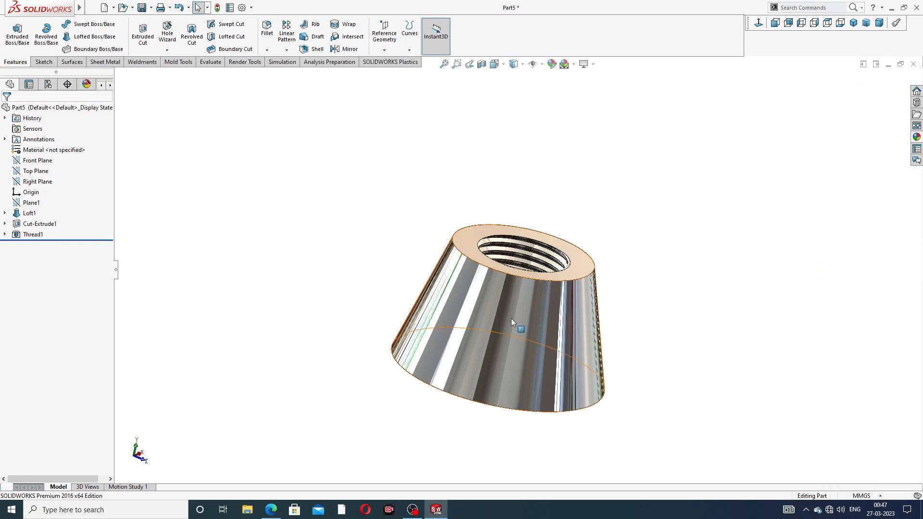
Inspect the finished body, check the wing dimensions in the browser's wing nut drawing PDF, and return to SOLIDWORKS
middle_drag(512, 318, 461, 353)
scroll(497, 359, down, 2)
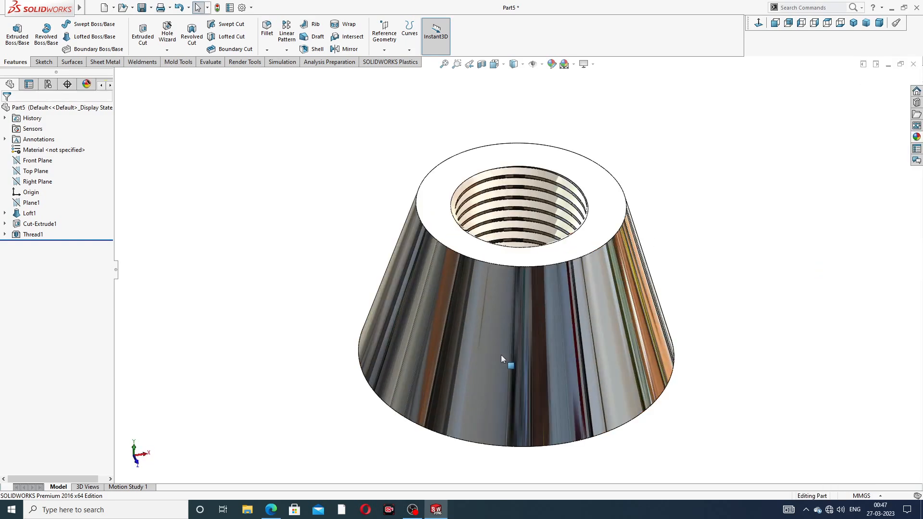
middle_drag(637, 279, 601, 254)
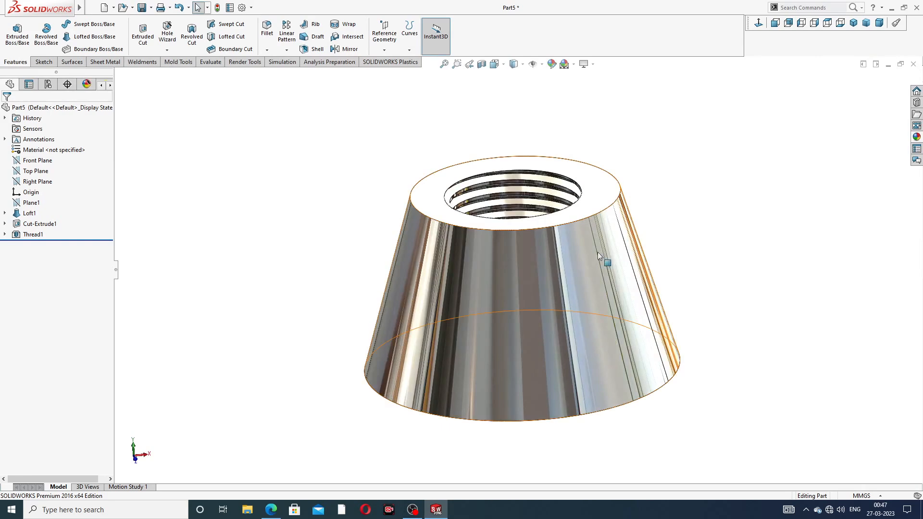
middle_drag(522, 260, 573, 238)
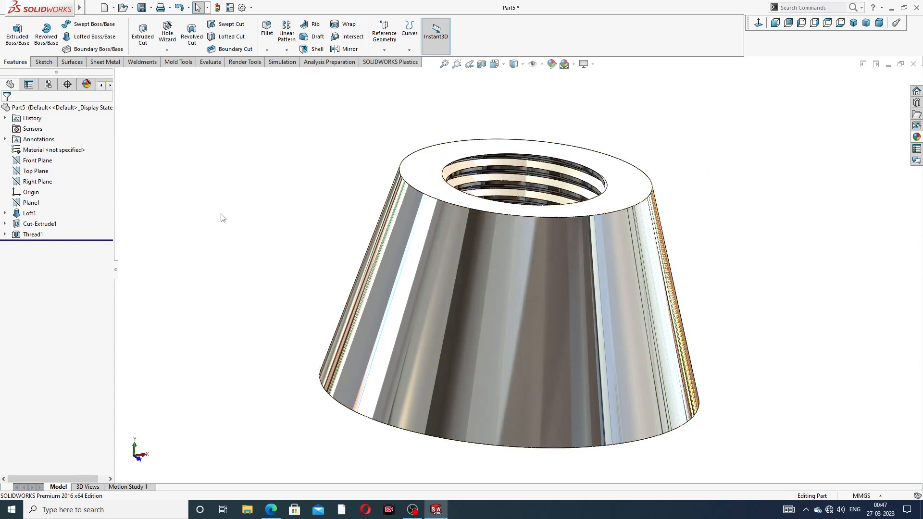
click(271, 510)
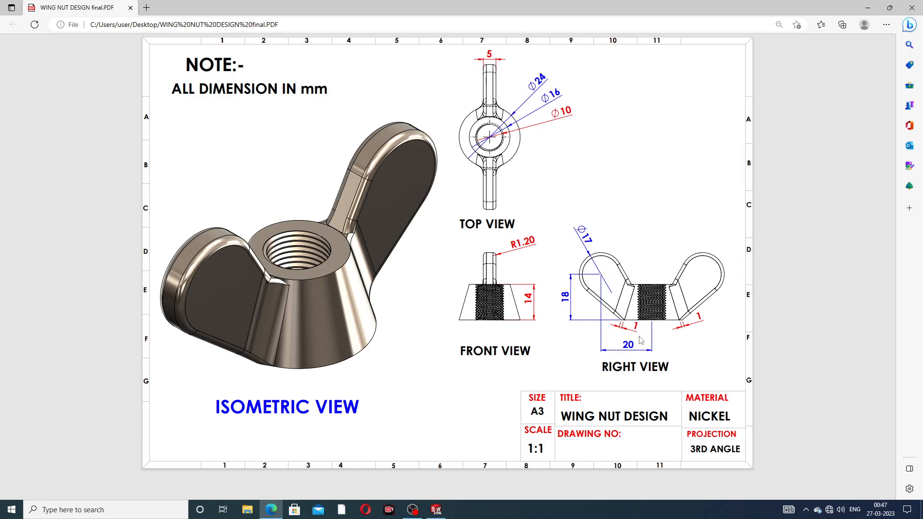
click(273, 510)
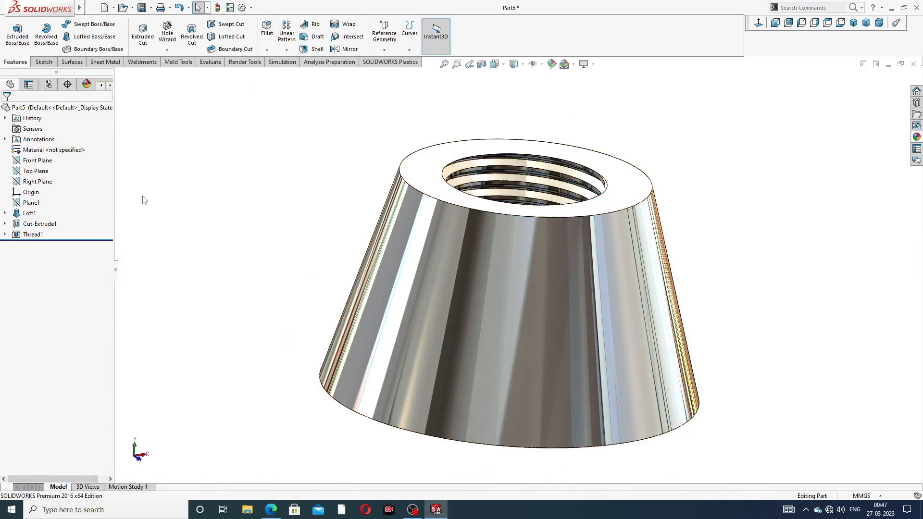
Start a sketch on the Right Plane and draw a 14 mm vertical centerline from the body's top edge midpoint to the origin
click(37, 182)
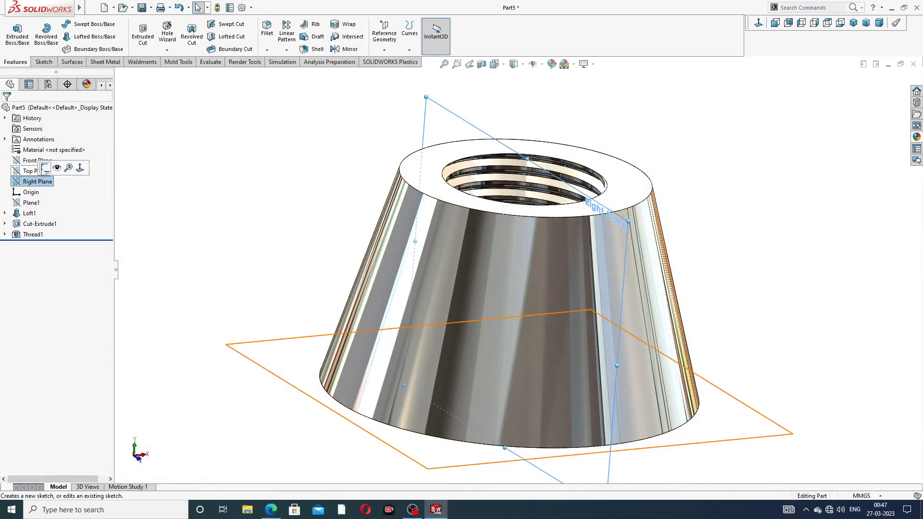
click(44, 168)
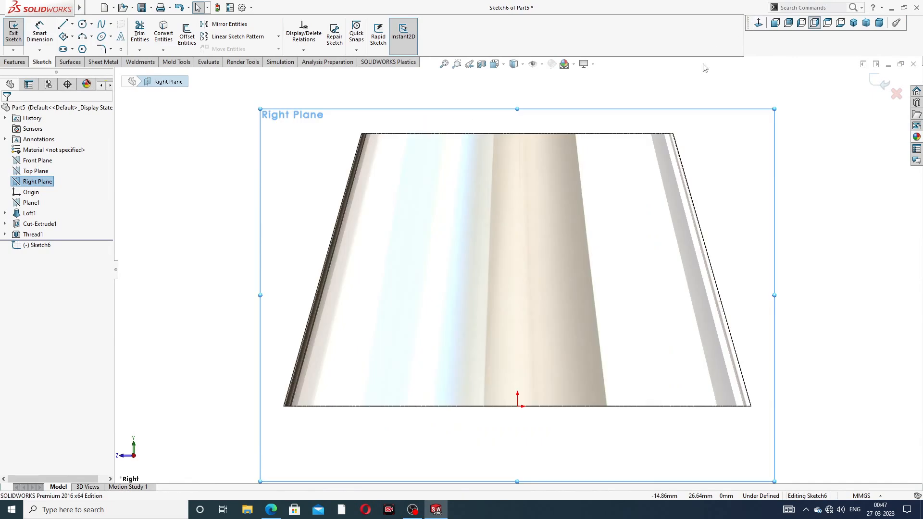
scroll(623, 169, up, 2)
scroll(403, 230, down, 2)
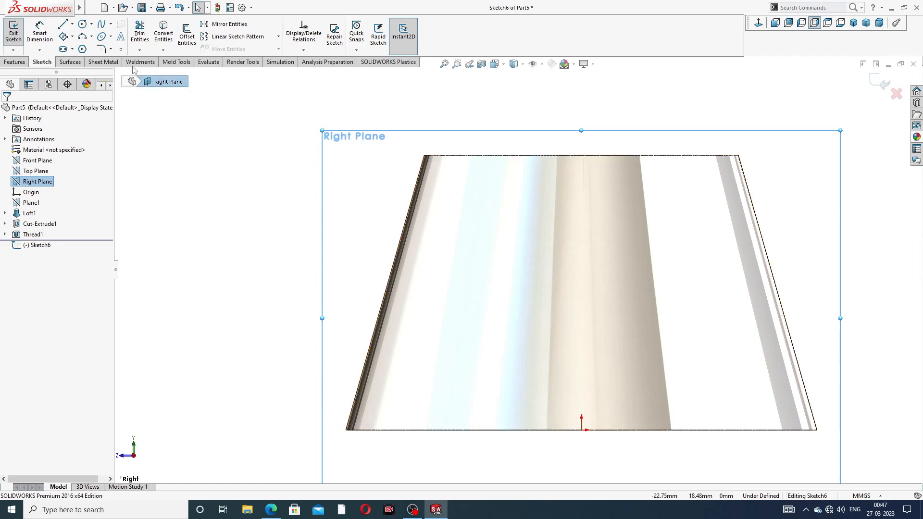
click(71, 24)
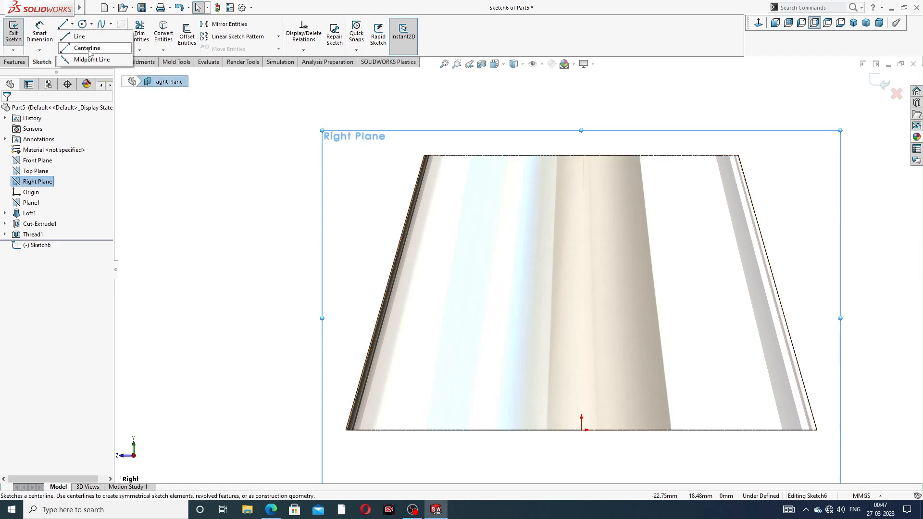
click(88, 48)
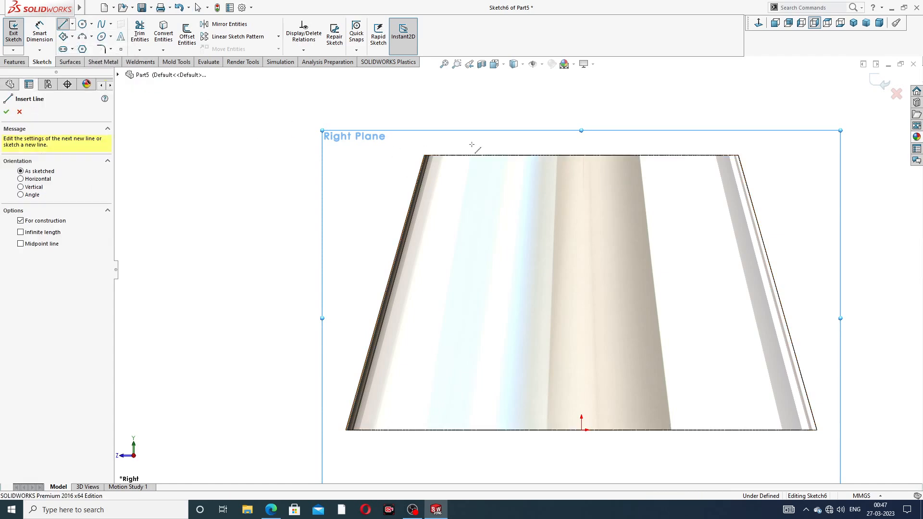
click(581, 155)
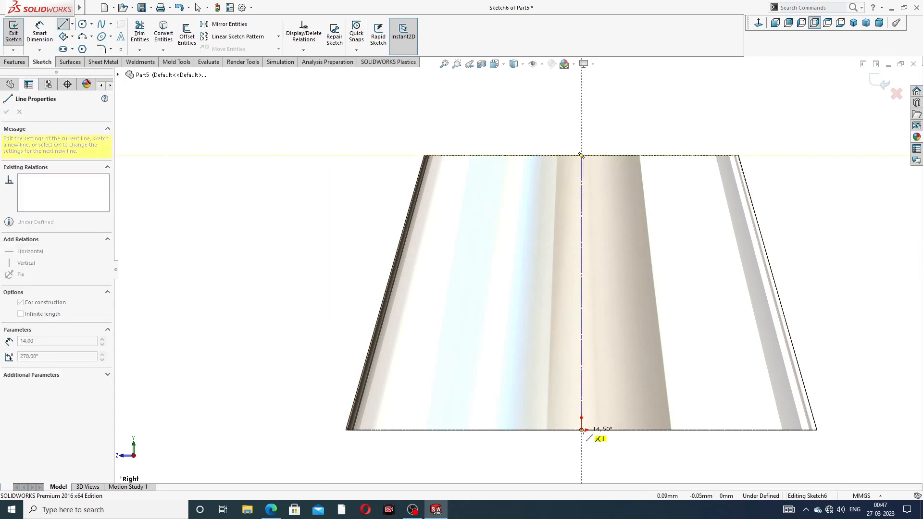
click(581, 430)
right_click(646, 226)
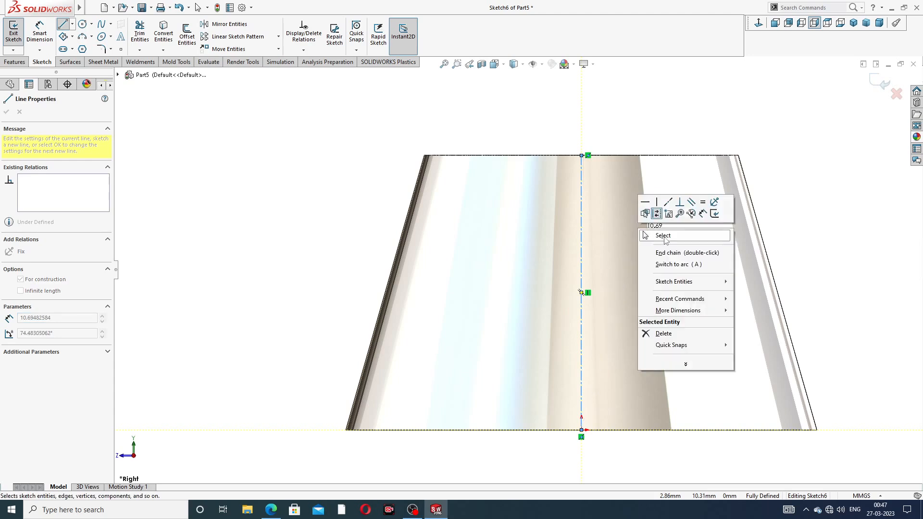
Convert the body's left slanted edge into a sketch line
click(664, 236)
scroll(611, 281, up, 2)
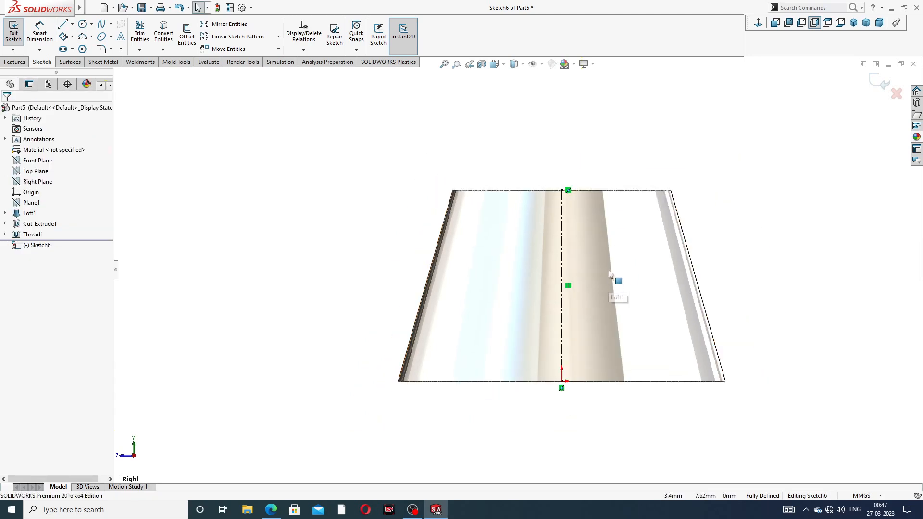
click(445, 219)
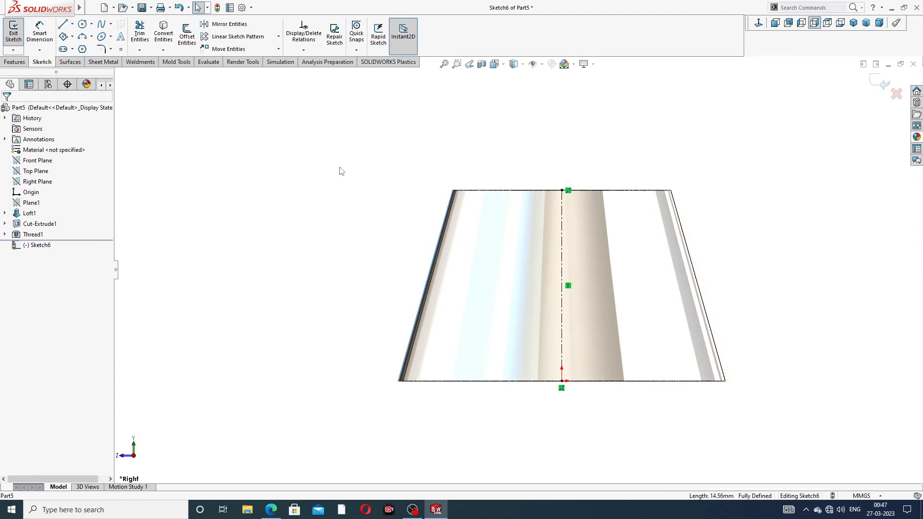
click(163, 38)
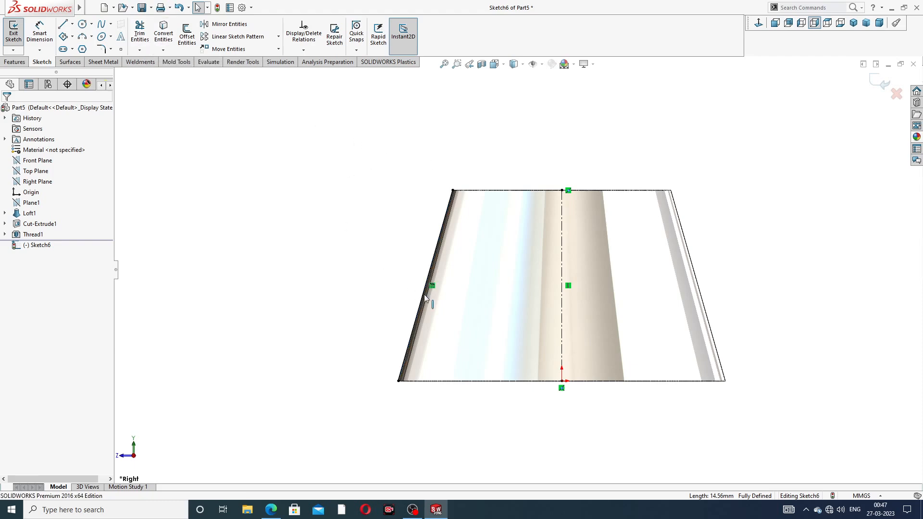
Sketch a circle about 13.5 mm in diameter to the upper left of the tapered body
key(z)
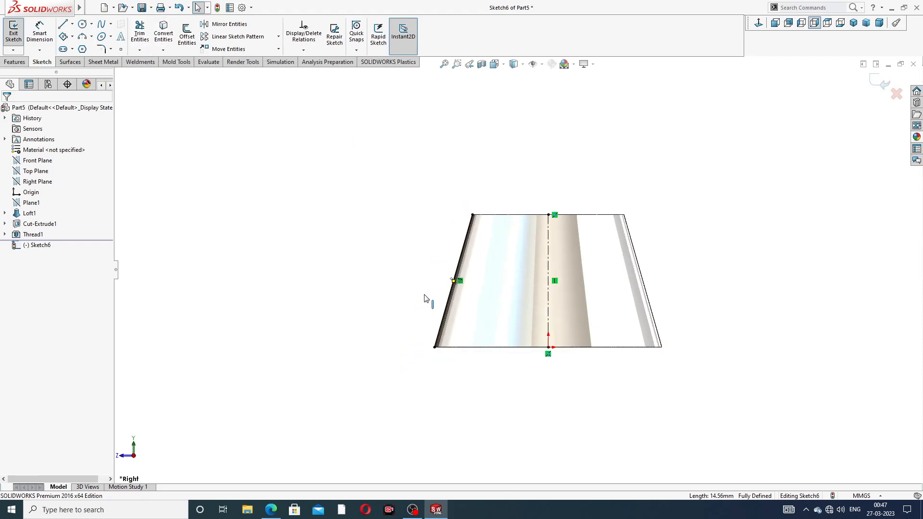
click(82, 25)
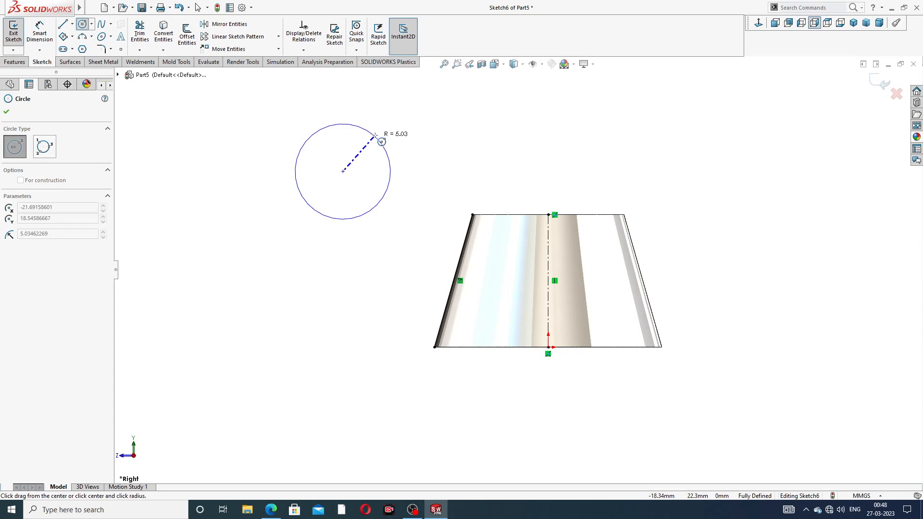
click(388, 126)
right_click(432, 129)
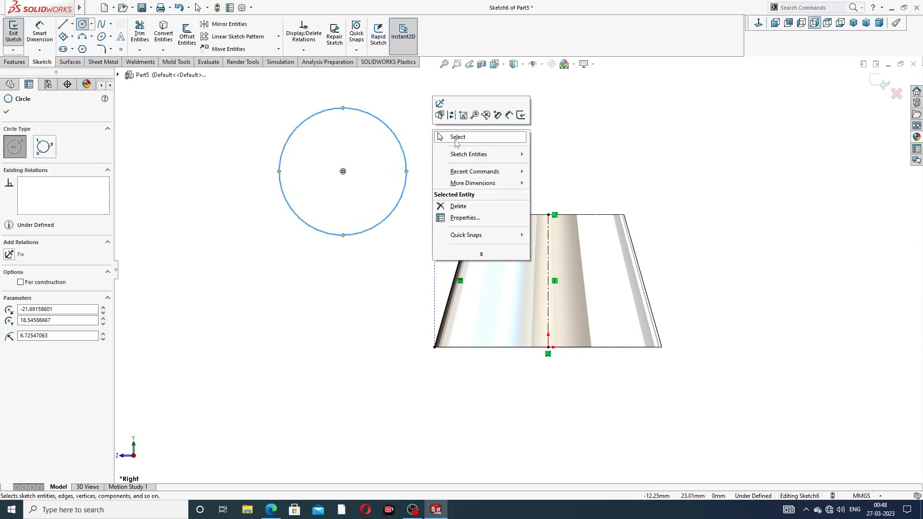
click(456, 138)
click(389, 128)
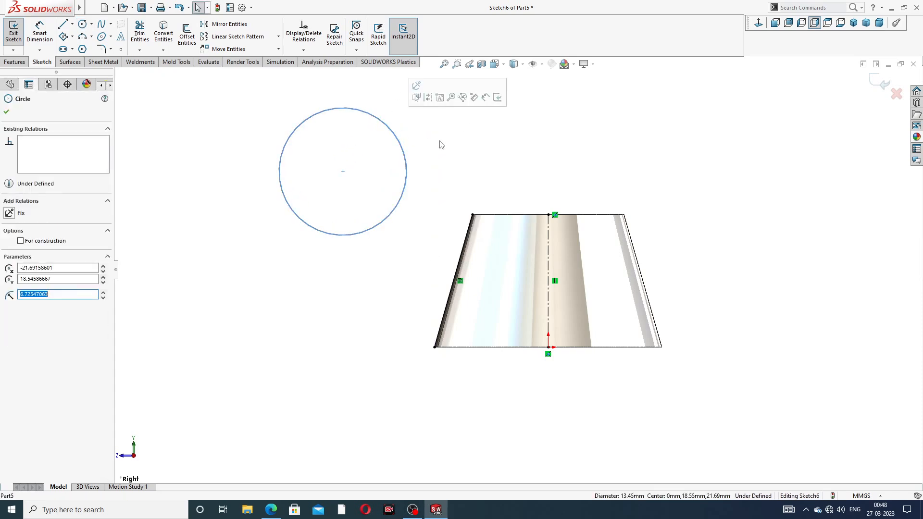
click(439, 140)
Dimension the circle's diameter as 17 mm
click(37, 36)
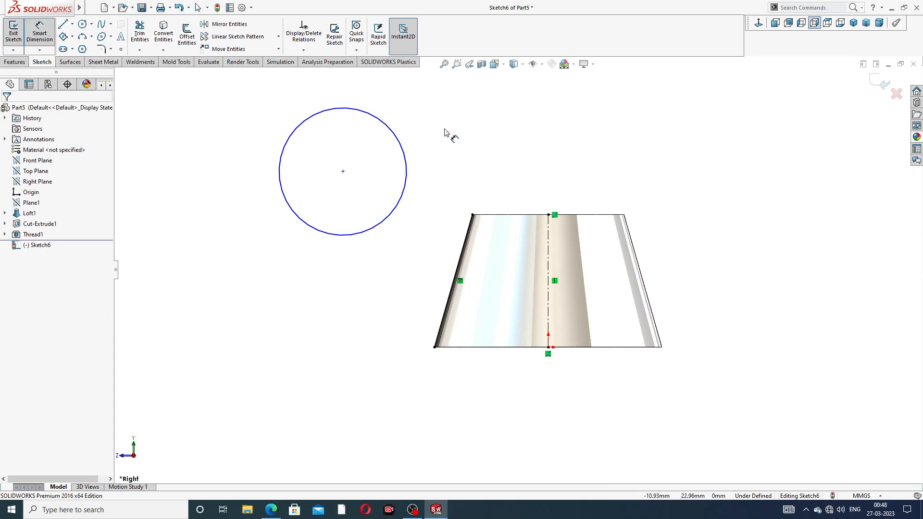
click(400, 139)
click(418, 103)
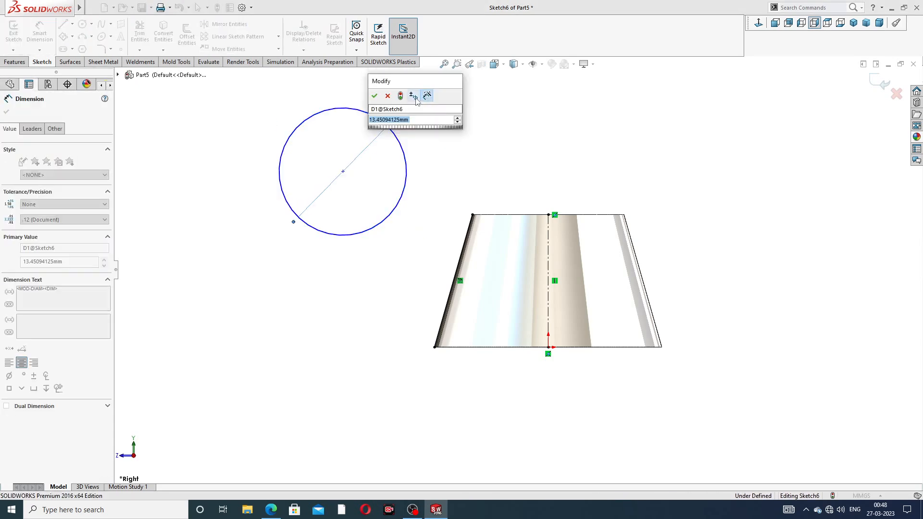
text(17)
key(Return)
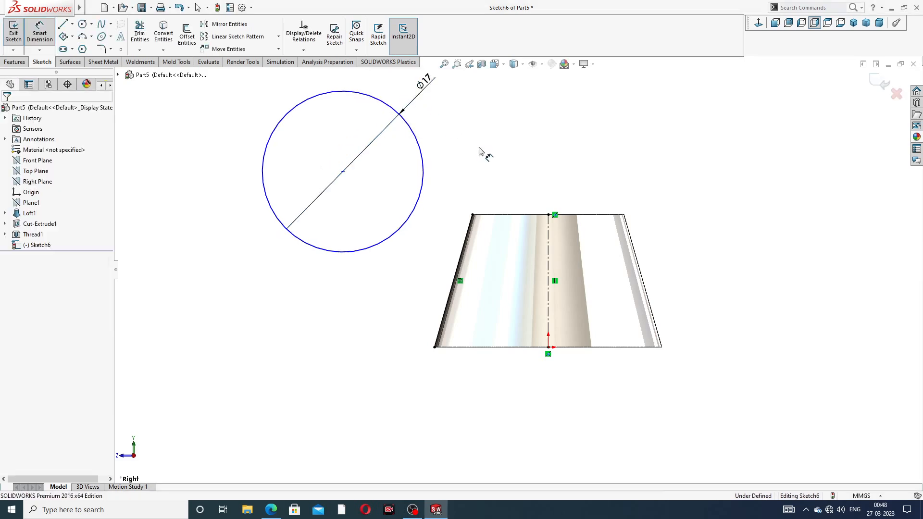
key(z)
right_click(508, 156)
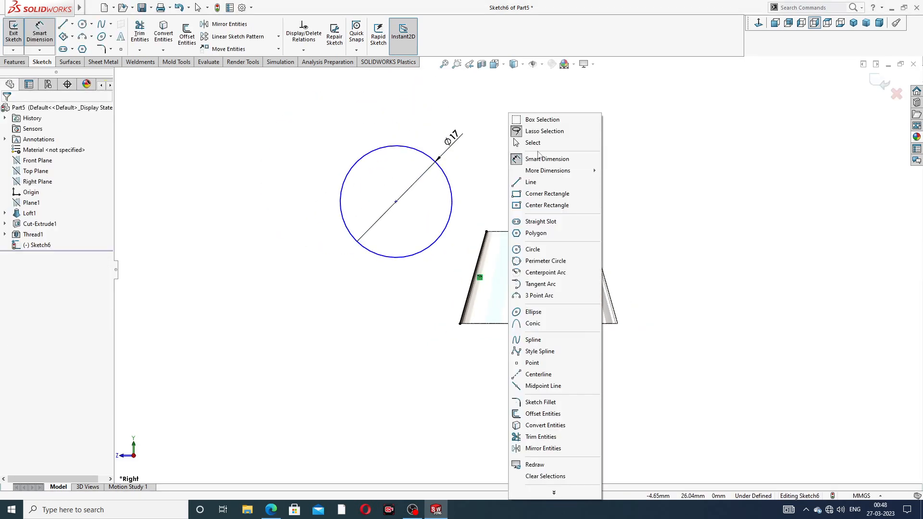
click(472, 162)
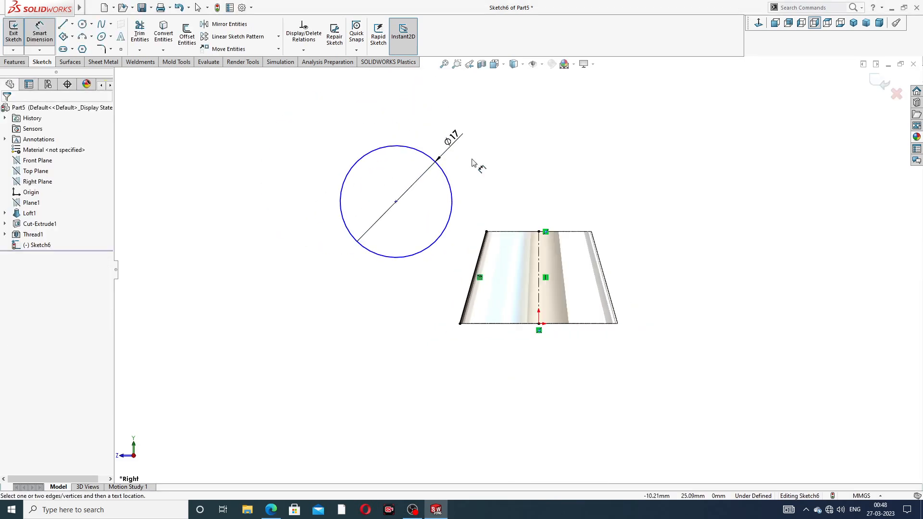
click(396, 203)
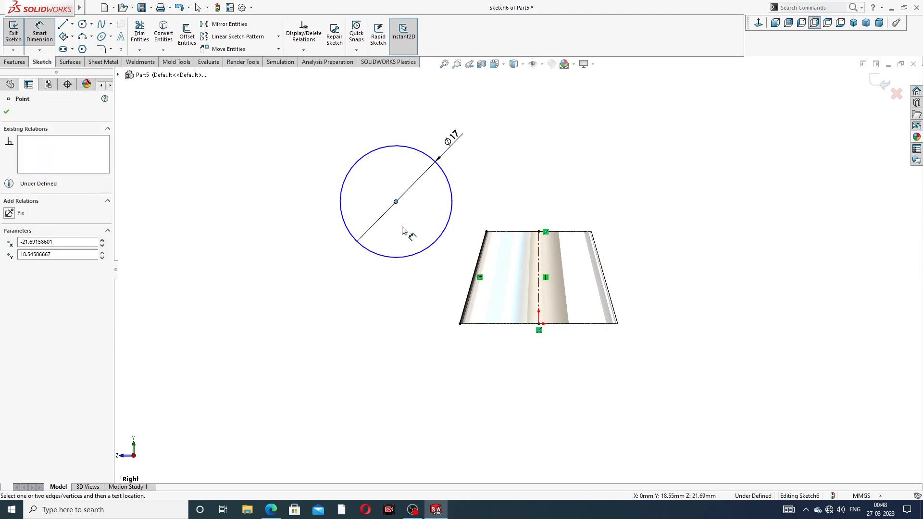
click(524, 324)
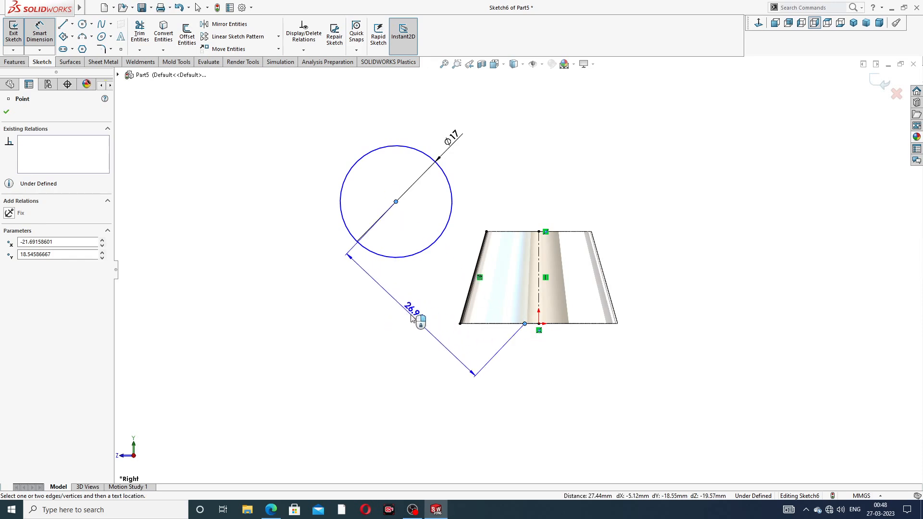
key(Escape)
Dimension the circle's center 18 mm above the body's bottom edge
click(395, 203)
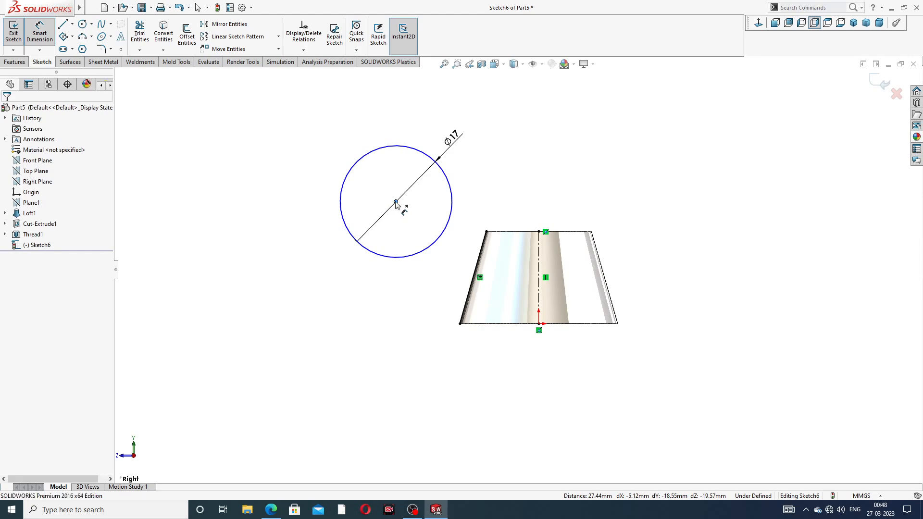
click(475, 324)
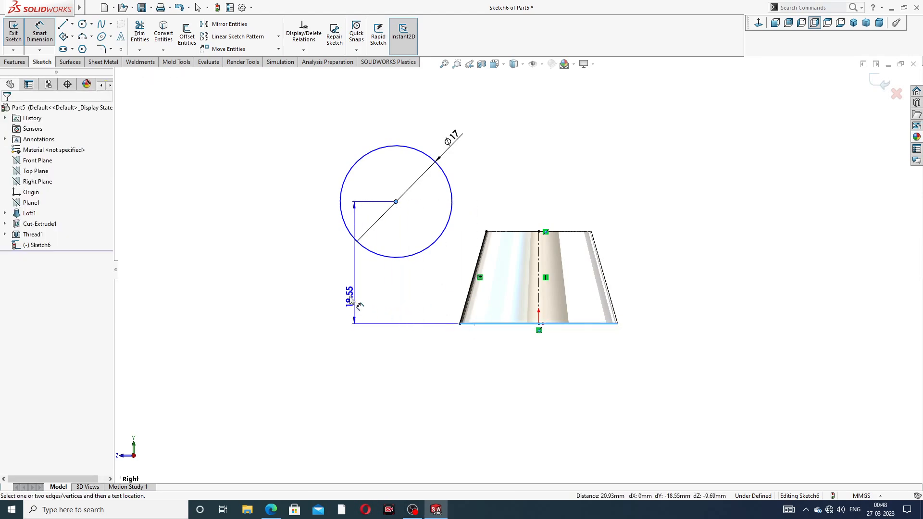
click(329, 300)
text(18)
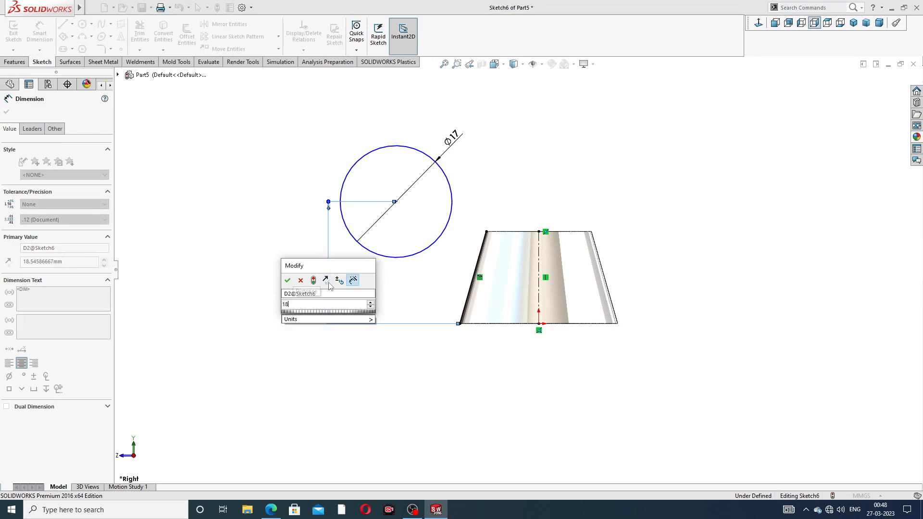
key(Return)
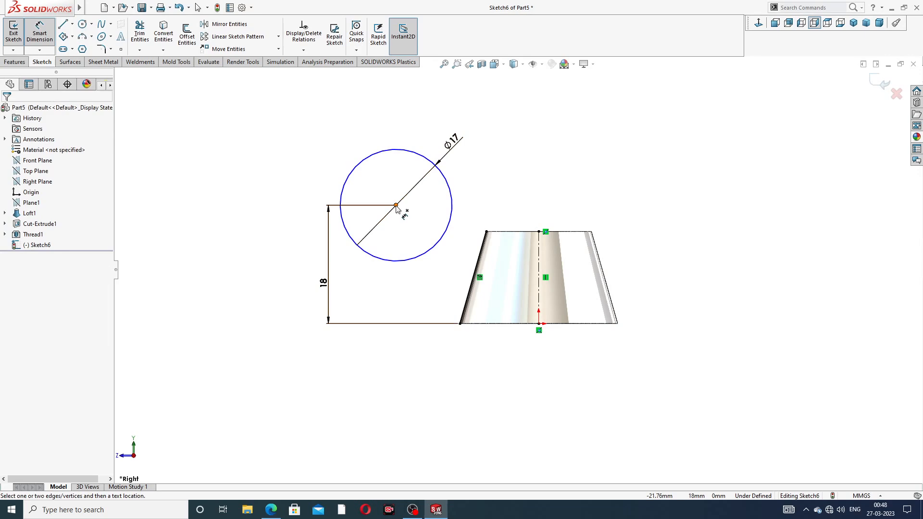
Dimension the circle's center 20 mm horizontally from the vertical centerline and leave the dimension command
click(396, 206)
click(538, 257)
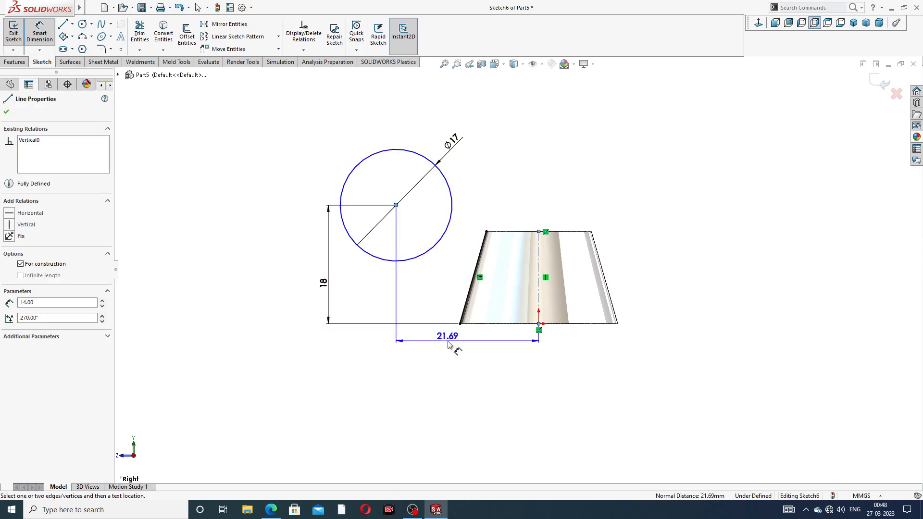
click(447, 349)
text(20)
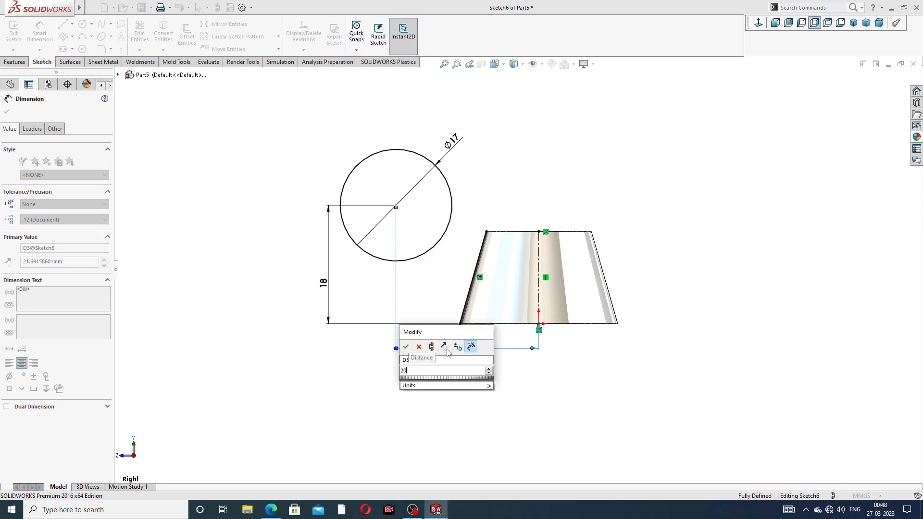
key(Return)
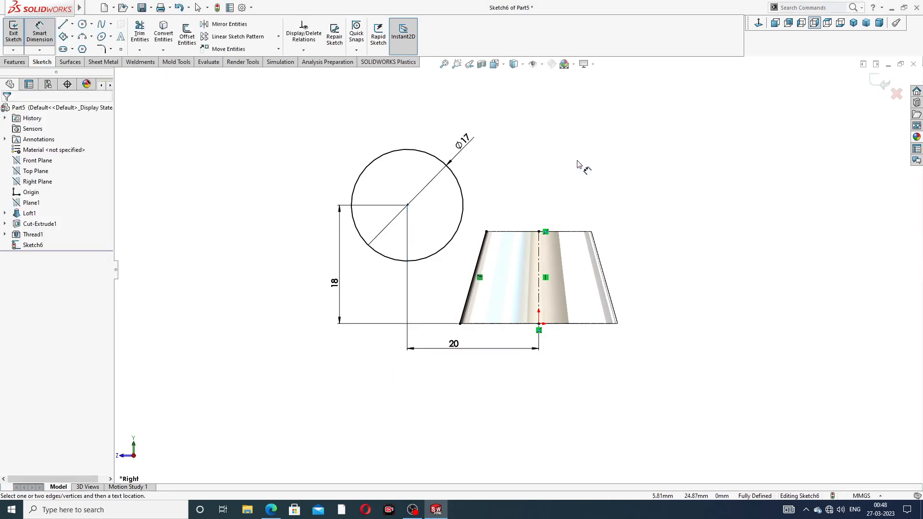
right_click(578, 164)
click(607, 141)
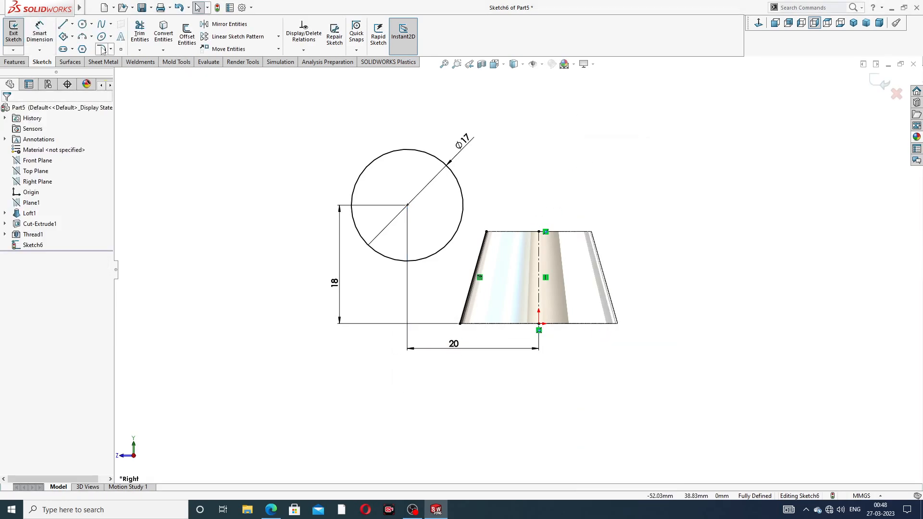
Draw a line tangent to the circle's lower left side, ending at the body's bottom-left corner
click(63, 24)
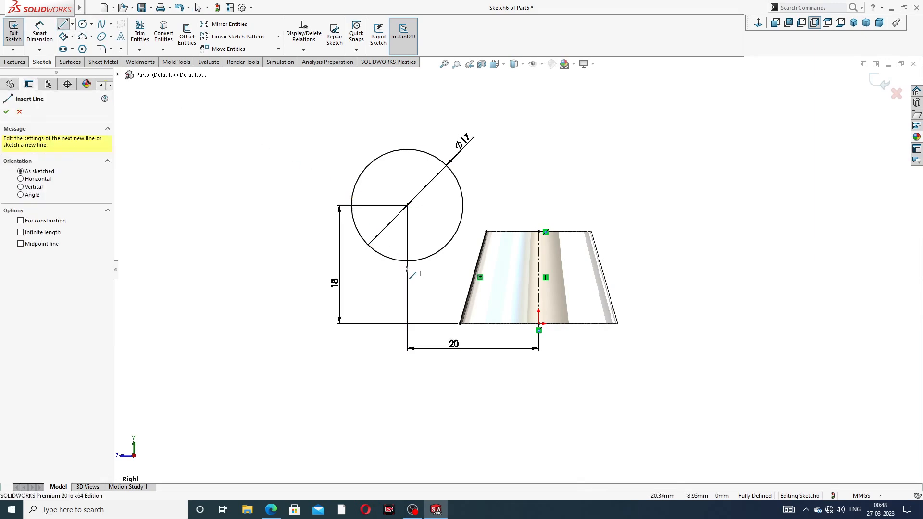
click(370, 246)
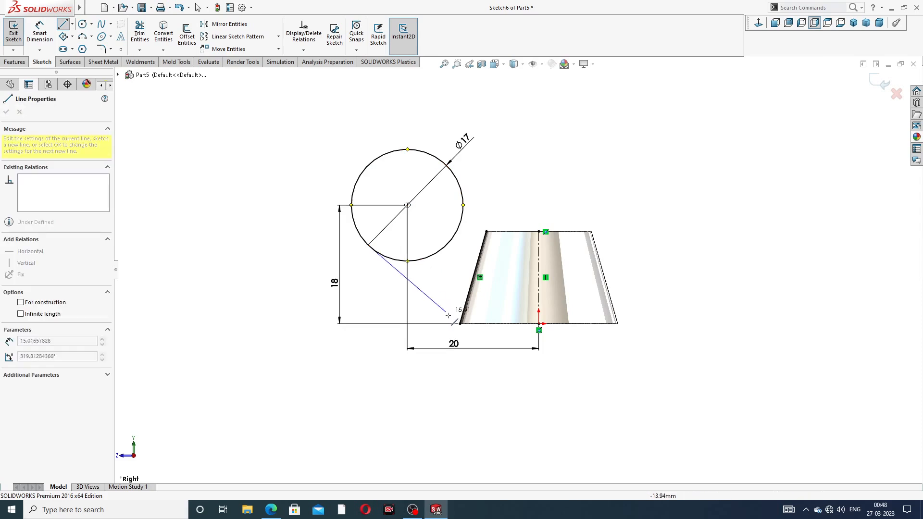
double_click(460, 323)
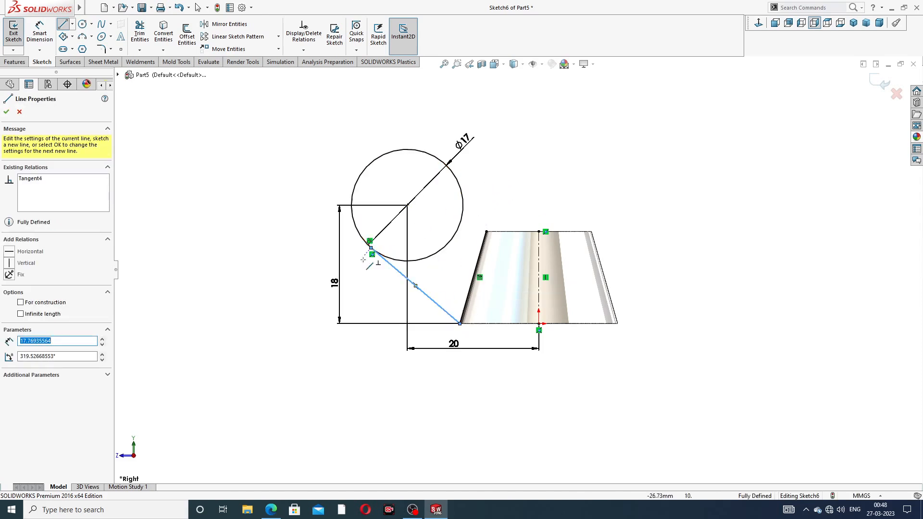
click(487, 179)
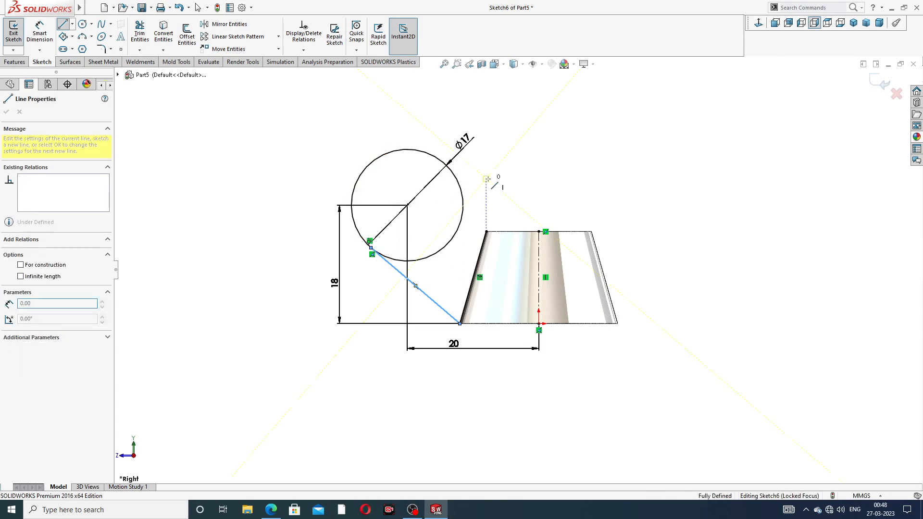
key(Escape)
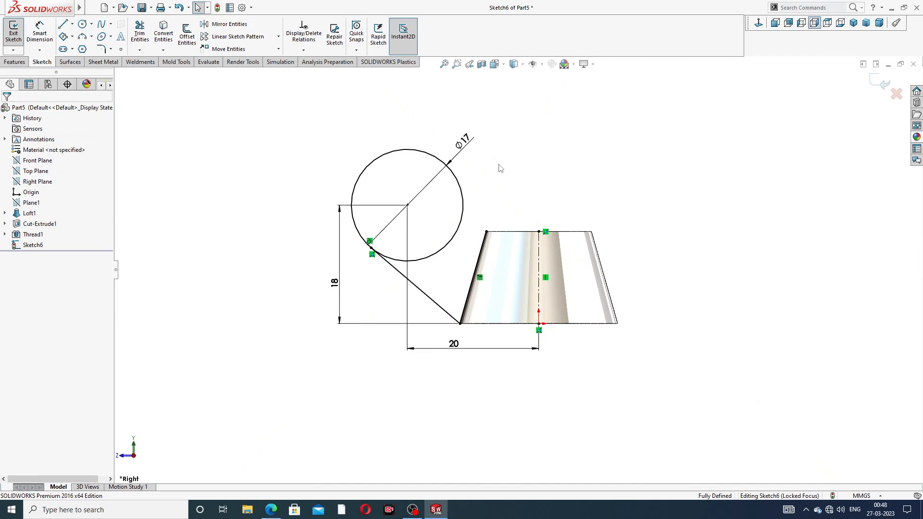
Draw a line from the circle's right side to the body's top-left corner
click(63, 25)
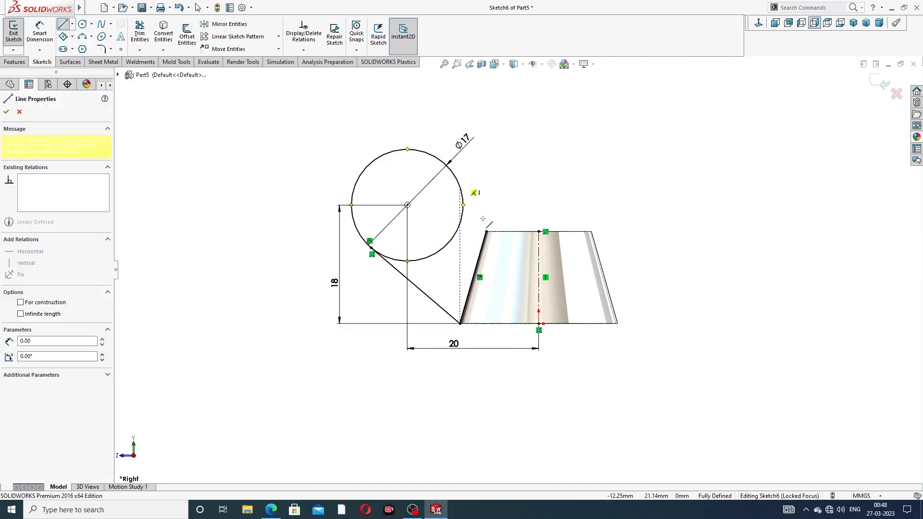
click(460, 187)
click(485, 231)
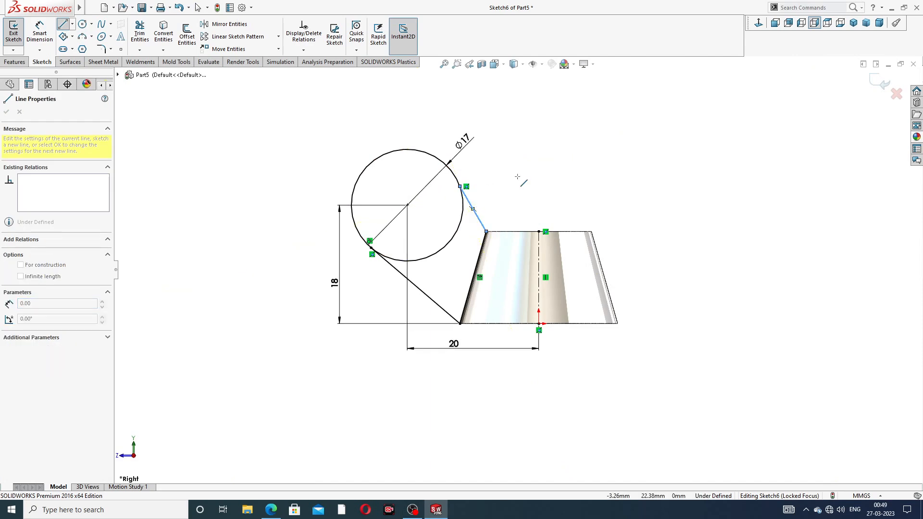
right_click(517, 176)
click(536, 184)
Add a tangent relation between the circle and the upper line running to the body's top-left corner
scroll(460, 219, down, 6)
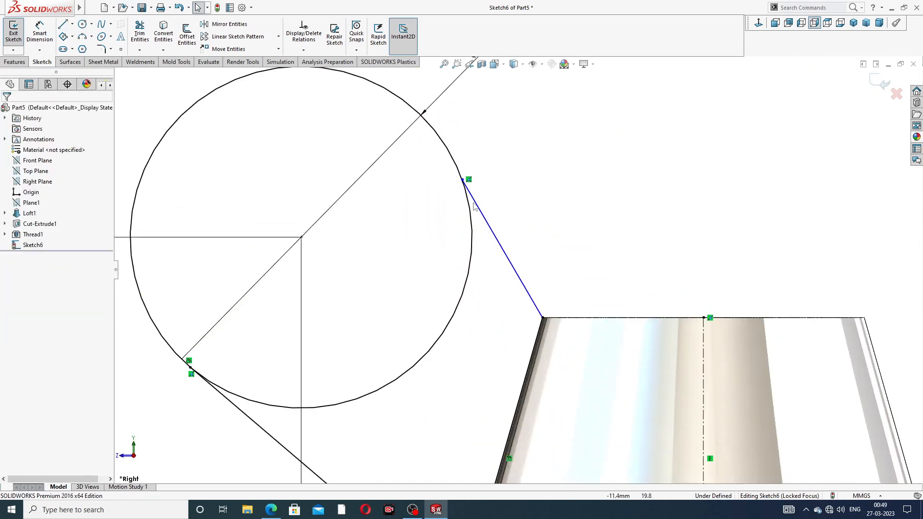
click(470, 210)
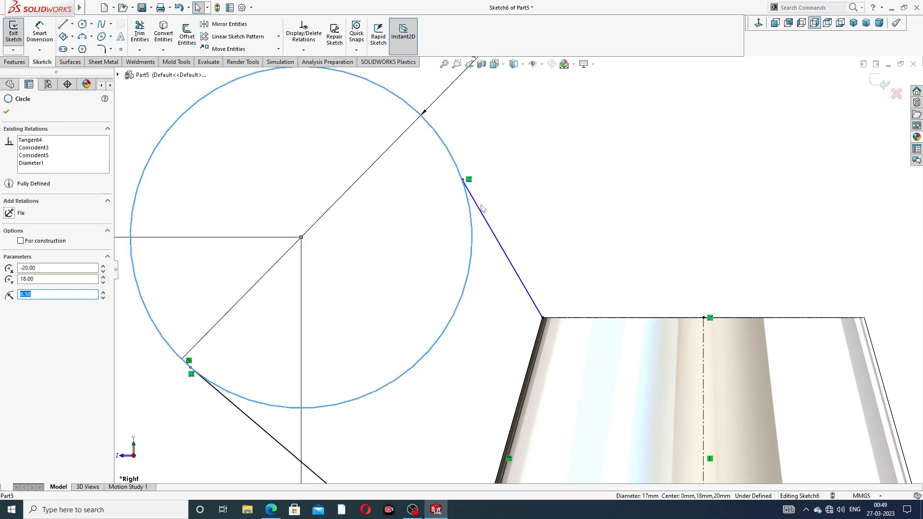
ctrl+click(481, 212)
click(525, 176)
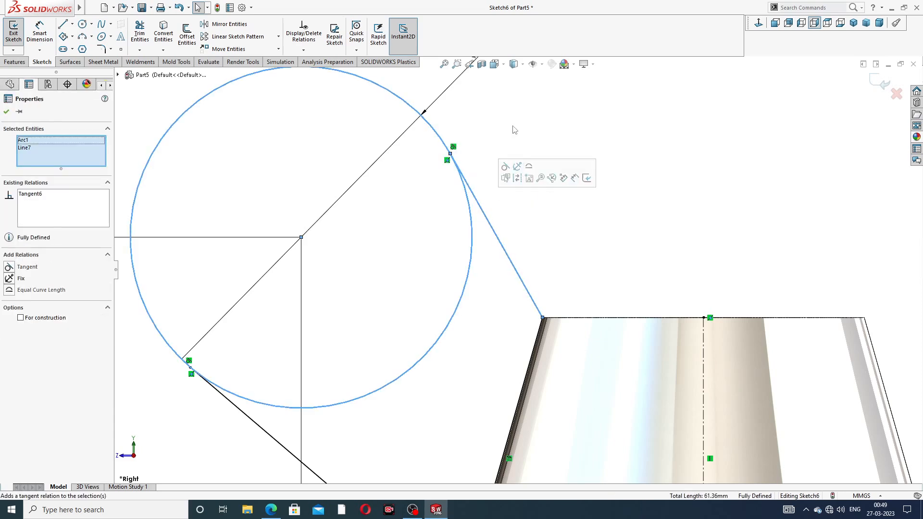
click(514, 187)
Trim the circle's inner arc between the two tangent lines to leave a closed wing profile
scroll(513, 194, up, 6)
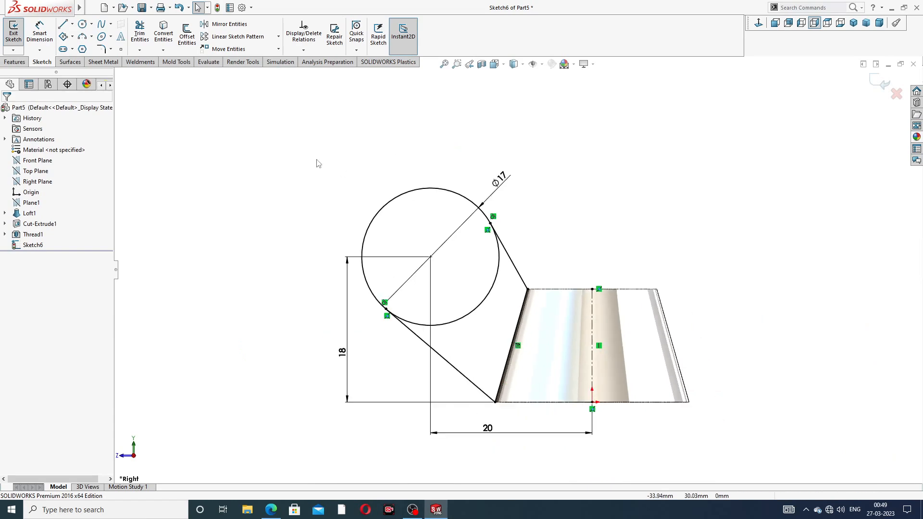
click(140, 37)
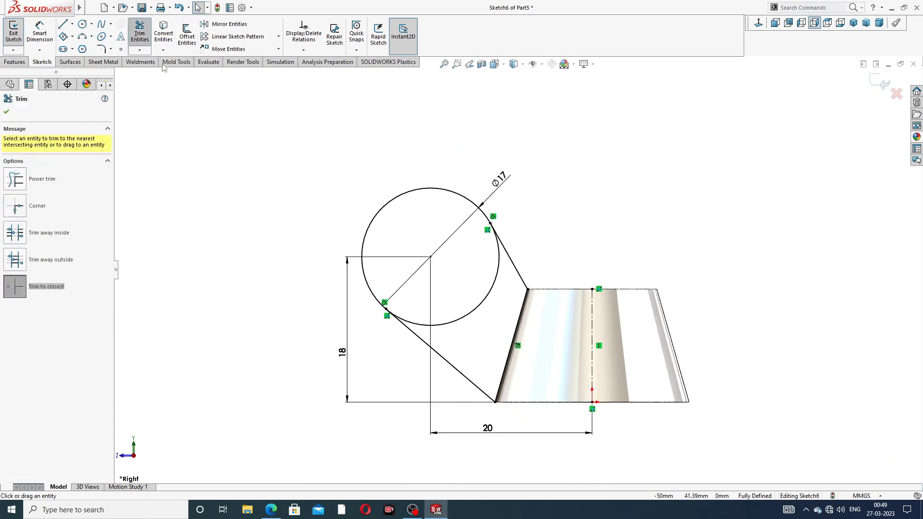
click(489, 301)
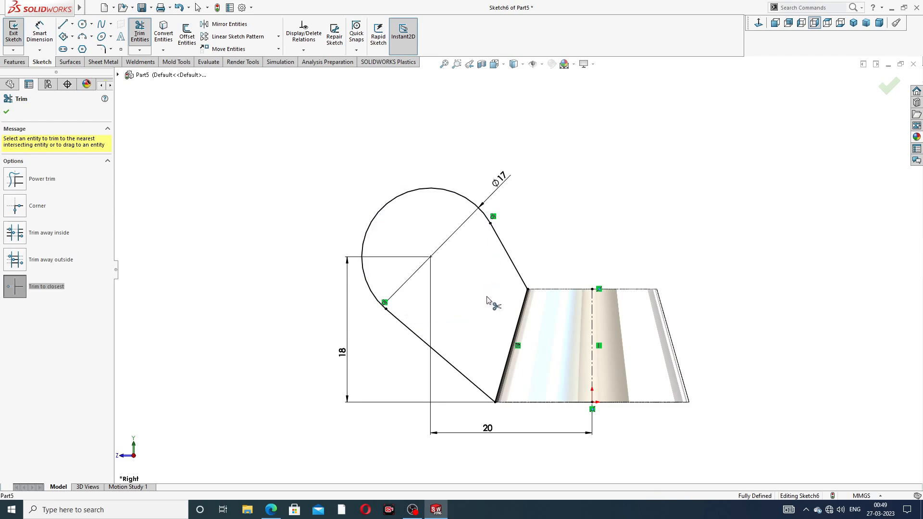
Leave the Trim tool and reposition the 20, 18 and Ø17 dimensions for a clearer layout around the wing profile
scroll(524, 317, up, 3)
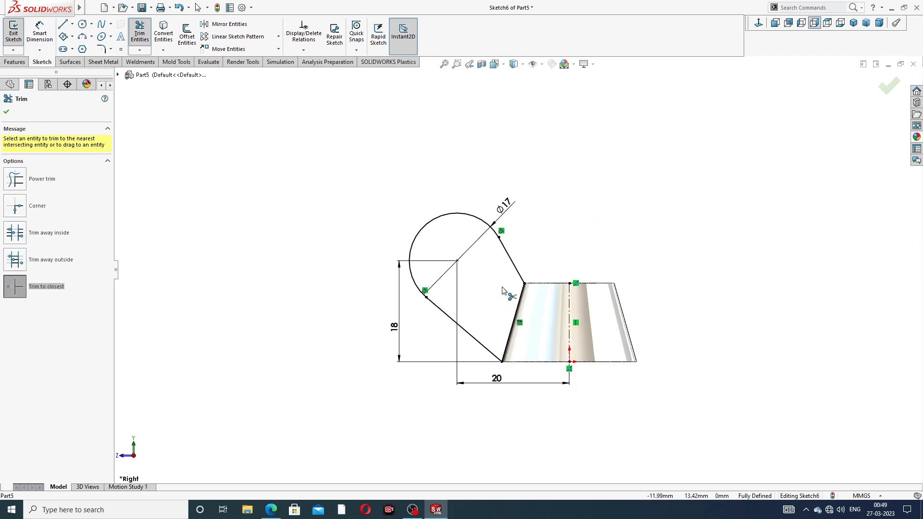
scroll(502, 294, down, 2)
right_click(613, 172)
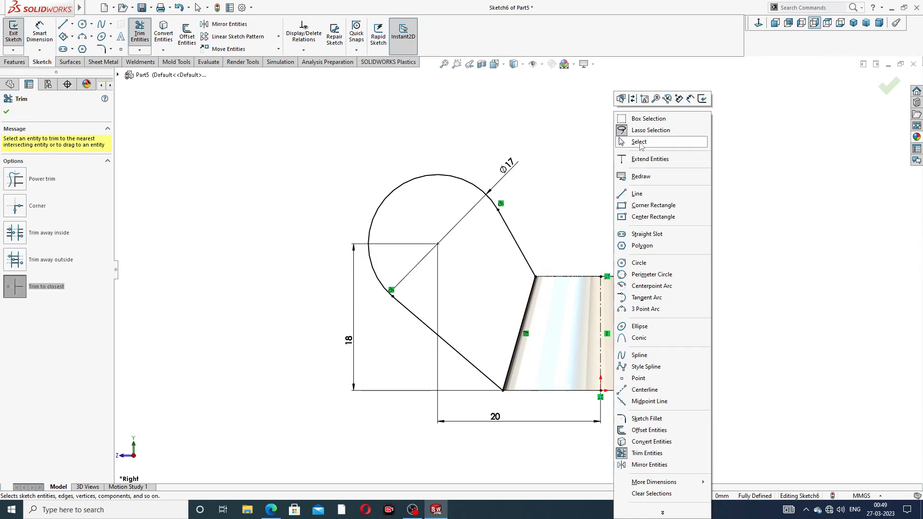
click(627, 141)
drag(497, 418, 521, 422)
drag(355, 353, 351, 353)
drag(512, 176, 394, 153)
click(572, 180)
key(f)
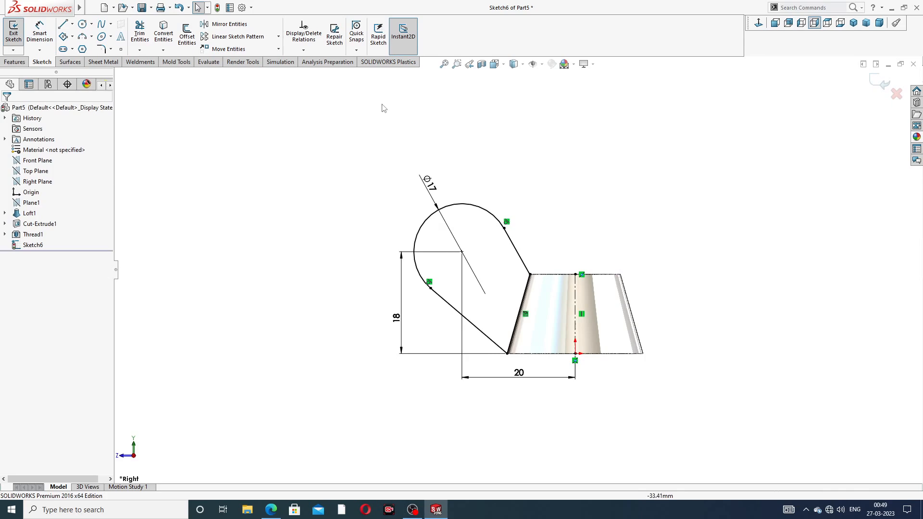
Mirror the wing profile's three lines and arc about the body's vertical centerline, keeping the original
click(227, 24)
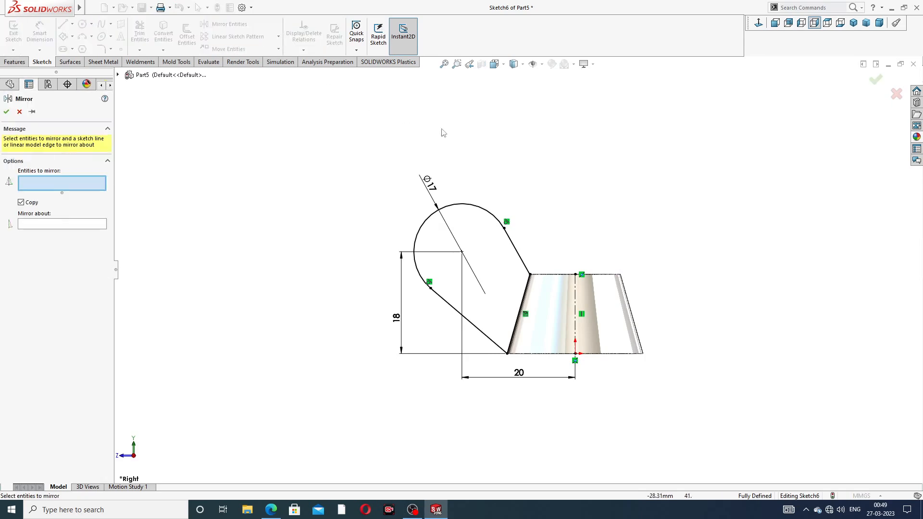
mouse_move(446, 158)
mouse_down()
mouse_move(569, 259)
mouse_move(558, 300)
mouse_move(502, 369)
mouse_move(403, 363)
mouse_move(393, 169)
mouse_up()
click(75, 248)
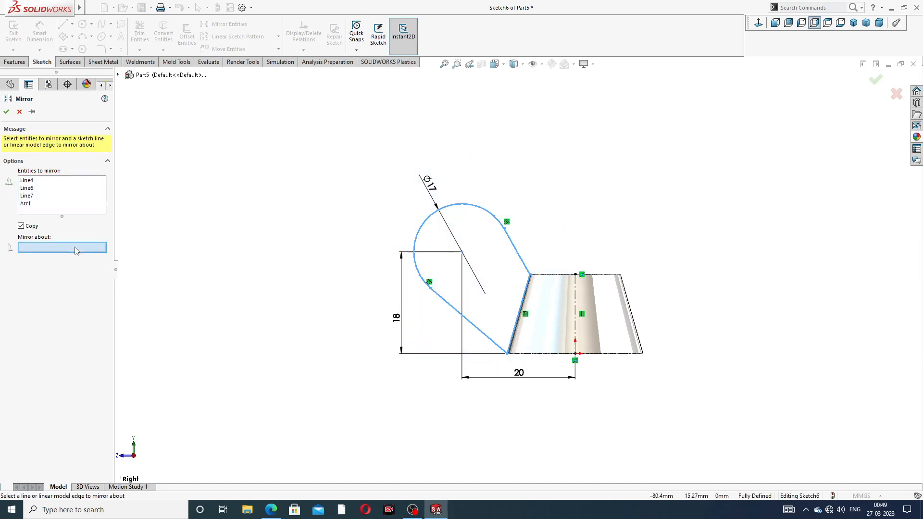
click(576, 293)
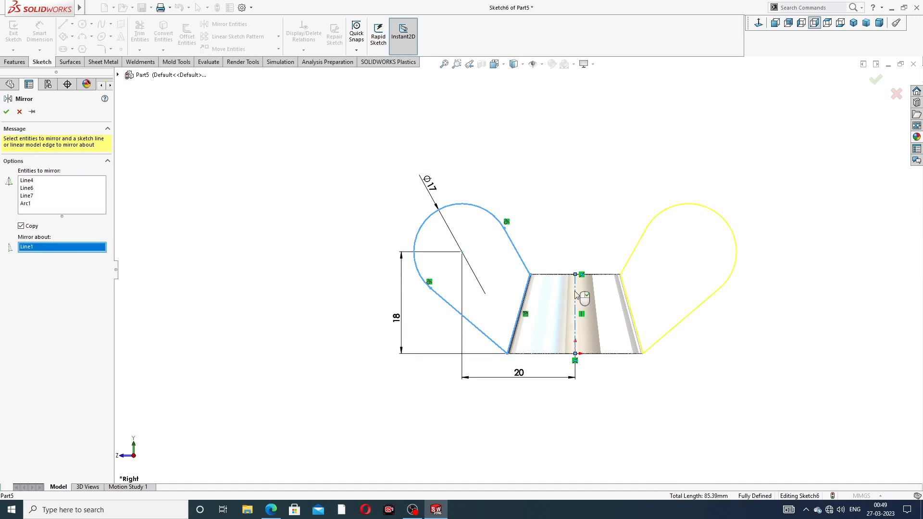
click(876, 81)
Extrude both wing profiles 5 mm with the Mid Plane end condition and Merge result on, checking the thickness against the drawing PDF
scroll(678, 269, up, 2)
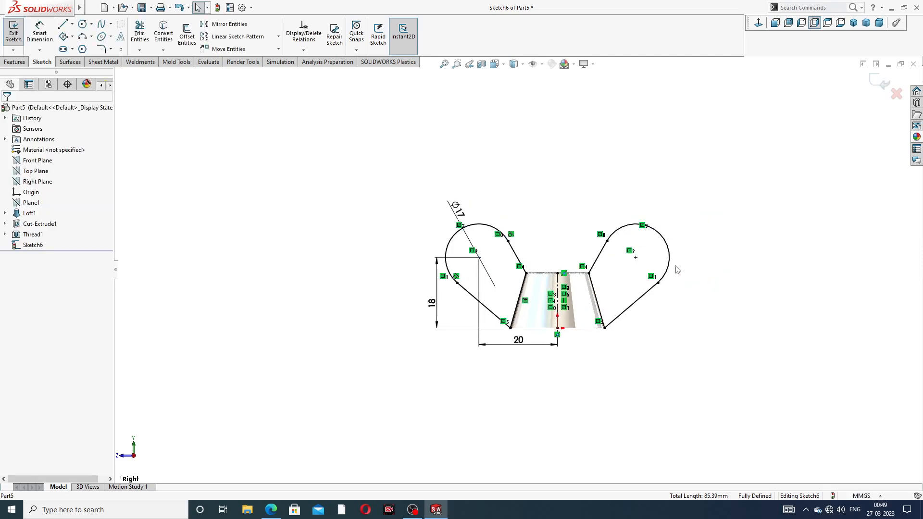
scroll(557, 332, down, 2)
middle_drag(578, 188, 568, 219)
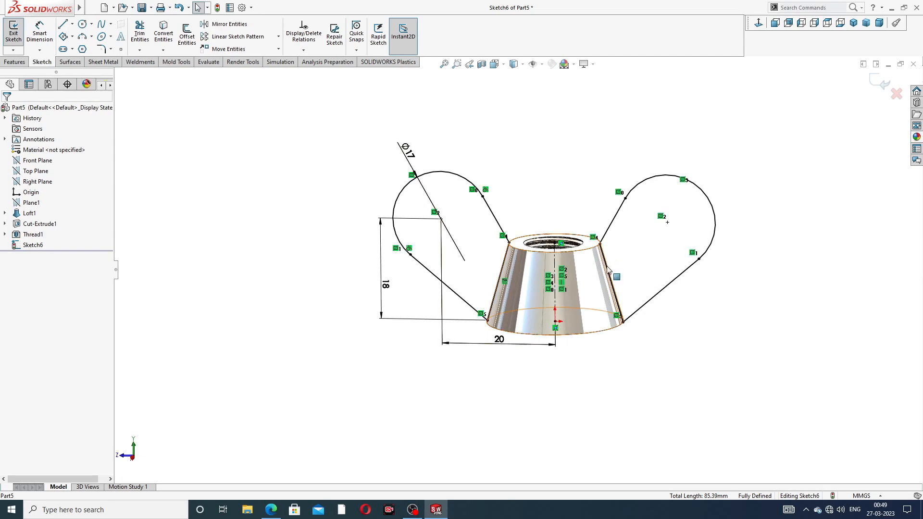
scroll(617, 265, down, 2)
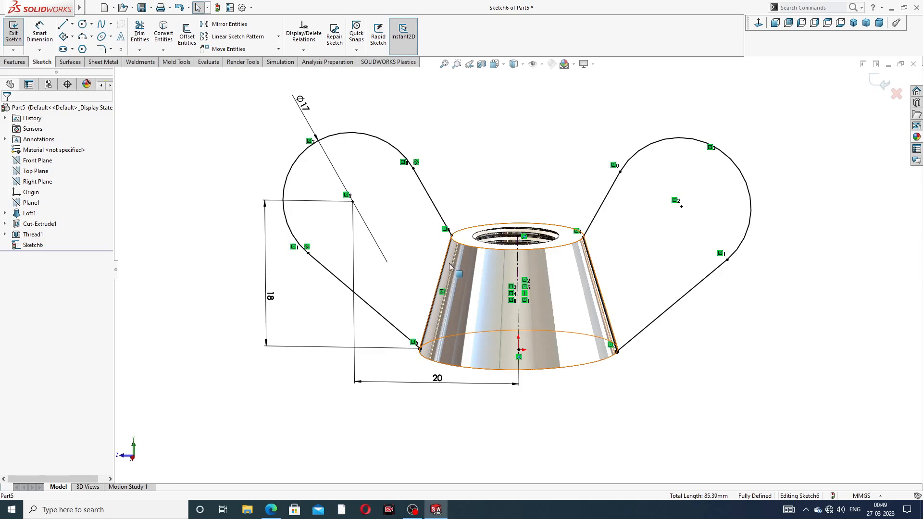
scroll(478, 227, down, 5)
scroll(478, 229, up, 6)
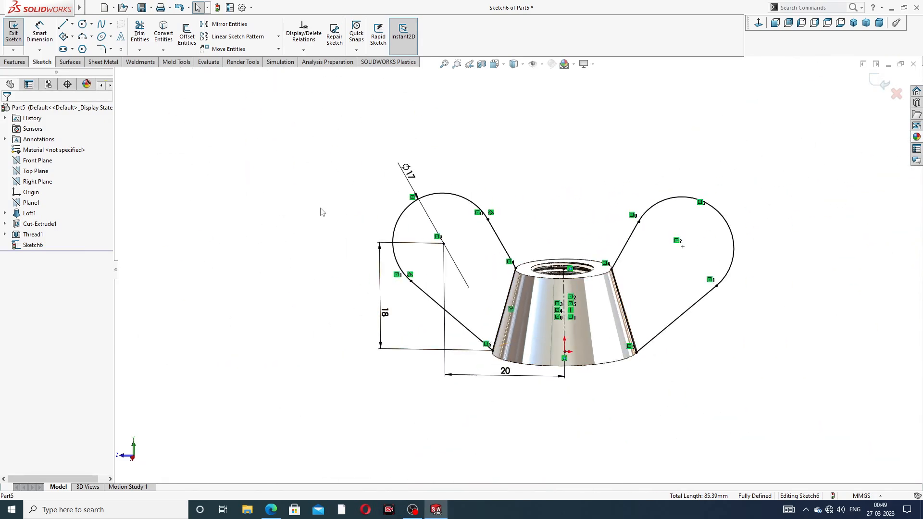
click(14, 62)
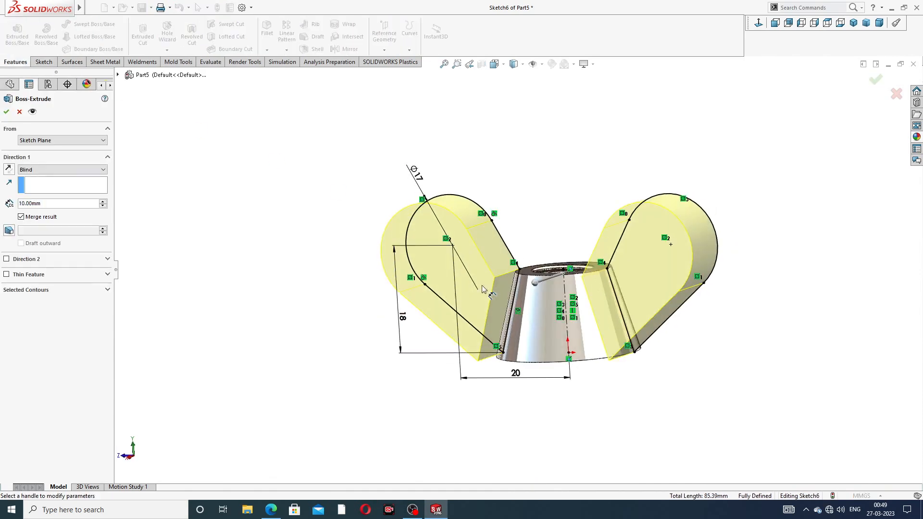
click(77, 171)
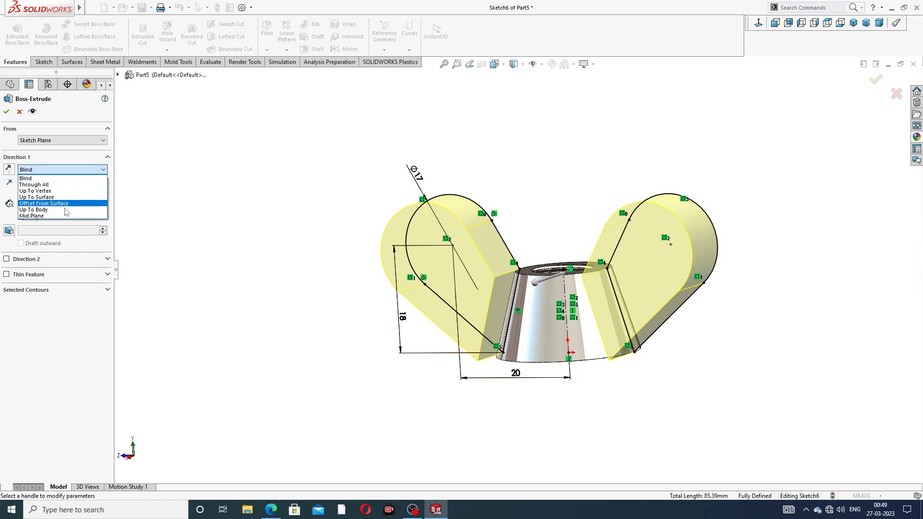
click(65, 215)
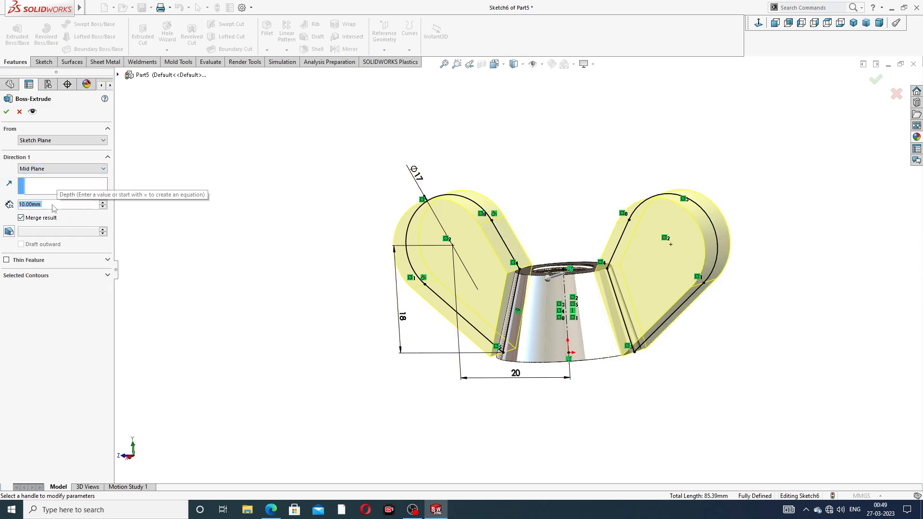
text(5)
key(Return)
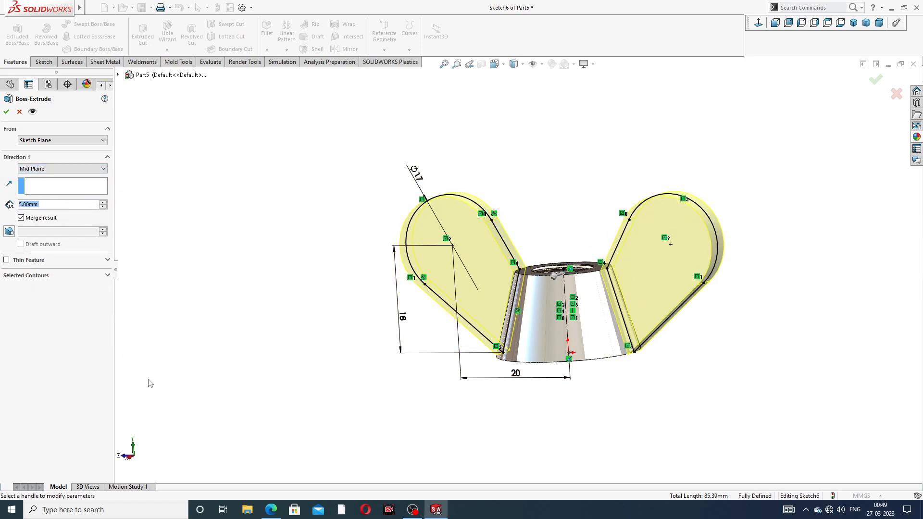
click(271, 508)
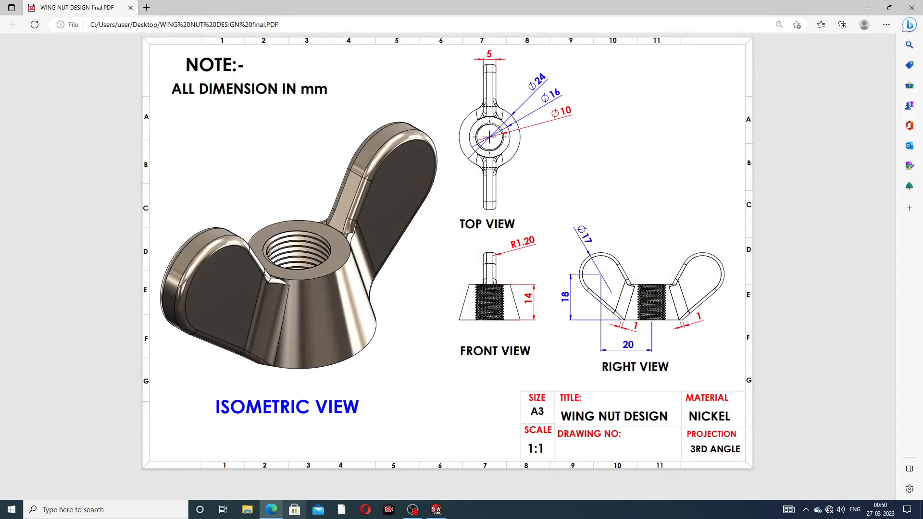
click(270, 512)
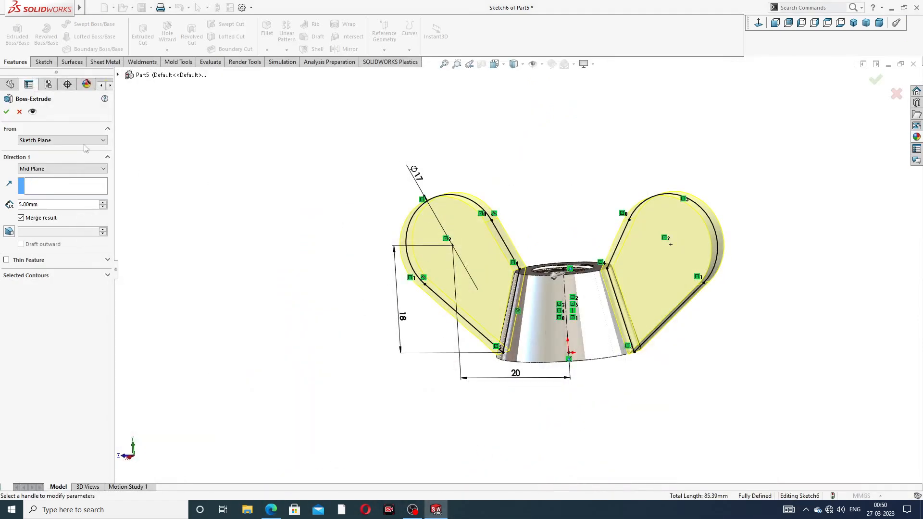
click(7, 112)
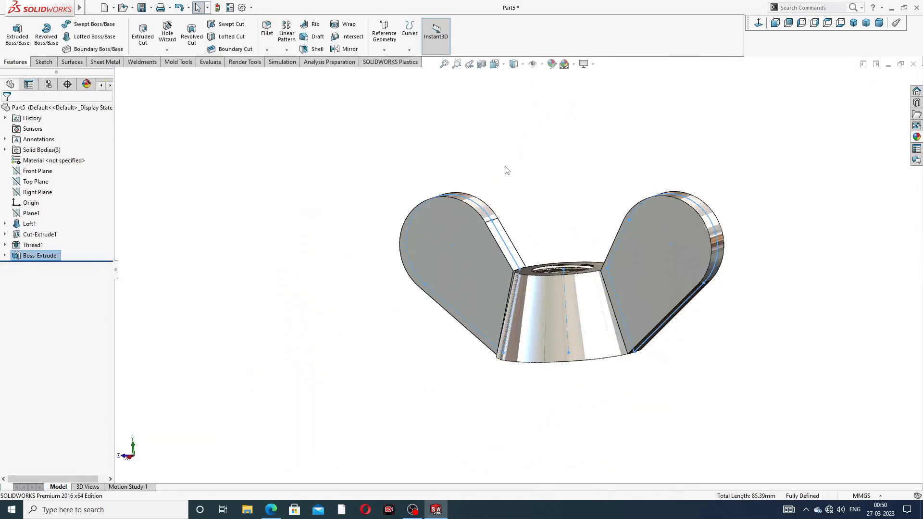
Start a sketch on the left wing's narrow inner face beside the tapered body and convert the face's edges into sketch entities
click(506, 170)
mouse_move(583, 243)
middle_down()
mouse_move(552, 243)
mouse_move(503, 264)
mouse_move(592, 262)
mouse_move(577, 250)
mouse_move(591, 252)
mouse_move(600, 240)
middle_up()
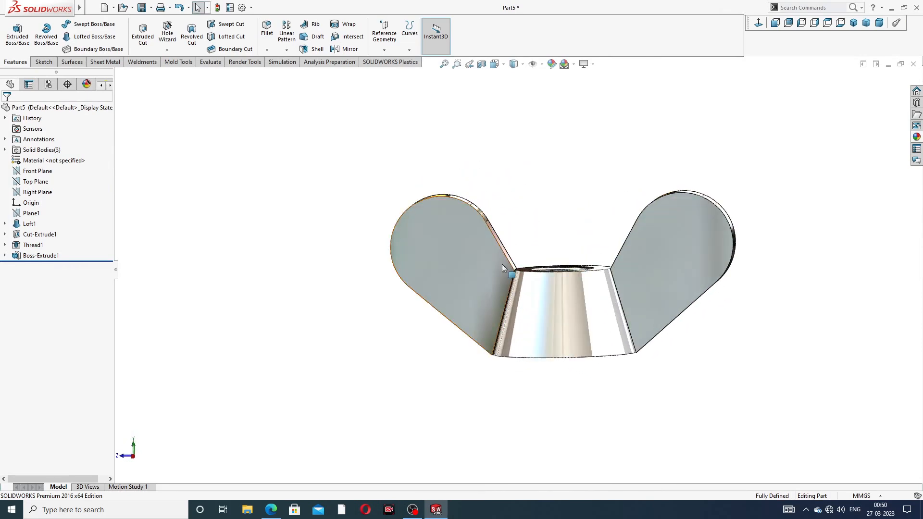
scroll(502, 265, down, 3)
scroll(502, 265, down, 8)
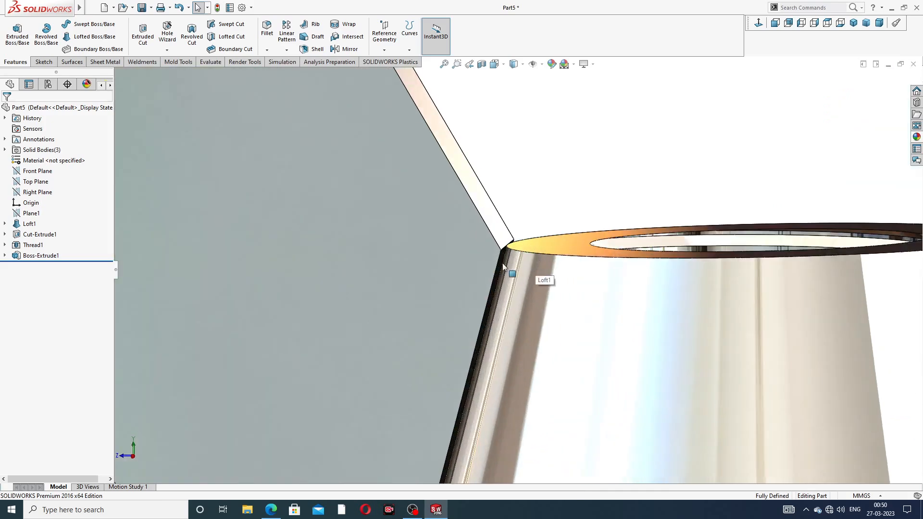
mouse_move(503, 265)
middle_down()
mouse_move(519, 278)
mouse_move(515, 269)
middle_up()
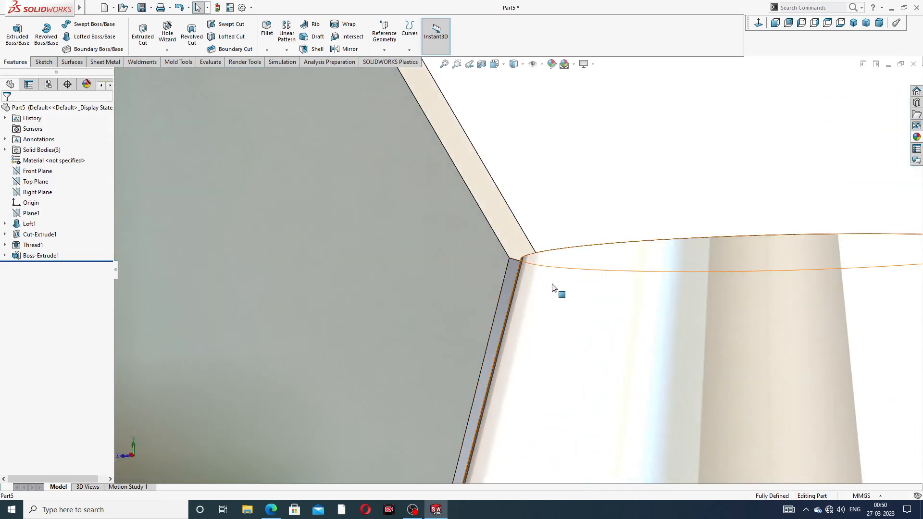
scroll(552, 288, up, 10)
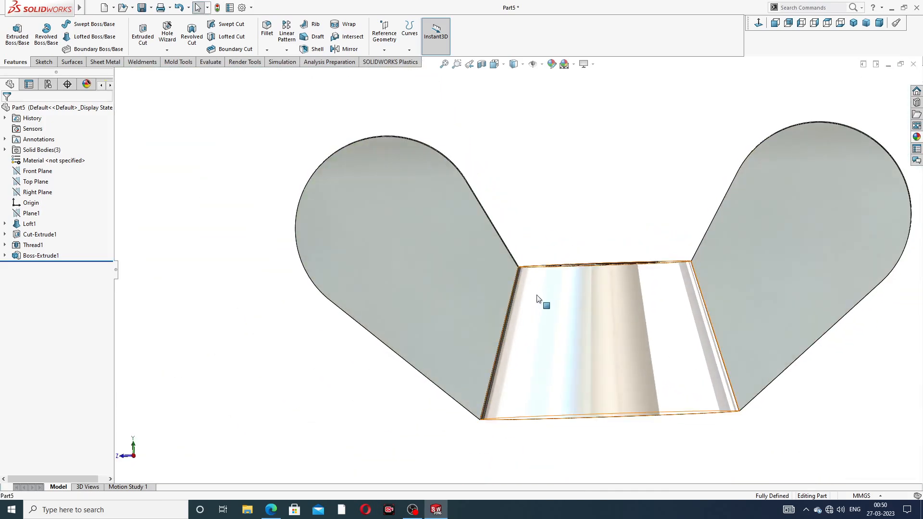
middle_drag(536, 297, 520, 288)
scroll(525, 295, down, 4)
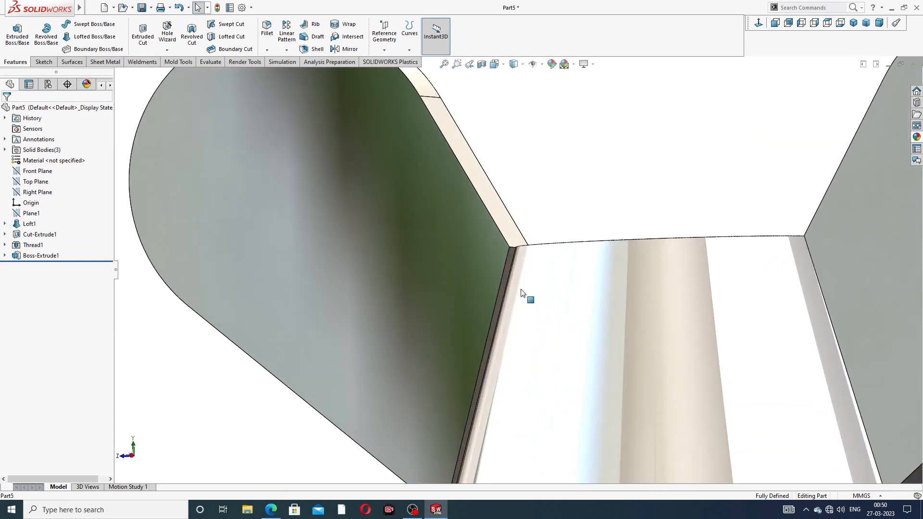
click(511, 265)
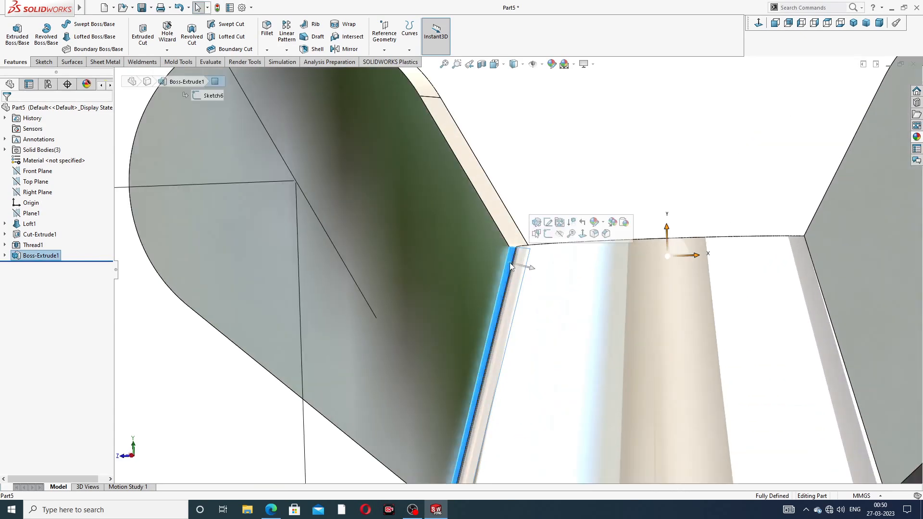
click(547, 235)
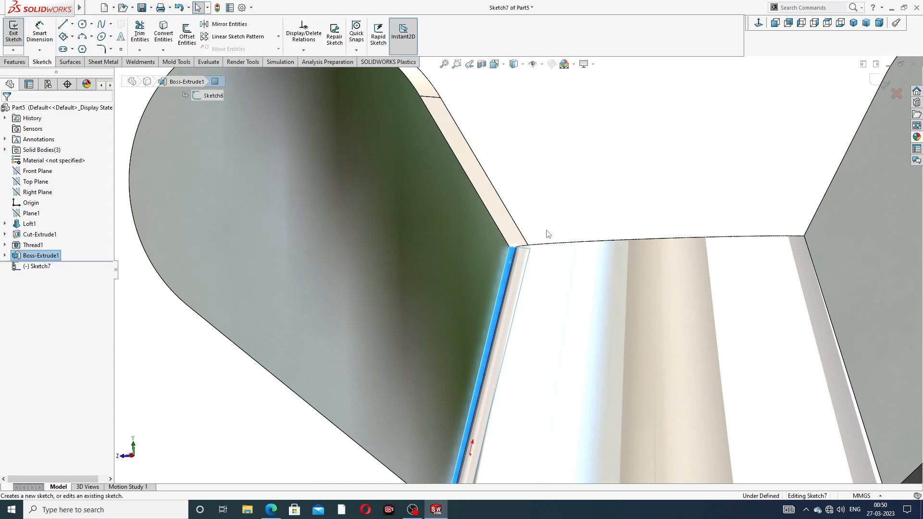
click(169, 36)
scroll(566, 200, up, 2)
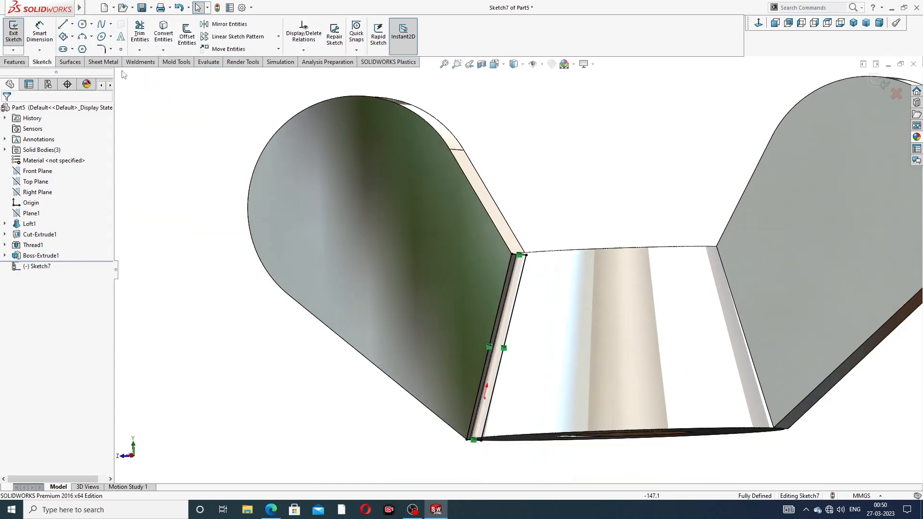
Extrude the converted outline of the left wing's inner face 1 mm blind into the body, with Merge result on
click(14, 62)
click(18, 34)
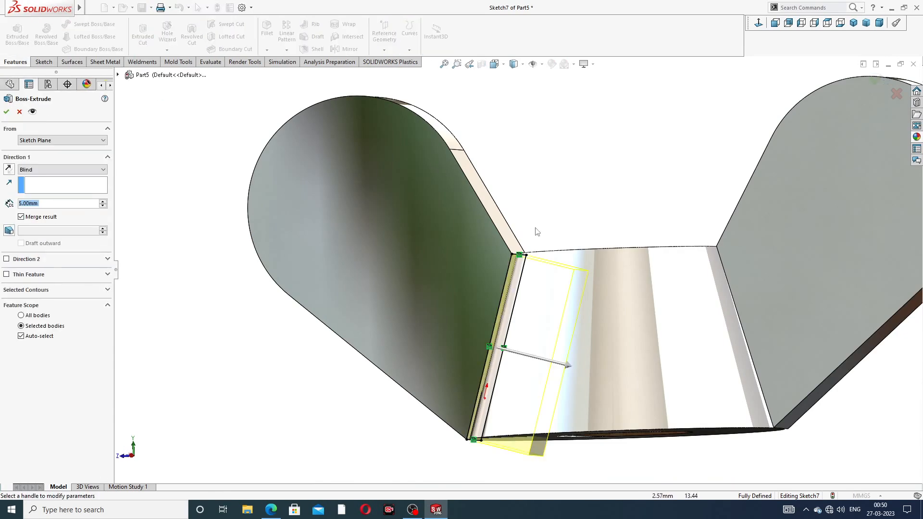
text(1)
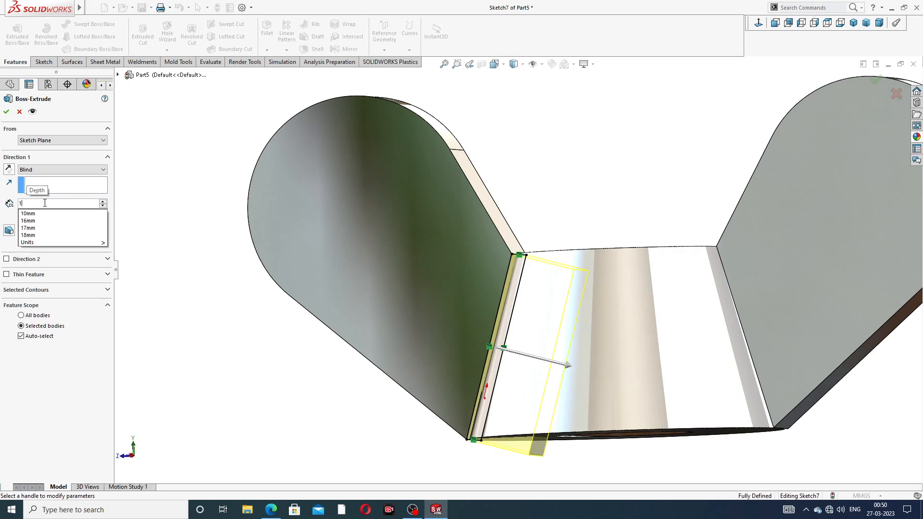
key(Return)
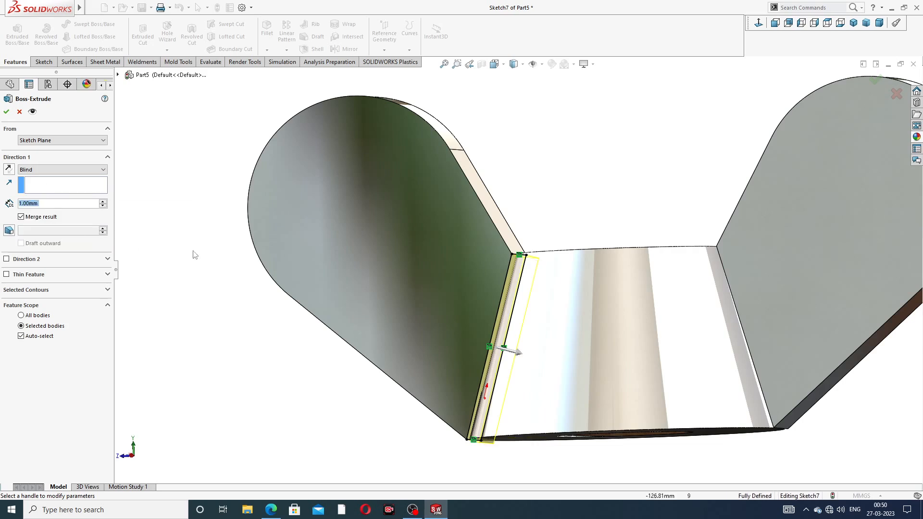
click(6, 113)
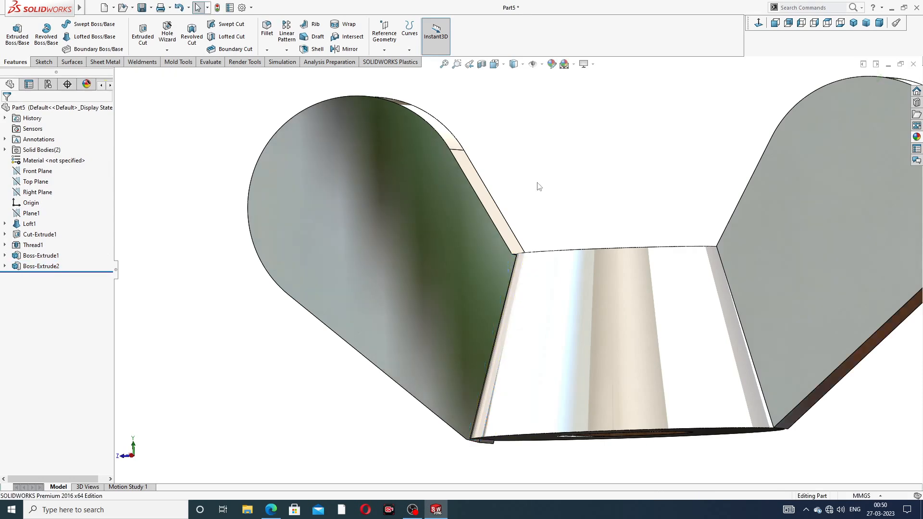
Start a sketch on the right wing's inner face beside the body and convert the face's edges into sketch entities
middle_drag(540, 281, 547, 280)
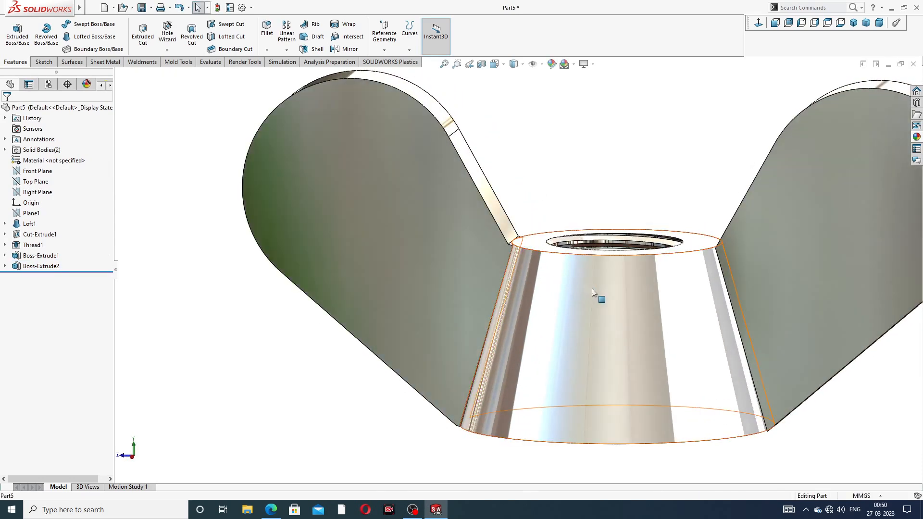
scroll(592, 288, up, 5)
scroll(737, 301, down, 8)
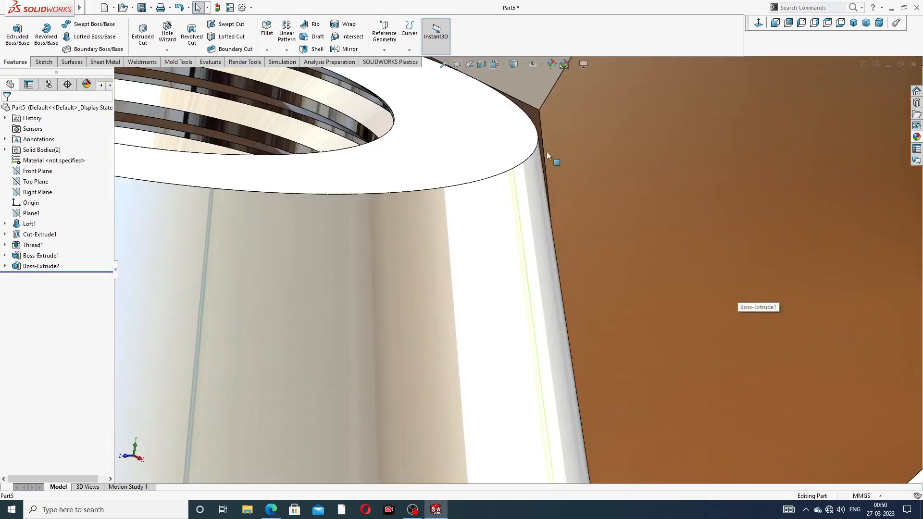
click(545, 126)
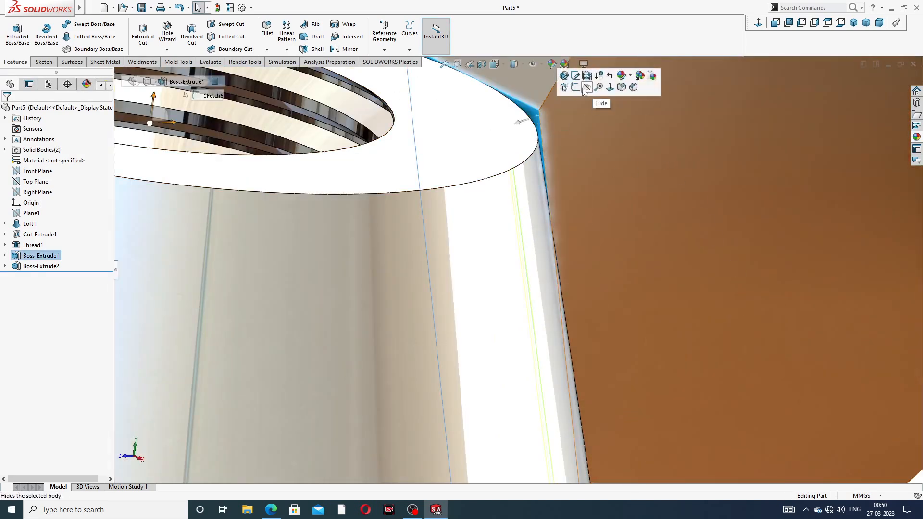
click(564, 87)
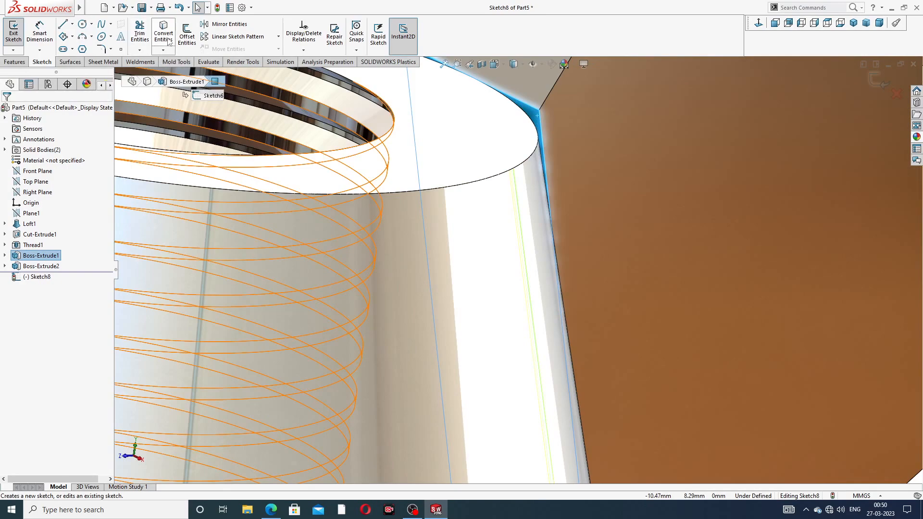
click(169, 42)
scroll(349, 130, up, 3)
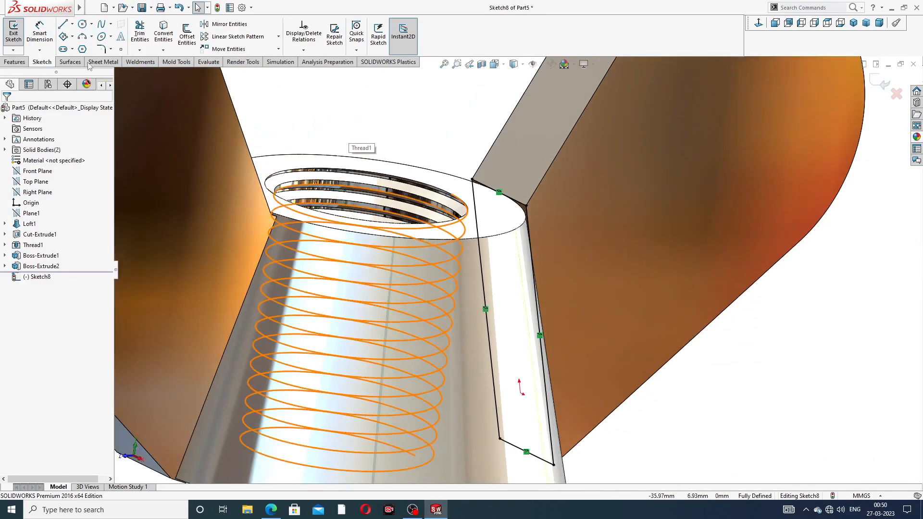
Extrude the converted outline of the right wing's inner face 1 mm blind into the body, with Merge result on
click(14, 61)
click(18, 33)
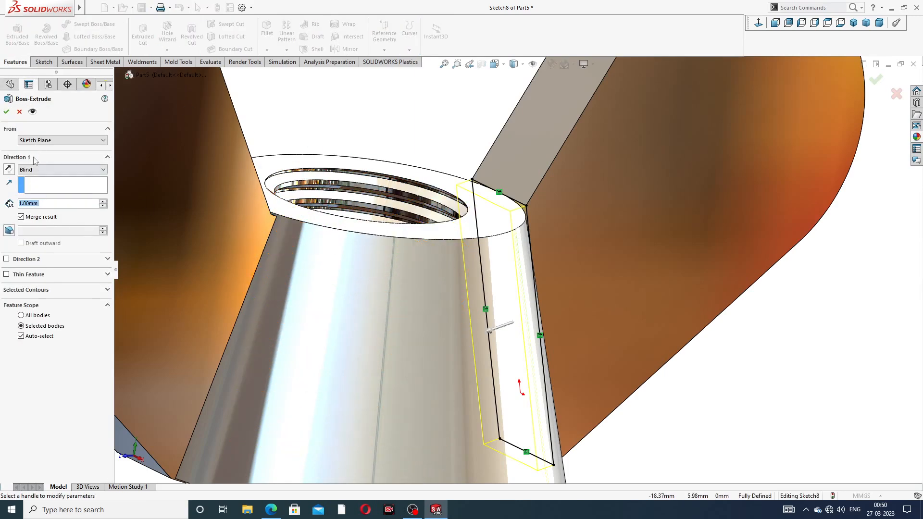
click(6, 112)
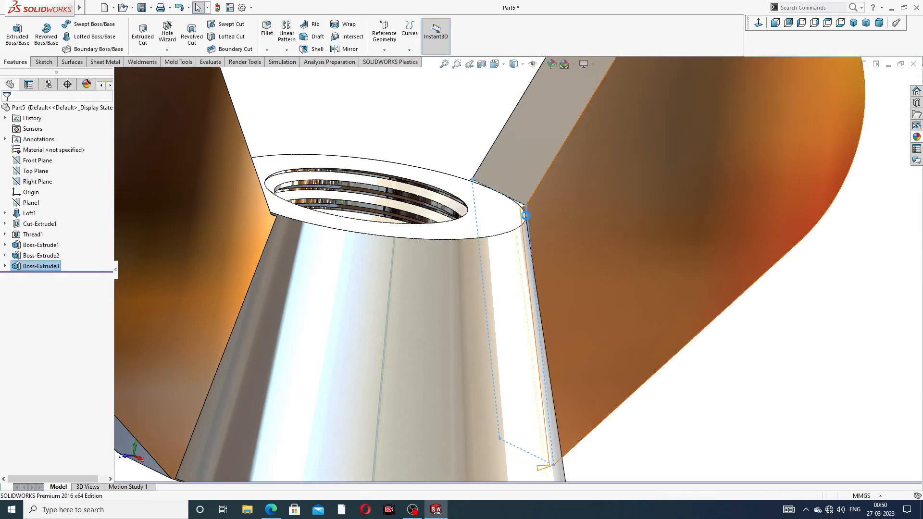
Start a sketch on the tapered body's large end face and convert the face's edges into sketch entities
scroll(514, 251, up, 4)
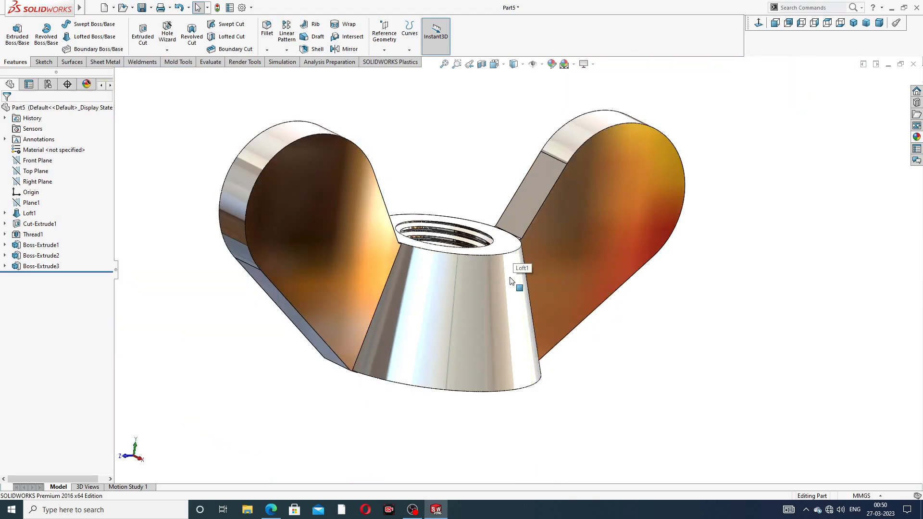
middle_drag(510, 280, 462, 177)
middle_drag(446, 321, 457, 246)
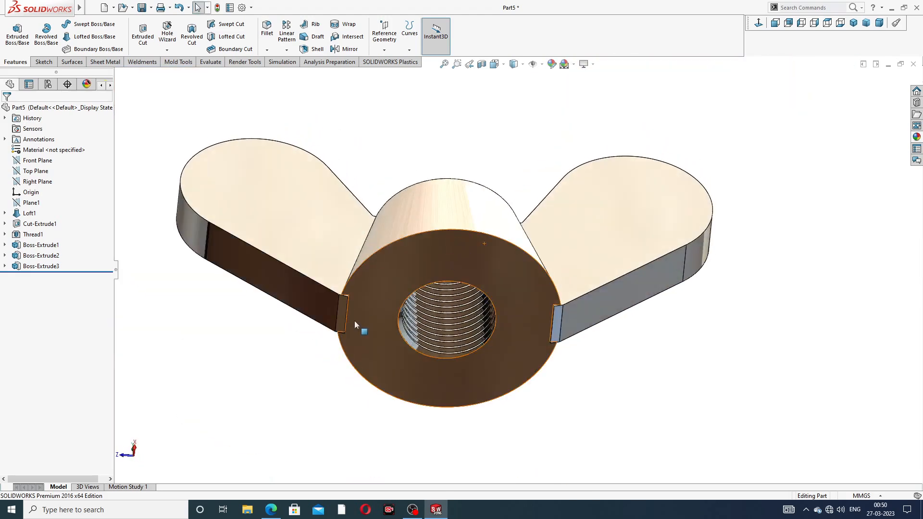
scroll(398, 294, down, 3)
middle_drag(377, 278, 383, 272)
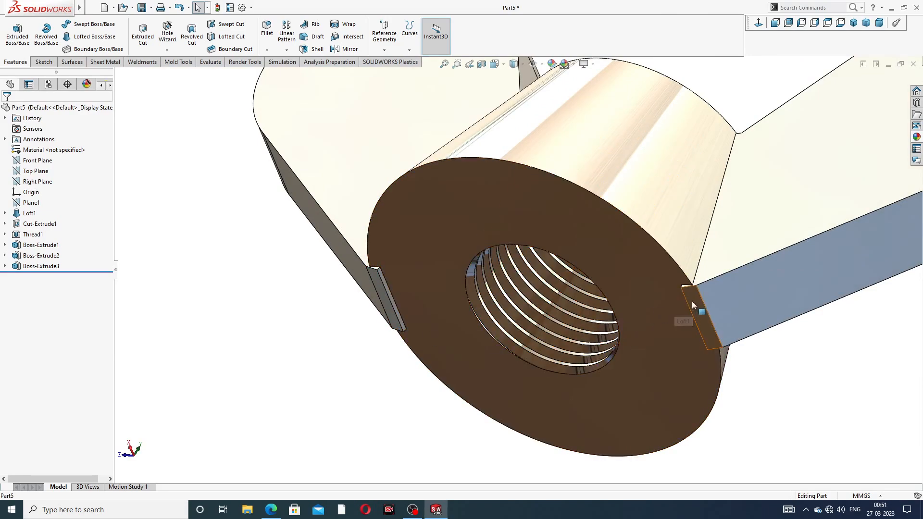
scroll(384, 279, down, 3)
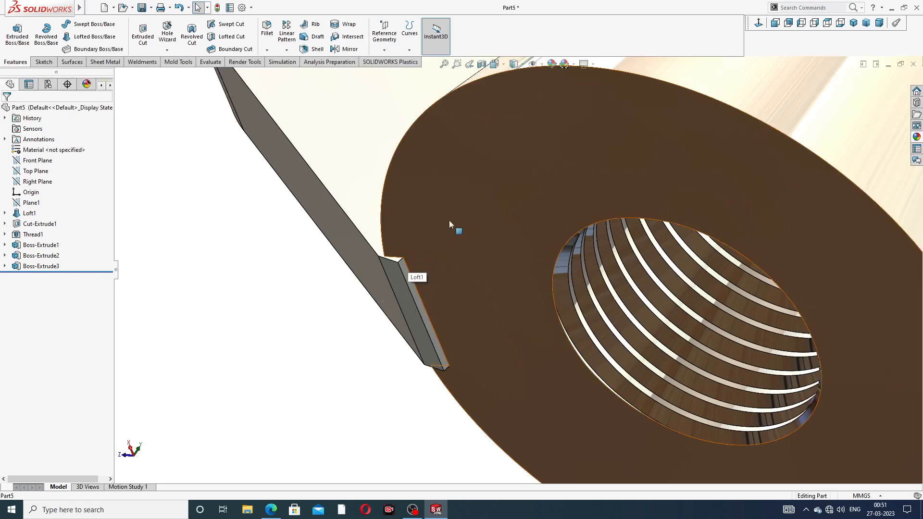
click(510, 179)
click(548, 149)
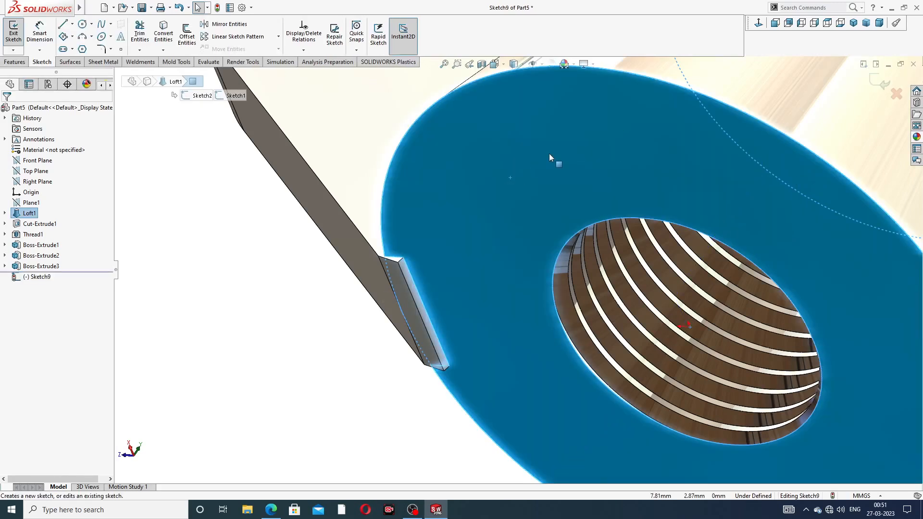
scroll(559, 153, up, 3)
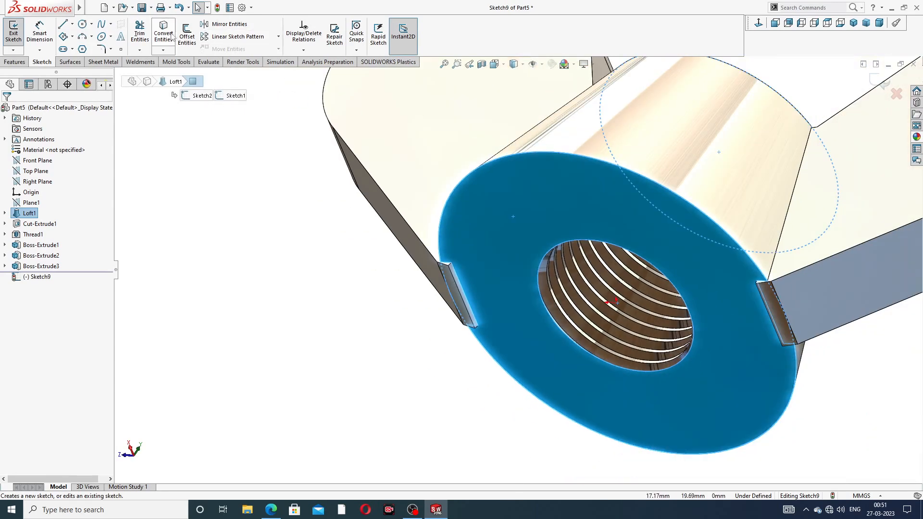
click(171, 37)
scroll(346, 147, up, 2)
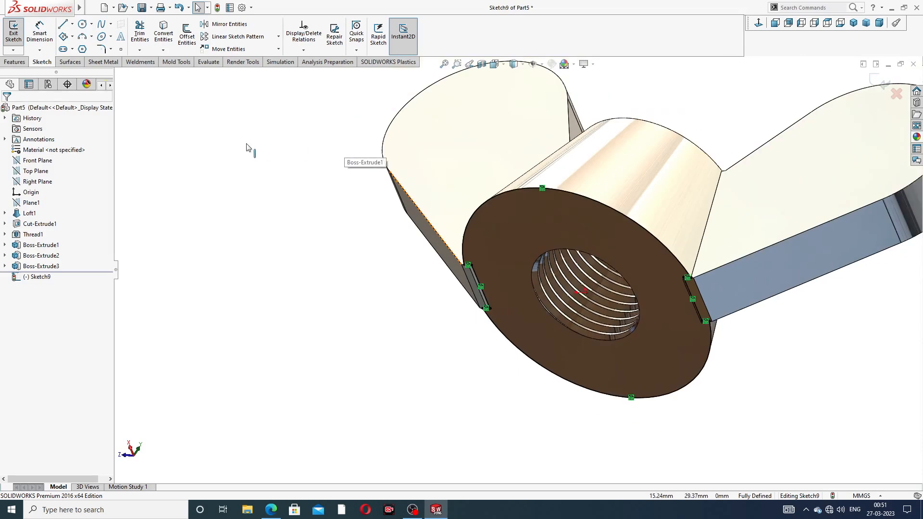
Extrude-cut the converted end-face outline 5 mm blind away from the body with Flip side to cut on, trimming the protruding wing joints
click(15, 62)
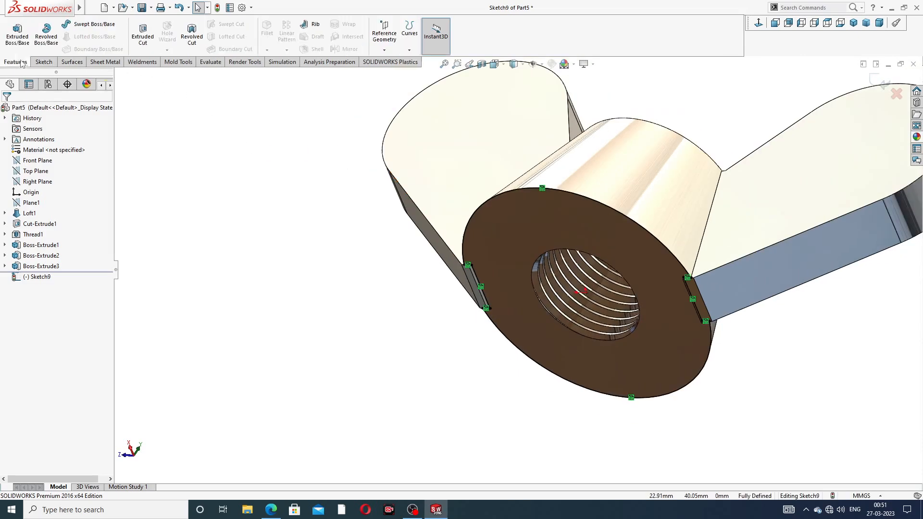
click(142, 38)
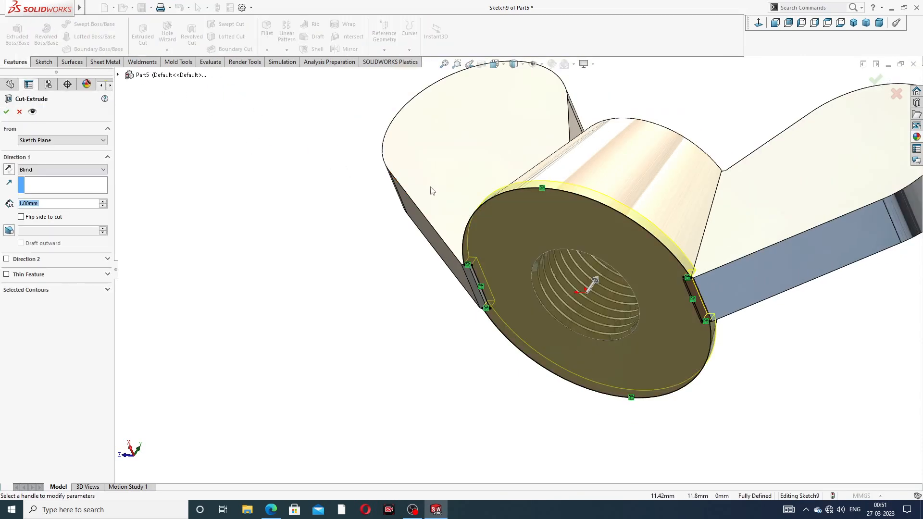
middle_drag(432, 191, 380, 218)
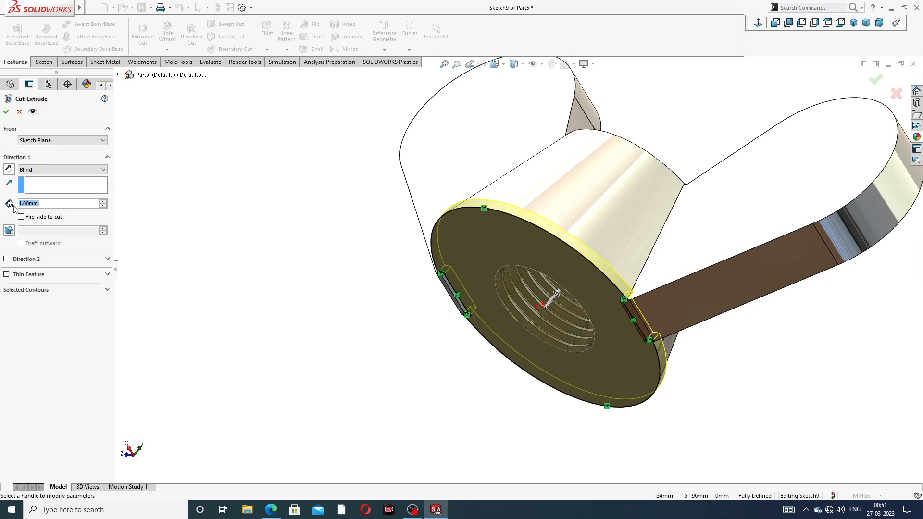
text(5)
key(Return)
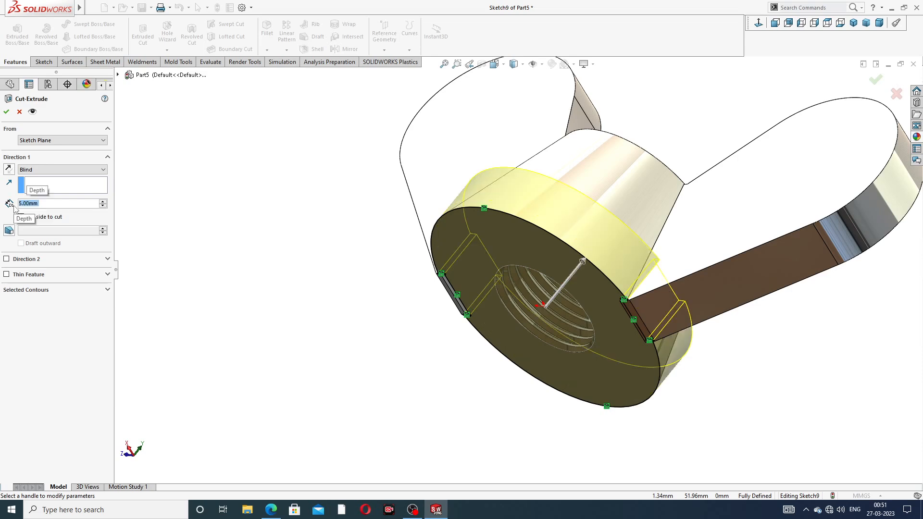
click(9, 168)
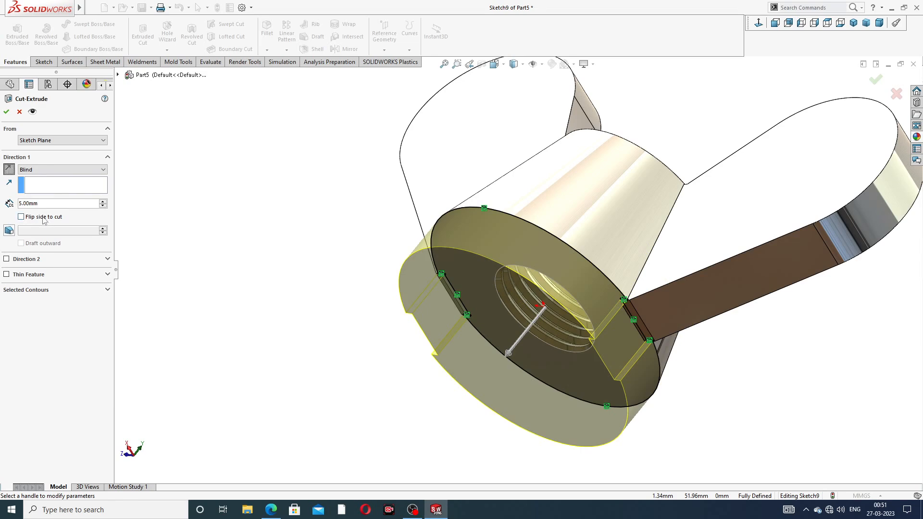
click(6, 114)
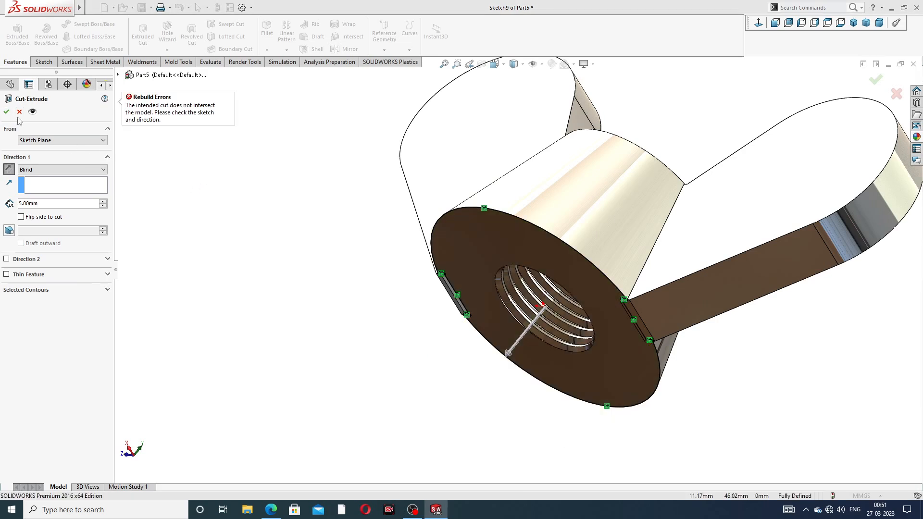
click(21, 218)
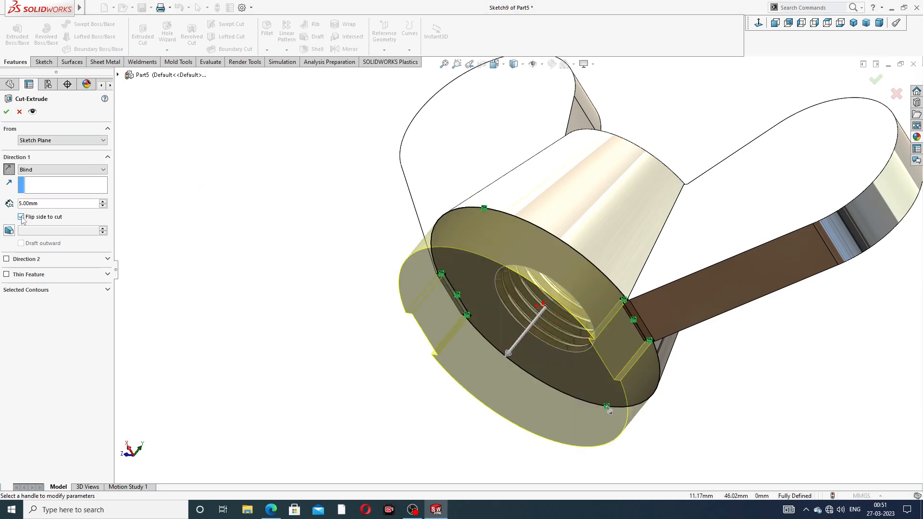
click(6, 113)
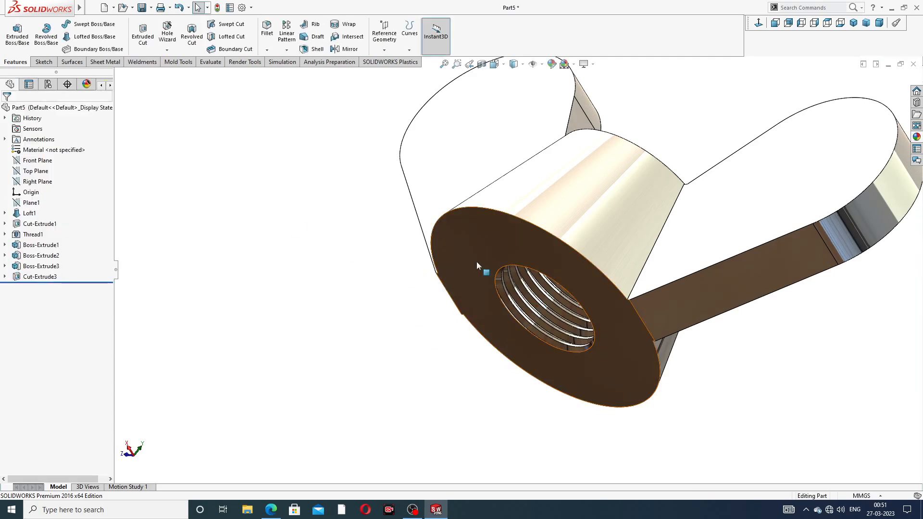
Examine the trimmed wing joints at the body's large end and the whole wing nut from several sides
scroll(637, 310, down, 5)
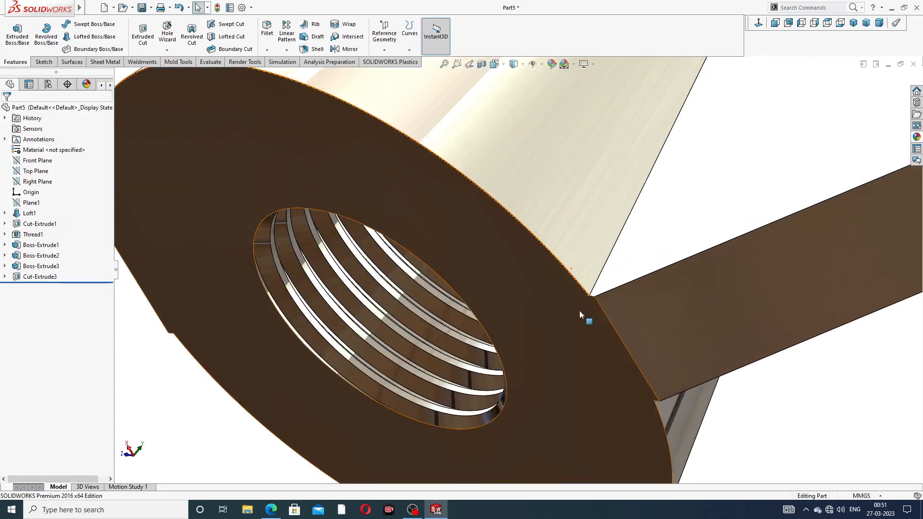
middle_drag(579, 315, 623, 273)
scroll(590, 331, up, 3)
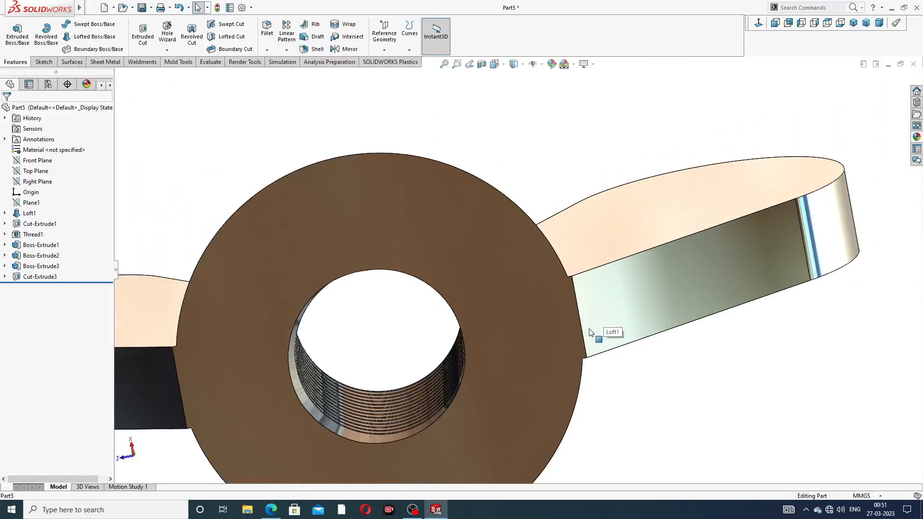
mouse_move(590, 331)
middle_down()
mouse_move(633, 222)
mouse_move(527, 344)
mouse_move(530, 273)
middle_up()
scroll(402, 227, up, 4)
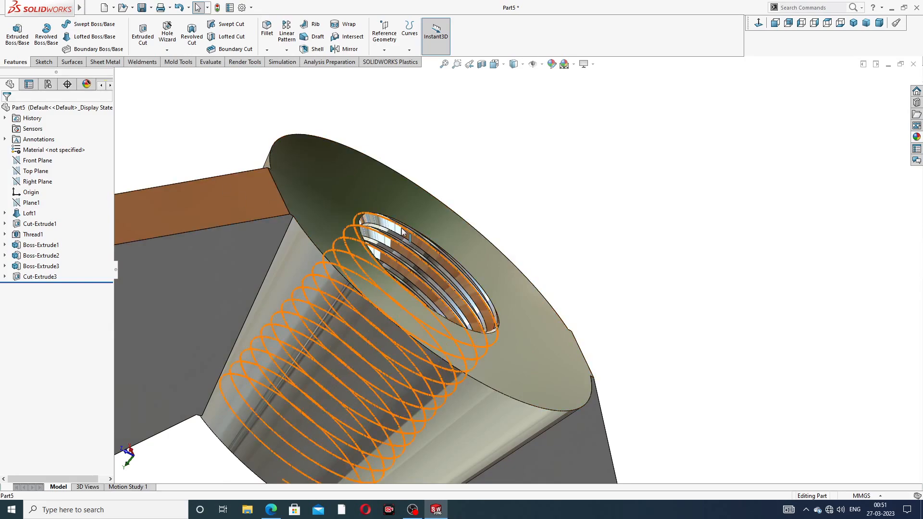
middle_drag(401, 228, 467, 159)
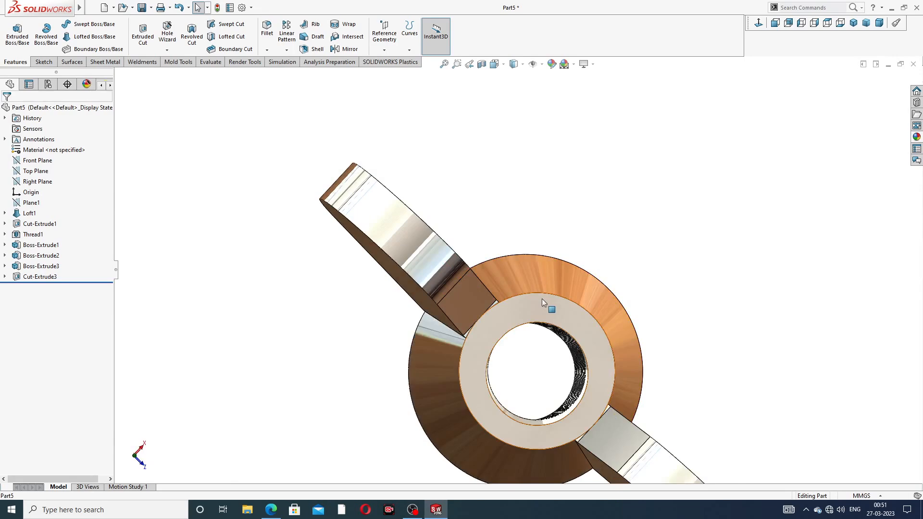
middle_drag(541, 298, 527, 227)
scroll(542, 295, up, 5)
middle_drag(537, 368, 502, 313)
scroll(524, 345, down, 3)
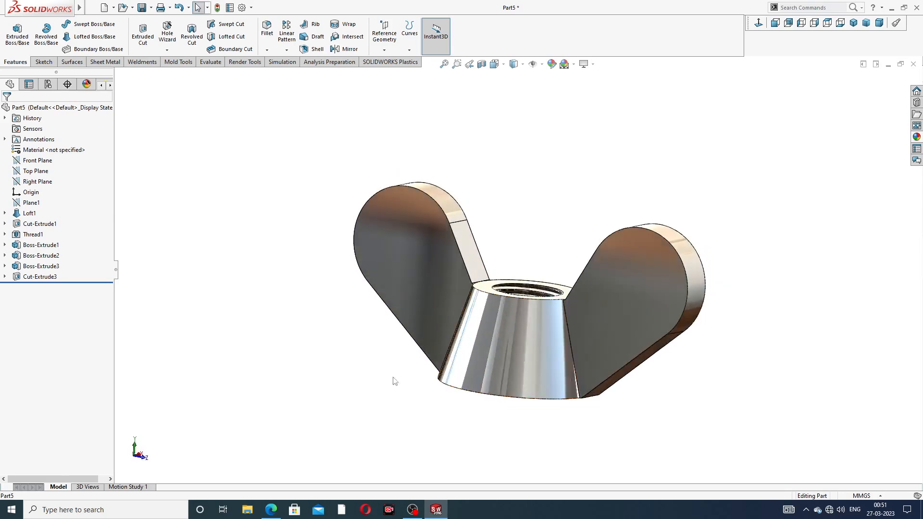
Check the wing edge radius in the drawing PDF and set up a 1.2 mm fillet on the left wing's front and back outline edges
click(270, 508)
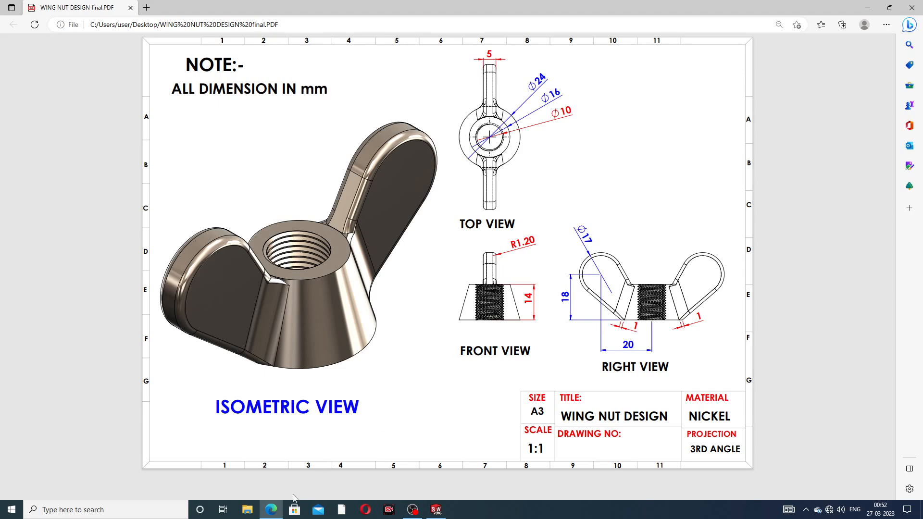
click(436, 509)
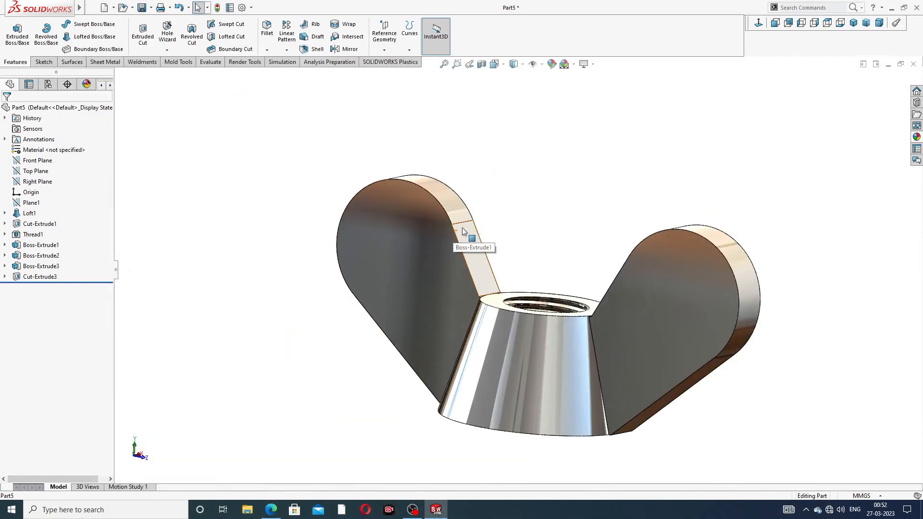
middle_drag(461, 229, 446, 204)
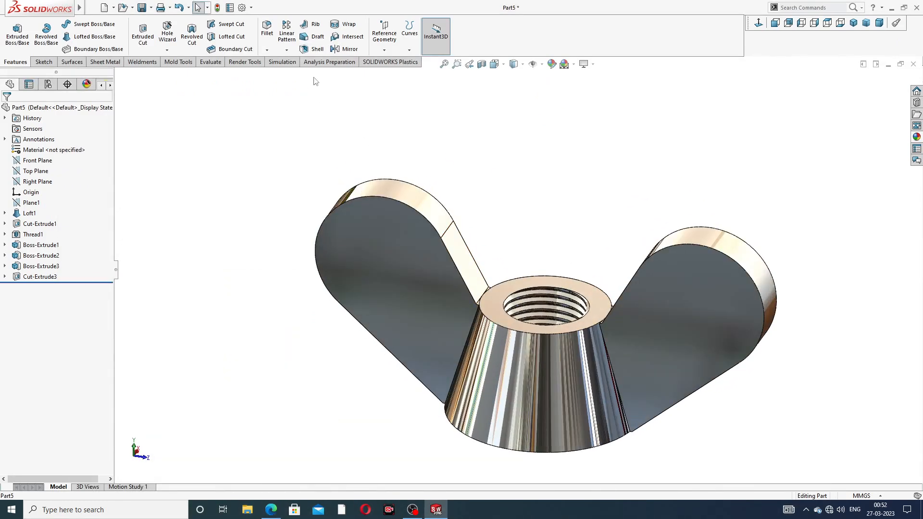
click(267, 28)
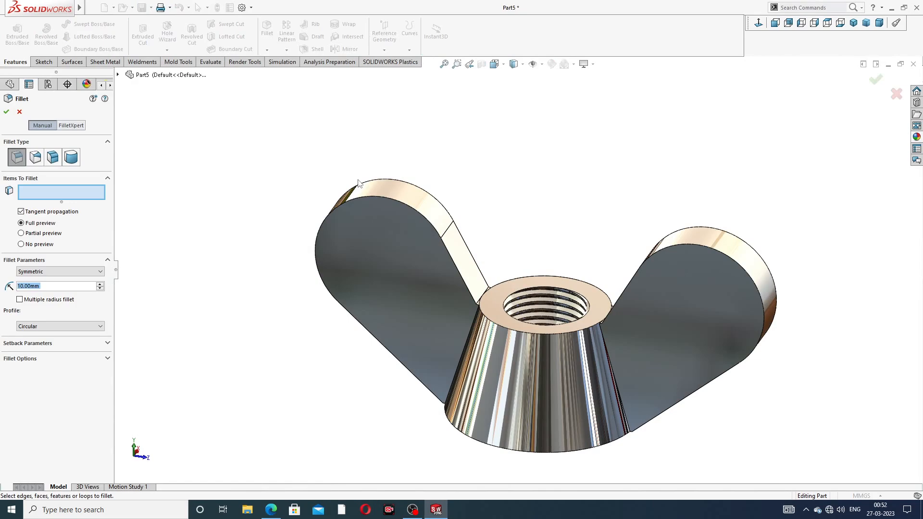
text(1.2)
key(Return)
scroll(425, 258, down, 1)
scroll(424, 261, down, 1)
click(430, 198)
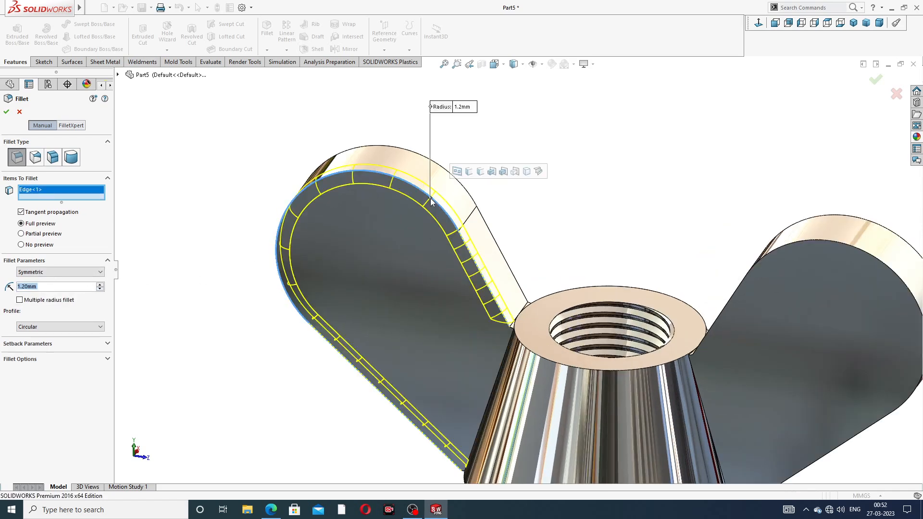
click(446, 171)
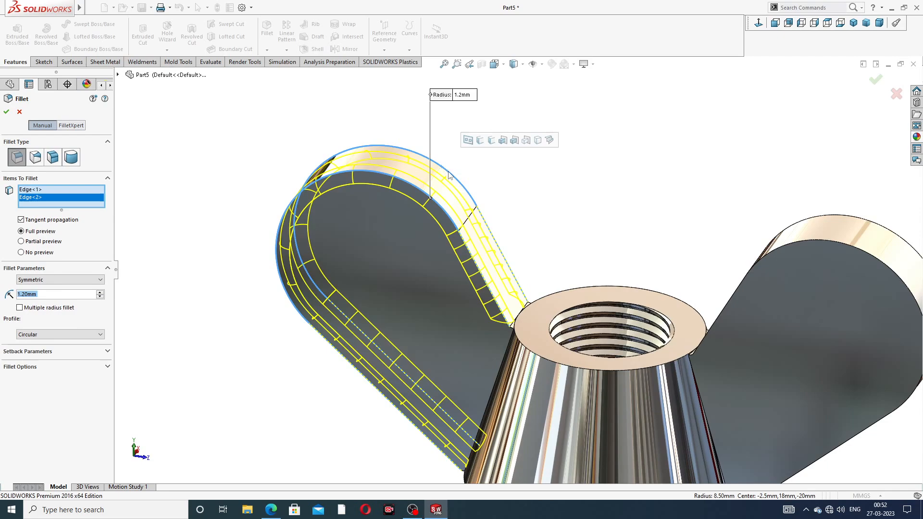
Add the right wing's front and back outline edges to the 1.2 mm fillet and apply it
scroll(804, 255, up, 1)
middle_drag(804, 255, 830, 264)
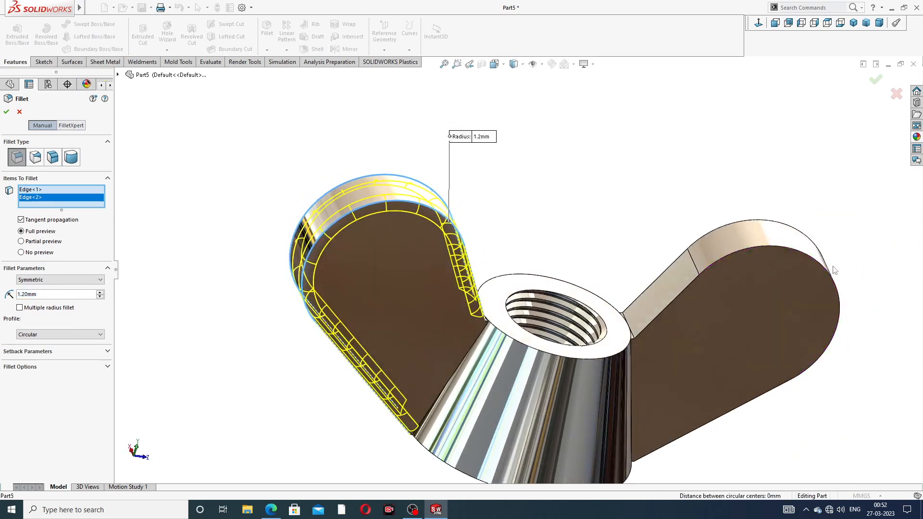
click(786, 255)
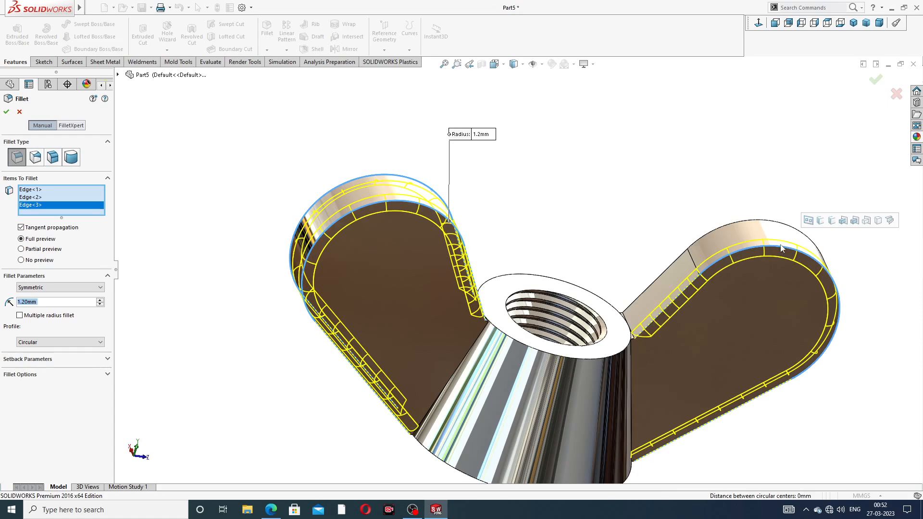
click(764, 219)
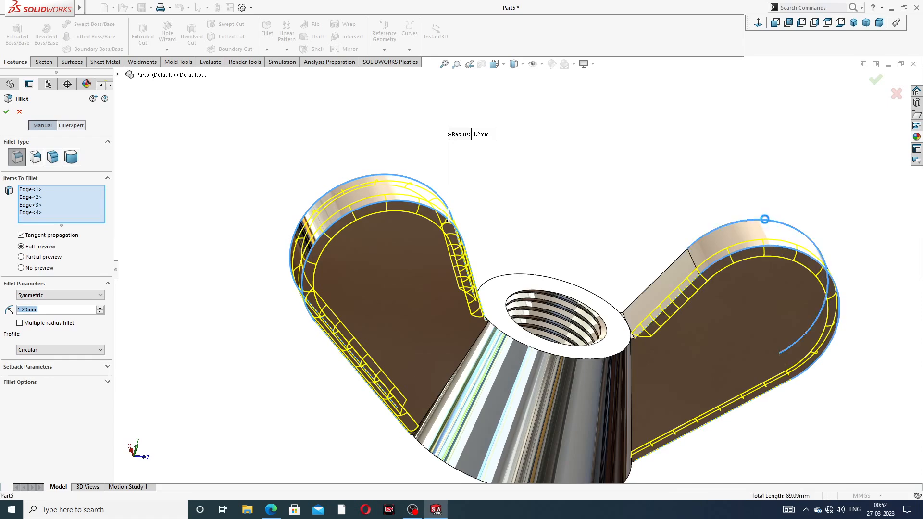
click(870, 82)
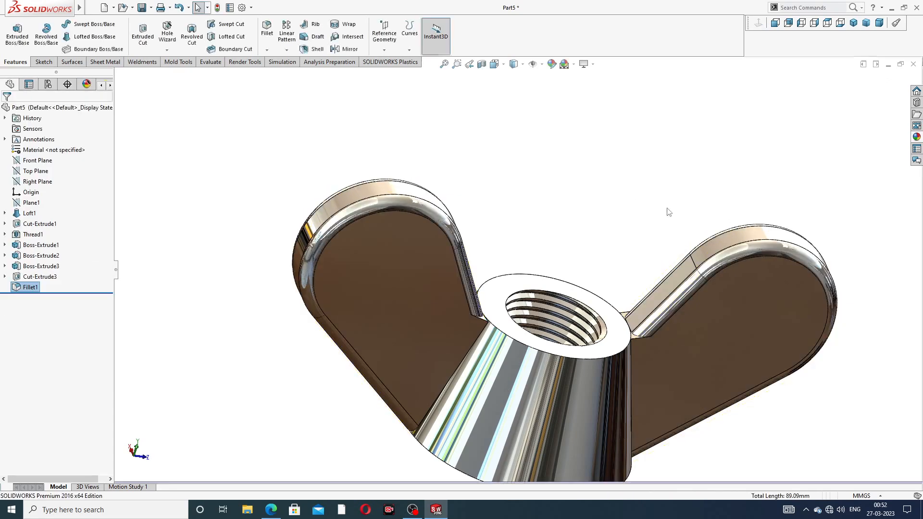
Set up a 1 mm fillet on the left wing's front and back short ledge edges beside the body's small end
scroll(597, 239, up, 2)
middle_drag(597, 238, 546, 239)
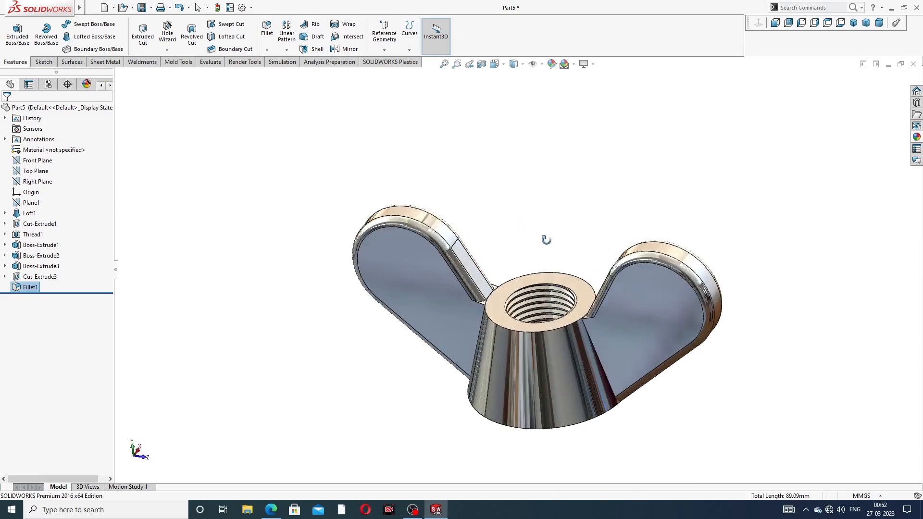
scroll(492, 294, down, 4)
scroll(492, 294, down, 3)
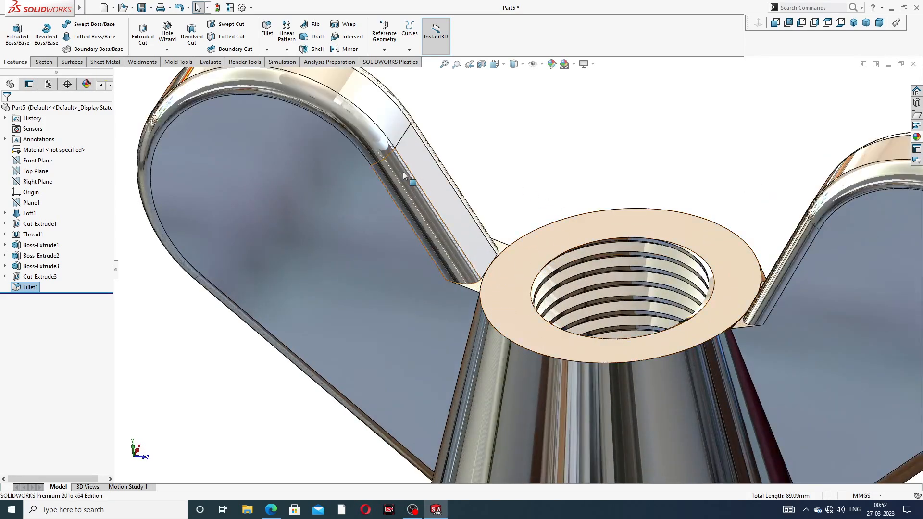
click(267, 30)
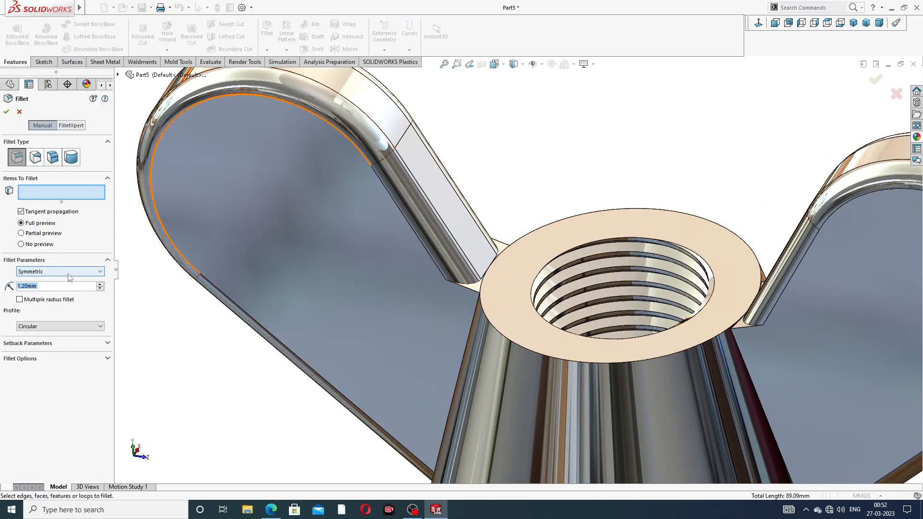
scroll(486, 319, down, 3)
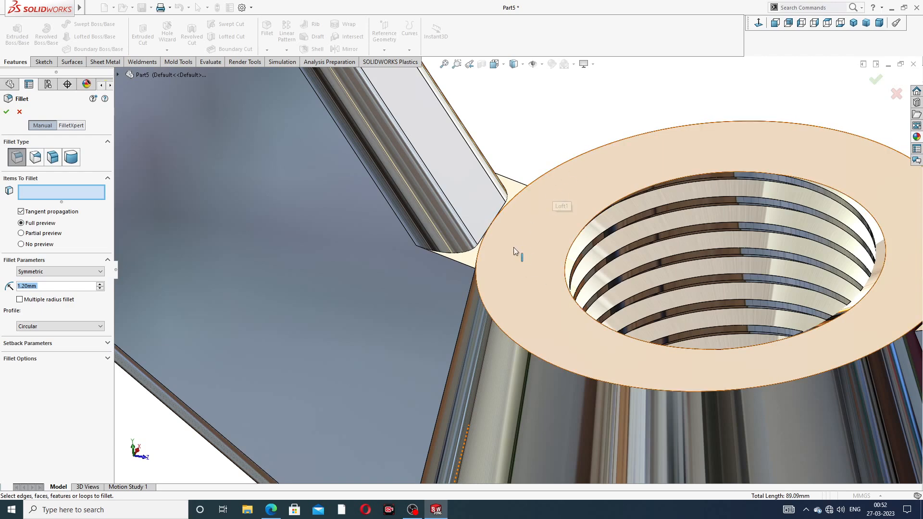
click(519, 186)
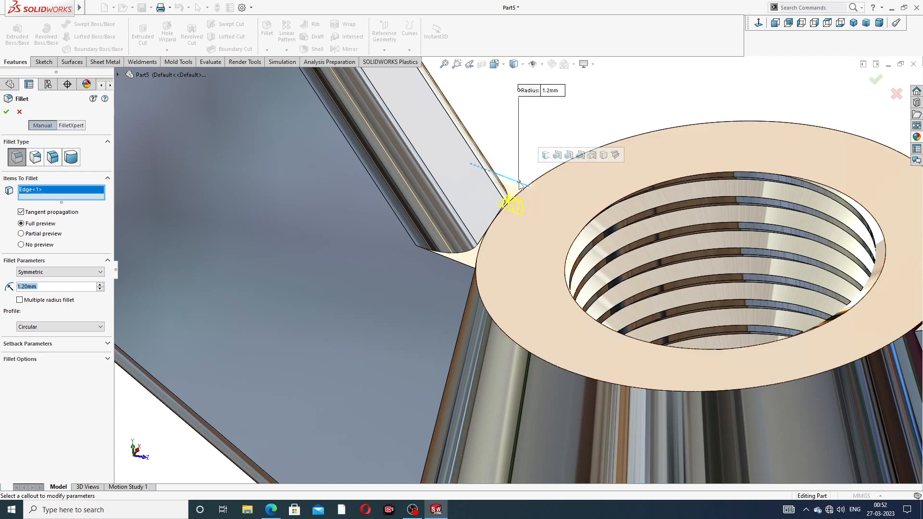
click(459, 259)
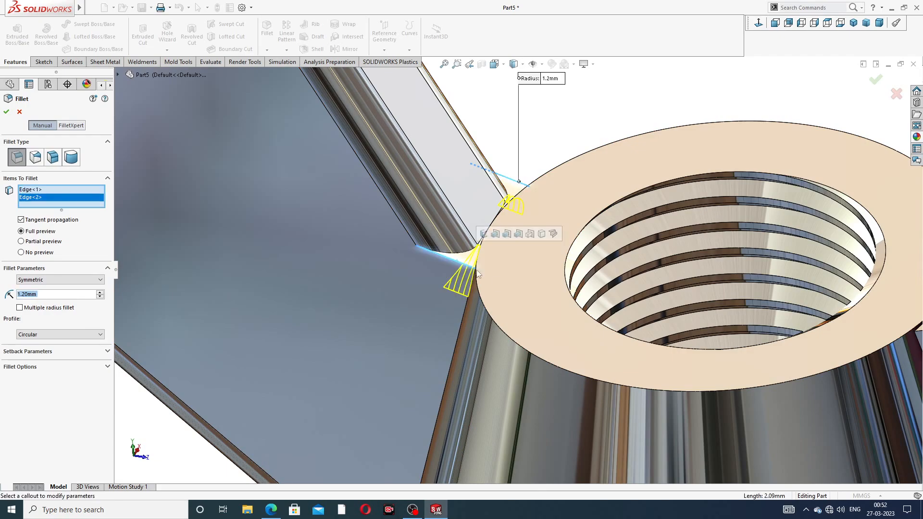
middle_drag(500, 287, 527, 293)
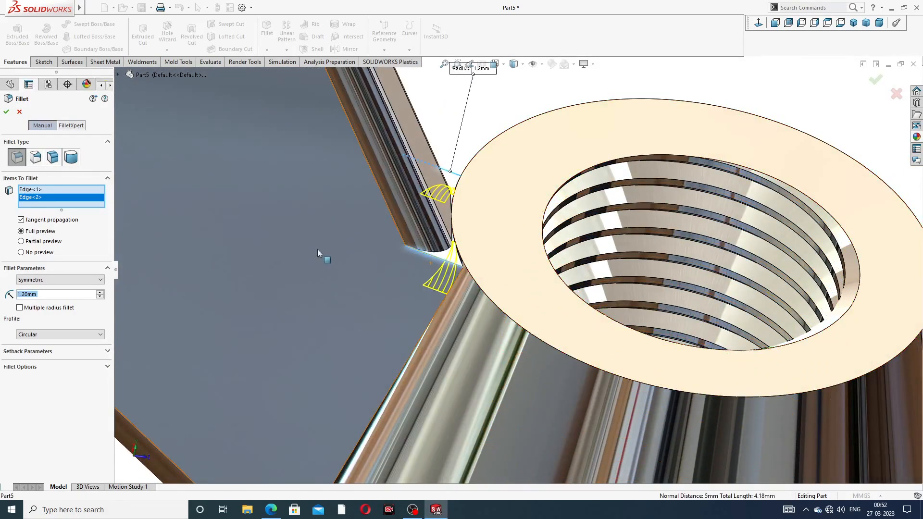
text(1)
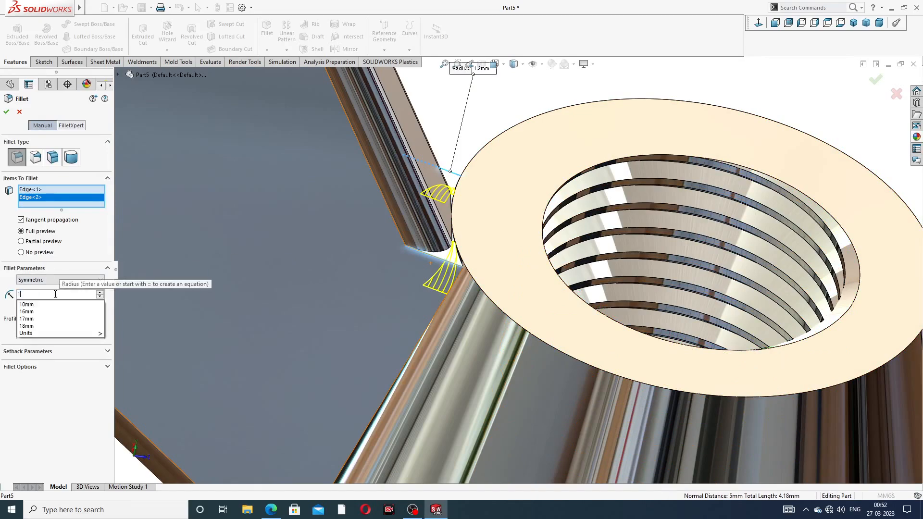
key(Return)
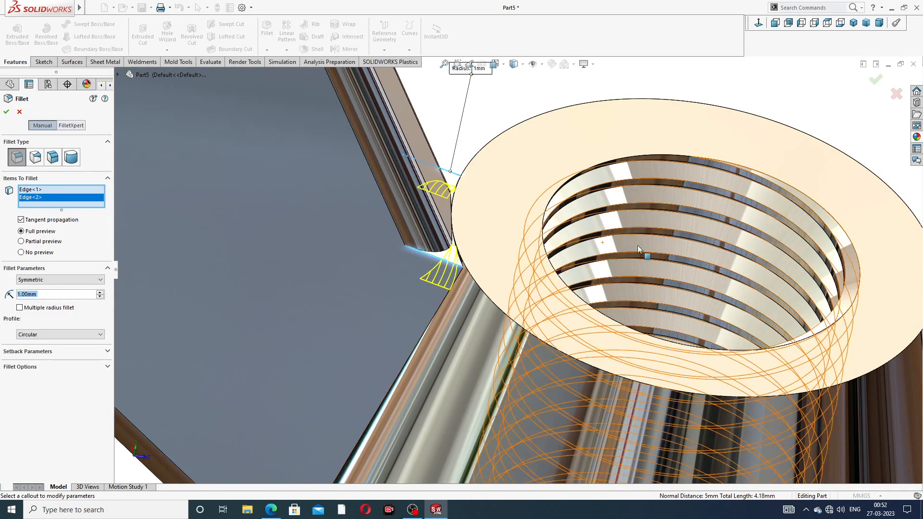
Add the right wing's two matching short ledge edges, set the fillet radius to 0.5 mm and apply it
scroll(577, 269, up, 2)
scroll(796, 318, down, 3)
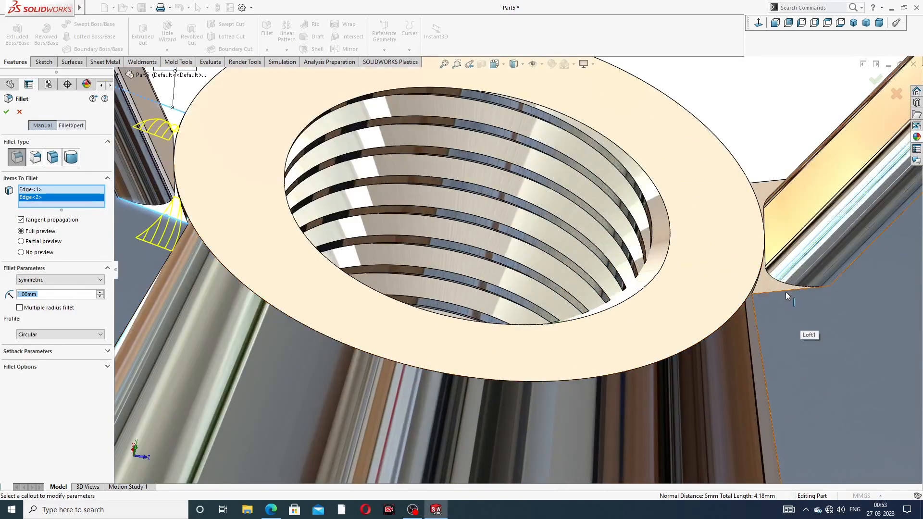
click(780, 276)
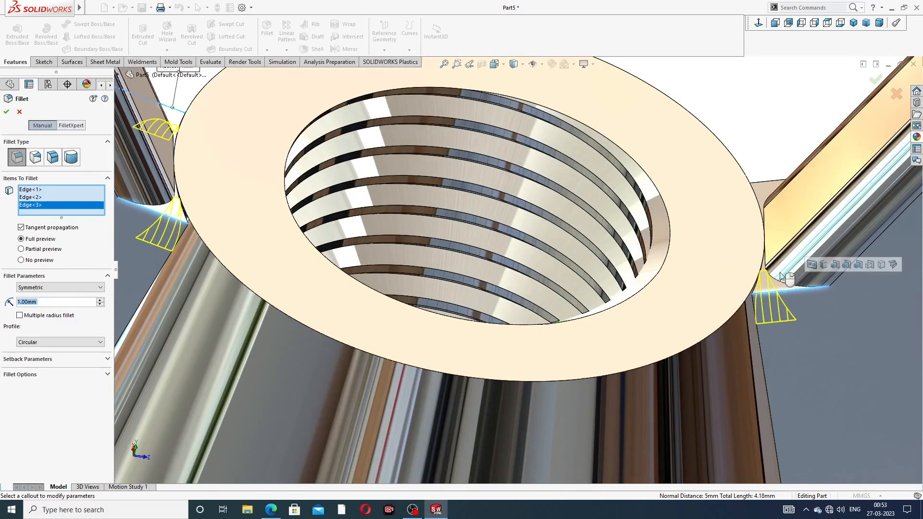
click(766, 186)
scroll(581, 255, up, 3)
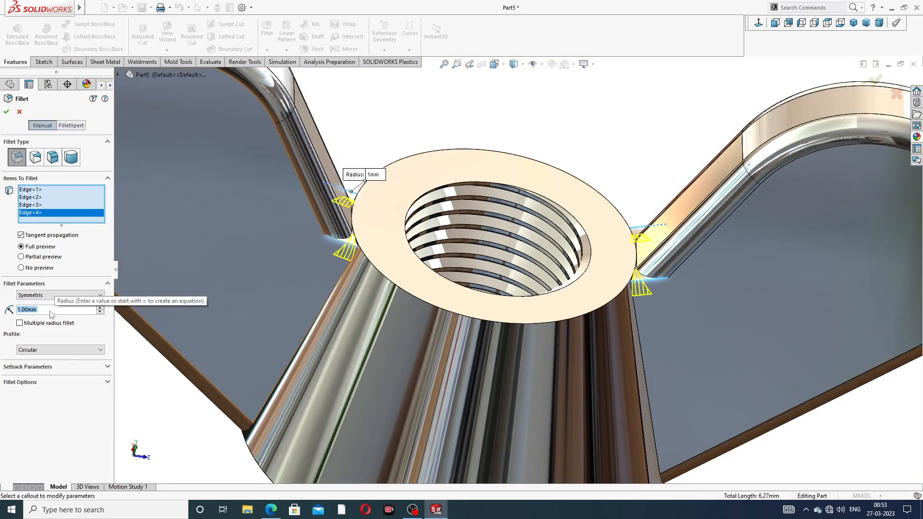
text(5)
key(Return)
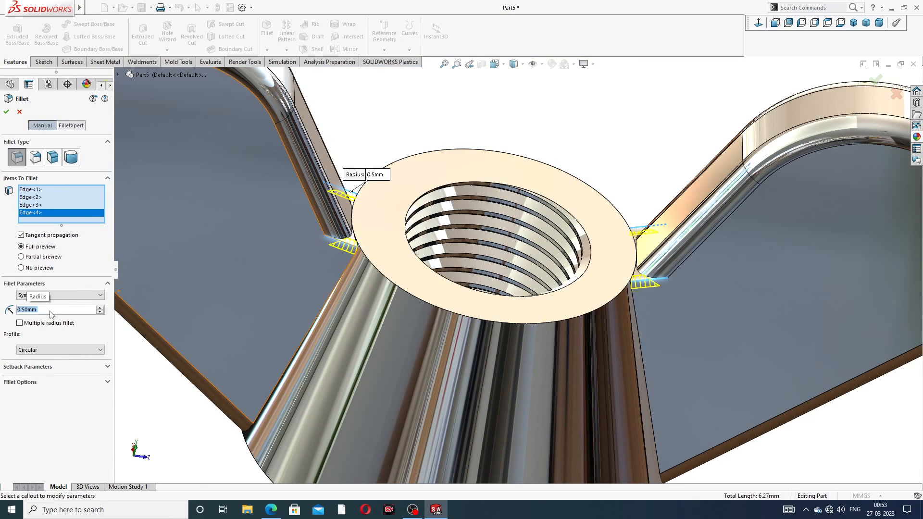
click(7, 115)
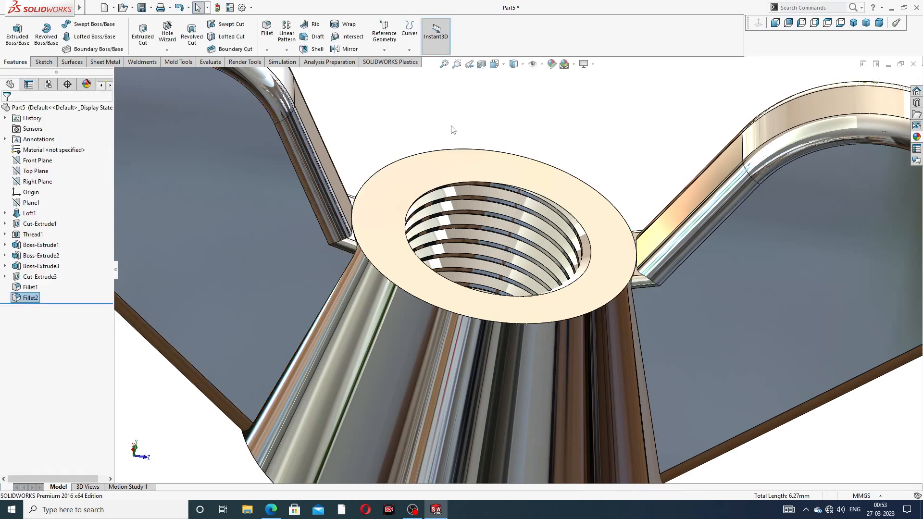
Examine the filleted wing nut from above and below and compare its wing joints with the drawing PDF's isometric view
scroll(433, 249, up, 6)
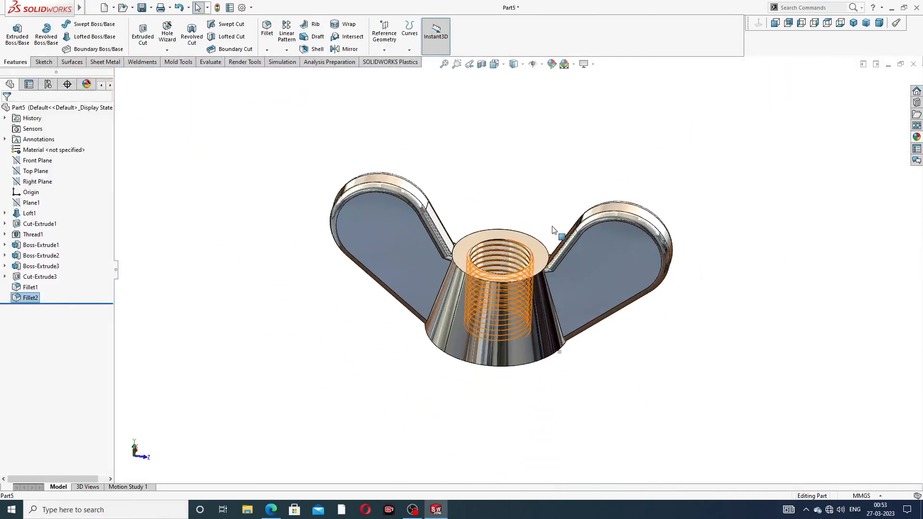
middle_drag(495, 258, 477, 161)
scroll(463, 287, down, 5)
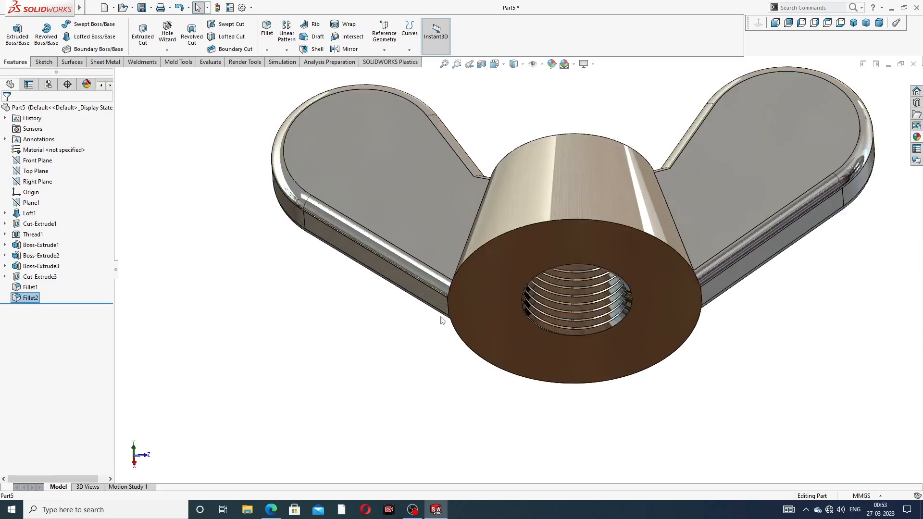
middle_drag(476, 308, 514, 252)
scroll(513, 252, up, 8)
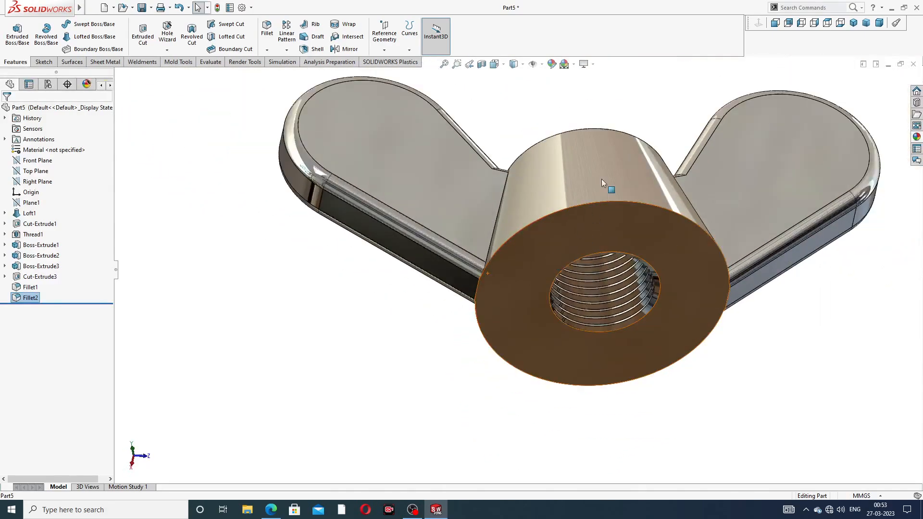
click(271, 509)
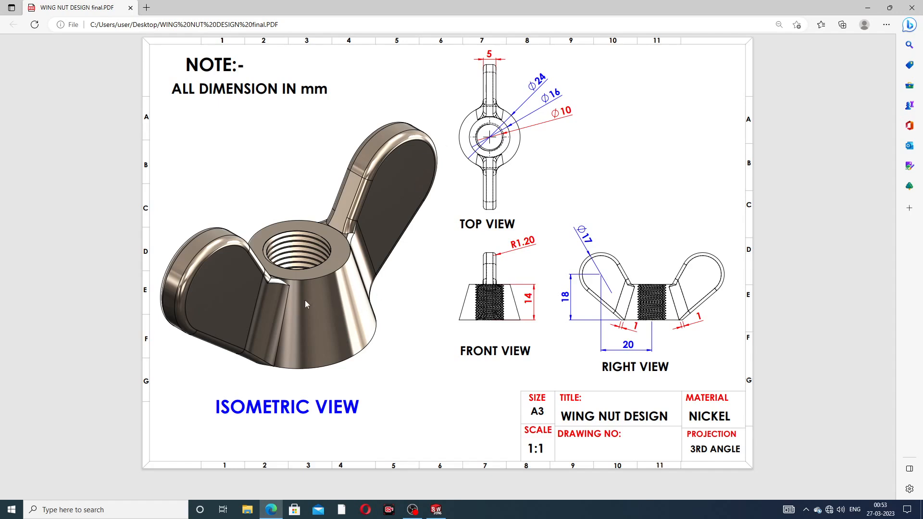
click(271, 509)
Try a 2 mm fillet on the edge where the left wing's front face meets the tapered body
middle_drag(510, 244, 529, 234)
scroll(529, 233, down, 3)
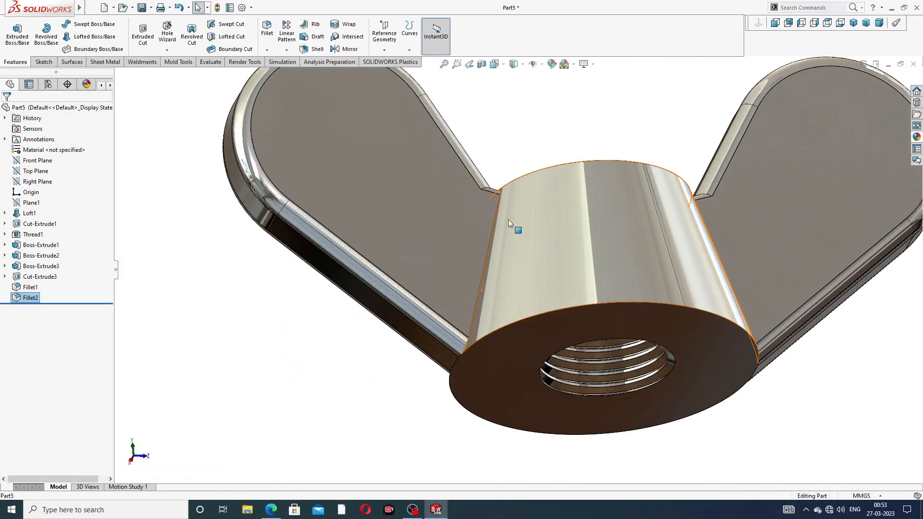
click(266, 29)
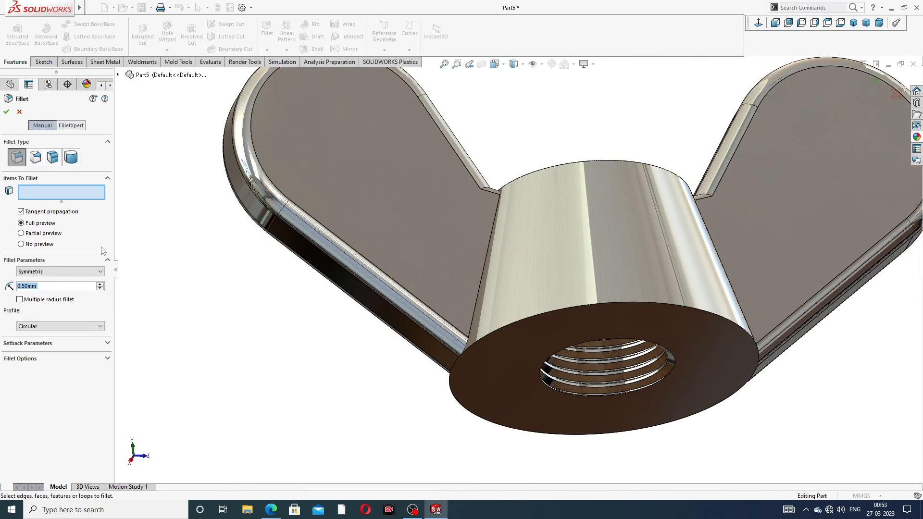
text(2)
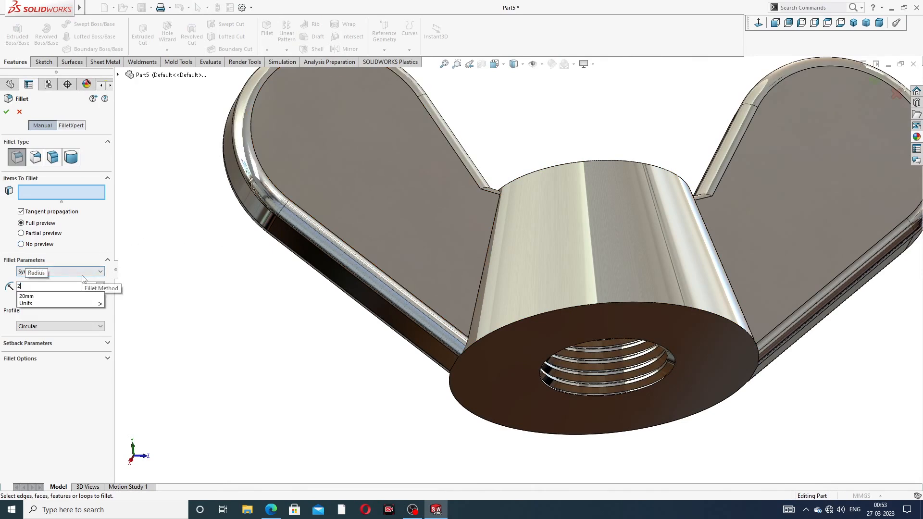
key(Return)
scroll(505, 230, down, 3)
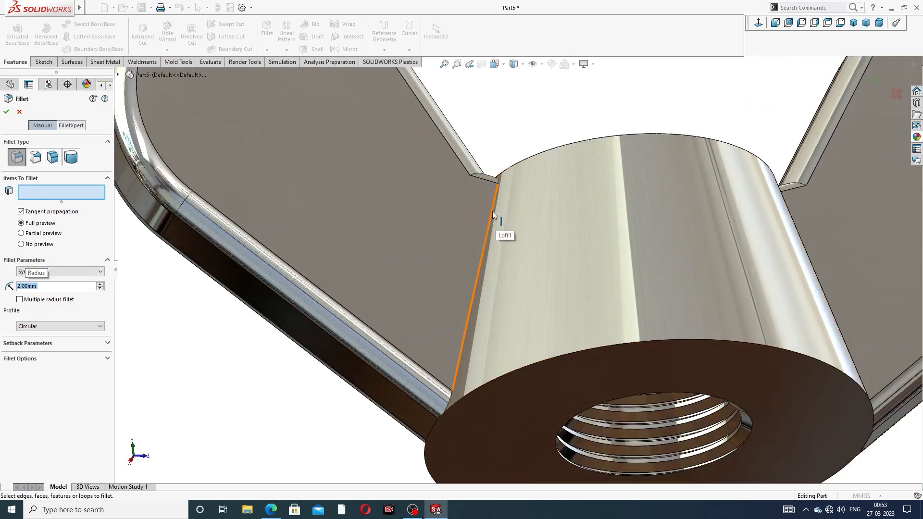
click(492, 212)
middle_drag(522, 217, 523, 288)
scroll(523, 287, up, 3)
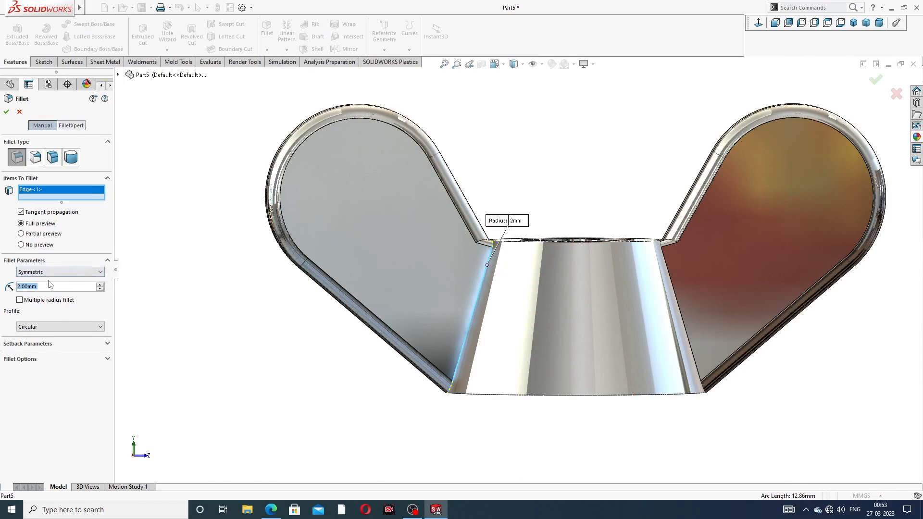
Try radii of 1 mm and 0.5 mm for the left wing-to-body fillet, inspect the joint and cancel the fillet
text(1)
key(Return)
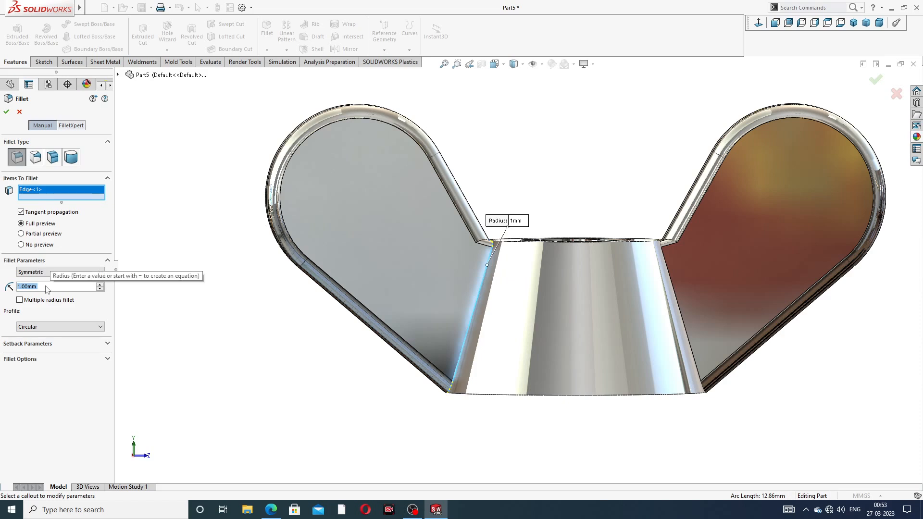
text(.)
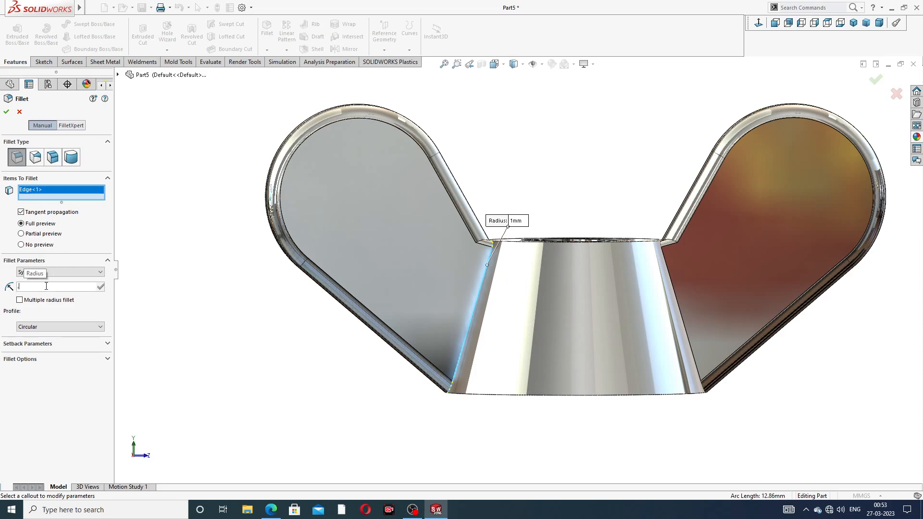
text(5)
key(Return)
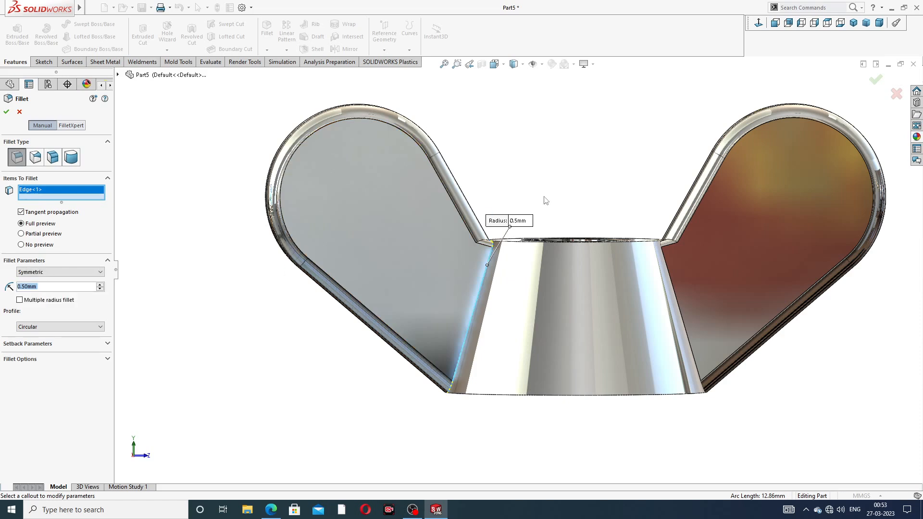
middle_drag(535, 246, 532, 283)
scroll(502, 270, down, 3)
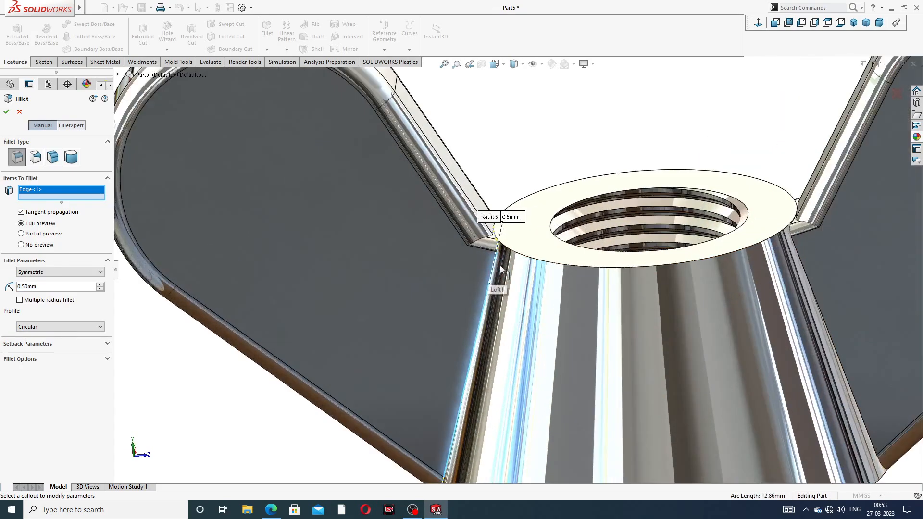
scroll(500, 270, up, 5)
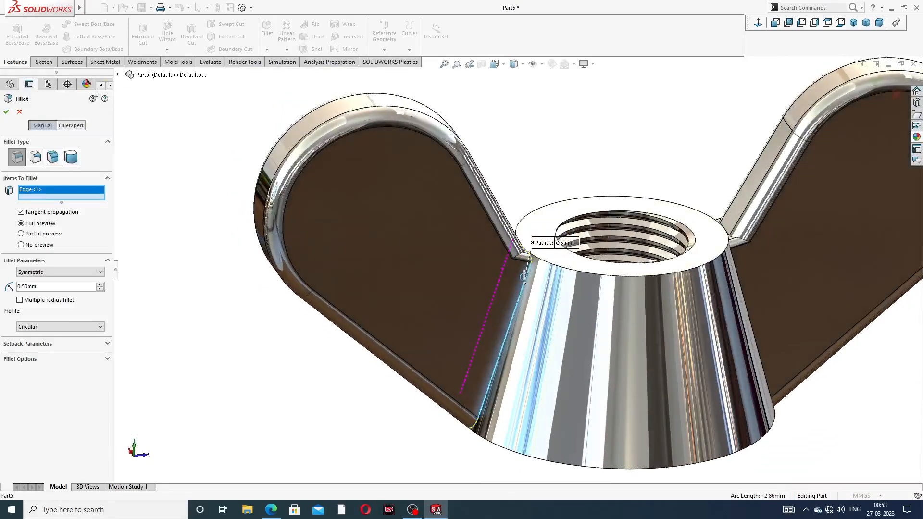
middle_drag(525, 276, 511, 272)
scroll(524, 178, up, 3)
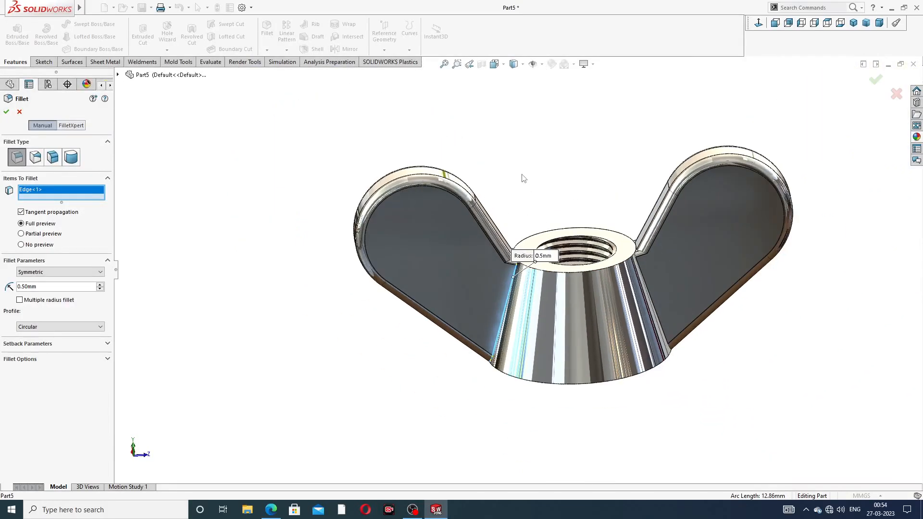
click(21, 113)
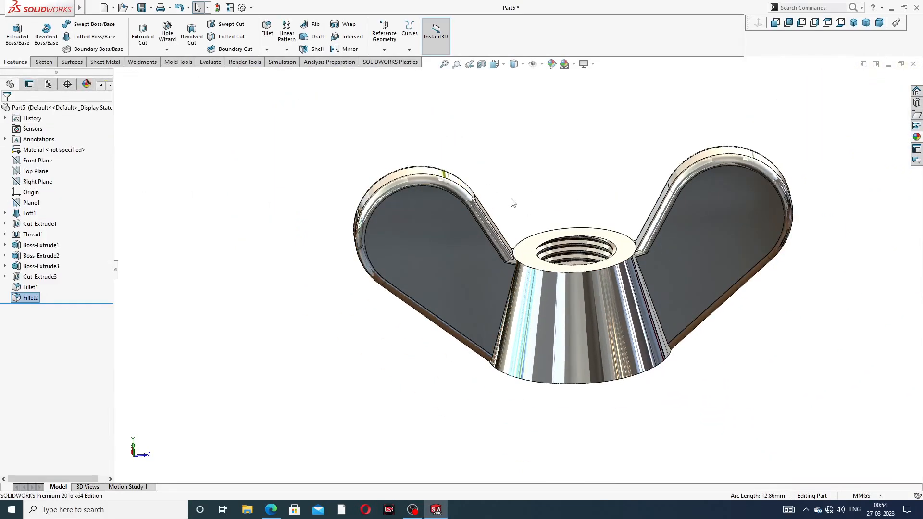
Try a 0.2 mm fillet on the edge joining the left wing to the tapered body, extending the selection to its connected edges
scroll(538, 319, down, 6)
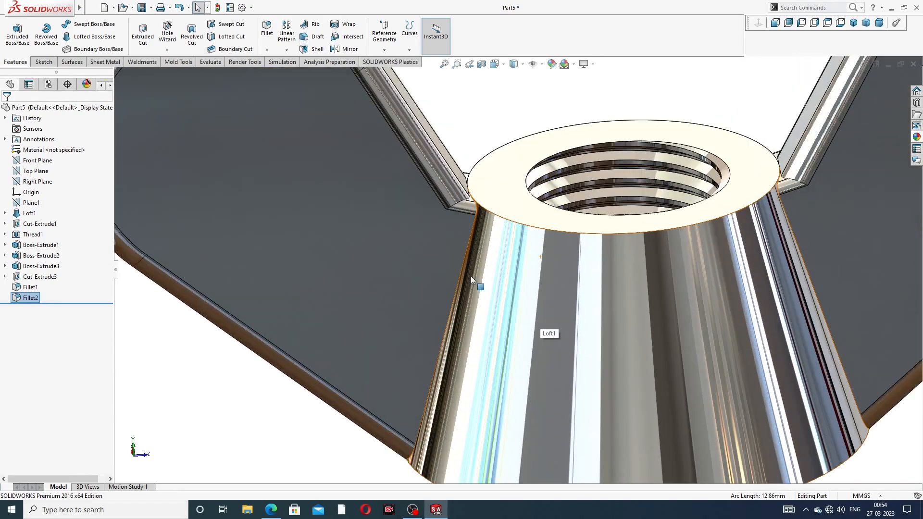
scroll(471, 276, up, 4)
middle_drag(471, 276, 440, 197)
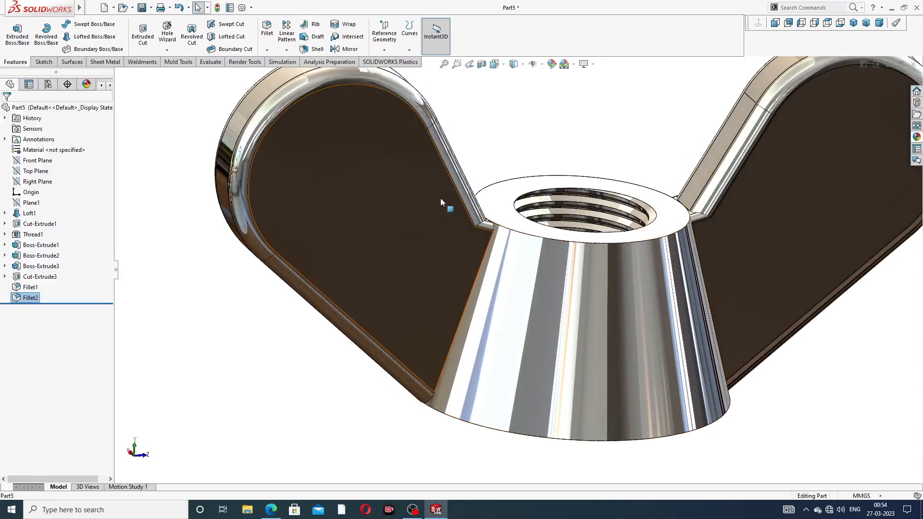
click(267, 29)
scroll(523, 267, down, 3)
scroll(524, 268, down, 2)
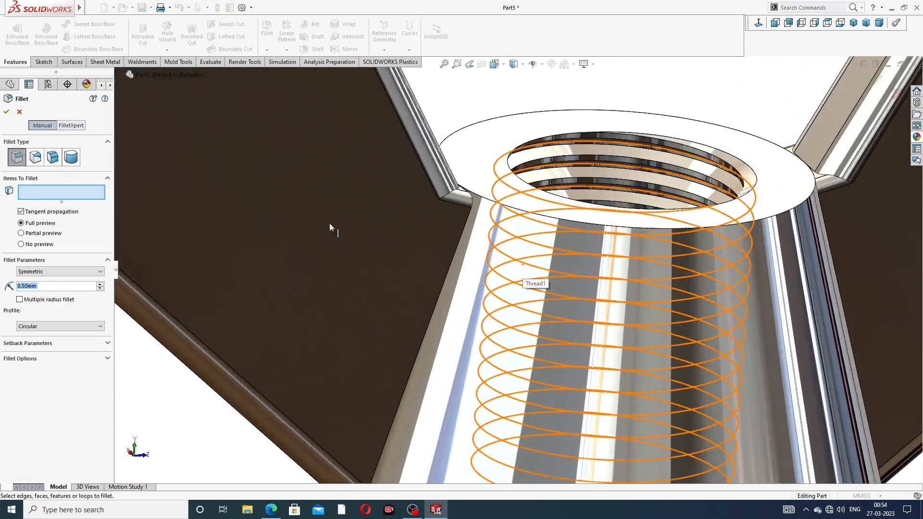
text(.2)
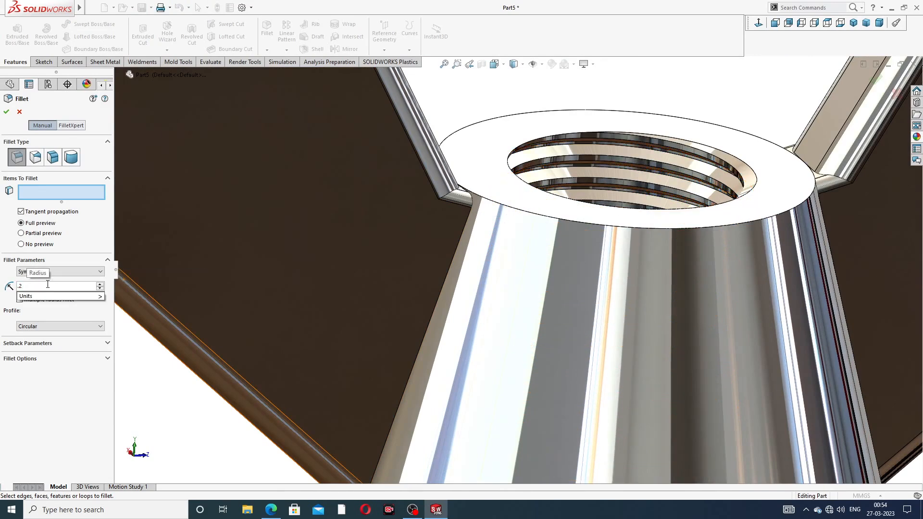
key(Return)
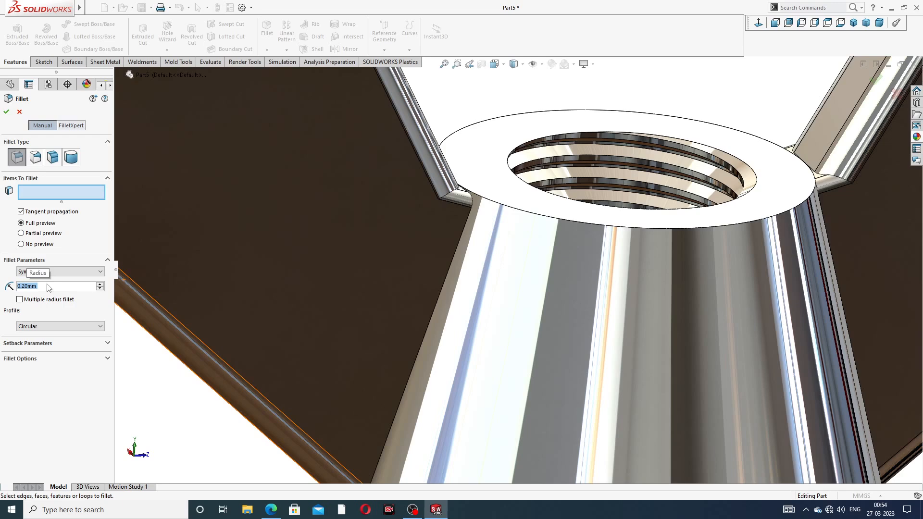
click(460, 238)
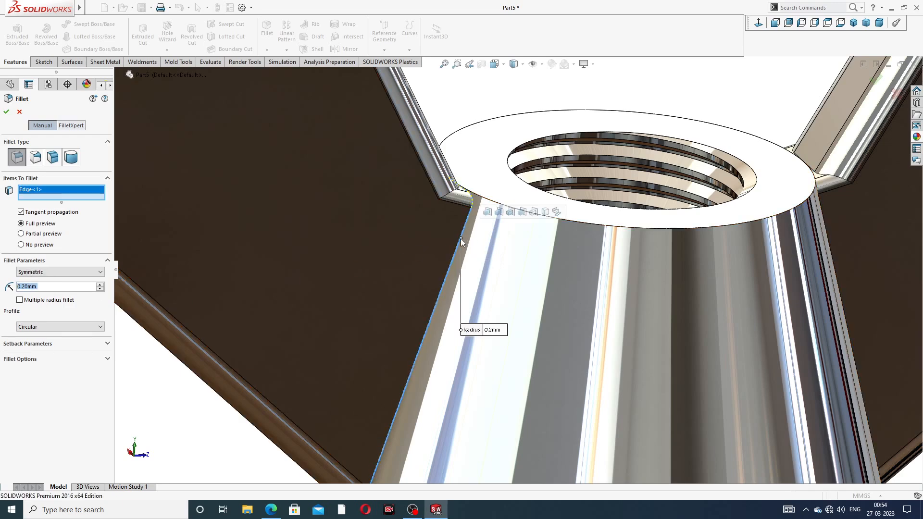
click(487, 212)
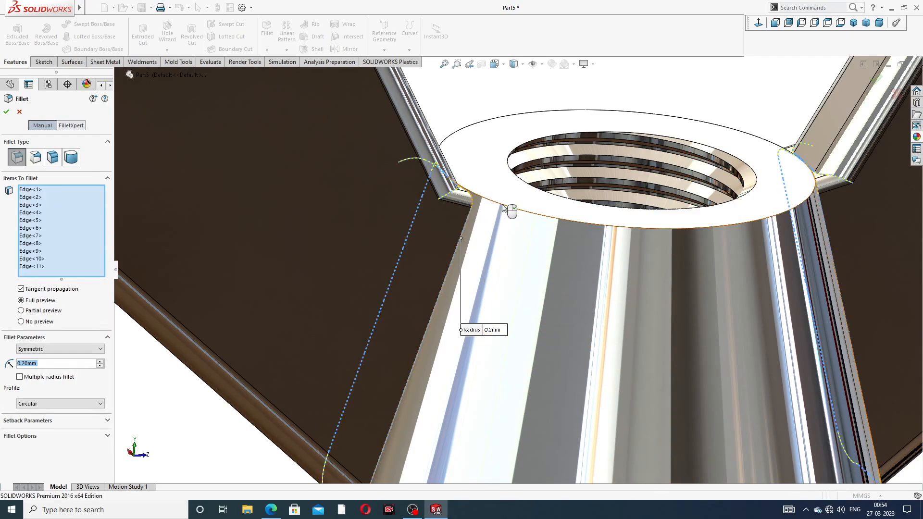
Examine the selected wing-to-body edges around the left wing's upper joint and cancel the fillet
scroll(451, 210, down, 4)
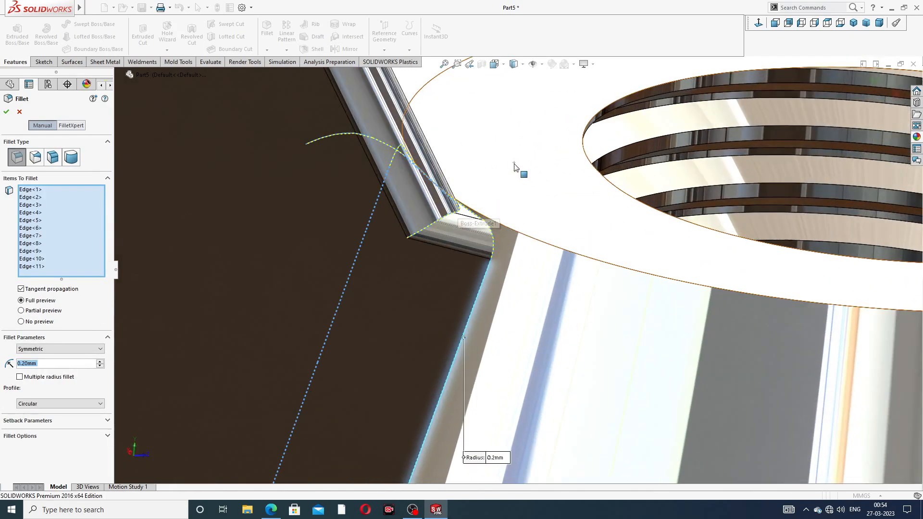
middle_drag(489, 231, 488, 268)
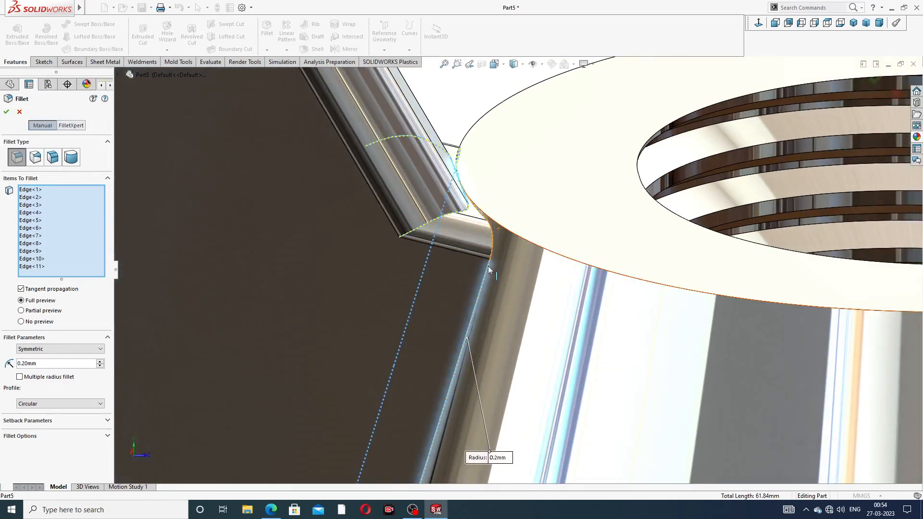
scroll(489, 268, up, 4)
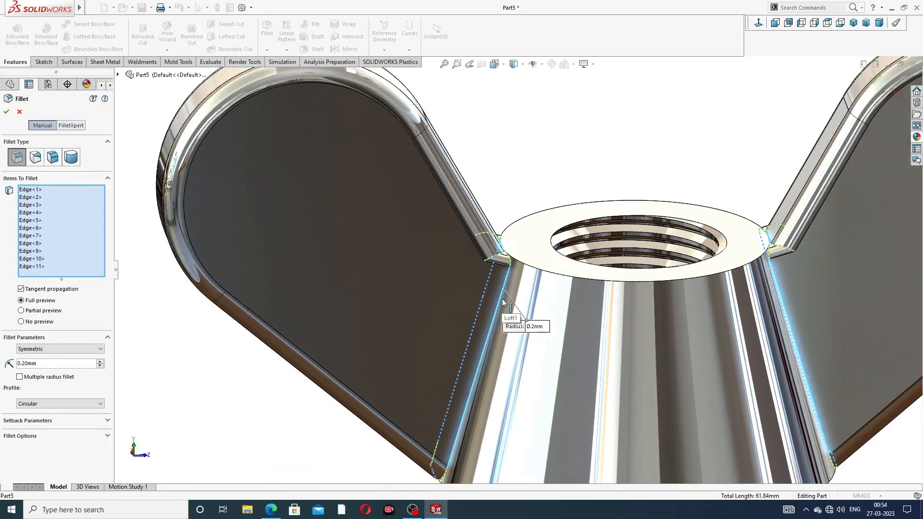
middle_drag(503, 303, 529, 250)
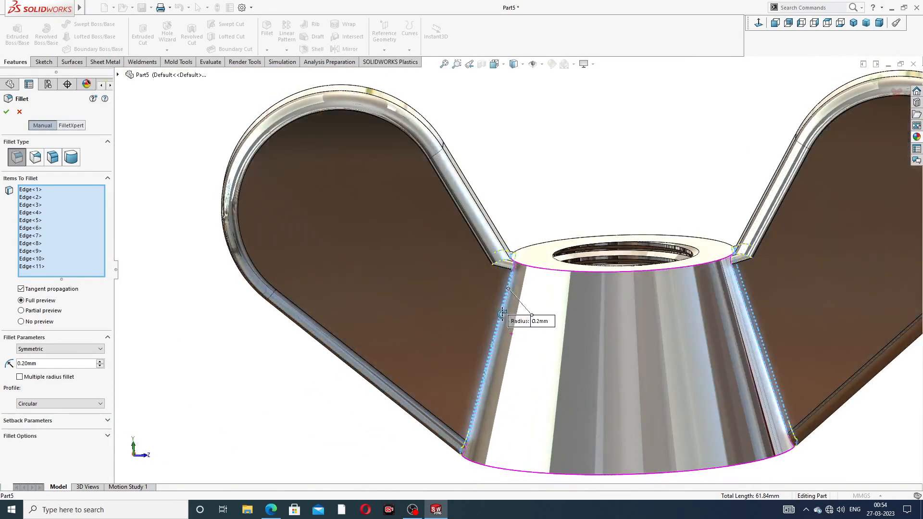
click(19, 112)
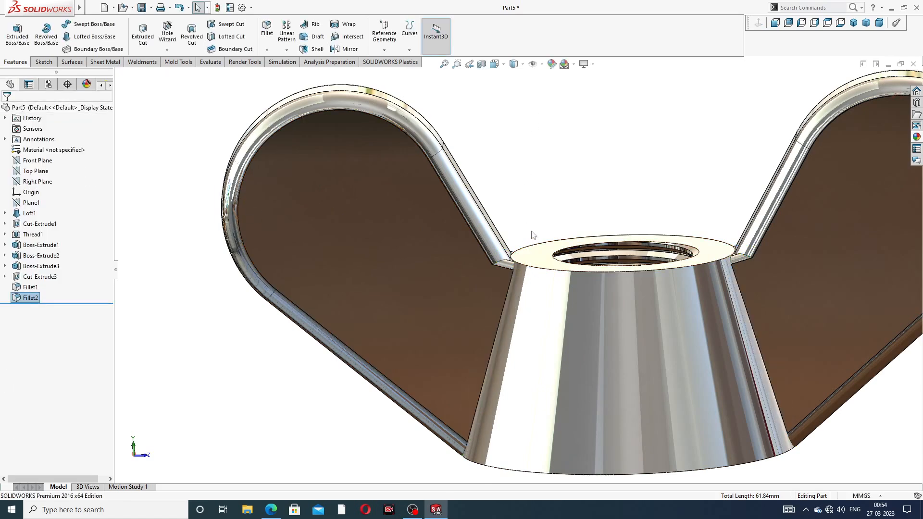
Try a 4 mm fillet on the edge where the left wing's face meets the tapered body, then cancel it
mouse_move(606, 291)
middle_down()
mouse_move(604, 282)
mouse_move(620, 275)
mouse_move(595, 291)
mouse_move(601, 236)
middle_up()
scroll(537, 293, up, 2)
scroll(538, 357, down, 5)
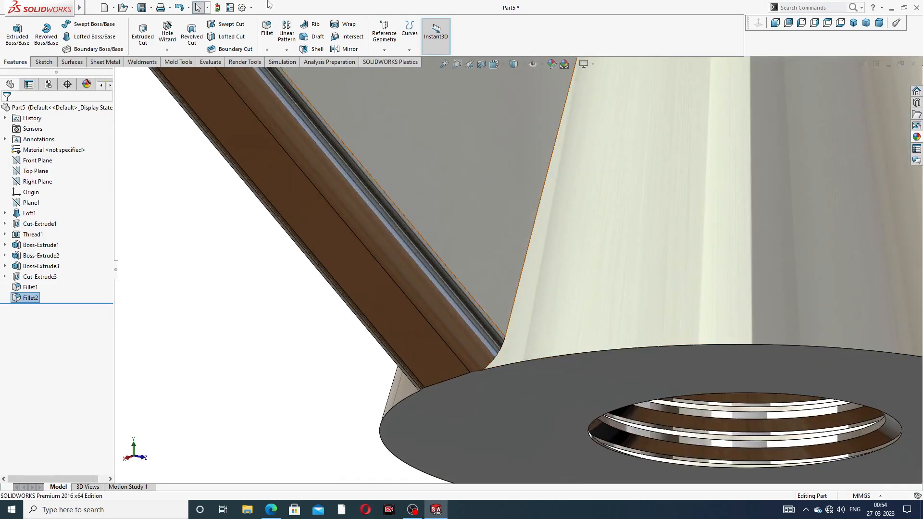
click(268, 36)
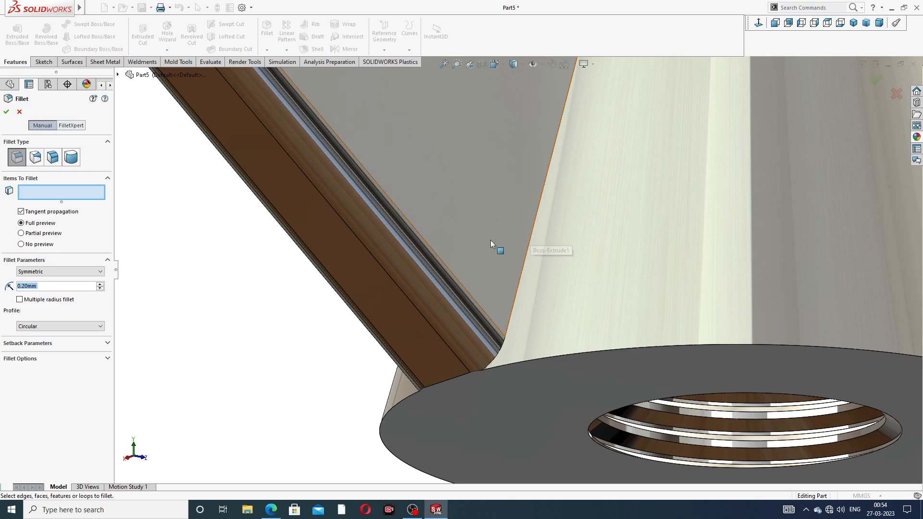
text(1)
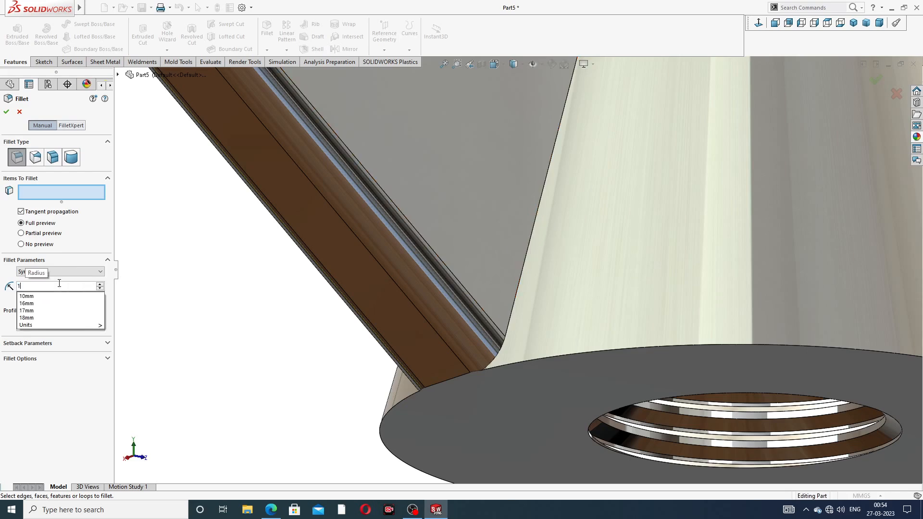
key(Return)
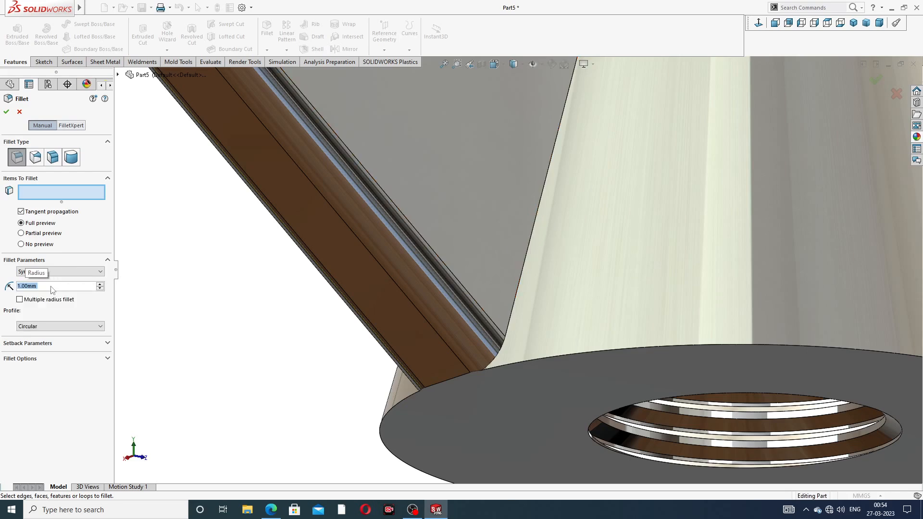
text(4)
key(Return)
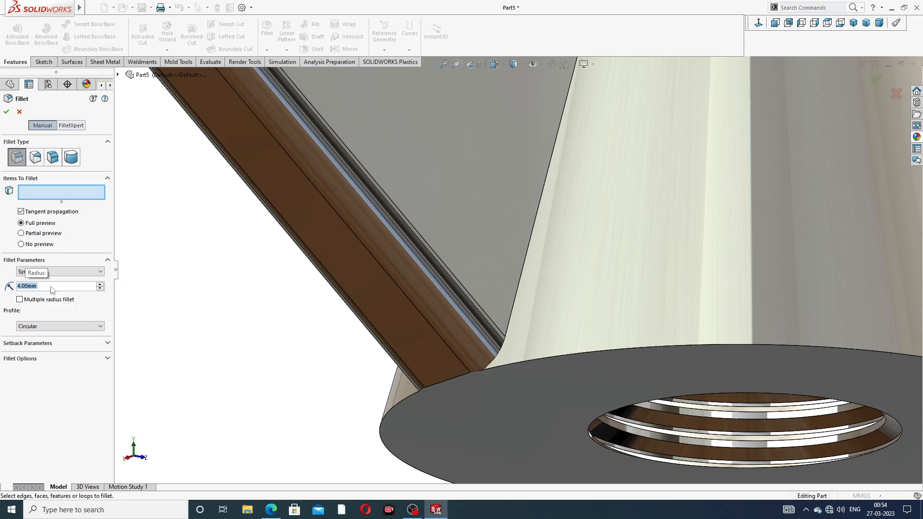
click(535, 221)
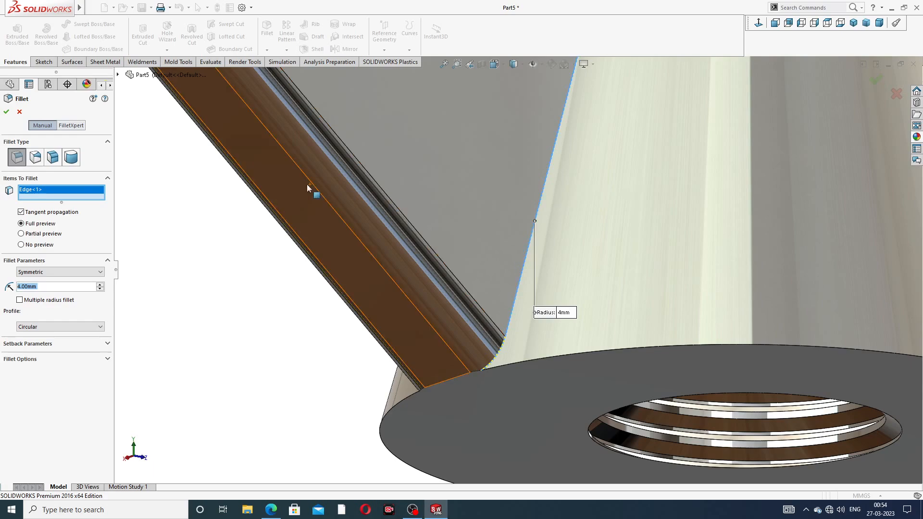
click(19, 112)
scroll(442, 148, down, 8)
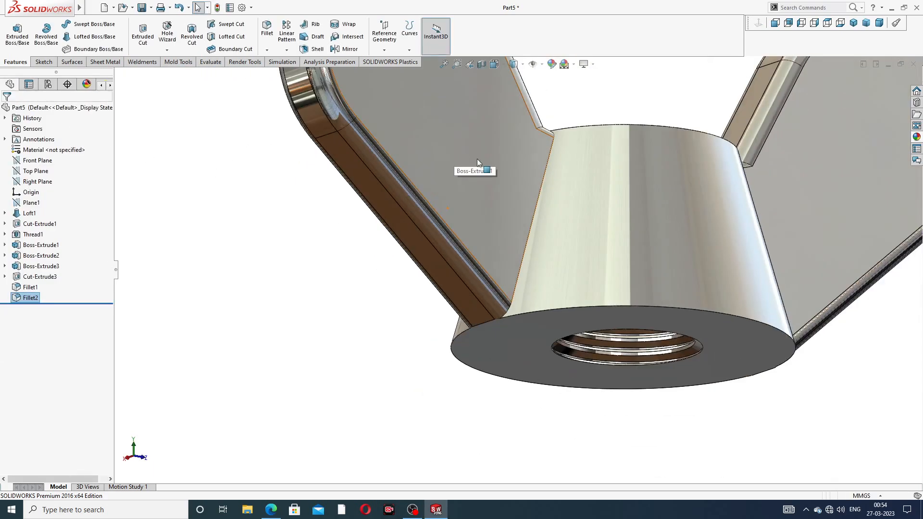
mouse_move(500, 140)
middle_down()
mouse_move(443, 181)
mouse_move(528, 166)
middle_up()
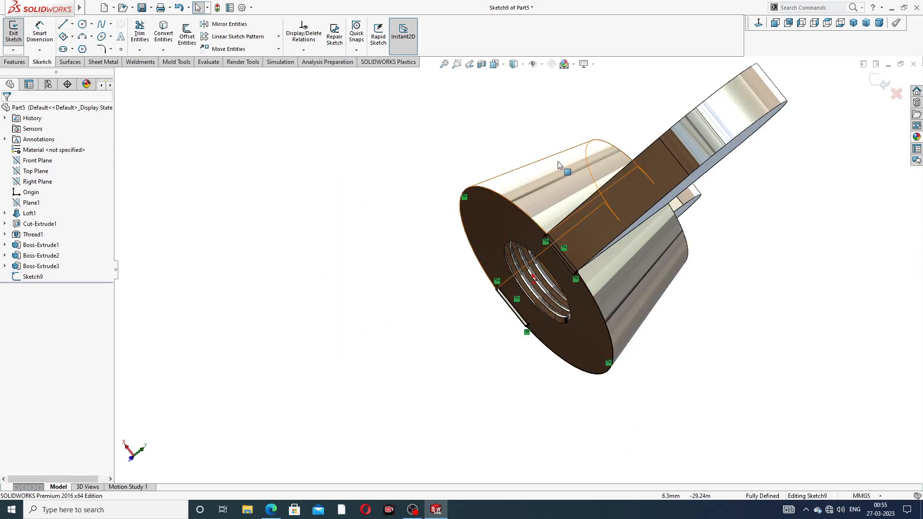
Extrude-cut the sketch on the body's base face 5 mm blind, with the direction reversed and the side to cut flipped
middle_drag(539, 171, 604, 190)
scroll(536, 177, up, 2)
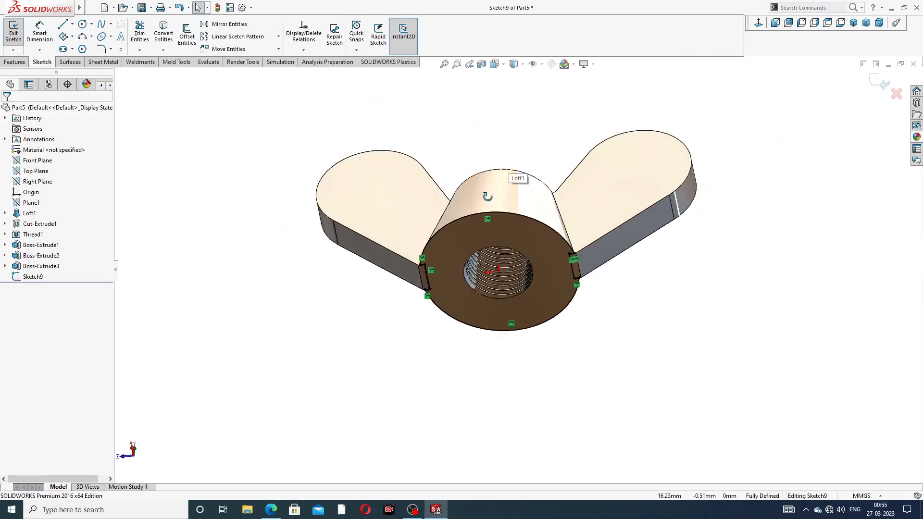
scroll(490, 187, down, 2)
scroll(499, 213, down, 2)
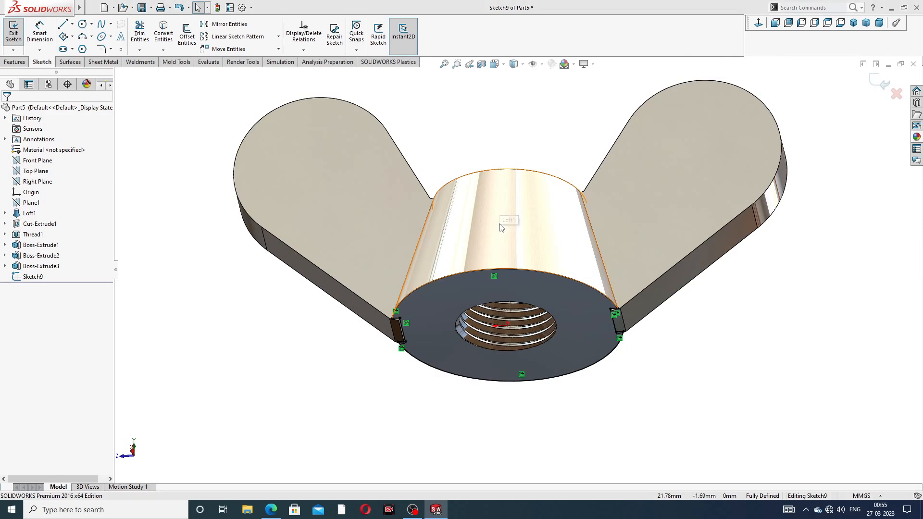
click(14, 62)
click(143, 36)
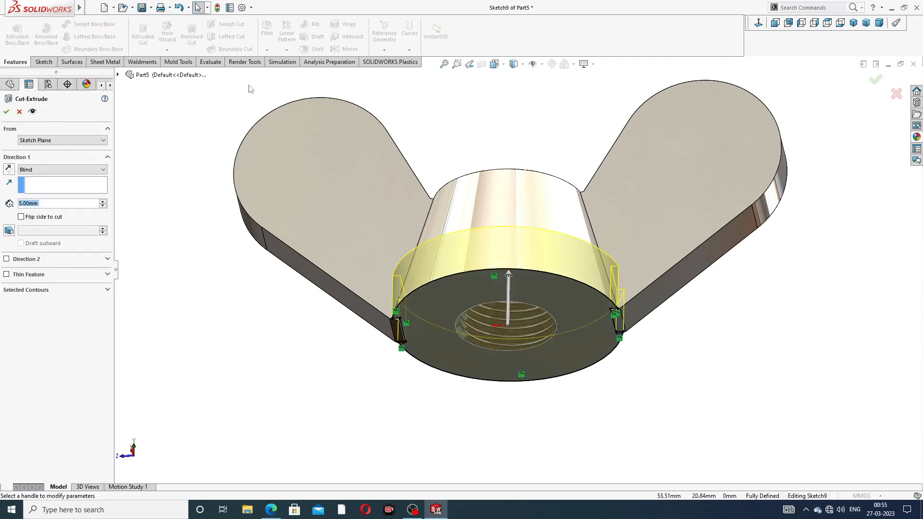
mouse_move(423, 250)
middle_down()
mouse_move(422, 206)
mouse_move(423, 237)
middle_up()
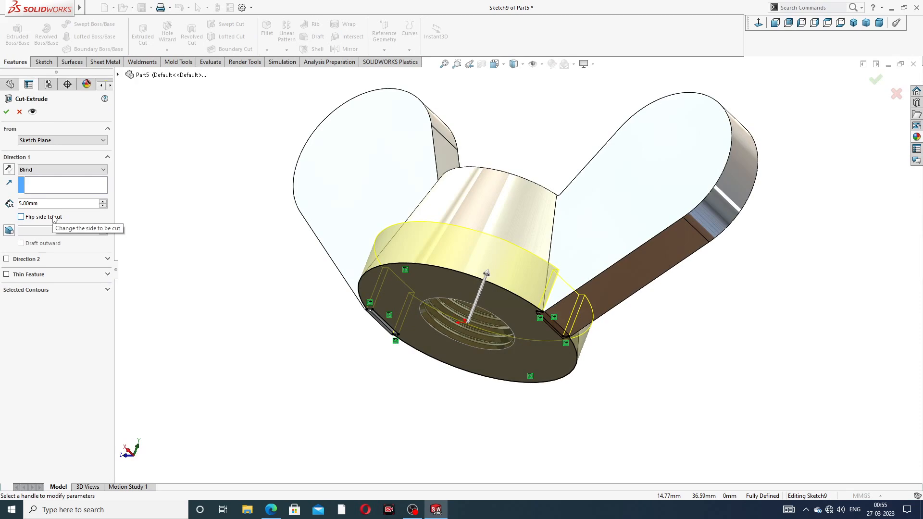
click(9, 170)
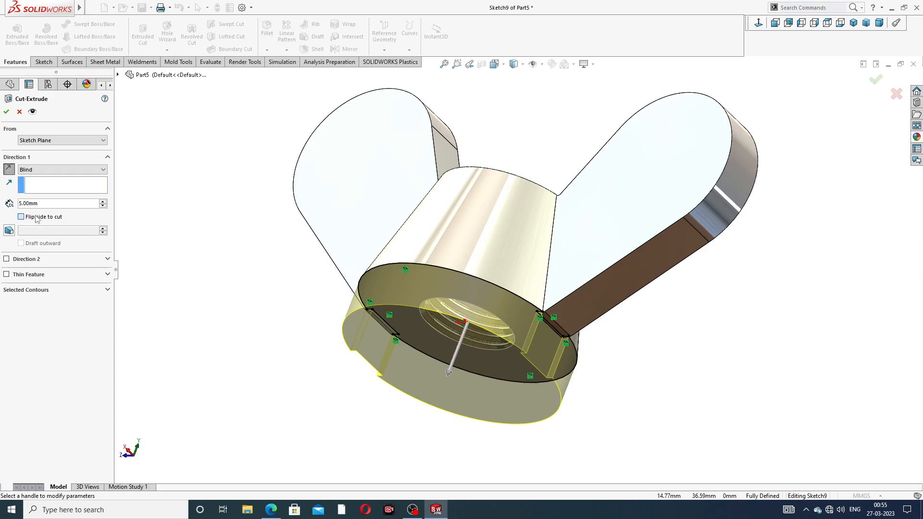
click(21, 216)
click(6, 113)
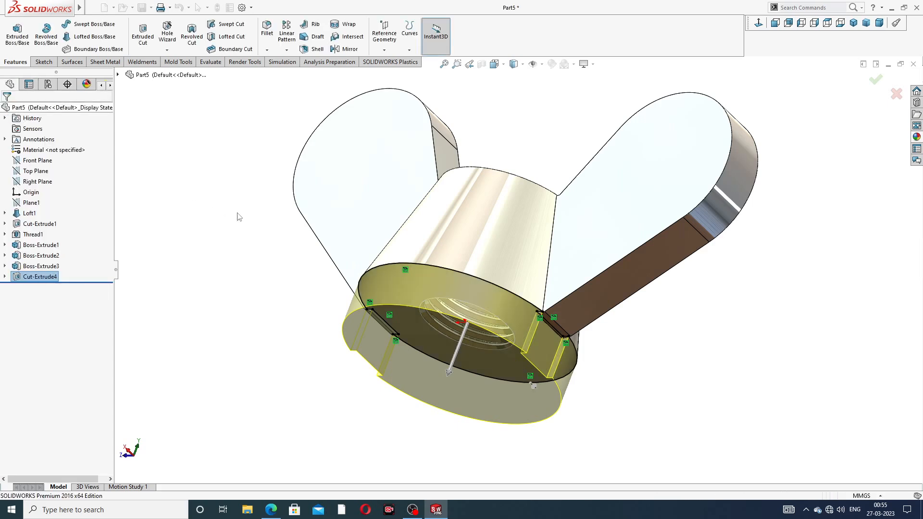
Start a fillet with a 1 mm radius on the edge where the left wing's near face meets the tapered body
scroll(361, 271, up, 2)
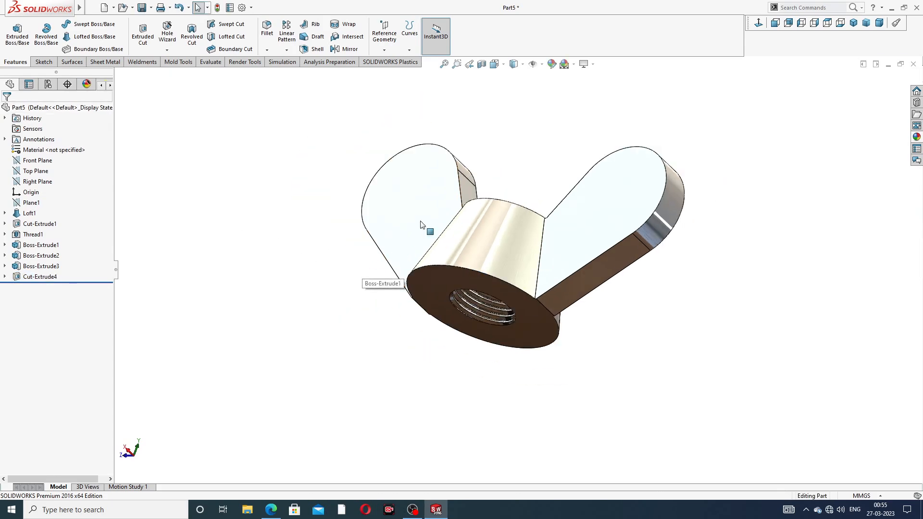
middle_drag(401, 186, 448, 229)
scroll(491, 216, down, 4)
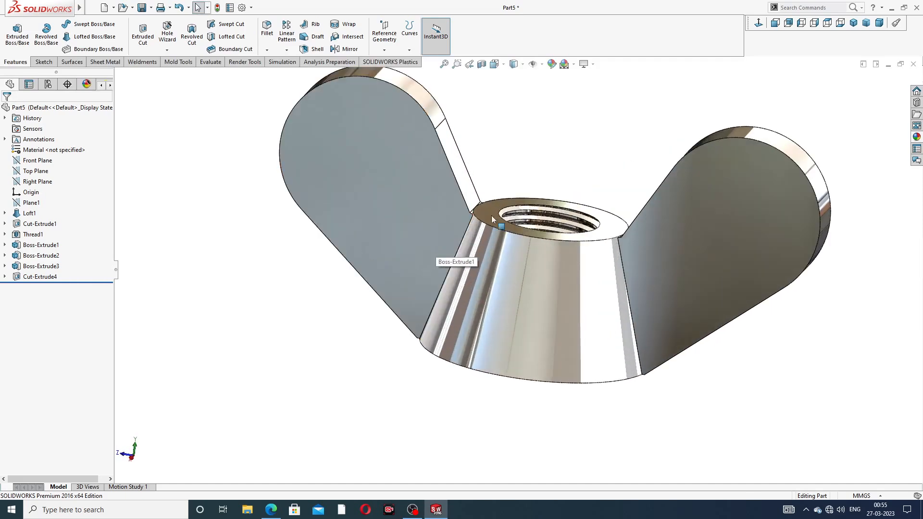
click(267, 30)
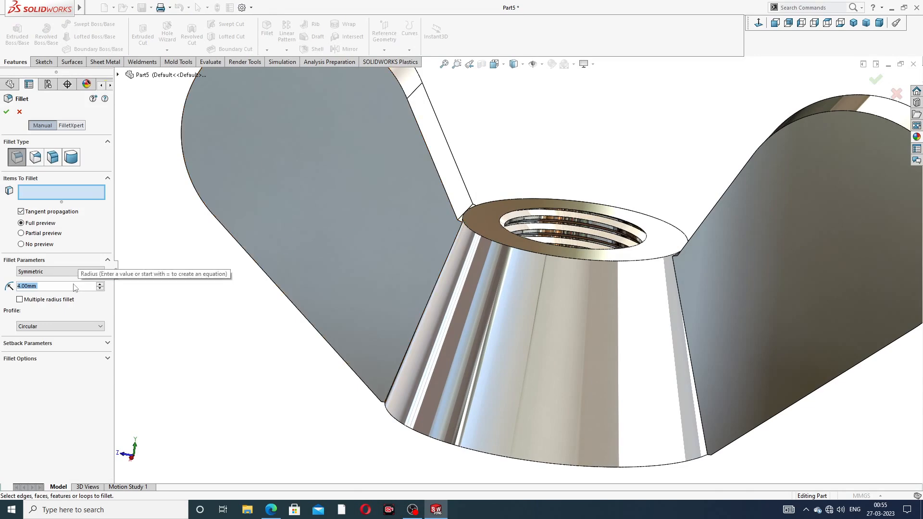
text(1)
key(Return)
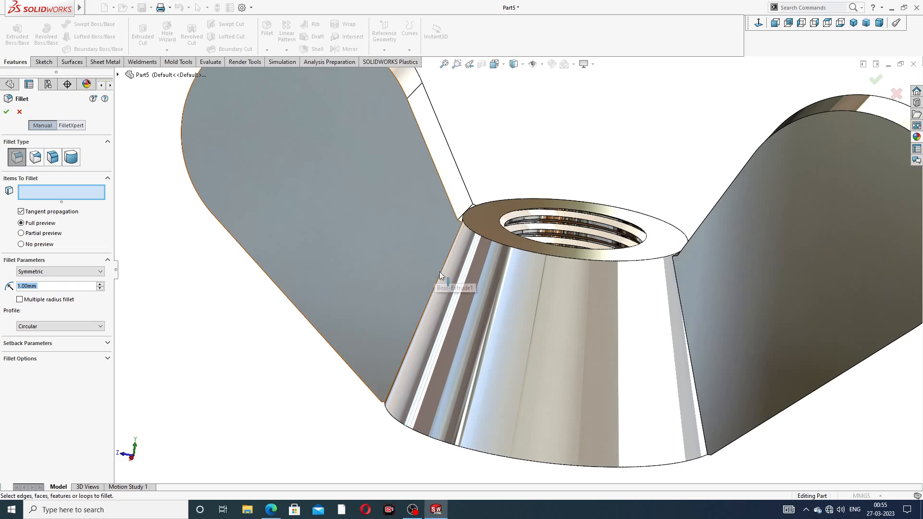
middle_drag(439, 272, 450, 252)
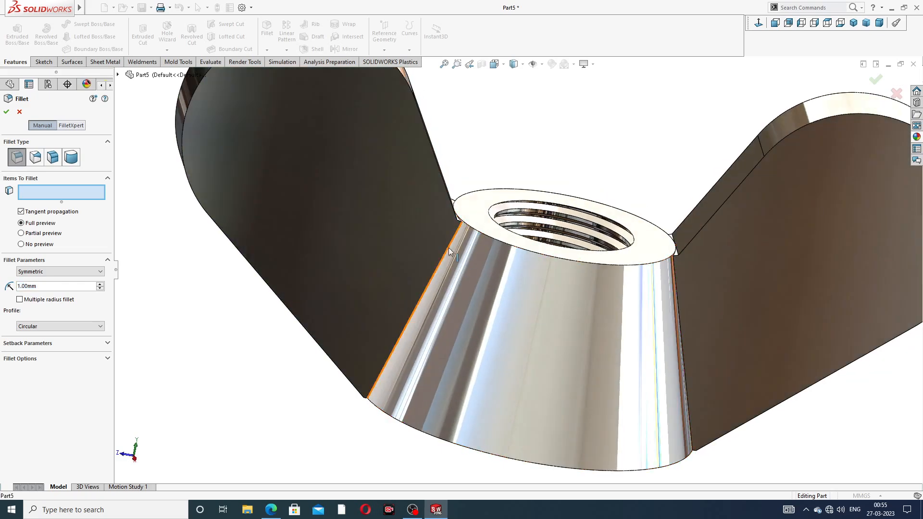
click(449, 251)
Select all four edges where the near and far faces of both wings meet the tapered body for the fillet
mouse_move(457, 167)
middle_down()
mouse_move(430, 173)
mouse_move(466, 181)
middle_up()
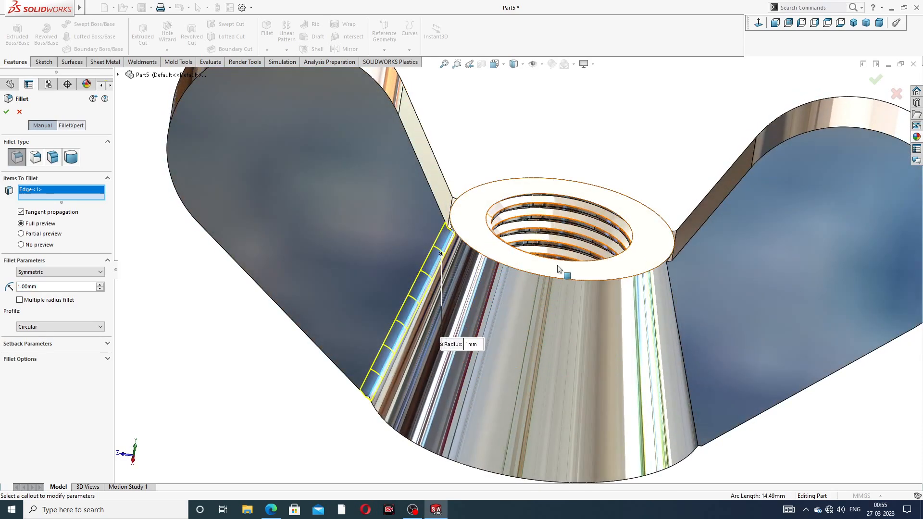
click(672, 280)
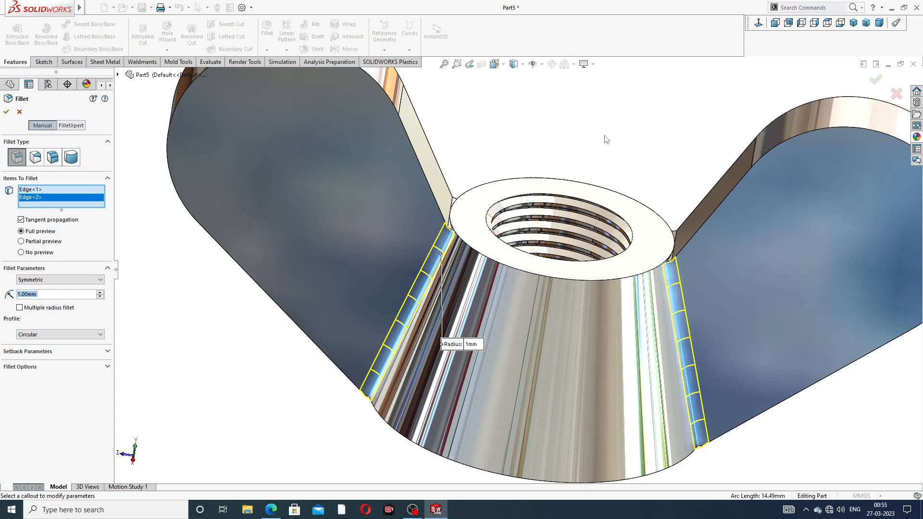
middle_drag(428, 129, 495, 114)
click(480, 123)
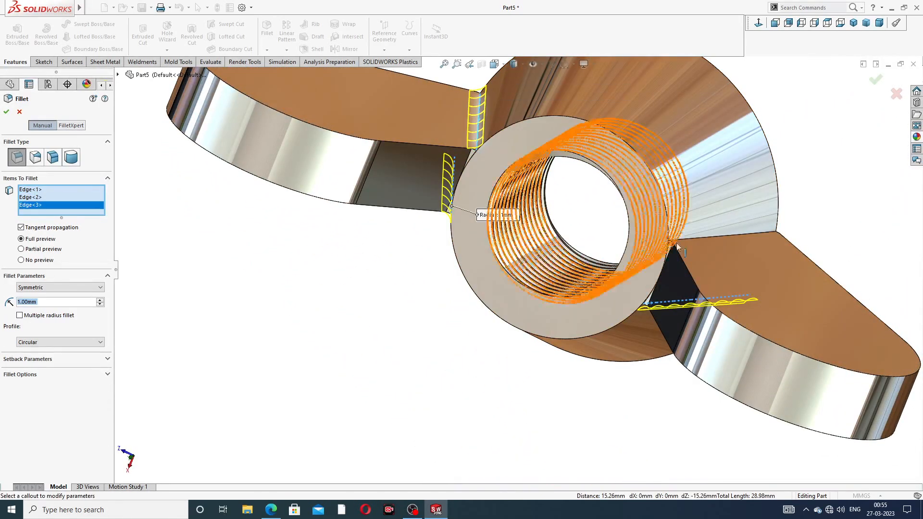
middle_drag(707, 286, 707, 287)
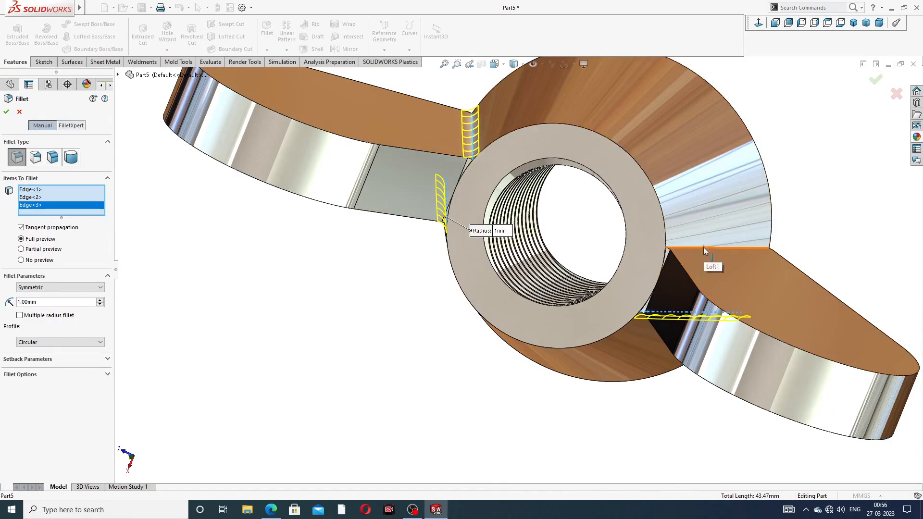
click(703, 247)
mouse_move(612, 223)
middle_down()
mouse_move(519, 136)
mouse_move(474, 136)
mouse_move(492, 140)
middle_up()
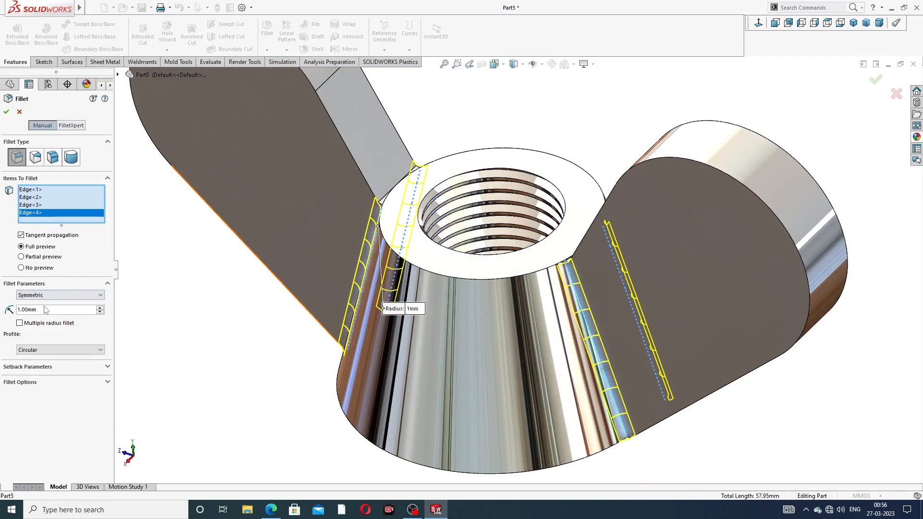
Try a 2 mm radius on the four wing-to-body edges and check the fillet preview
drag(46, 311, 14, 307)
text(2)
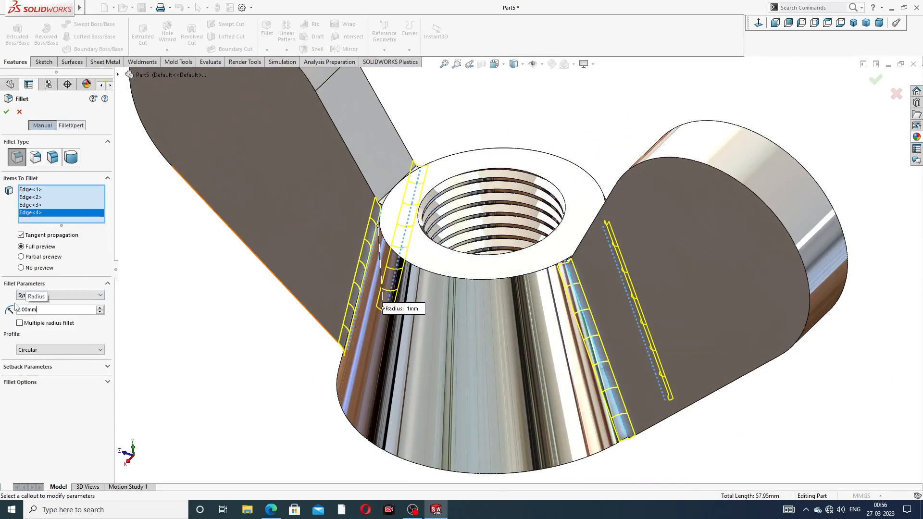
key(Return)
middle_drag(395, 274, 439, 218)
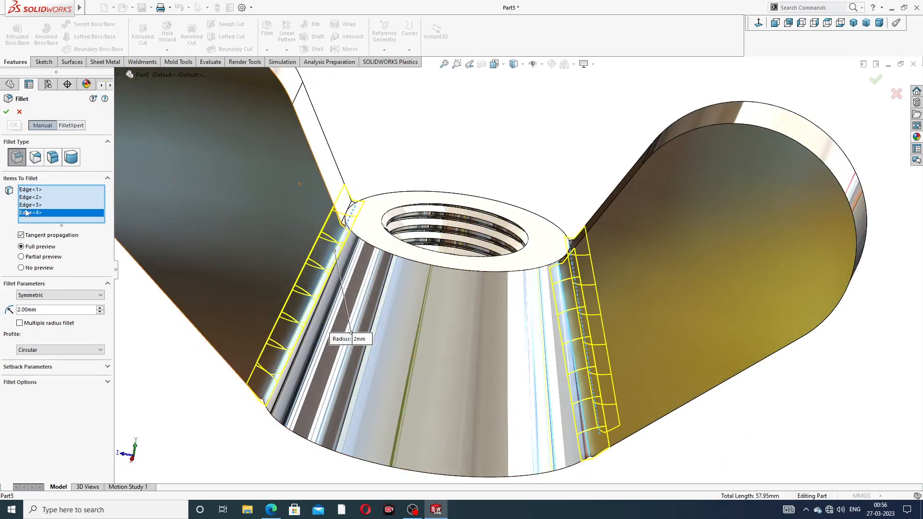
Set the wing-to-body fillet radius to 1.2 mm and apply the fillet to the four edges
double_click(19, 309)
text(1.2)
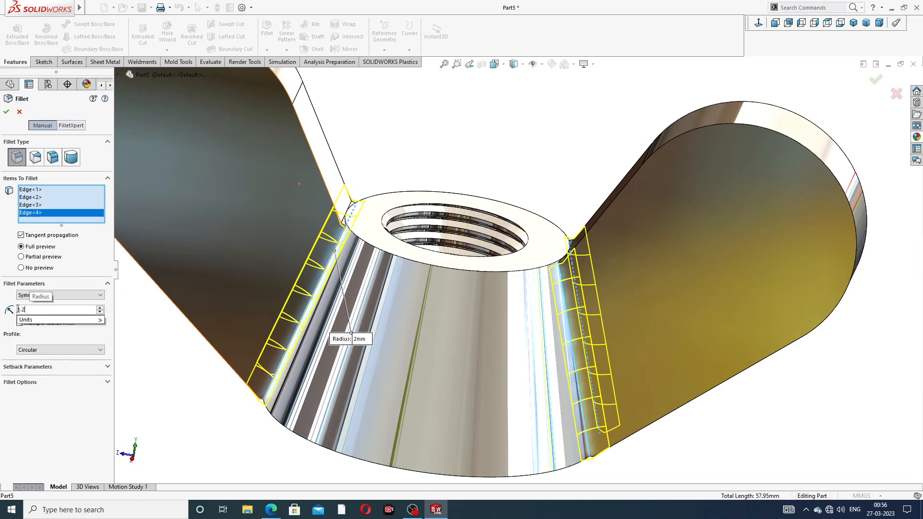
key(Return)
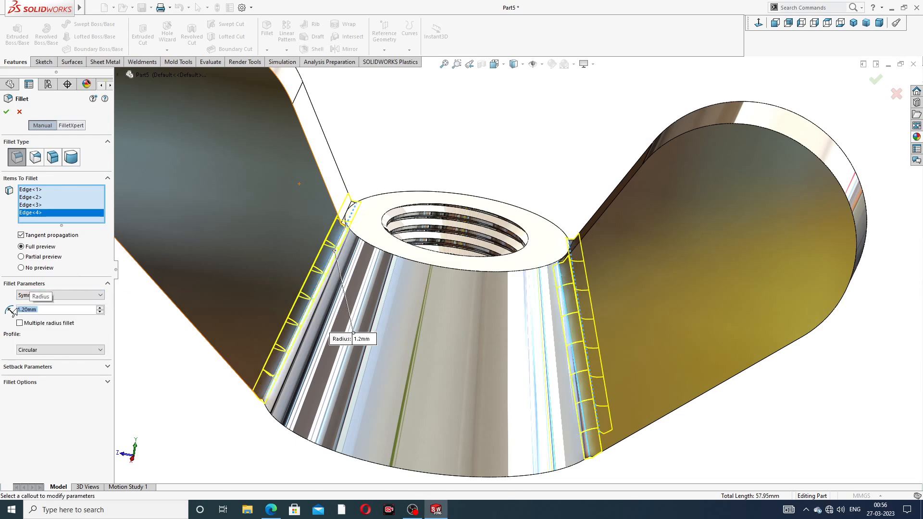
click(6, 112)
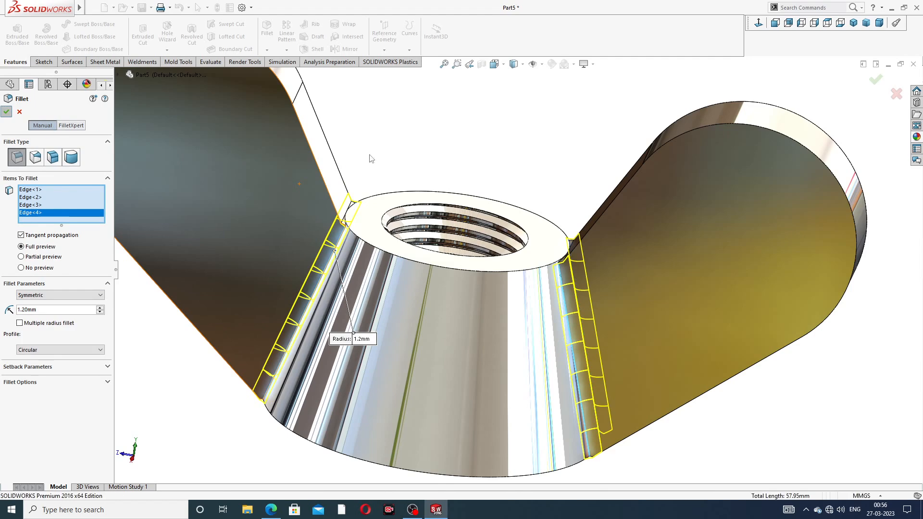
Fillet the front and back outline edges of both wings with a 1.2 mm radius
scroll(448, 204, up, 2)
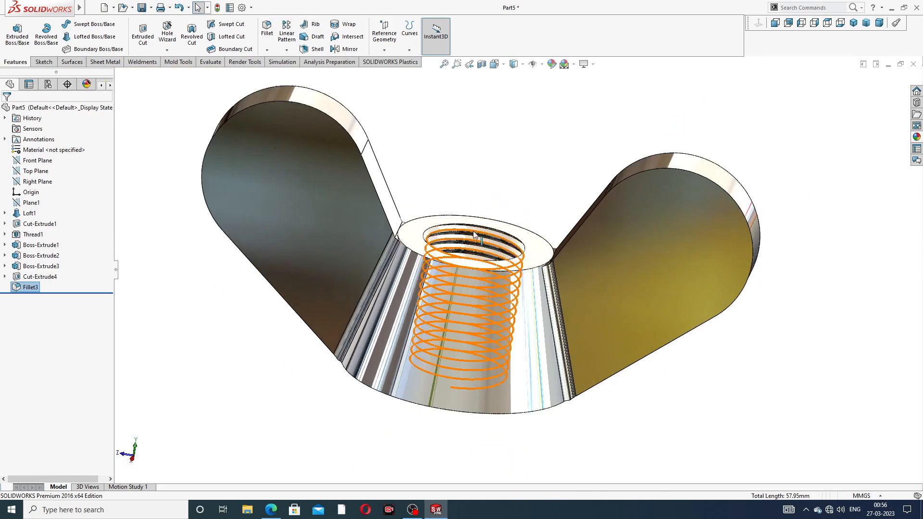
middle_drag(473, 231, 497, 146)
scroll(490, 196, down, 3)
scroll(471, 190, up, 5)
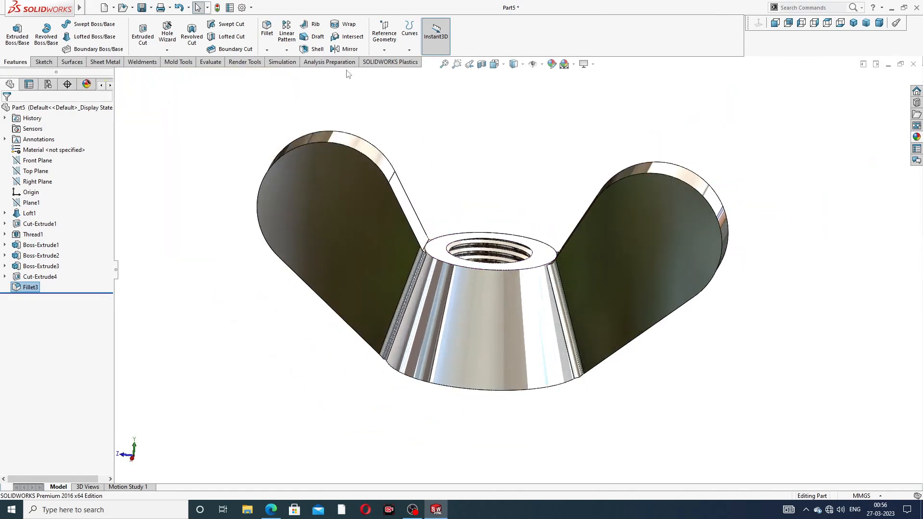
click(267, 29)
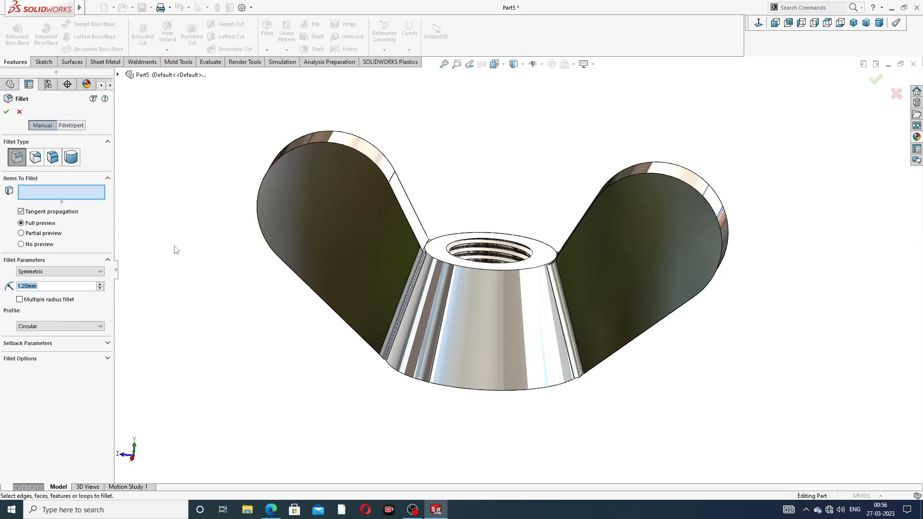
click(360, 156)
click(373, 145)
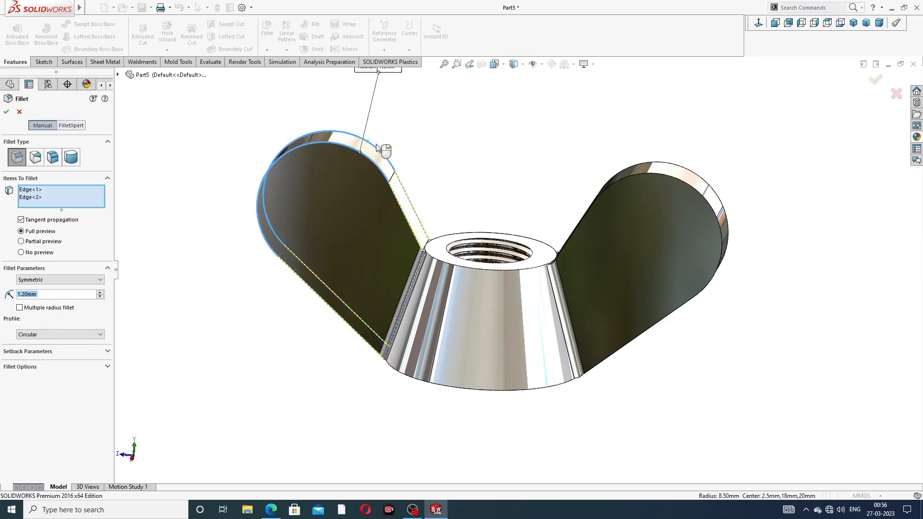
click(664, 175)
click(667, 167)
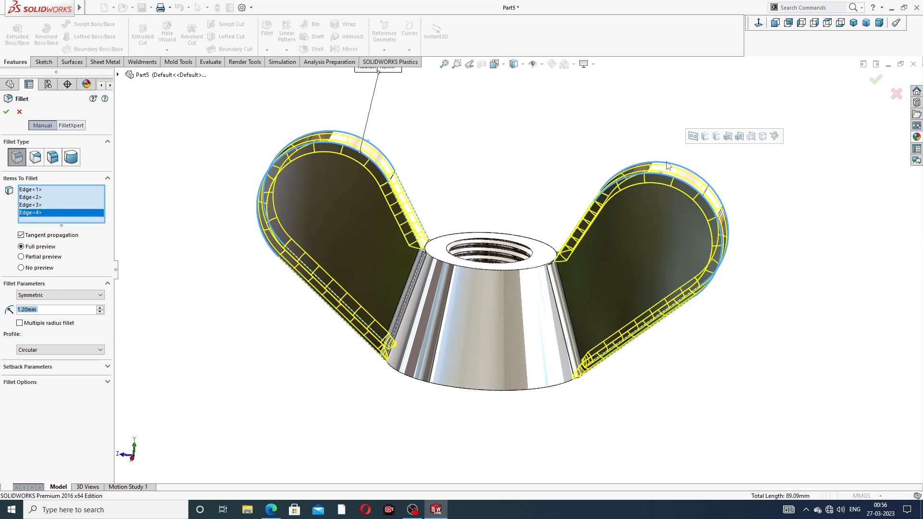
middle_drag(514, 226, 569, 236)
click(875, 81)
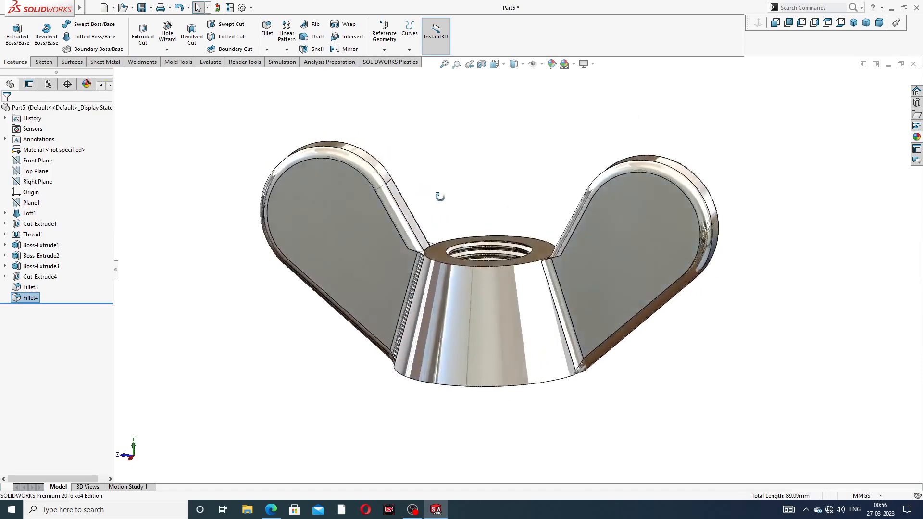
Start a 0.5 mm fillet on the two short curved edges atop the left wing's joint with the body
scroll(430, 252, down, 5)
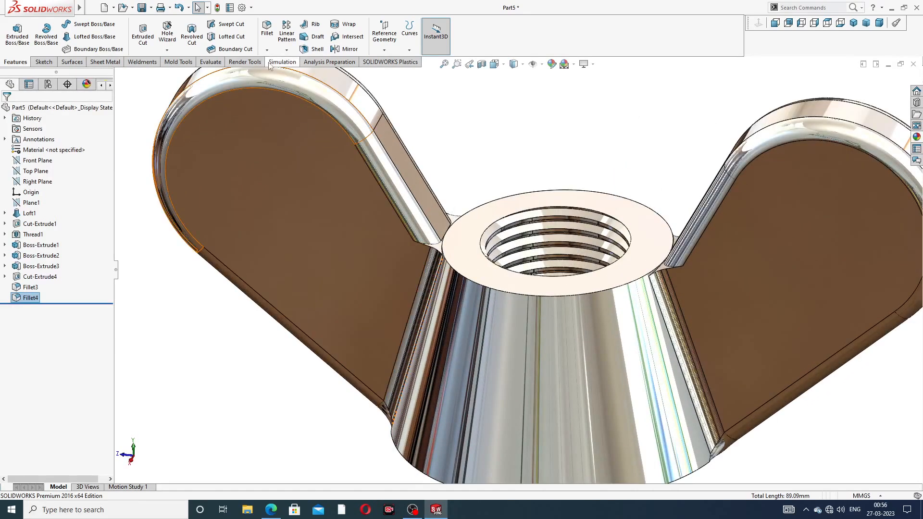
click(266, 30)
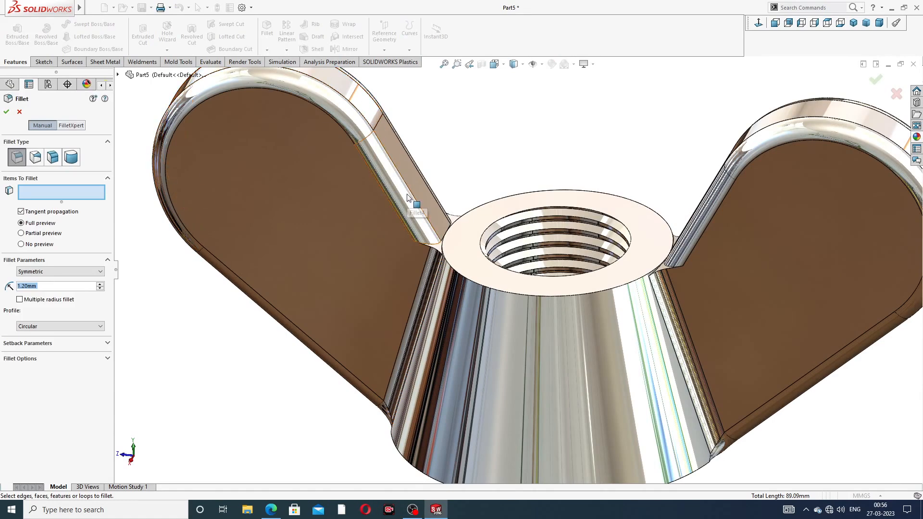
text(0.5)
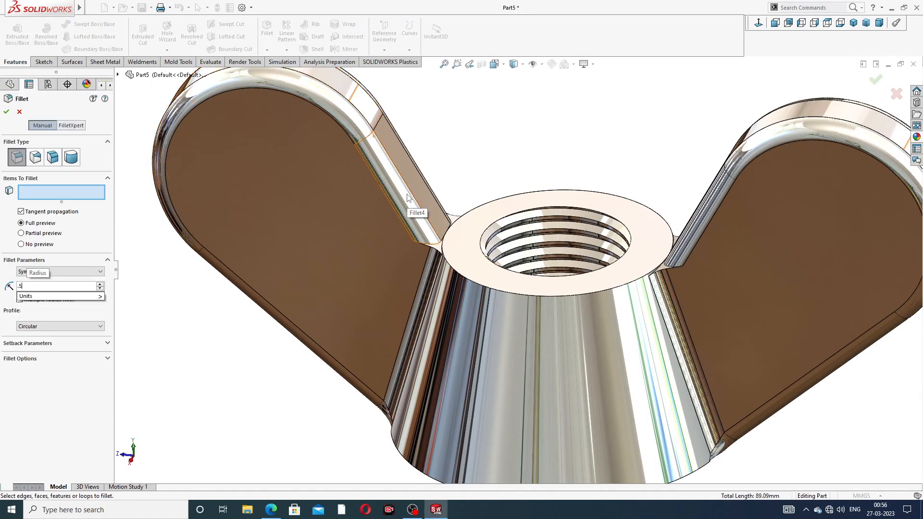
key(Return)
scroll(446, 276, down, 5)
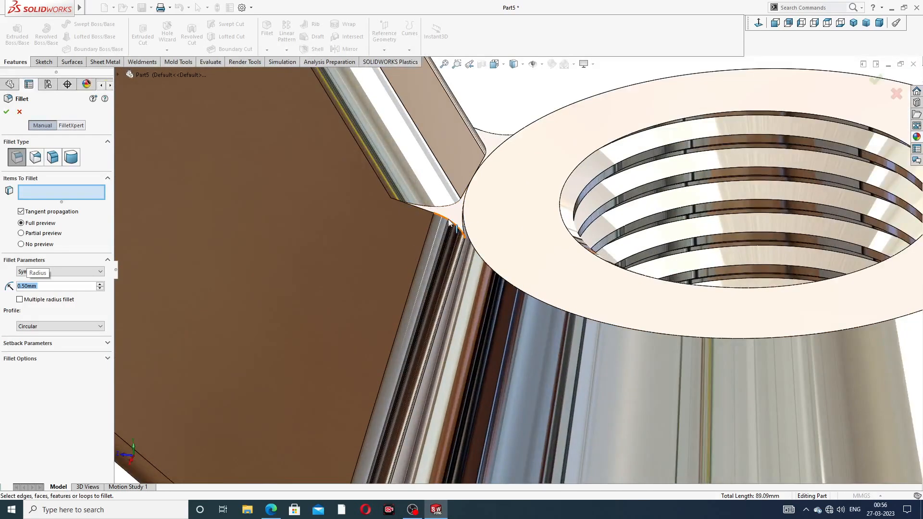
click(449, 222)
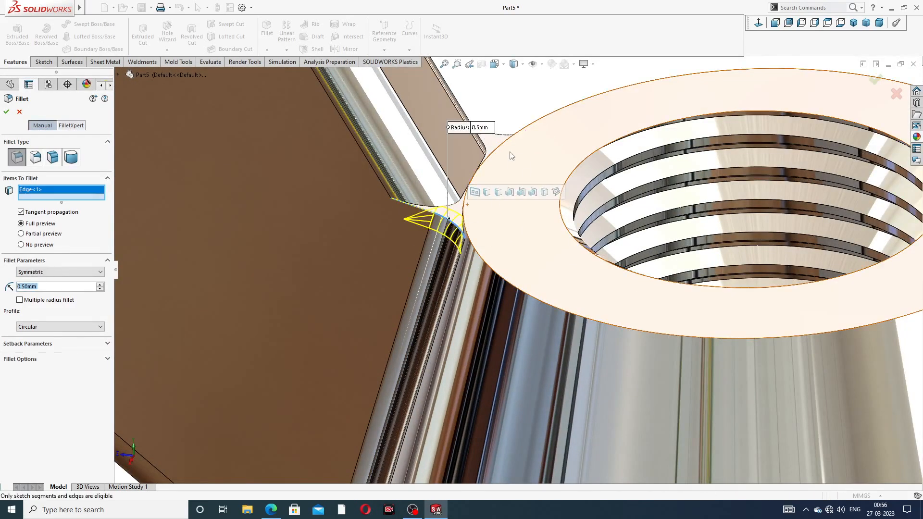
click(500, 138)
Add the two matching short edges atop the right wing's joint and apply the fillet
scroll(597, 301, up, 3)
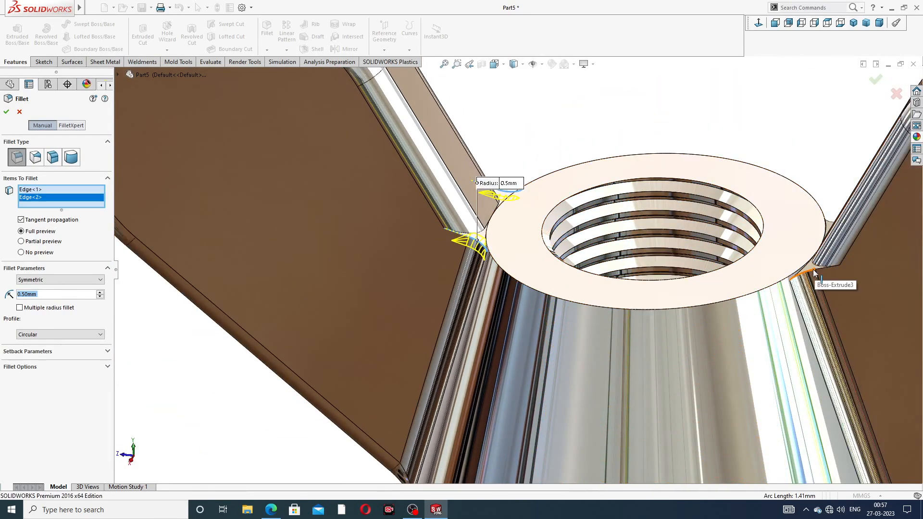
click(830, 235)
scroll(798, 233, down, 4)
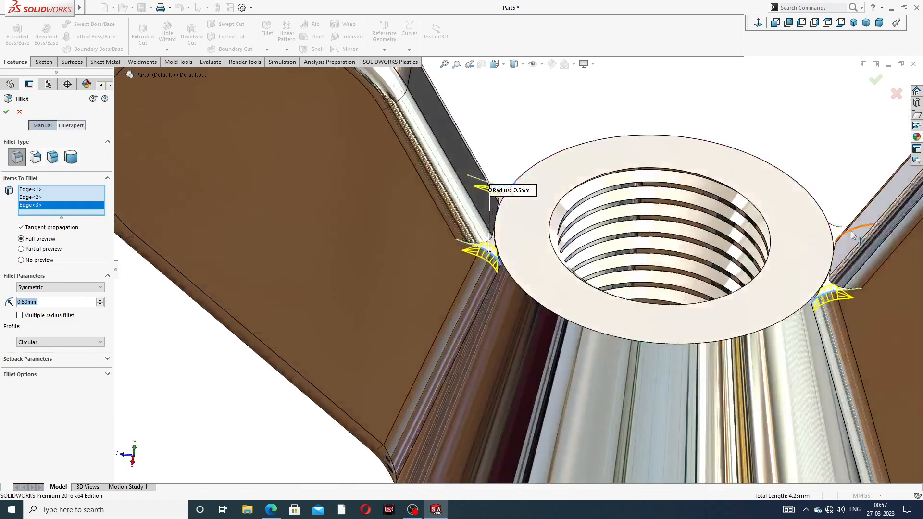
click(769, 233)
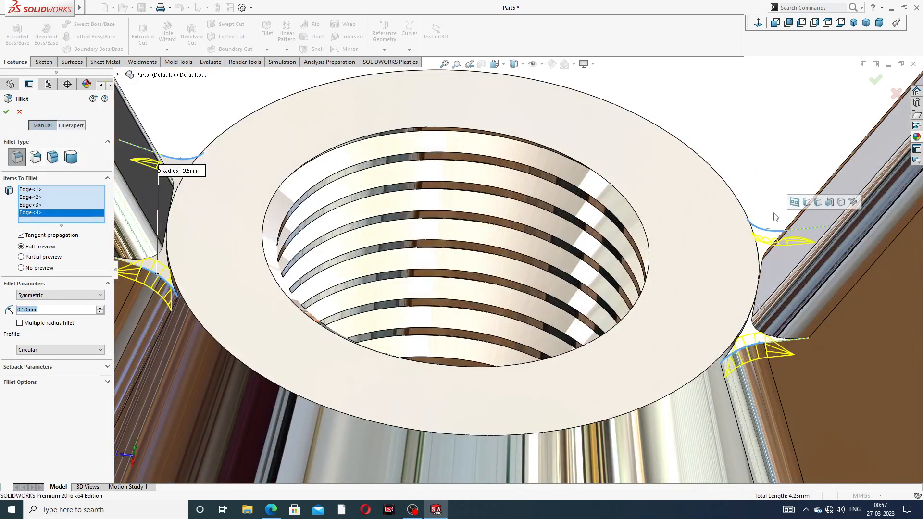
scroll(776, 218, up, 4)
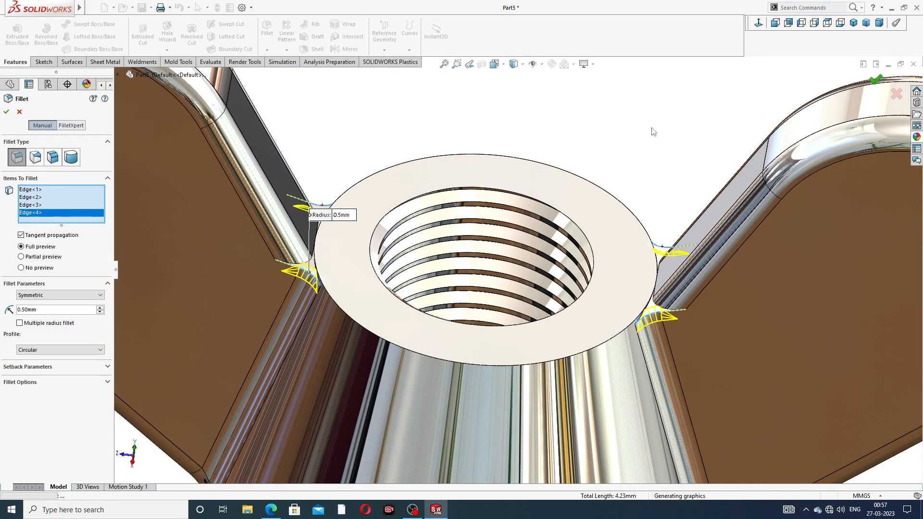
key(Return)
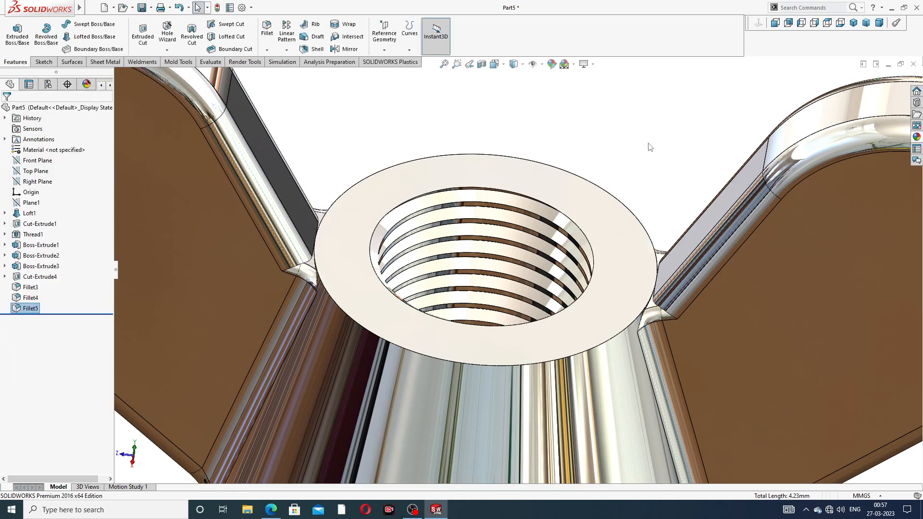
Inspect the whole wing nut from below and above, and open its dimensioned drawing PDF in the browser for comparison
key(f)
middle_drag(497, 270, 480, 283)
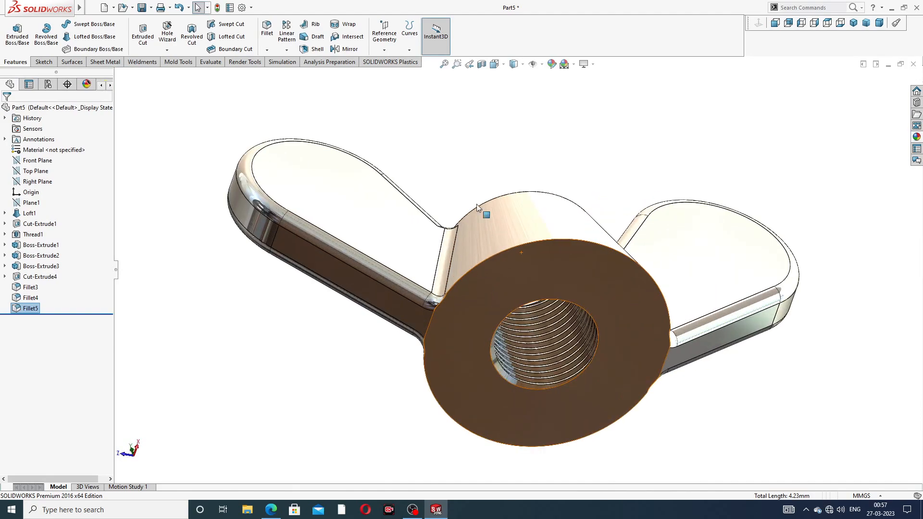
middle_drag(486, 169, 474, 294)
middle_drag(521, 231, 534, 321)
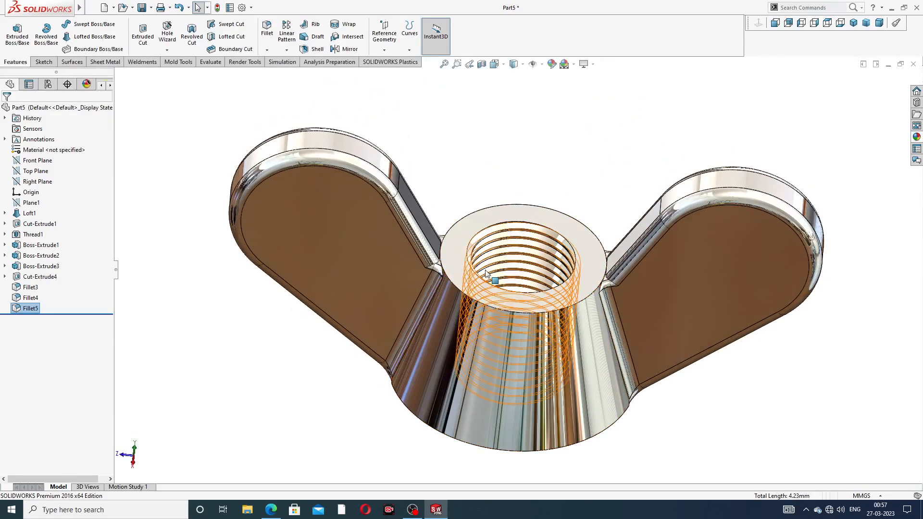
click(271, 509)
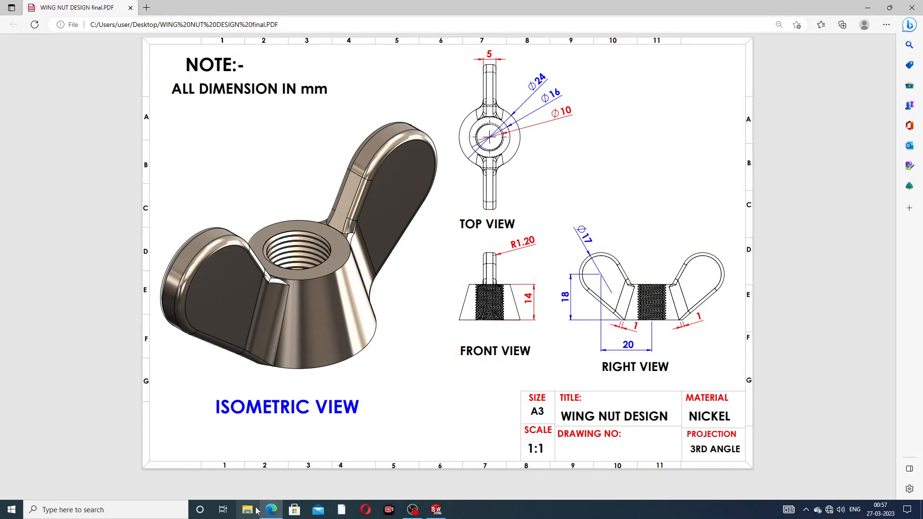
Return to SOLIDWORKS and review the wing nut from the front and in the isometric view
key(alt+Tab)
middle_drag(537, 324, 548, 288)
scroll(548, 288, down, 2)
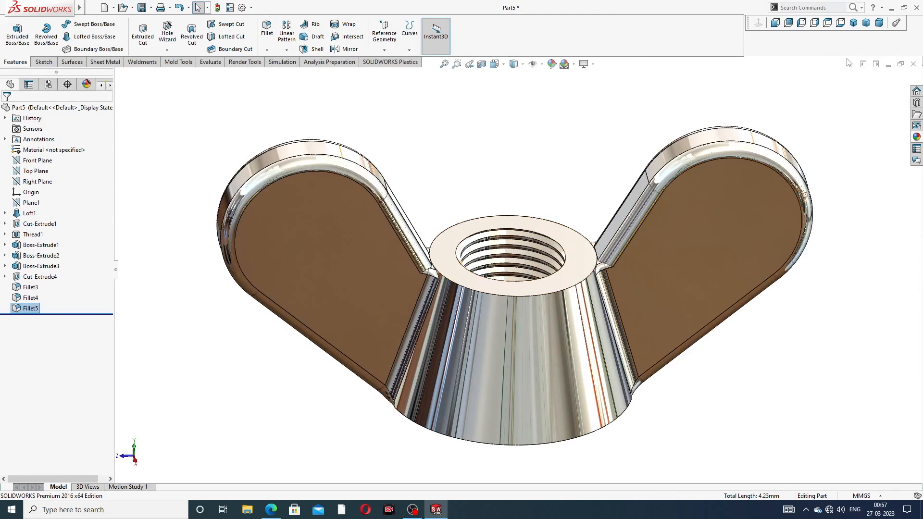
click(853, 24)
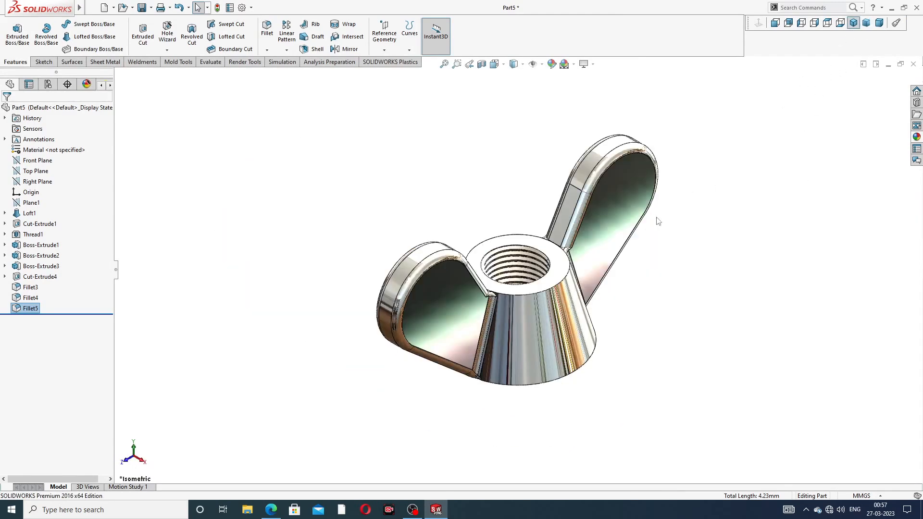
middle_drag(572, 332, 515, 323)
scroll(520, 312, down, 2)
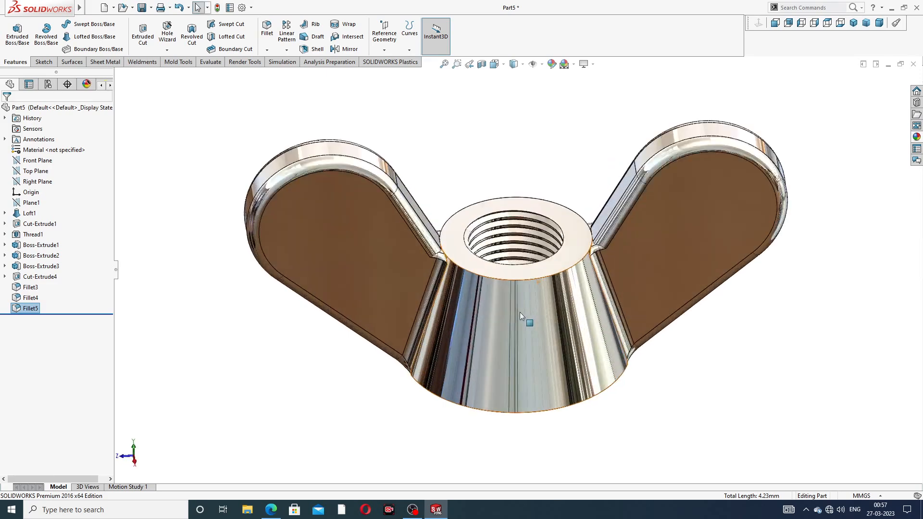
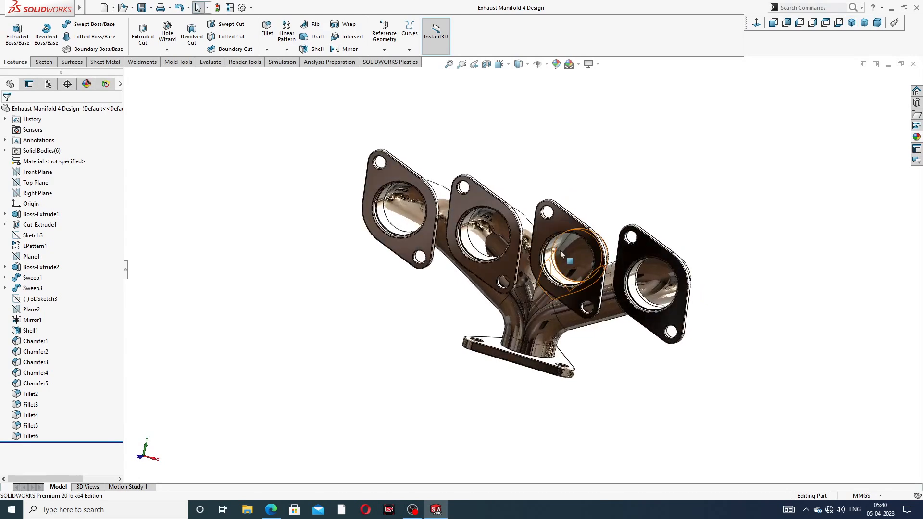
Examine the finished exhaust manifold model from the flange side, the outlet side and around the pipes
scroll(570, 269, down, 2)
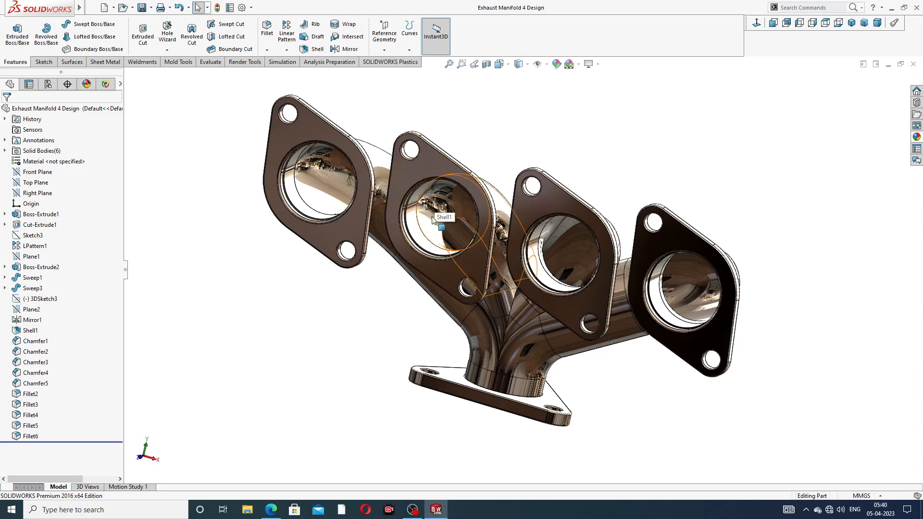
middle_drag(446, 227, 545, 140)
scroll(557, 228, up, 4)
middle_drag(519, 269, 597, 180)
scroll(508, 252, down, 4)
scroll(530, 255, up, 4)
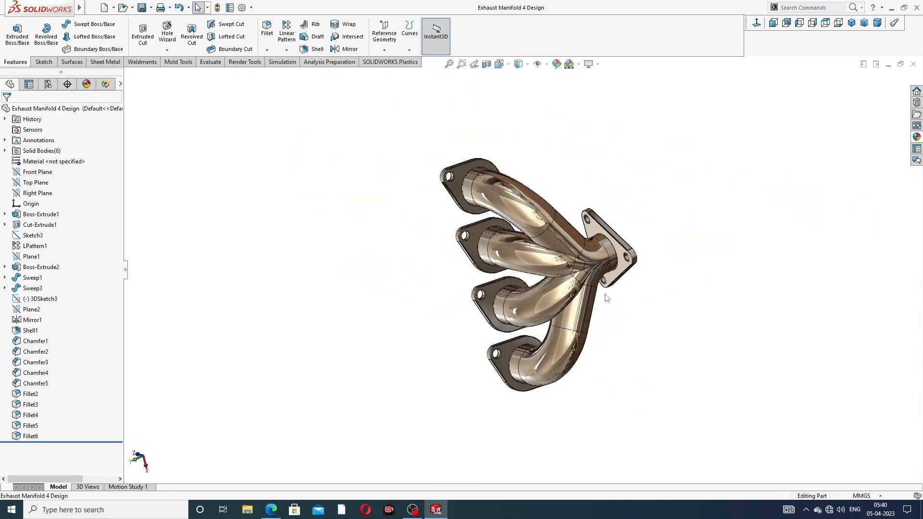
middle_drag(619, 288, 702, 227)
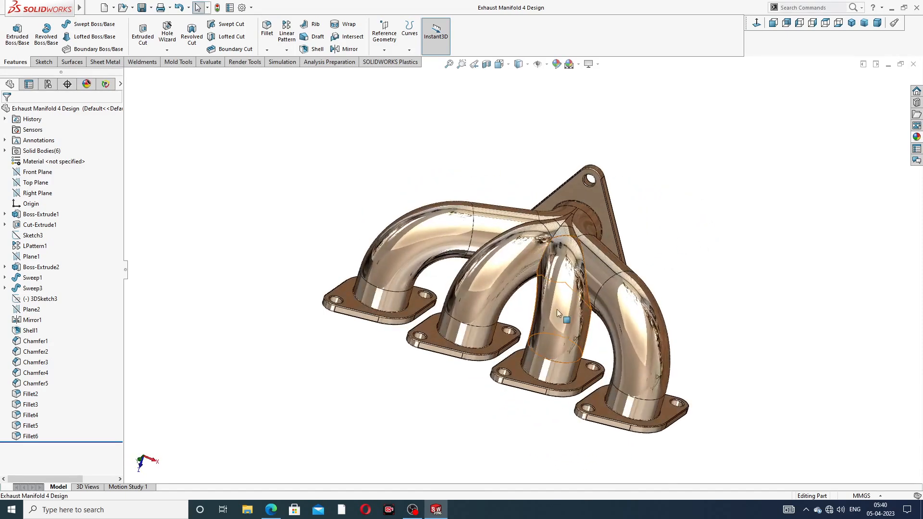
scroll(548, 314, down, 3)
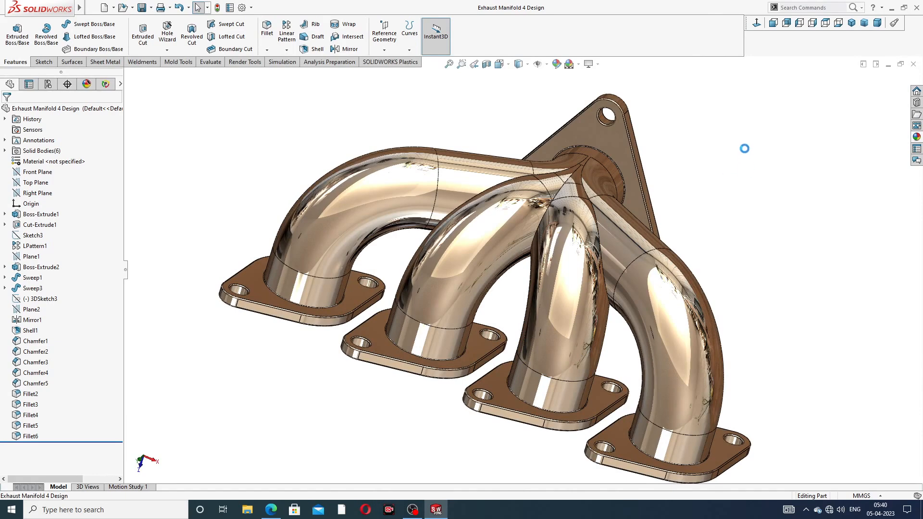
Close the finished exhaust manifold model and create a new part document
click(912, 64)
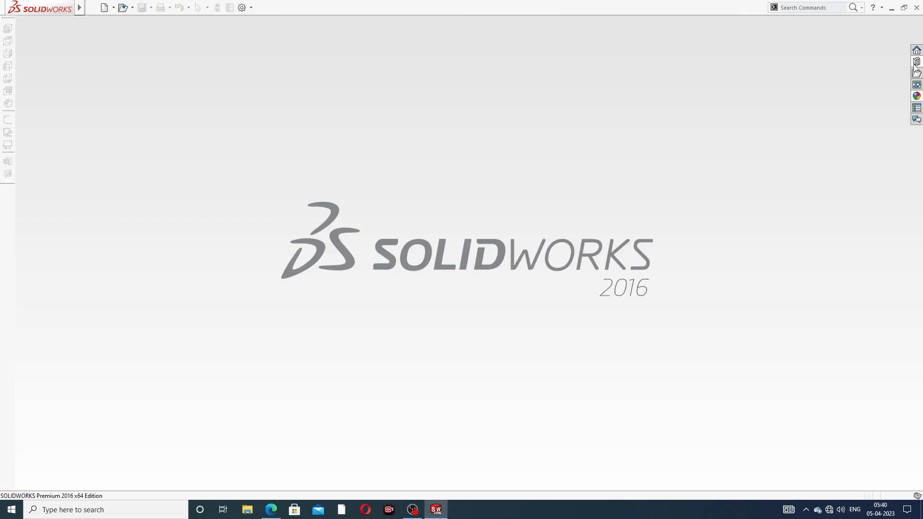
click(104, 8)
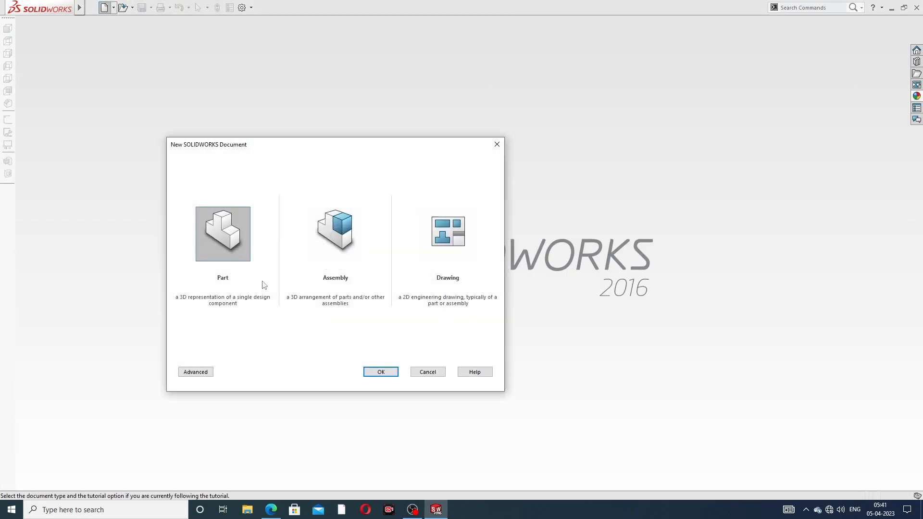
click(378, 371)
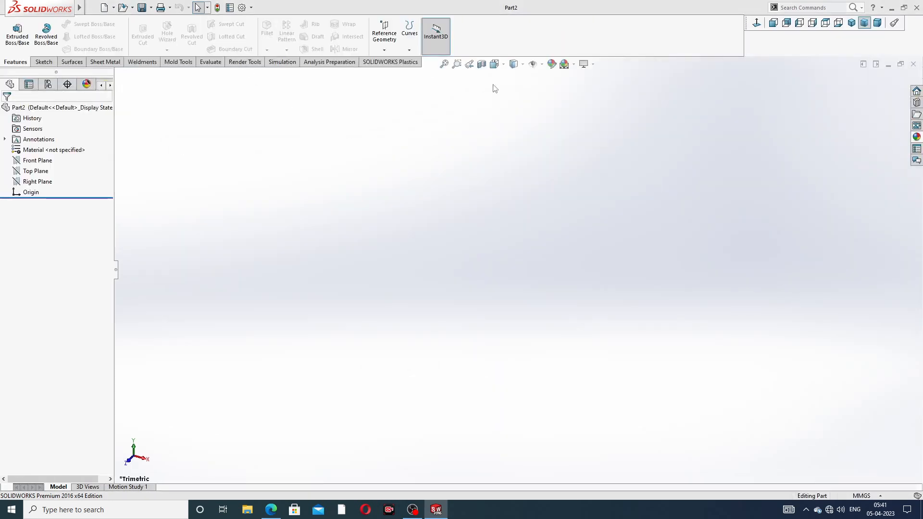
Apply a plain white scene and raise both the shaded and wireframe image quality resolutions of the document to the highest setting
click(574, 64)
click(596, 27)
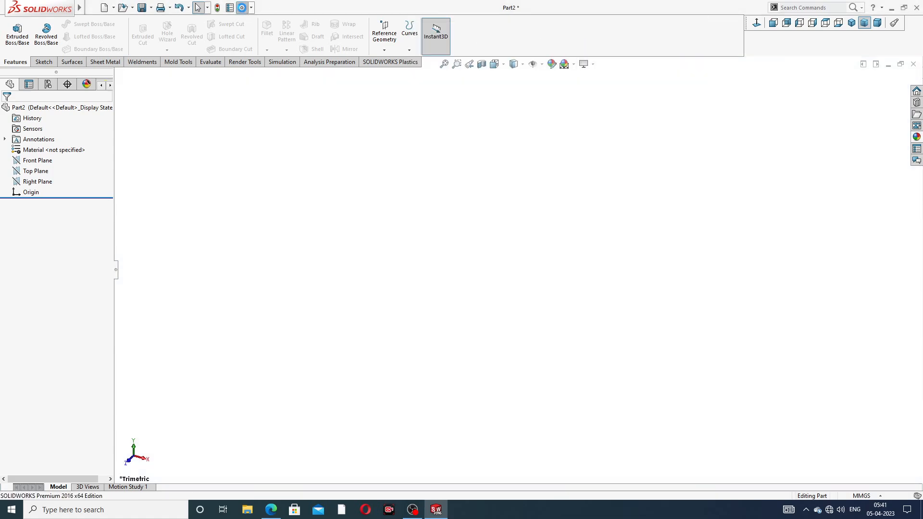
click(242, 8)
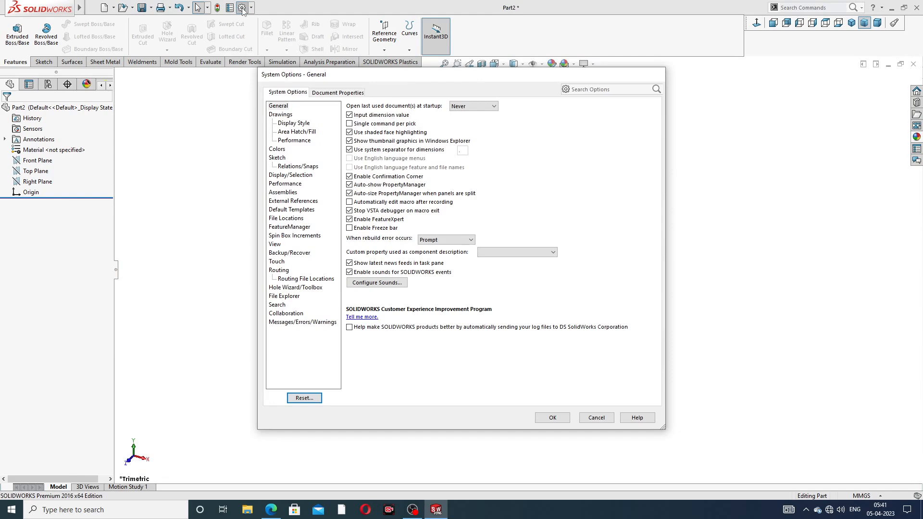
click(347, 93)
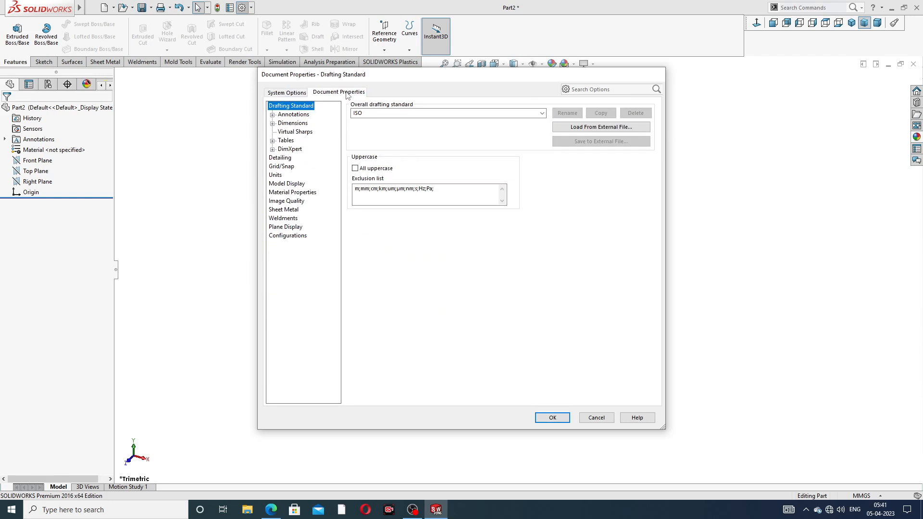
click(289, 202)
drag(433, 125, 550, 138)
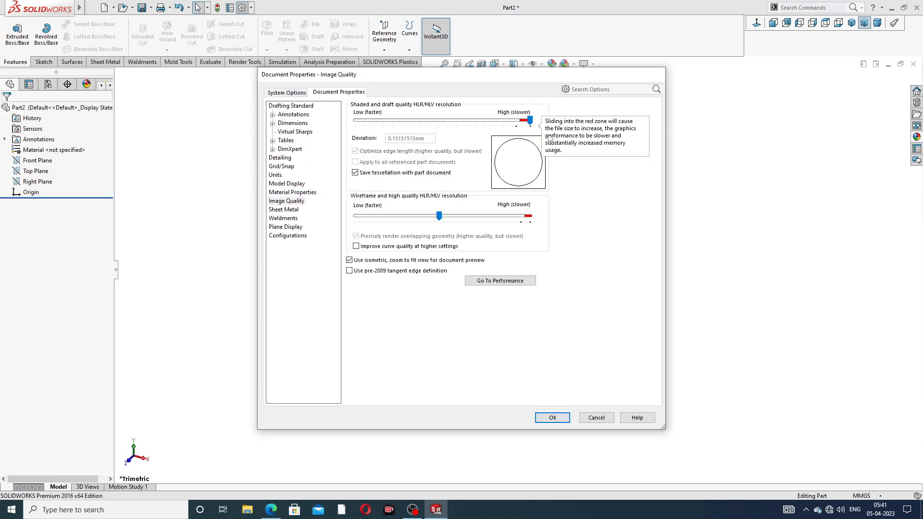
drag(440, 217, 526, 217)
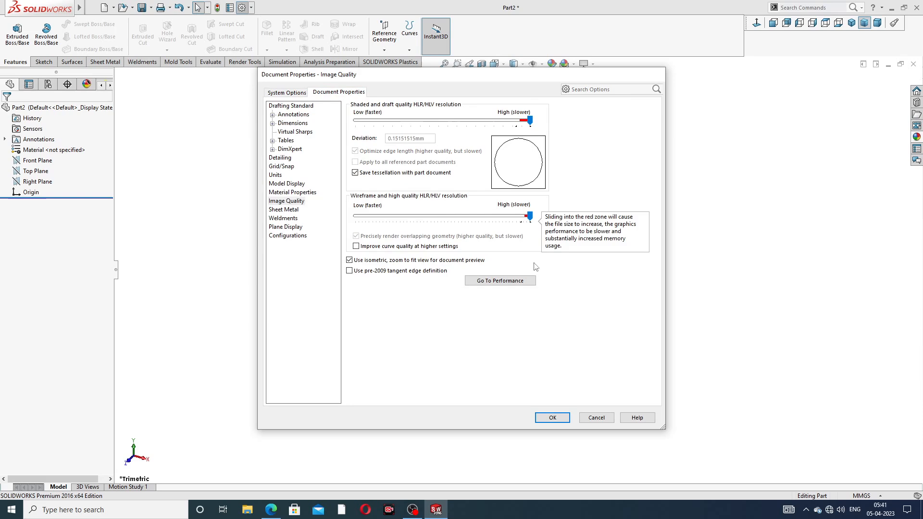
click(553, 418)
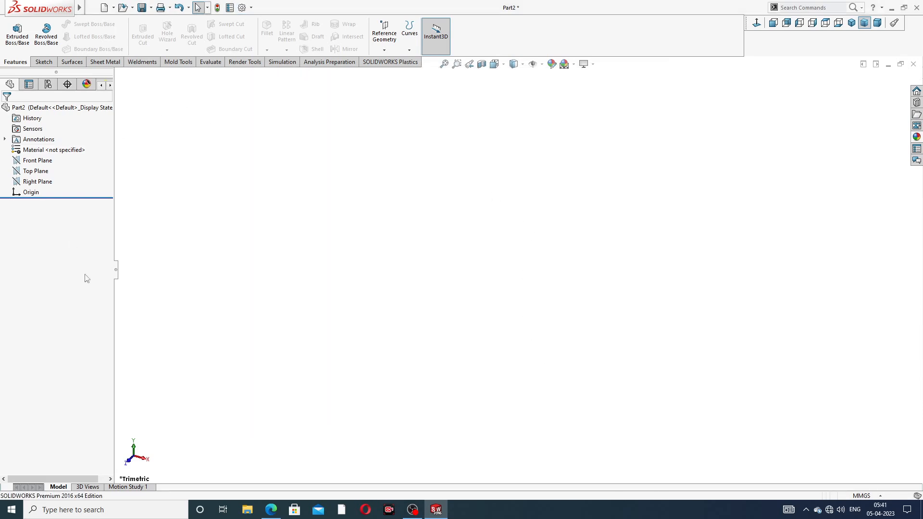
Consult the exhaust manifold PDF drawing in the browser, and sketch a vertical centerline through the origin on the Front Plane of the part
click(271, 509)
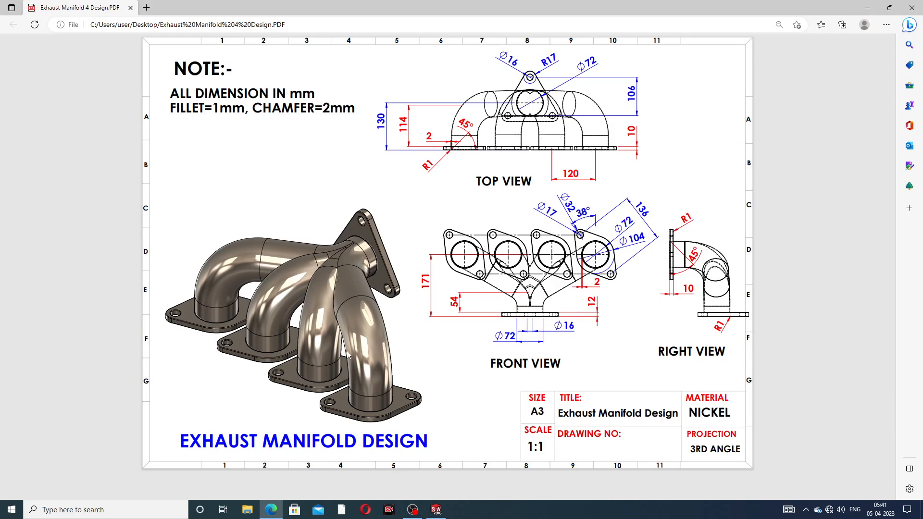
click(270, 508)
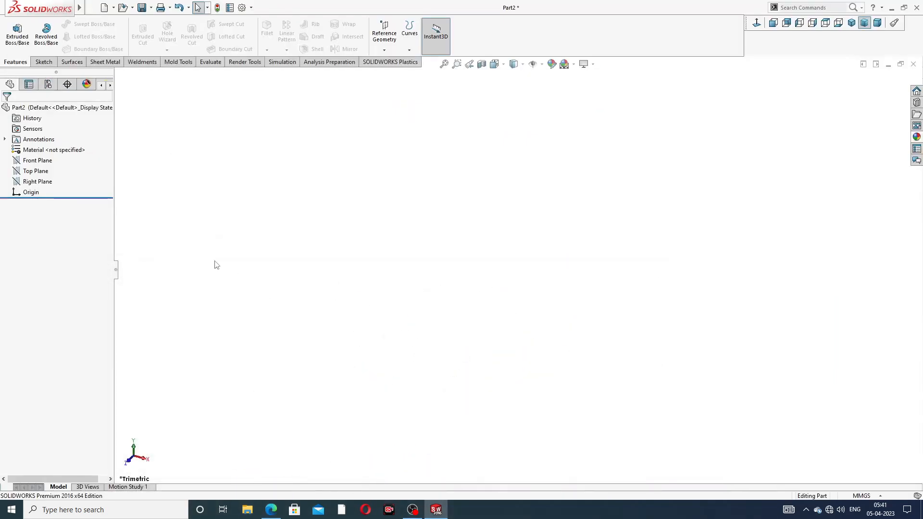
click(46, 163)
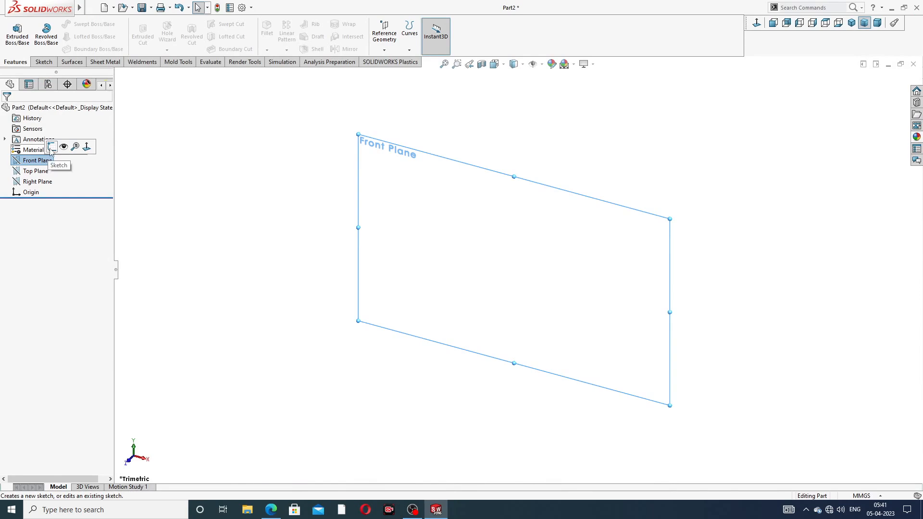
click(72, 145)
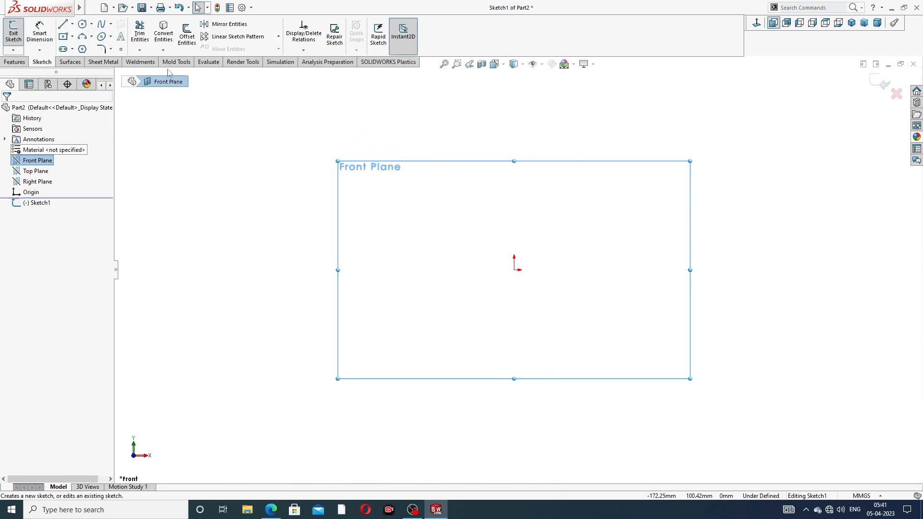
click(73, 24)
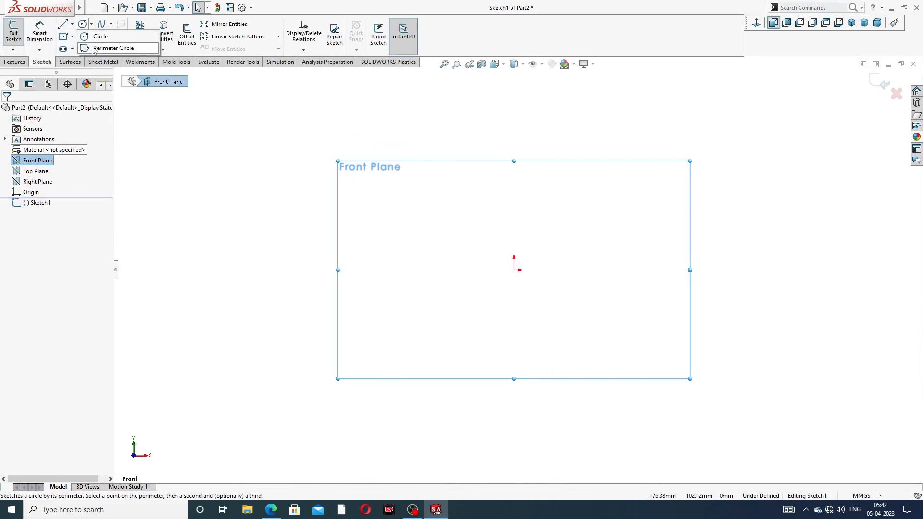
click(87, 48)
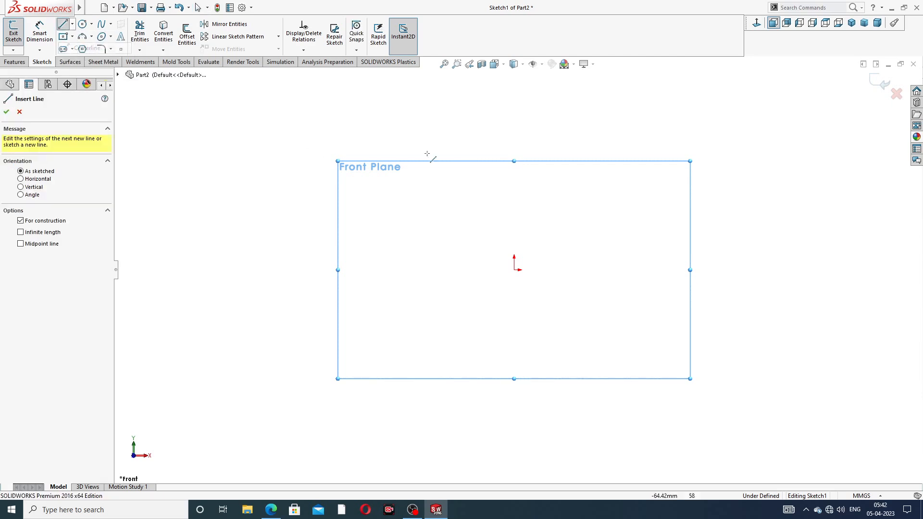
click(512, 116)
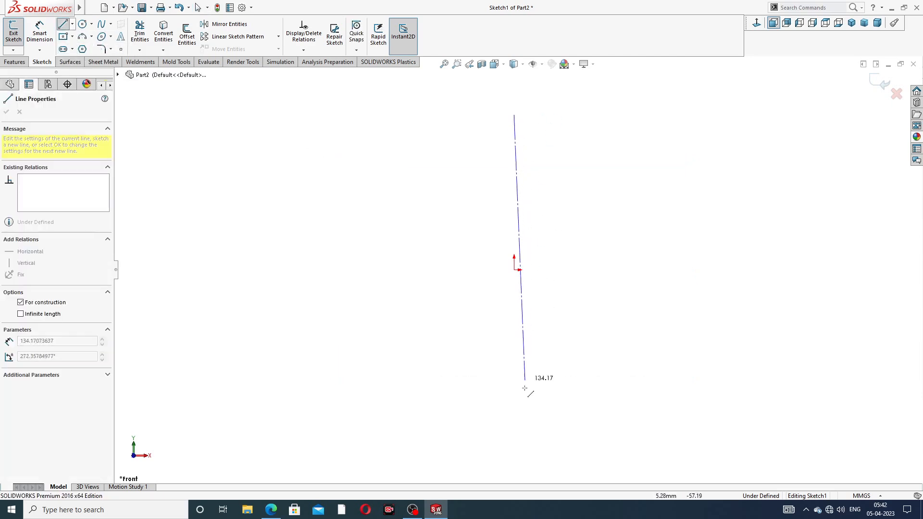
click(513, 421)
right_click(570, 278)
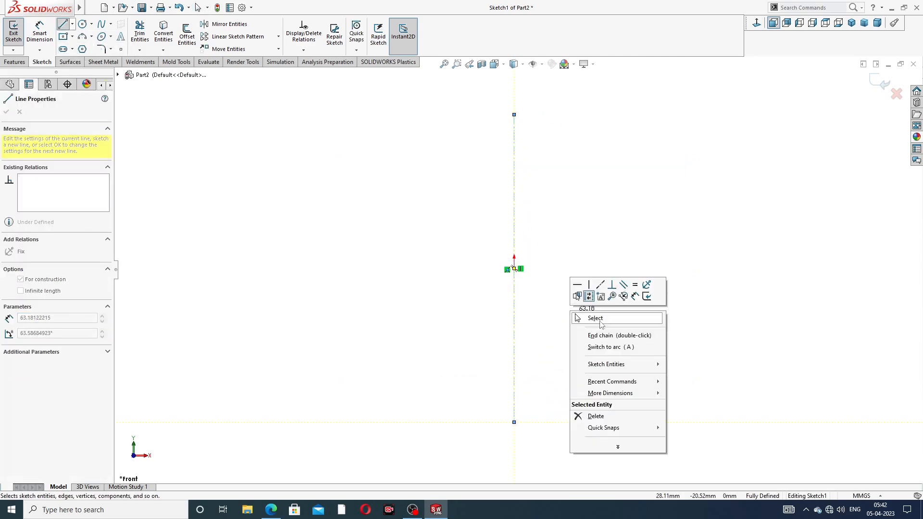
click(602, 323)
key(z)
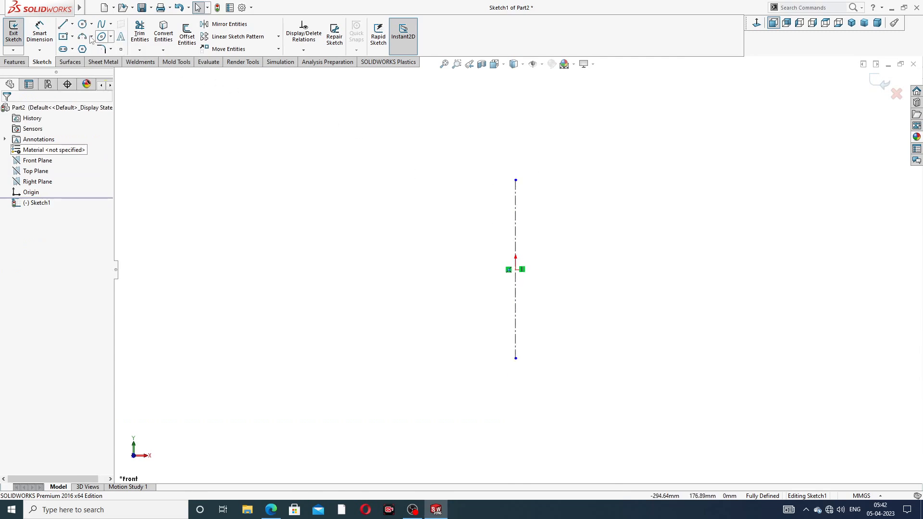
Sketch a slanted centerline about 188 mm long, falling from upper left to lower right across the vertical centerline just below the origin
click(72, 24)
click(87, 48)
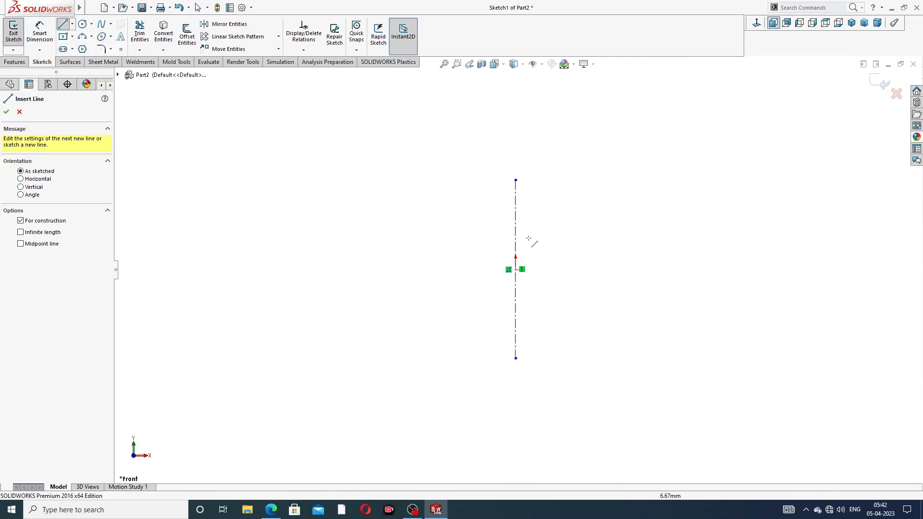
click(423, 221)
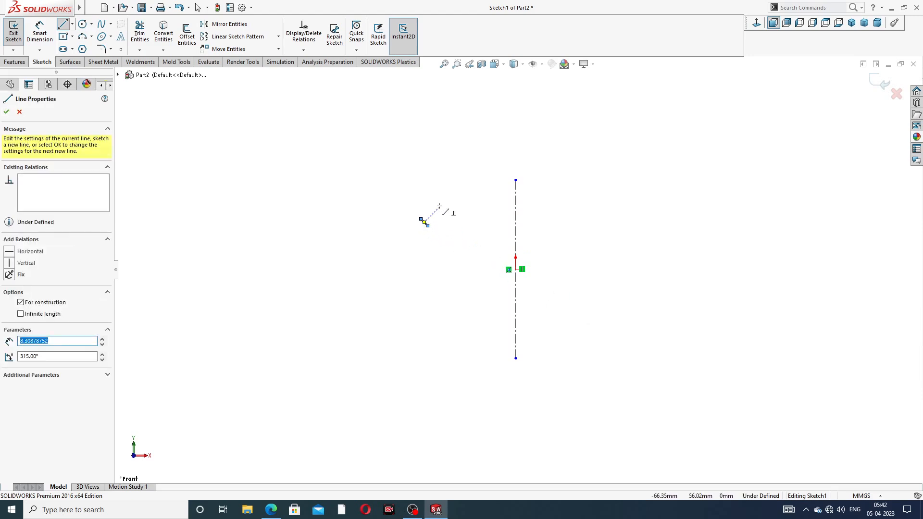
right_click(439, 205)
click(458, 213)
drag(428, 225, 603, 340)
click(562, 278)
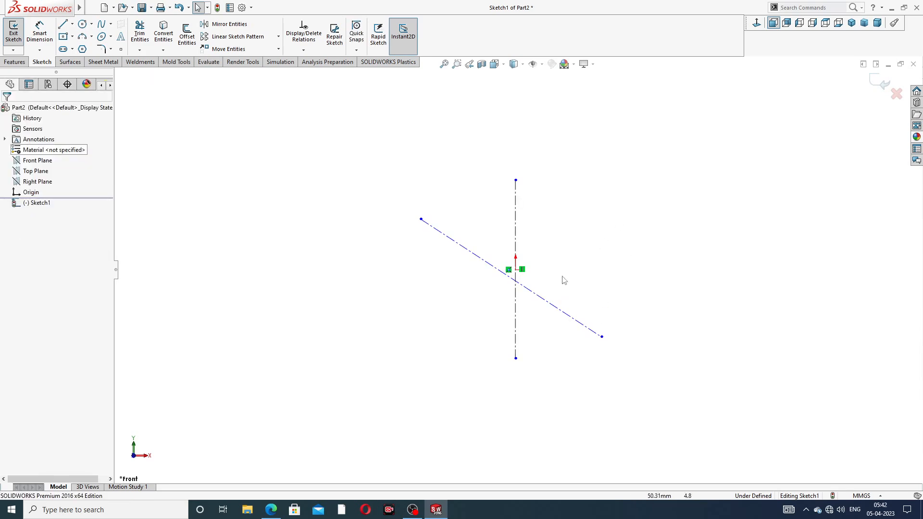
Constrain the slanted centerline to the origin with Coincident and Midpoint relations
scroll(520, 310, down, 2)
click(495, 259)
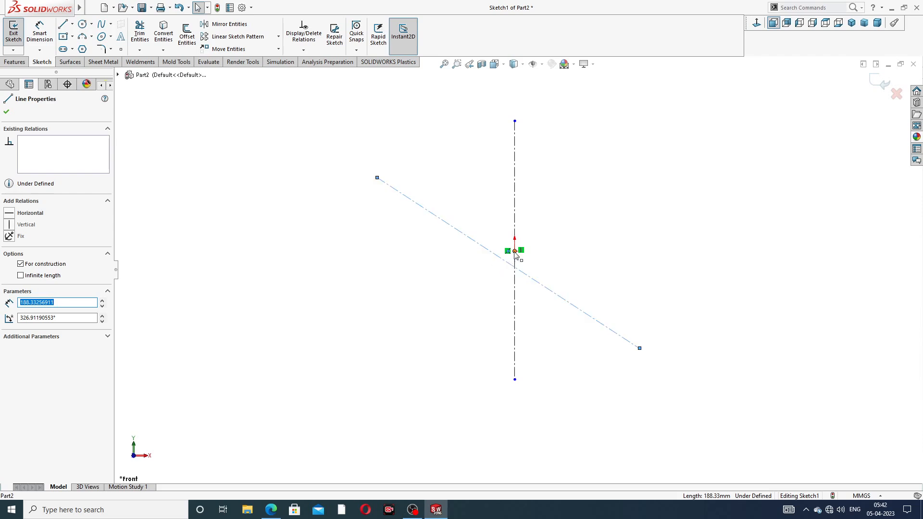
ctrl+click(514, 252)
click(553, 212)
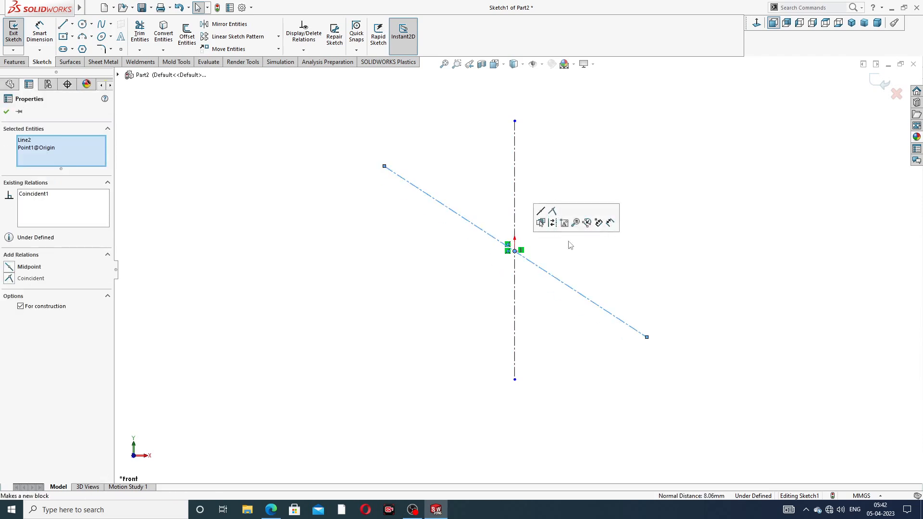
click(570, 260)
click(480, 230)
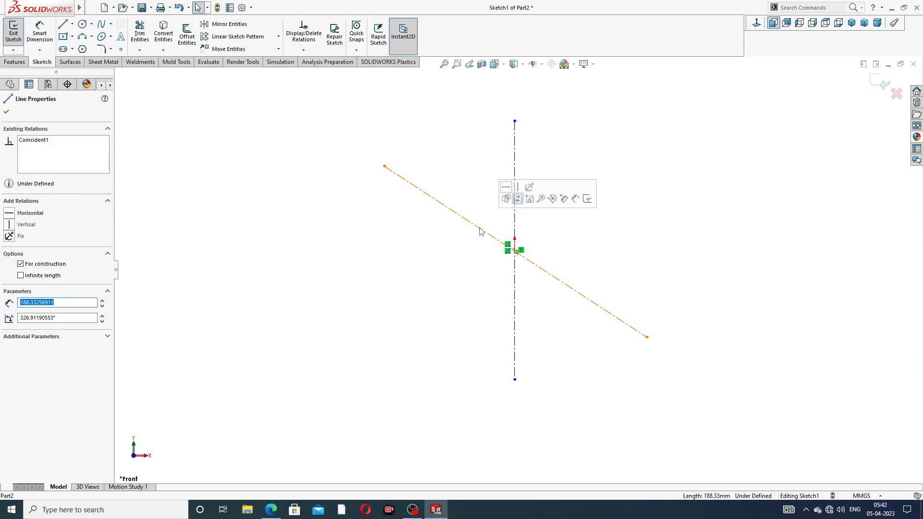
ctrl+click(514, 251)
click(541, 220)
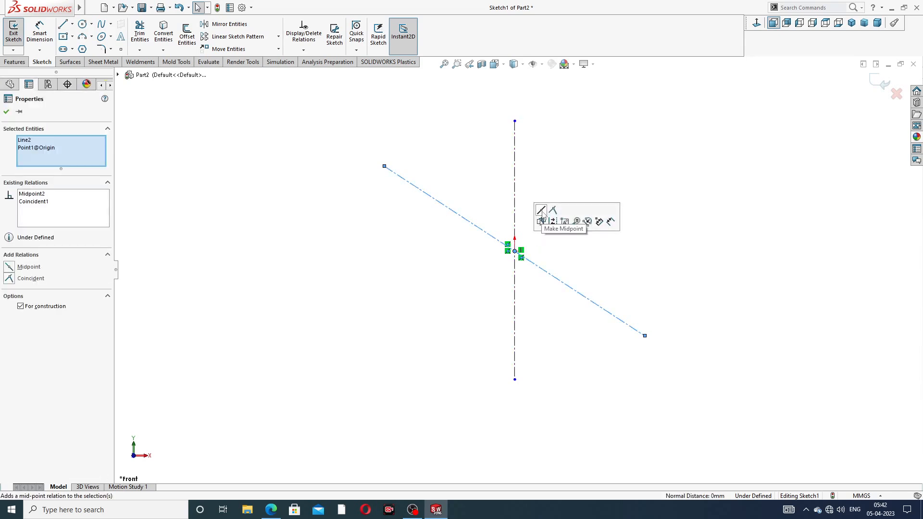
click(562, 217)
Dimension the angle between the slanted and vertical centerlines above the origin as 38 degrees
scroll(569, 229, down, 3)
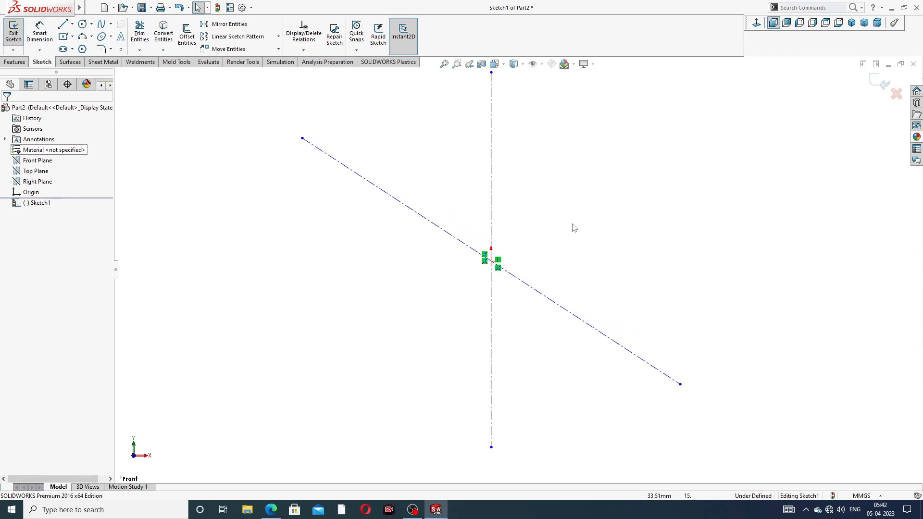
scroll(573, 224, up, 2)
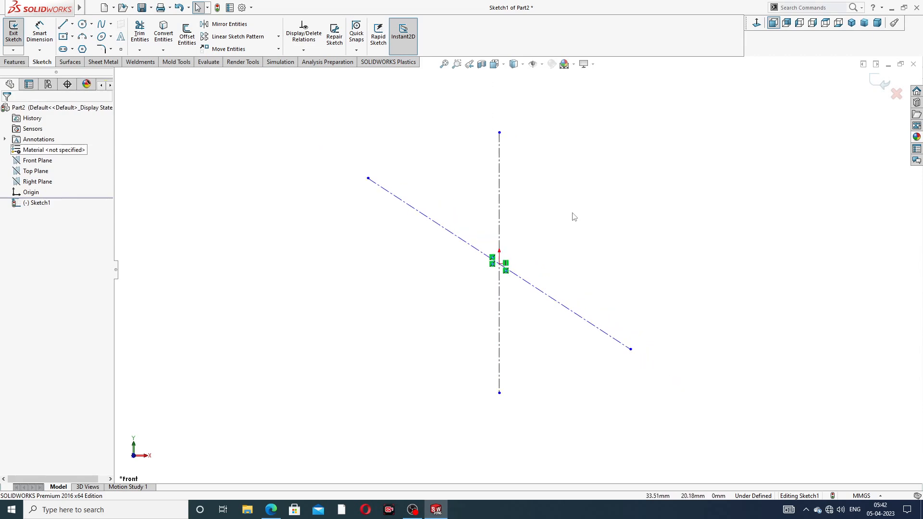
click(42, 40)
click(471, 246)
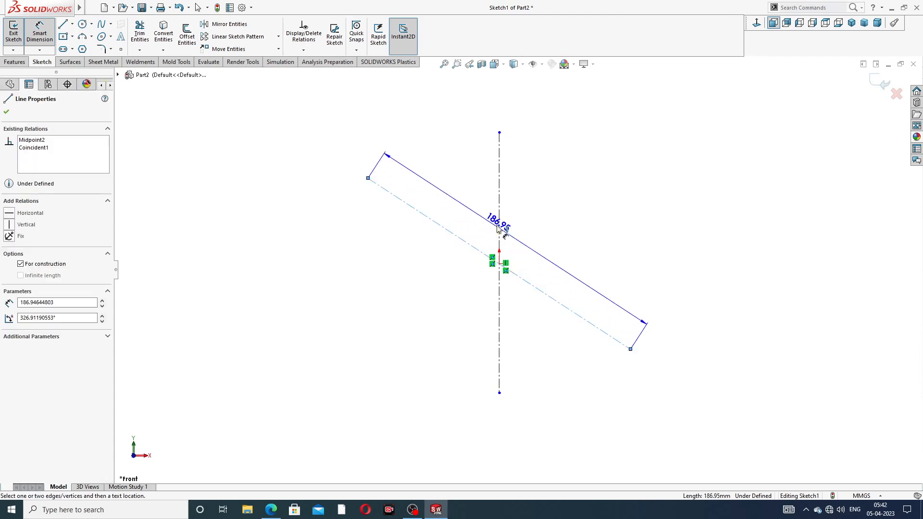
click(499, 219)
click(473, 211)
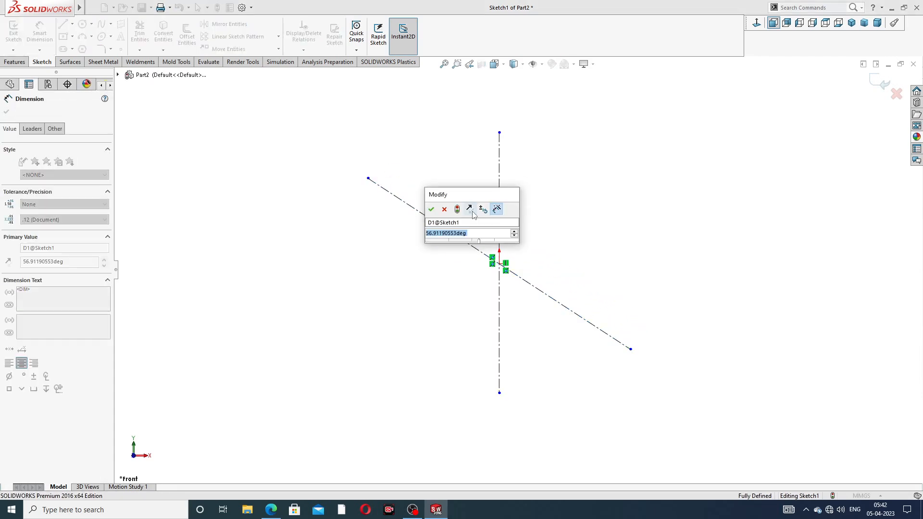
text(38)
key(Return)
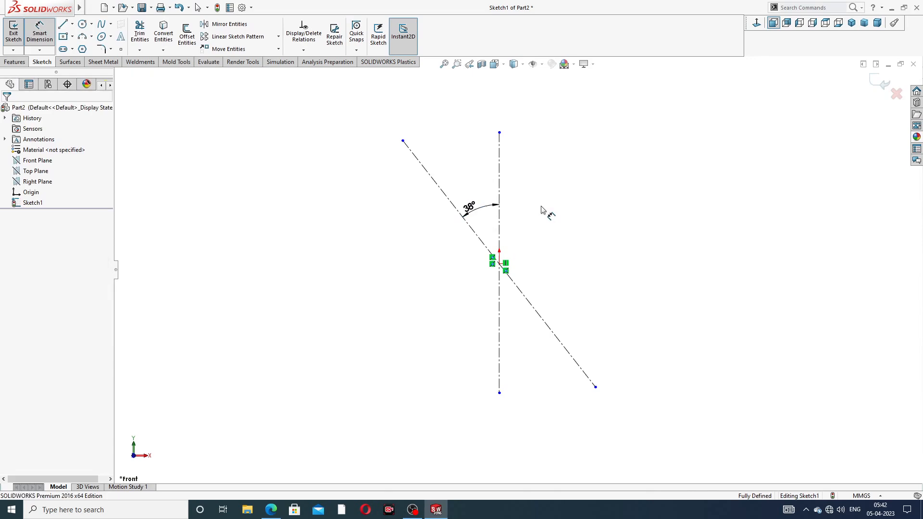
right_click(566, 152)
click(583, 143)
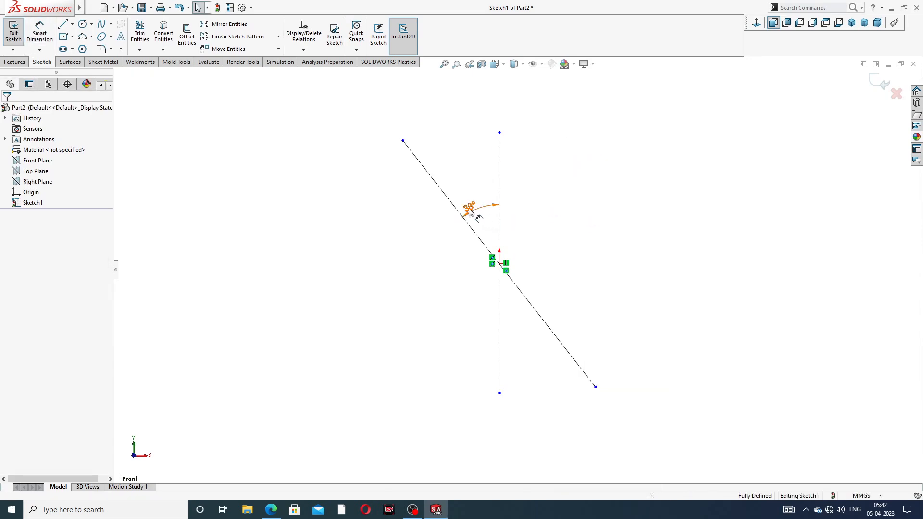
Move the 38° angle label upward and shorten the slanted centerline to about 165 mm by relocating its lower endpoint
drag(469, 209, 478, 205)
click(547, 190)
scroll(518, 211, up, 3)
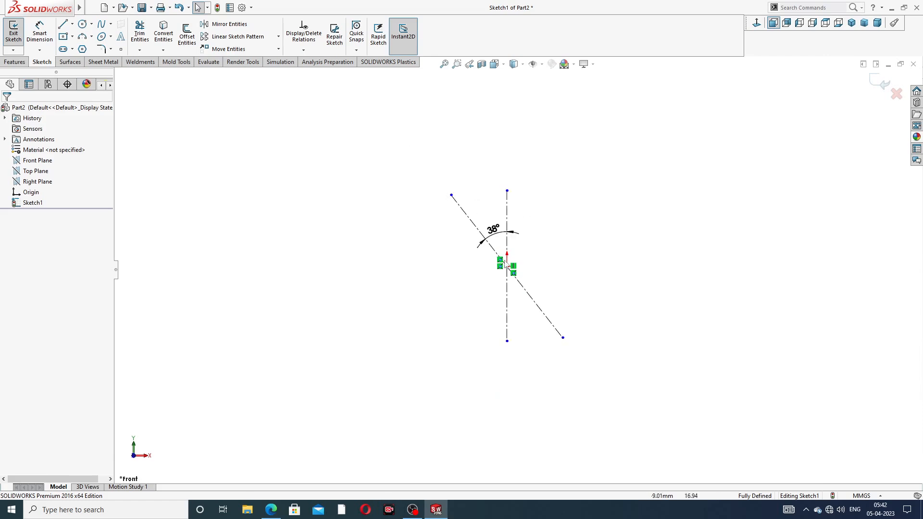
drag(562, 339, 556, 330)
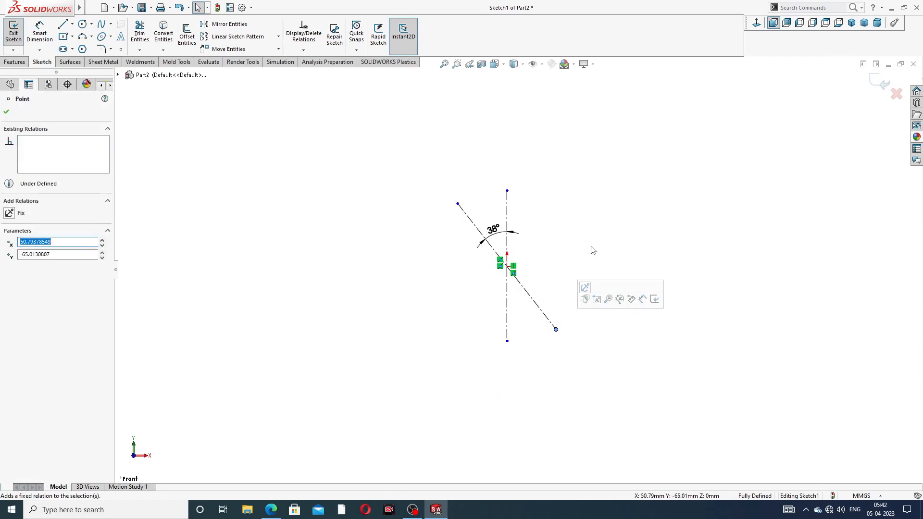
click(572, 208)
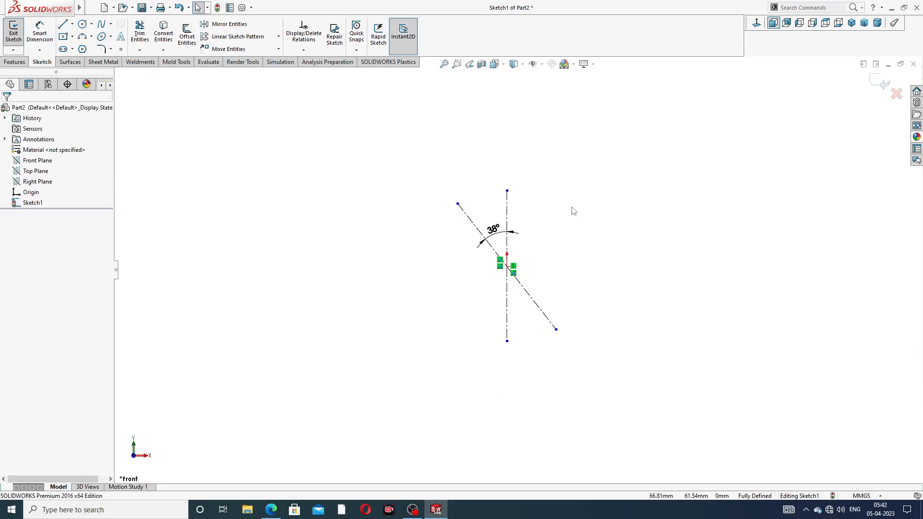
Sketch a circle of about 36.6 mm radius centered on the origin
click(82, 24)
scroll(495, 231, down, 2)
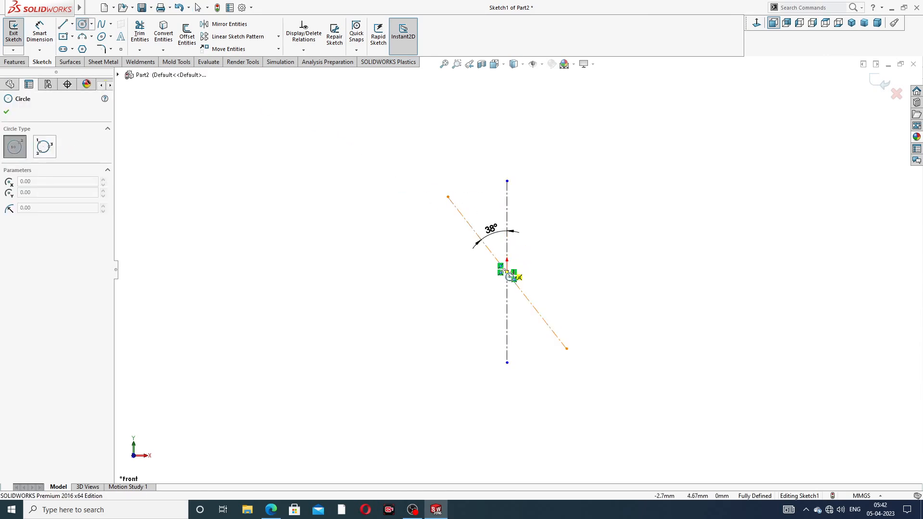
scroll(508, 271, down, 3)
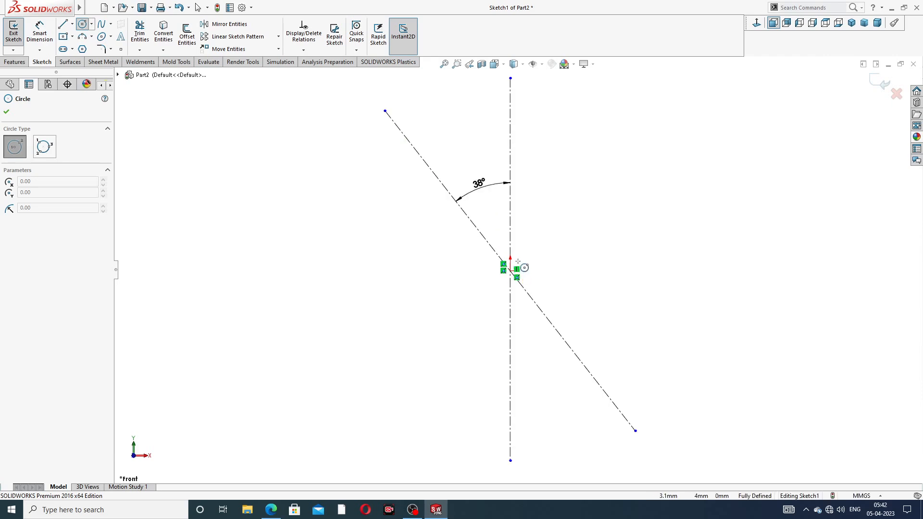
click(511, 270)
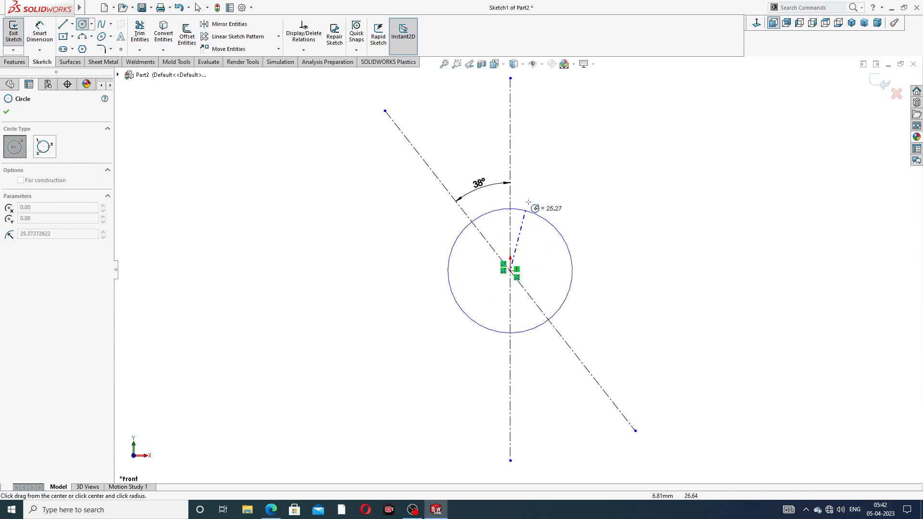
click(540, 185)
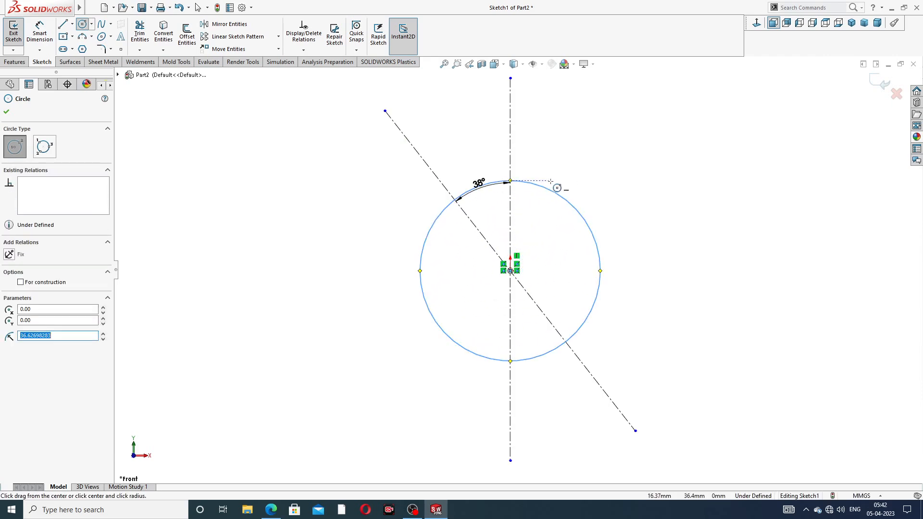
right_click(555, 189)
click(583, 188)
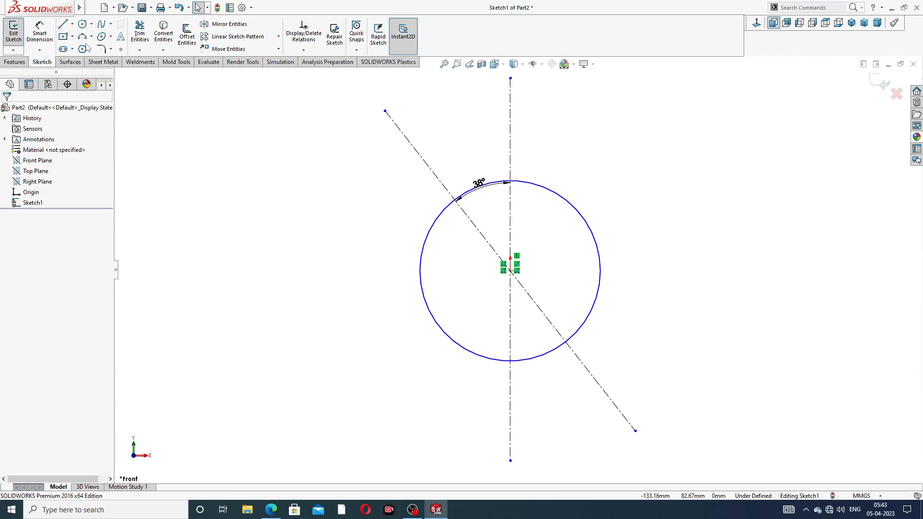
Sketch circles centered on the slanted centerline's ends, about 9.5 mm radius at the upper and 12.6 mm at the lower, and reposition the 38° label
click(82, 25)
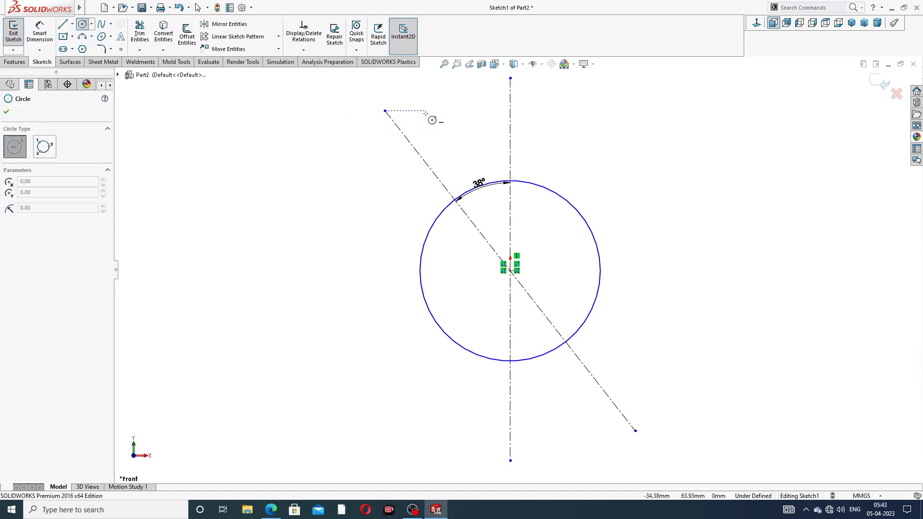
click(384, 111)
click(406, 122)
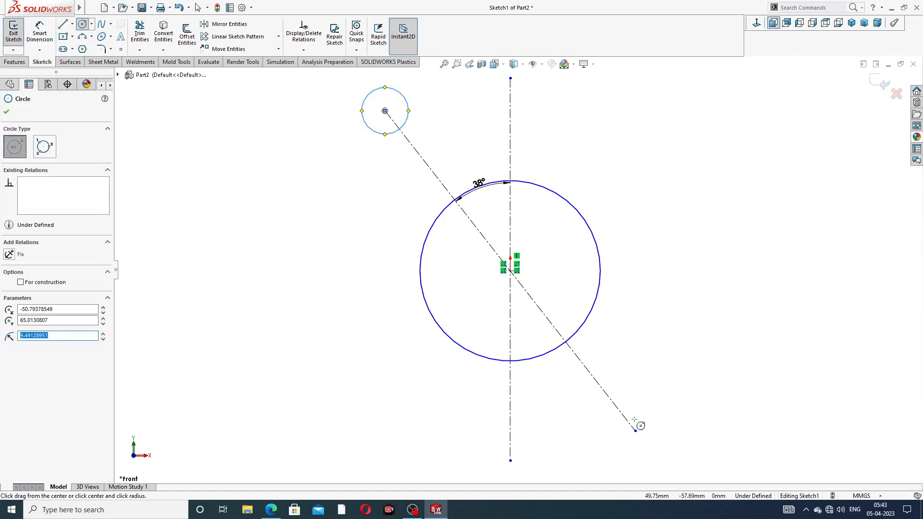
click(635, 431)
click(643, 401)
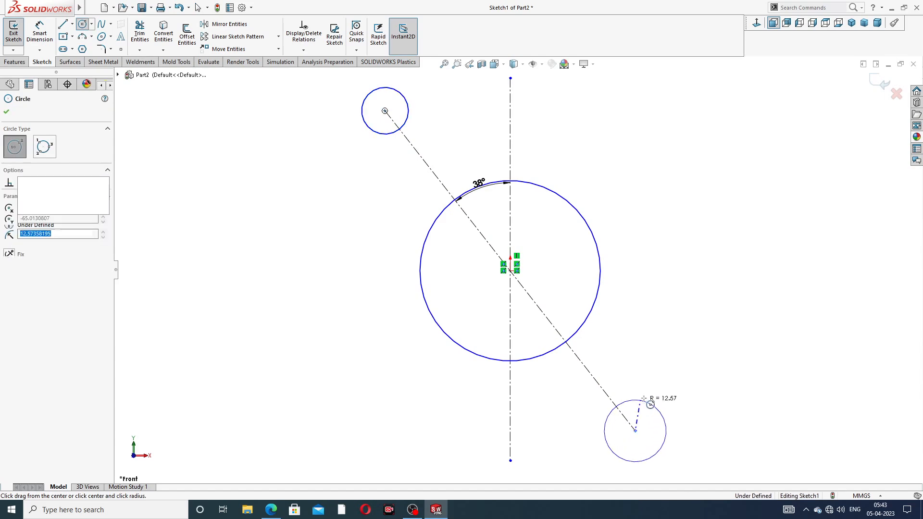
right_click(699, 113)
click(718, 139)
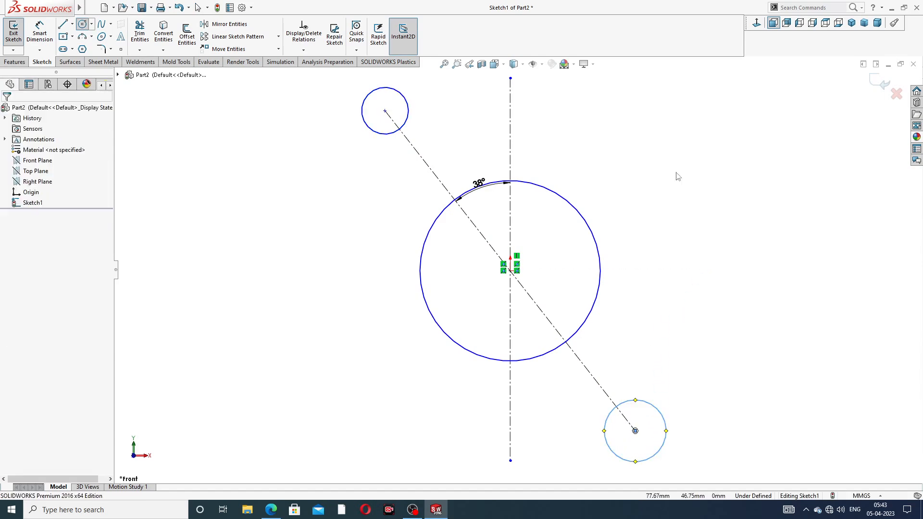
key(f)
drag(494, 217, 492, 200)
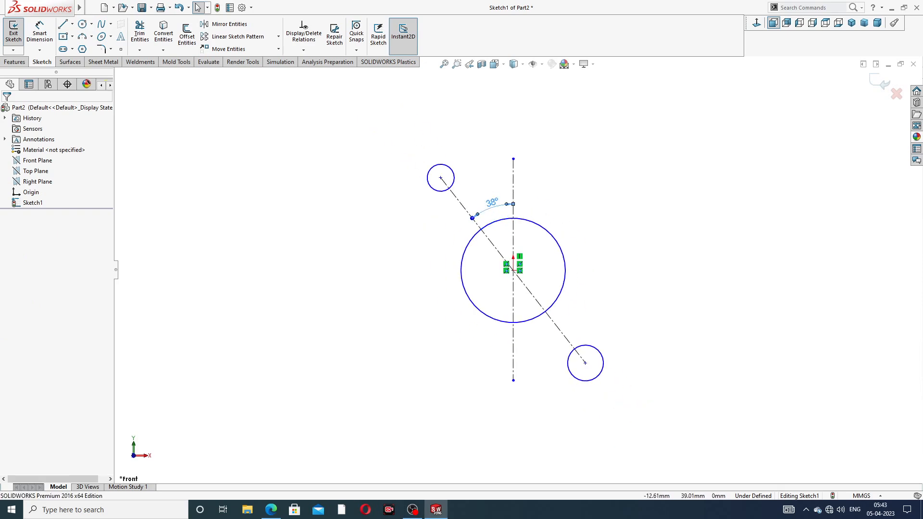
Sketch a line from the outer left side of the upper small circle, tangent to the left side of the large circle
click(62, 24)
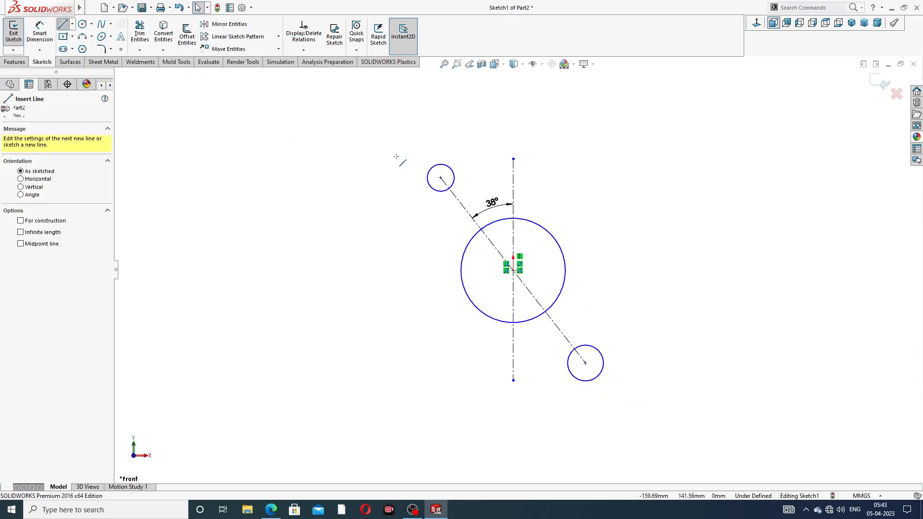
click(429, 182)
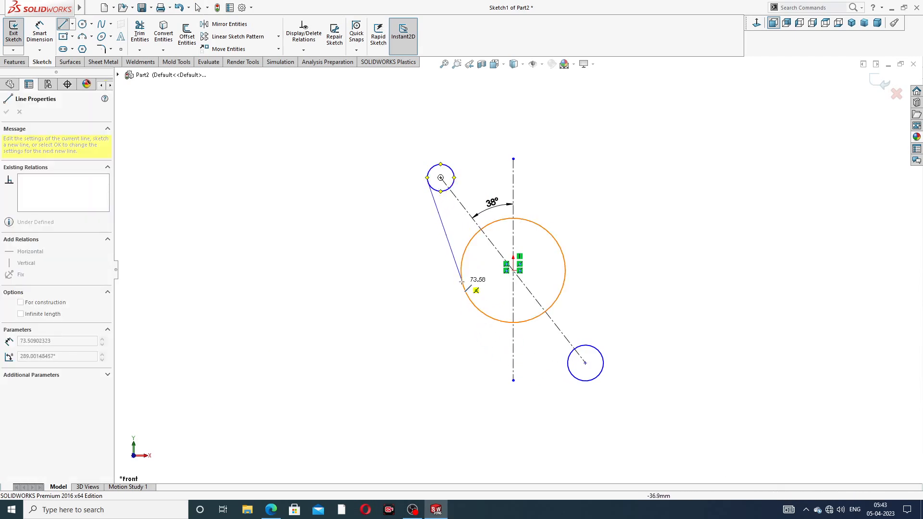
click(463, 288)
right_click(493, 142)
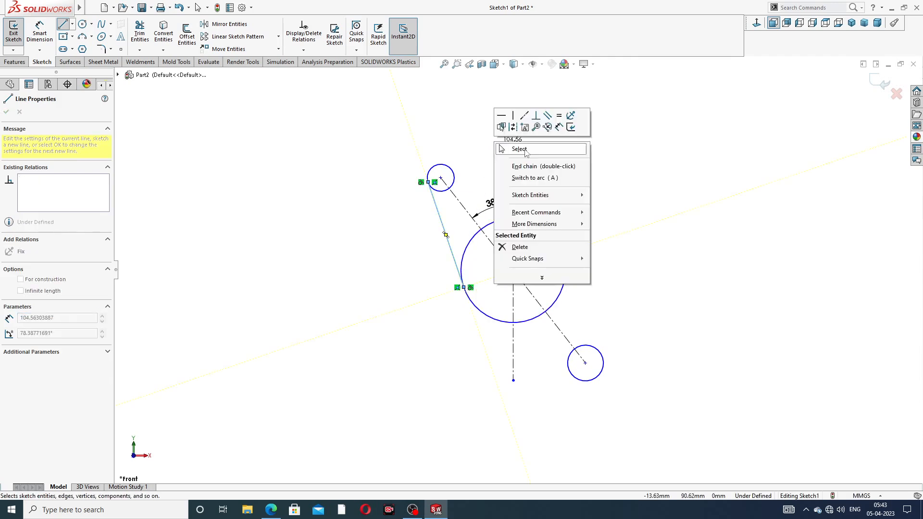
click(526, 152)
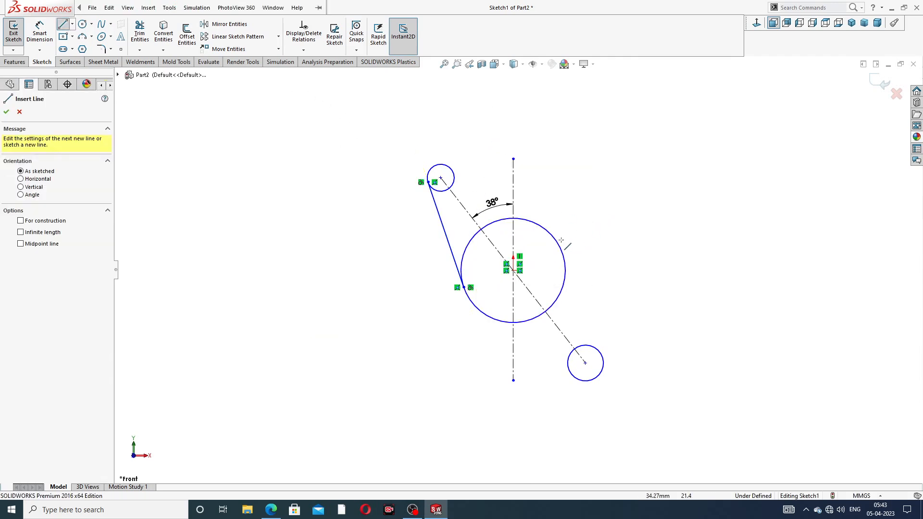
Sketch a line from the upper right of the upper small circle to the upper right of the large circle
scroll(567, 232, down, 2)
click(398, 141)
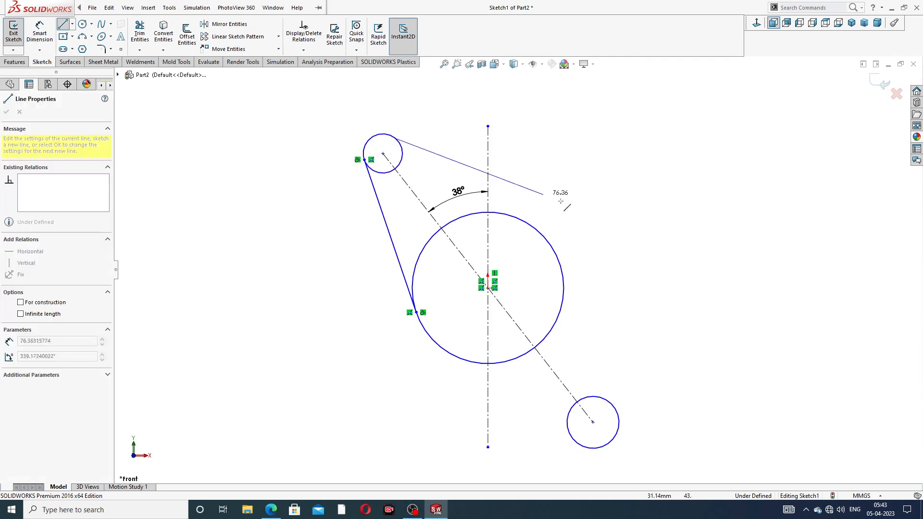
click(533, 227)
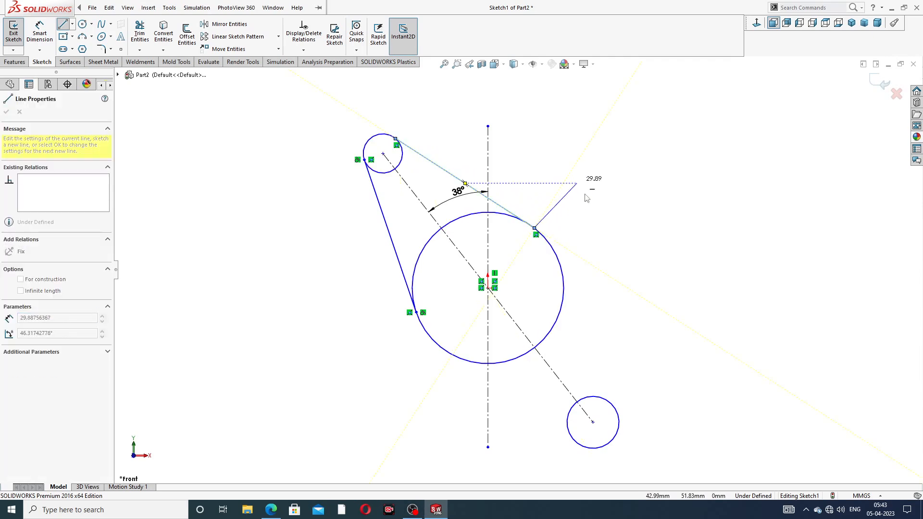
right_click(577, 147)
click(598, 188)
Sketch a line from the right side of the large circle, tangent to the right side of the lower small circle
click(62, 24)
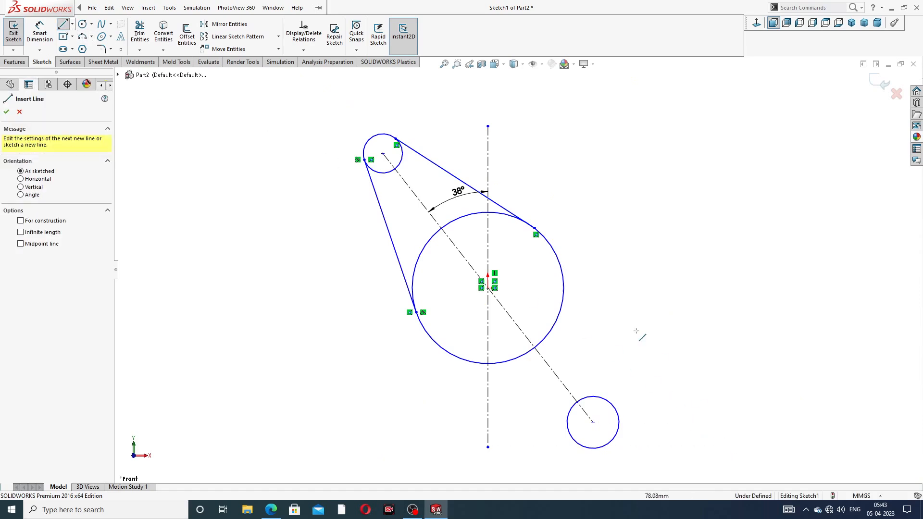
click(560, 264)
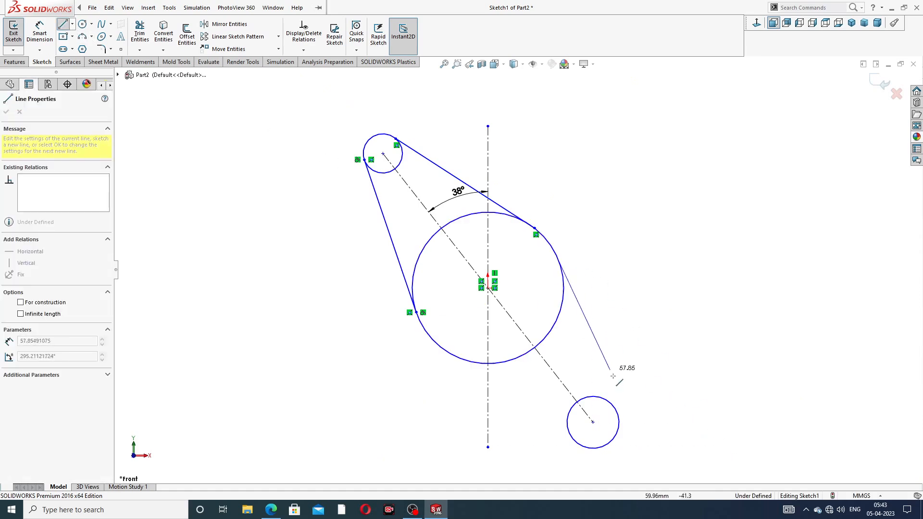
click(618, 412)
right_click(673, 314)
click(698, 321)
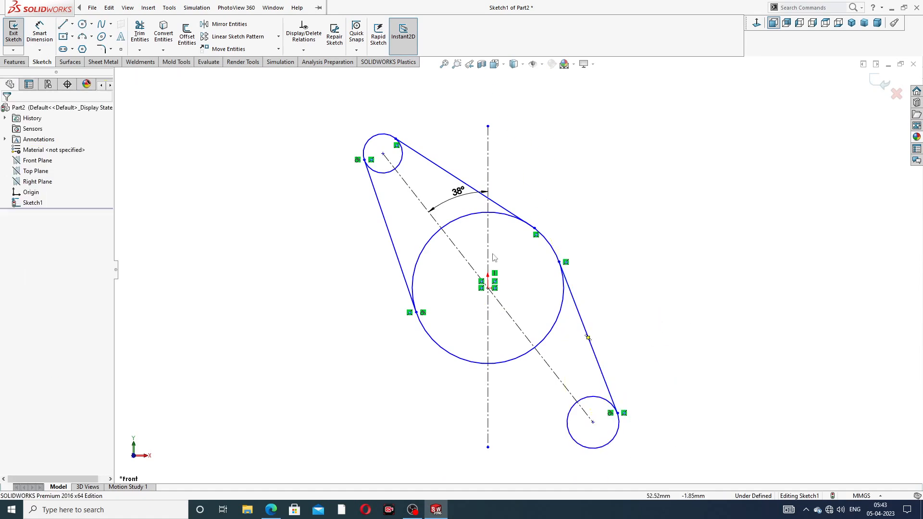
Sketch a tangent line joining the lower left of the large circle to the lower left of the lower small circle
click(62, 24)
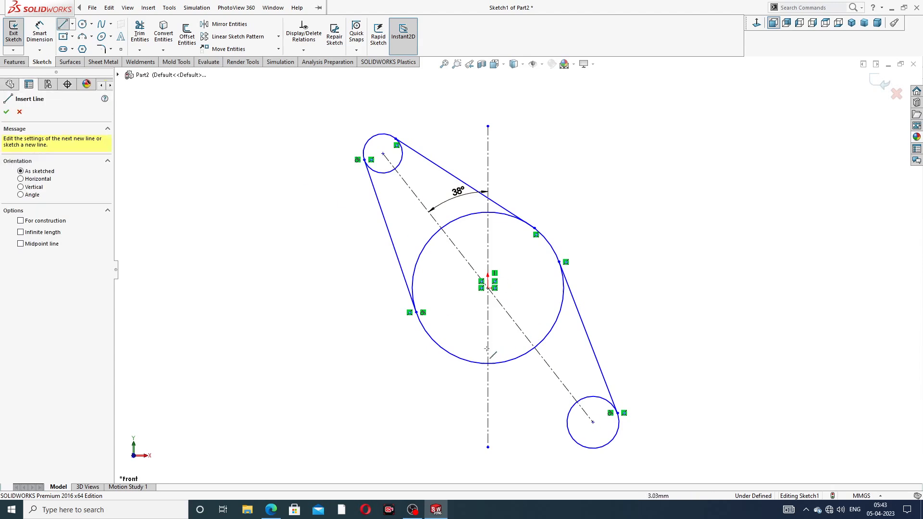
click(487, 363)
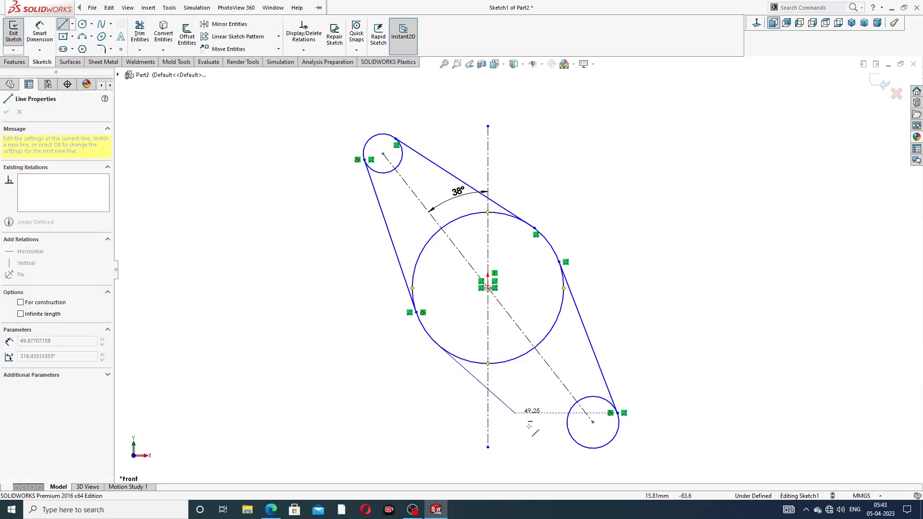
click(584, 446)
right_click(675, 327)
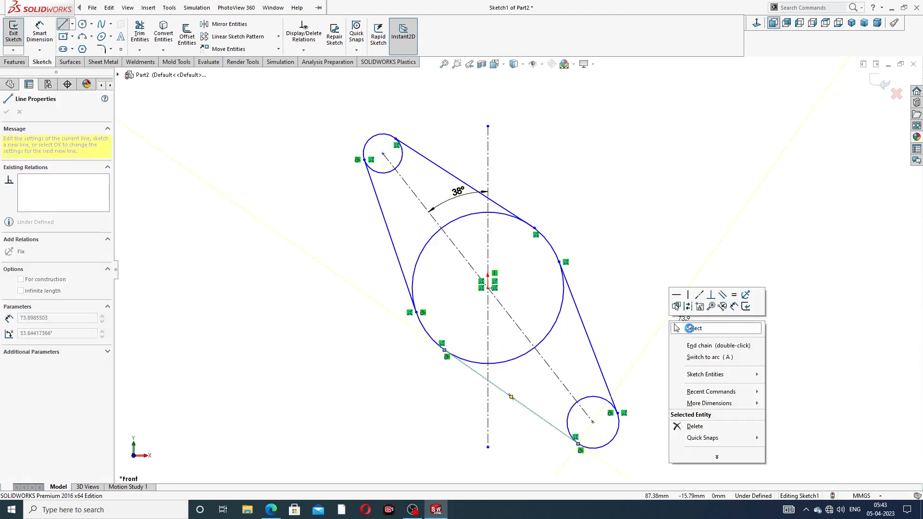
click(682, 328)
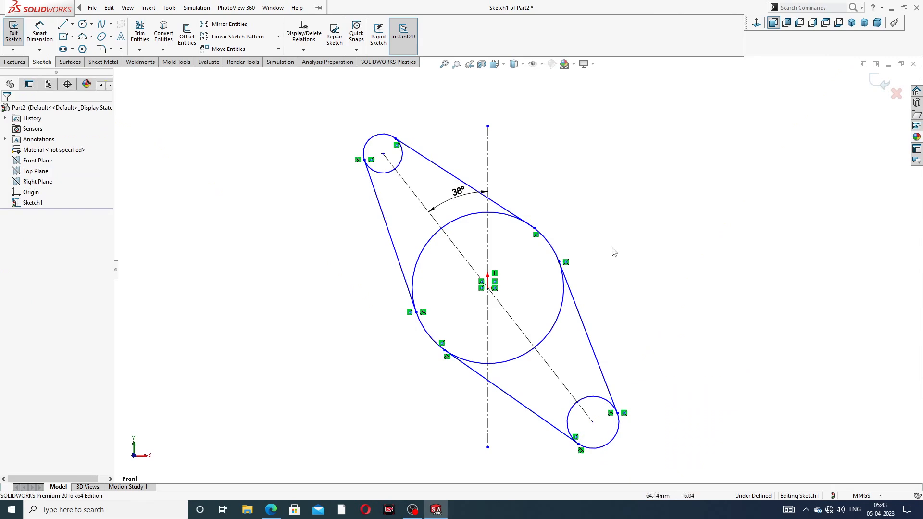
Consult the exhaust manifold PDF drawing, and dimension the aligned distance between the two small circles' centers as 104 mm
click(270, 509)
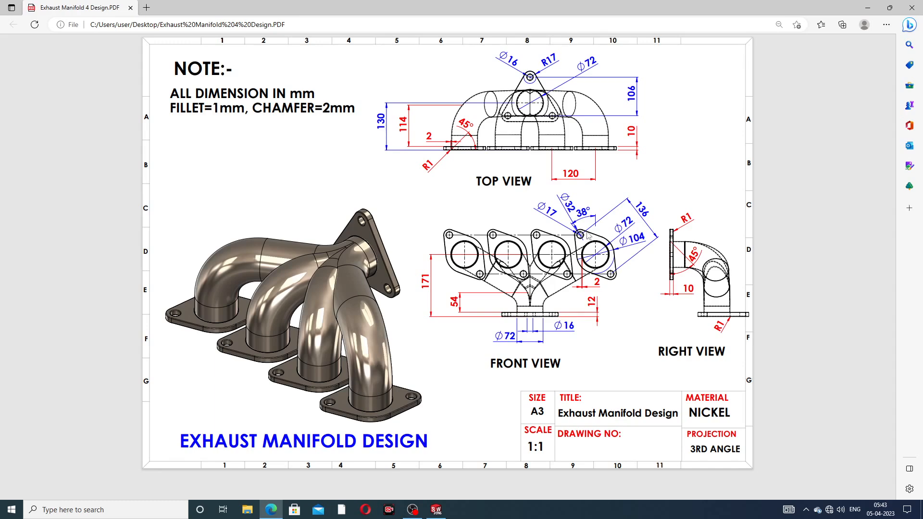
click(271, 511)
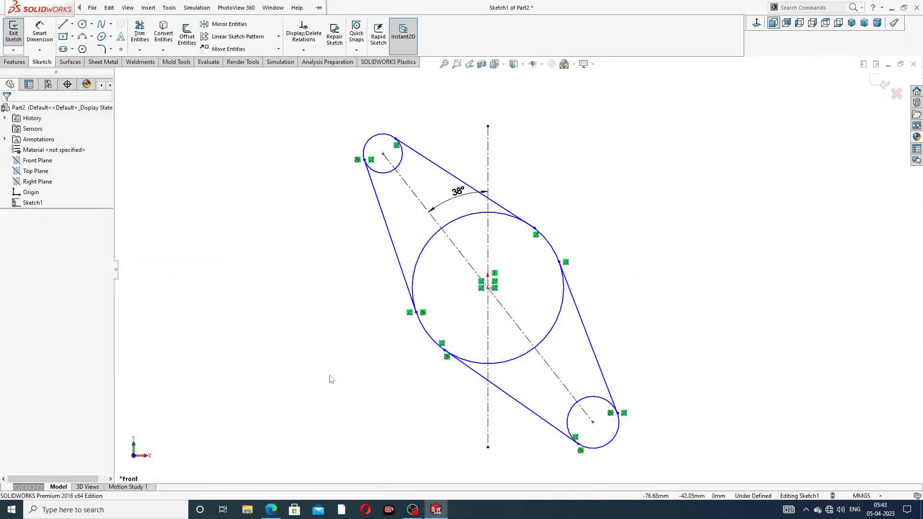
click(33, 40)
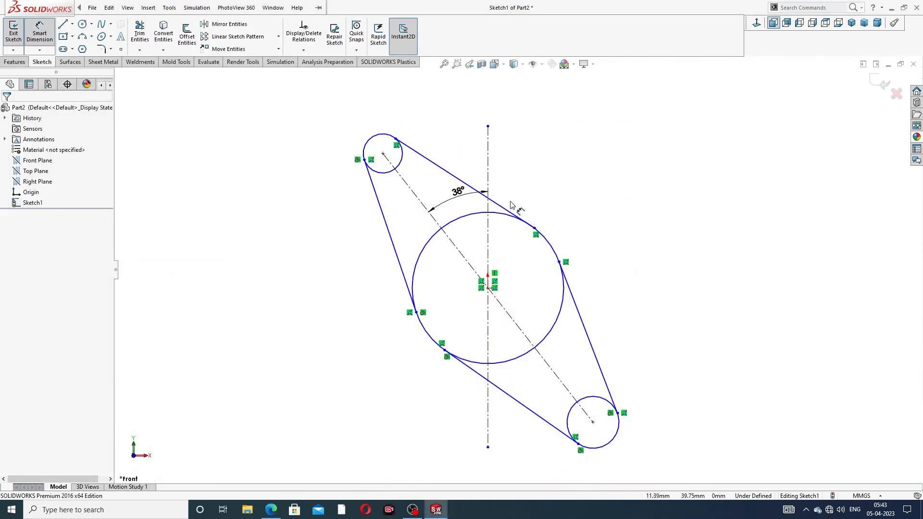
click(383, 154)
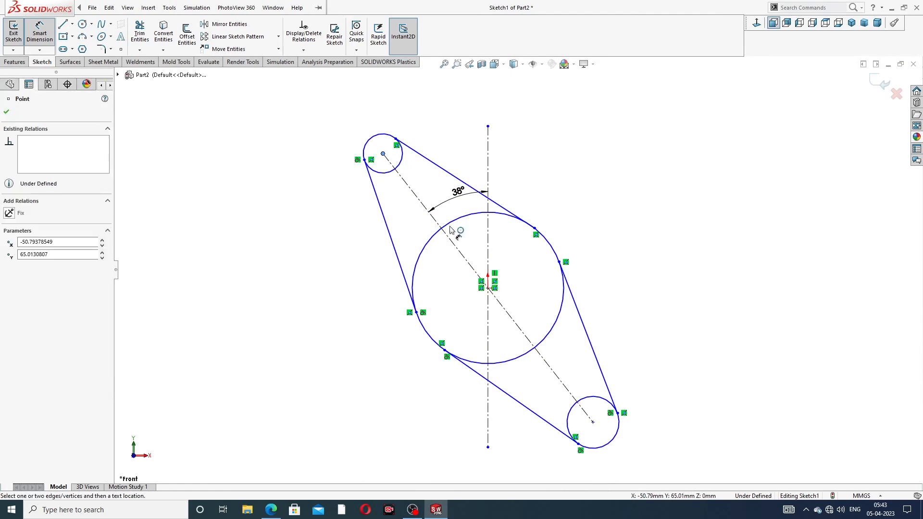
click(593, 422)
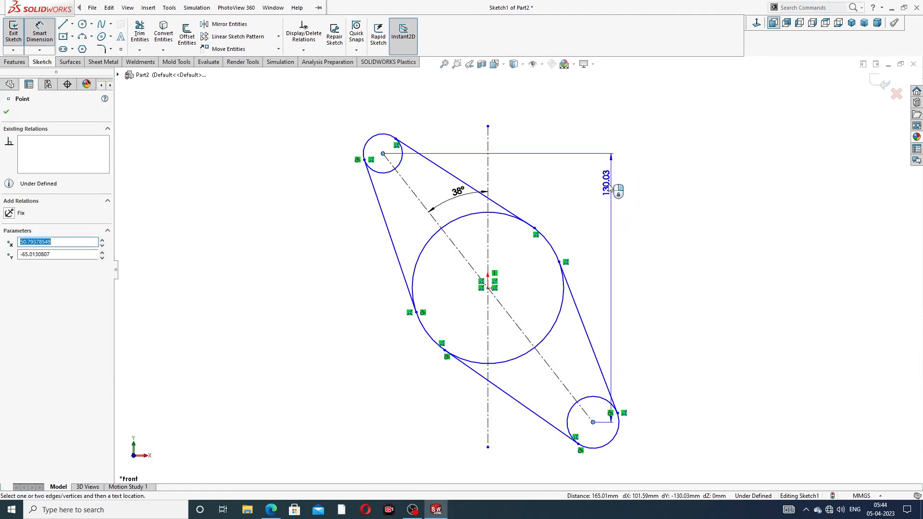
click(578, 163)
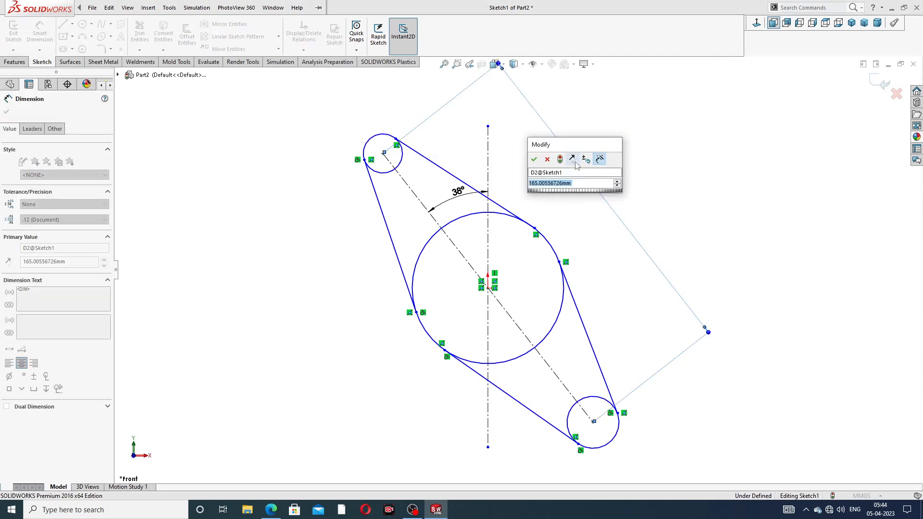
text(104)
key(Return)
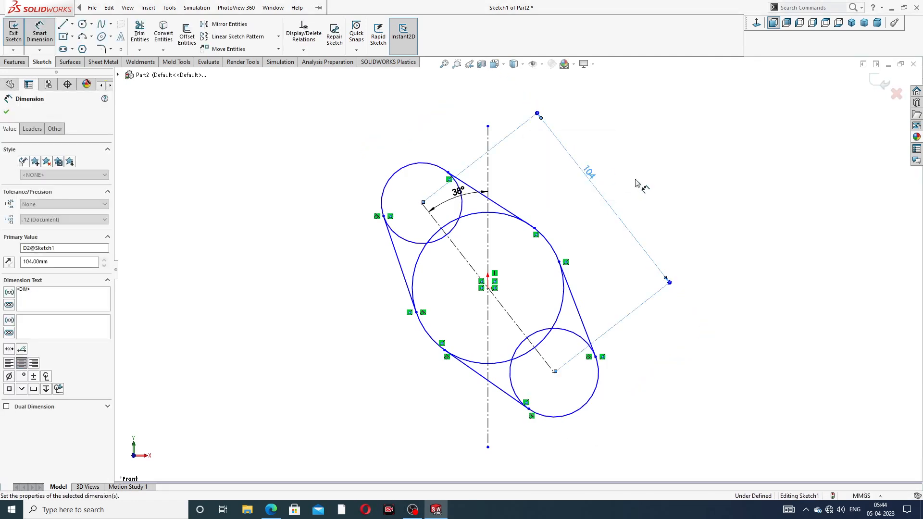
Dimension the upper small circle's diameter as 32 mm
scroll(546, 261, down, 2)
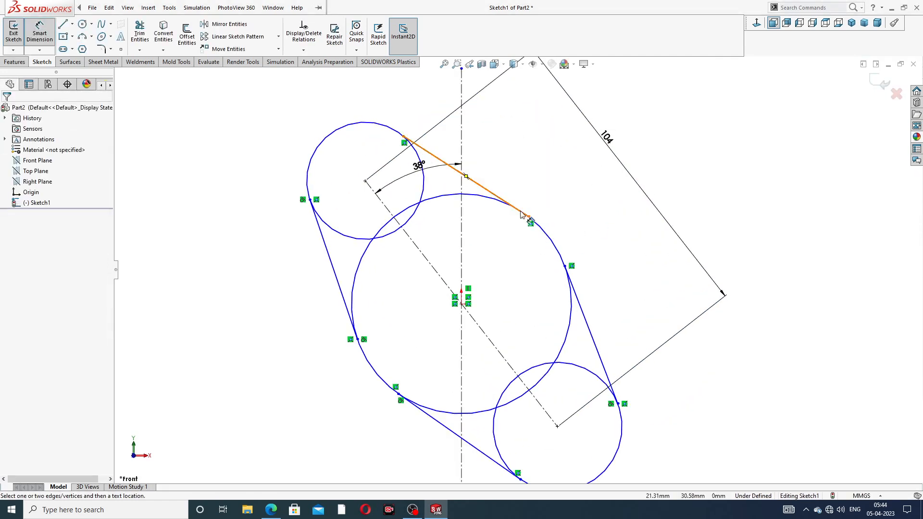
click(417, 161)
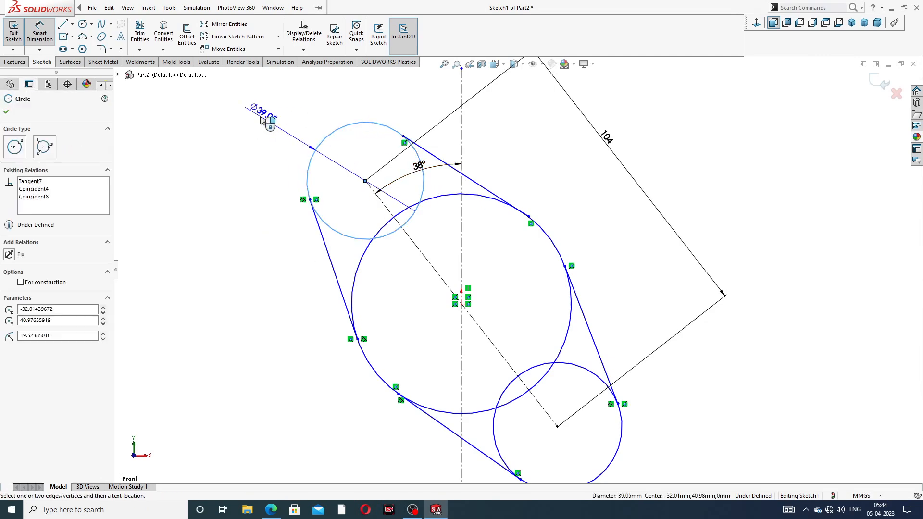
click(264, 119)
text(32)
key(Return)
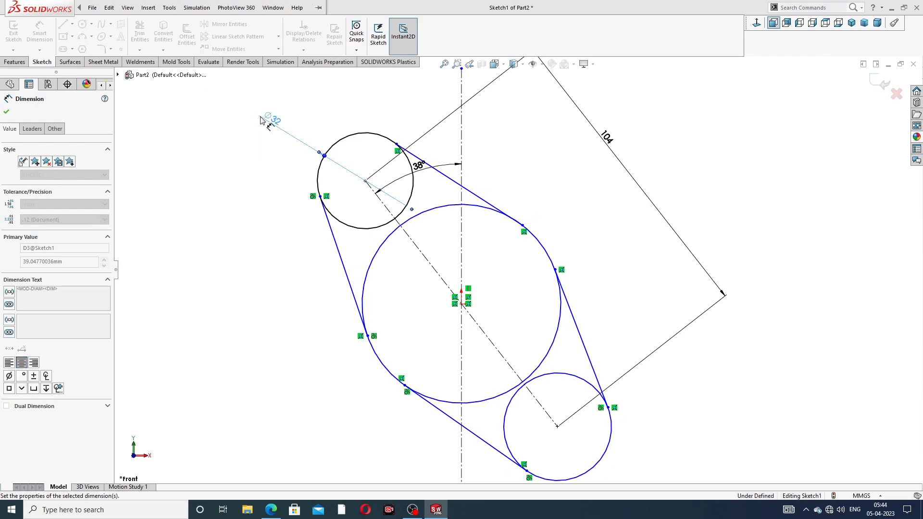
Dimension the large circle's diameter as 104 mm and leave the dimension tool
click(497, 211)
click(579, 188)
text(1)
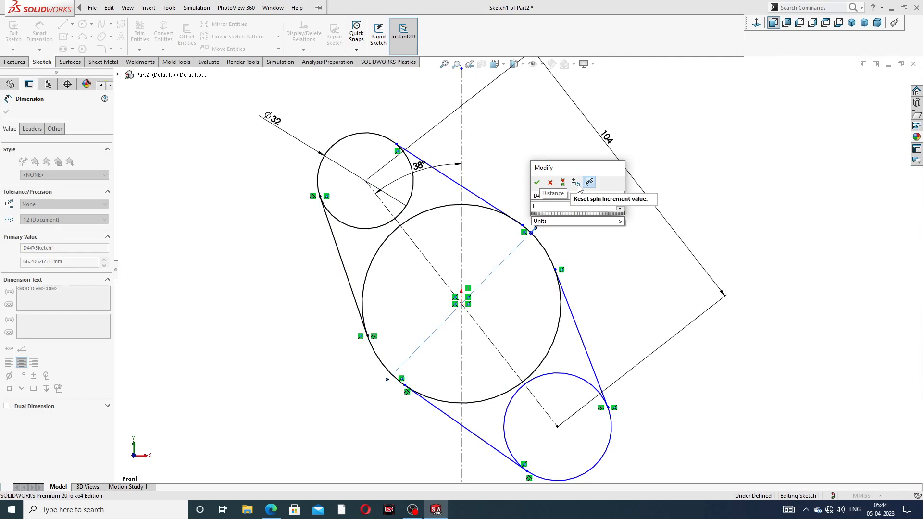
text(04)
key(Return)
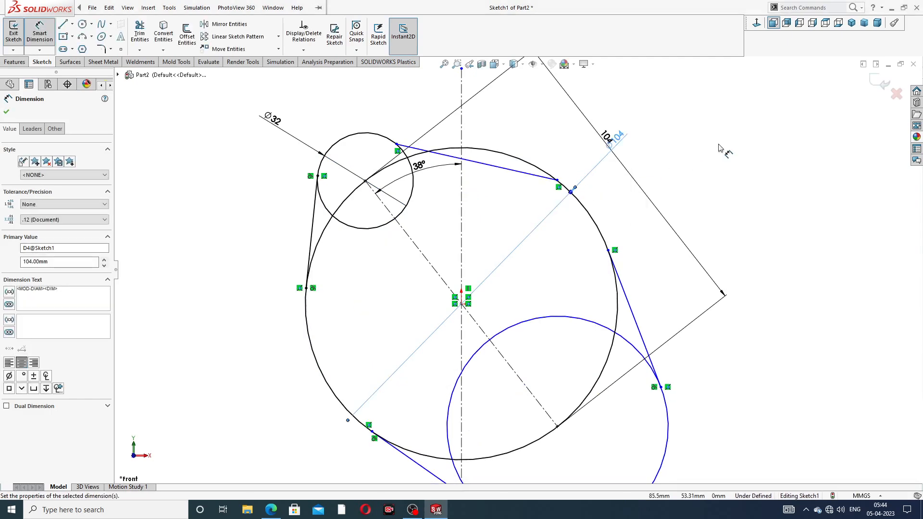
click(718, 144)
right_click(715, 137)
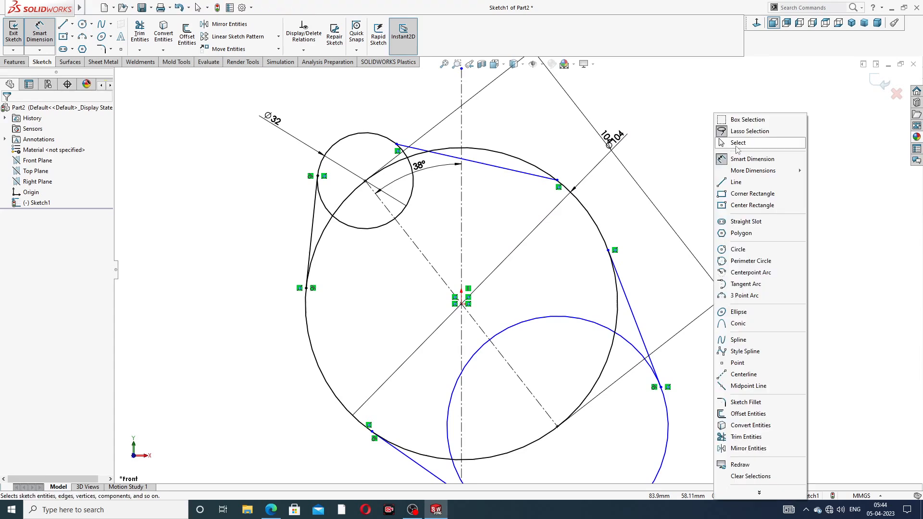
click(738, 144)
scroll(516, 269, up, 3)
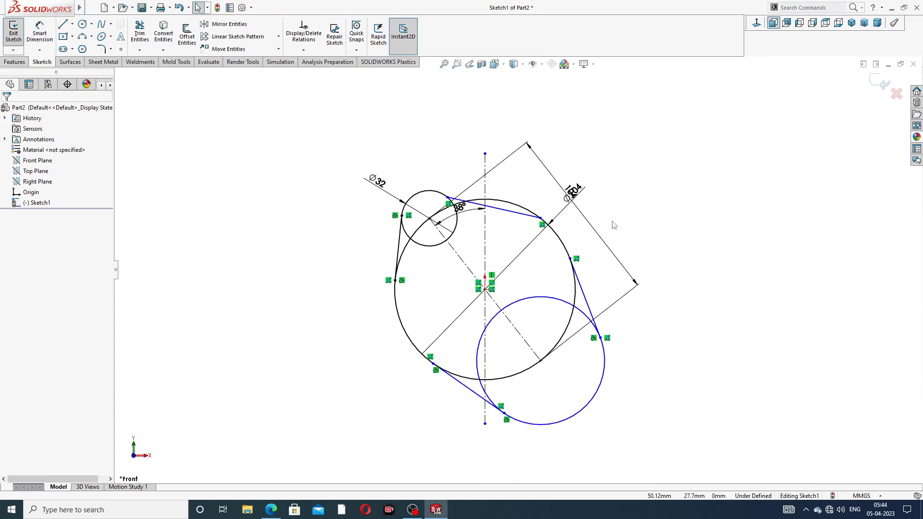
Make the lower small circle equal in size to the upper small circle
click(458, 228)
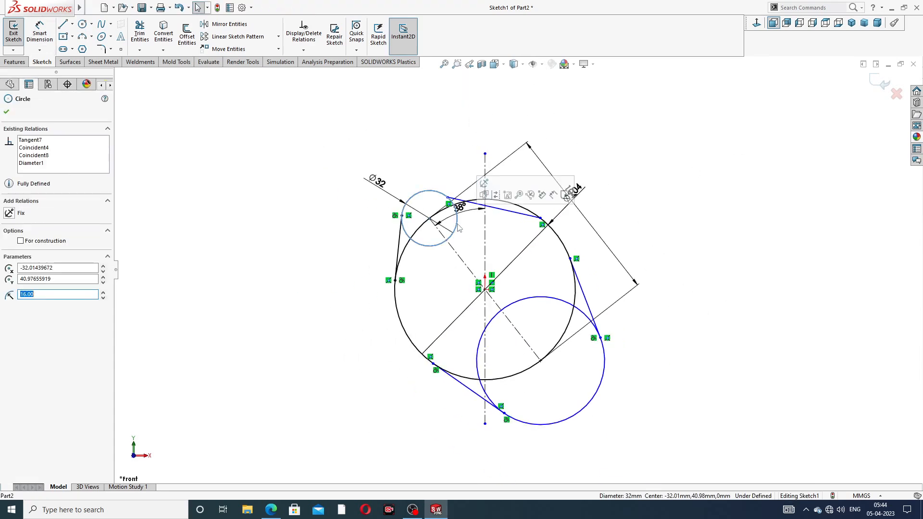
ctrl+click(555, 300)
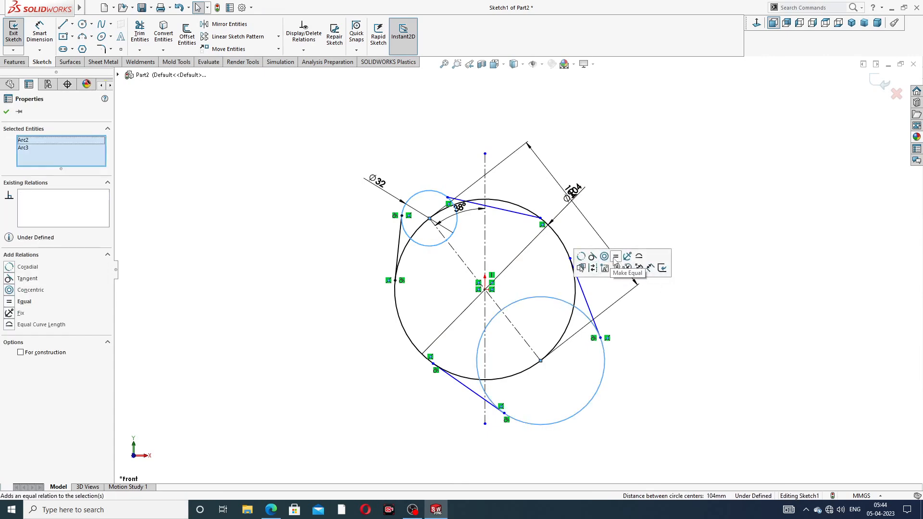
click(615, 257)
click(648, 200)
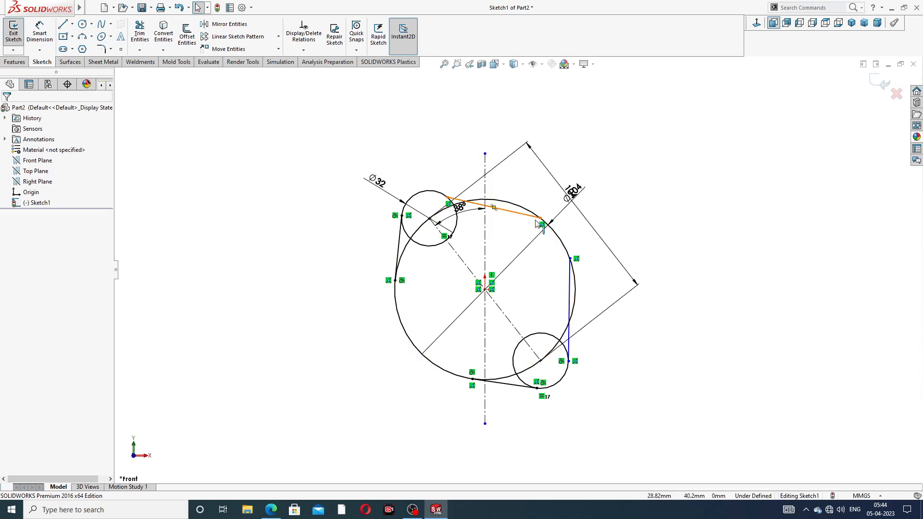
Add a tangent relation between the upper connecting line and the upper small circle
scroll(490, 209, down, 3)
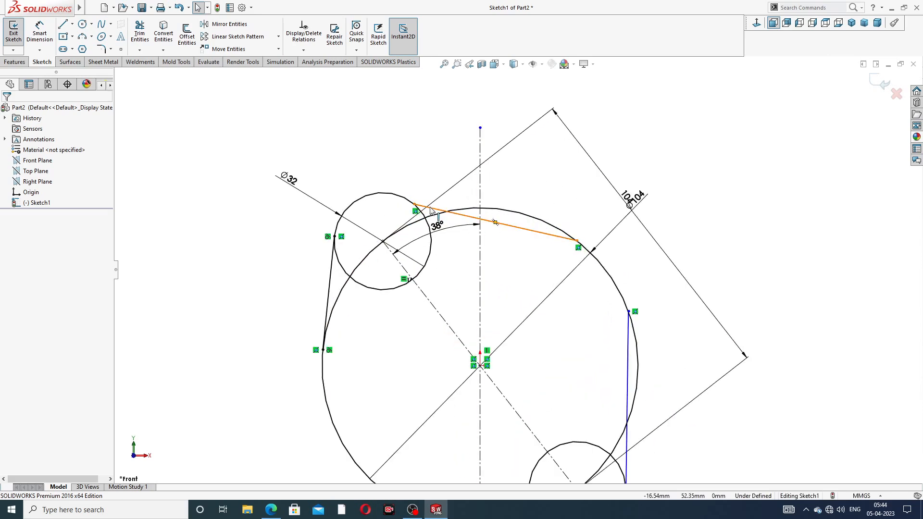
click(495, 223)
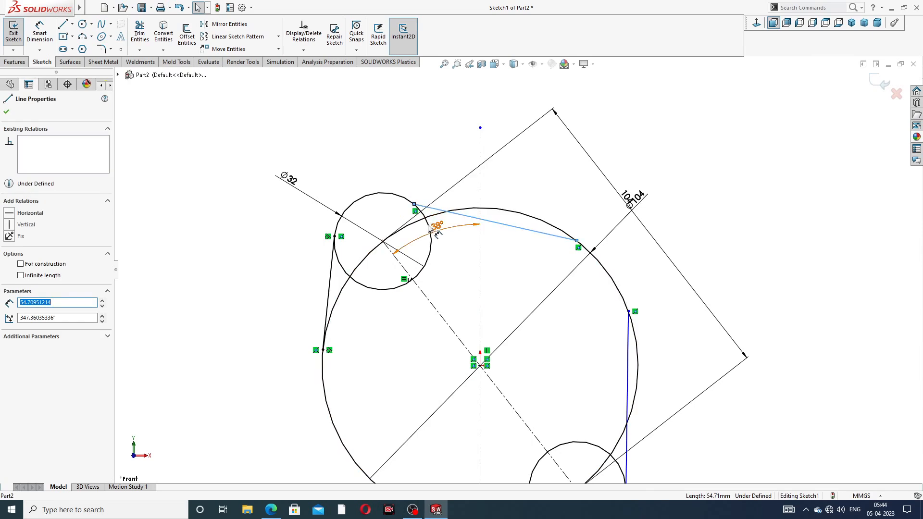
double_click(434, 216)
key(Return)
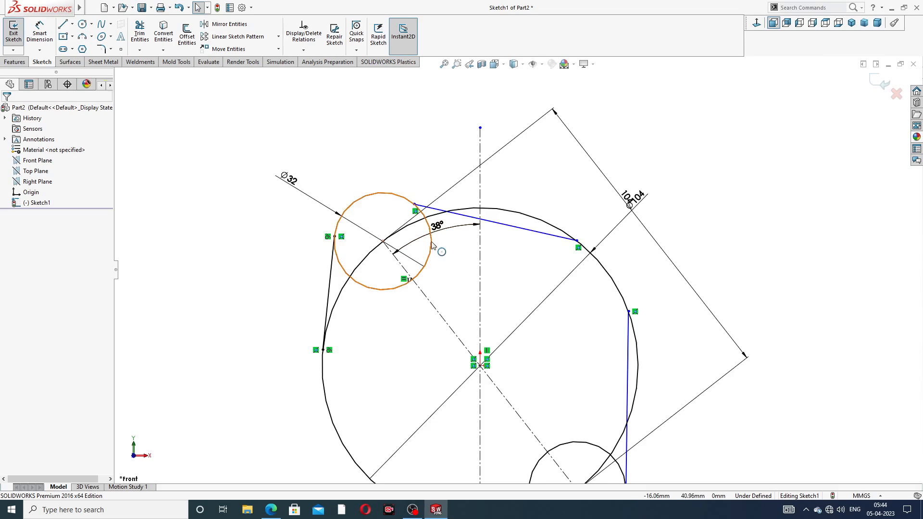
scroll(435, 197, down, 3)
click(436, 192)
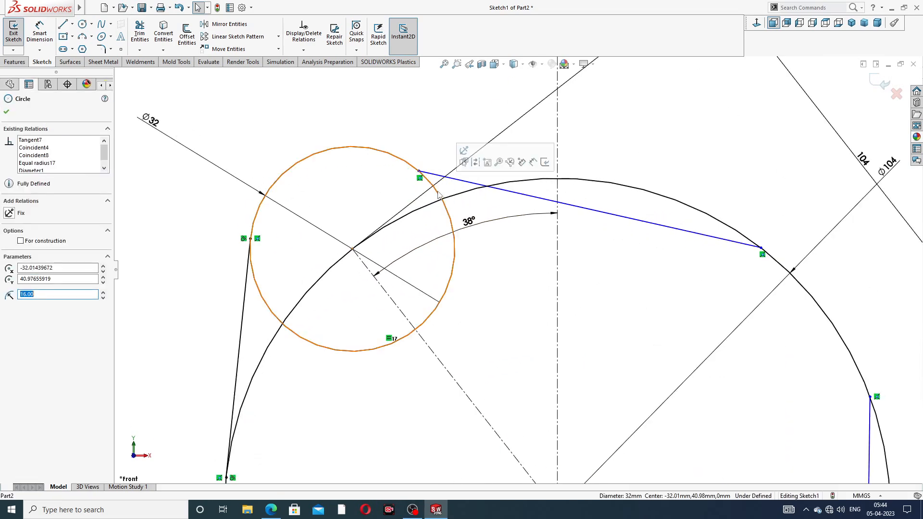
ctrl+click(468, 185)
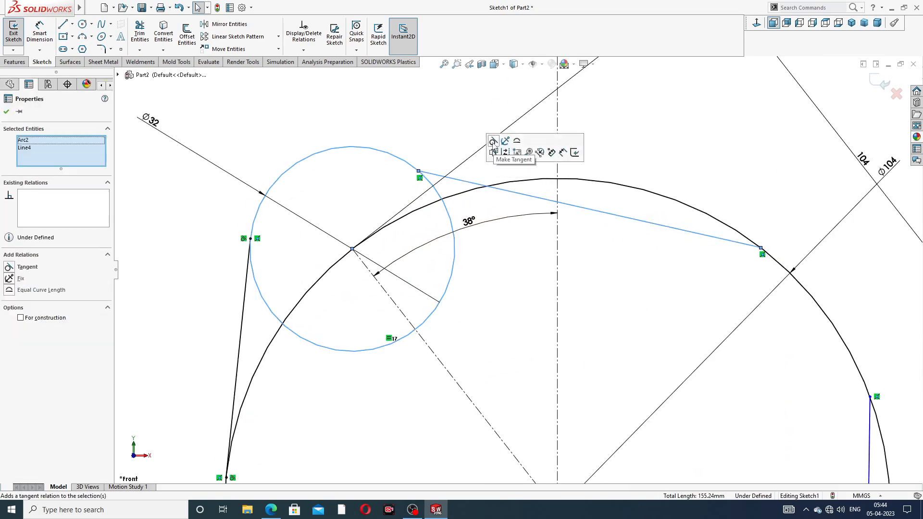
click(495, 146)
click(540, 264)
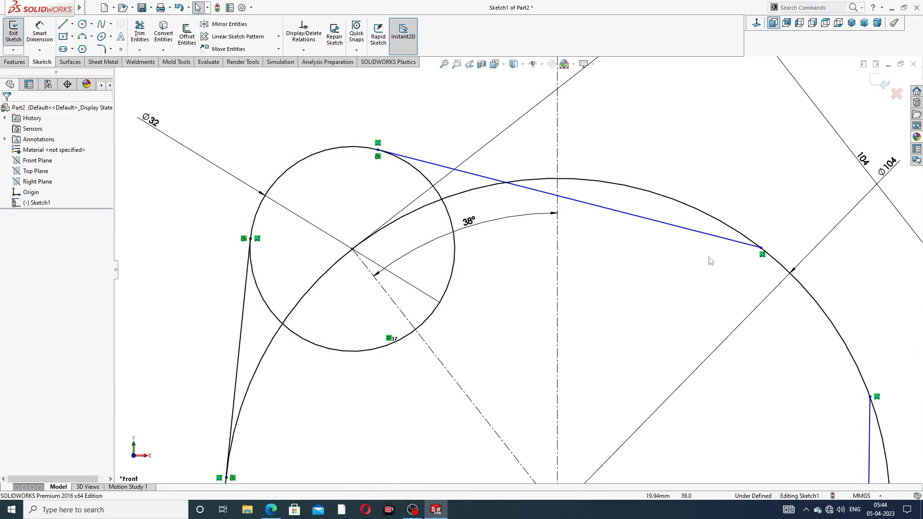
Add a tangent relation between the upper connecting line and the large circle
click(726, 240)
ctrl+click(727, 224)
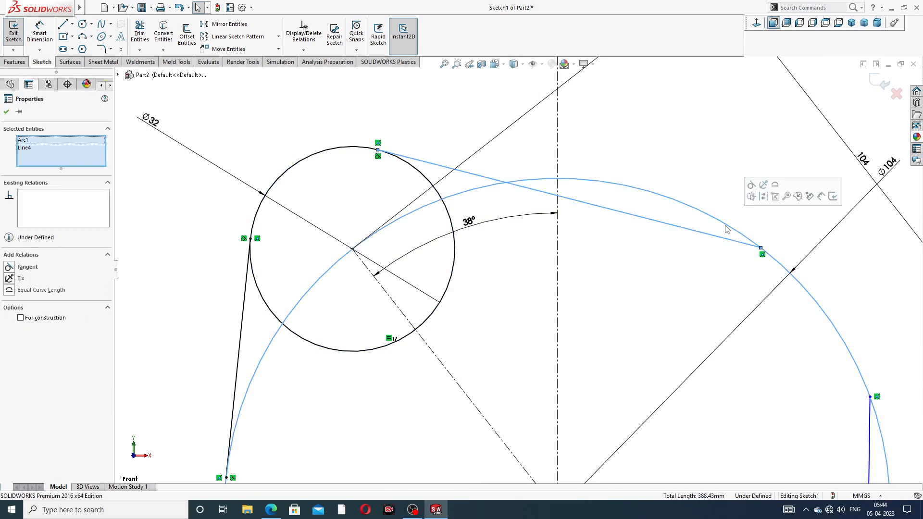
click(752, 191)
Make the connecting line on the right side tangent to the large circle
scroll(718, 265, up, 3)
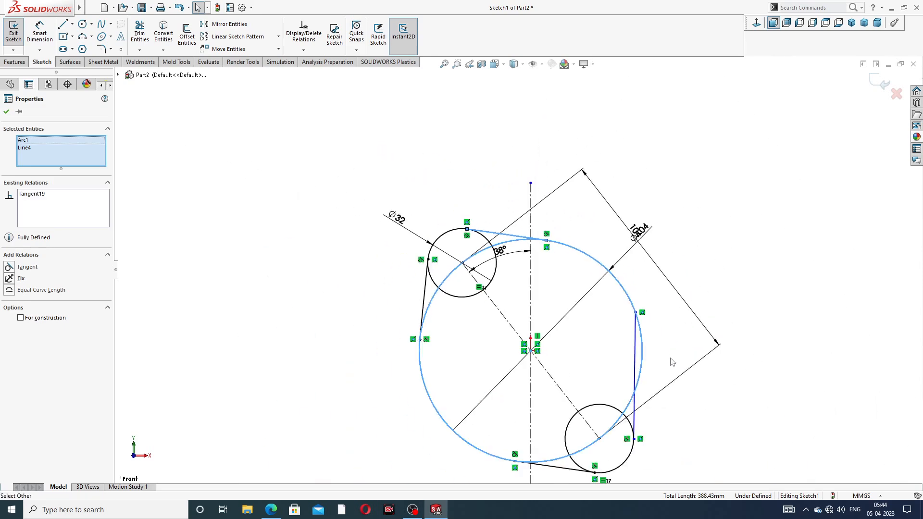
click(633, 366)
scroll(633, 365, down, 3)
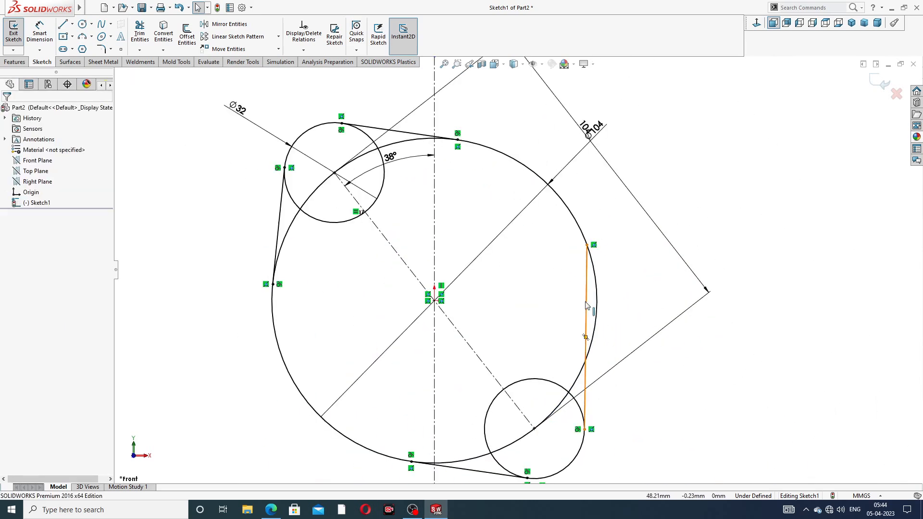
click(585, 308)
ctrl+click(599, 302)
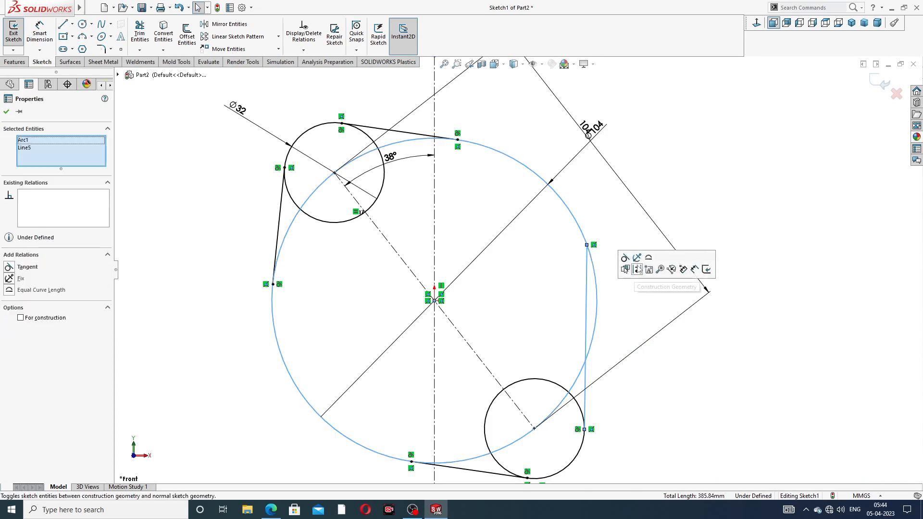
click(624, 258)
click(659, 345)
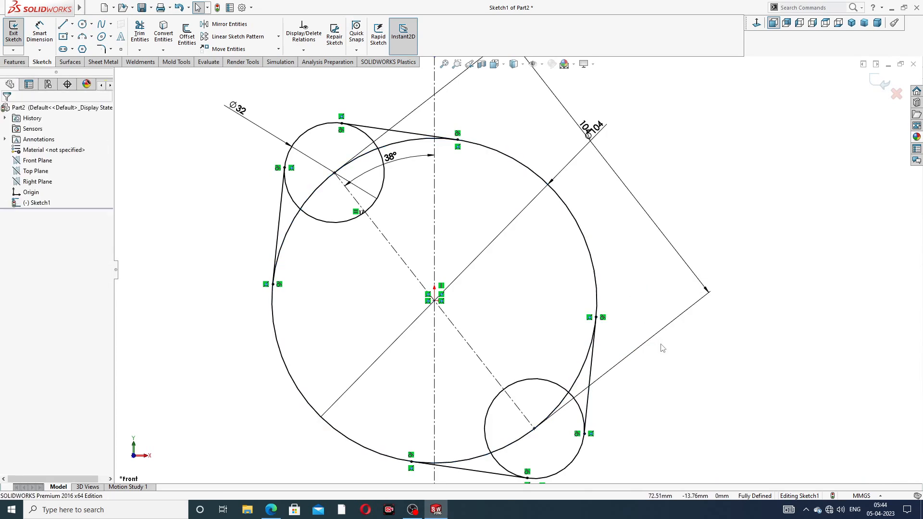
Move the aligned center-distance dimension clear of the large circle's diameter dimension and set it to 136 mm
scroll(608, 361, up, 2)
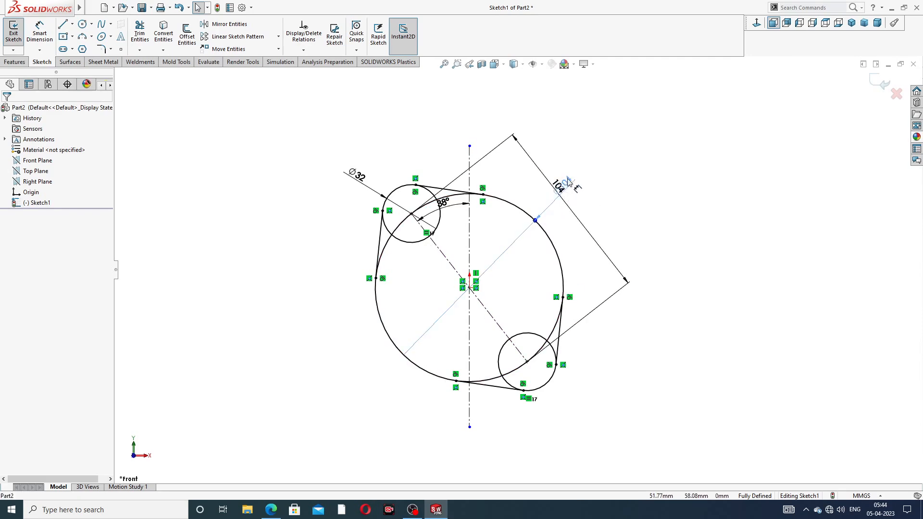
drag(562, 192, 569, 179)
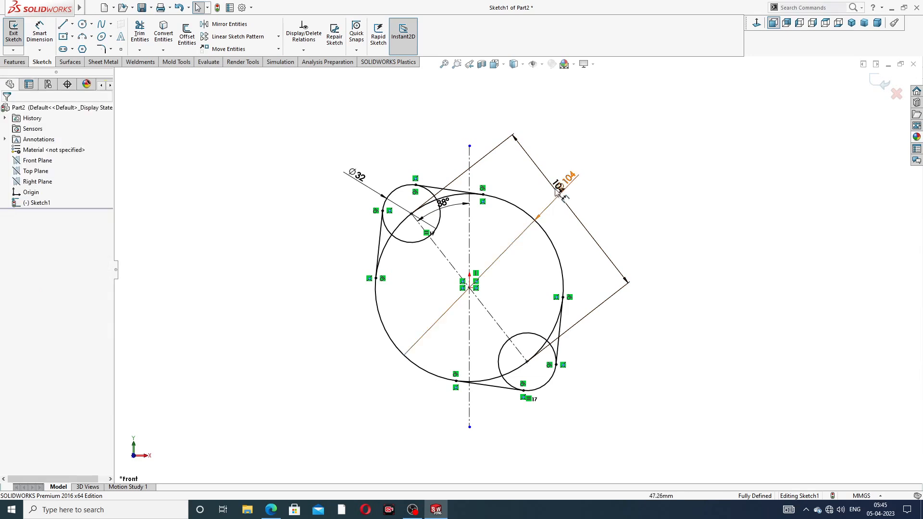
drag(580, 223, 616, 193)
double_click(596, 159)
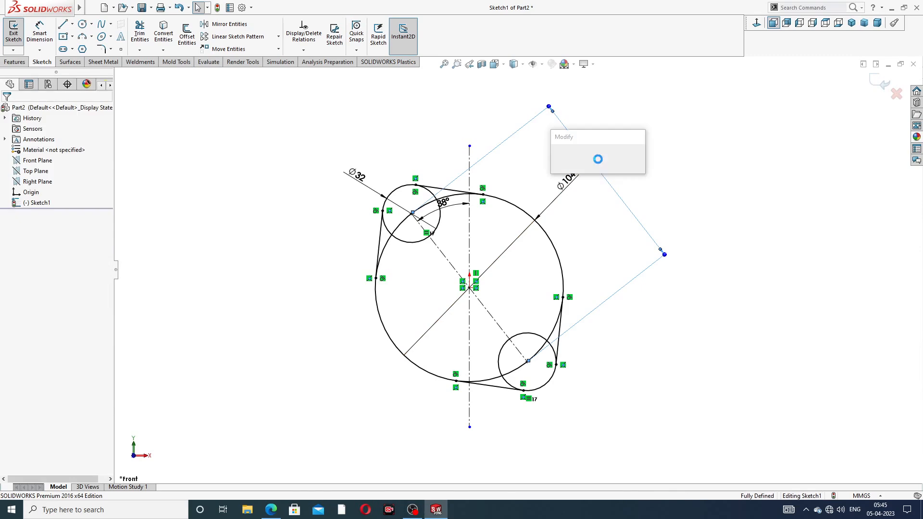
text(1)
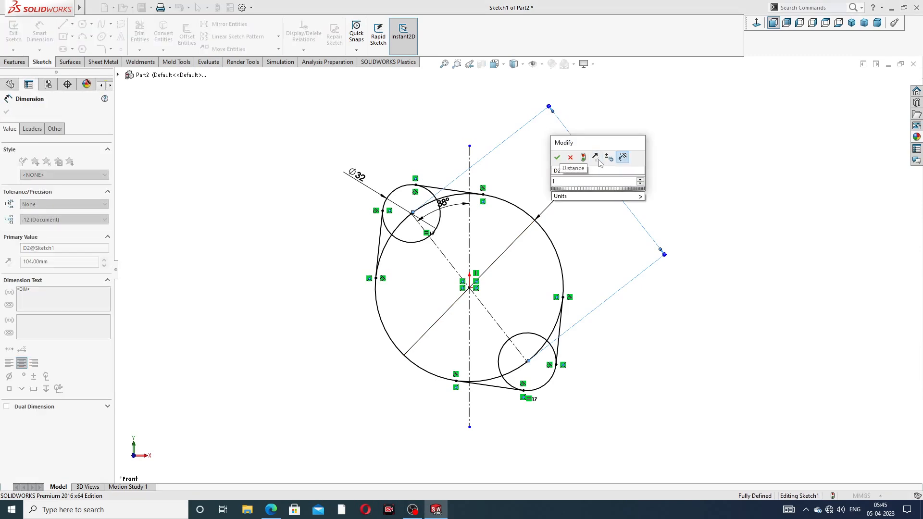
text(36)
key(Return)
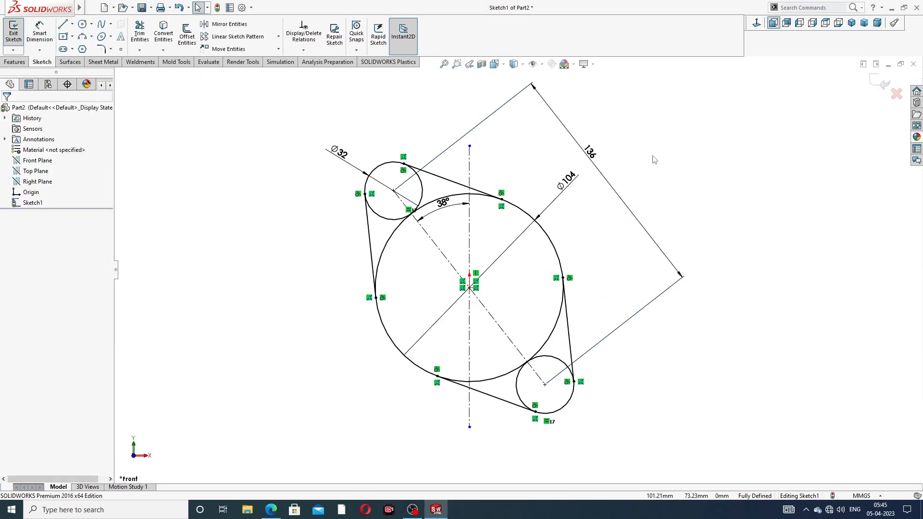
Reposition the 136 mm, 104 mm diameter and 38° dimension texts so they read clearly
drag(591, 153, 568, 199)
click(622, 159)
click(652, 169)
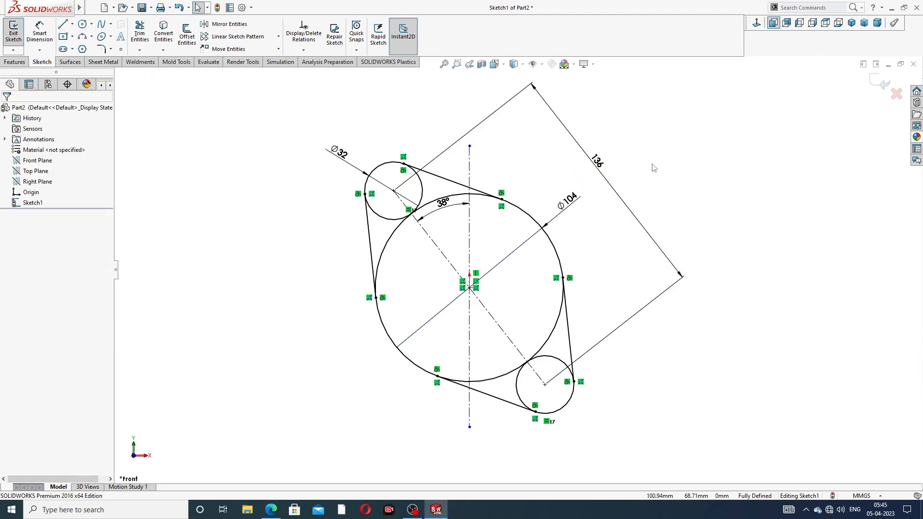
drag(442, 202, 450, 214)
click(696, 157)
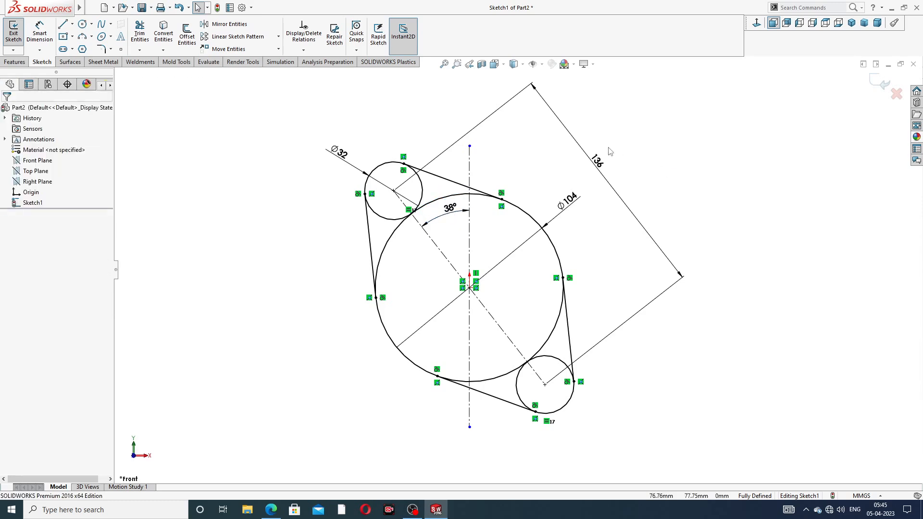
Trim the inner arcs of both small circles and the large circle's arcs facing them
click(139, 35)
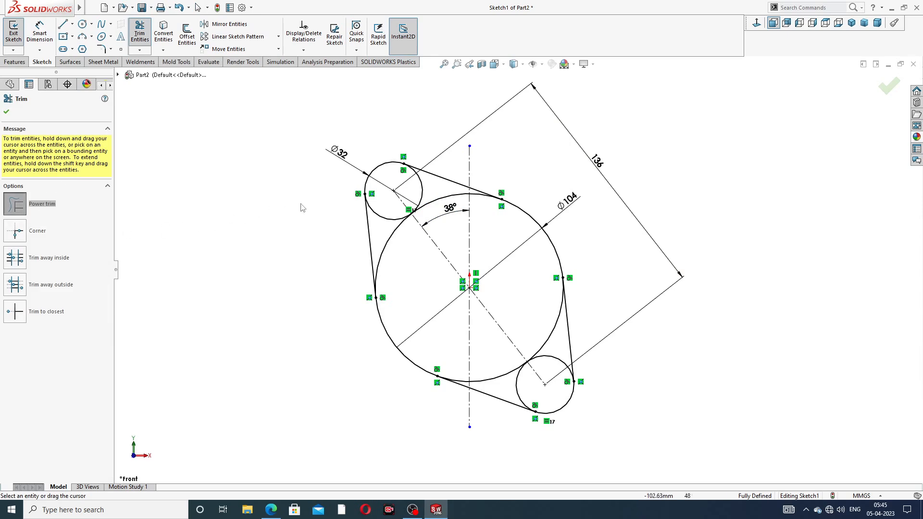
scroll(341, 241, down, 2)
drag(410, 240, 439, 194)
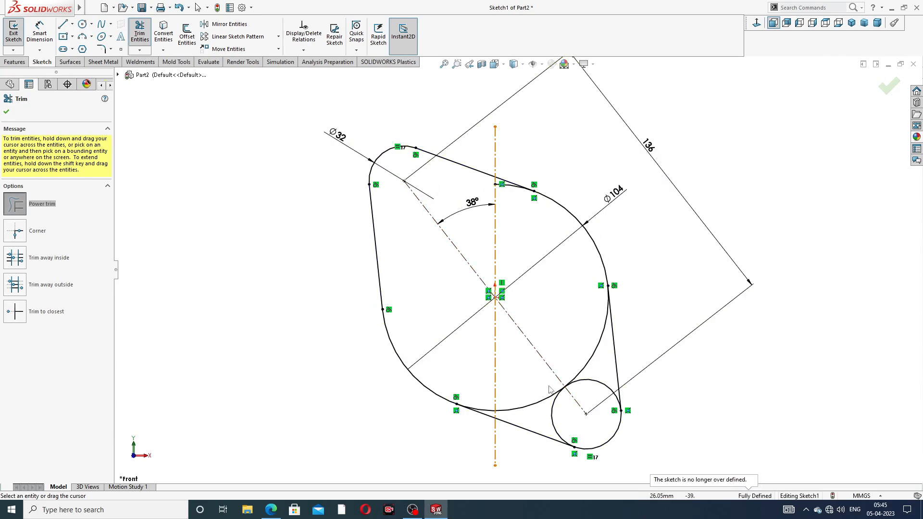
drag(537, 388, 558, 408)
drag(583, 344, 586, 394)
Trim the two leftover large-circle arcs between the tangent points and the vertical centerline, and finish trimming
scroll(527, 177, down, 6)
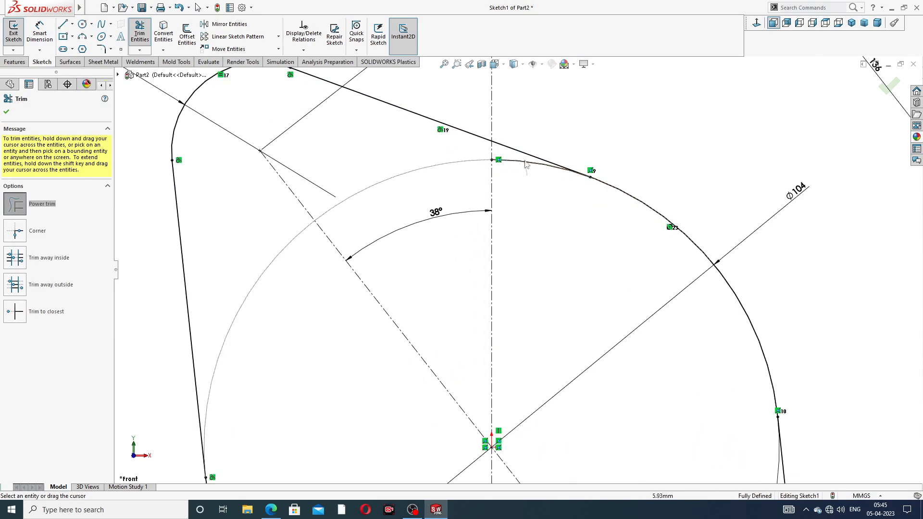
drag(524, 160, 525, 156)
scroll(514, 231, up, 8)
scroll(469, 365, down, 9)
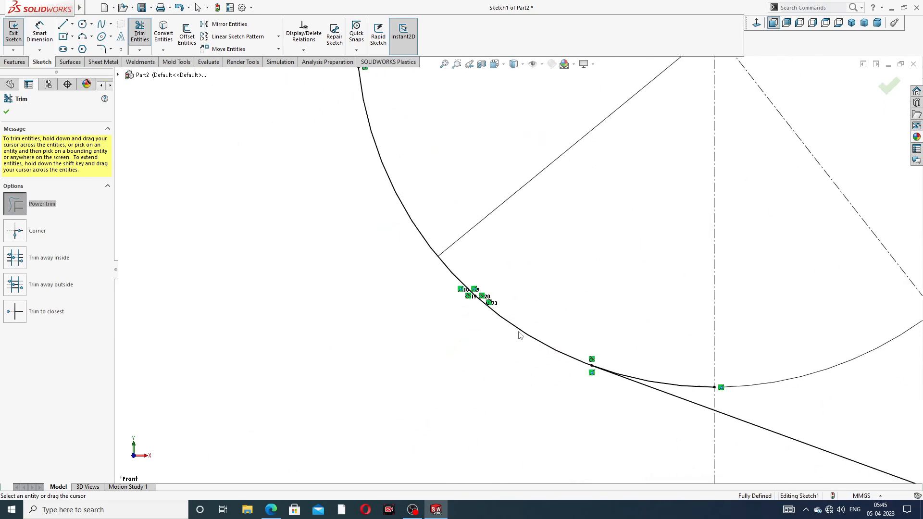
scroll(520, 335, down, 4)
scroll(514, 240, up, 4)
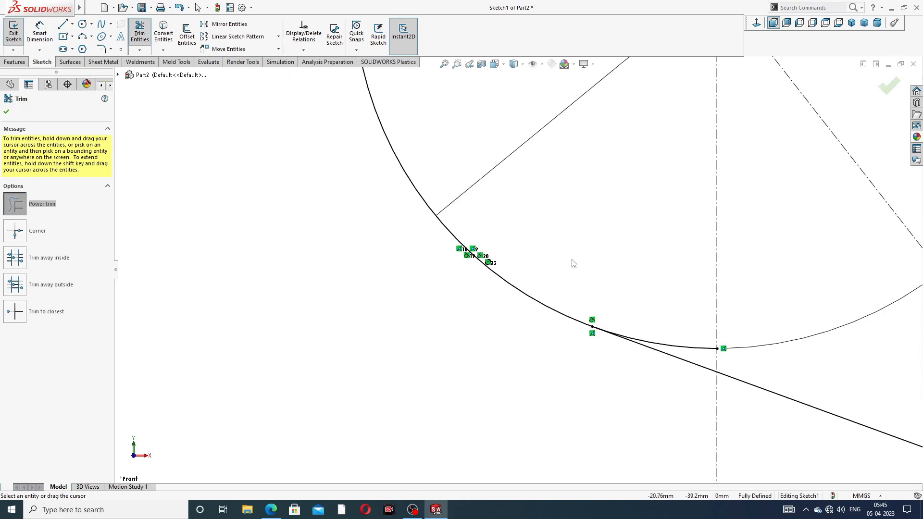
scroll(573, 263, up, 5)
scroll(597, 265, down, 3)
drag(600, 294, 600, 345)
scroll(621, 216, up, 9)
scroll(536, 187, down, 2)
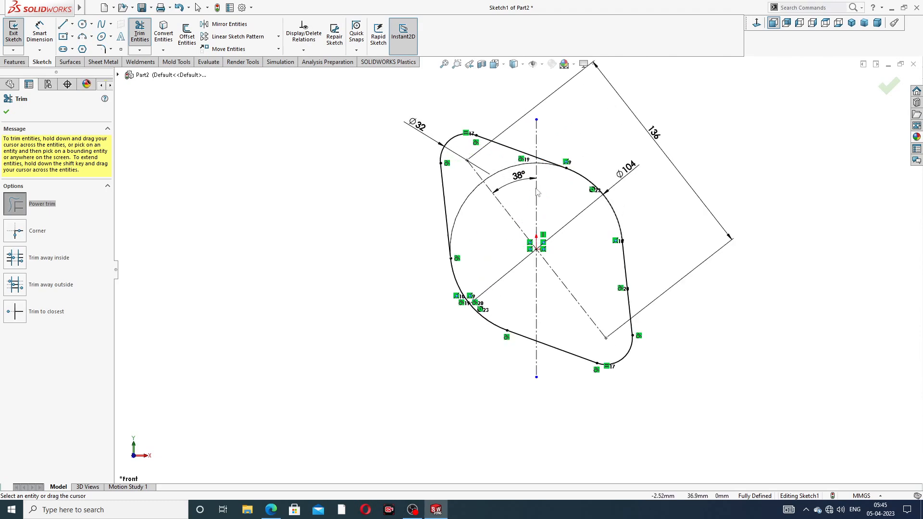
click(889, 86)
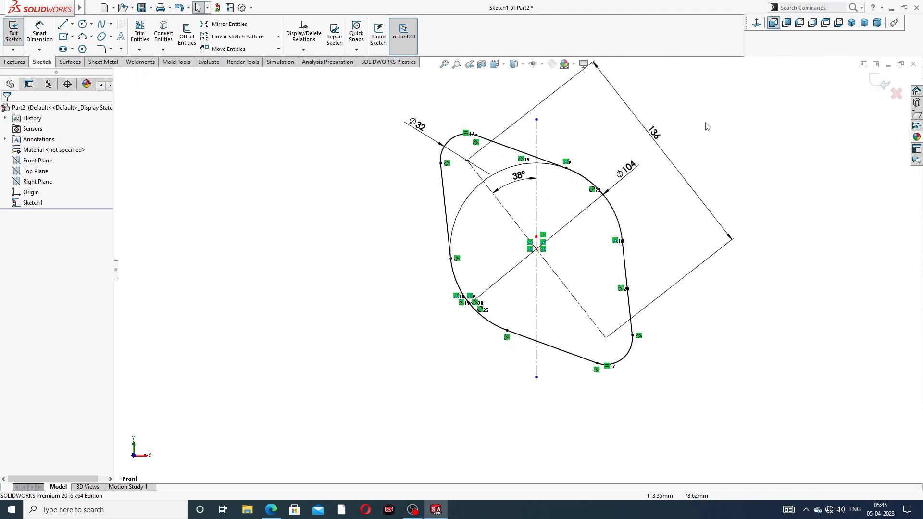
Extrude the flange outline sketch 10 mm as a blind boss, checking the thickness against the PDF drawing
scroll(549, 198, down, 3)
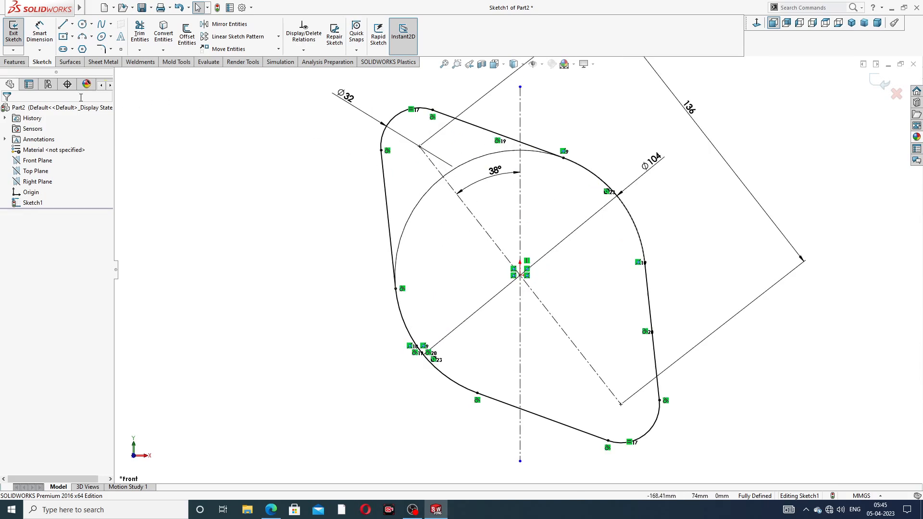
click(27, 64)
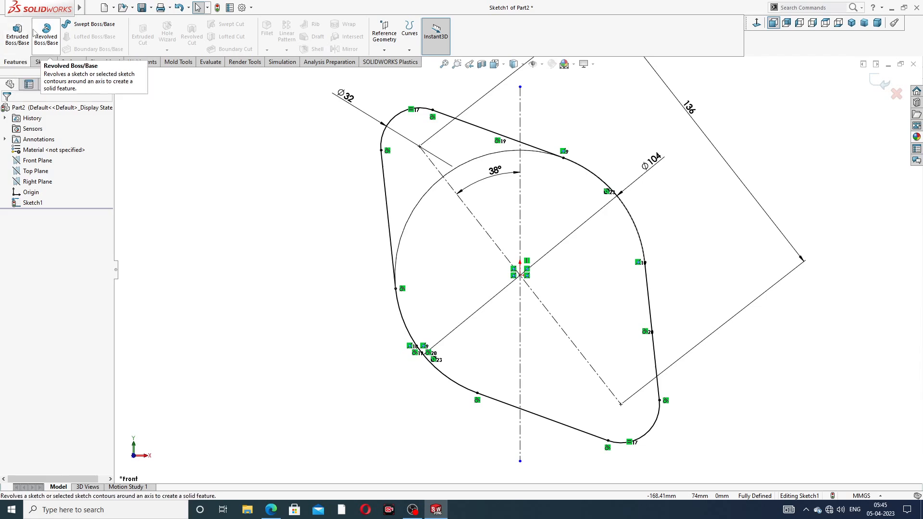
click(21, 40)
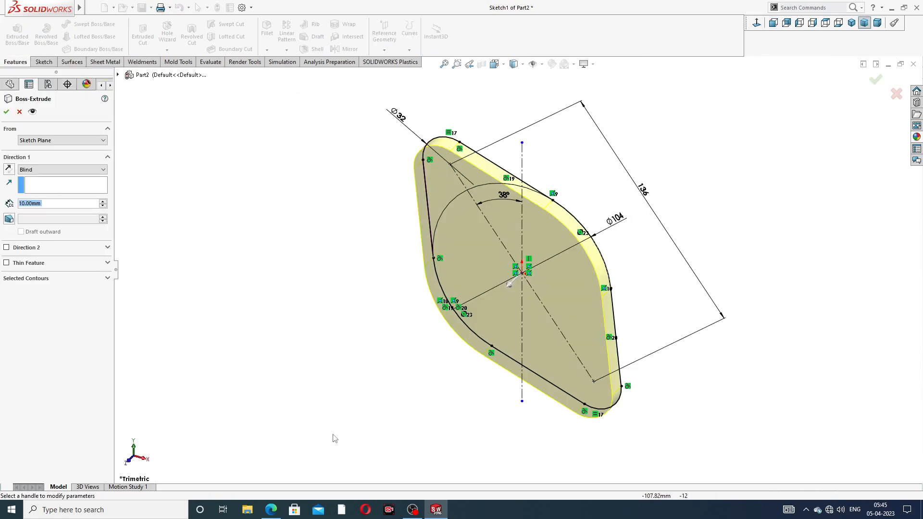
click(271, 510)
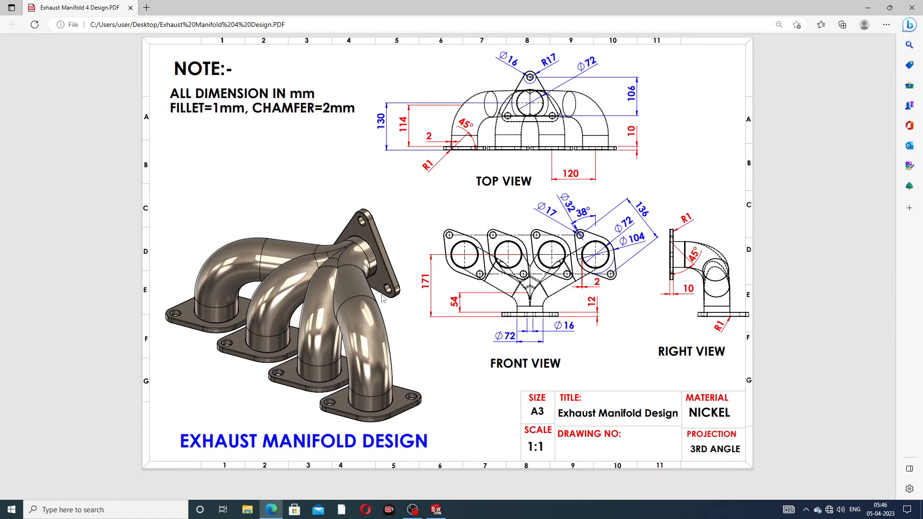
click(271, 510)
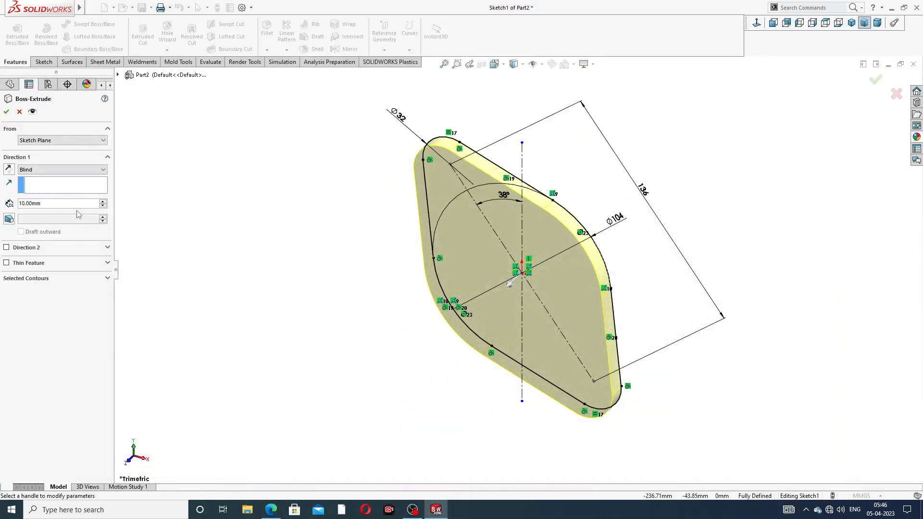
click(6, 112)
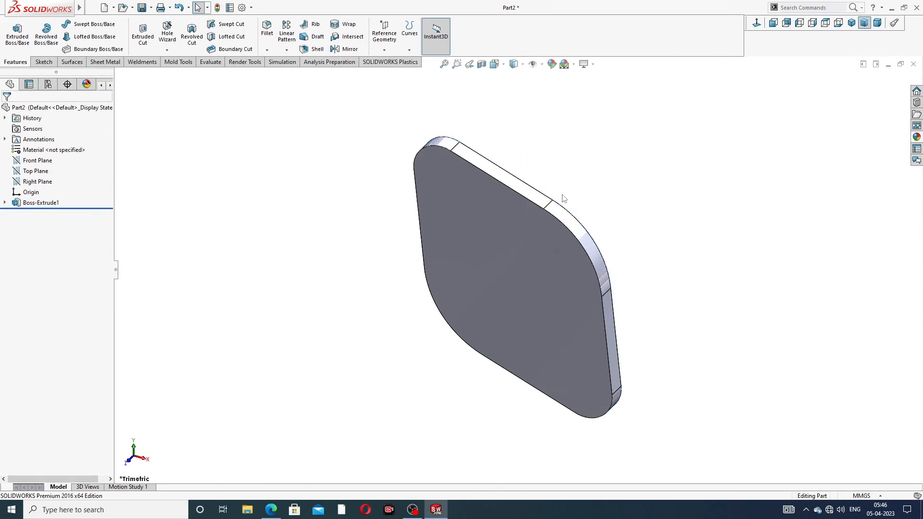
Sketch circles on the flange's front face, radius about 7 mm at the upper lug center, 22 mm at the origin and 9 mm at the lower lug
middle_drag(560, 236, 545, 189)
click(495, 217)
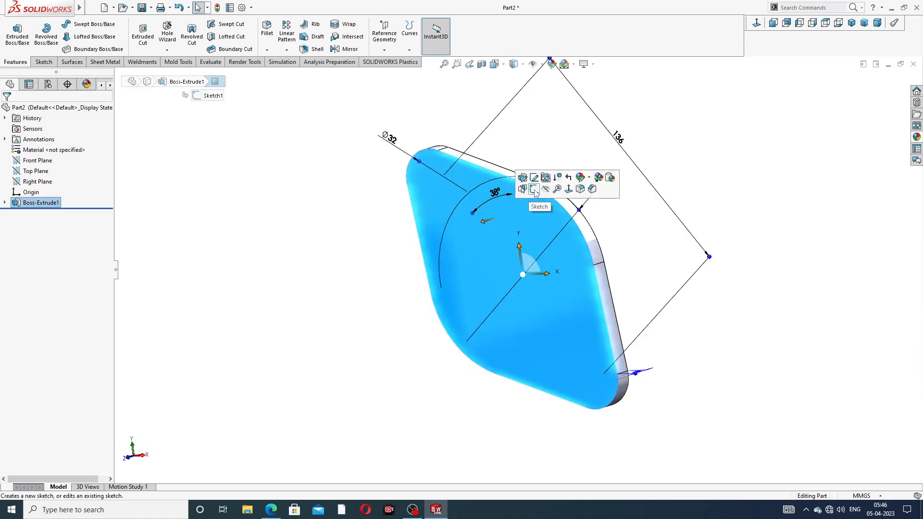
click(535, 192)
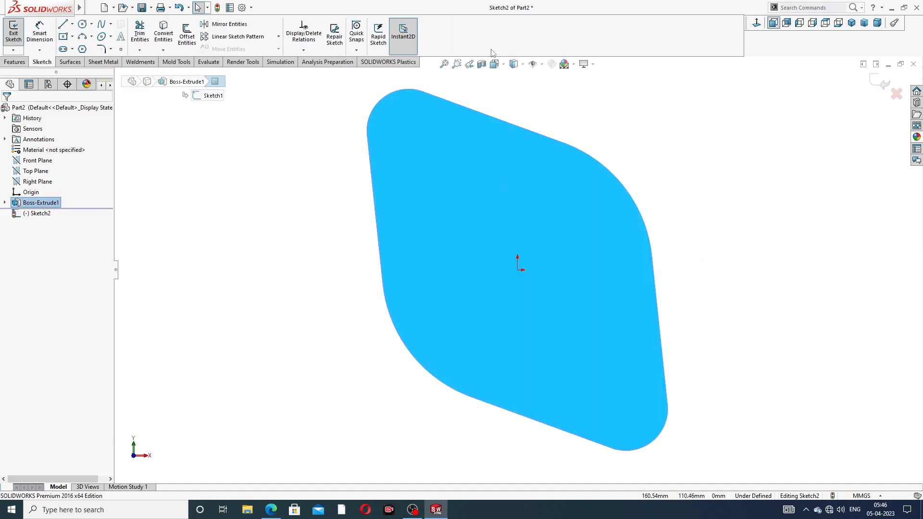
click(83, 25)
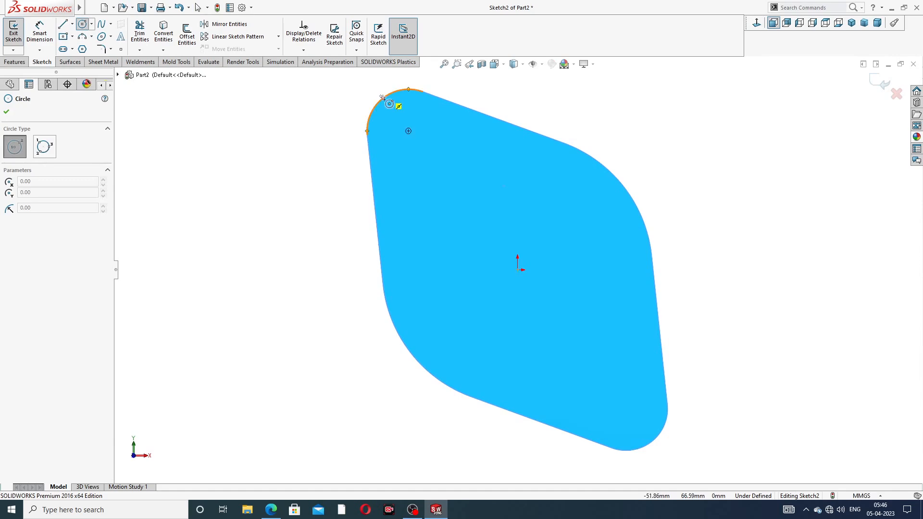
click(408, 131)
click(412, 113)
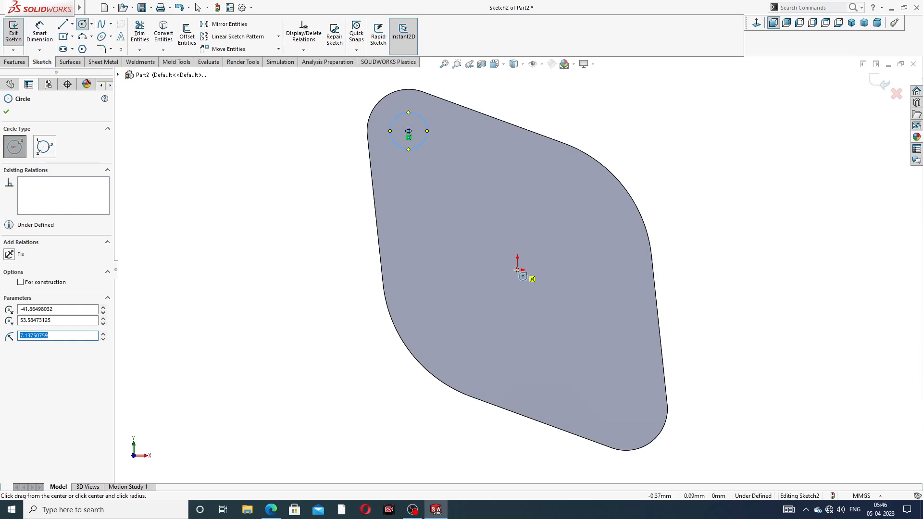
click(517, 270)
click(528, 213)
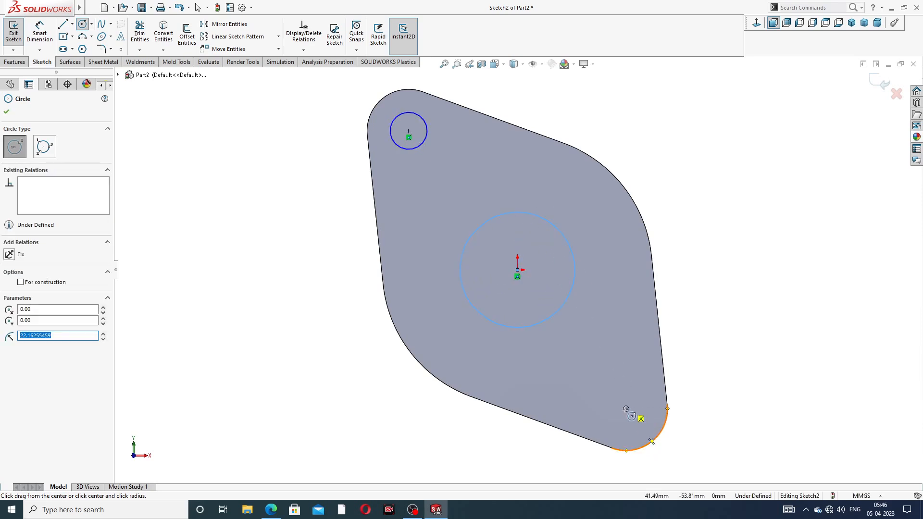
click(625, 409)
click(637, 389)
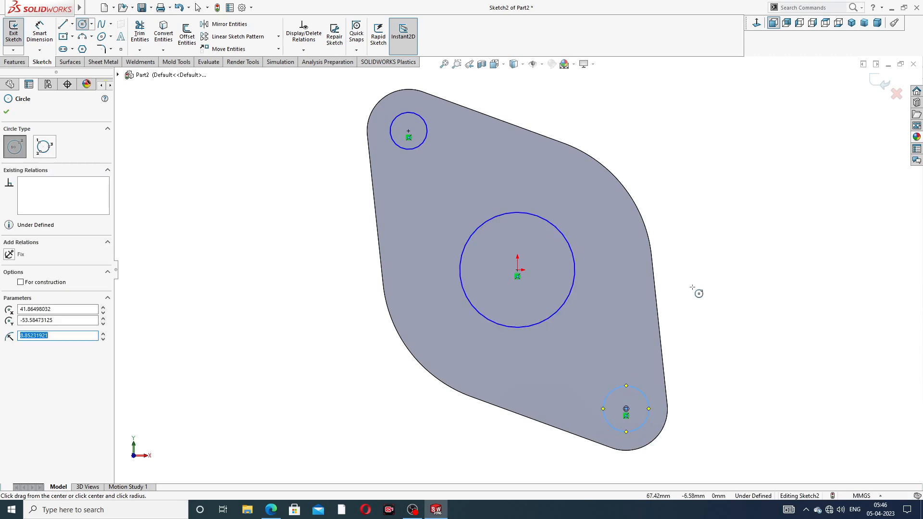
right_click(697, 290)
click(714, 294)
click(40, 31)
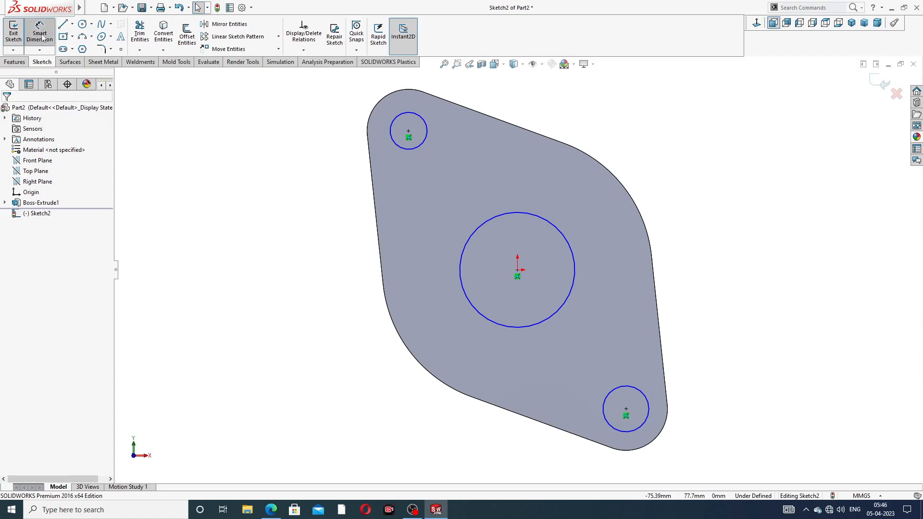
right_click(598, 124)
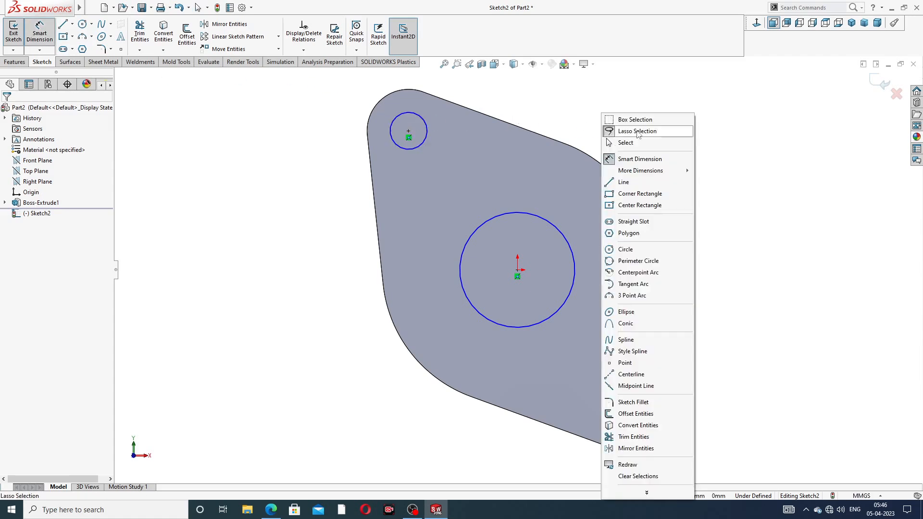
click(620, 142)
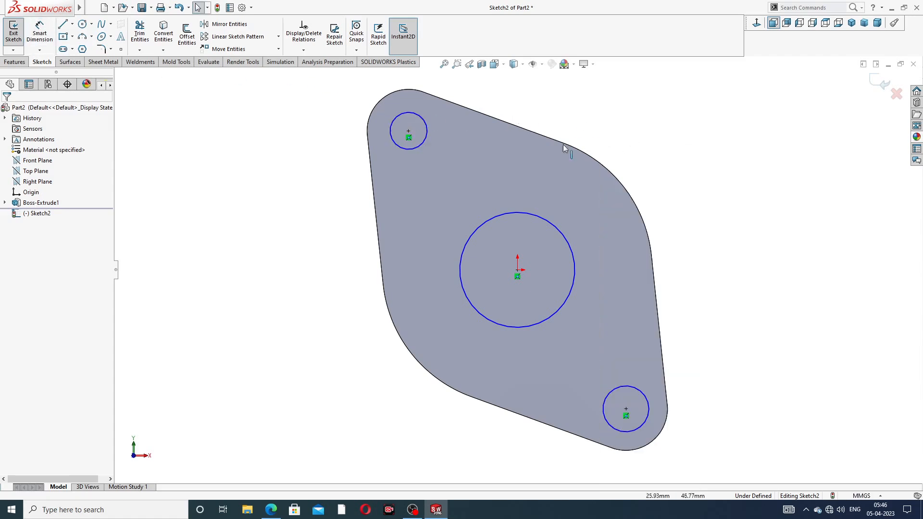
Make the two small lug circles equal in size with an Equal relation
click(426, 131)
ctrl+click(619, 387)
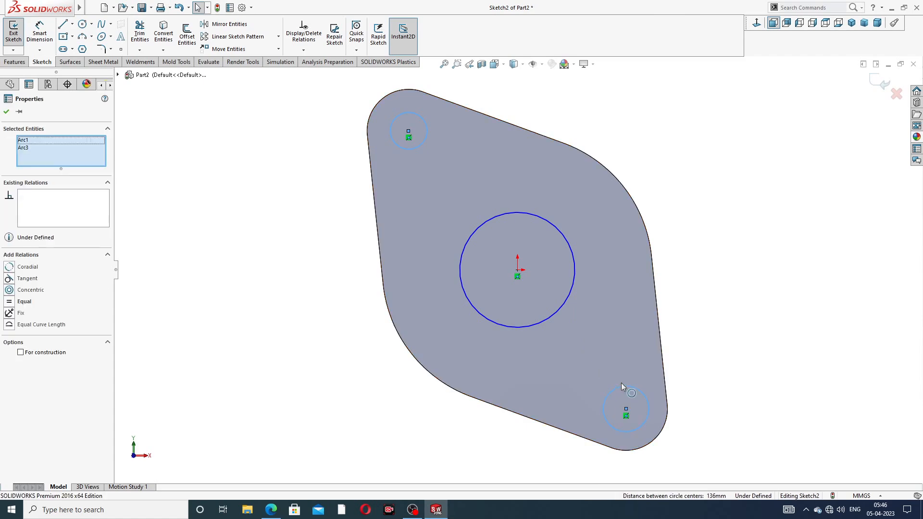
click(681, 348)
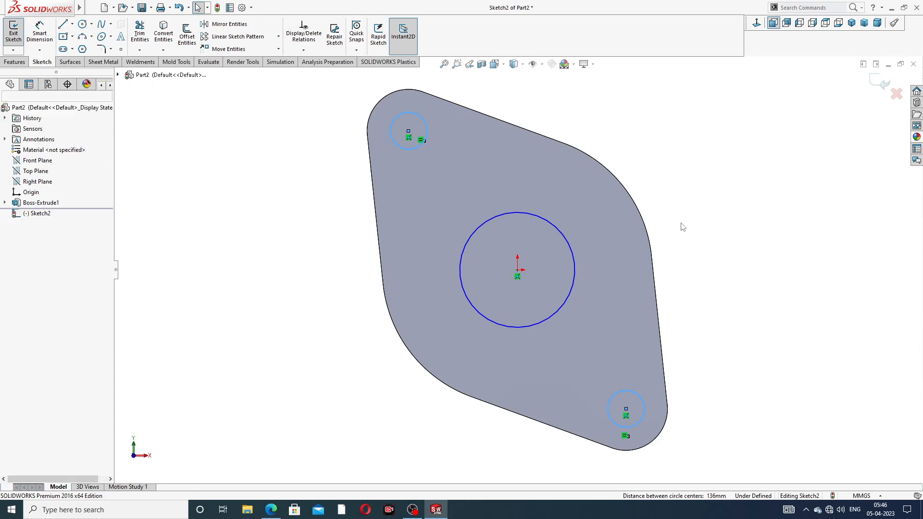
Dimension the central circle's diameter and set it to 72 mm
click(39, 32)
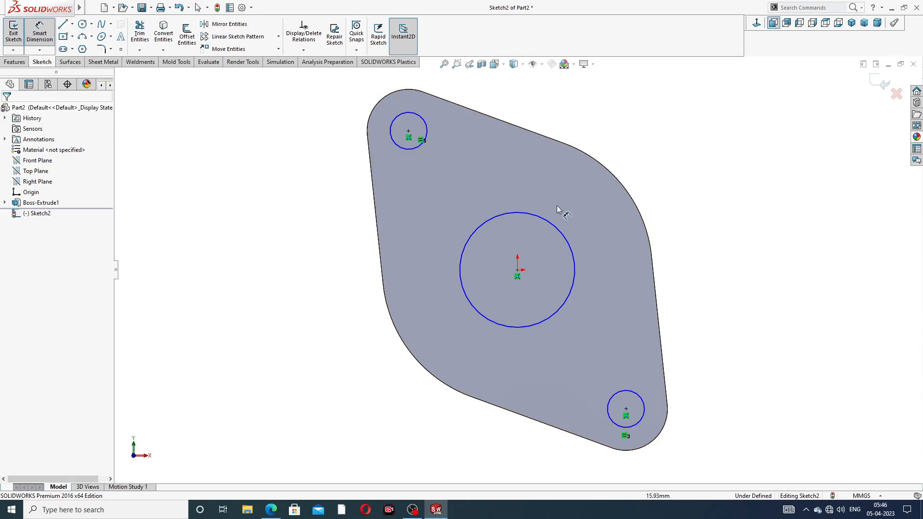
click(567, 235)
click(678, 160)
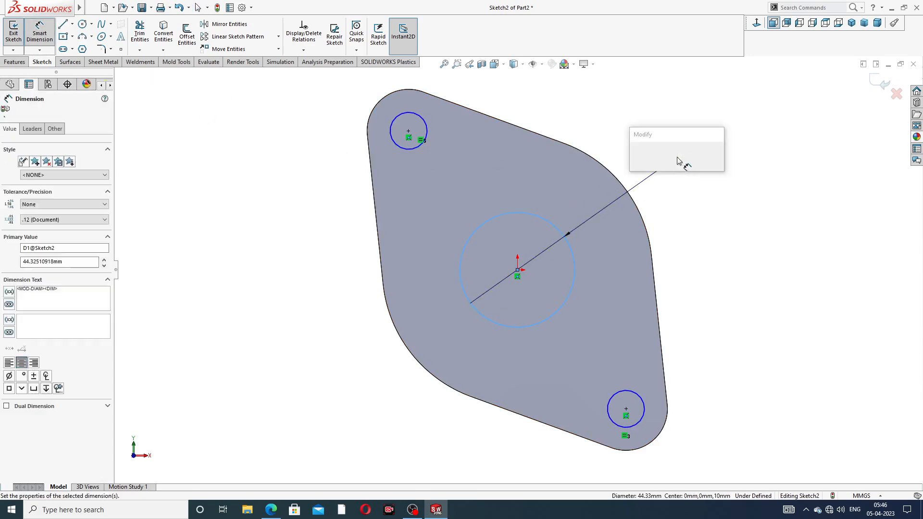
text(72)
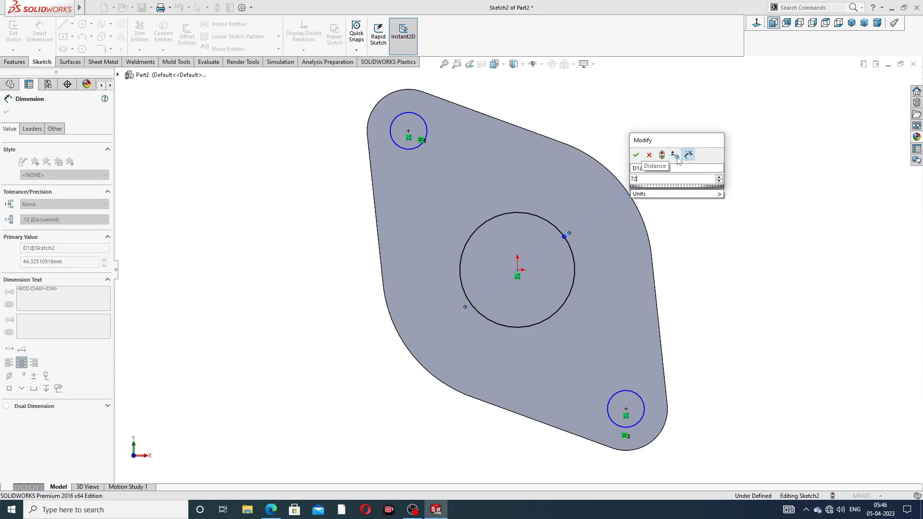
key(Return)
Dimension the upper lug hole's diameter to 17 mm, end dimensioning and bring up the PDF drawing in the browser
click(411, 115)
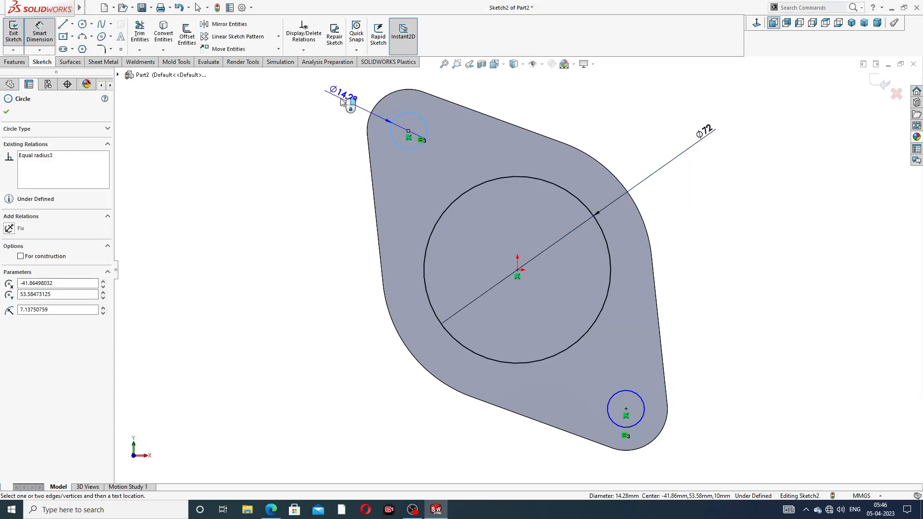
click(340, 96)
text(17)
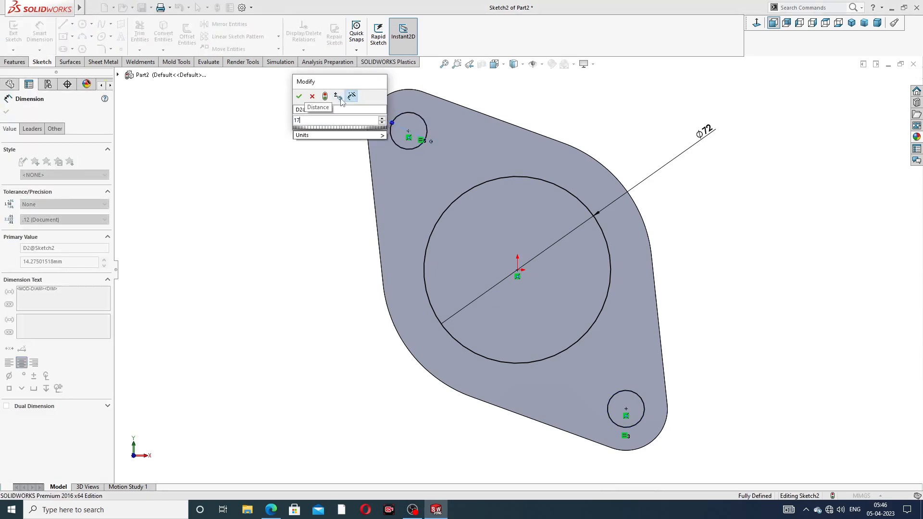
key(Return)
right_click(739, 145)
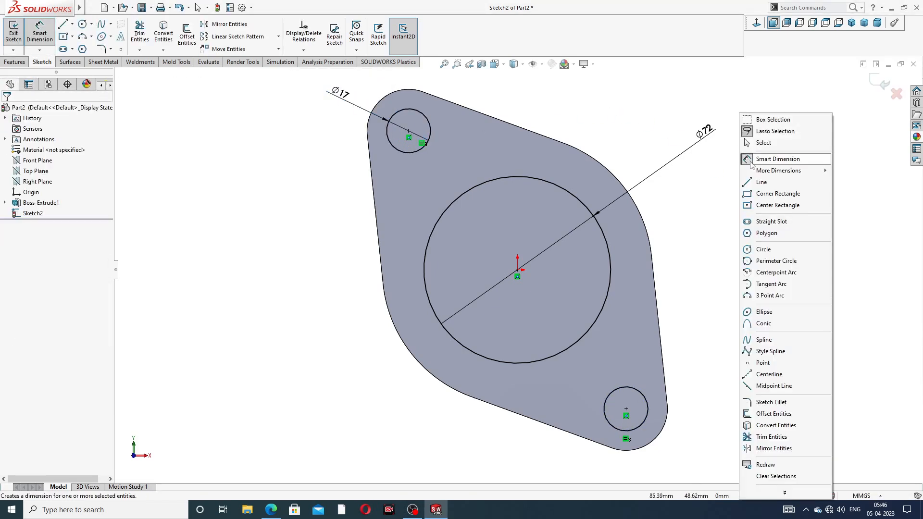
click(751, 159)
click(271, 509)
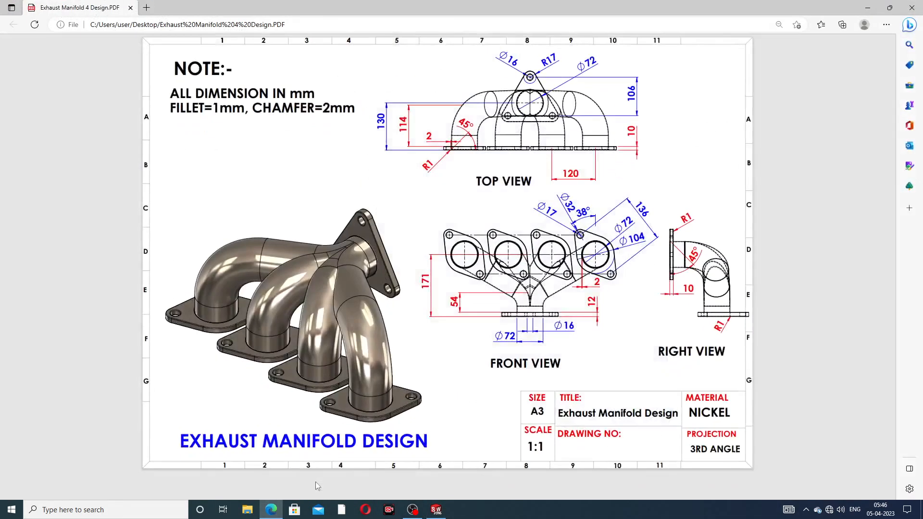
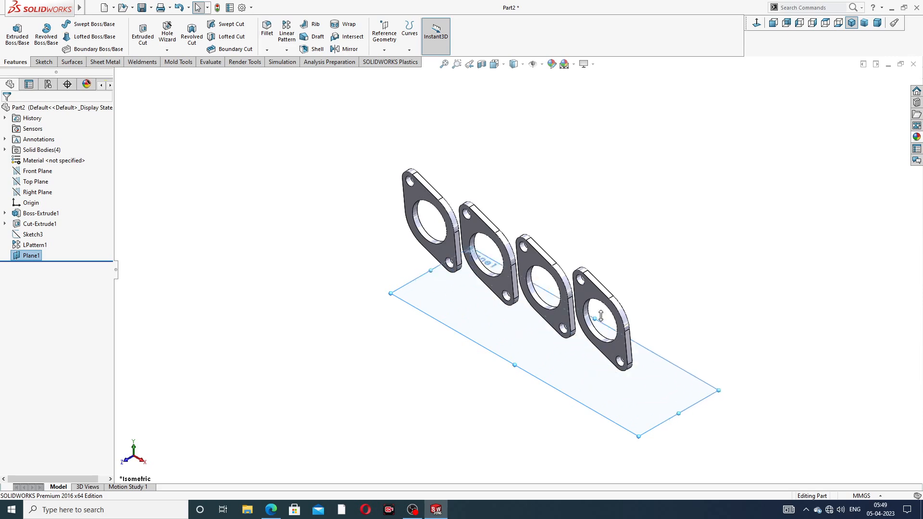
Start a new sketch on Plane1 and view it straight on
middle_drag(548, 180, 531, 235)
click(615, 204)
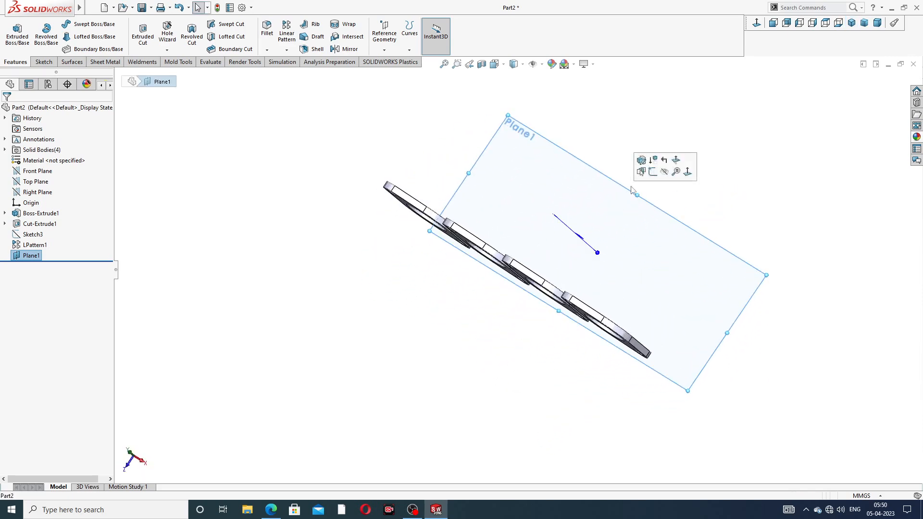
click(657, 181)
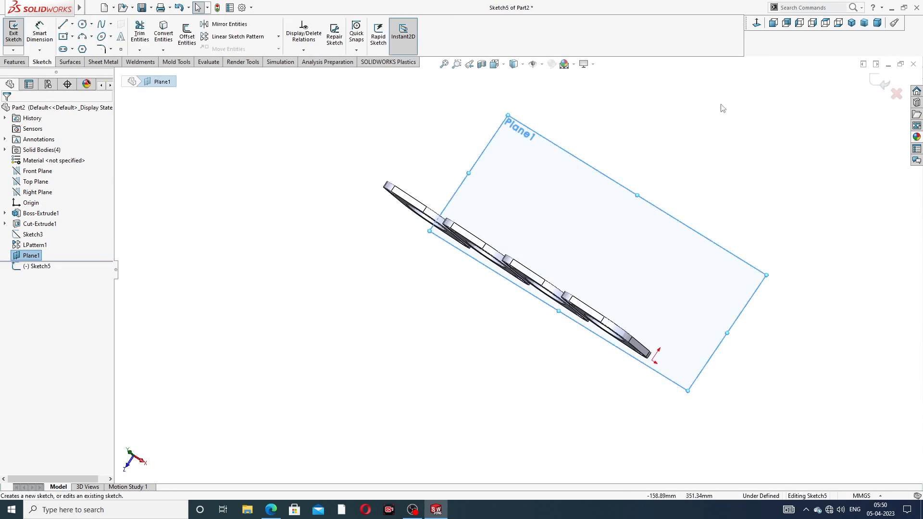
click(756, 23)
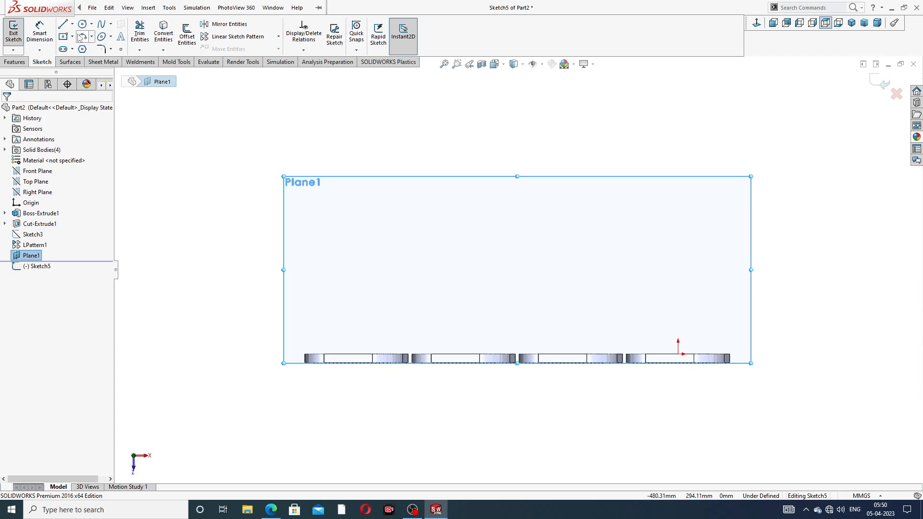
Draw a horizontal construction centerline across the gap between the two middle flanges, joining their facing corners on the front-face side
click(72, 25)
click(84, 45)
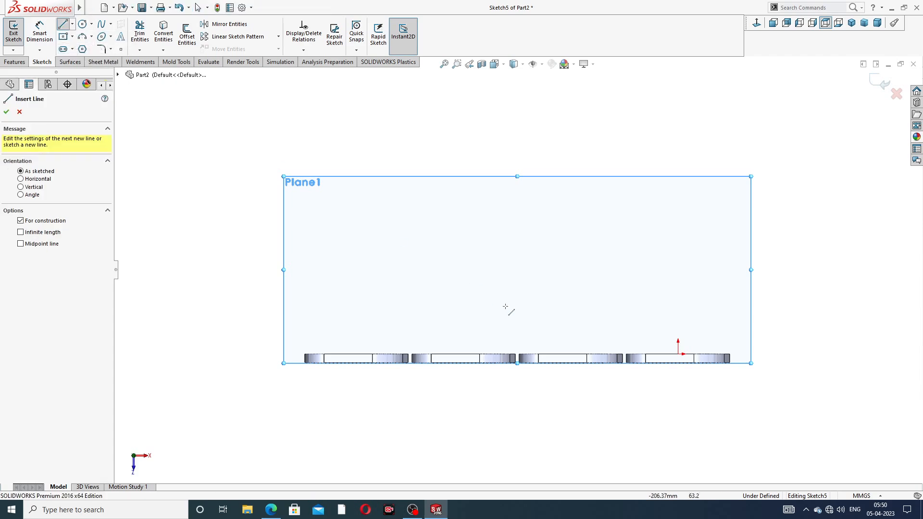
scroll(540, 377, down, 3)
scroll(566, 313, down, 2)
scroll(638, 202, up, 3)
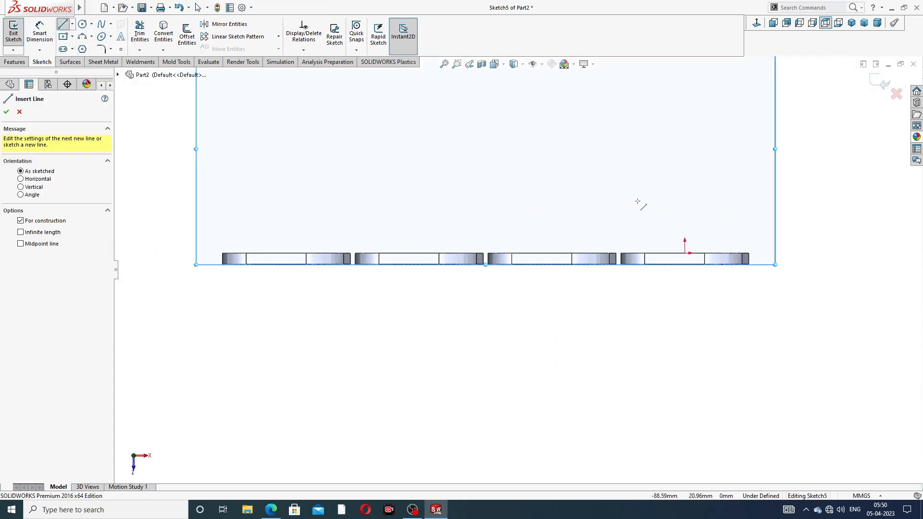
scroll(511, 250, up, 1)
mouse_move(481, 250)
middle_down()
mouse_move(484, 275)
mouse_move(487, 265)
middle_up()
click(756, 24)
scroll(521, 354, down, 6)
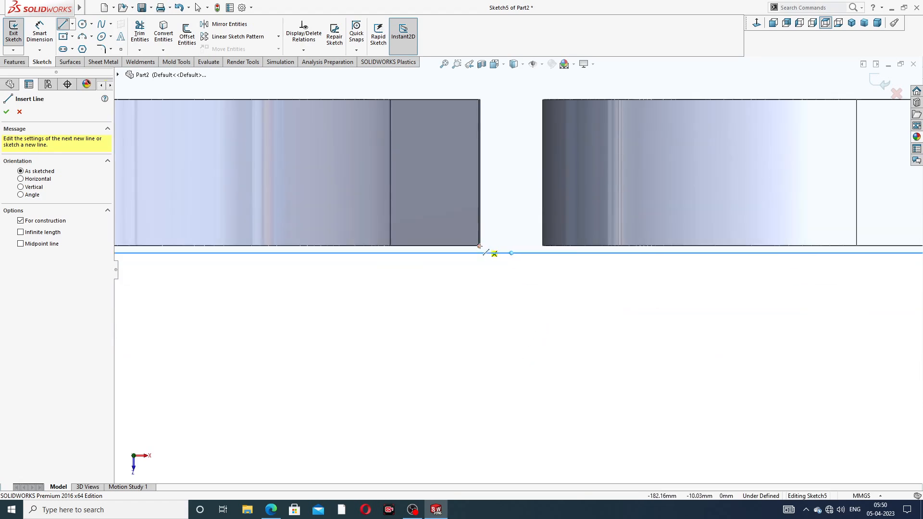
click(479, 246)
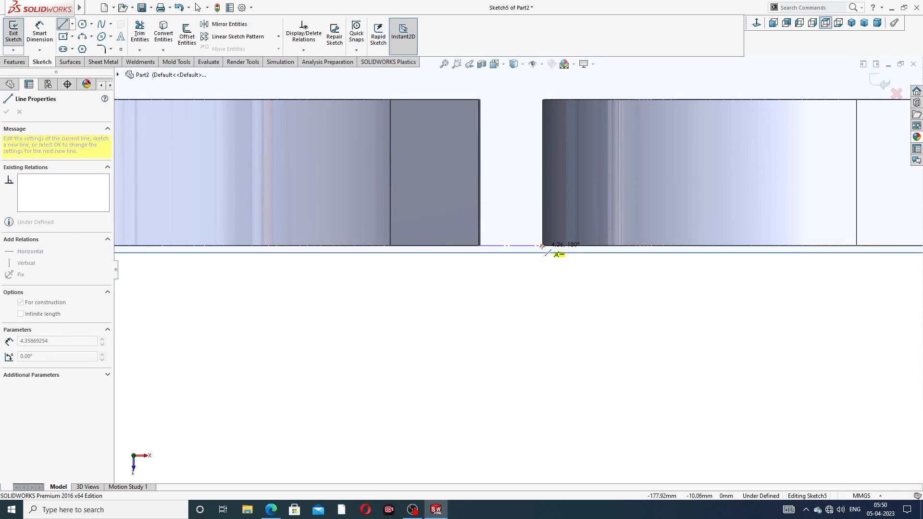
click(542, 246)
scroll(533, 116, up, 3)
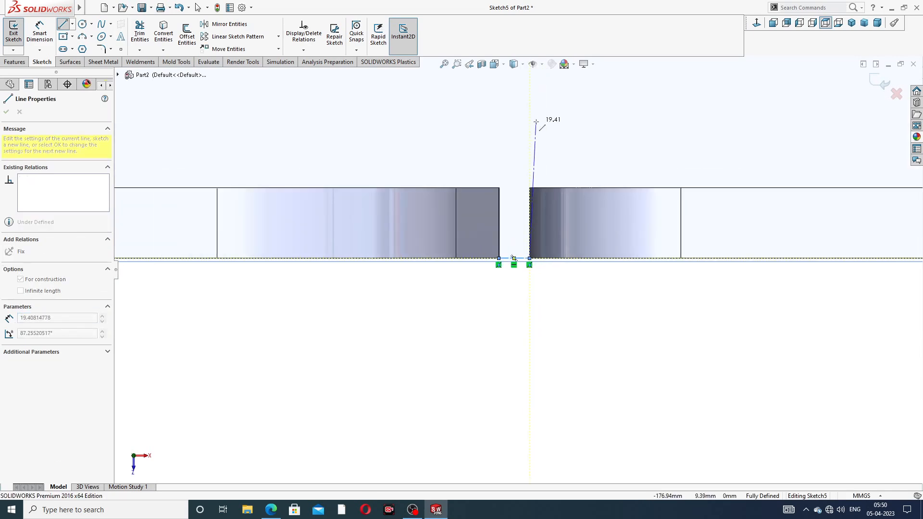
right_click(536, 123)
click(555, 129)
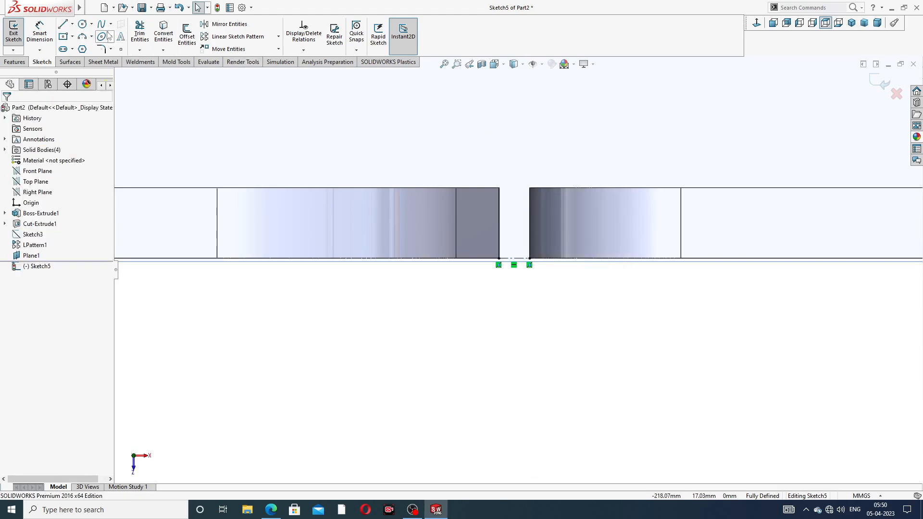
Draw a vertical construction centerline about 60 mm long upward from the midpoint of the short centerline between the middle flanges
click(72, 24)
click(82, 45)
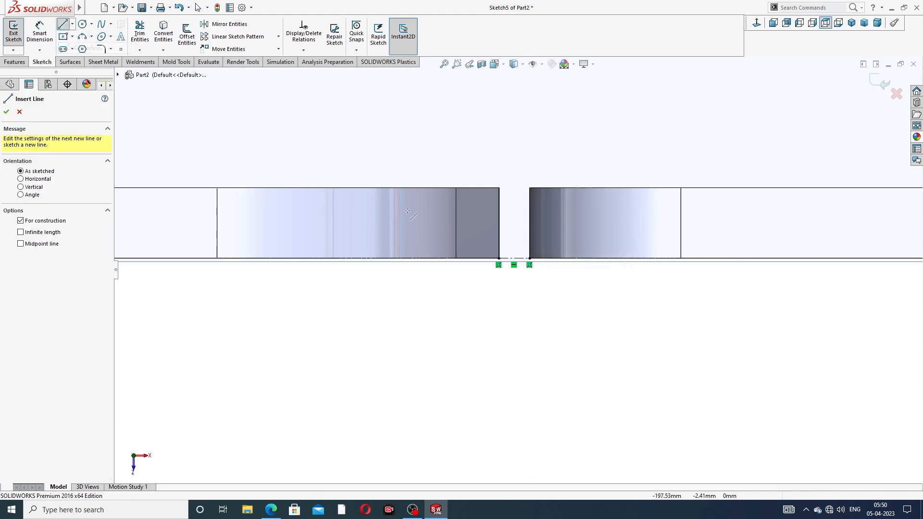
scroll(518, 249, down, 1)
scroll(518, 249, down, 3)
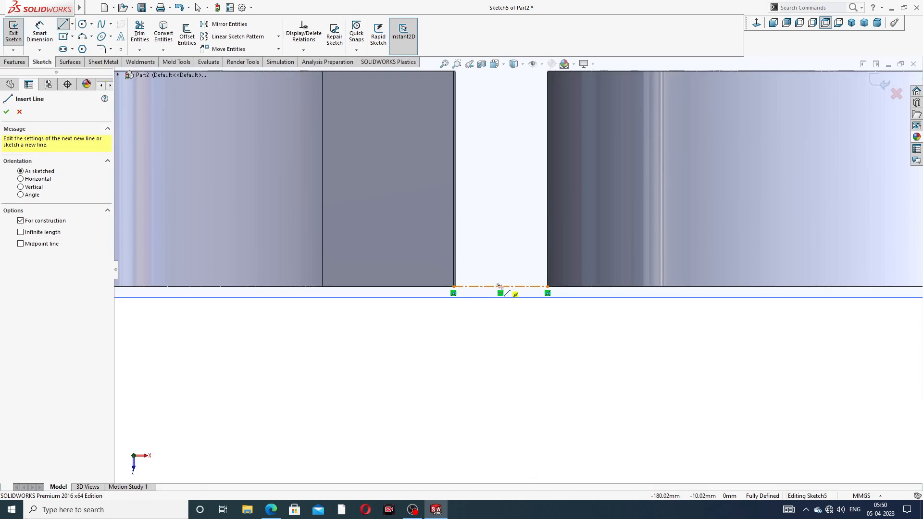
click(500, 287)
scroll(515, 118, up, 4)
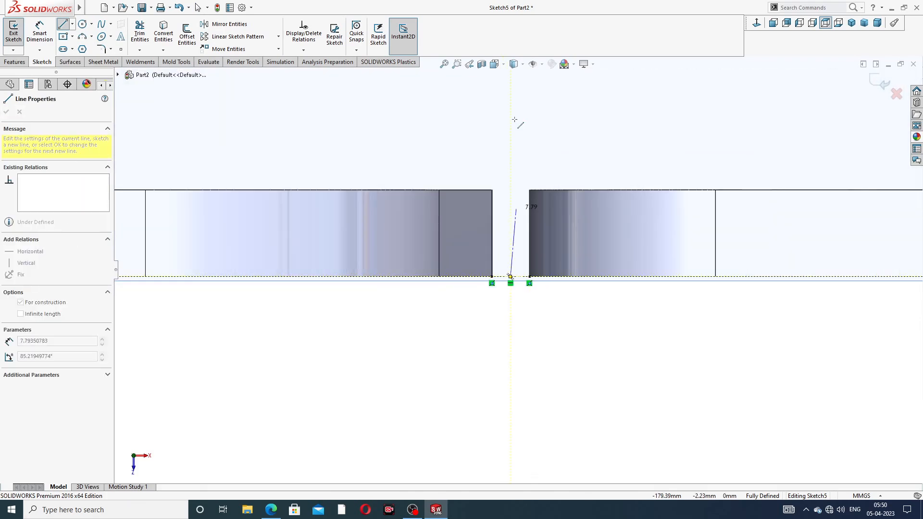
scroll(514, 270, up, 1)
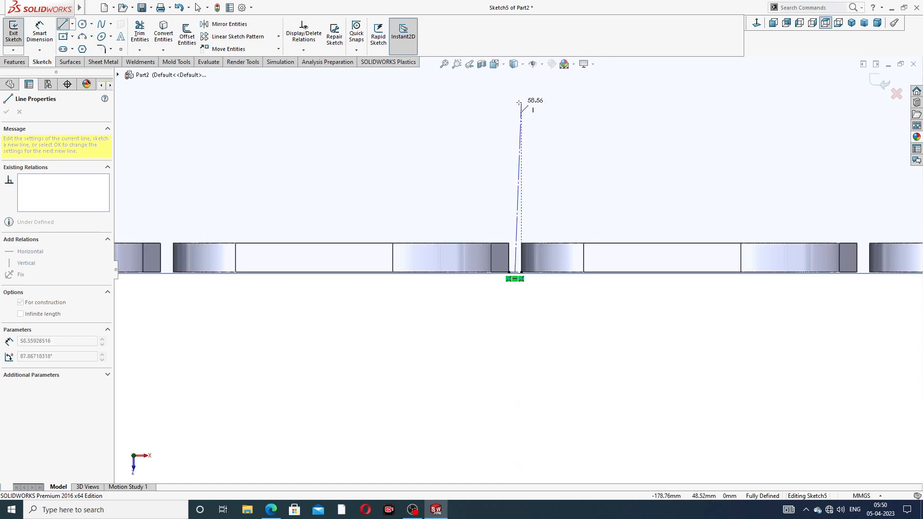
click(514, 98)
right_click(563, 98)
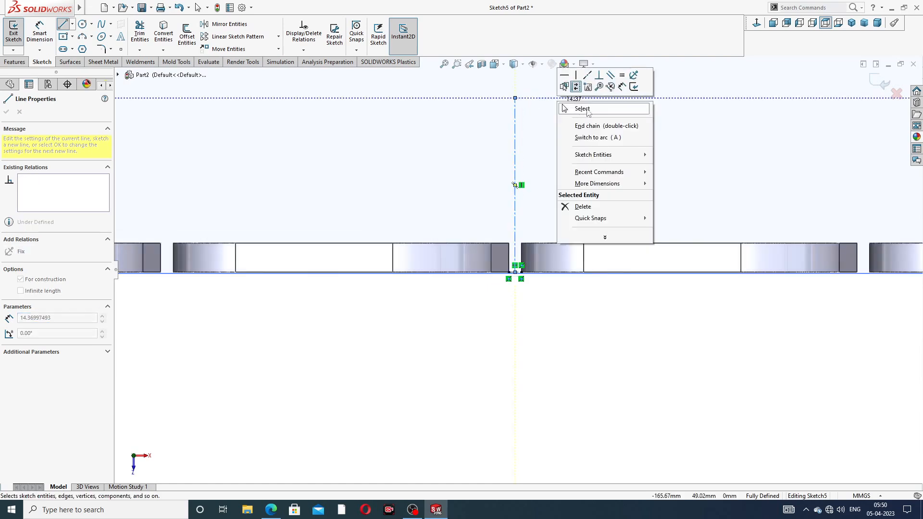
click(586, 109)
Stretch the vertical centerline by moving its free upper endpoint up to about Y 127 mm
scroll(556, 113, up, 3)
click(523, 153)
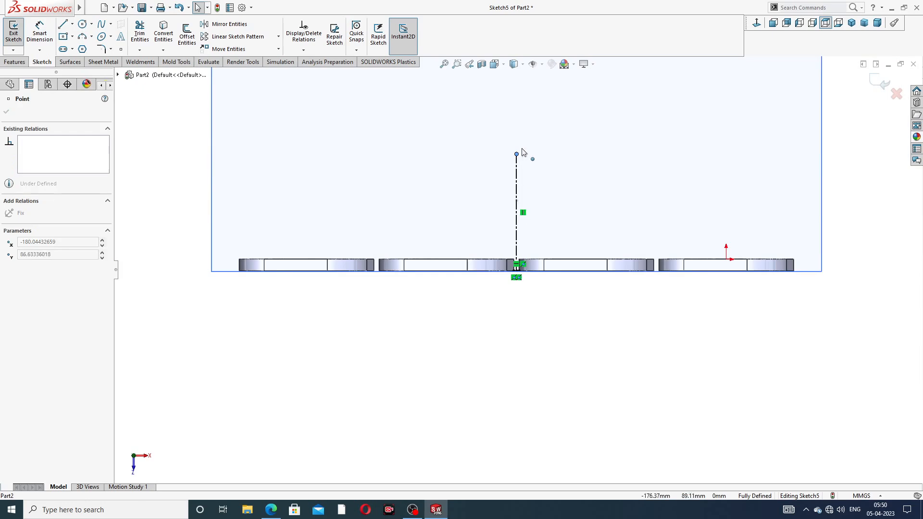
drag(523, 153, 523, 115)
scroll(557, 151, up, 2)
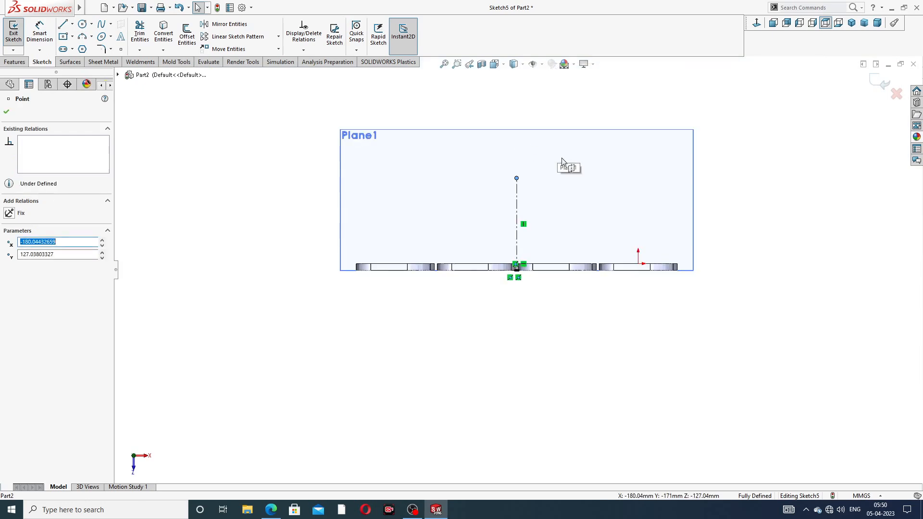
Hide Plane1, check the centerline against the flanges in a tilted view, and return to the straight-on sketch view
click(562, 161)
scroll(553, 154, down, 2)
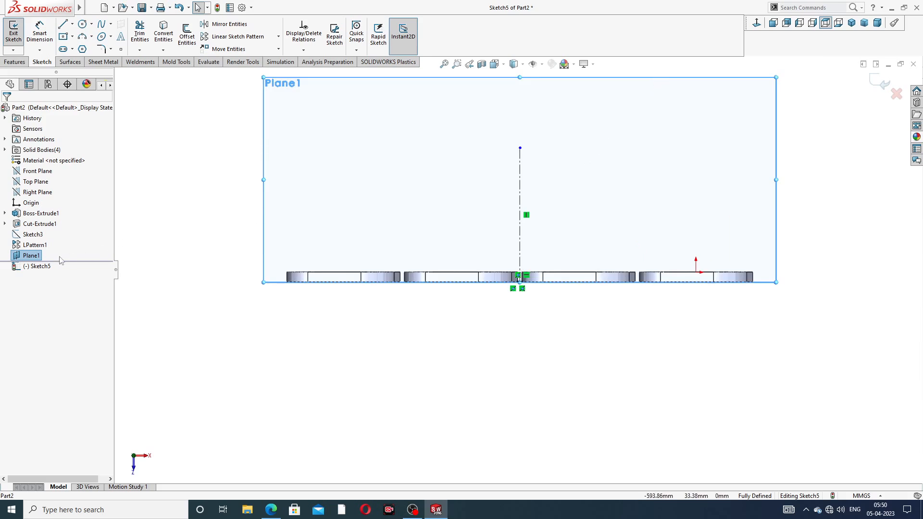
click(37, 258)
click(54, 242)
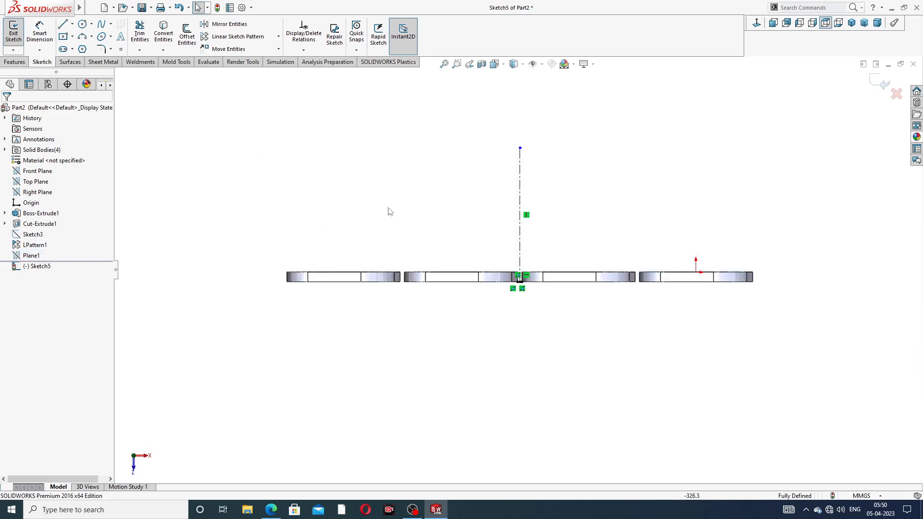
middle_drag(559, 189, 562, 208)
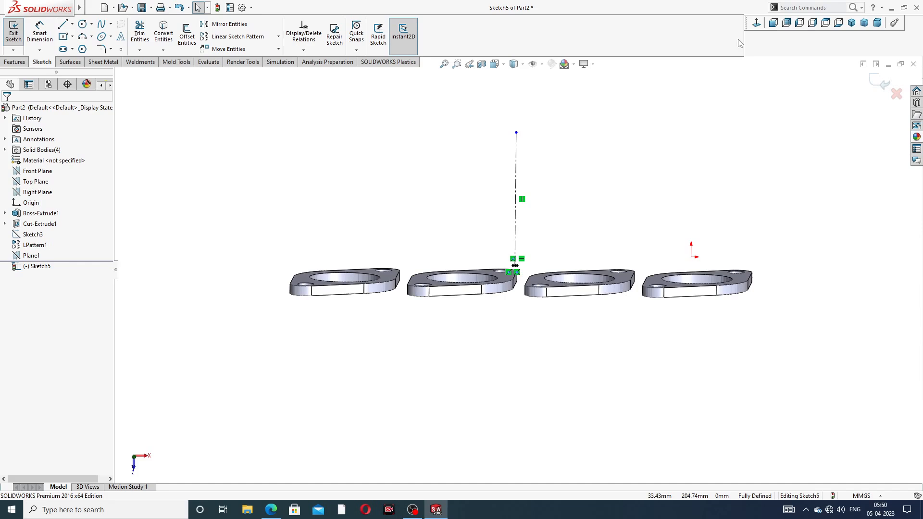
click(757, 24)
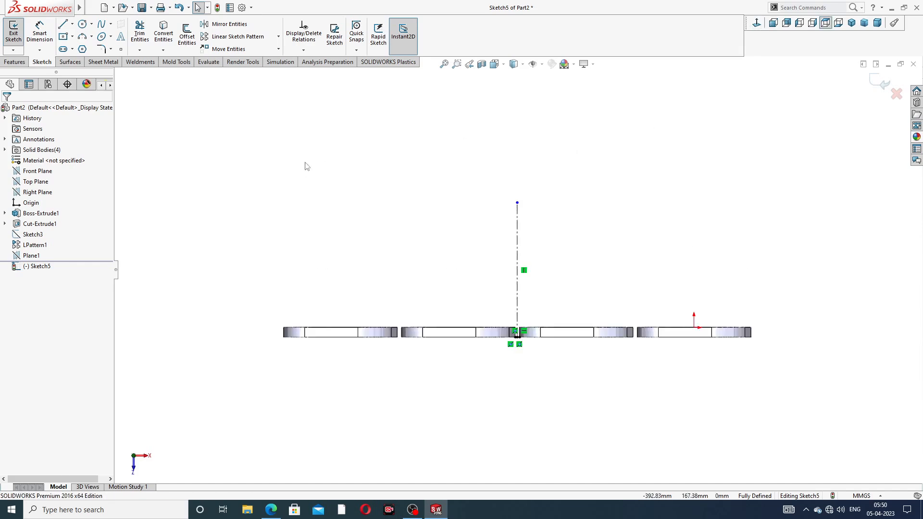
Draw a 3-sided inscribed-circle polygon centred on the vertical centerline's upper end, with one vertex about 66 mm straight above the centre
click(81, 49)
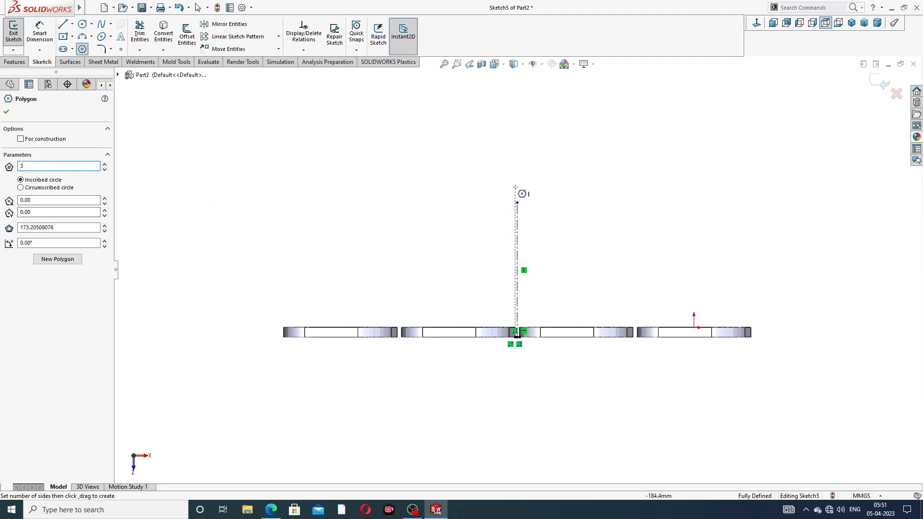
scroll(534, 210, down, 3)
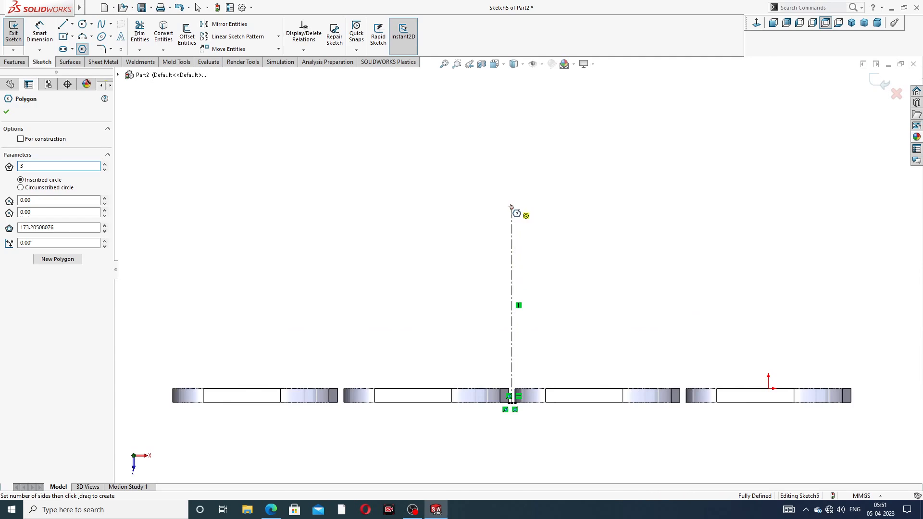
click(513, 207)
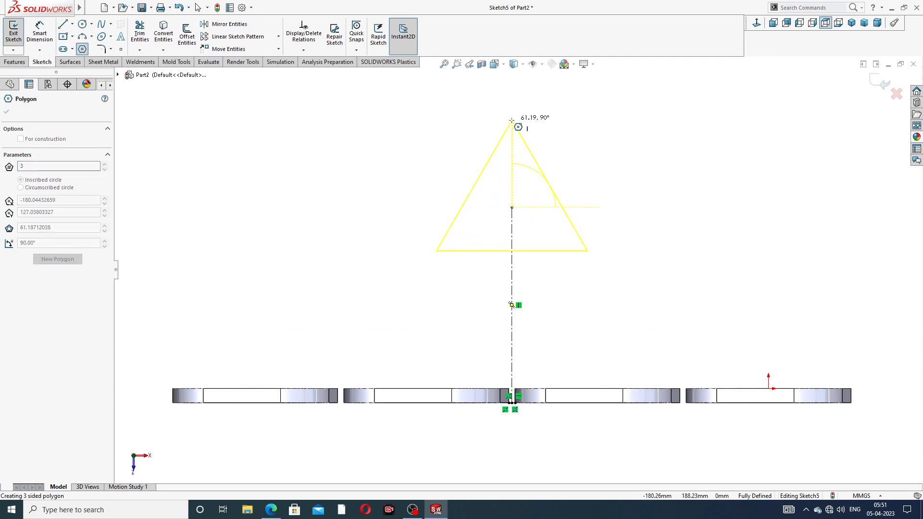
click(512, 113)
right_click(579, 117)
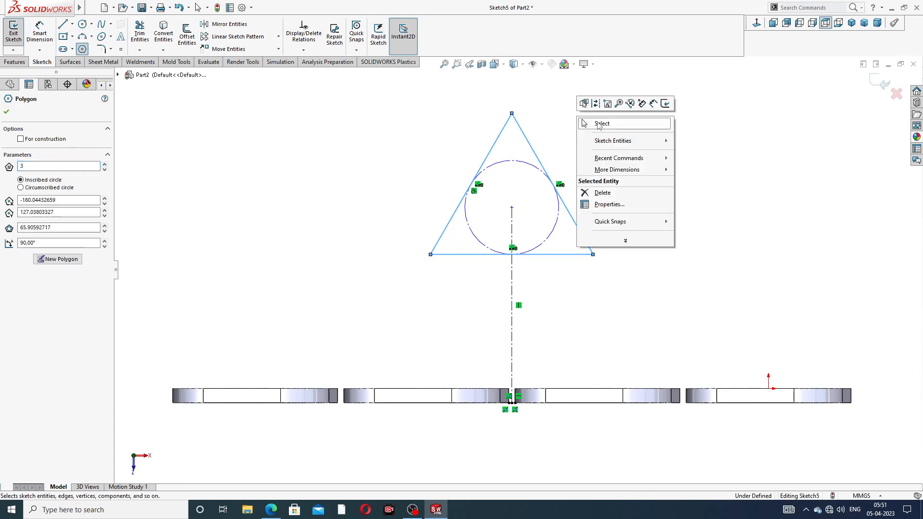
click(599, 124)
Add a horizontal relation to the triangle's base line
scroll(531, 190, down, 3)
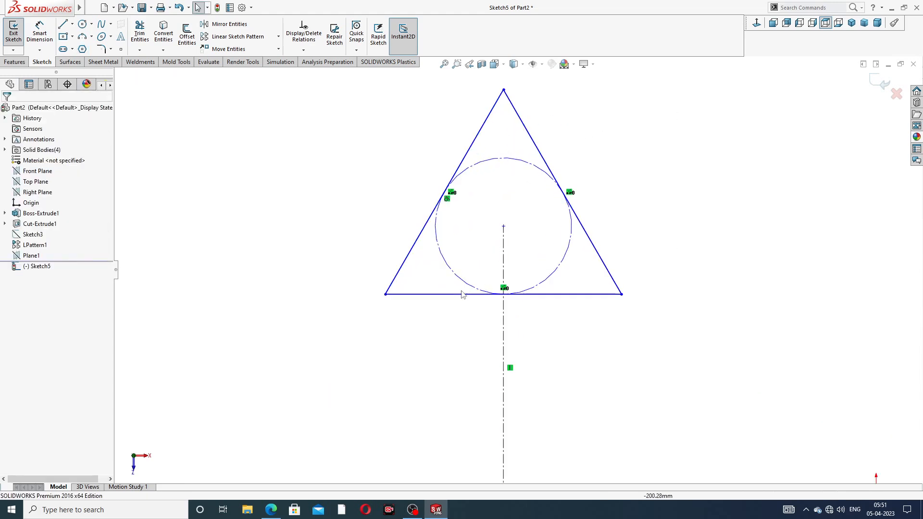
click(462, 294)
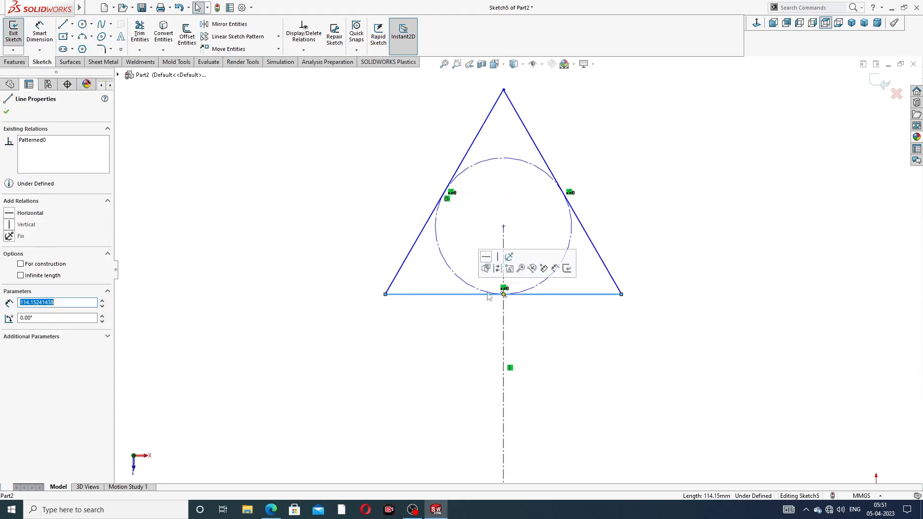
click(486, 258)
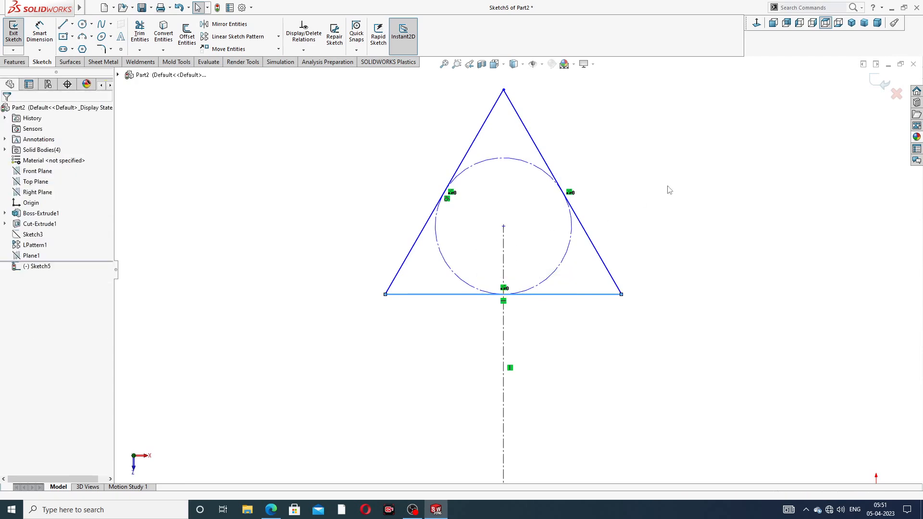
Try to convert the triangle's three sides to construction geometry as a multiple selection
click(500, 96)
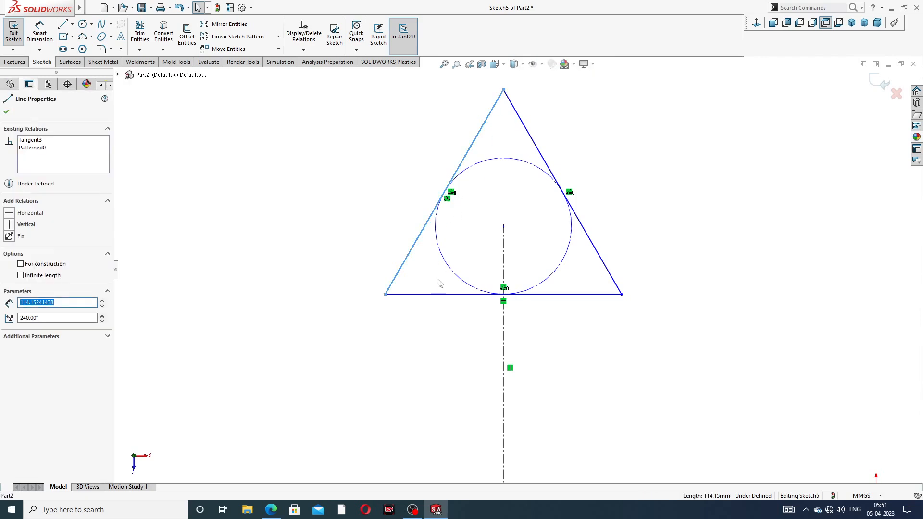
ctrl+click(440, 294)
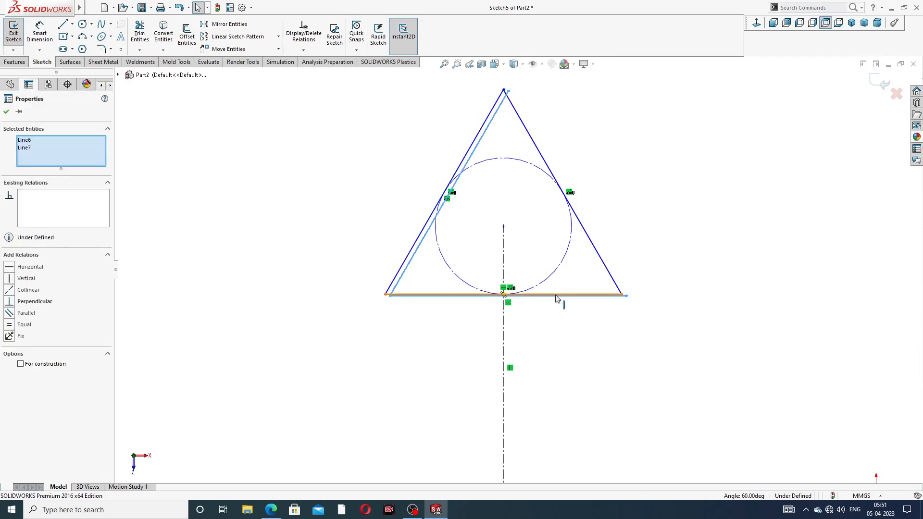
ctrl+click(602, 263)
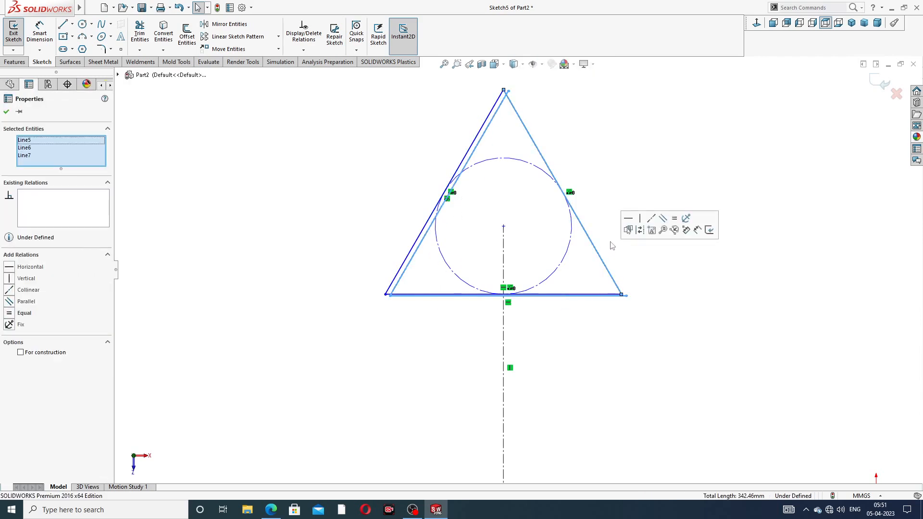
click(639, 231)
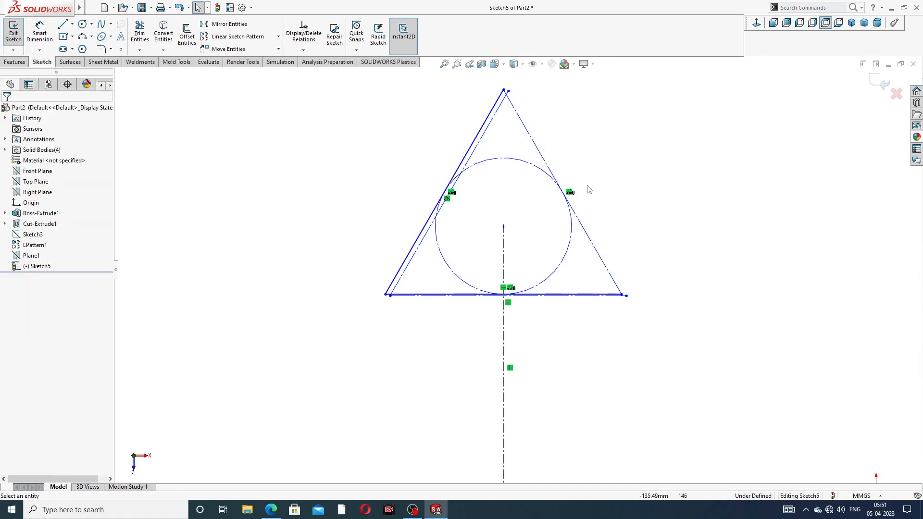
scroll(491, 132, down, 2)
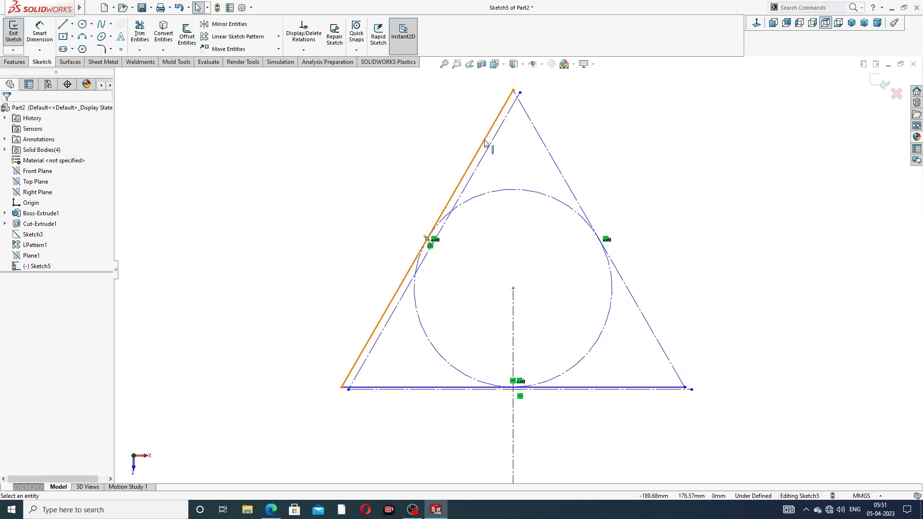
click(484, 142)
click(522, 111)
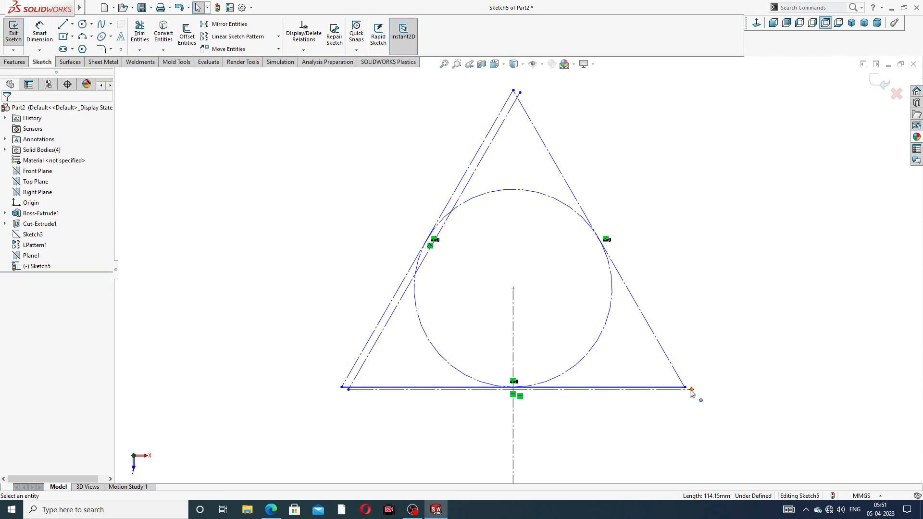
Undo the construction-geometry conversions and the accidental copies of the triangle's sides
key(ctrl+z)
key(ctrl+z)
key(ctrl+z)
key(ctrl+z)
key(ctrl+z)
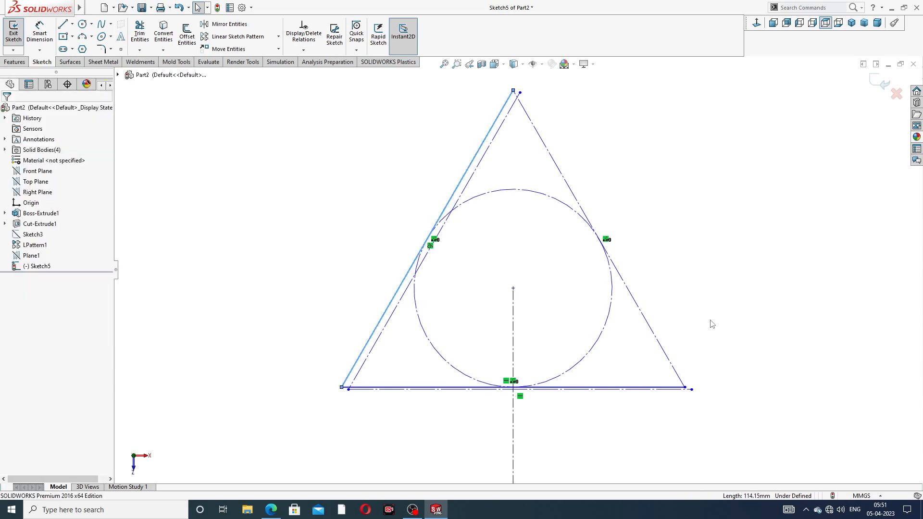
click(712, 321)
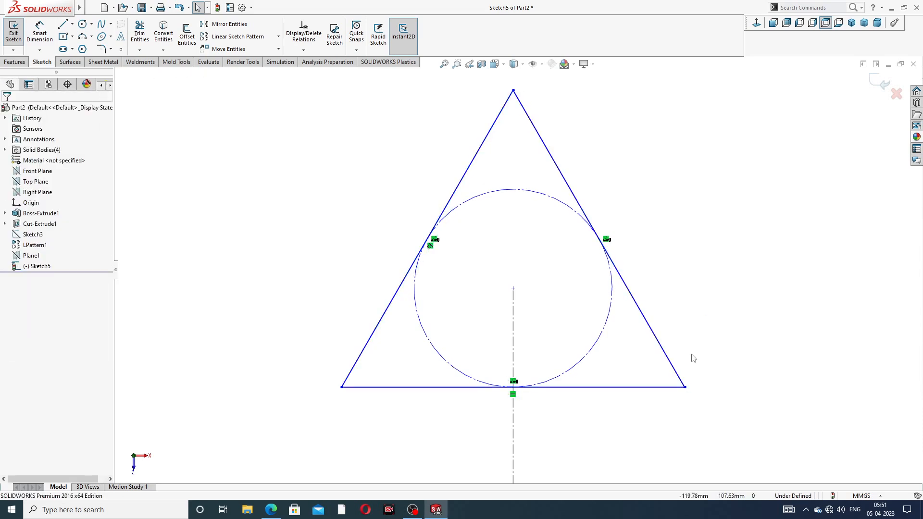
Convert the triangle's base and its two slanted sides to construction geometry one at a time
click(663, 387)
click(700, 359)
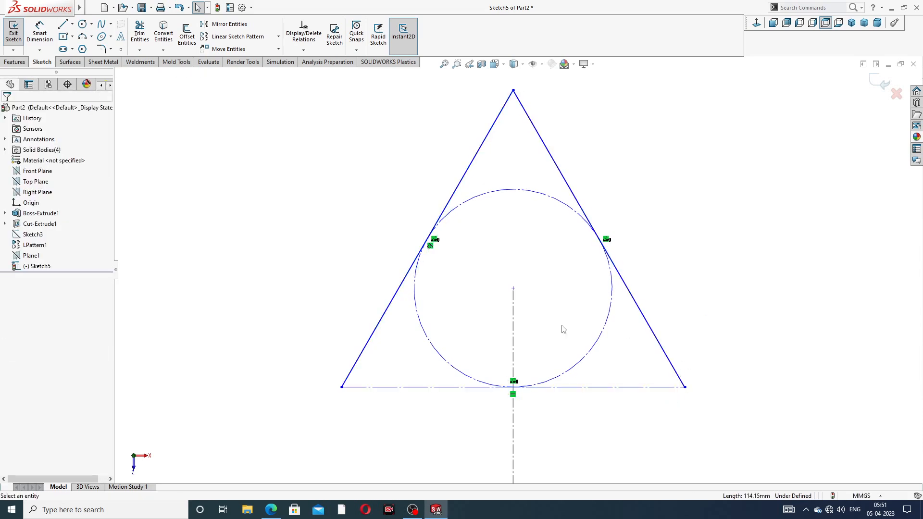
click(389, 316)
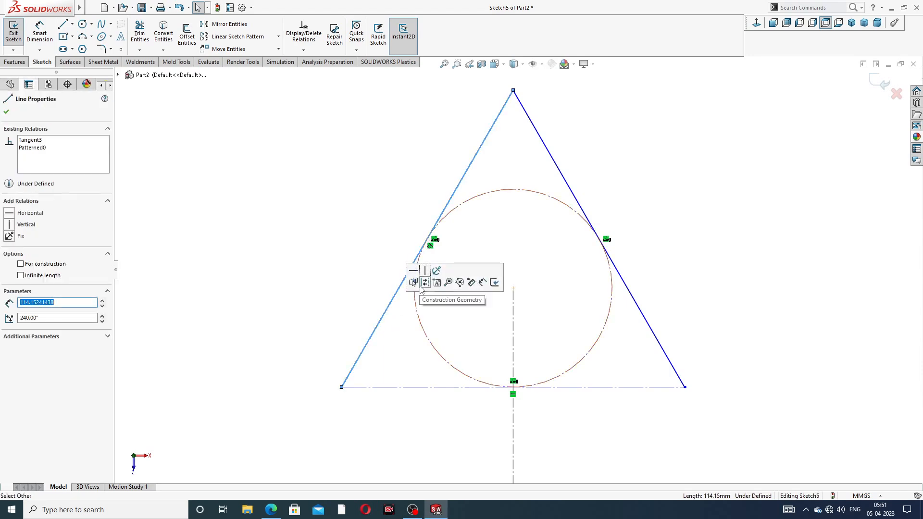
click(426, 274)
click(578, 195)
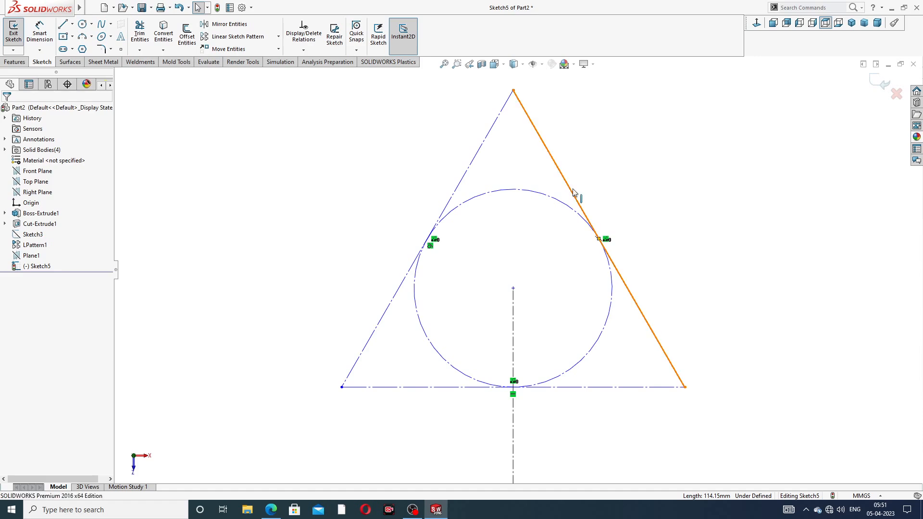
click(612, 162)
key(z)
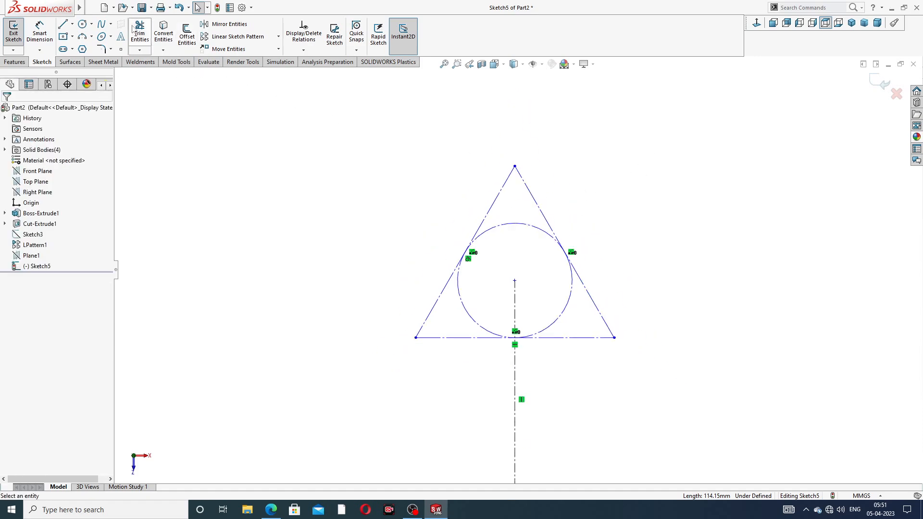
Draw a circle of about 26 mm radius centred on the triangle's centre, inside its inscribed construction circle
click(82, 24)
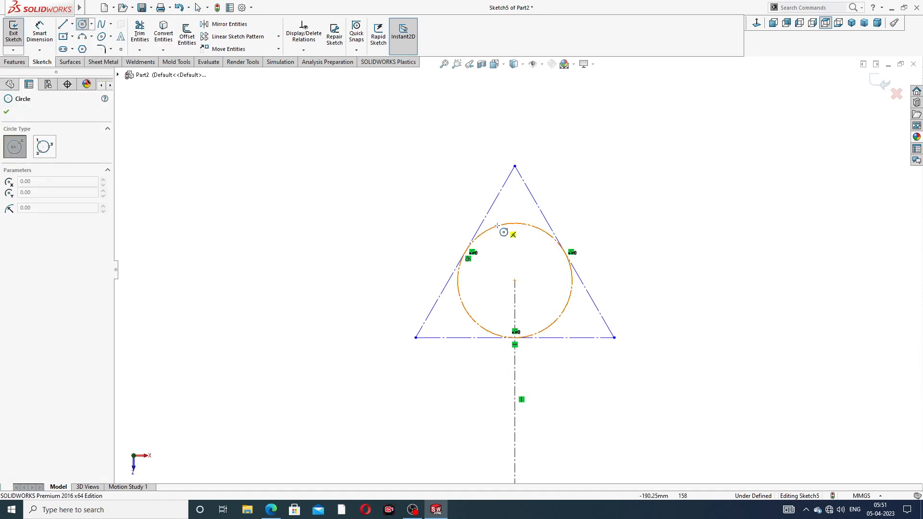
click(514, 280)
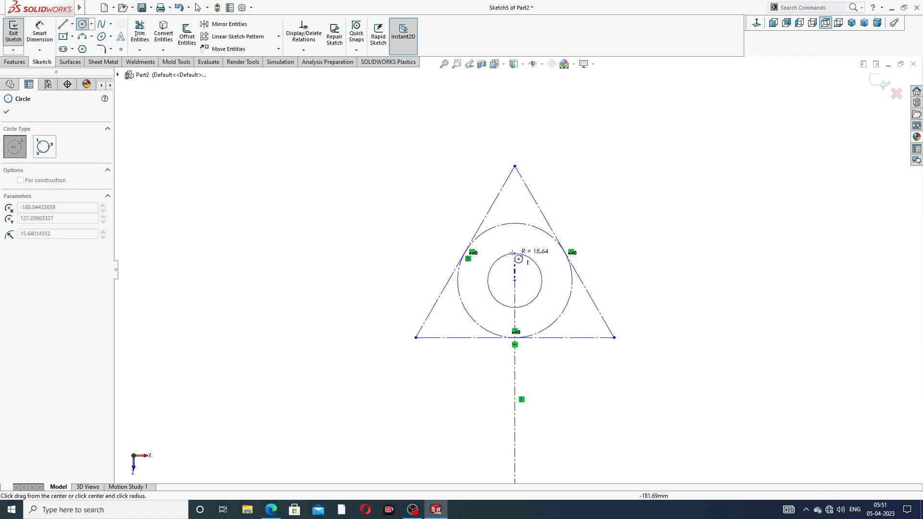
click(538, 240)
right_click(572, 191)
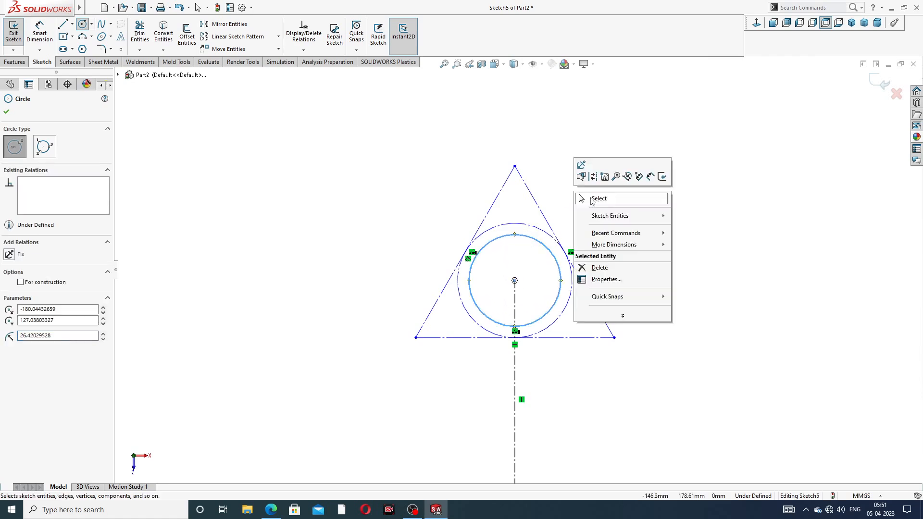
click(586, 196)
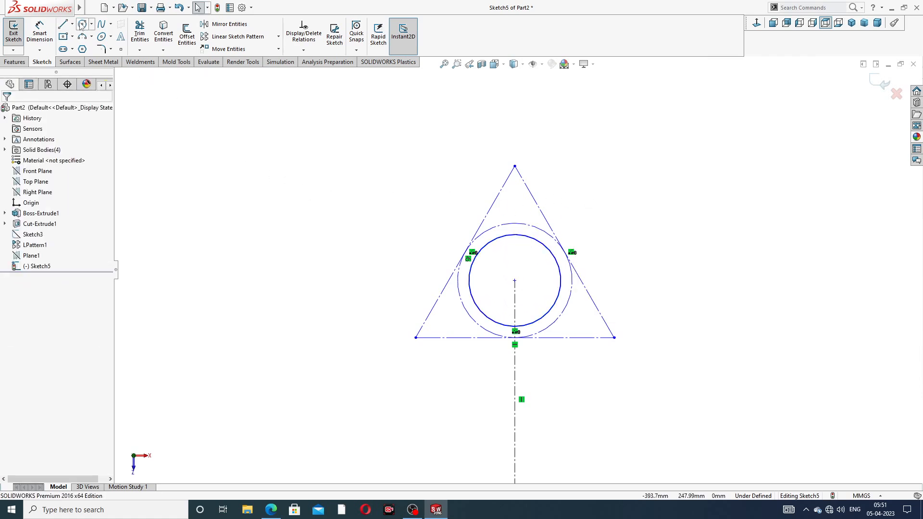
Draw two concentric circles centred on the triangle's apex, with radii of about 16.6 mm and 9.4 mm
click(81, 25)
click(514, 166)
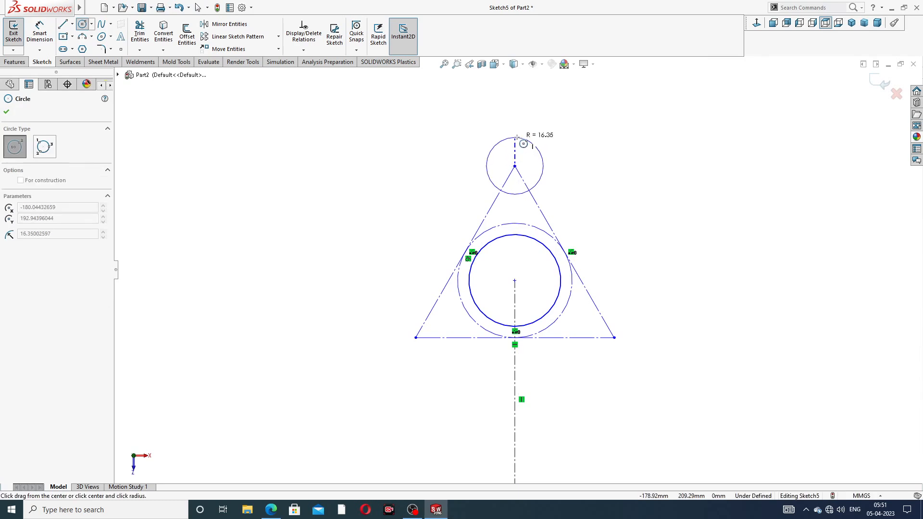
click(531, 143)
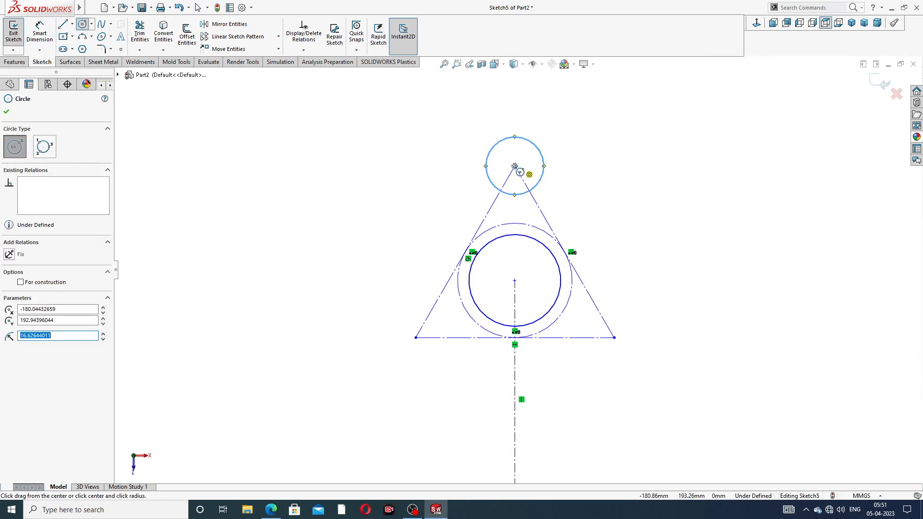
click(514, 167)
click(530, 169)
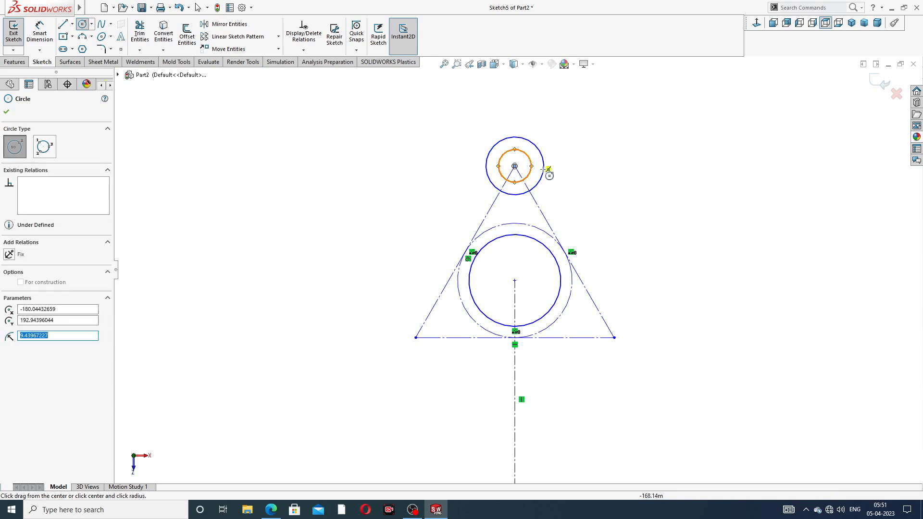
Draw two concentric circles on the triangle's lower-right corner, with radii of about 19 mm and 9.6 mm
click(614, 338)
click(635, 313)
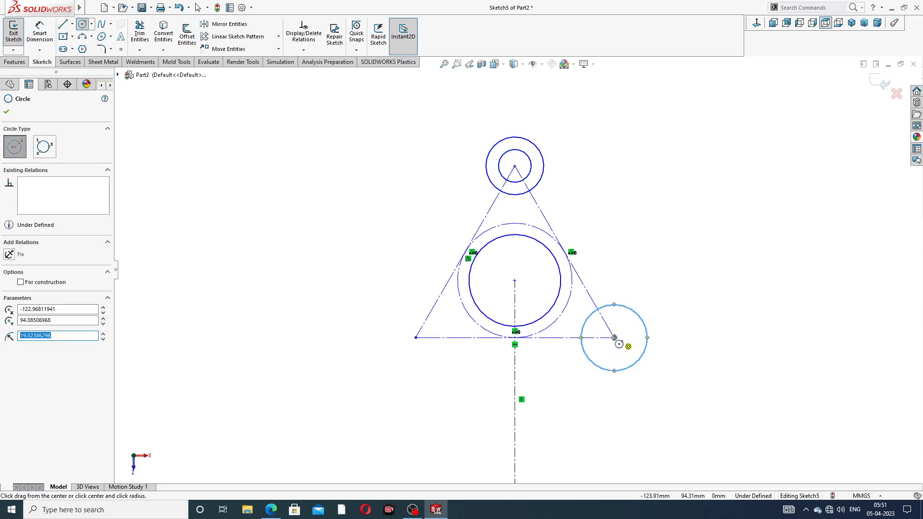
click(614, 338)
click(626, 326)
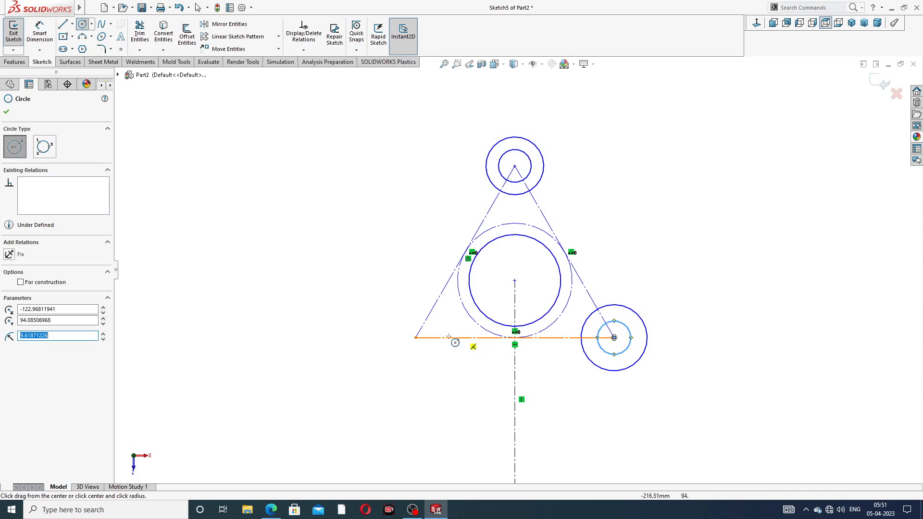
Draw two concentric circles on the triangle's lower-left corner, with radii of about 16.7 mm and 11.3 mm
click(415, 338)
click(433, 315)
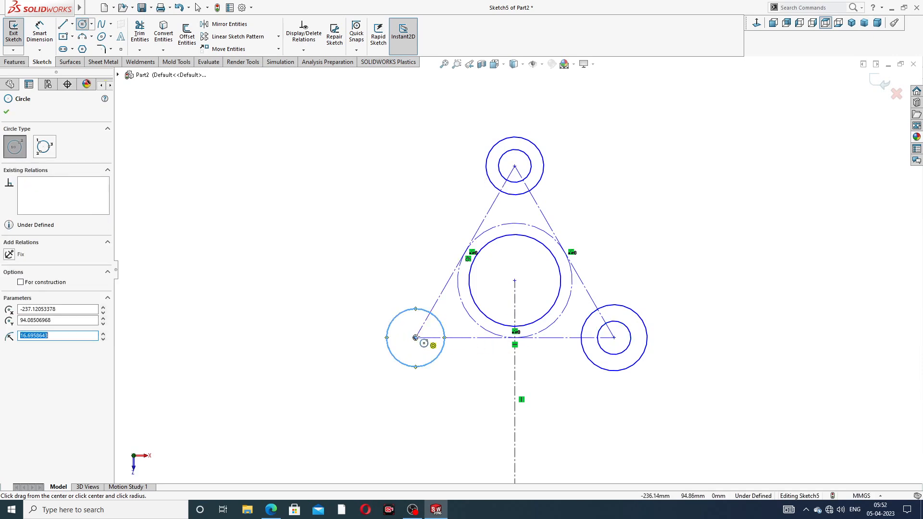
click(415, 338)
click(429, 323)
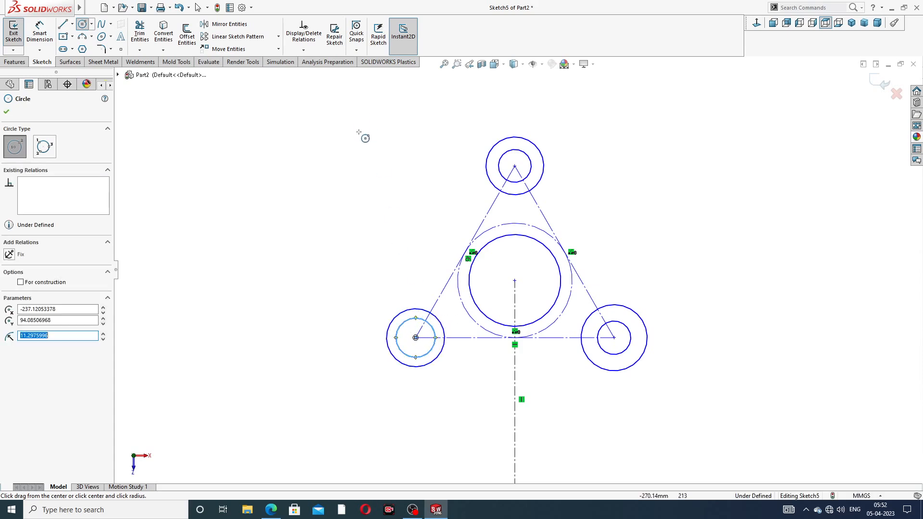
right_click(362, 137)
click(385, 145)
Draw a line about 112 mm long, tangent to the lower-left and apex outer circles, along the flange's left side
click(62, 24)
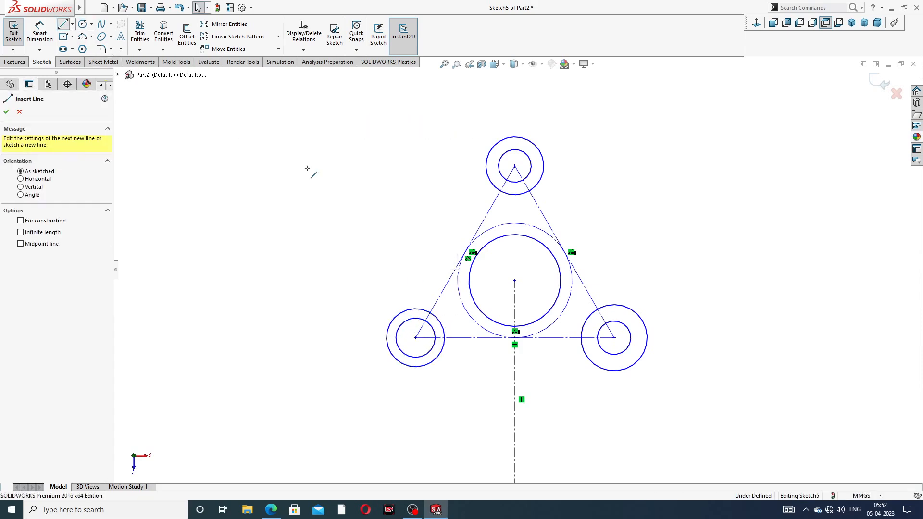
click(389, 326)
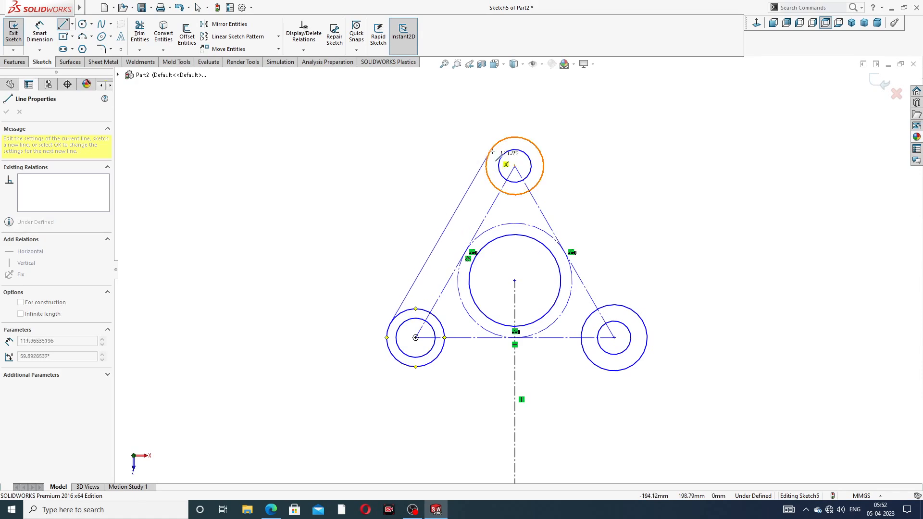
click(490, 152)
right_click(423, 133)
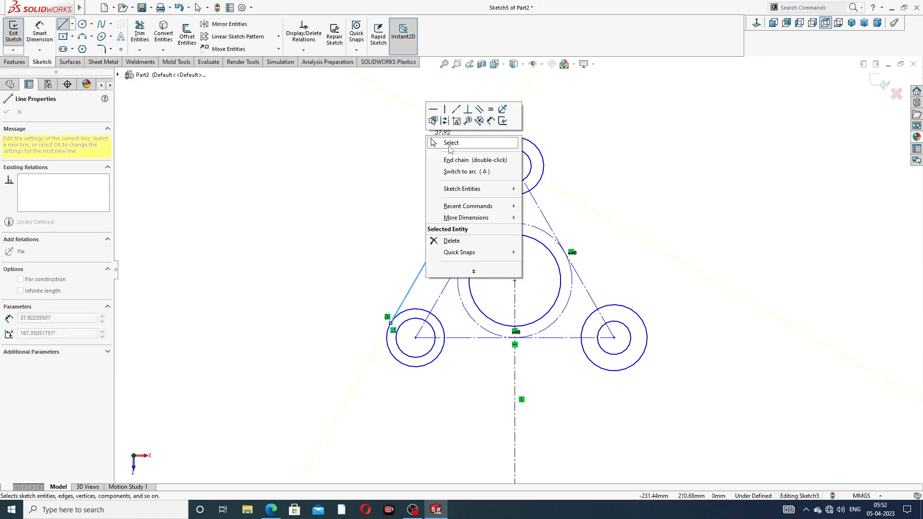
click(444, 140)
Draw a line about 113 mm long from the apex outer circle to the lower-right outer circle, along the flange's right side
click(62, 24)
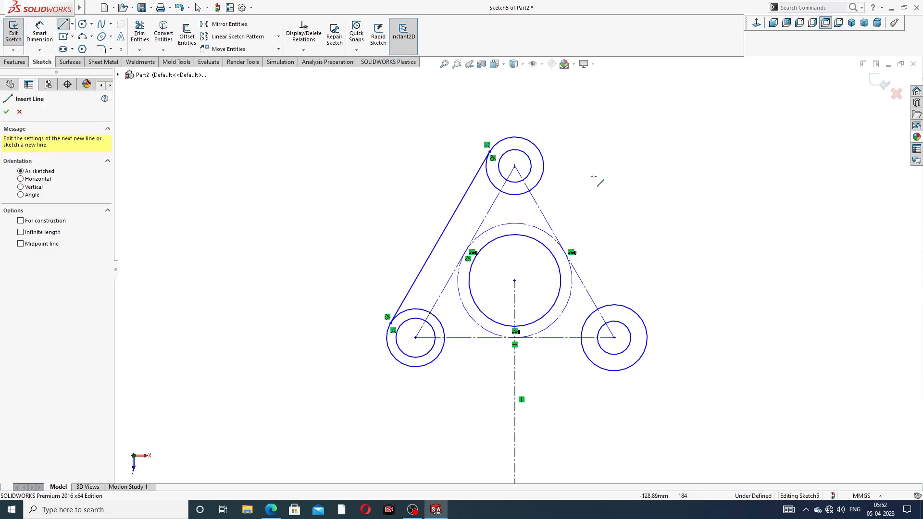
click(540, 152)
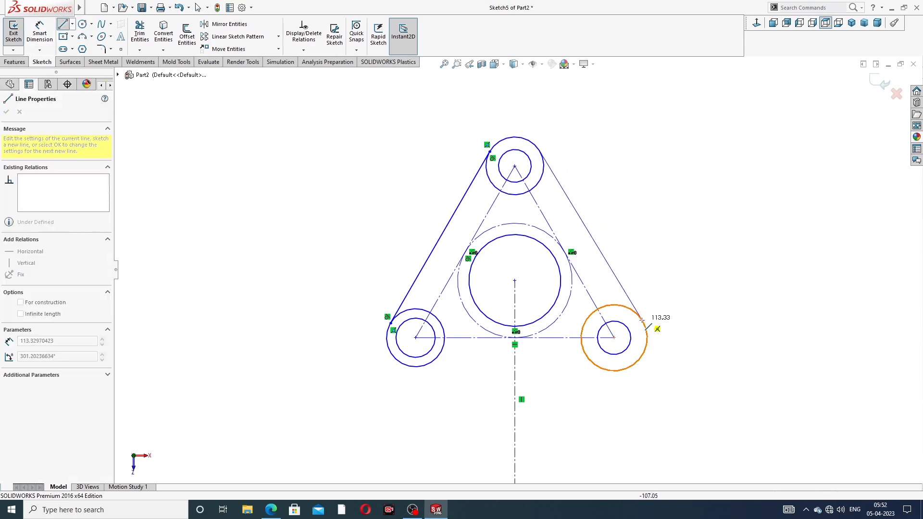
click(642, 320)
right_click(688, 264)
click(708, 267)
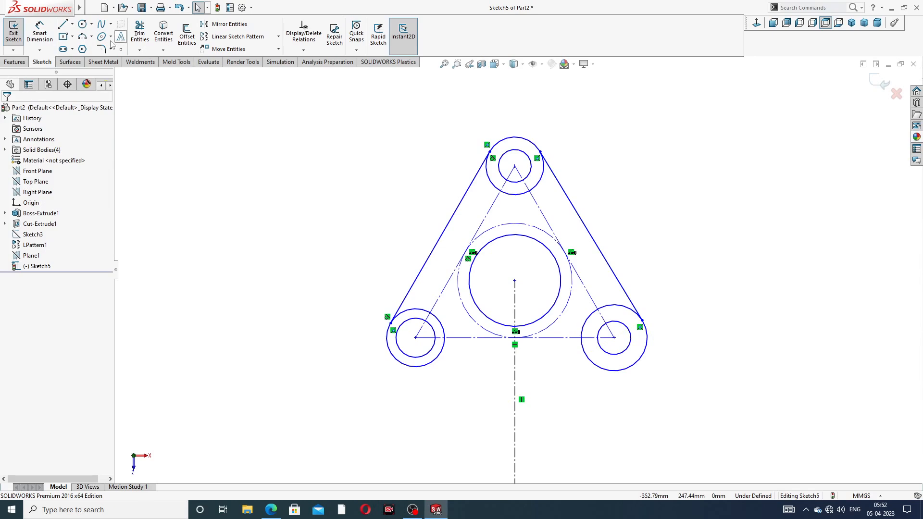
Try to start the flange's lower edge on the lower-left outer circle, and delete the short stray line
click(65, 25)
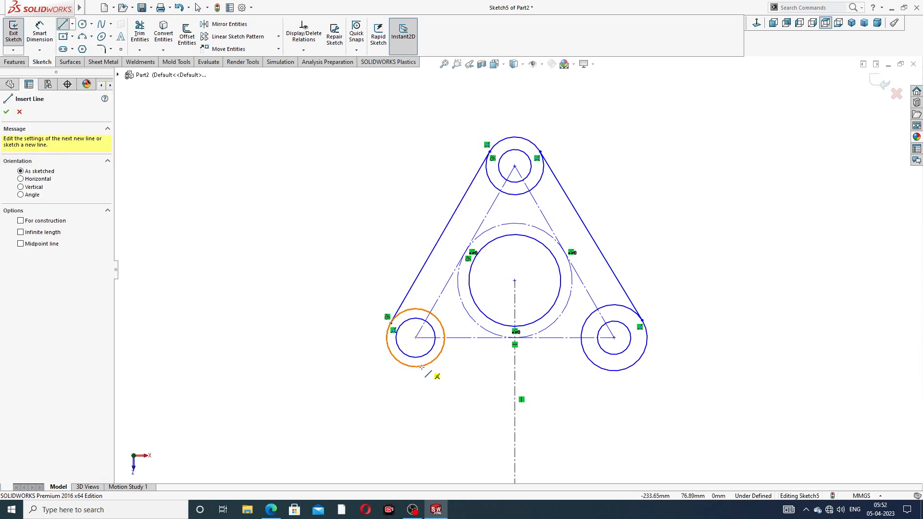
drag(422, 368, 425, 360)
right_click(482, 374)
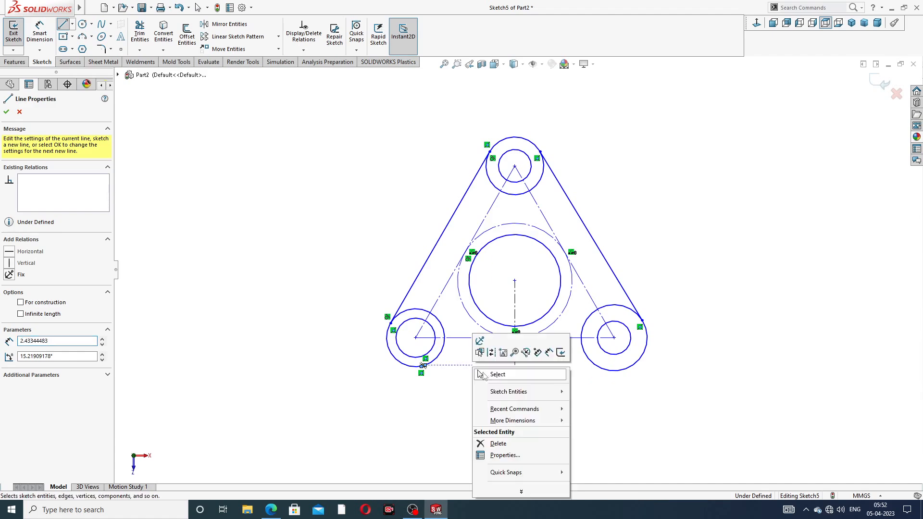
click(480, 373)
drag(427, 369, 451, 372)
scroll(447, 388, down, 5)
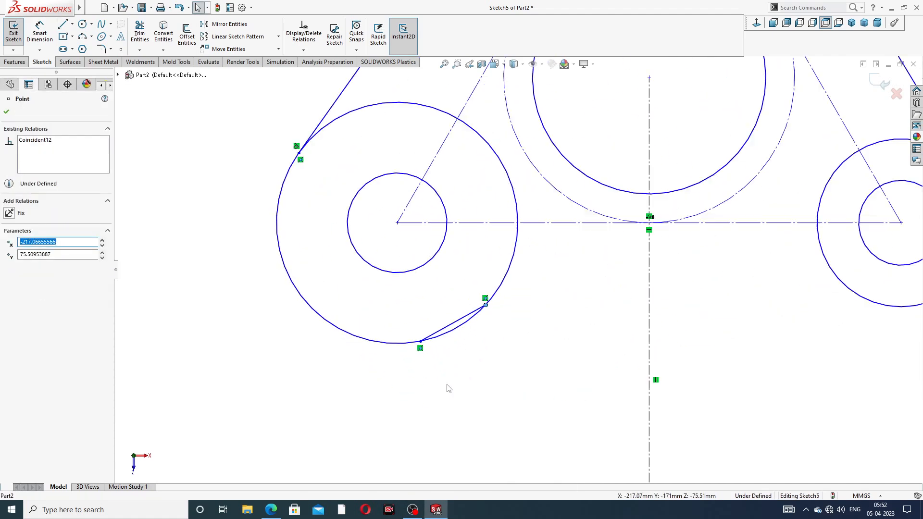
click(454, 324)
key(Delete)
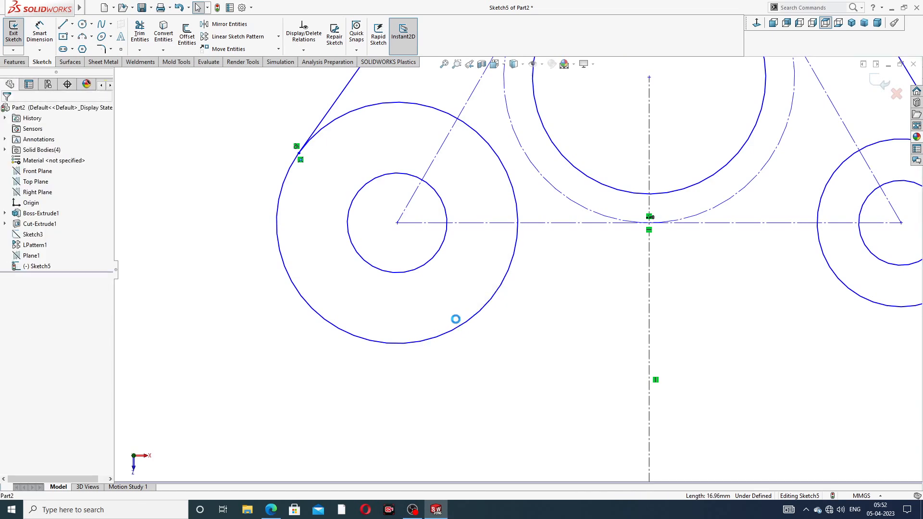
Try to join the two lower outer circles with a line along the flange's base, and delete that line
click(64, 25)
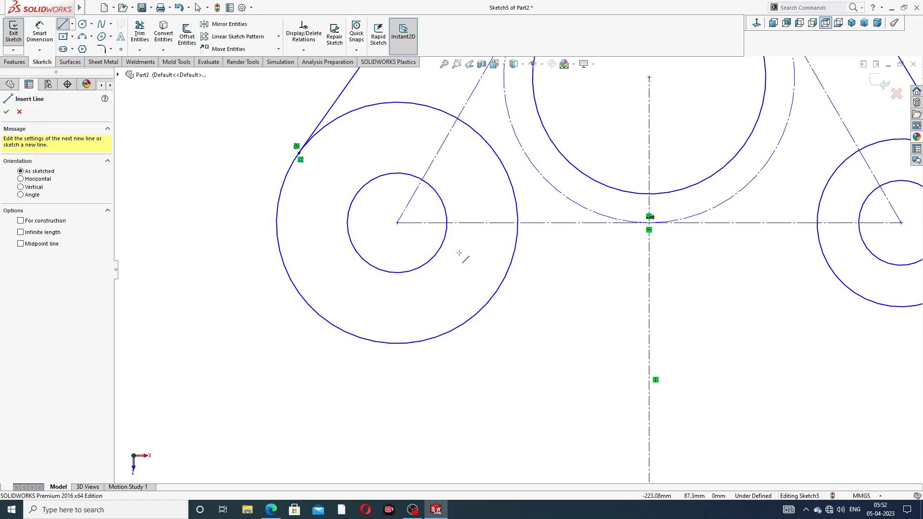
scroll(498, 262, up, 4)
click(487, 296)
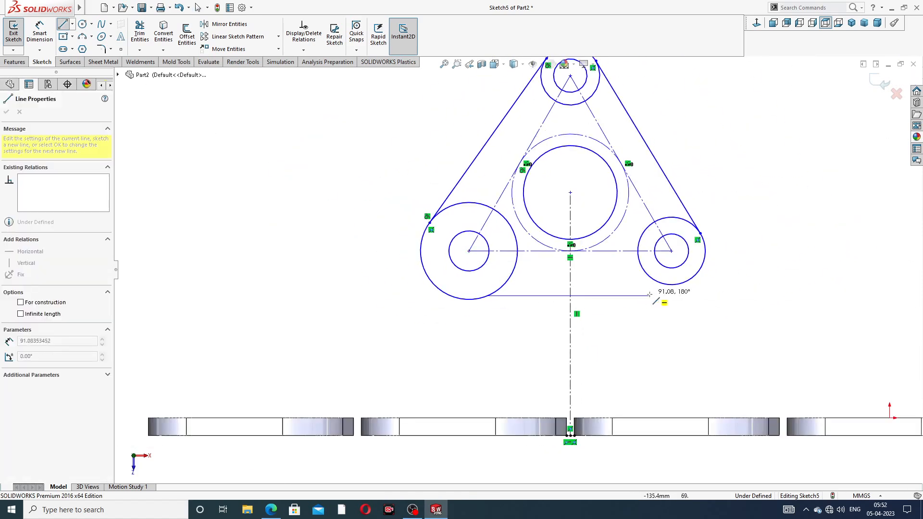
click(671, 285)
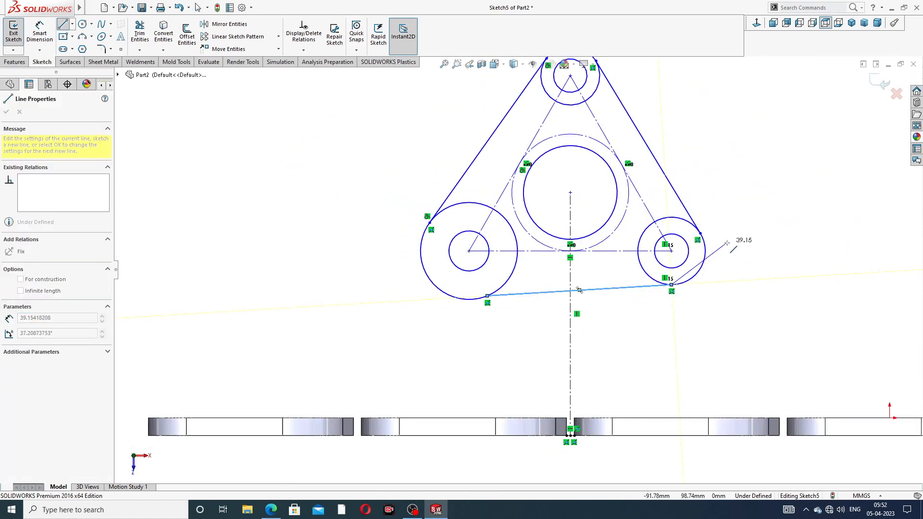
right_click(736, 226)
click(744, 253)
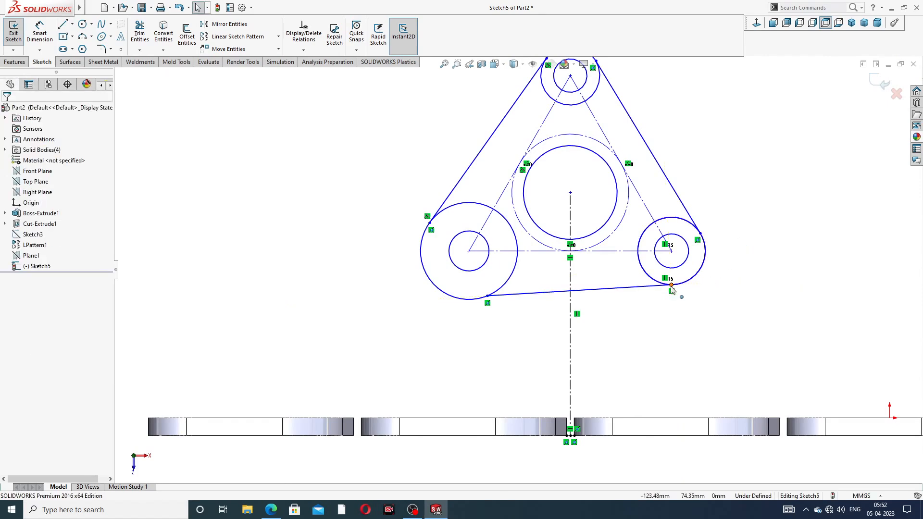
click(644, 287)
key(Delete)
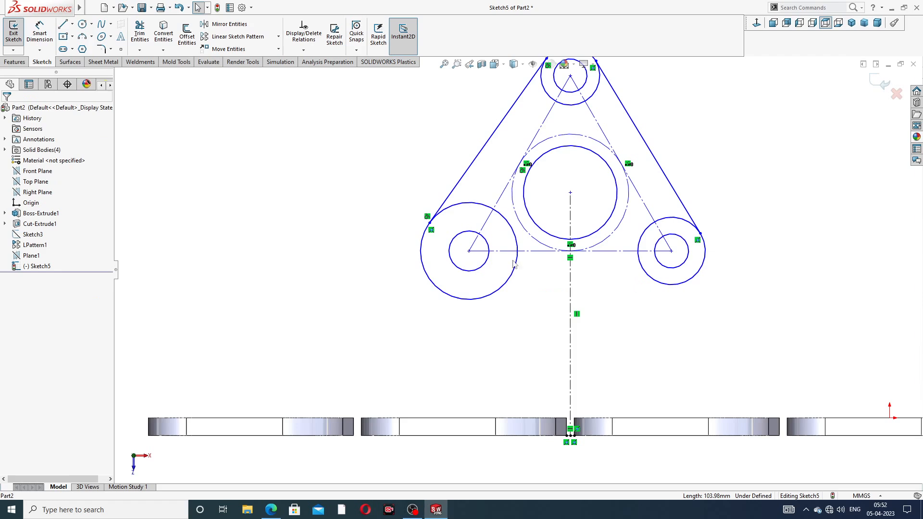
Draw a line about 114 mm long below the triangle's base, tangent to the lower-left and lower-right outer circles
click(65, 28)
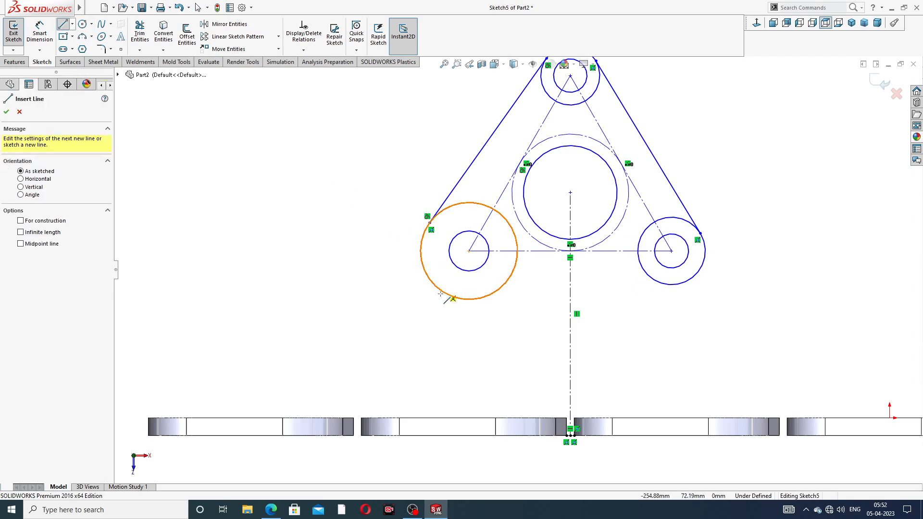
click(468, 299)
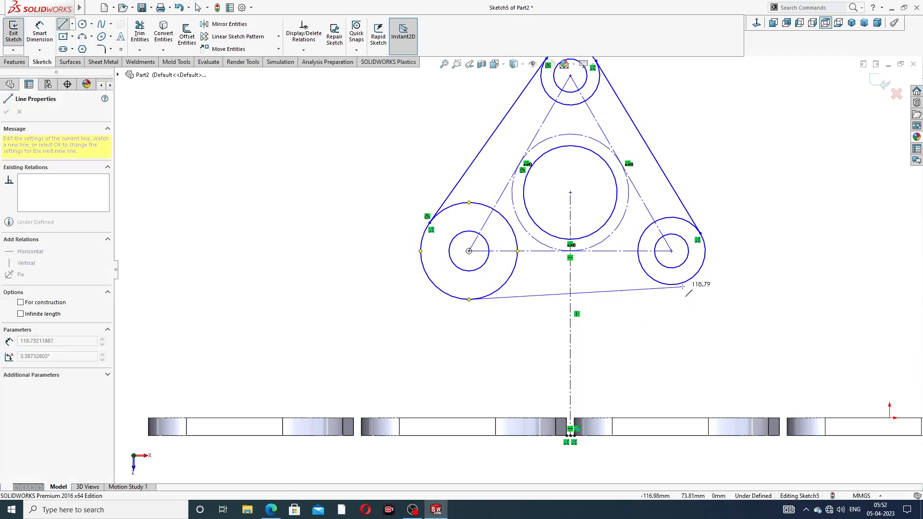
click(697, 289)
right_click(758, 205)
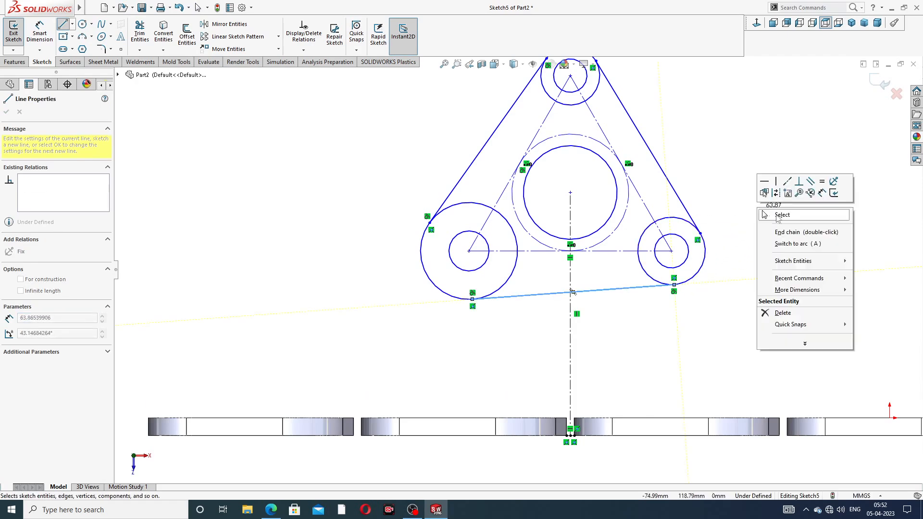
click(779, 216)
scroll(635, 169, up, 2)
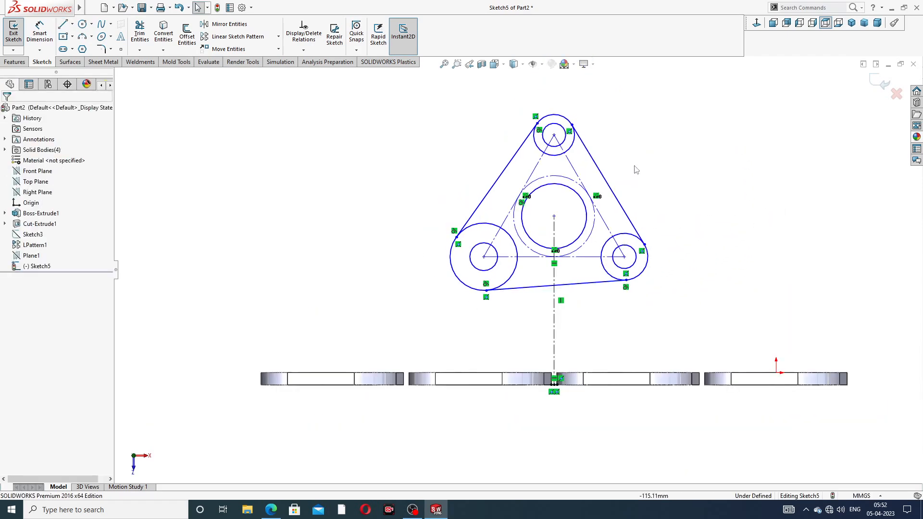
Check the relations between the flange's lower line and the two lower outer circles
click(519, 292)
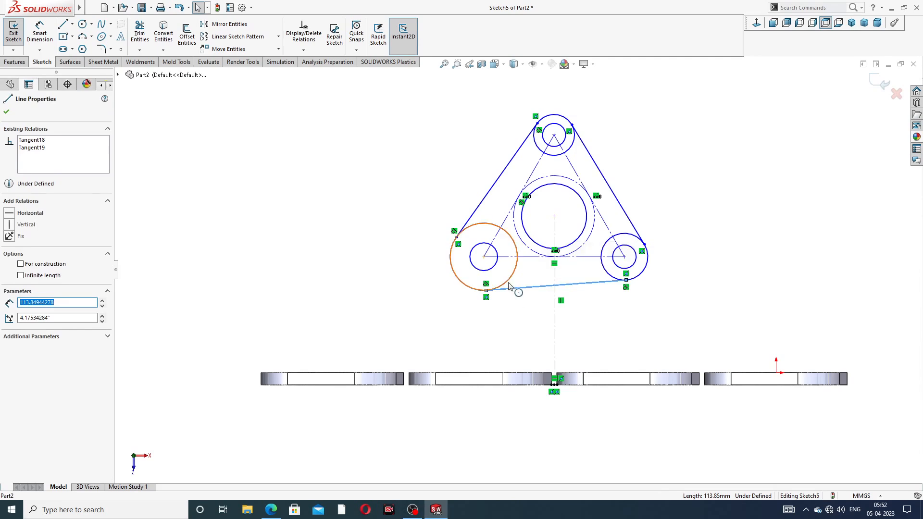
ctrl+click(513, 281)
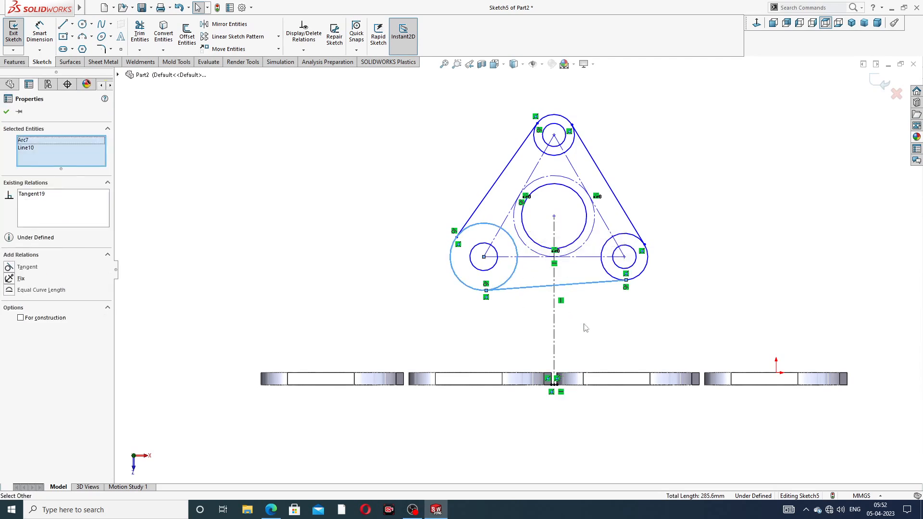
click(604, 303)
click(607, 281)
ctrl+click(610, 279)
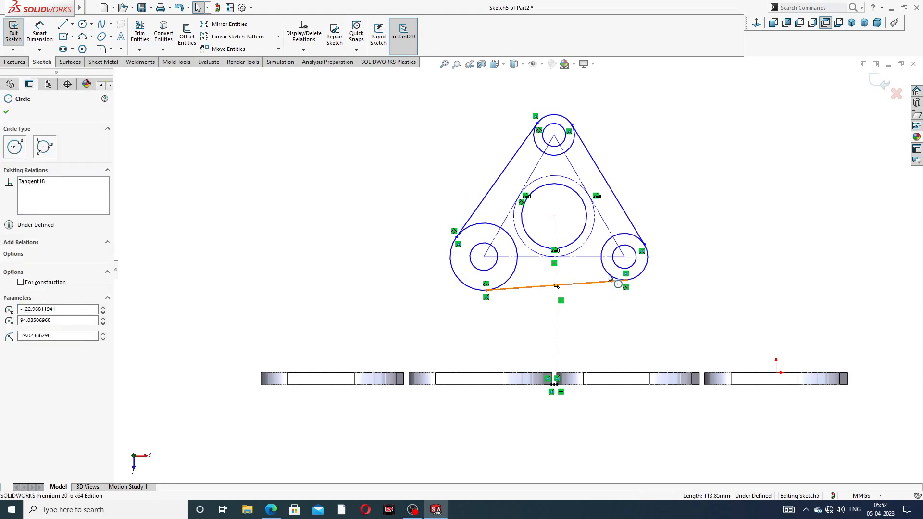
click(667, 198)
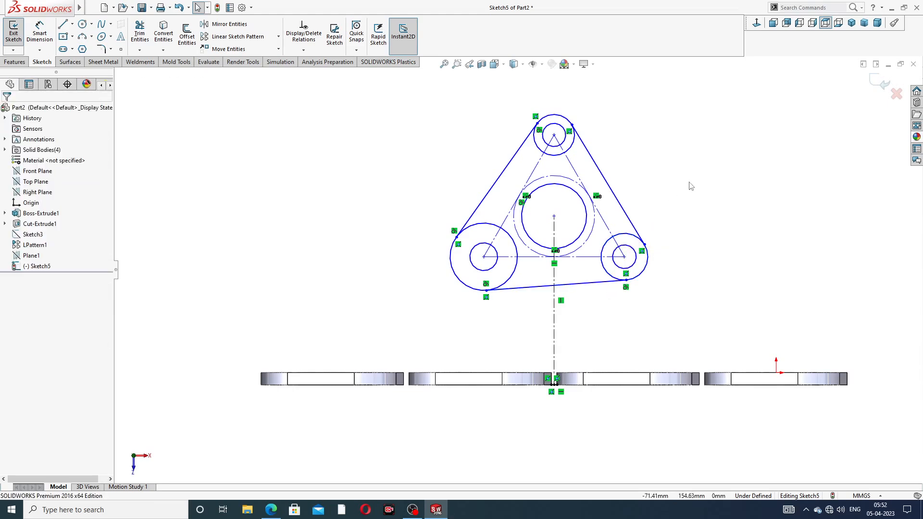
Add an Equal relation between the three inner circles at the triangle's corners
click(565, 144)
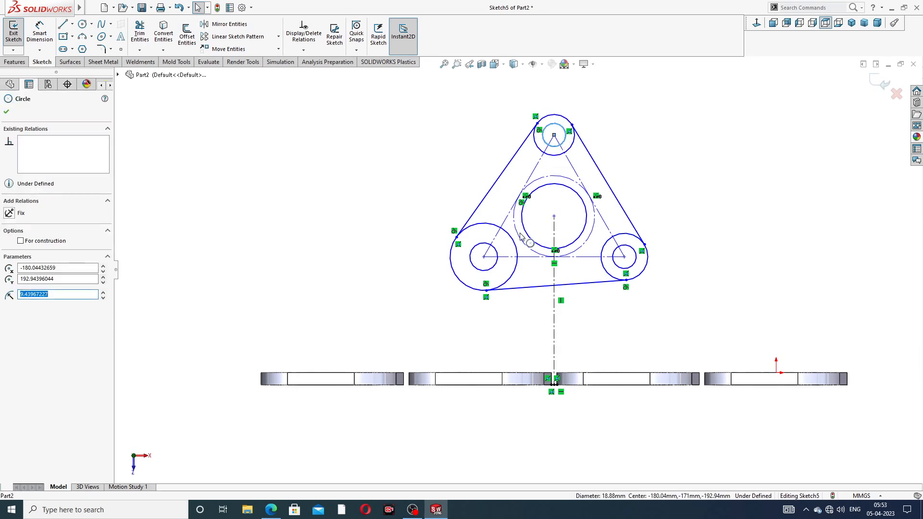
click(503, 252)
ctrl+click(616, 252)
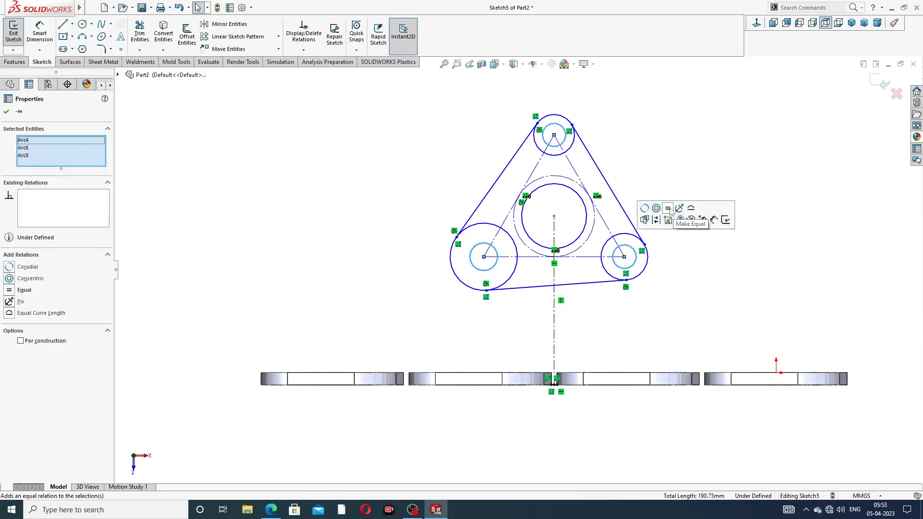
click(672, 213)
Add an Equal relation between the three outer circles at the triangle's corners
click(492, 226)
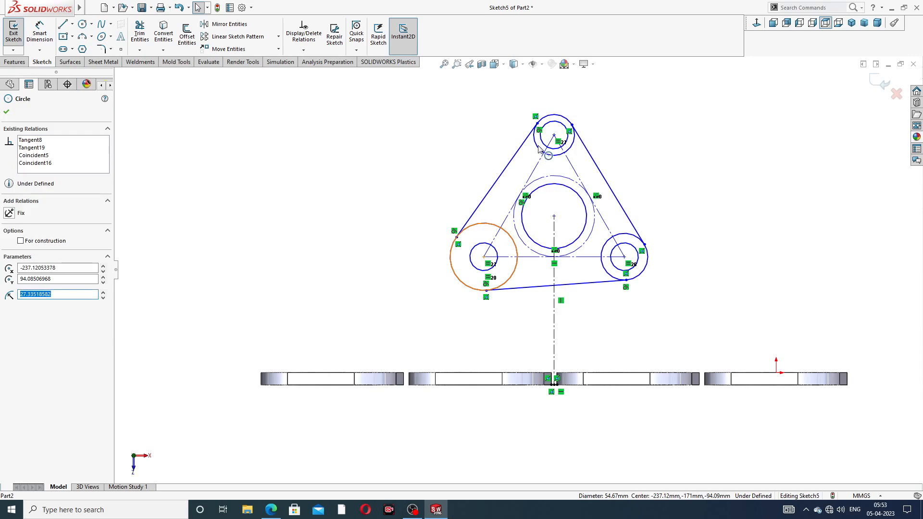
click(654, 125)
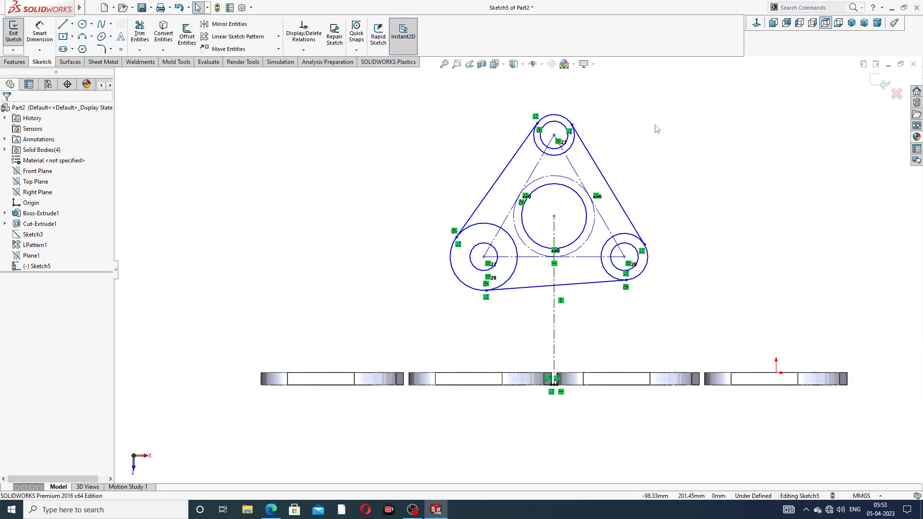
click(482, 224)
ctrl+click(538, 143)
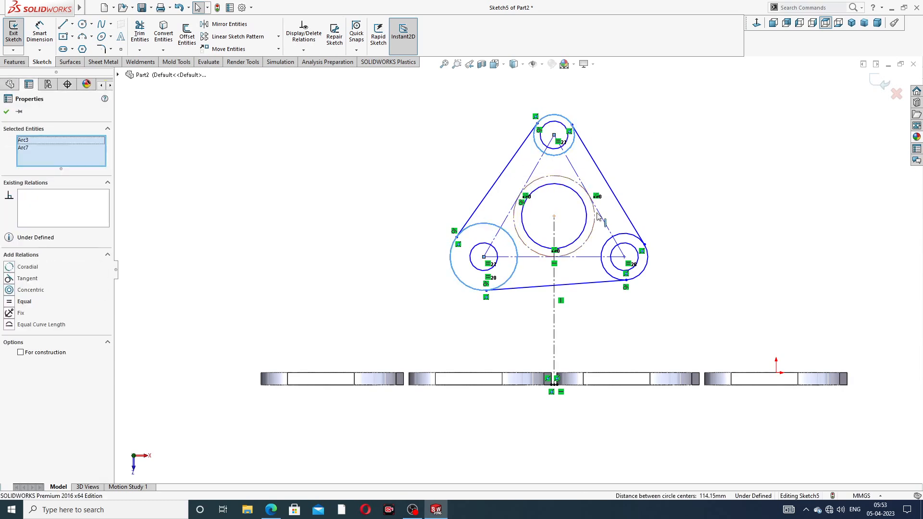
ctrl+click(625, 236)
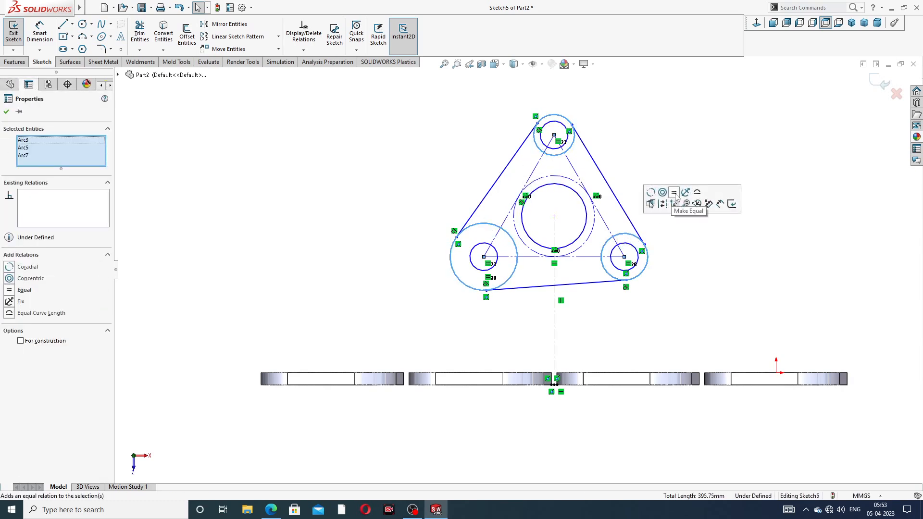
click(676, 198)
click(686, 138)
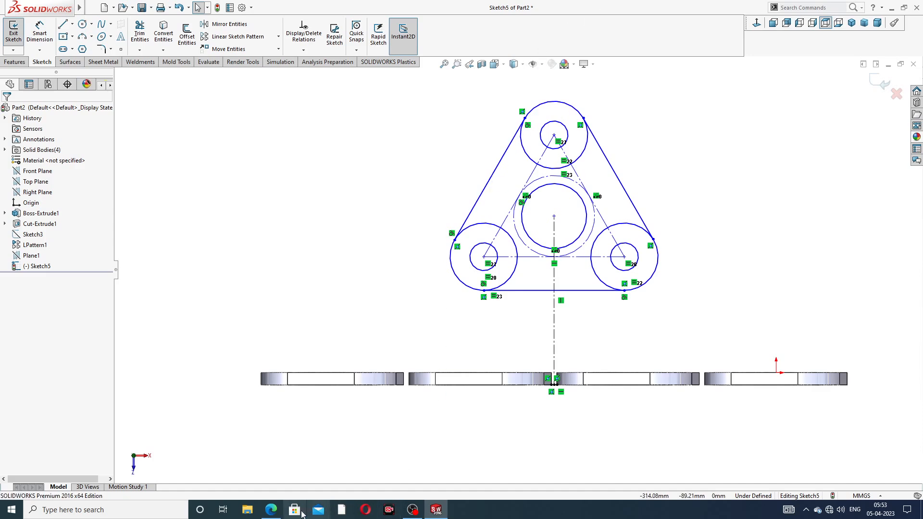
Check the PDF drawing and dimension the central circle's centre 130 mm from the midpoint between the inlet flanges' lower edges
click(271, 513)
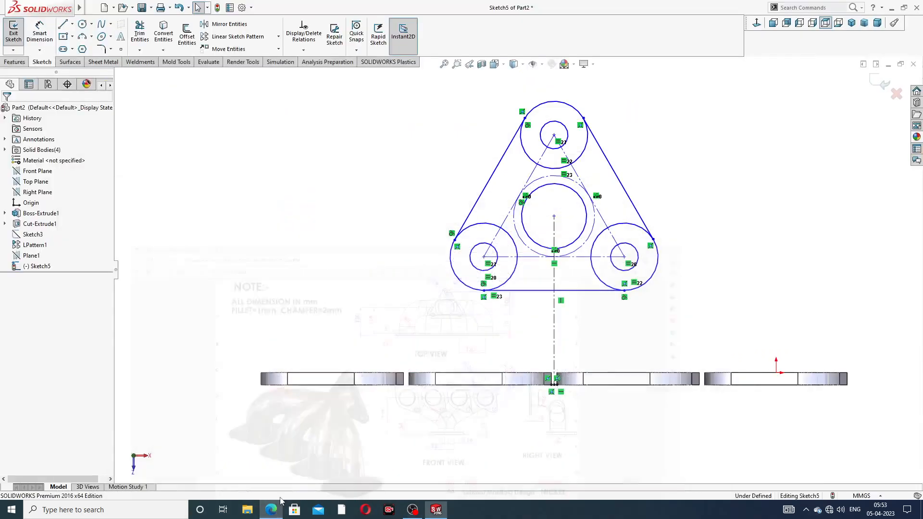
click(272, 510)
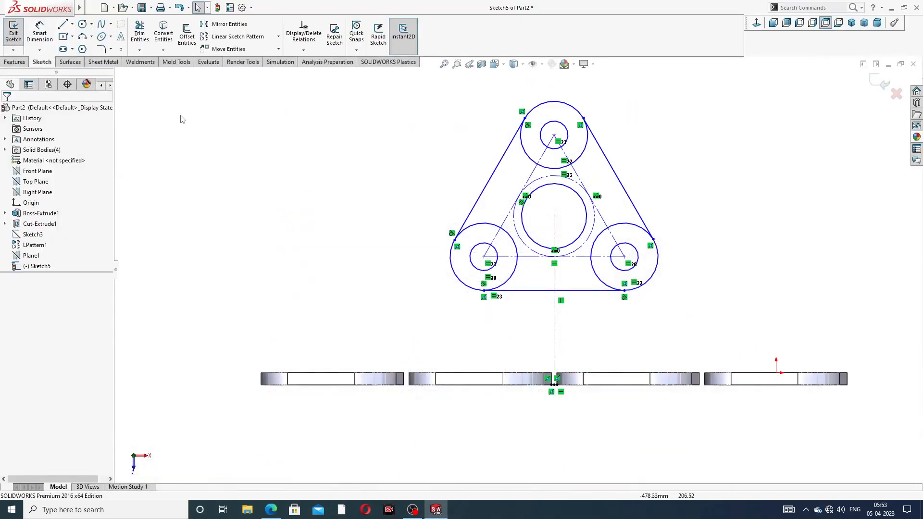
click(39, 32)
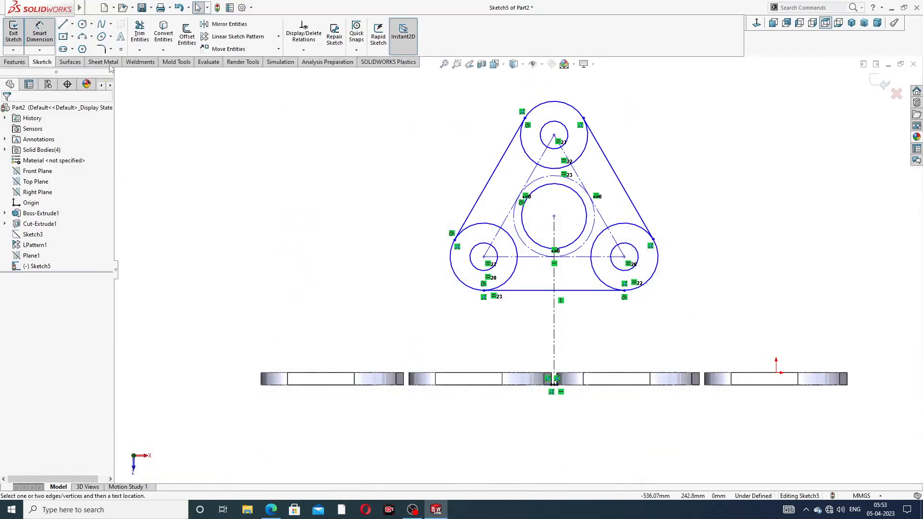
click(553, 217)
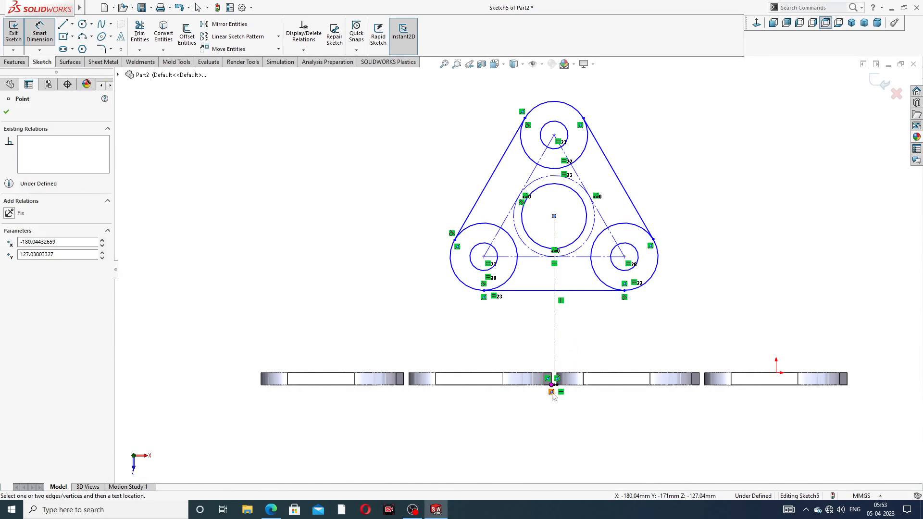
scroll(556, 383, down, 3)
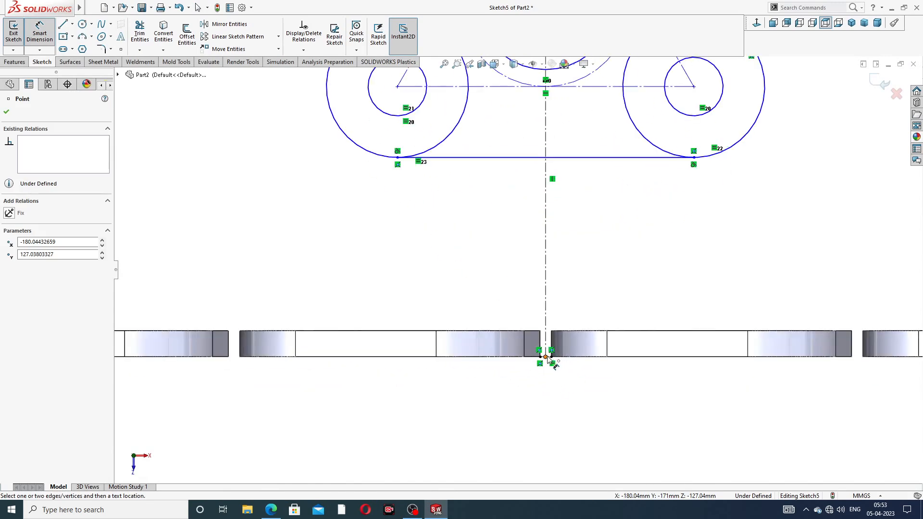
click(554, 379)
scroll(231, 187, up, 5)
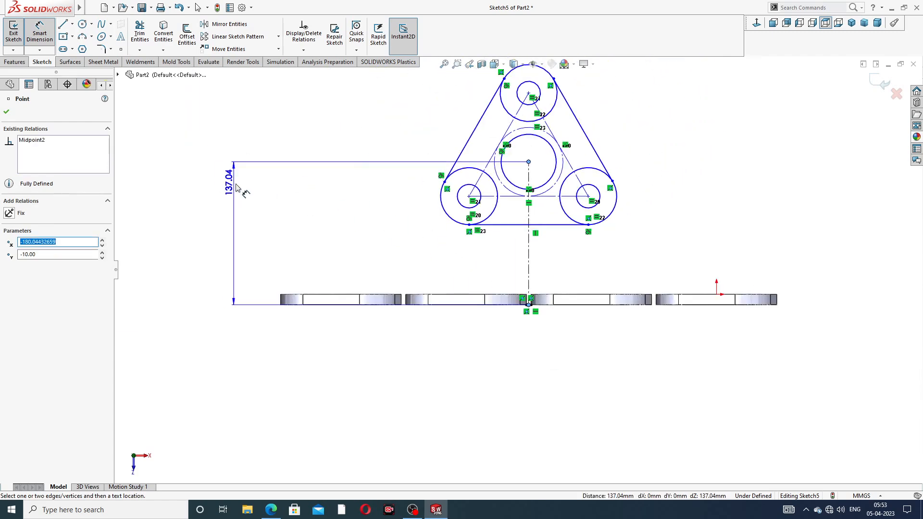
click(224, 230)
text(1)
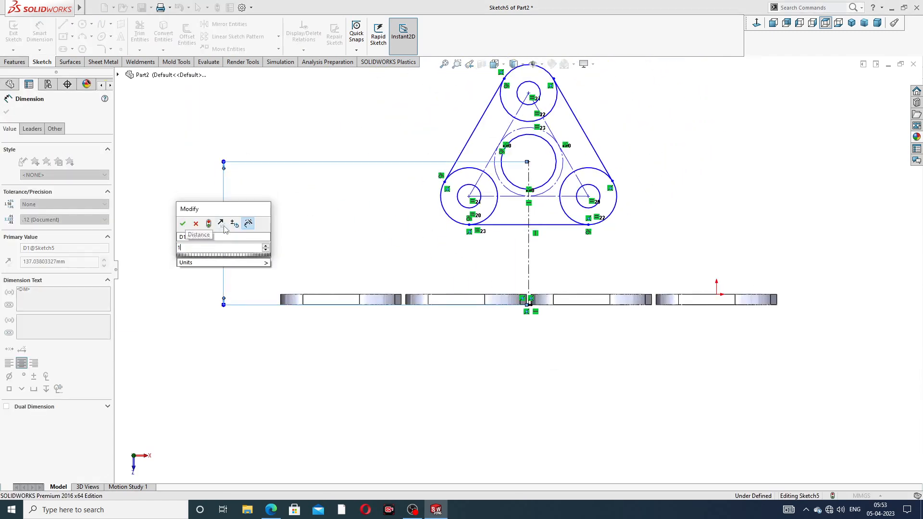
text(30)
key(Return)
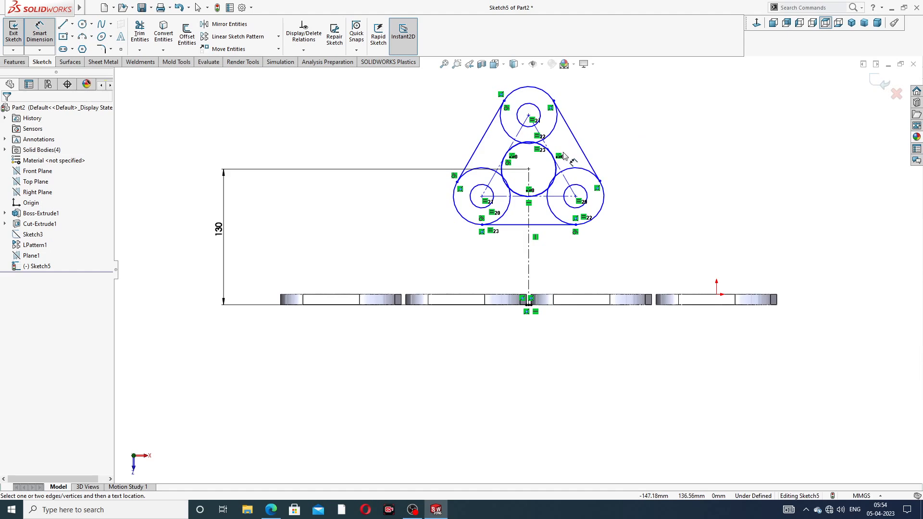
Dimension the construction triangle's height from its top corner to its base line as 106 mm
scroll(558, 140, down, 3)
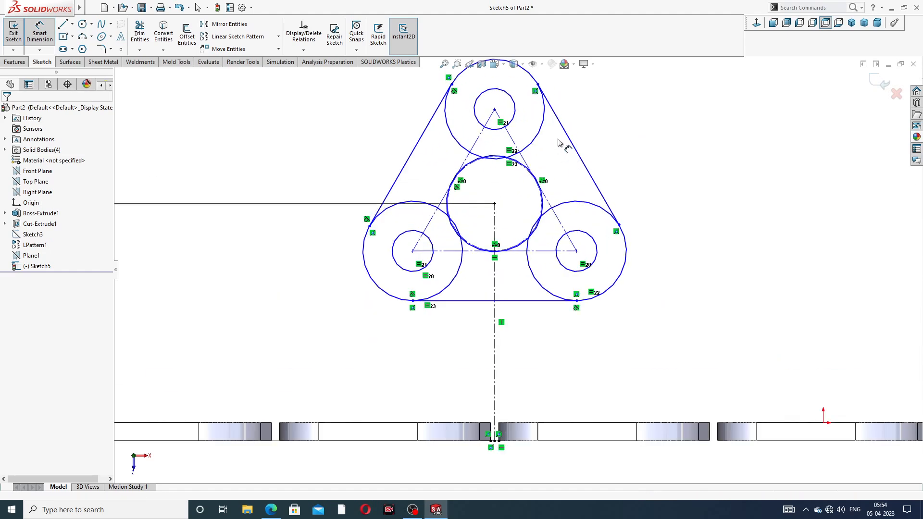
click(495, 110)
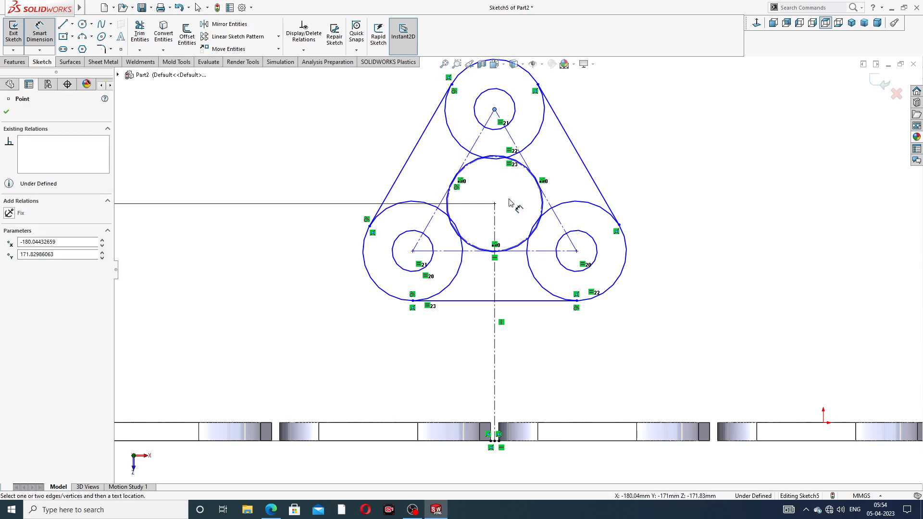
click(521, 250)
click(666, 185)
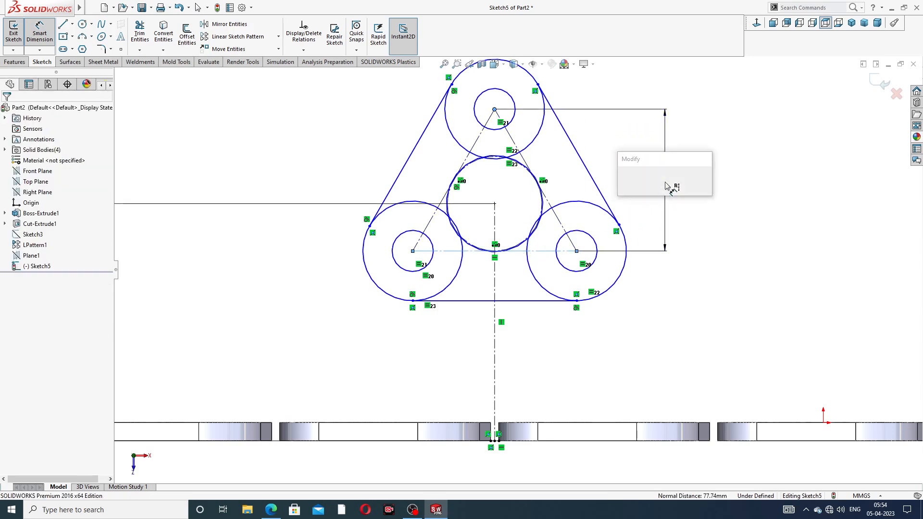
text(10)
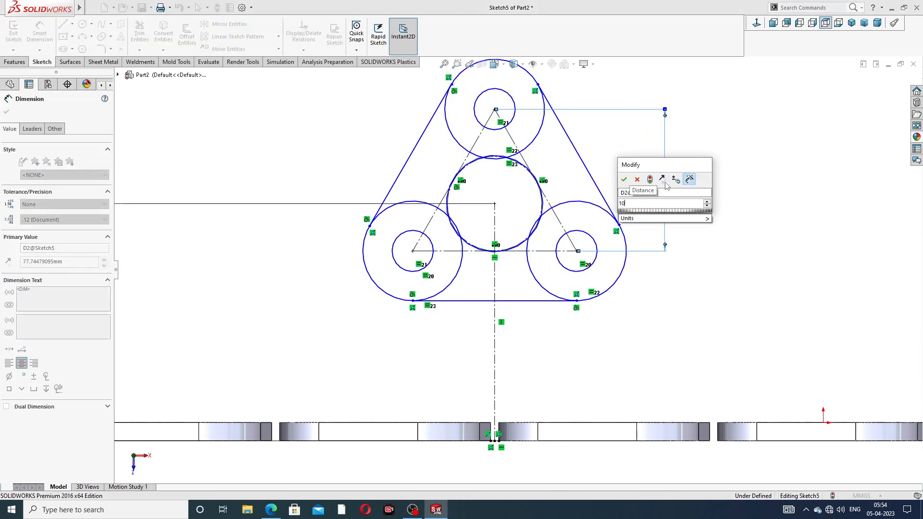
text(6)
key(Return)
key(z)
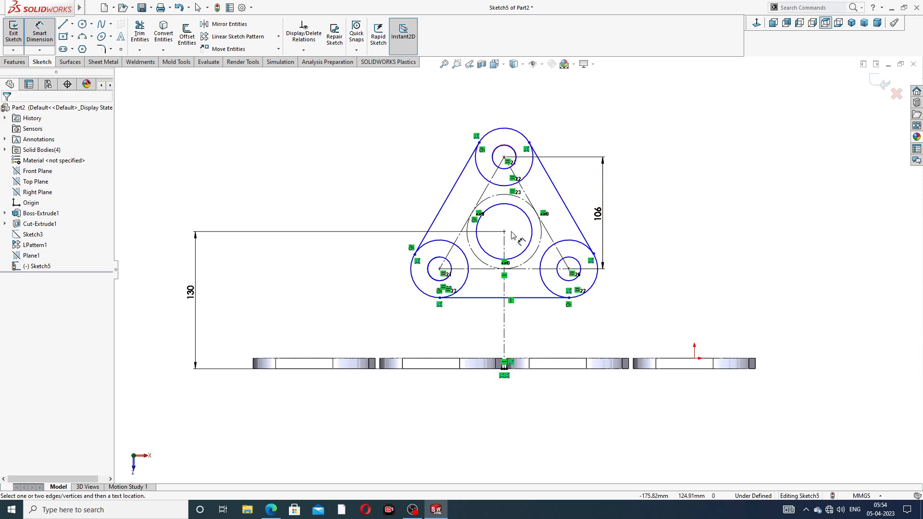
Check the flange hole size in the PDF drawing and dimension the top corner's inner circle to 16 mm diameter
click(272, 512)
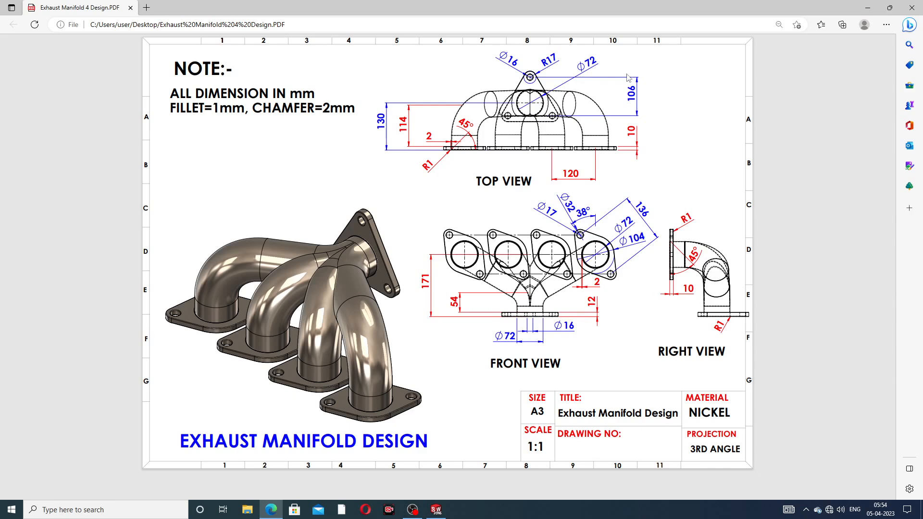
click(271, 512)
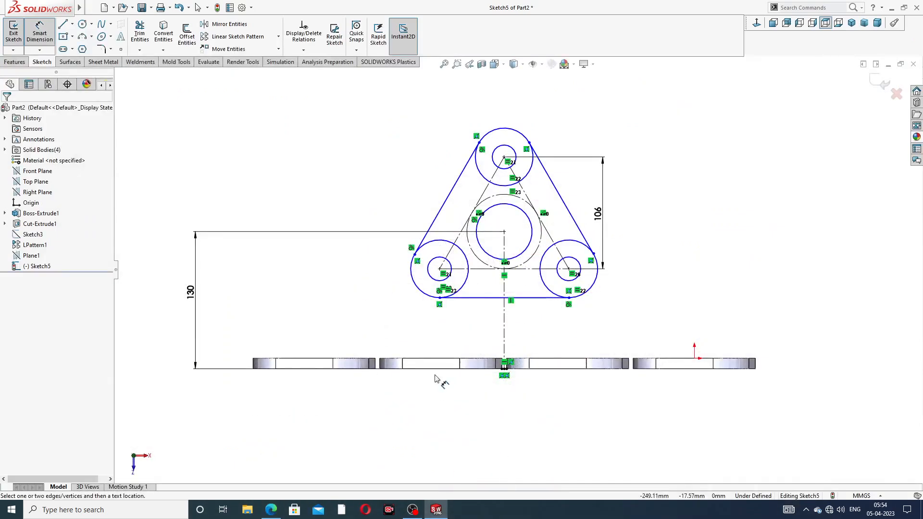
click(502, 150)
click(477, 120)
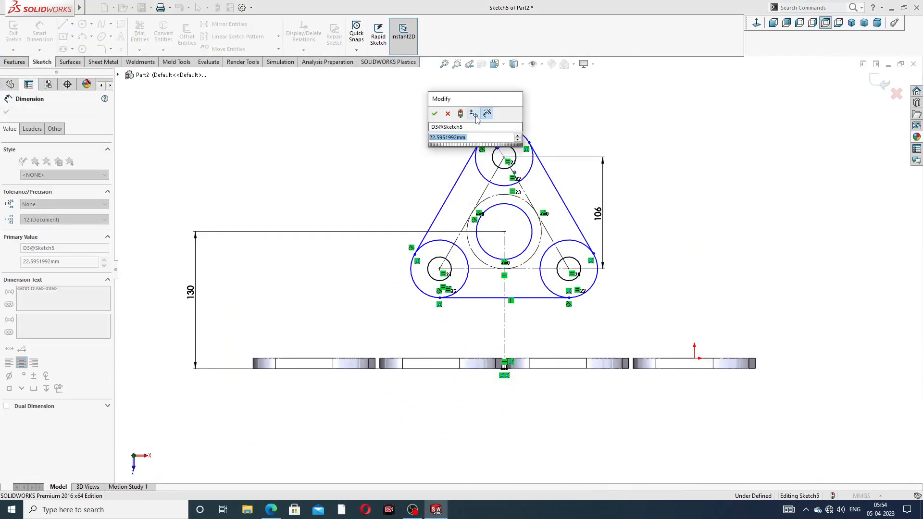
text(16)
key(Return)
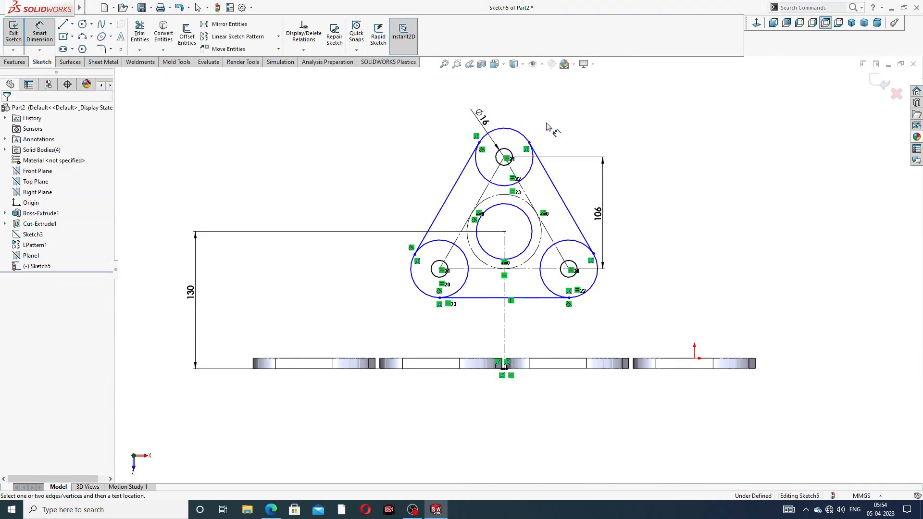
Dimension the top corner's outer circle to 34 mm diameter
click(514, 133)
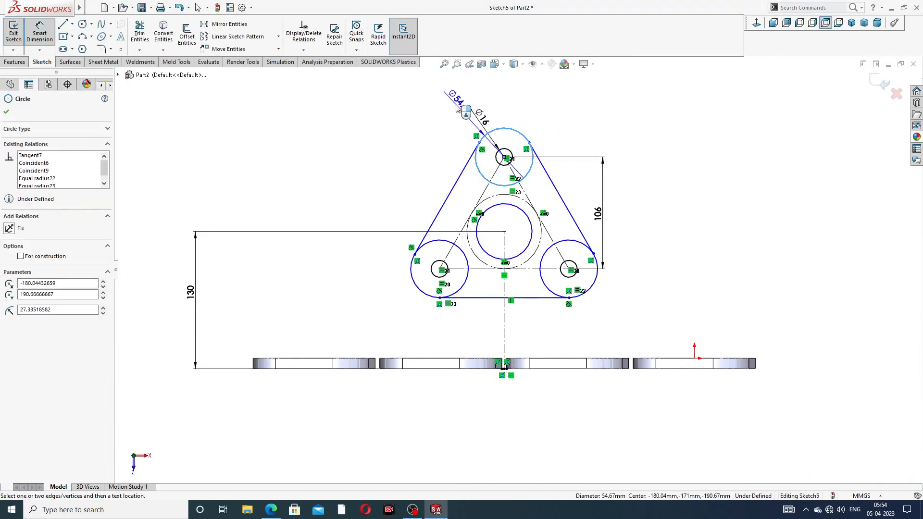
click(450, 110)
text(34)
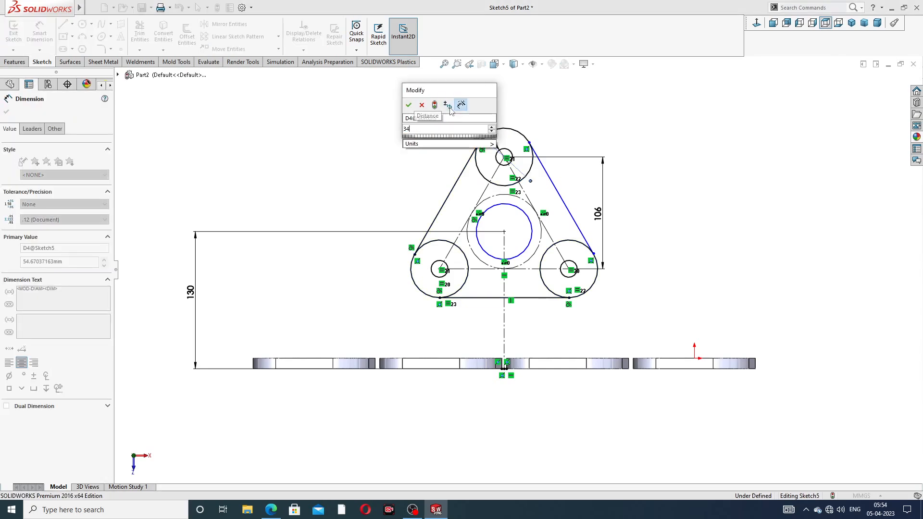
key(Return)
Dimension the large central circle of the flange to 72 mm diameter and leave the Smart Dimension tool
click(526, 214)
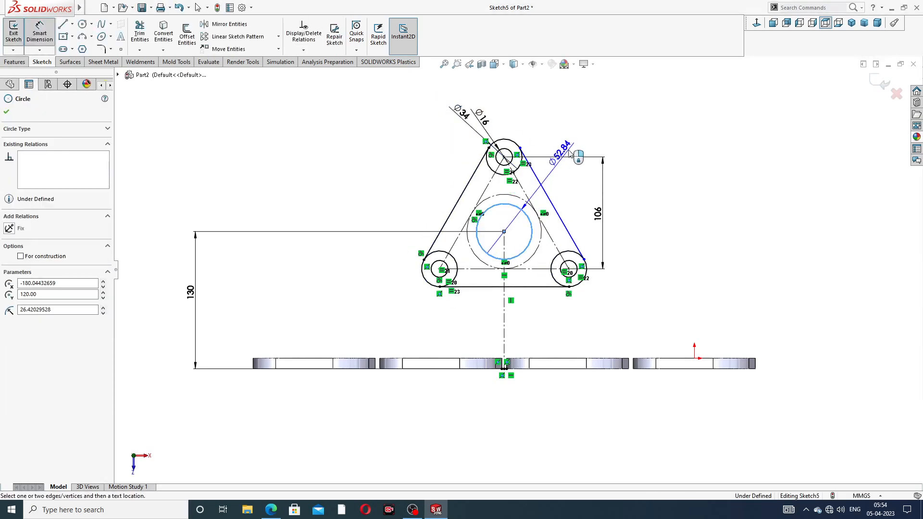
click(587, 137)
text(72)
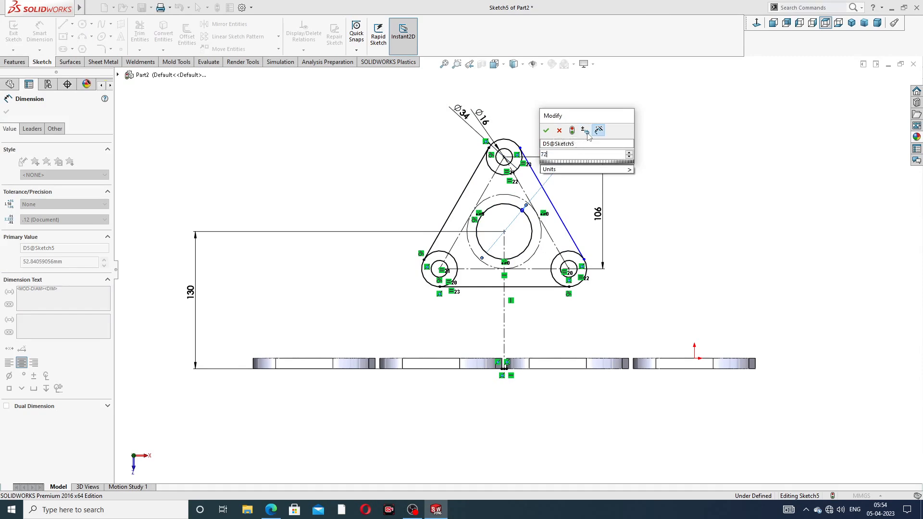
key(Escape)
click(632, 158)
scroll(550, 172, down, 3)
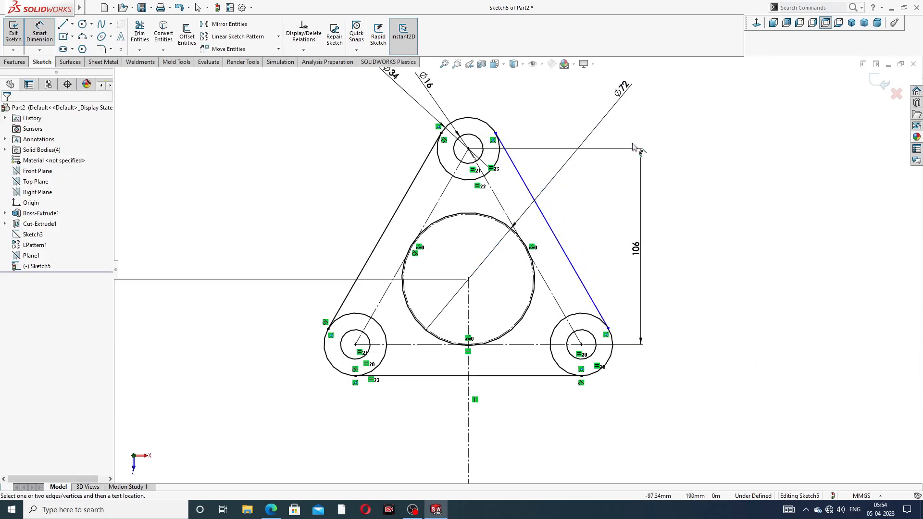
right_click(665, 141)
click(689, 142)
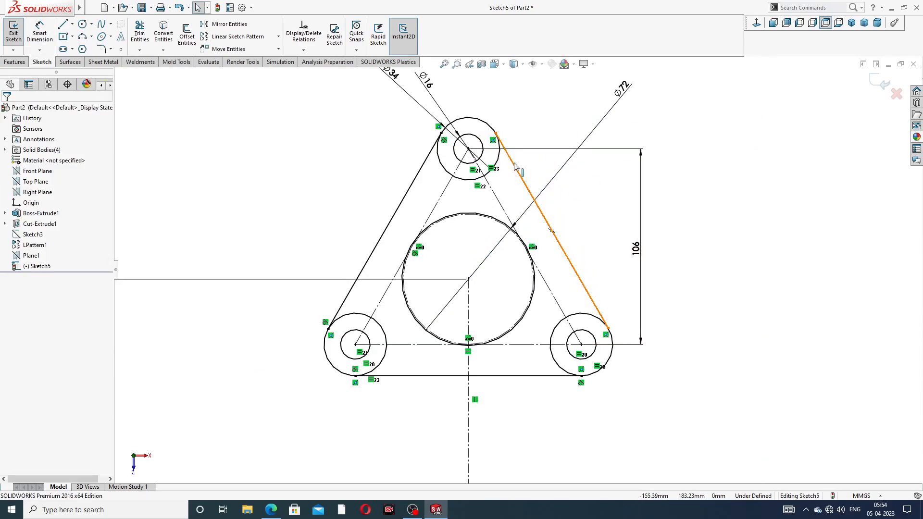
Add Tangent relations between the flange's right side line and the top and lower-right outer circles
click(514, 166)
ctrl+click(498, 158)
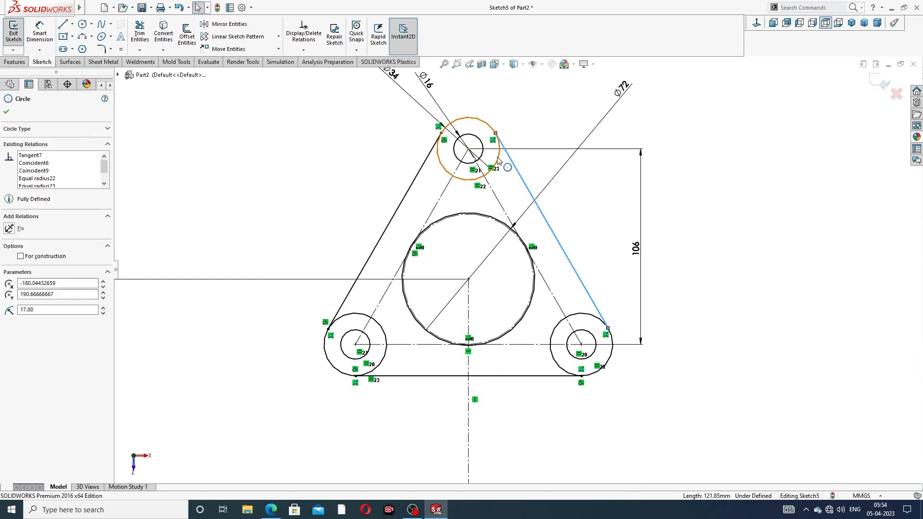
click(523, 116)
click(619, 309)
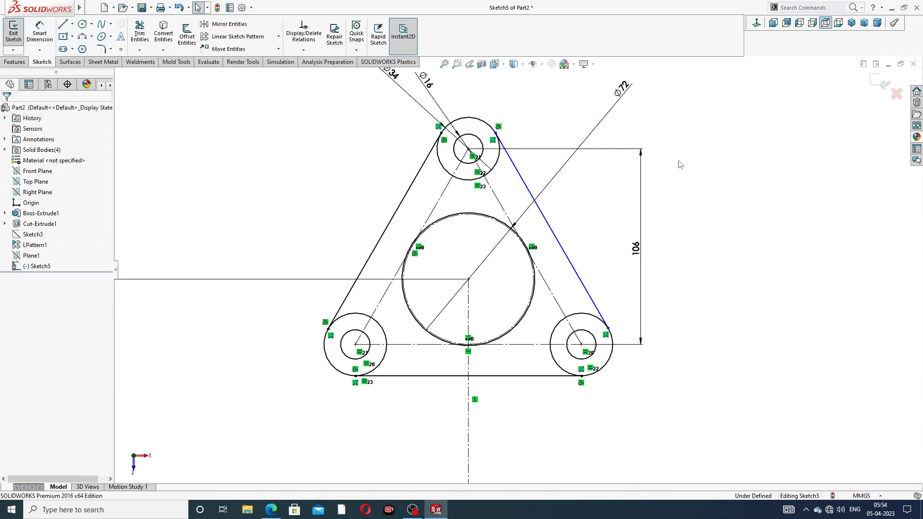
click(601, 315)
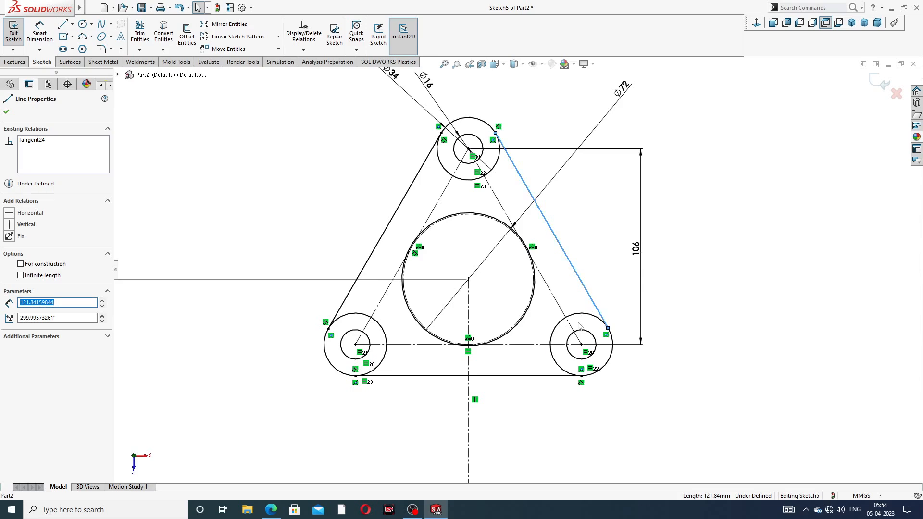
ctrl+click(580, 318)
click(606, 277)
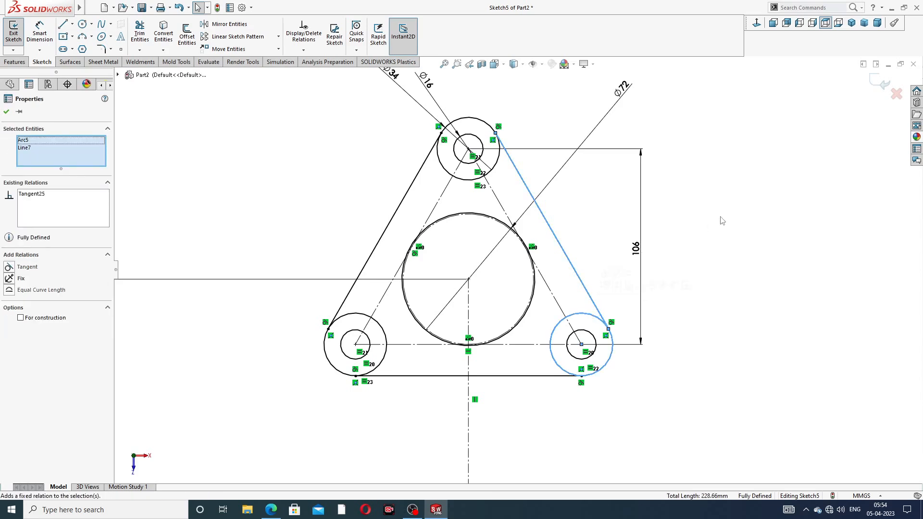
click(724, 220)
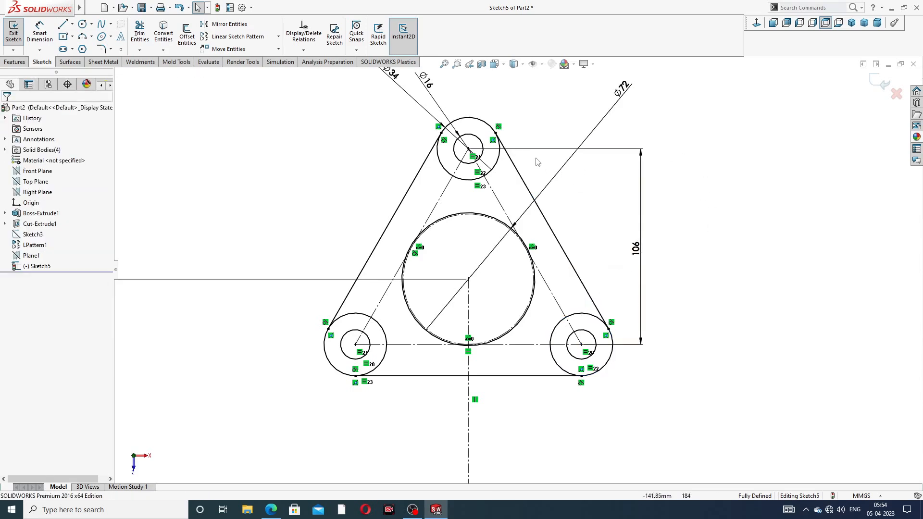
scroll(560, 185, up, 3)
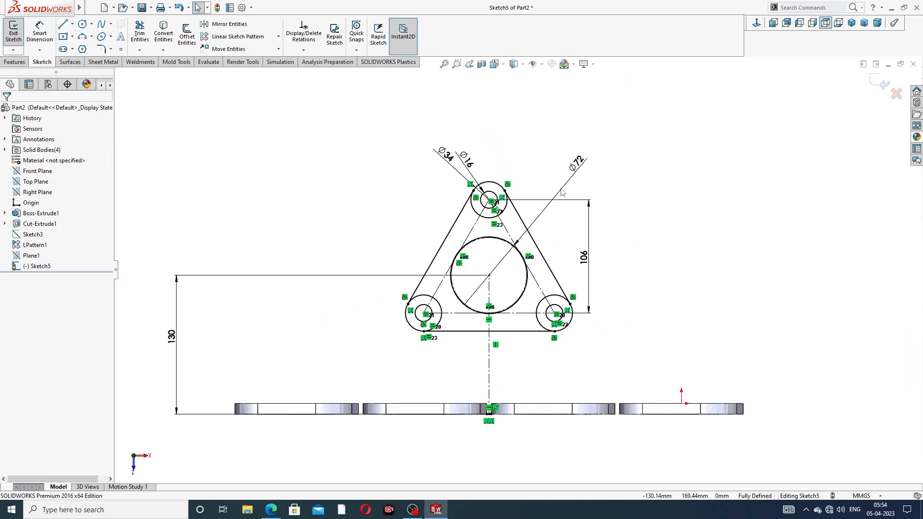
scroll(502, 274, down, 3)
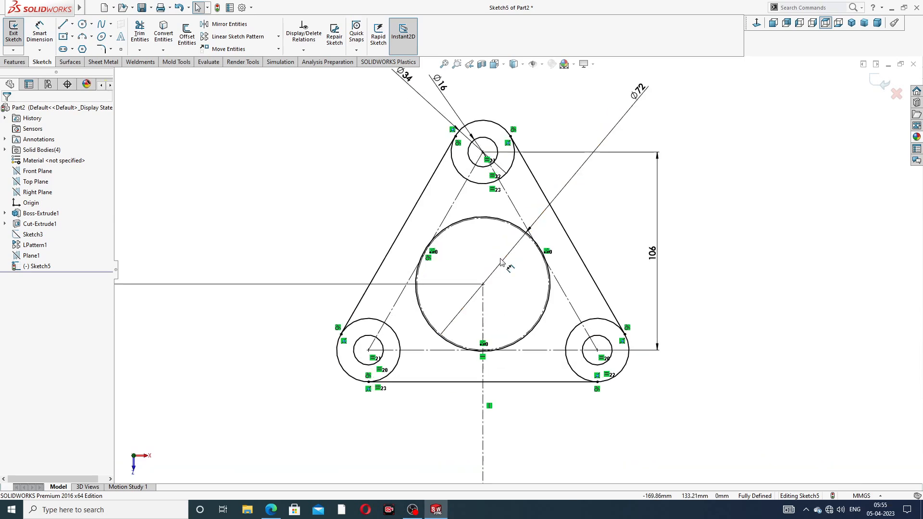
Trim away the inner portions of the three outer corner circles to leave one rounded triangular flange outline
click(140, 32)
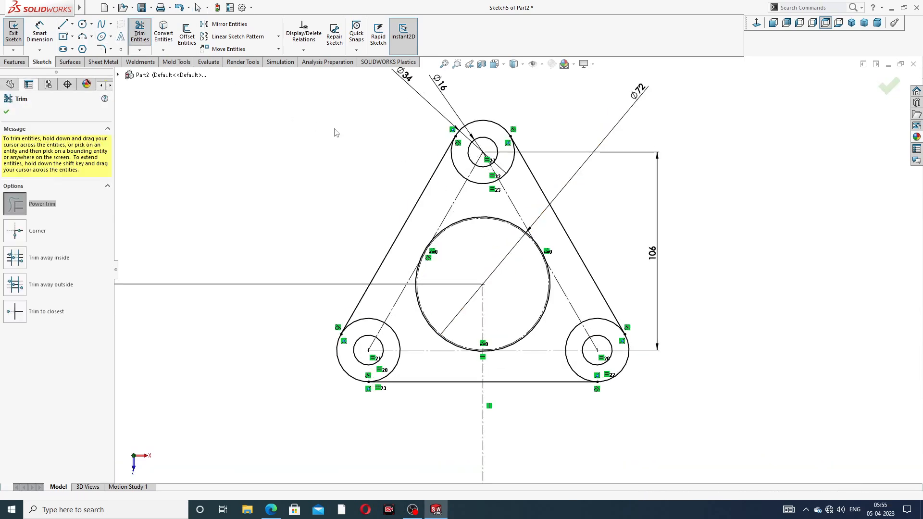
scroll(454, 166, down, 3)
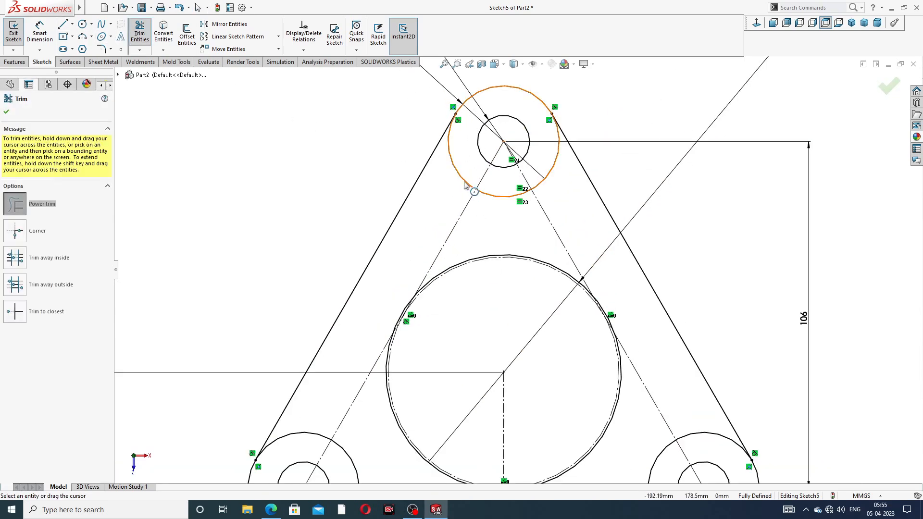
mouse_move(462, 189)
mouse_down()
mouse_move(467, 177)
mouse_move(514, 200)
mouse_move(566, 178)
mouse_up()
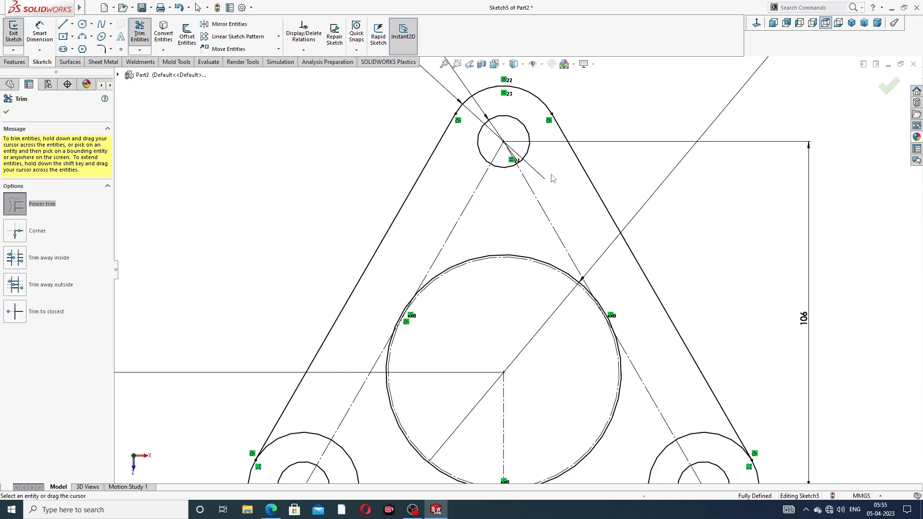
scroll(553, 179, up, 4)
scroll(595, 351, down, 1)
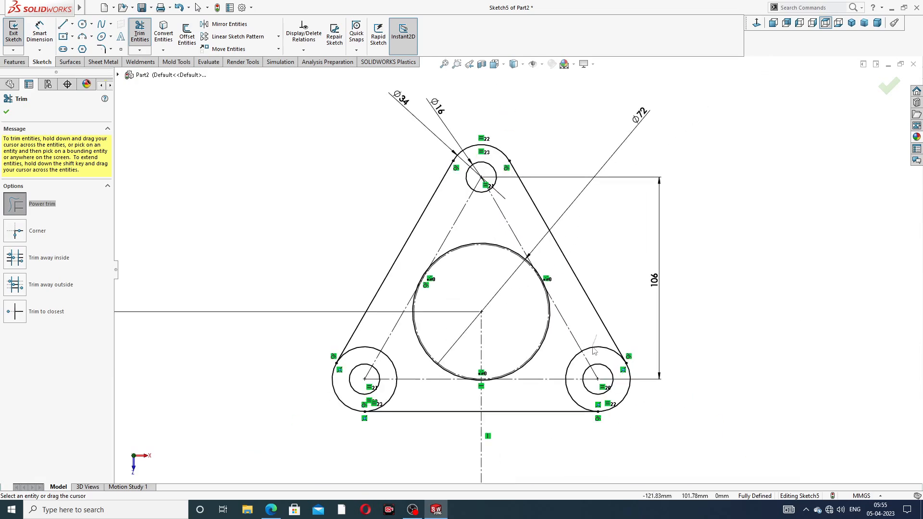
mouse_move(594, 351)
mouse_down()
mouse_move(563, 353)
mouse_move(562, 401)
mouse_move(581, 399)
mouse_up()
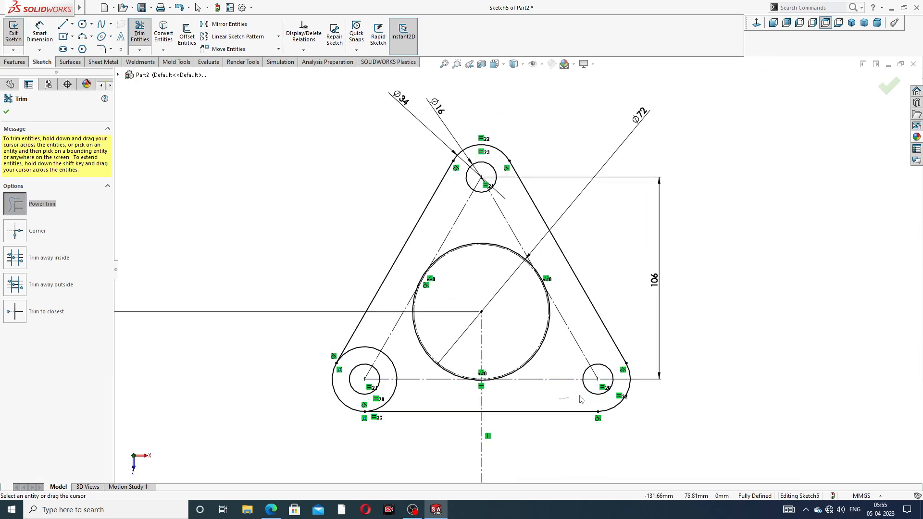
mouse_move(406, 358)
mouse_down()
mouse_move(369, 351)
mouse_move(377, 367)
mouse_up()
drag(403, 406, 386, 392)
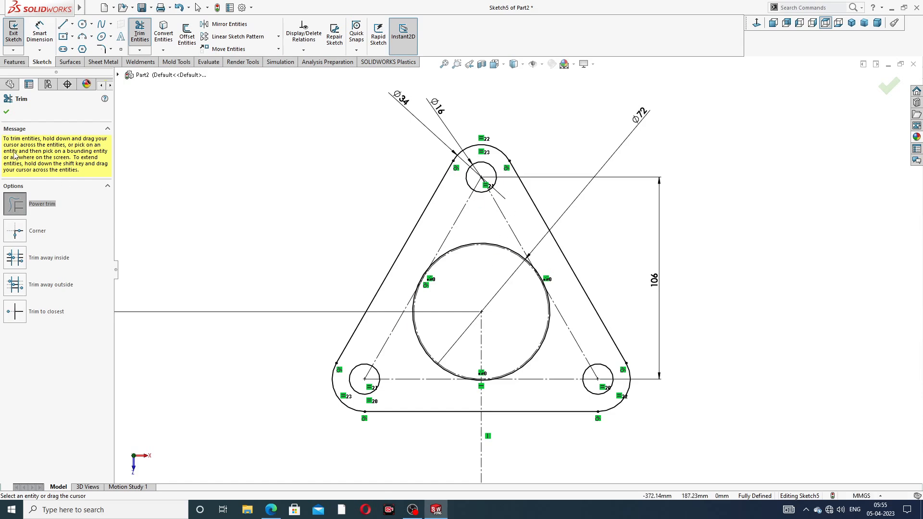
click(7, 112)
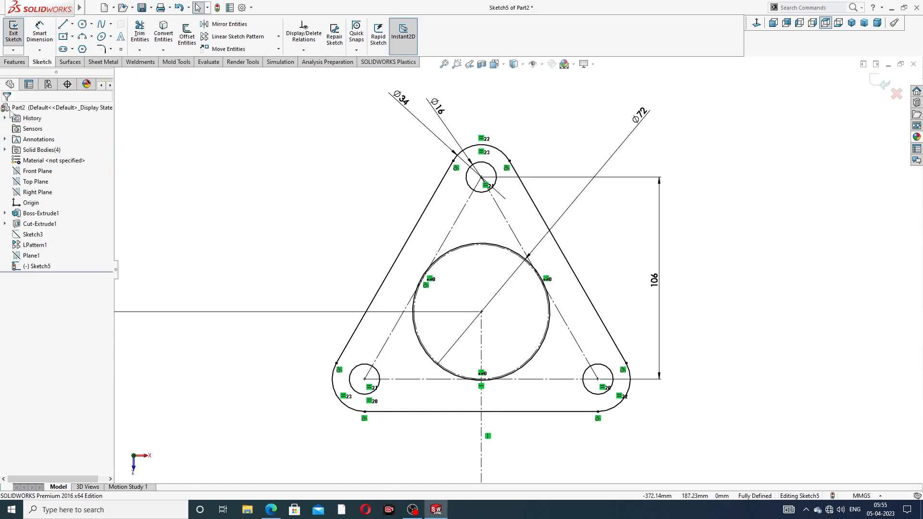
Check the outlet flange thickness in the PDF drawing and extrude the triangular flange sketch 12 mm
click(15, 61)
click(17, 34)
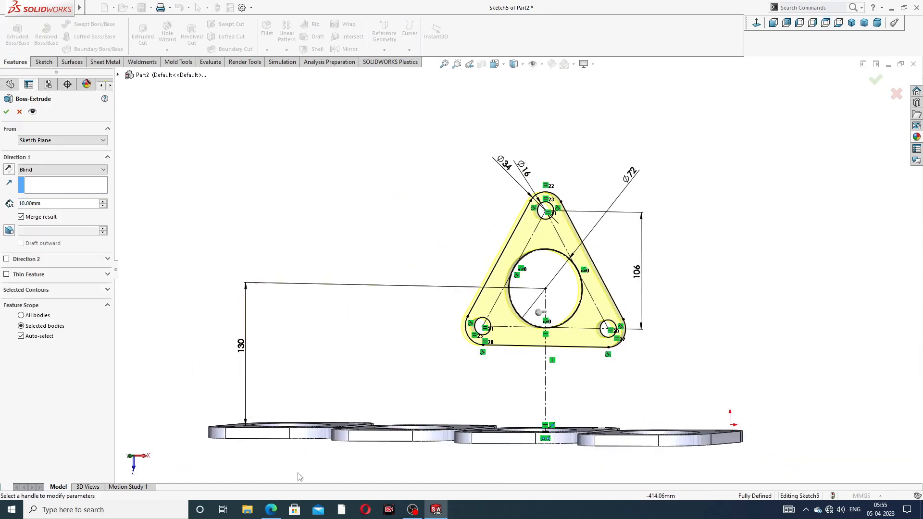
click(271, 509)
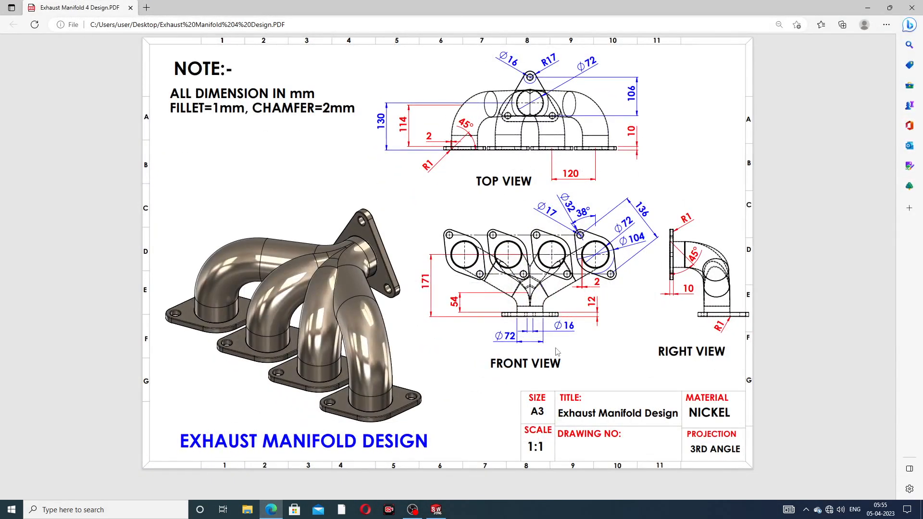
click(272, 508)
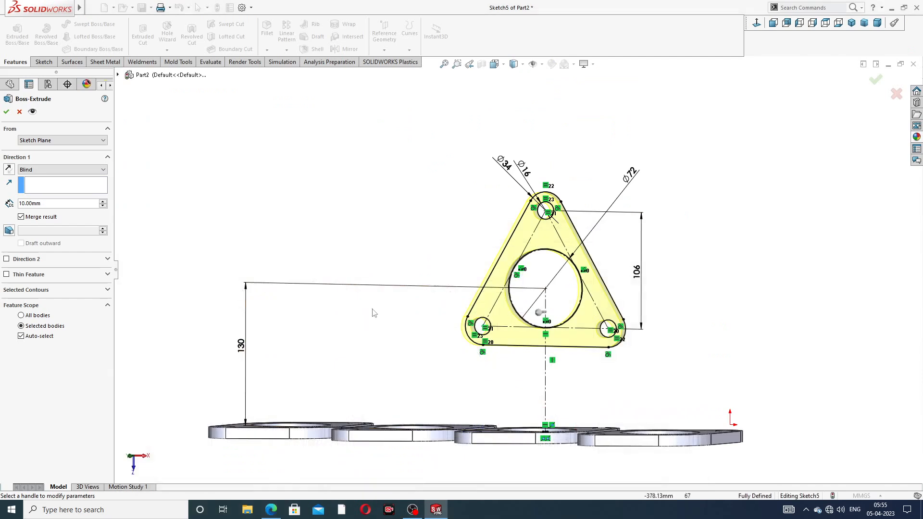
double_click(45, 206)
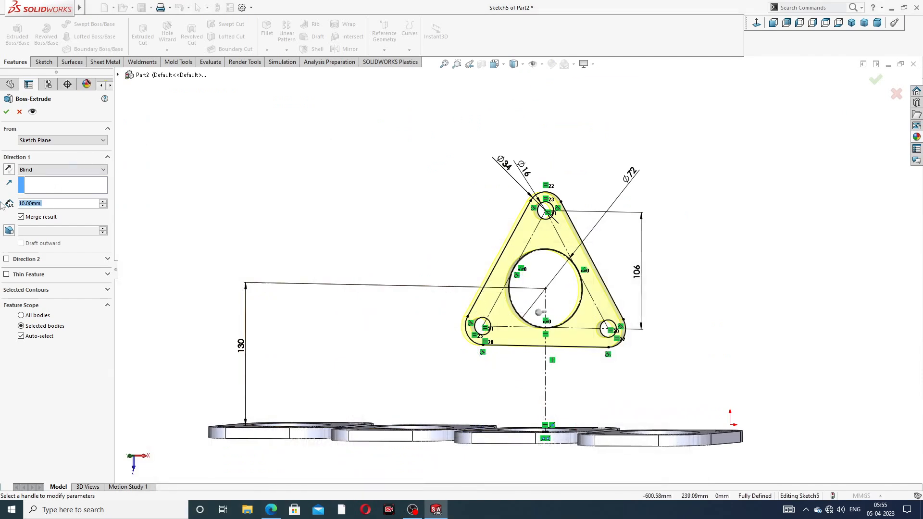
text(12)
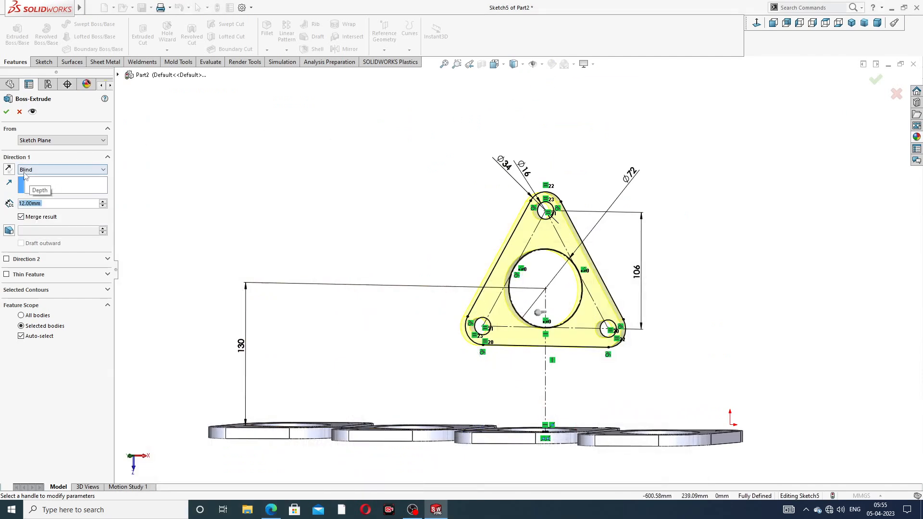
click(7, 112)
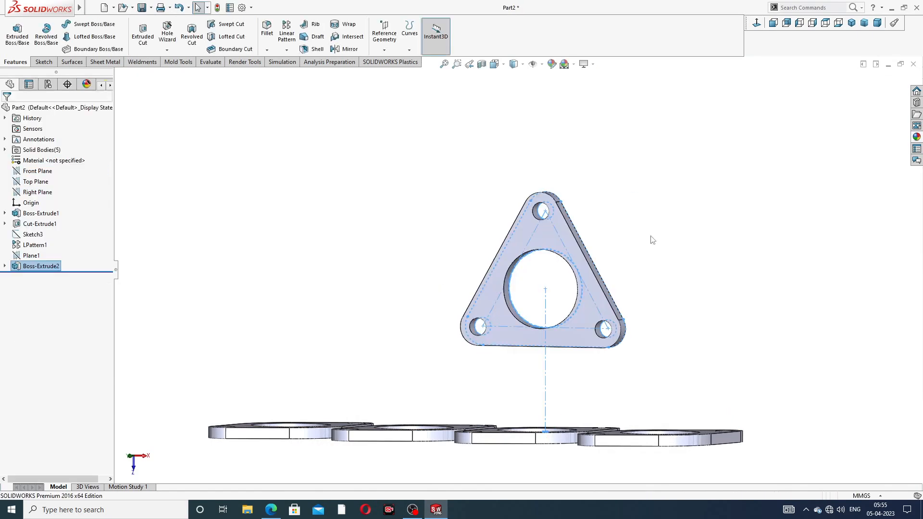
Inspect the extruded outlet flange and its position relative to the four inlet flanges, and compare with the PDF drawing
middle_drag(653, 239, 687, 233)
click(688, 232)
scroll(515, 237, up, 3)
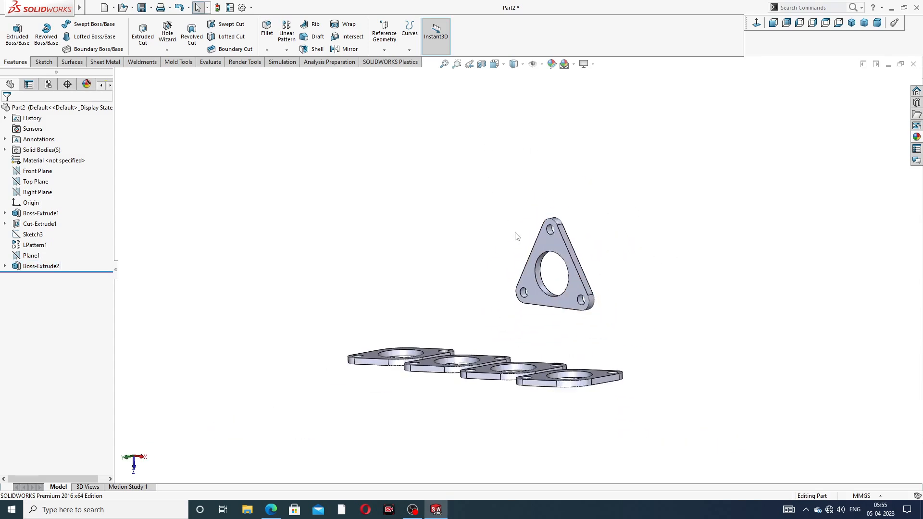
middle_drag(518, 239, 504, 268)
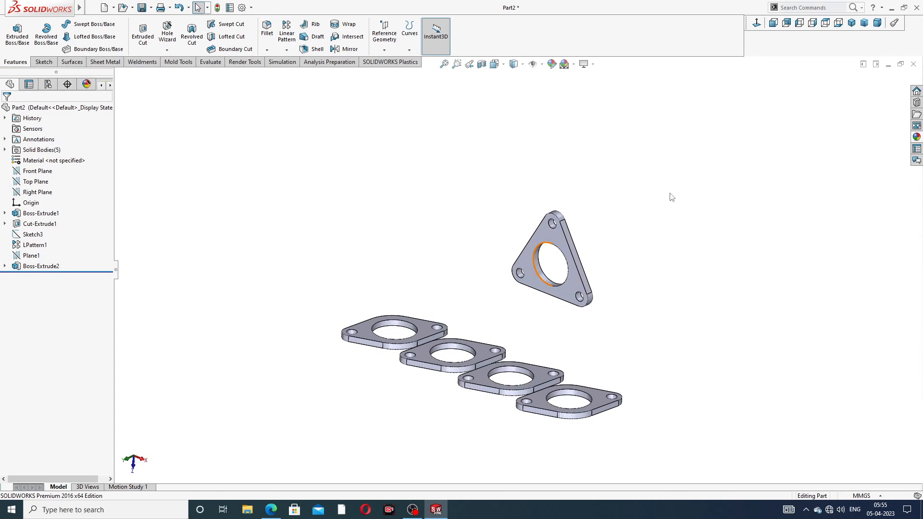
scroll(563, 291, down, 2)
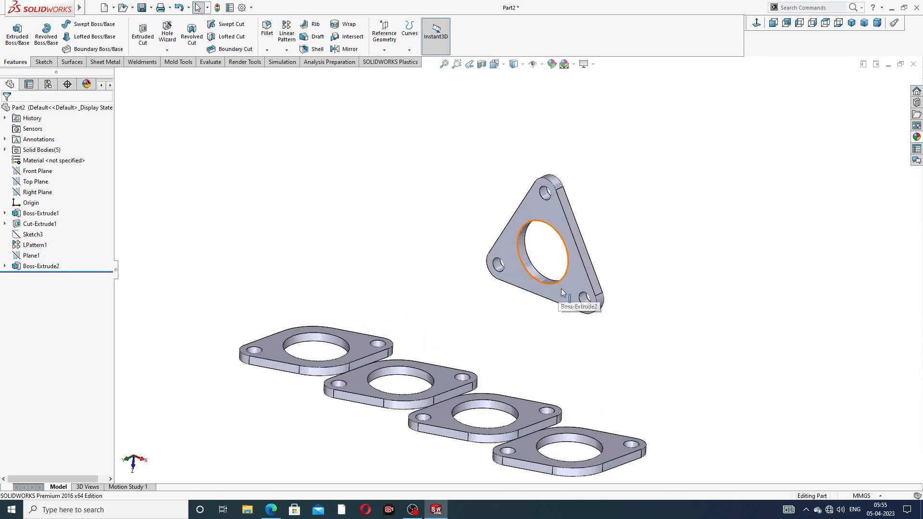
middle_drag(564, 218, 581, 202)
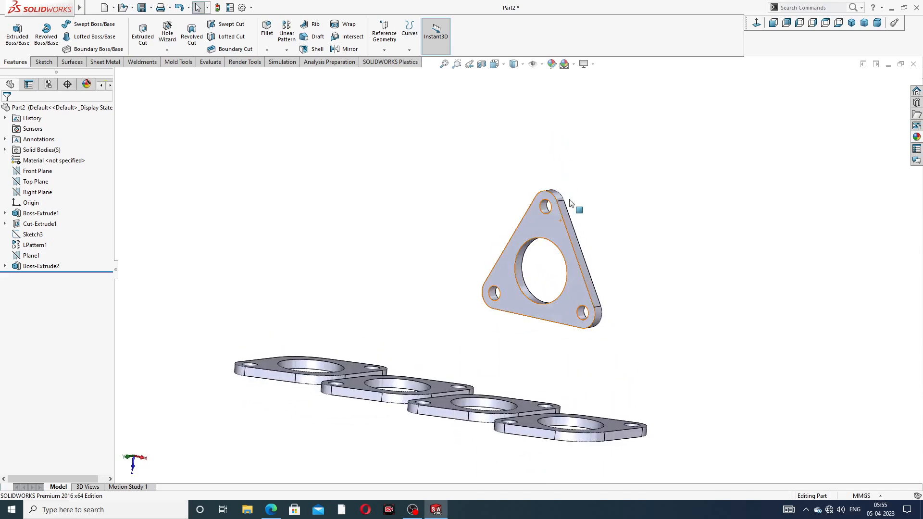
scroll(466, 339, up, 2)
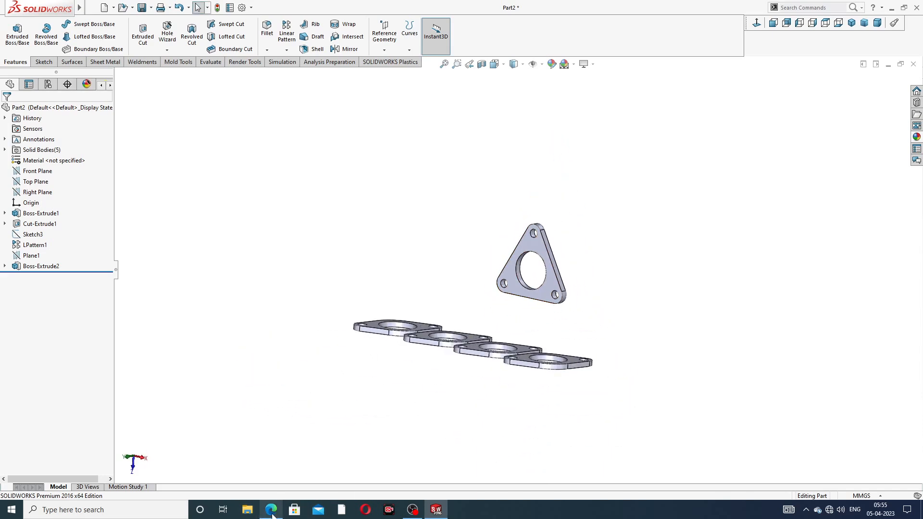
key(alt+Tab)
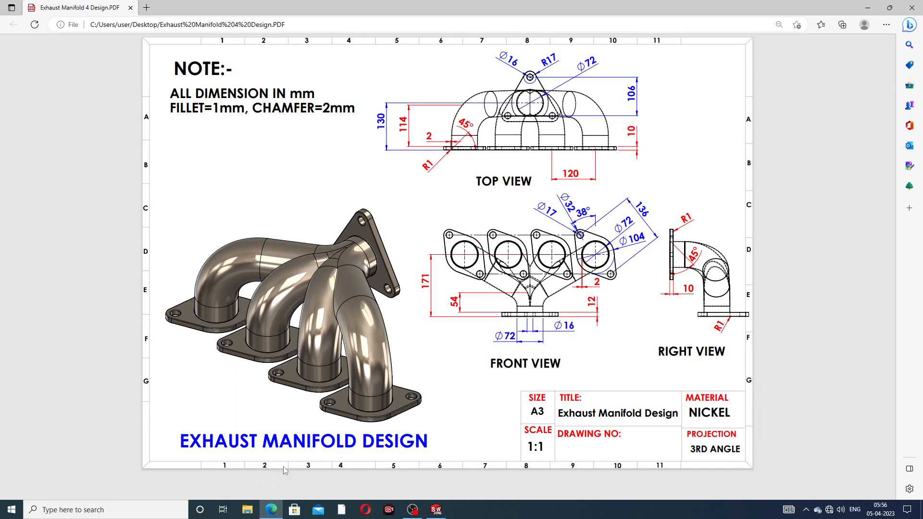
click(272, 511)
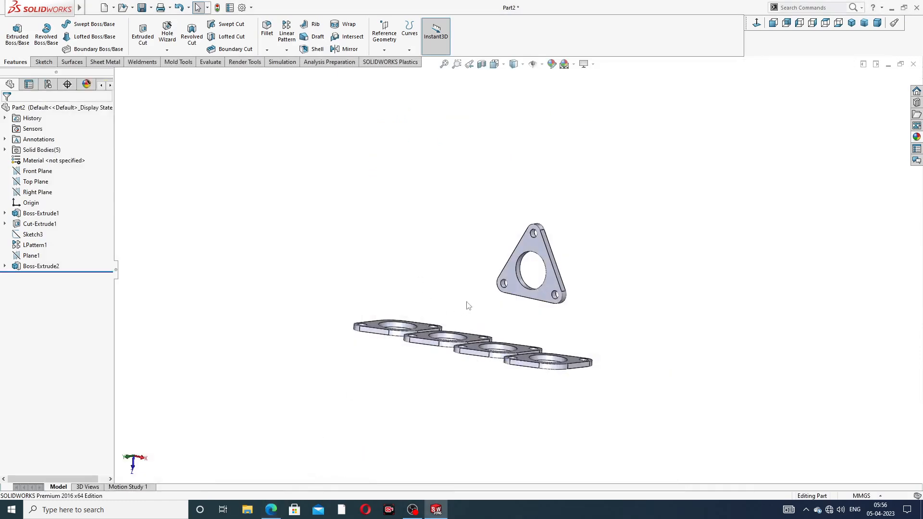
Start a 3D sketch and draw a line about 57 mm long along Y from the centre of the outlet flange's bore
mouse_move(462, 249)
middle_down()
mouse_move(405, 342)
mouse_move(417, 353)
middle_up()
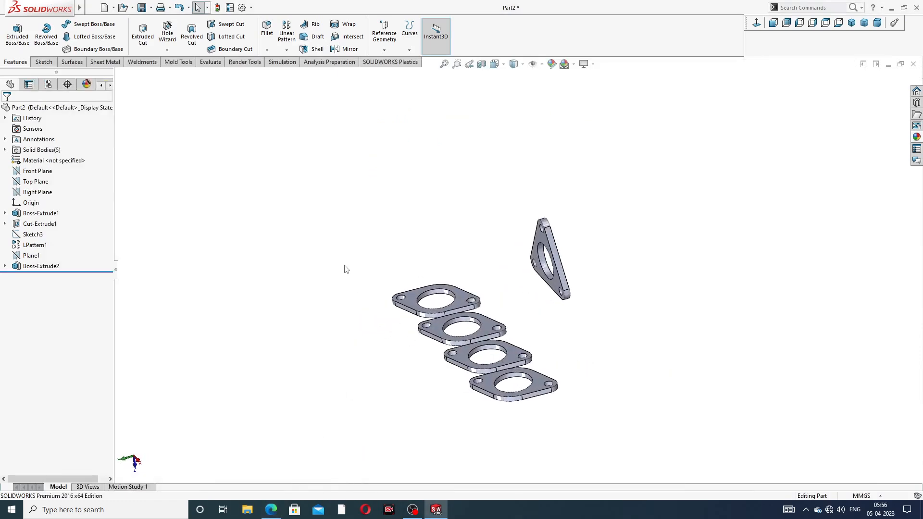
click(44, 63)
click(13, 50)
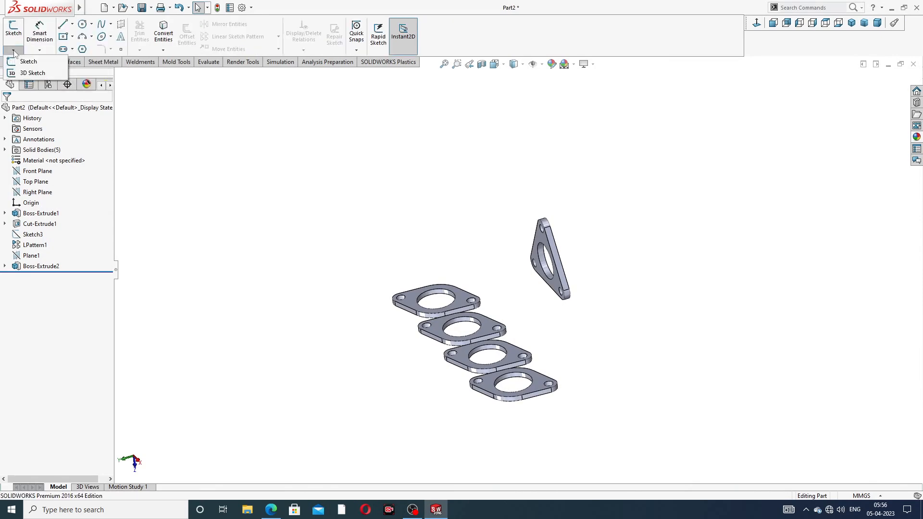
click(31, 73)
mouse_move(295, 231)
middle_down()
mouse_move(334, 218)
mouse_move(345, 263)
middle_up()
click(62, 24)
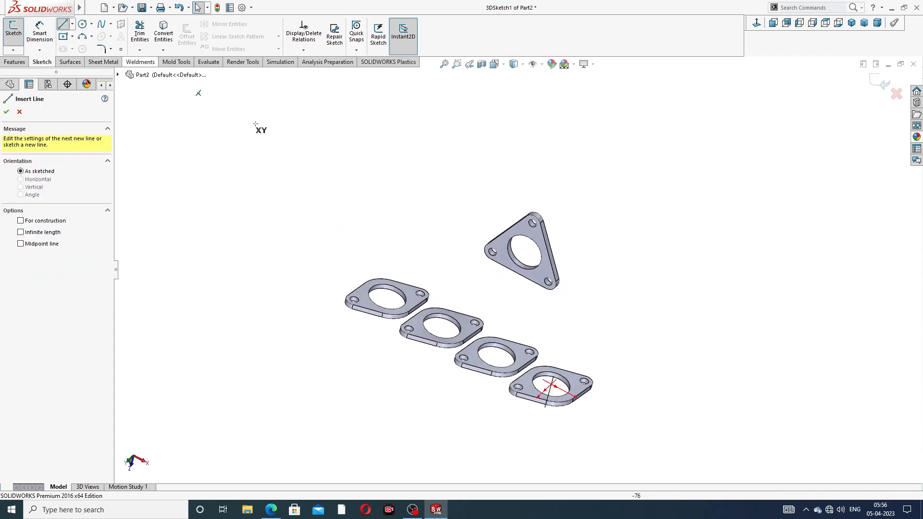
scroll(480, 323, down, 2)
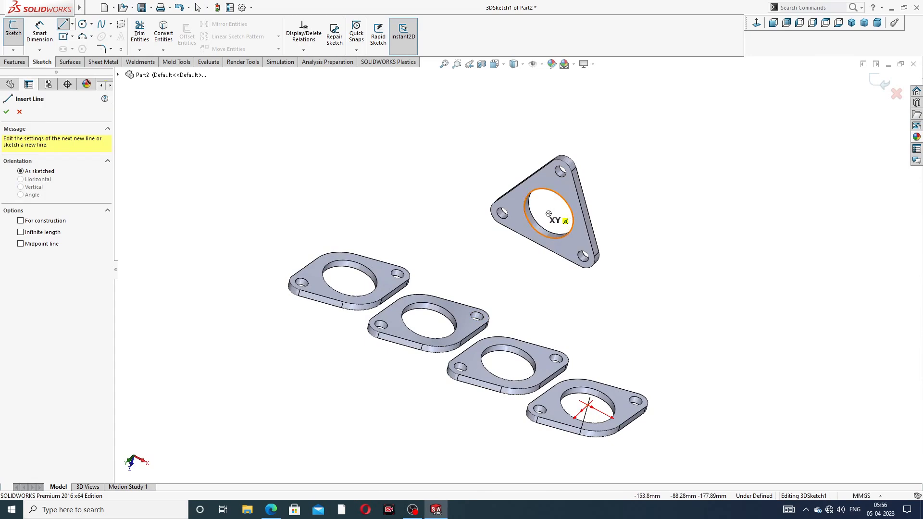
click(548, 213)
middle_drag(494, 248, 439, 213)
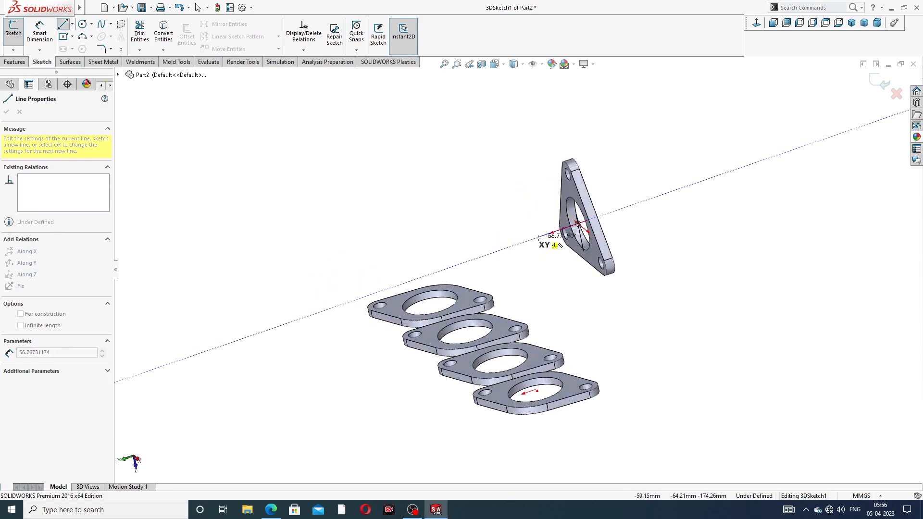
right_click(525, 205)
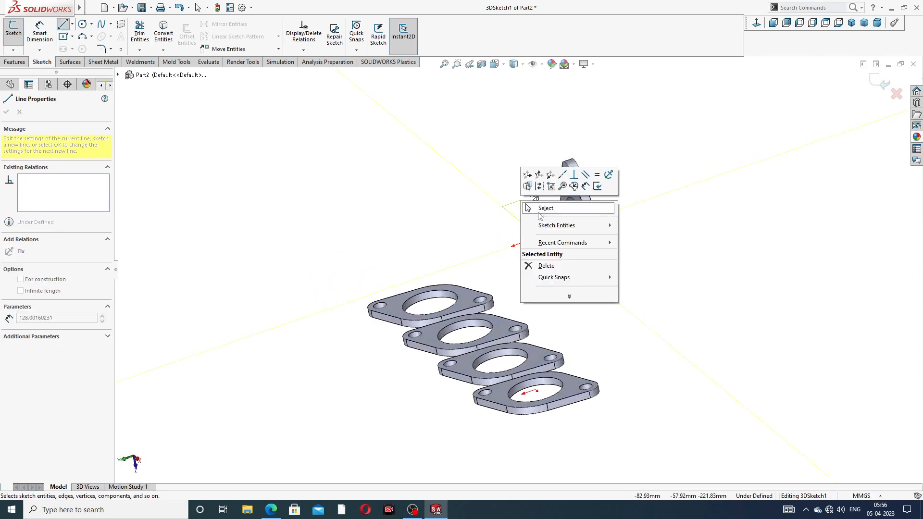
click(546, 208)
Draw a line about 89 mm long along Z from the bore centre of the inlet flange farthest from the origin
middle_drag(482, 243, 515, 237)
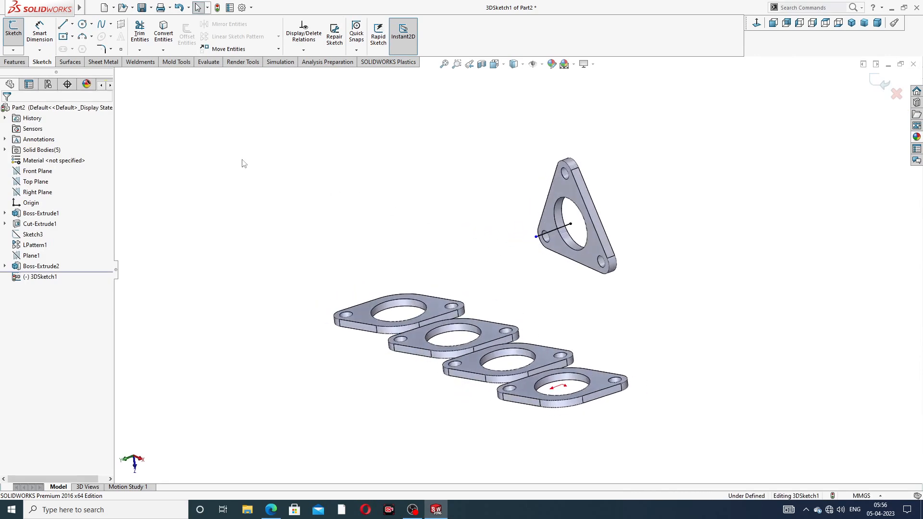
click(62, 25)
middle_drag(386, 237, 322, 200)
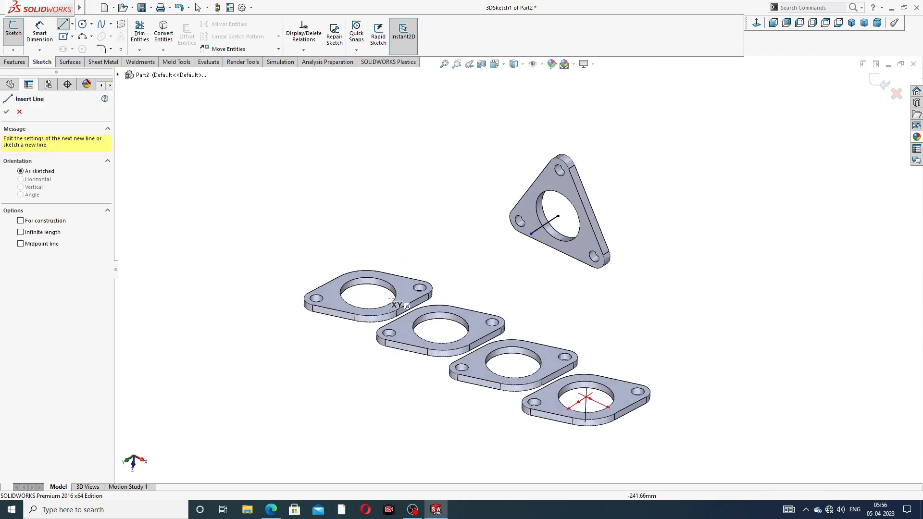
click(368, 293)
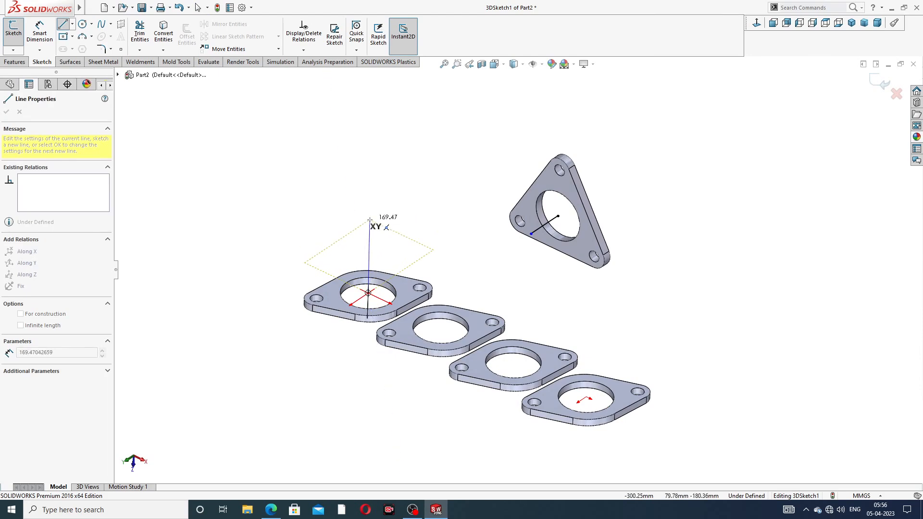
middle_drag(374, 212, 399, 181)
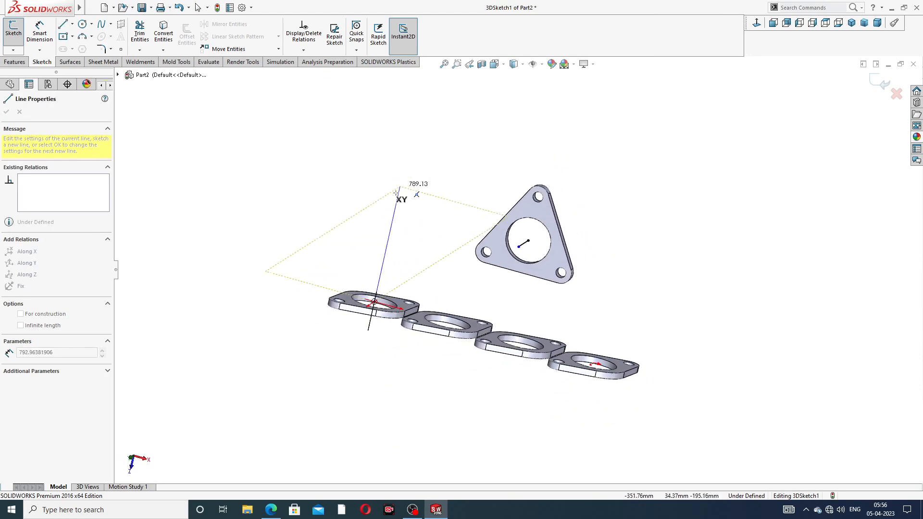
middle_drag(416, 237, 415, 191)
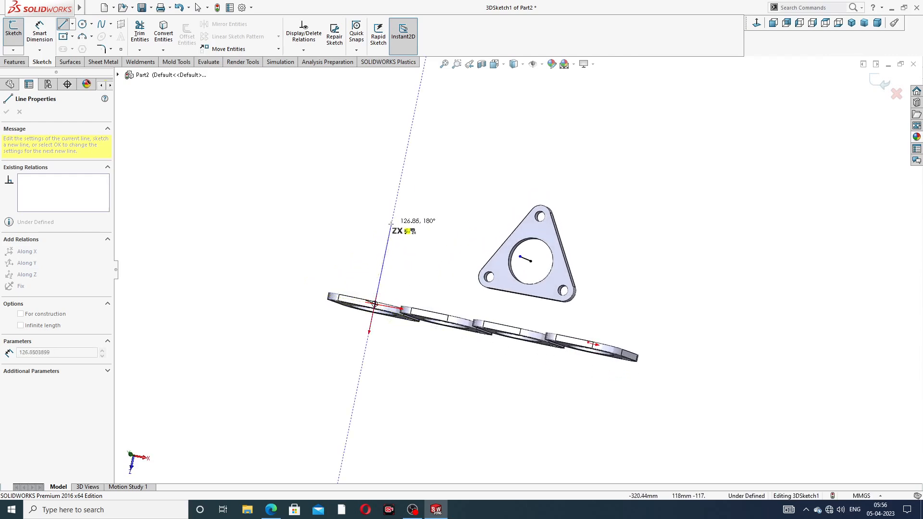
click(386, 248)
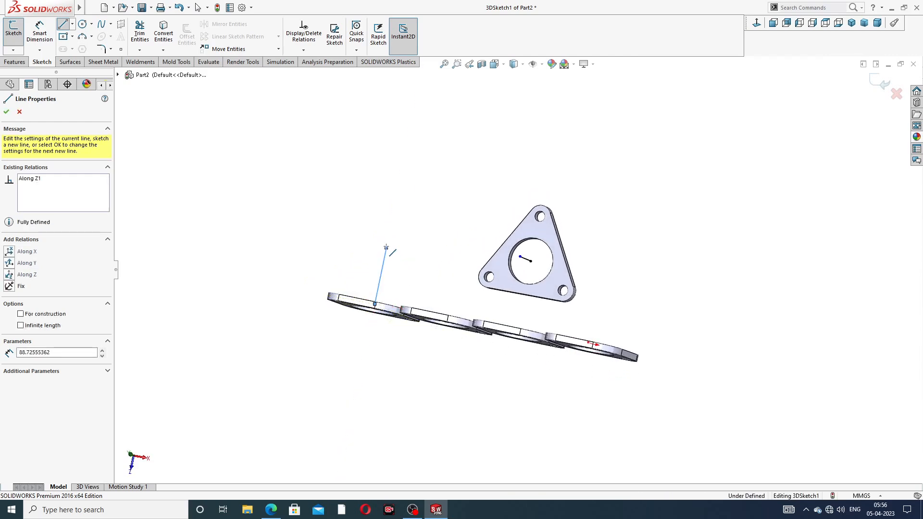
right_click(413, 202)
click(436, 207)
Connect the free ends of the inlet flange line and the outlet flange line with a straight line
middle_drag(418, 244, 489, 272)
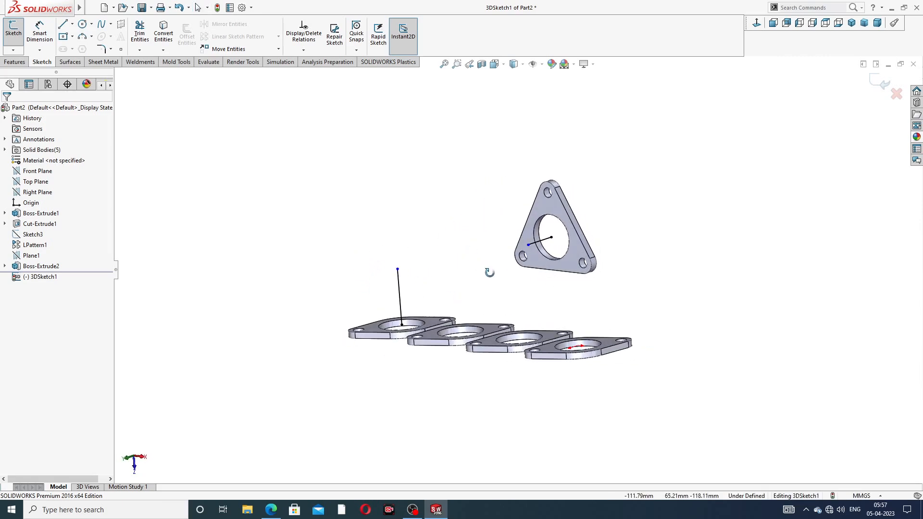
click(63, 26)
click(397, 268)
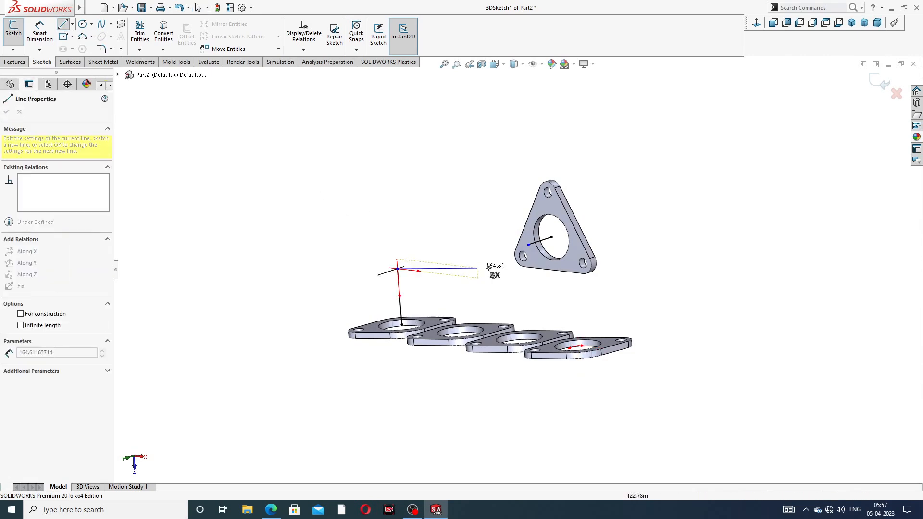
click(528, 245)
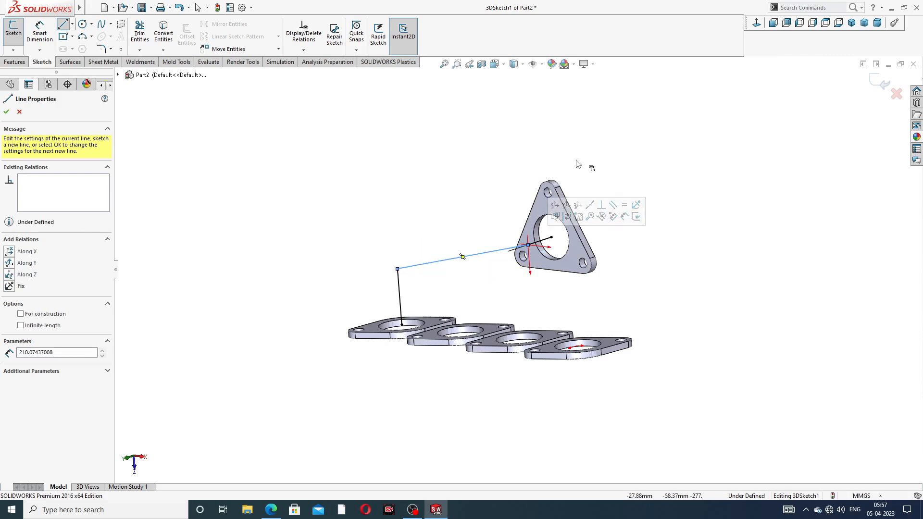
Finish the line chain and dimension the line rising from the farthest inlet flange's bore centre to 114 mm
right_click(576, 160)
click(596, 168)
scroll(529, 260, down, 1)
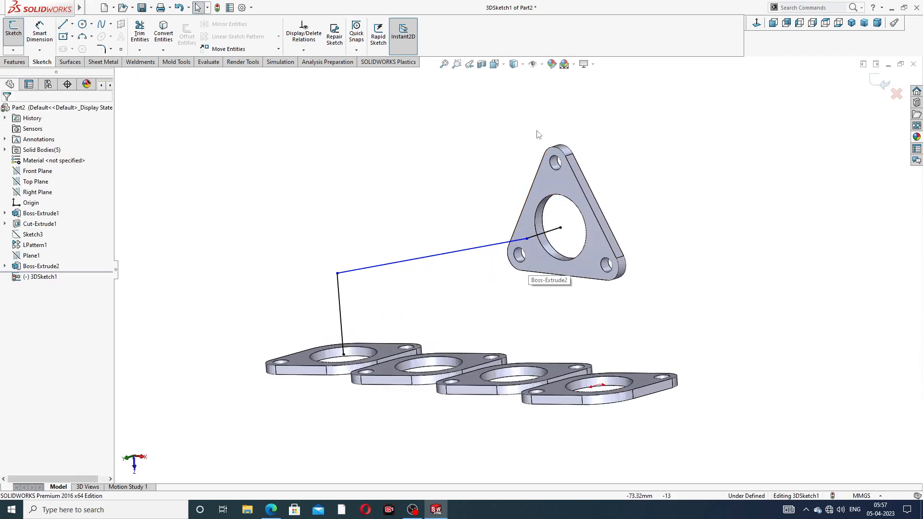
middle_drag(528, 261, 482, 209)
scroll(270, 184, up, 2)
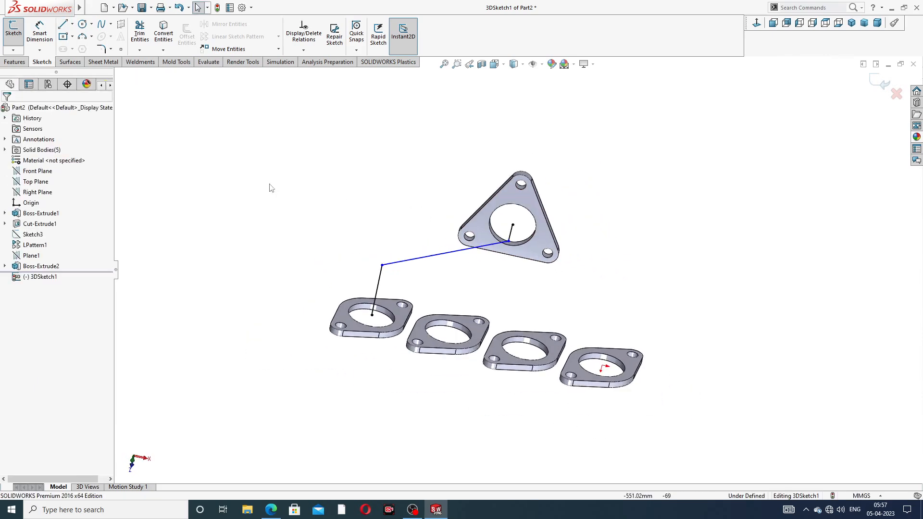
scroll(402, 239, down, 2)
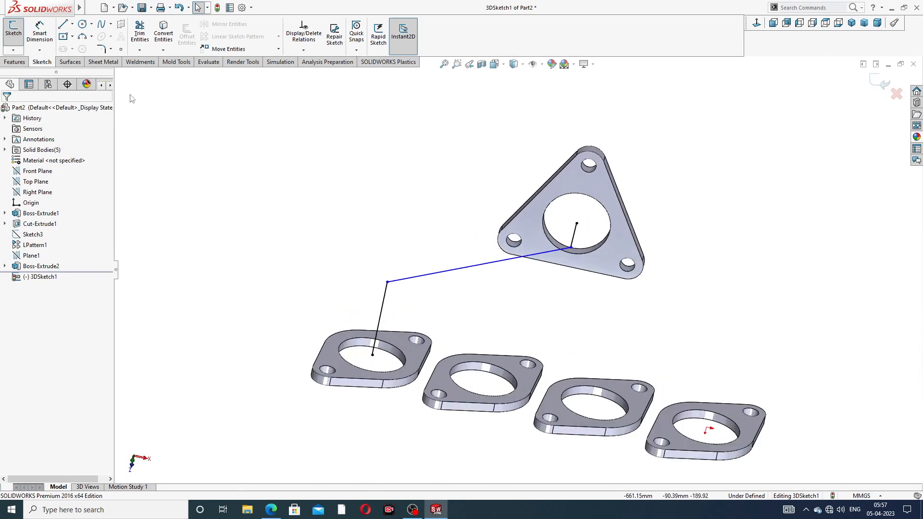
click(42, 36)
click(384, 299)
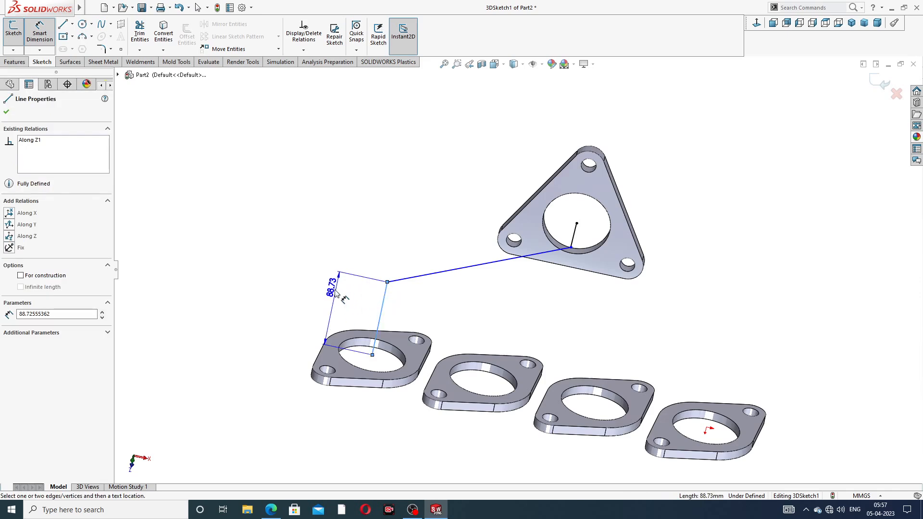
click(332, 296)
text(114)
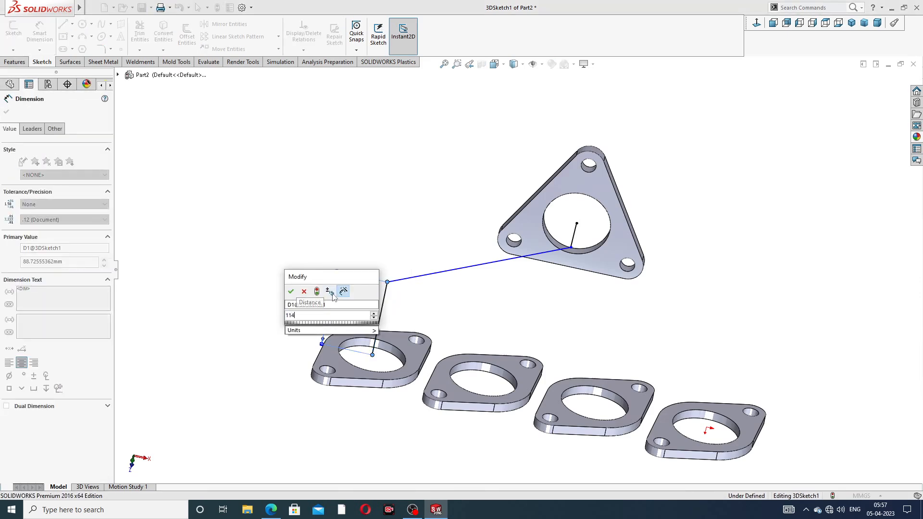
key(Return)
key(Escape)
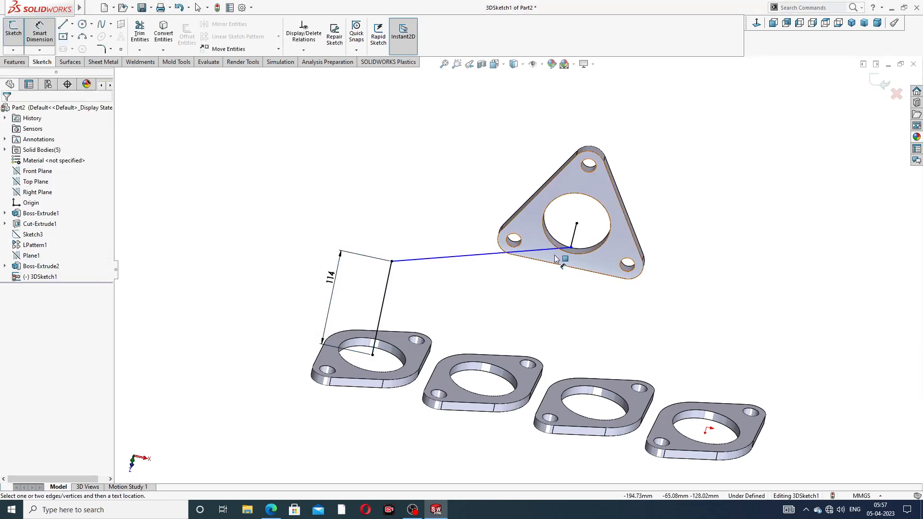
Dimension the line leaving the outlet flange's bore centre to 54 mm
middle_drag(560, 262, 587, 247)
click(623, 254)
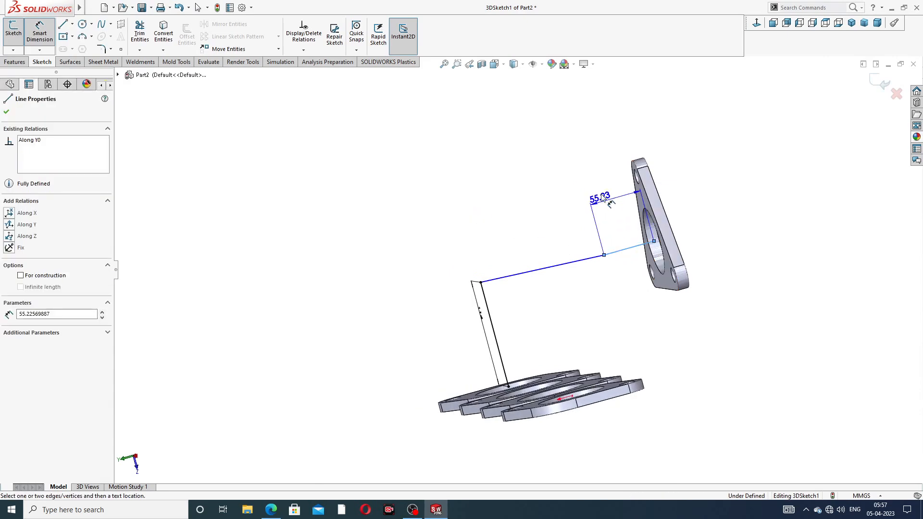
click(602, 143)
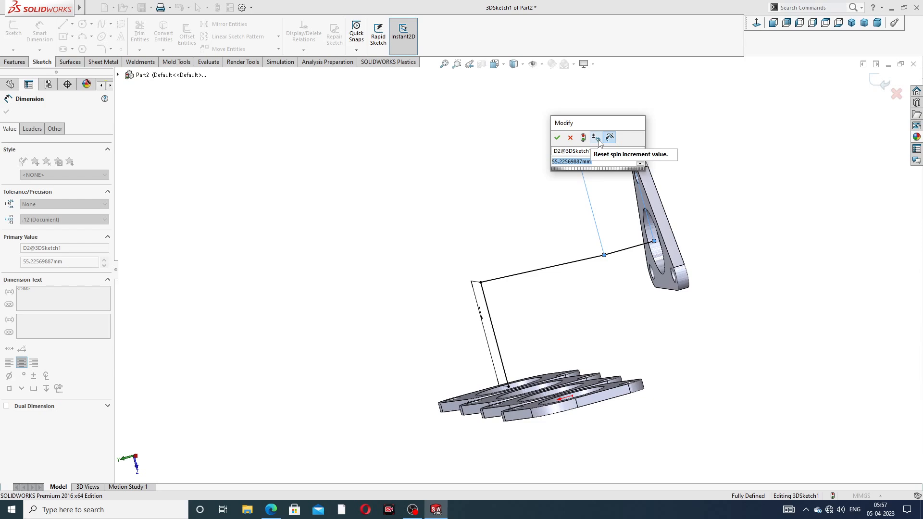
text(54)
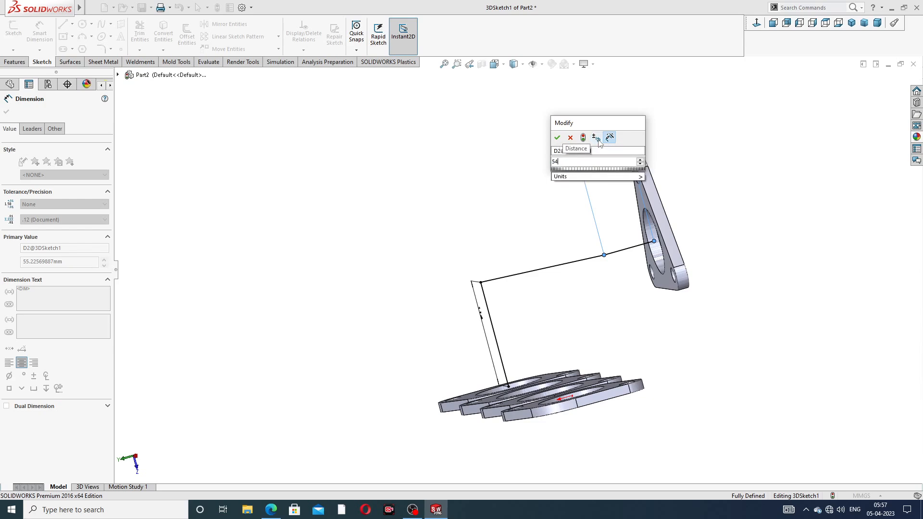
key(Return)
click(693, 109)
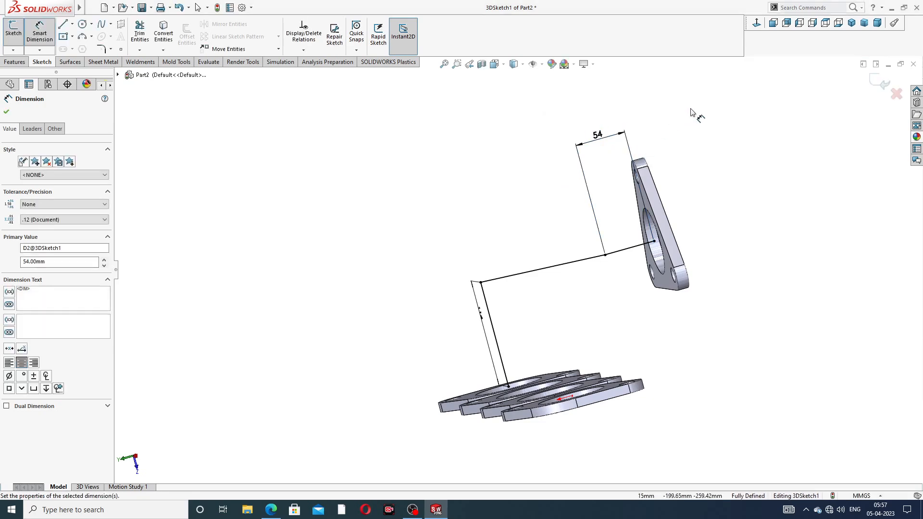
right_click(691, 109)
click(702, 139)
middle_drag(624, 183, 680, 190)
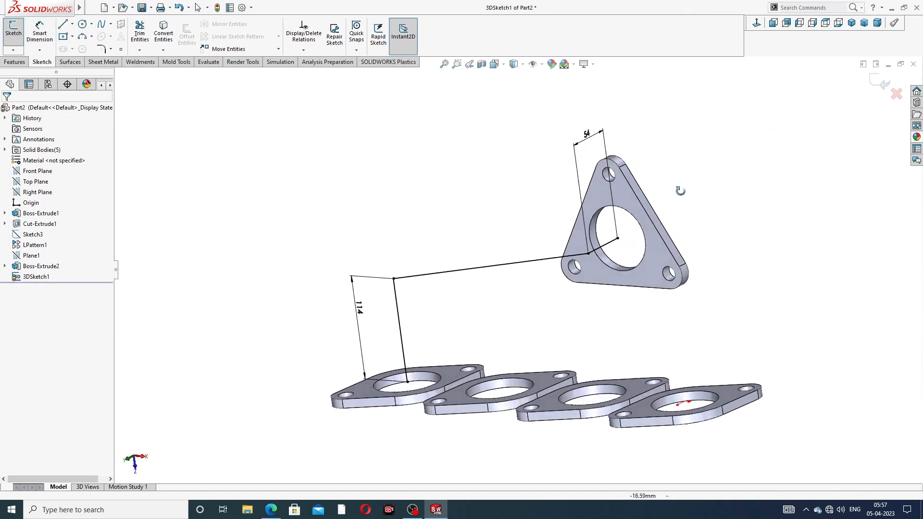
Add a 98 mm radius sketch fillet at the corner between the inlet flange line and the connecting line
click(102, 49)
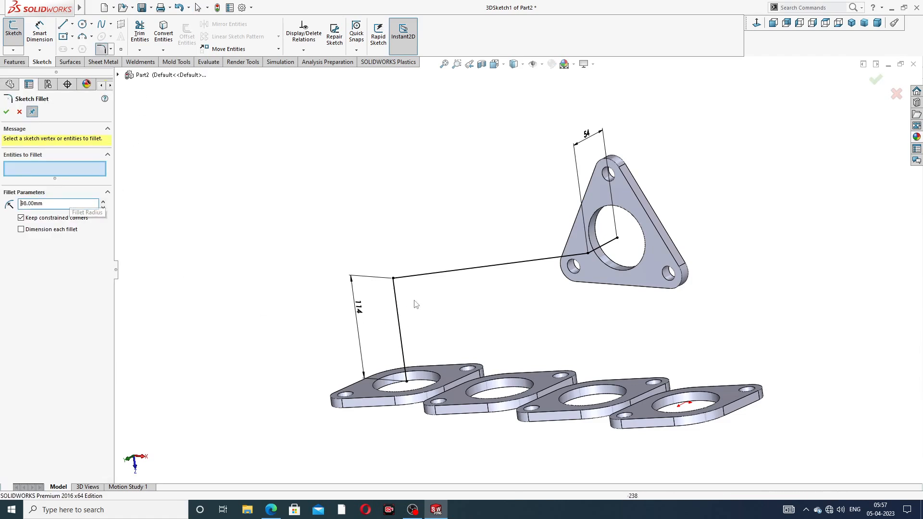
click(393, 278)
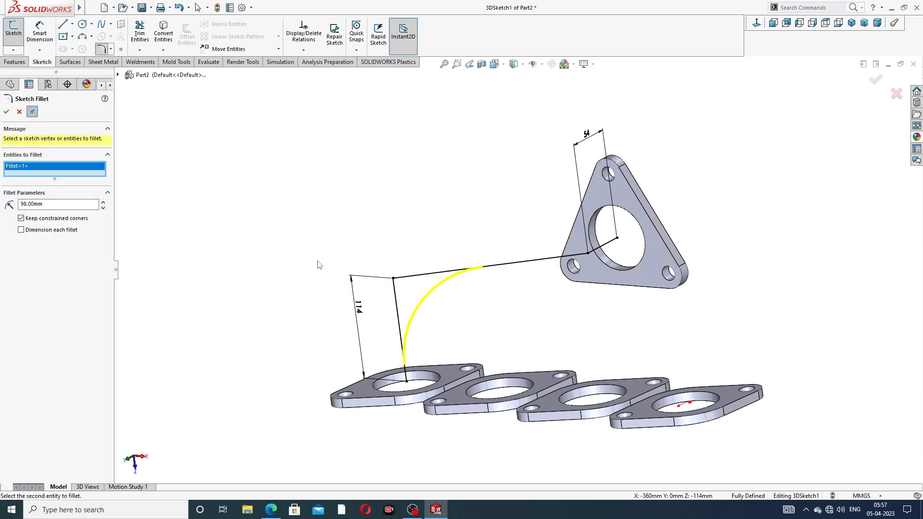
click(5, 113)
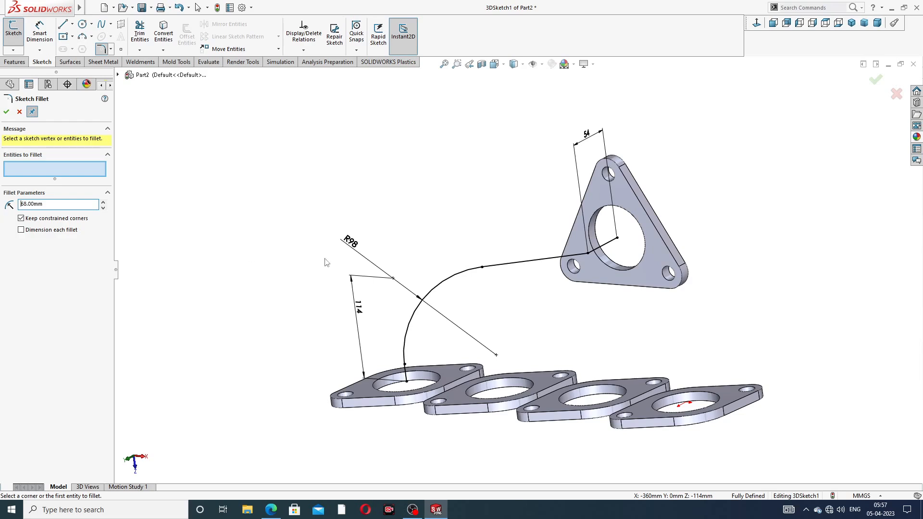
Add a 68 mm radius sketch fillet where the connecting line meets the outlet flange line, and finish filleting
click(589, 254)
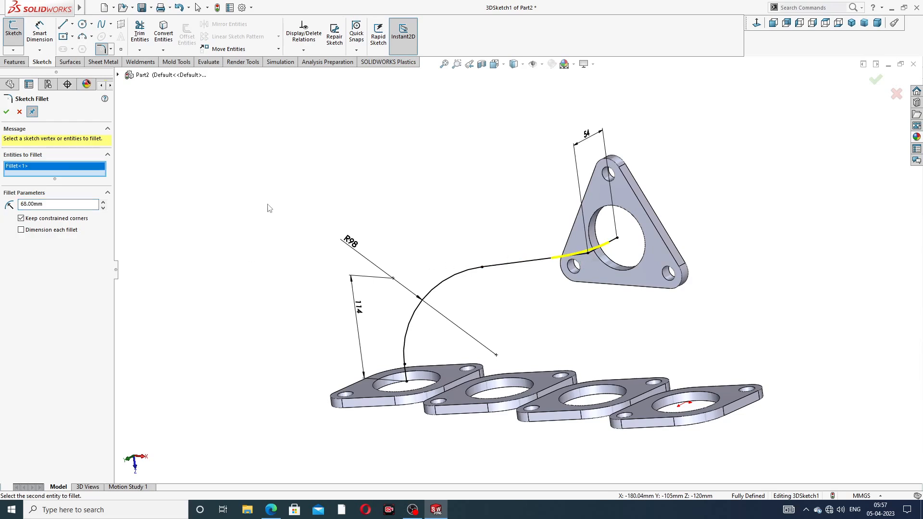
click(6, 114)
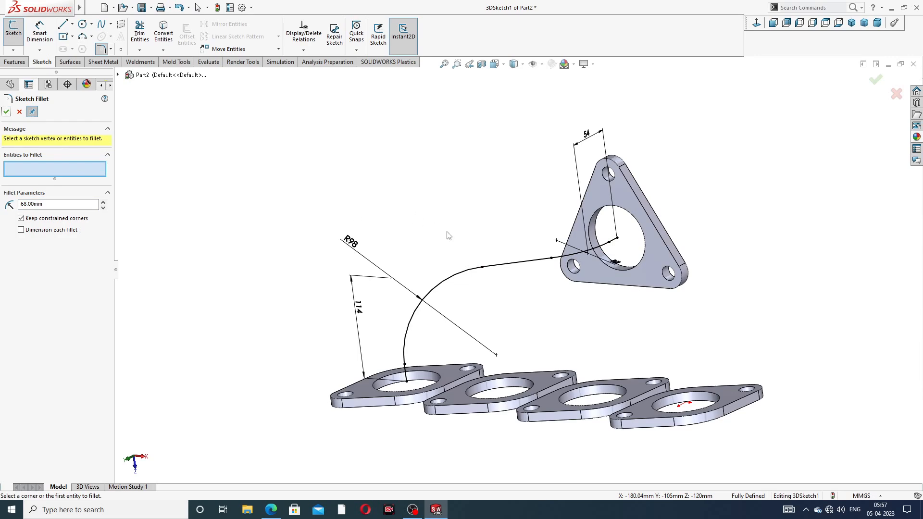
middle_drag(447, 235, 469, 216)
click(6, 112)
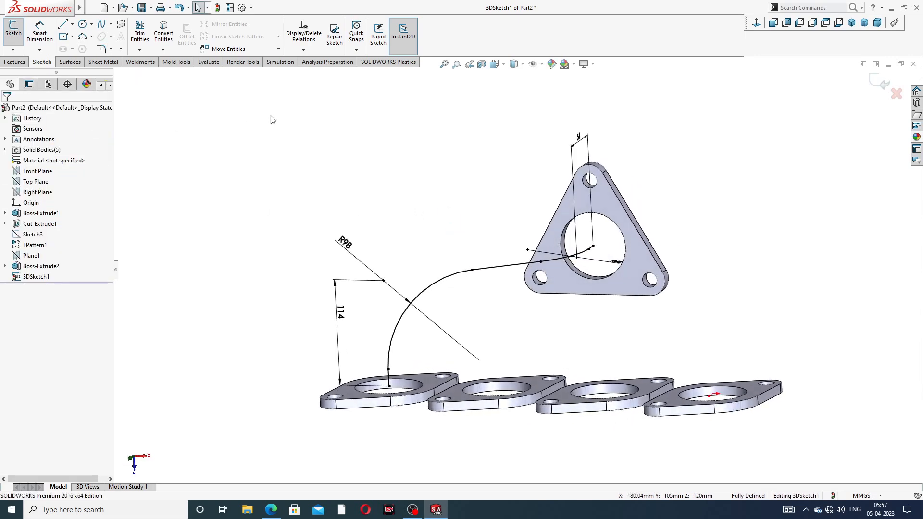
Inspect the filleted pipe centreline between the flanges and switch to the exhaust manifold PDF drawing in the browser to compare
mouse_move(664, 168)
middle_down()
mouse_move(659, 101)
mouse_move(671, 188)
mouse_move(608, 262)
middle_up()
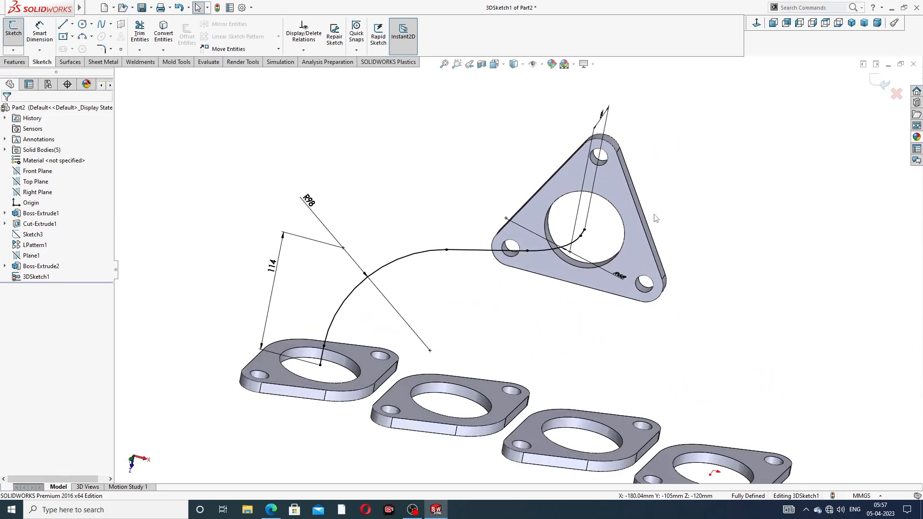
middle_drag(655, 219, 341, 441)
click(272, 509)
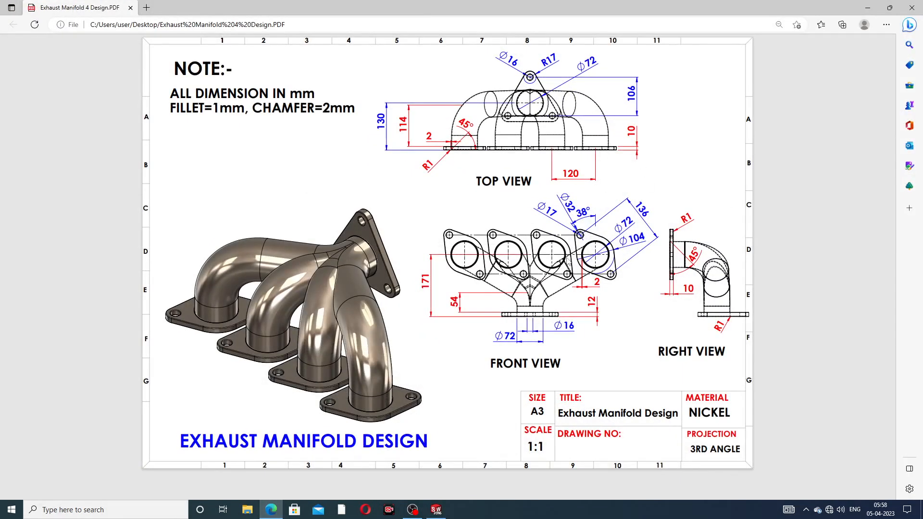
Switch to SOLIDWORKS and exit the 3D sketch that holds the first pipe's path
click(273, 510)
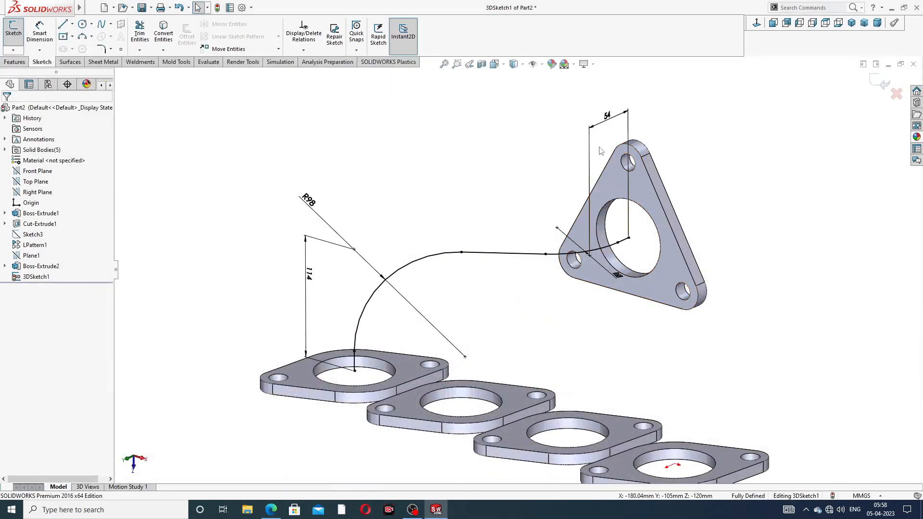
click(880, 86)
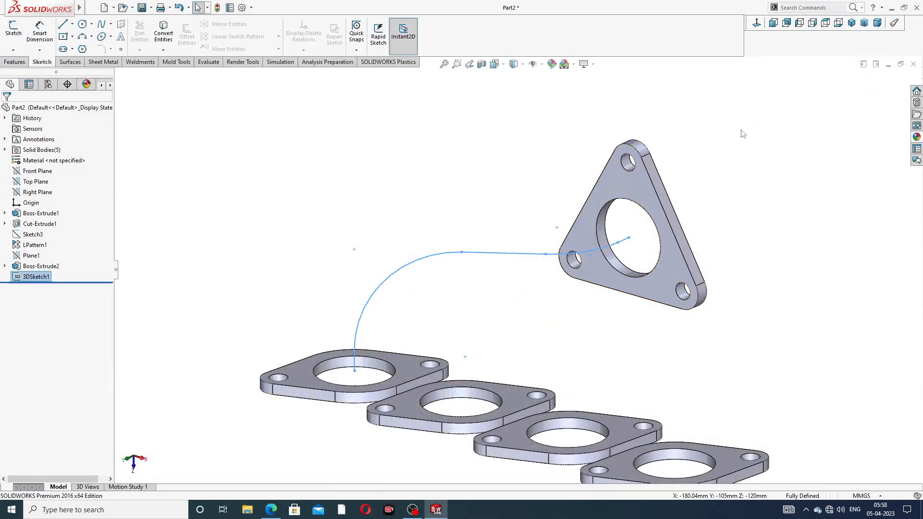
Create a sketch on the triangular flange's face by converting the edge of its large central hole, and close the sketch
middle_drag(642, 187, 634, 186)
click(633, 189)
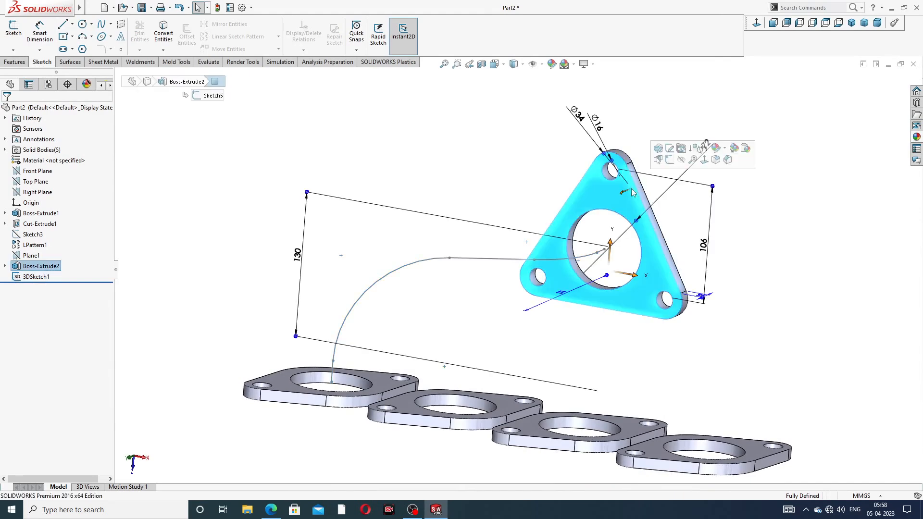
click(667, 165)
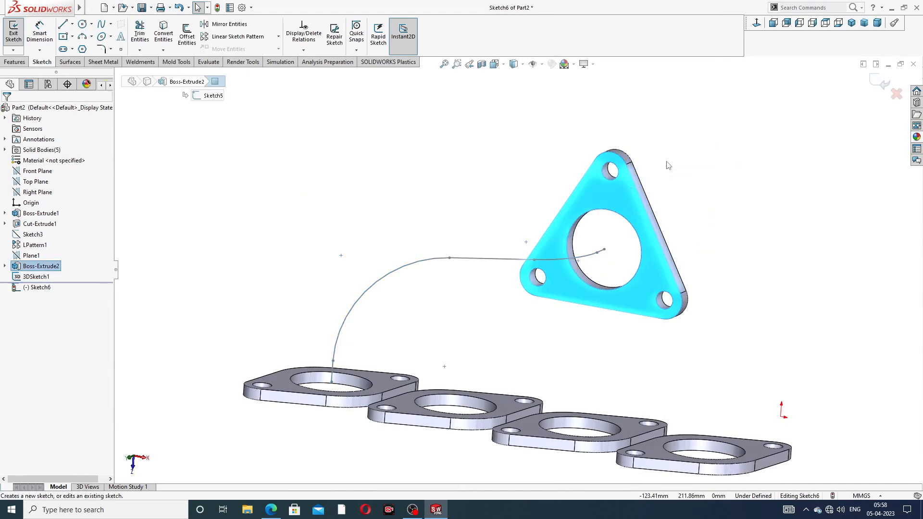
click(628, 221)
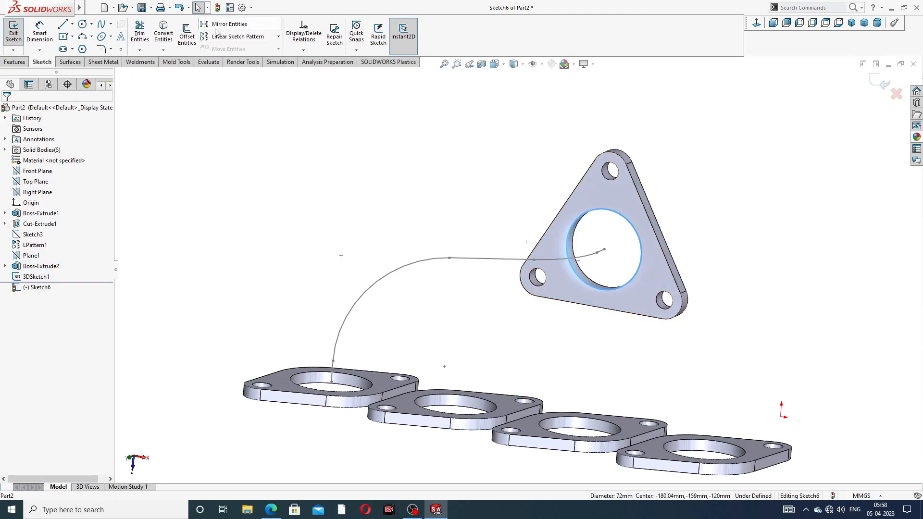
click(163, 34)
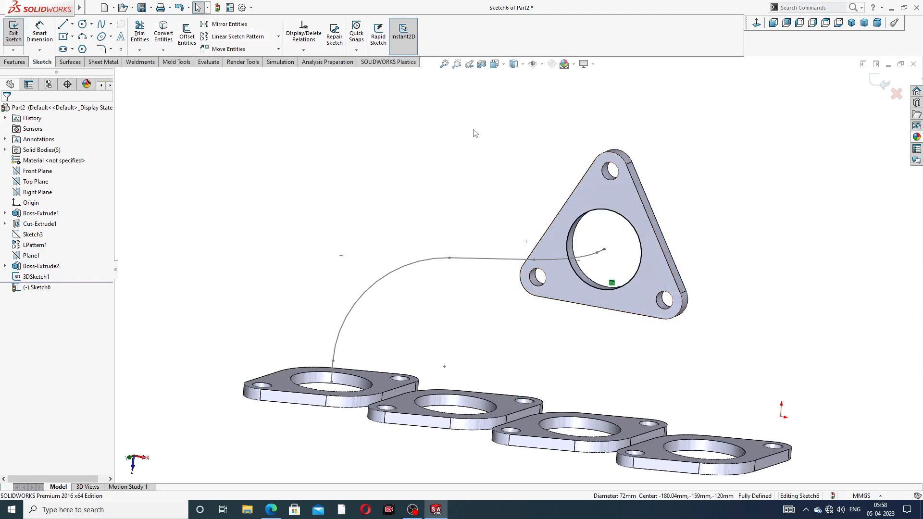
click(881, 87)
Sweep the converted circle along the 3D sketch path to form the first pipe between the triangular flange and the end flange
middle_drag(695, 164, 673, 161)
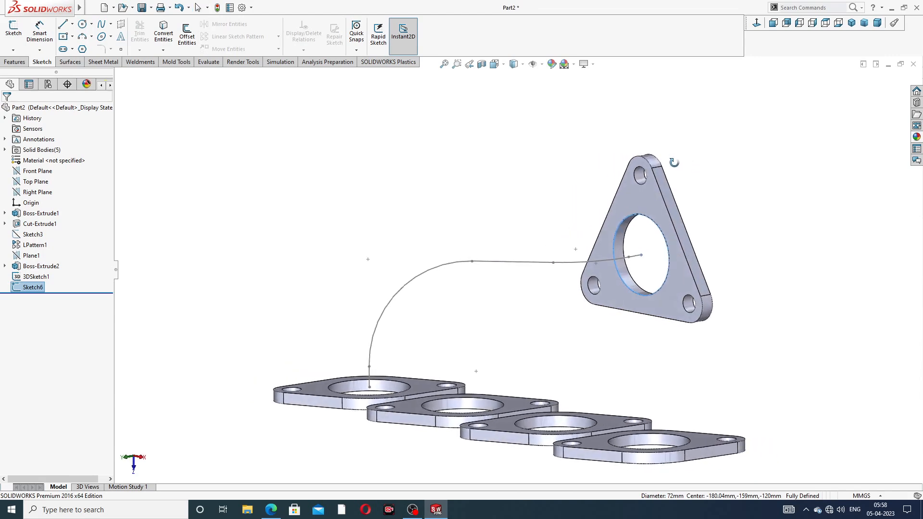
click(23, 63)
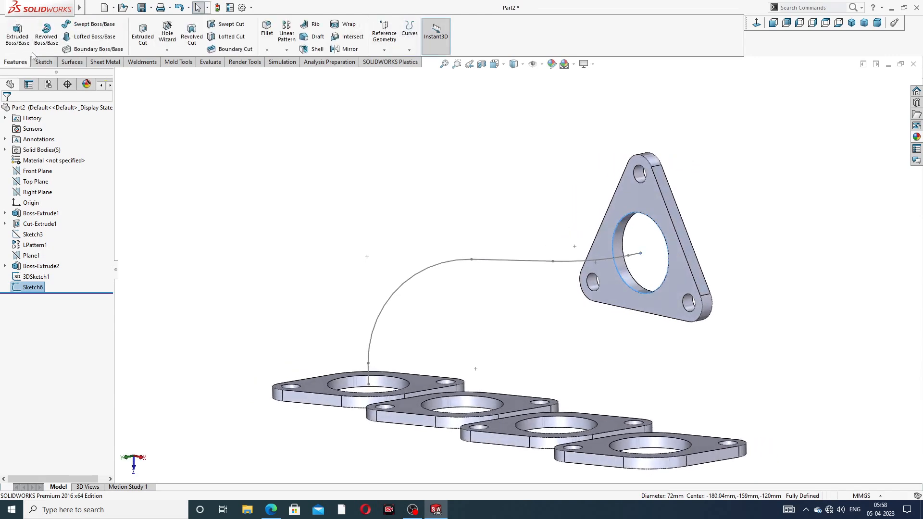
click(94, 25)
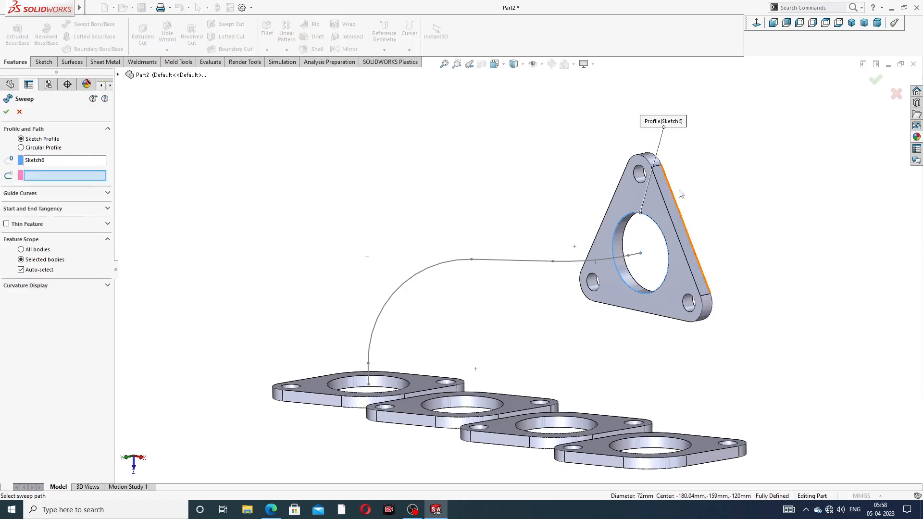
click(431, 273)
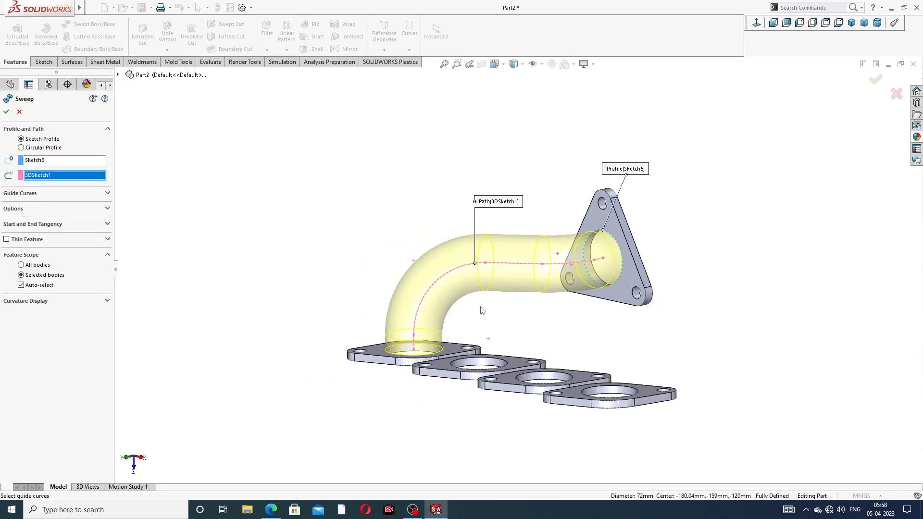
middle_drag(484, 310, 496, 344)
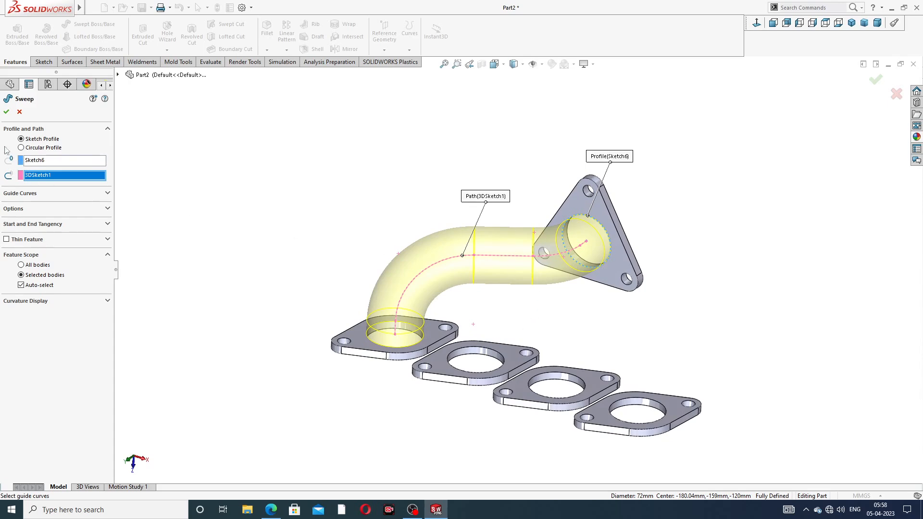
click(6, 112)
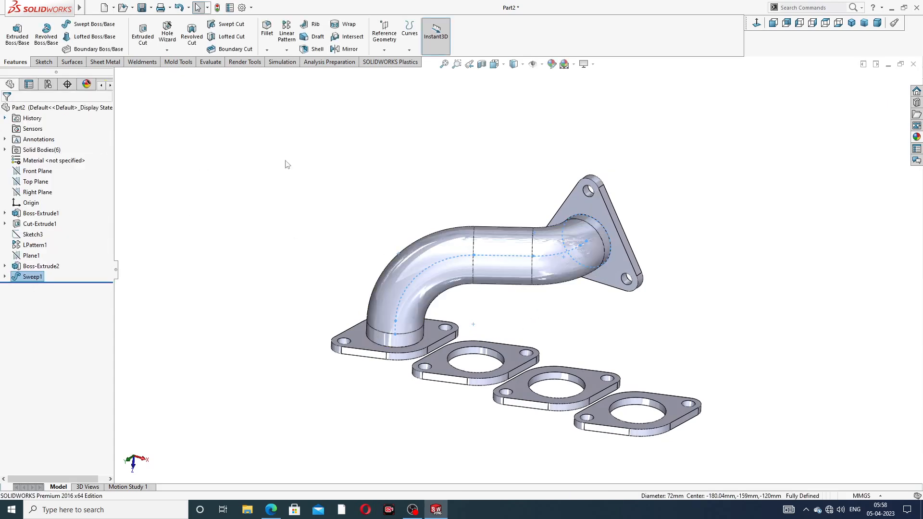
Start a new 3D sketch and draw a line about 39 mm long along Y from the triangular flange's central hole centre
mouse_move(517, 264)
middle_down()
mouse_move(435, 208)
mouse_move(412, 233)
mouse_move(542, 202)
mouse_move(502, 259)
middle_up()
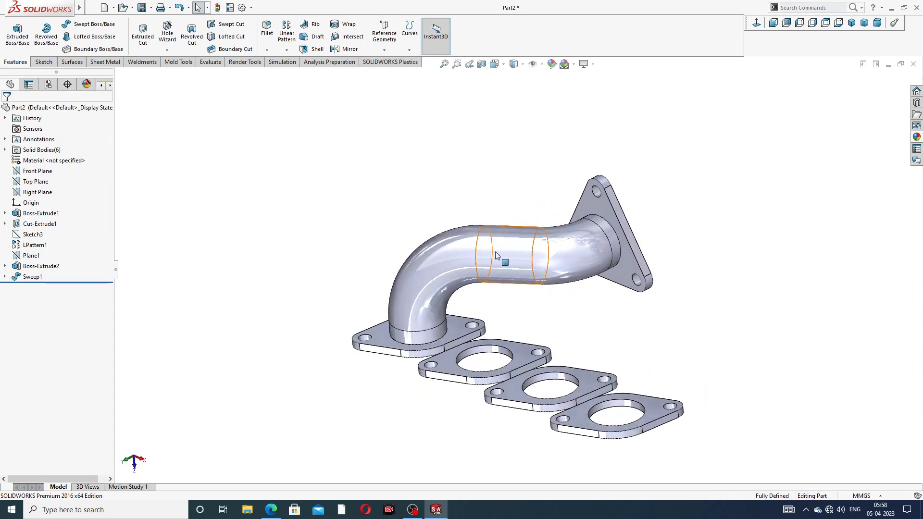
click(44, 63)
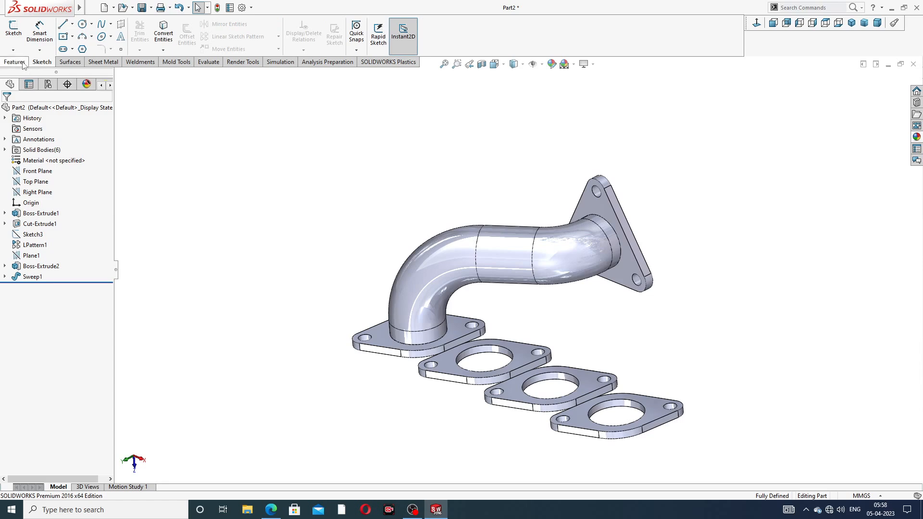
click(13, 50)
click(35, 74)
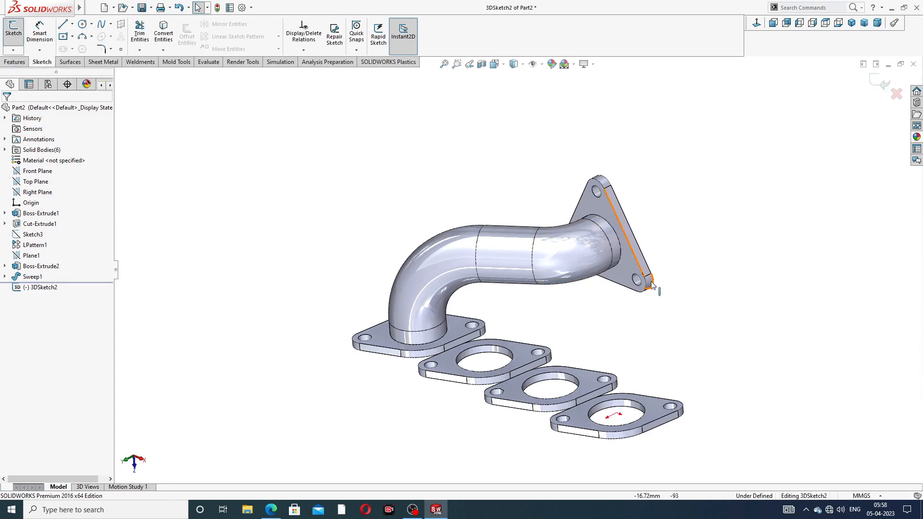
scroll(648, 294, down, 2)
middle_drag(602, 206, 596, 134)
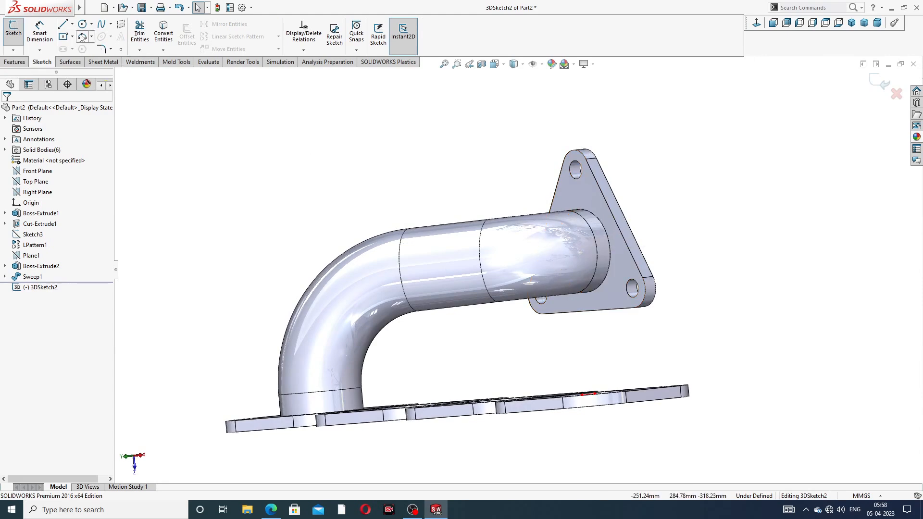
click(64, 25)
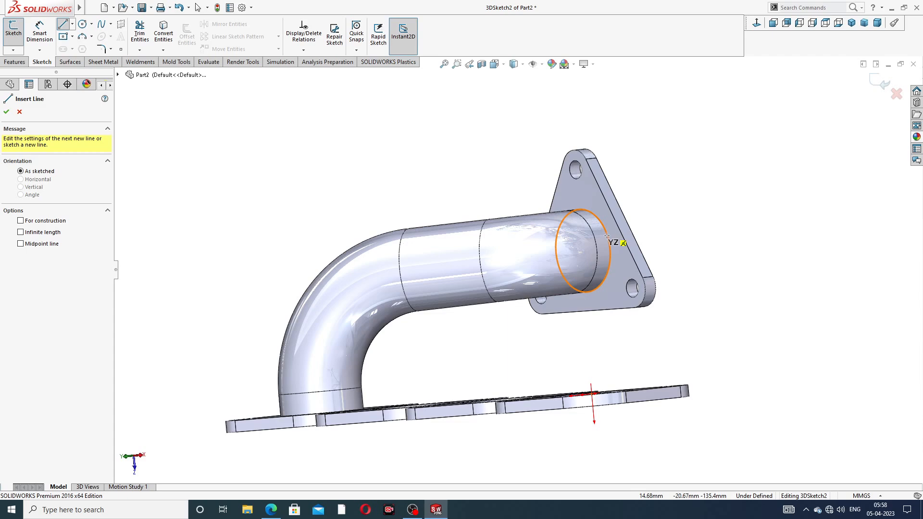
click(583, 251)
middle_drag(529, 257, 556, 261)
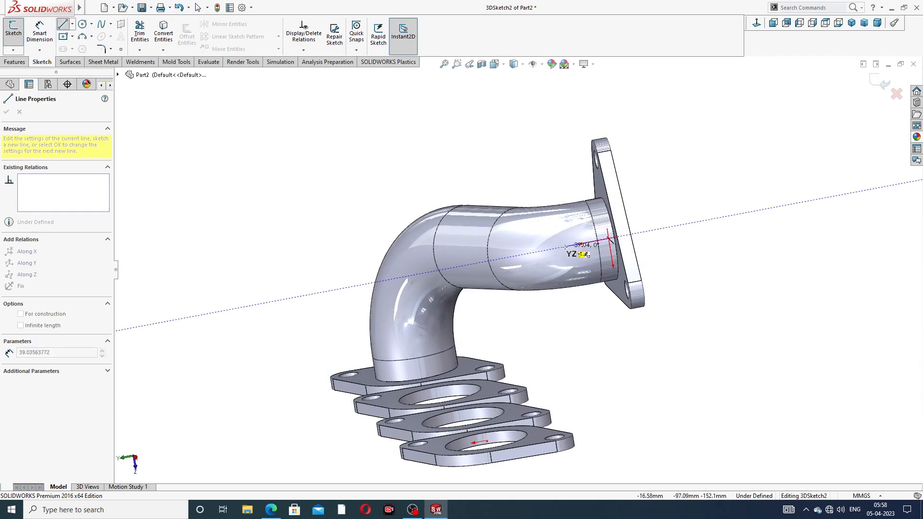
right_click(559, 154)
click(580, 159)
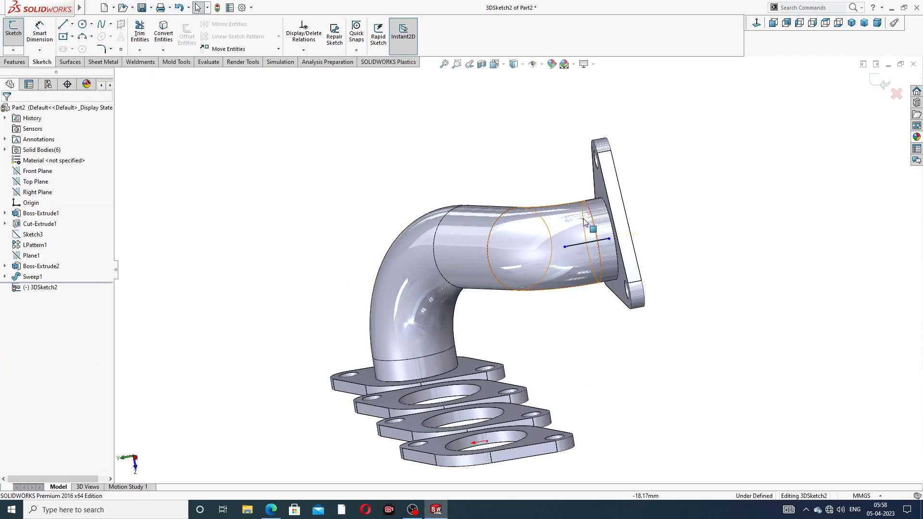
Draw a line about 63 mm long along Z upward from the centre of the second flange's large hole
middle_drag(552, 161, 349, 142)
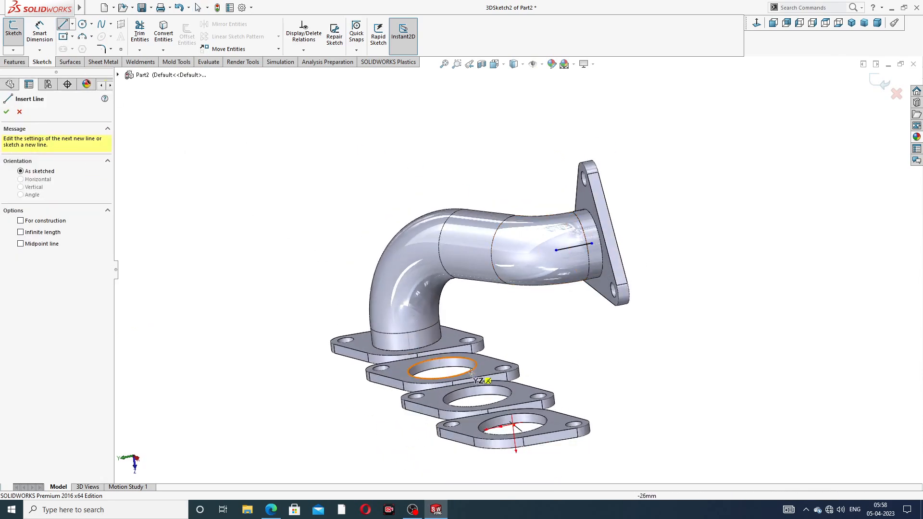
middle_drag(477, 378, 474, 417)
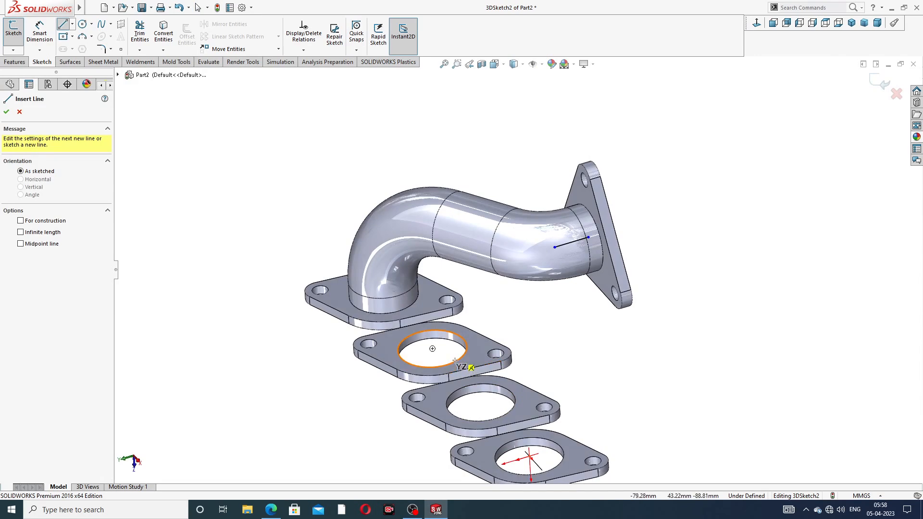
click(432, 348)
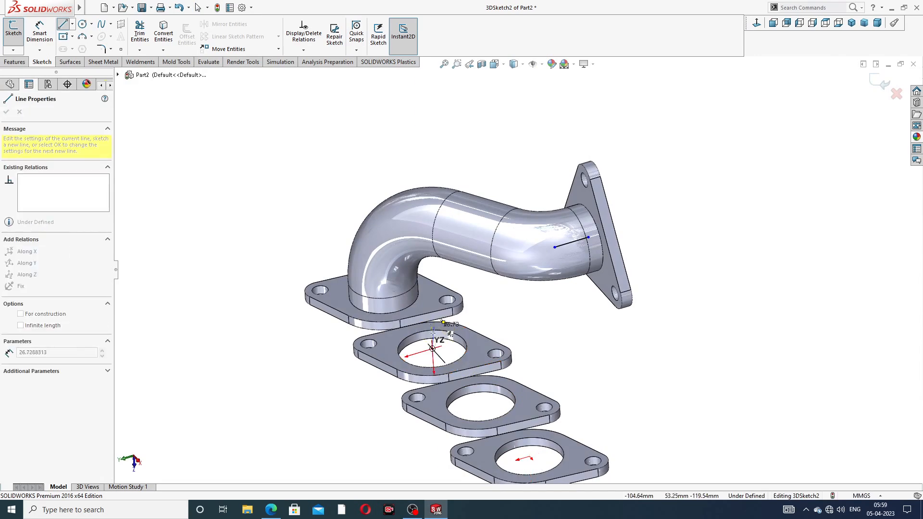
click(428, 298)
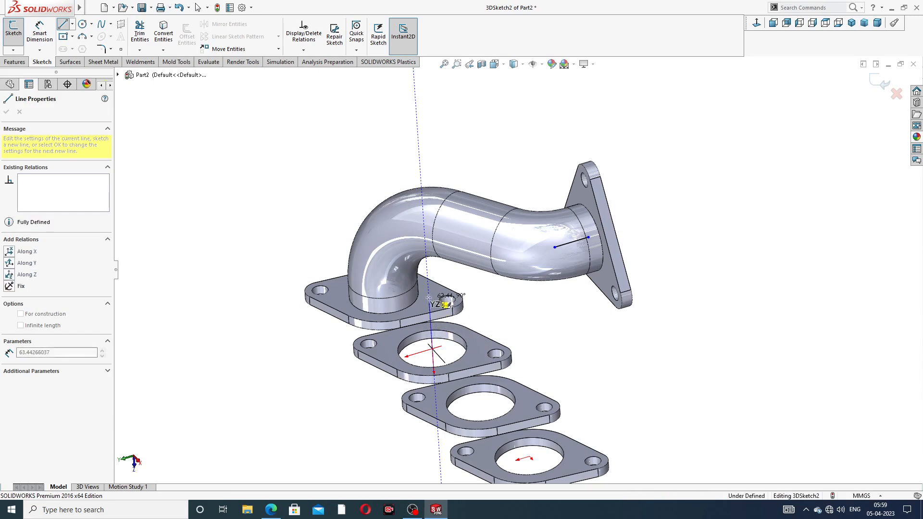
middle_drag(467, 304, 487, 277)
right_click(512, 317)
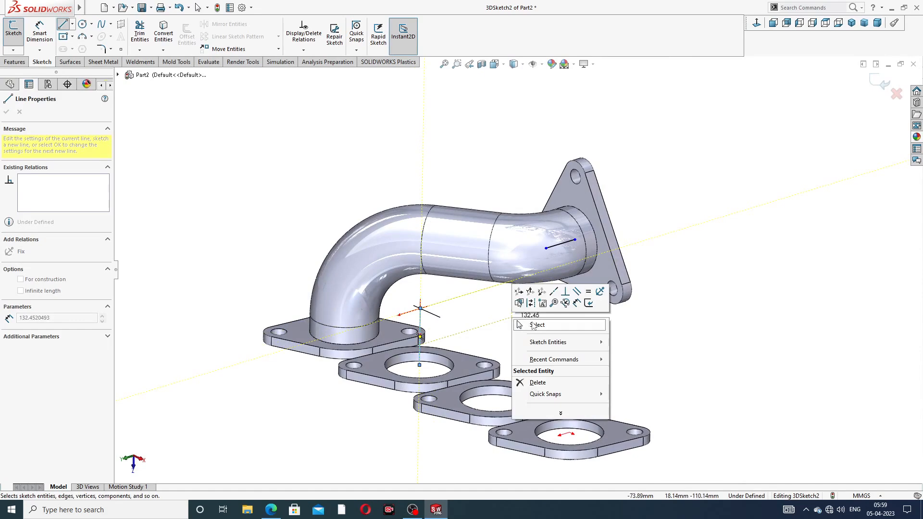
click(532, 325)
middle_drag(490, 327, 495, 306)
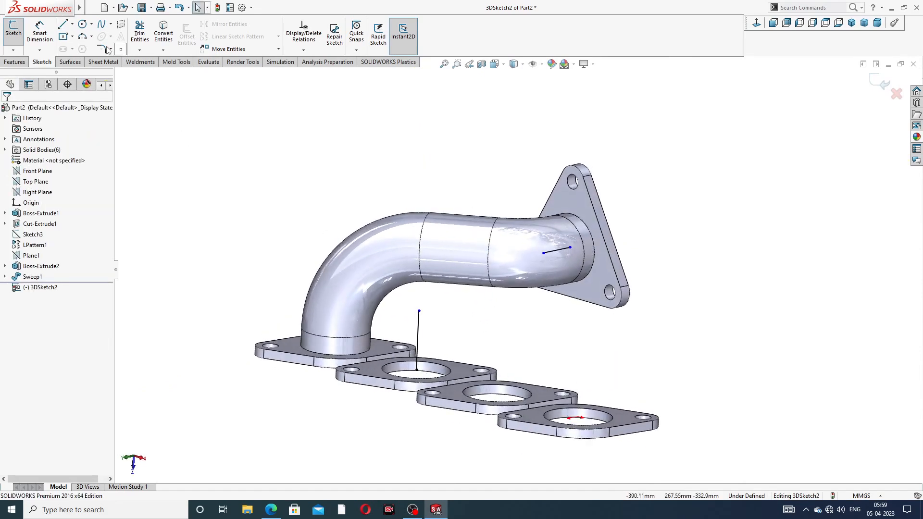
click(65, 25)
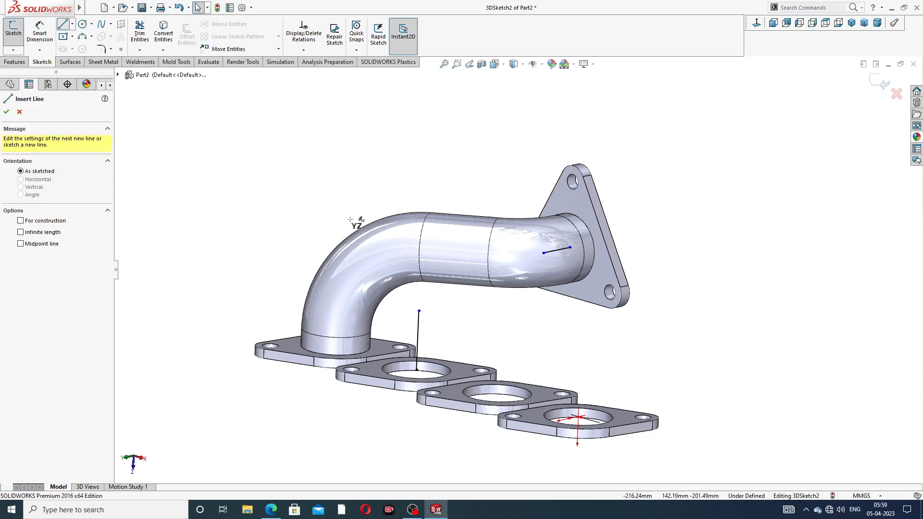
click(418, 311)
right_click(441, 203)
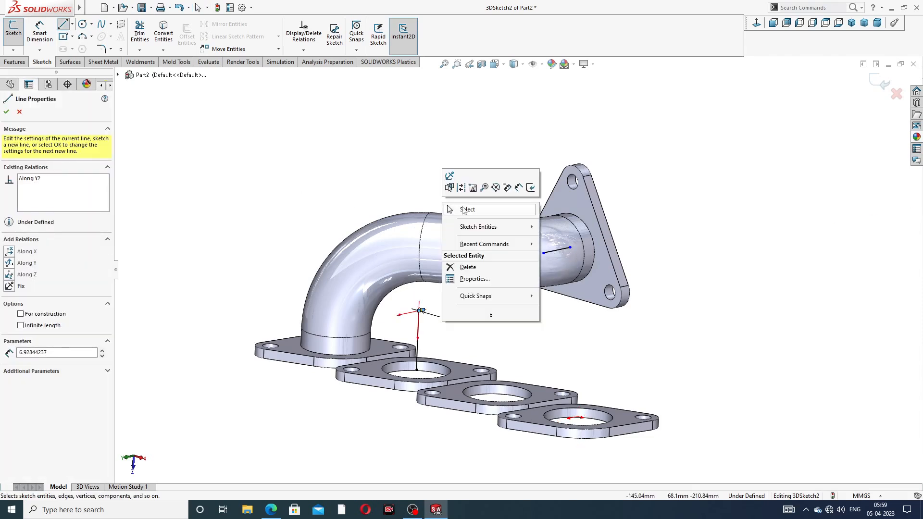
click(464, 210)
mouse_move(423, 311)
mouse_down()
mouse_move(544, 253)
mouse_move(511, 284)
mouse_up()
click(490, 291)
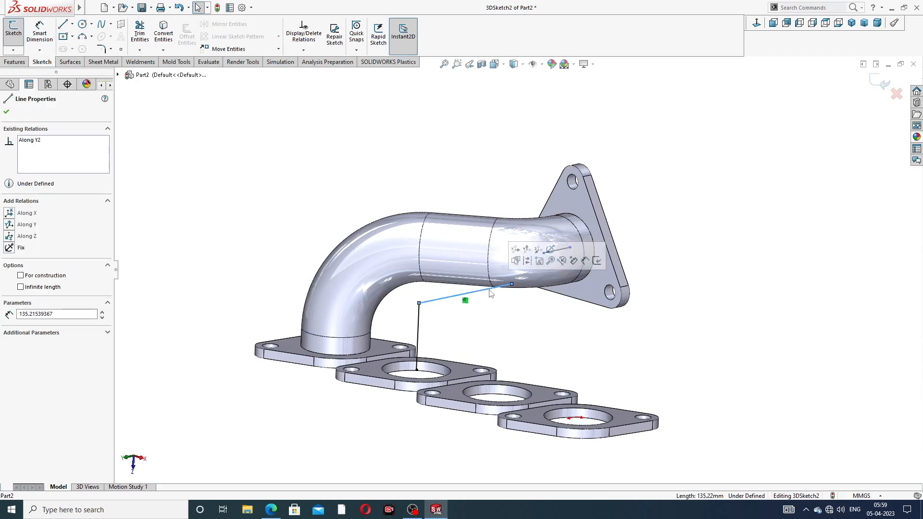
key(Delete)
Connect the vertical line's upper end to the free end of the triangular flange's line with a line about 143 mm long
click(62, 25)
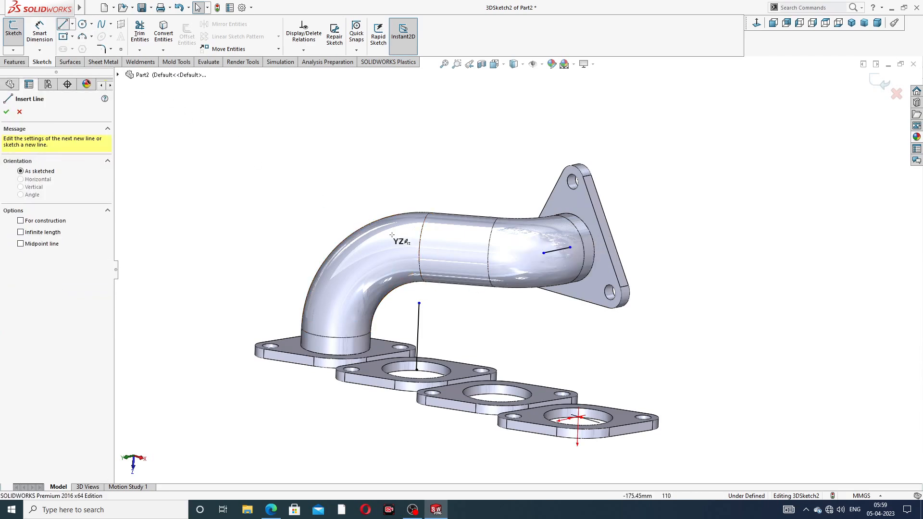
click(419, 304)
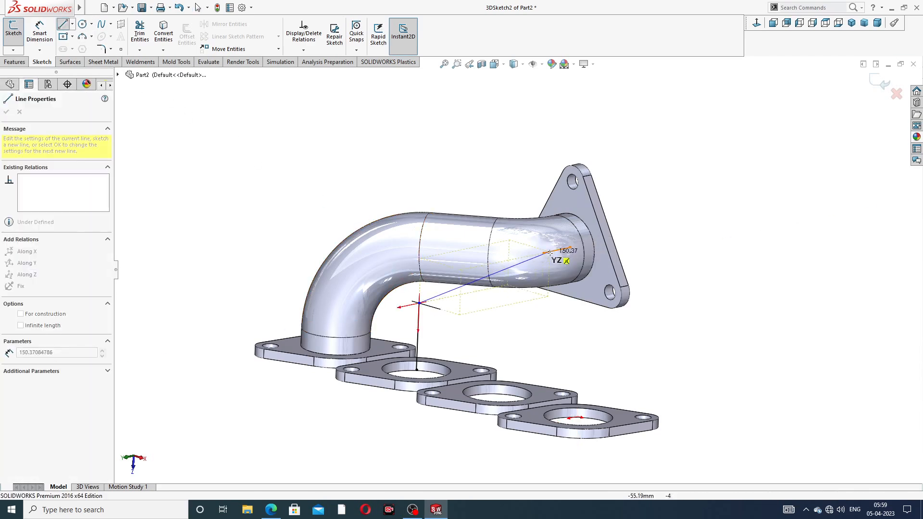
click(543, 252)
right_click(660, 142)
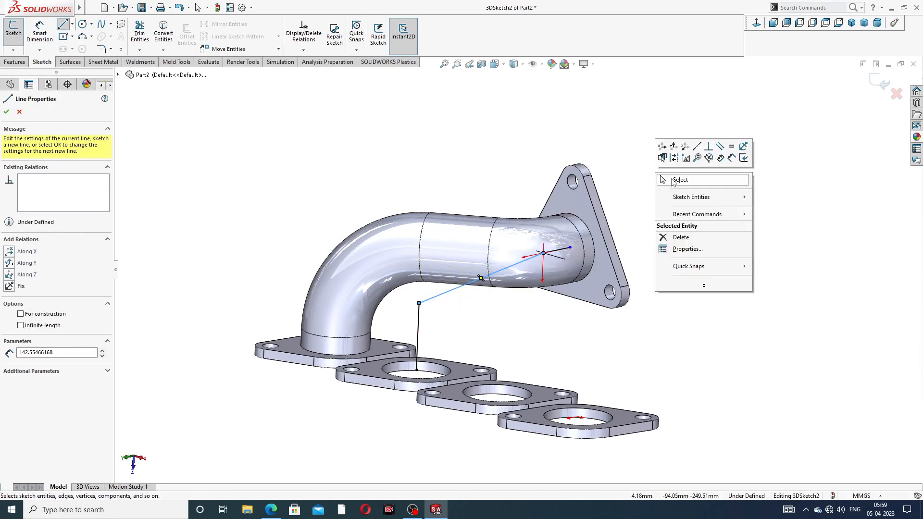
click(674, 177)
Dimension the vertical line at the second flange to 114 mm
middle_drag(551, 274, 471, 234)
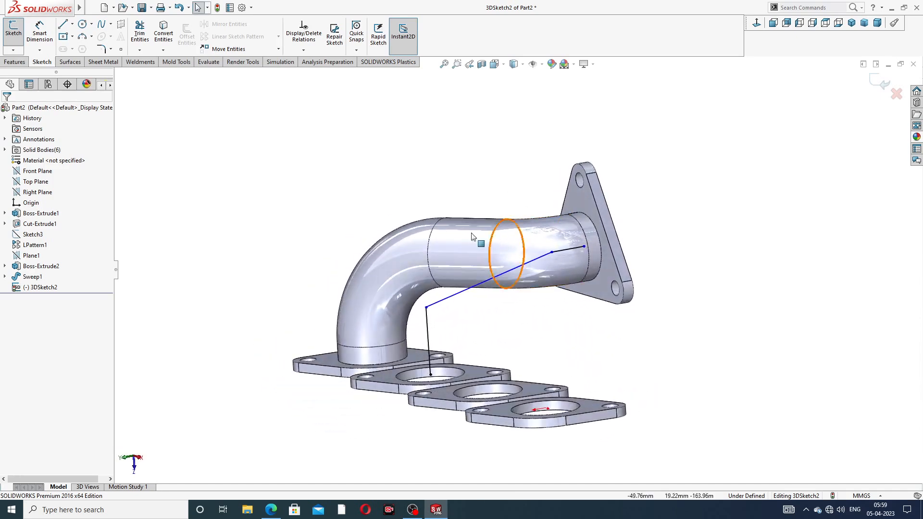
click(41, 31)
click(429, 327)
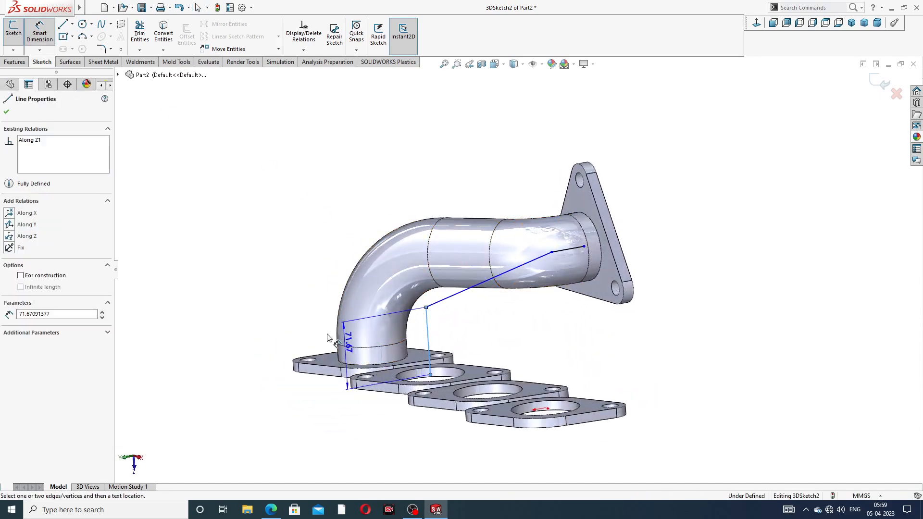
click(293, 363)
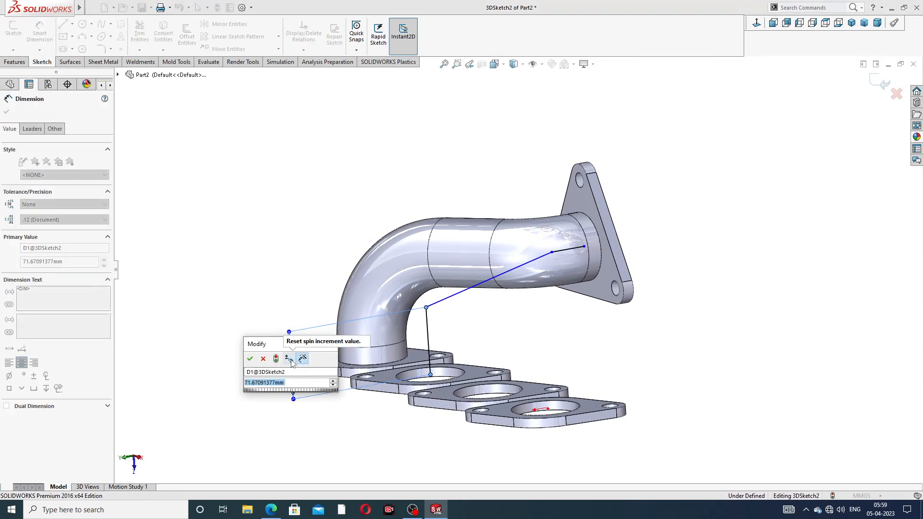
text(114)
key(Return)
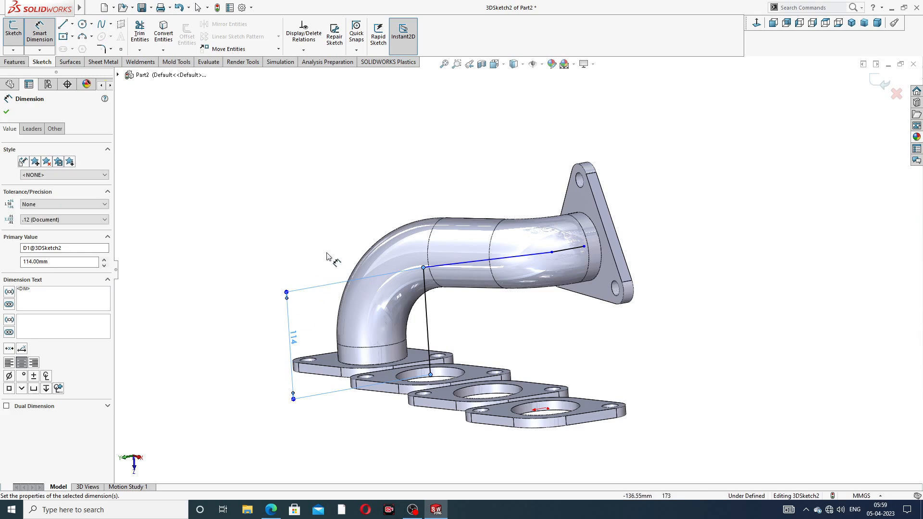
Dimension the short line at the triangular flange to 54 mm
click(566, 250)
click(530, 157)
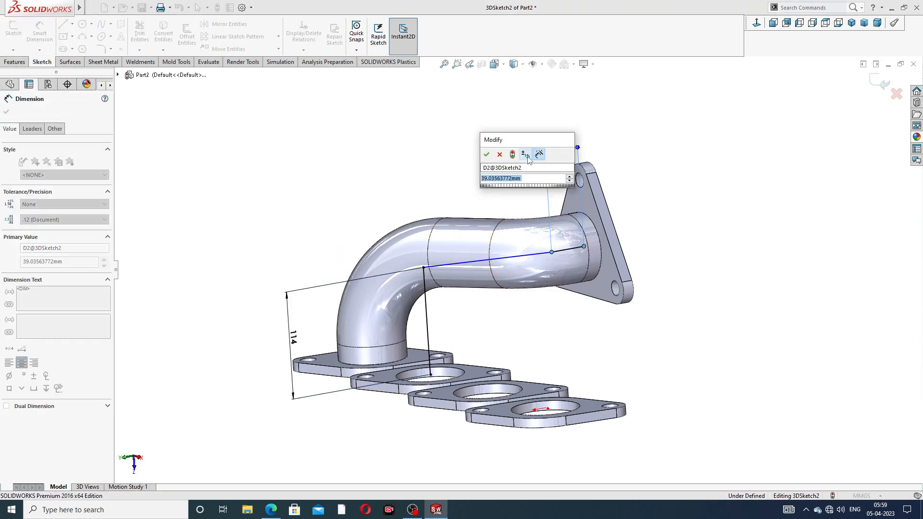
text(54)
key(Return)
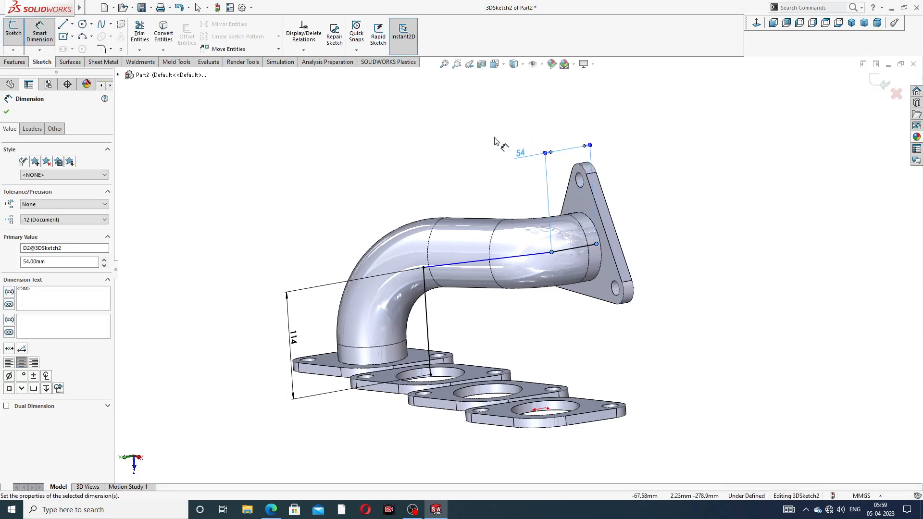
click(749, 138)
mouse_move(662, 192)
middle_down()
mouse_move(630, 197)
mouse_move(651, 210)
mouse_move(663, 201)
middle_up()
right_click(663, 202)
click(688, 211)
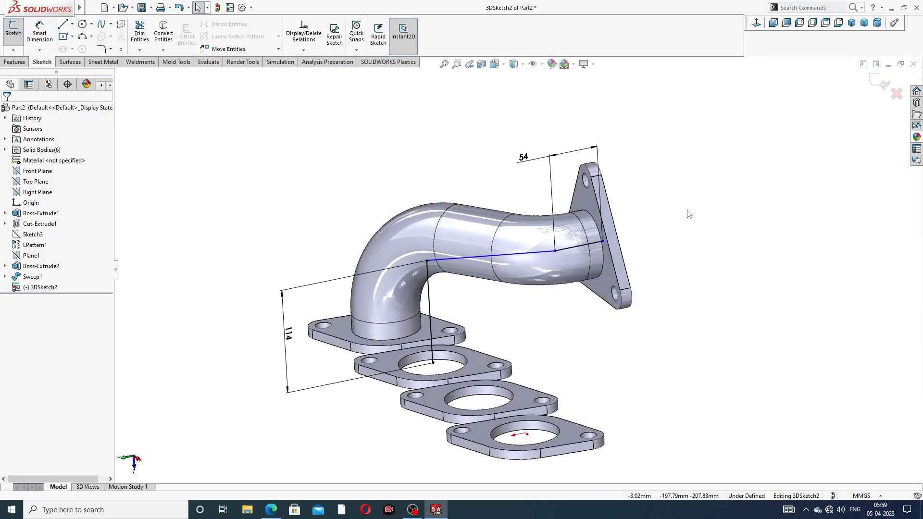
middle_drag(644, 243, 611, 245)
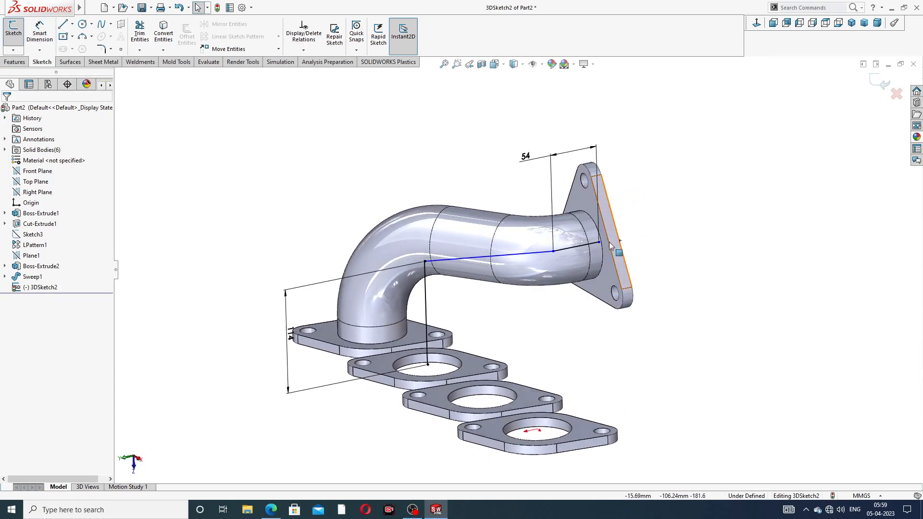
Attach the short line's flange-side end to the centre of the existing pipe's end circle
mouse_move(599, 244)
mouse_down()
mouse_move(576, 254)
mouse_move(589, 251)
mouse_move(588, 259)
mouse_up()
click(700, 258)
scroll(576, 266, down, 3)
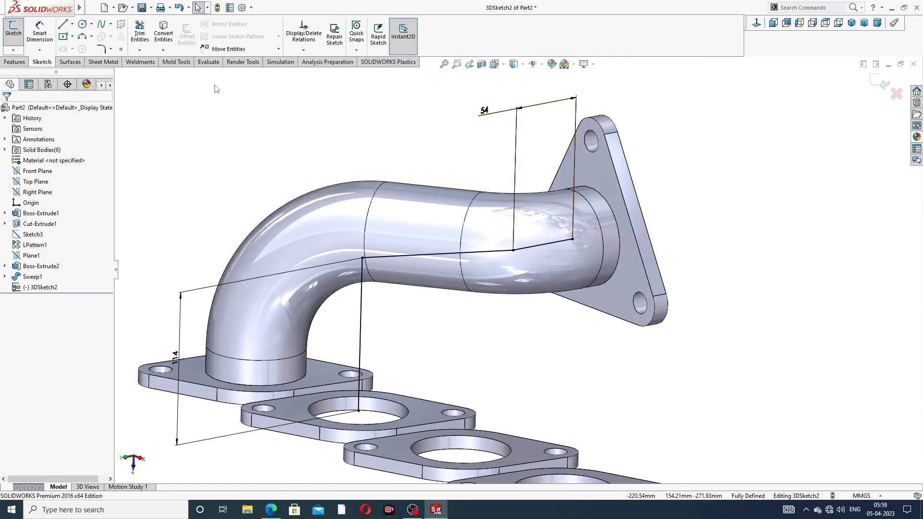
Add a 68 mm sketch fillet at the corner between the short flange line and the connecting line
click(101, 49)
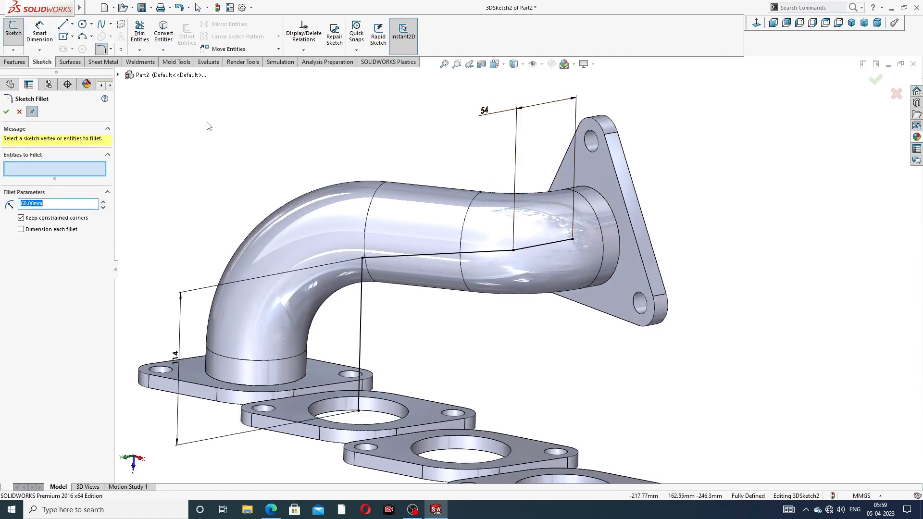
click(514, 250)
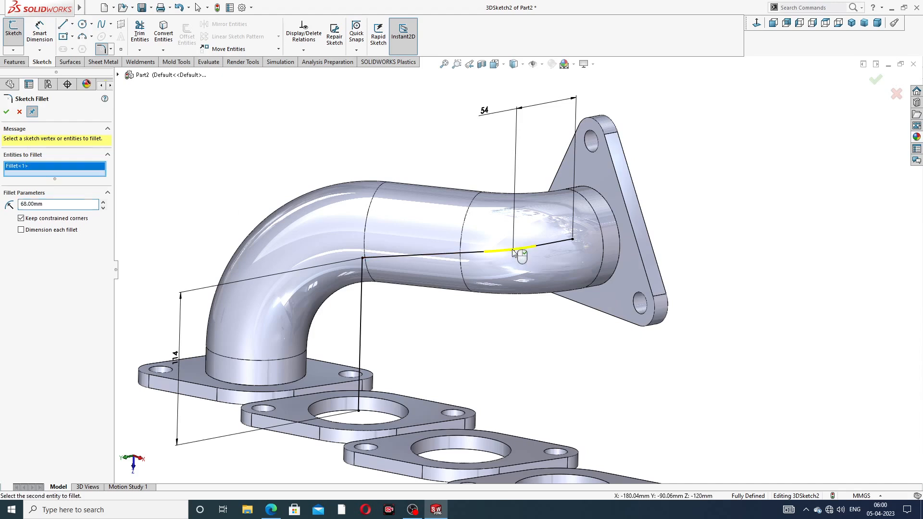
click(7, 113)
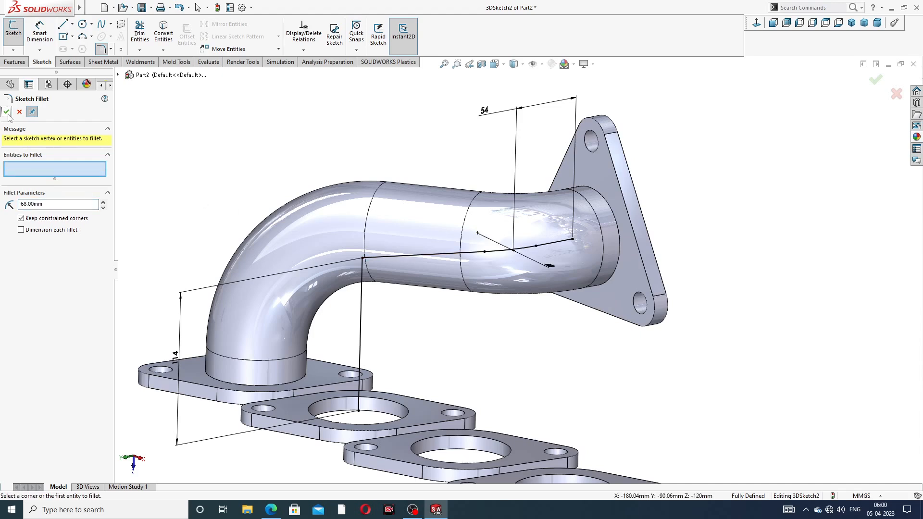
Try to add a 98 mm sketch fillet at the corner above the second flange
click(23, 204)
click(362, 258)
middle_drag(308, 219, 291, 205)
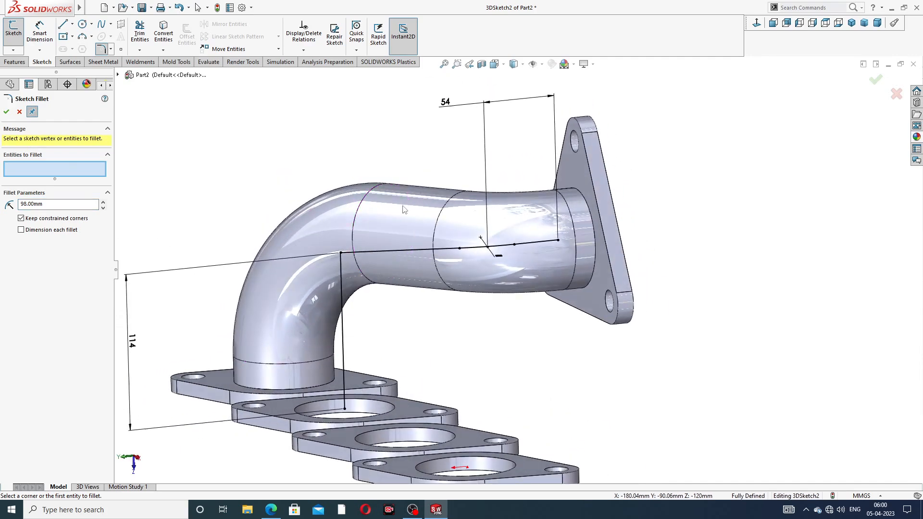
click(340, 253)
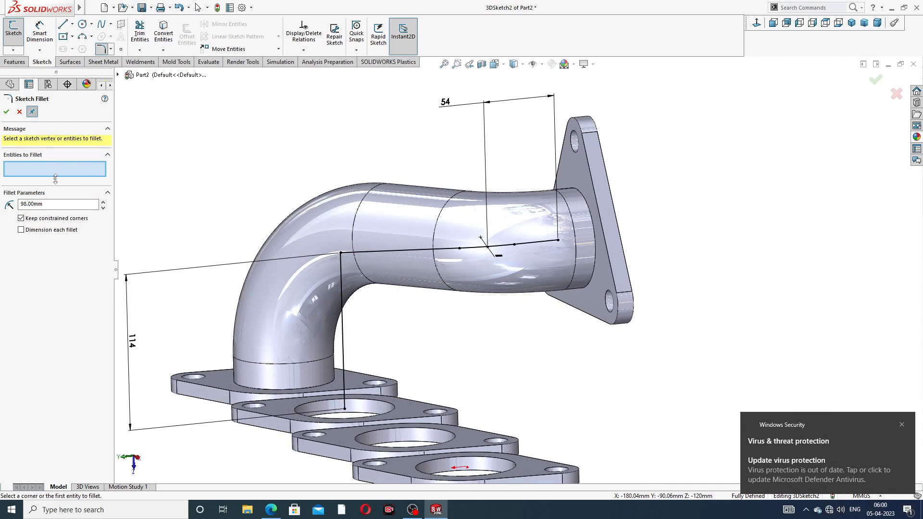
click(19, 112)
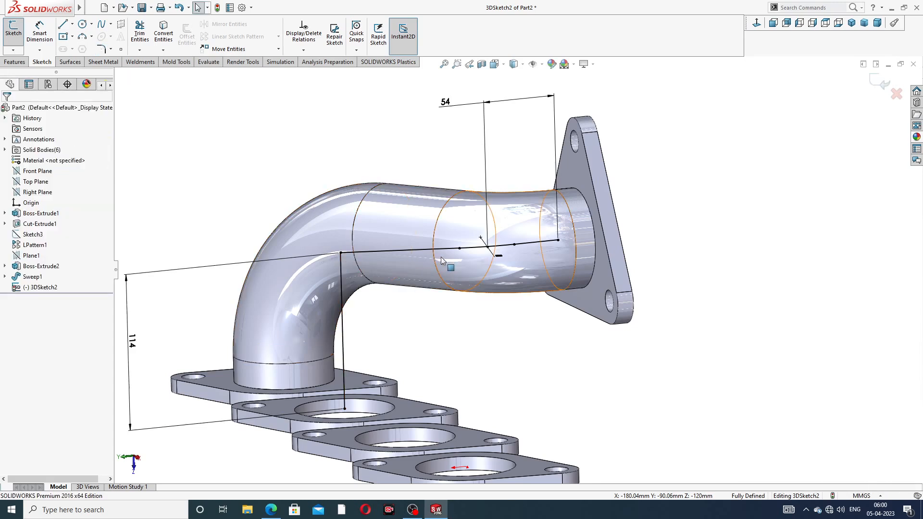
click(340, 253)
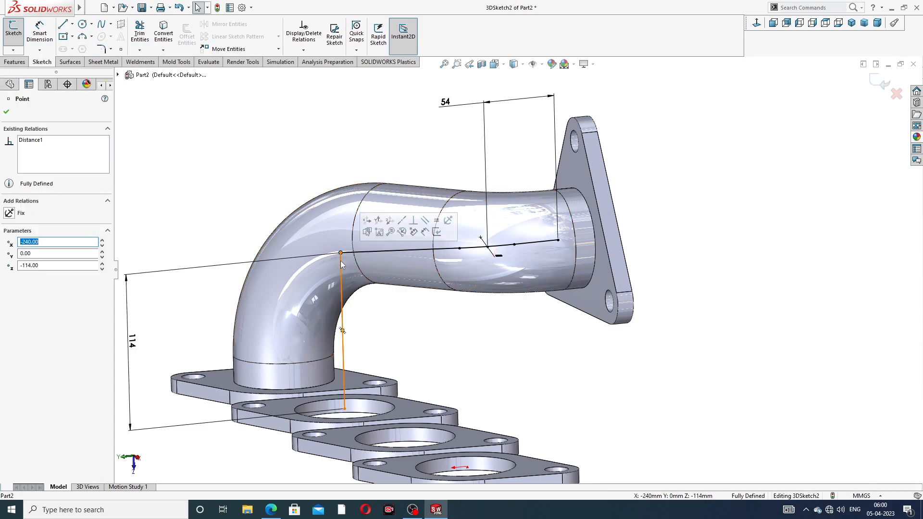
middle_drag(461, 274, 476, 283)
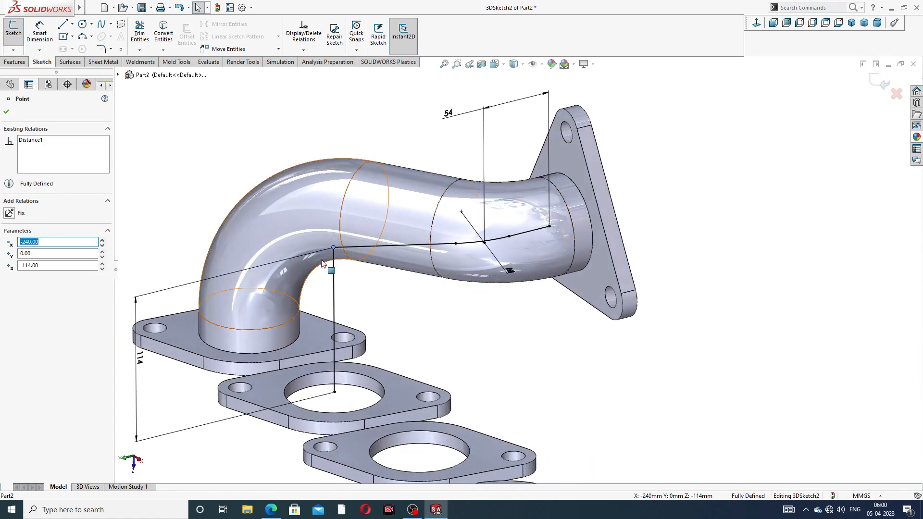
click(335, 266)
click(367, 282)
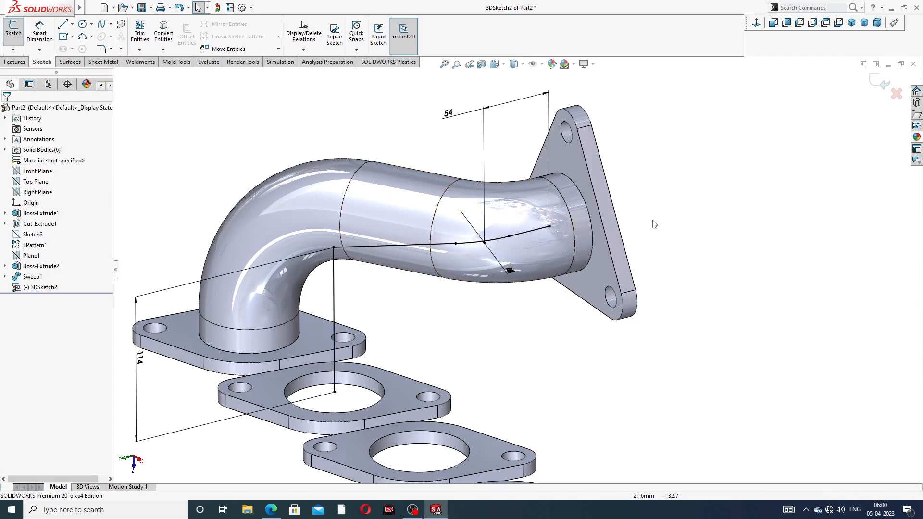
Undo the 68 mm fillet, the end-point attachment, the 54 mm dimension and the 114 mm length change
key(ctrl+z)
key(ctrl+z)
key(ctrl+z)
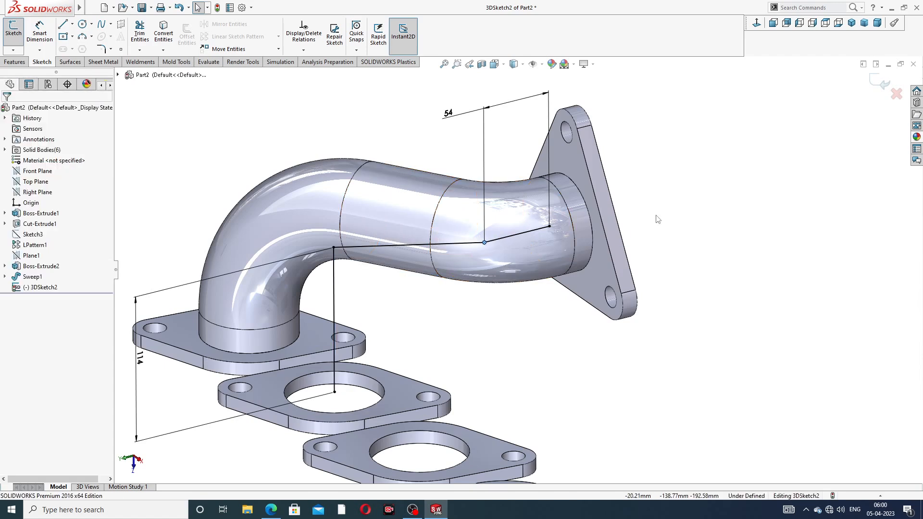
click(334, 248)
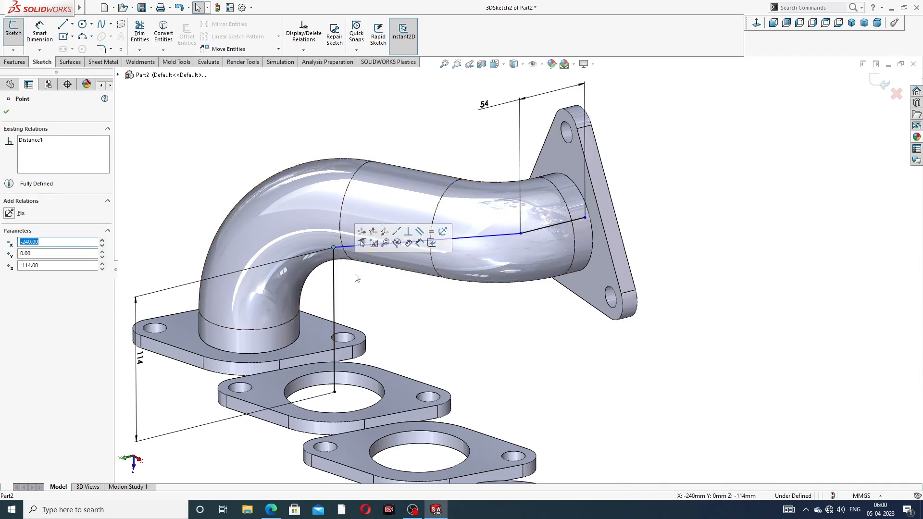
click(390, 297)
key(ctrl+z)
key(ctrl+z)
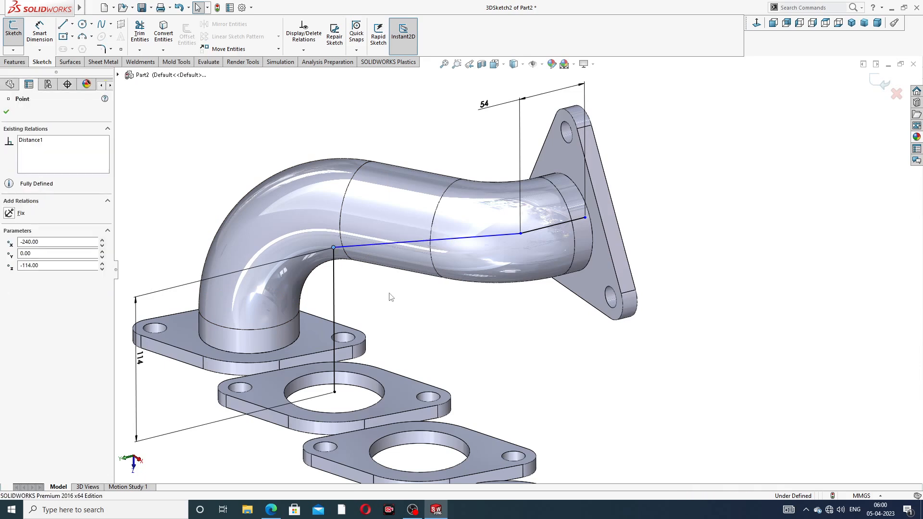
key(ctrl+z)
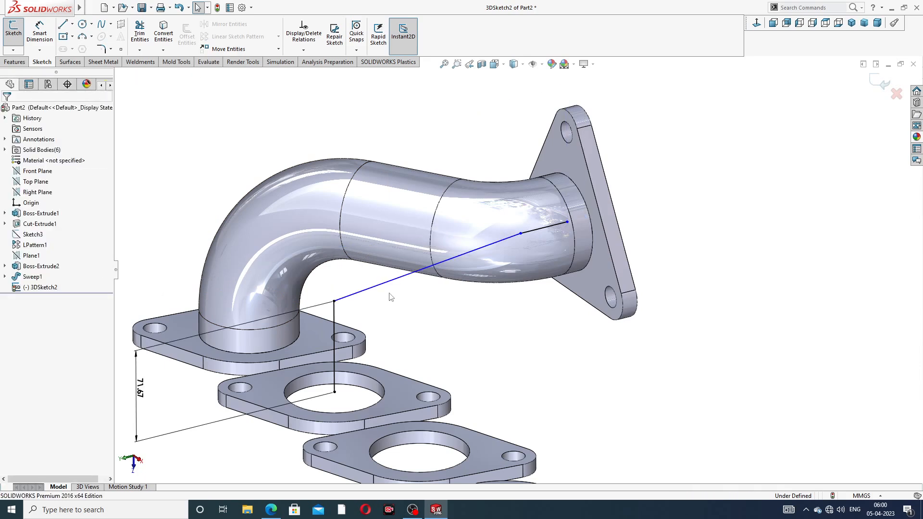
Try to move the upper end of the vertical line above the second flange
scroll(456, 306, up, 2)
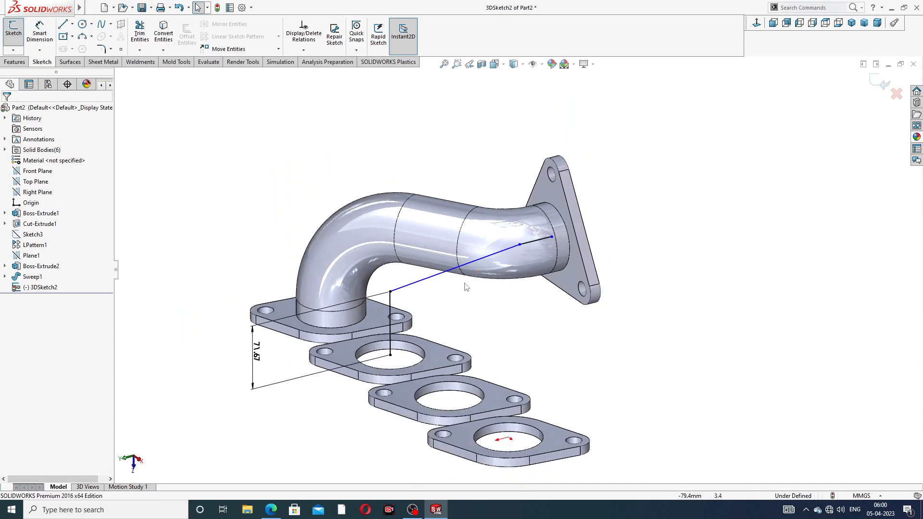
middle_drag(407, 302, 392, 291)
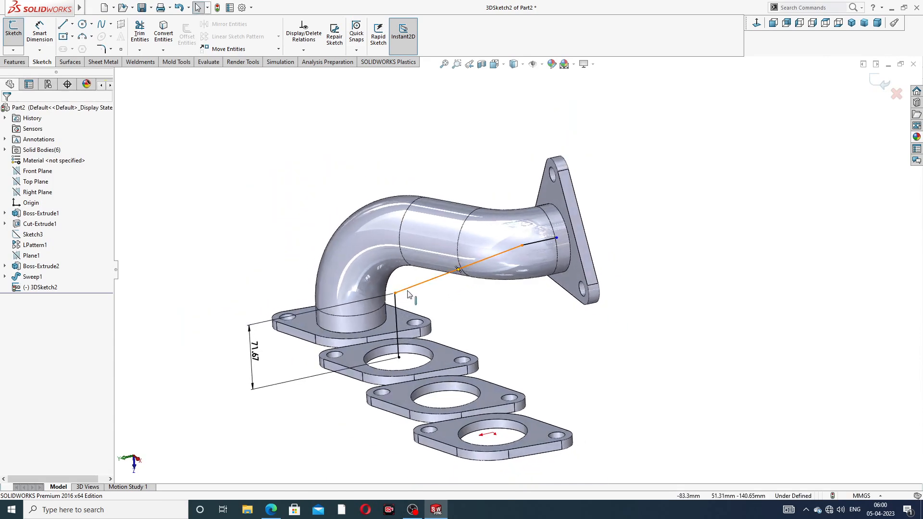
click(395, 293)
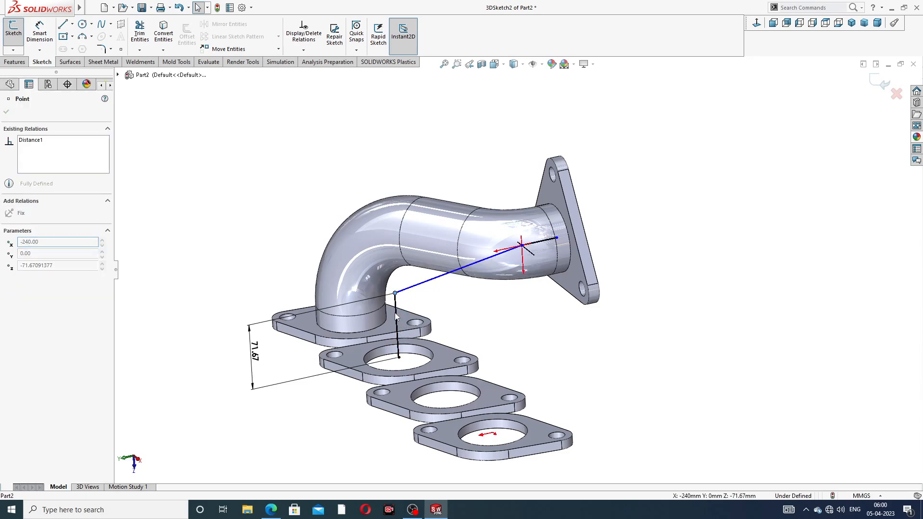
key(Escape)
key(z)
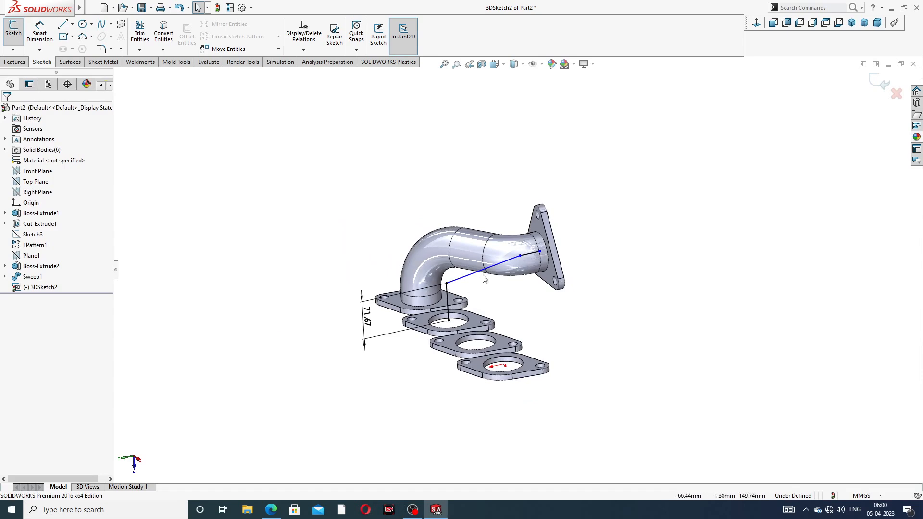
mouse_move(484, 278)
middle_down()
mouse_move(454, 185)
mouse_move(500, 243)
mouse_move(477, 263)
middle_up()
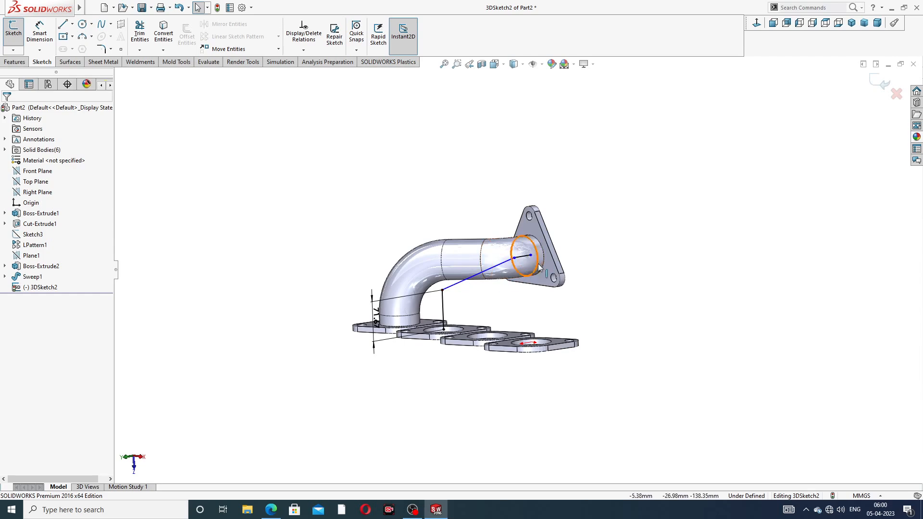
Make the short line's flange-side end coincident with the centre of the existing pipe's end circle
scroll(539, 268, down, 8)
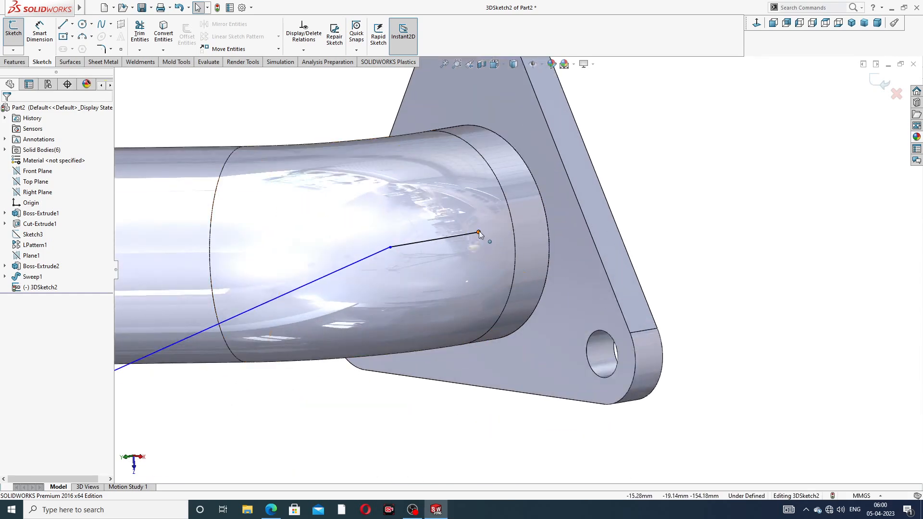
drag(479, 233, 509, 225)
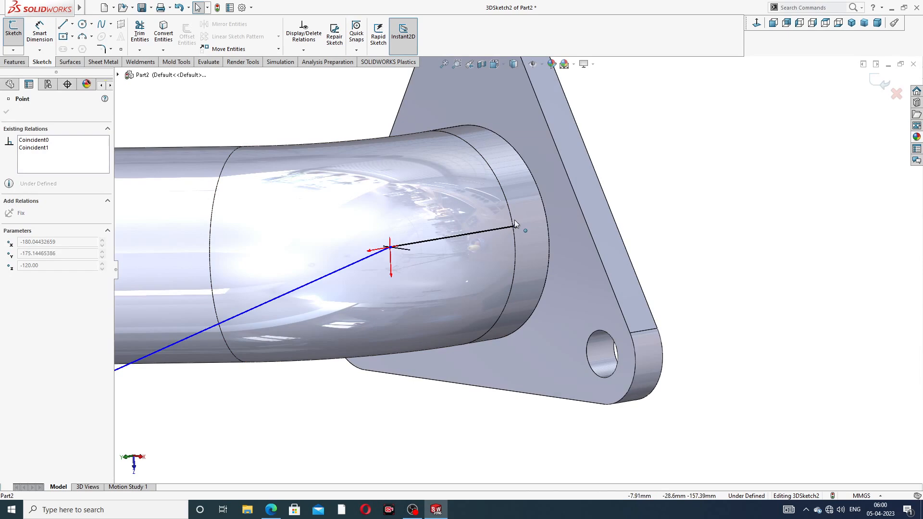
drag(449, 236, 446, 237)
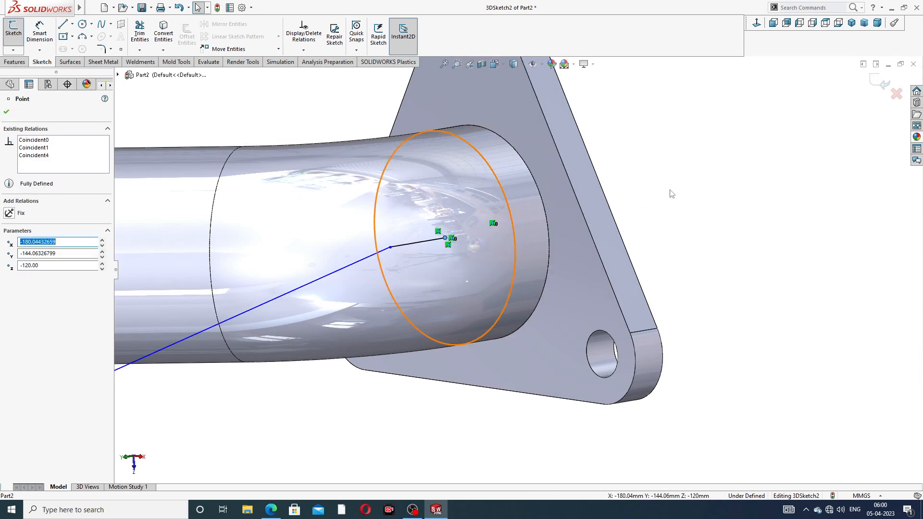
click(670, 191)
Try again to reposition the vertical line's upper end, and open its length dimension for editing
scroll(435, 255, up, 4)
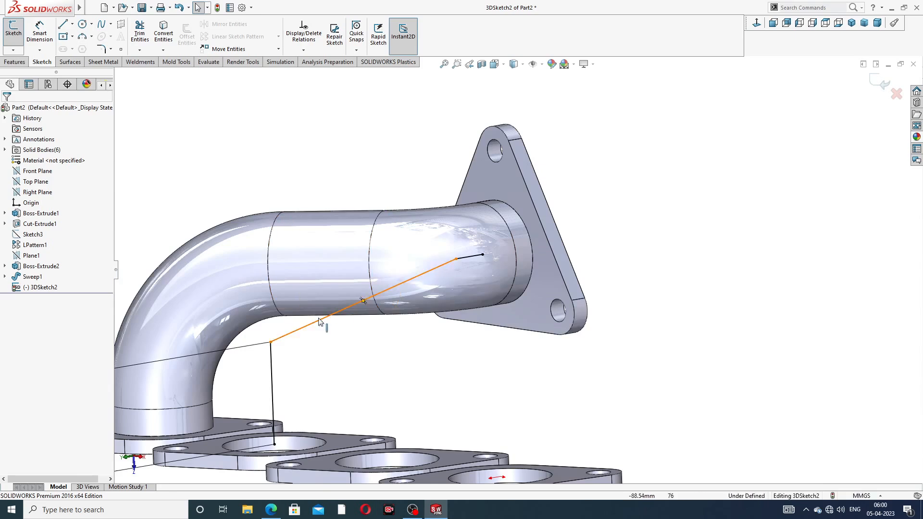
drag(270, 342, 274, 359)
click(323, 335)
click(270, 342)
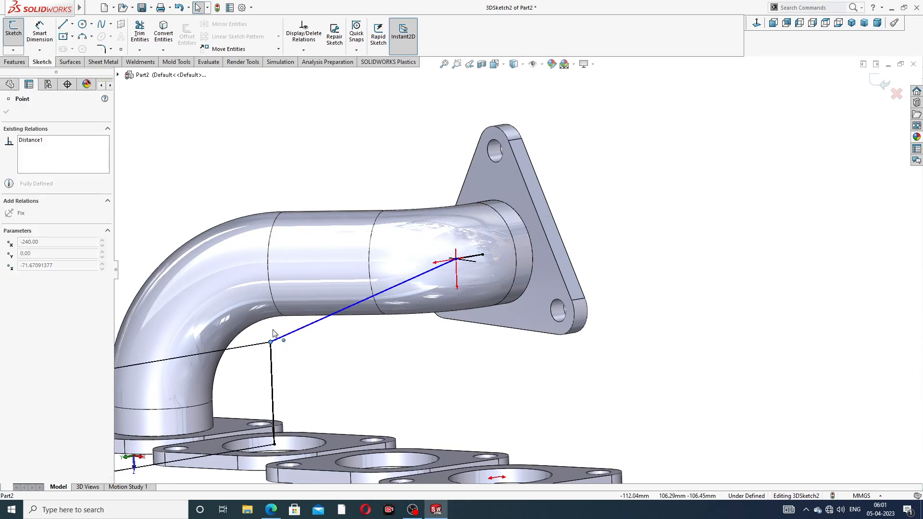
scroll(292, 362, up, 4)
click(314, 337)
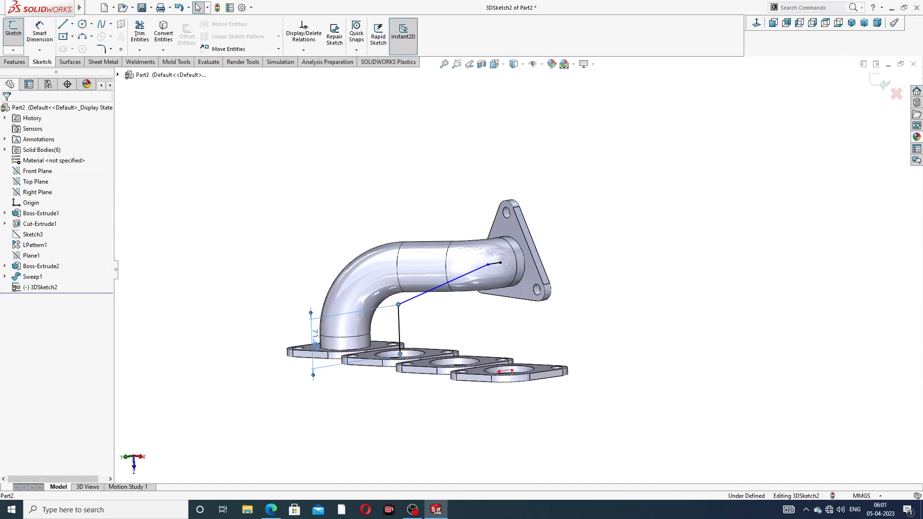
click(460, 324)
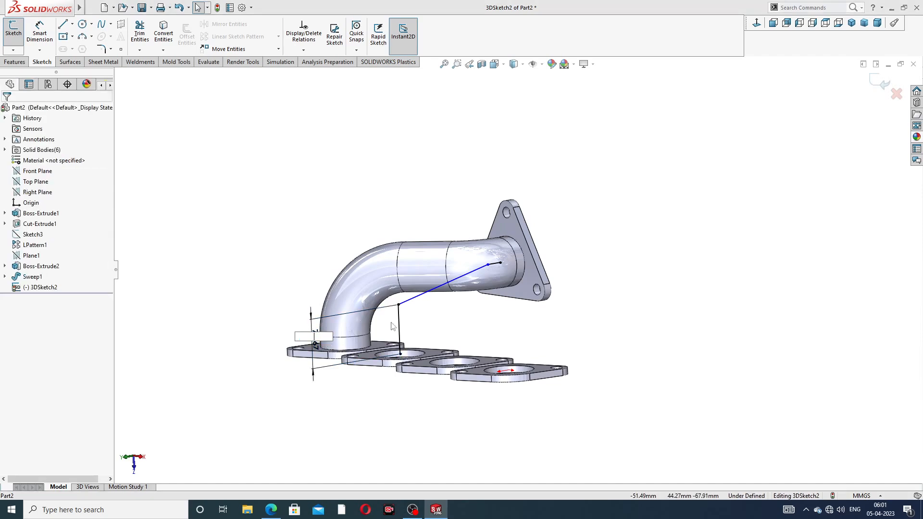
Delete the length dimension from the vertical line at the second flange
click(520, 255)
scroll(455, 306, down, 3)
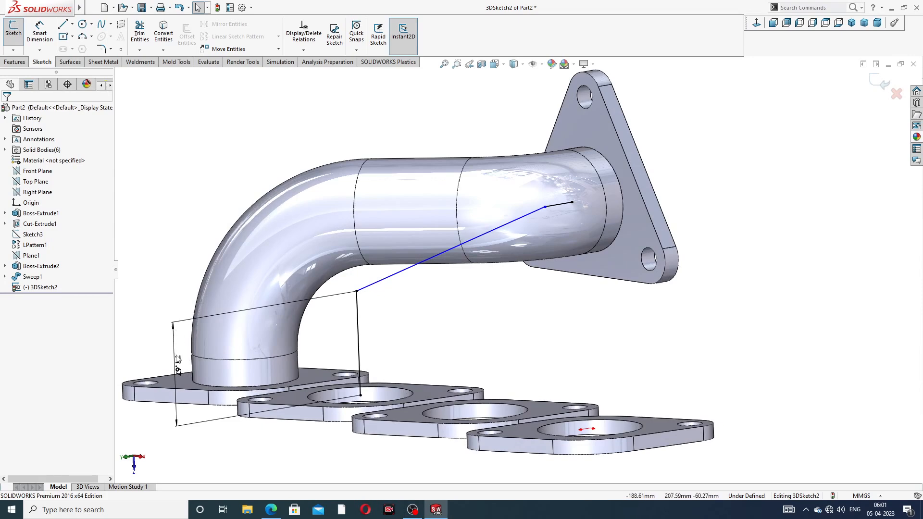
scroll(264, 339, up, 3)
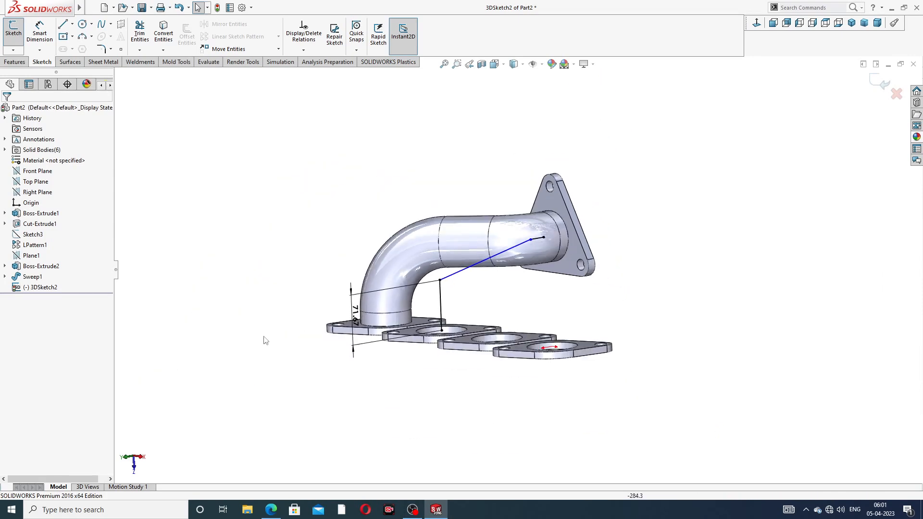
click(353, 293)
key(Delete)
scroll(446, 310, down, 3)
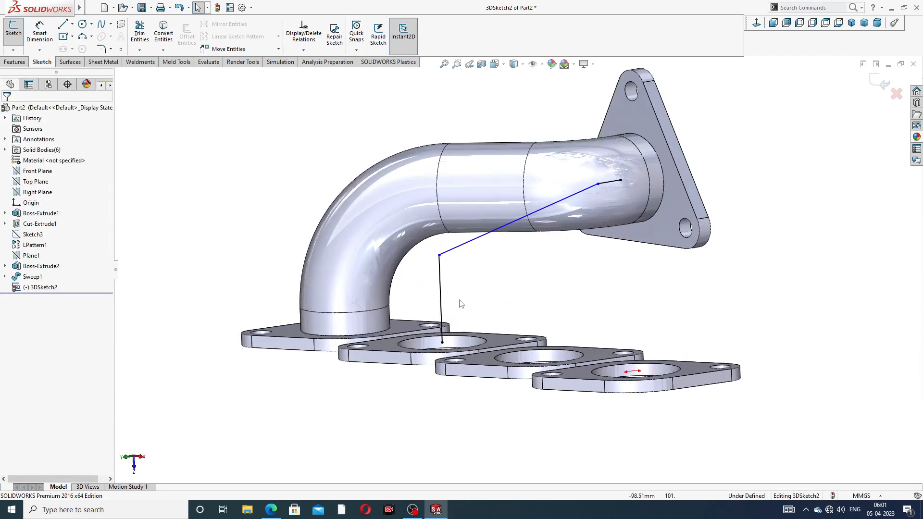
Shorten the vertical line by lowering its upper end closer to the second flange
drag(439, 255, 443, 289)
click(500, 294)
scroll(558, 246, up, 4)
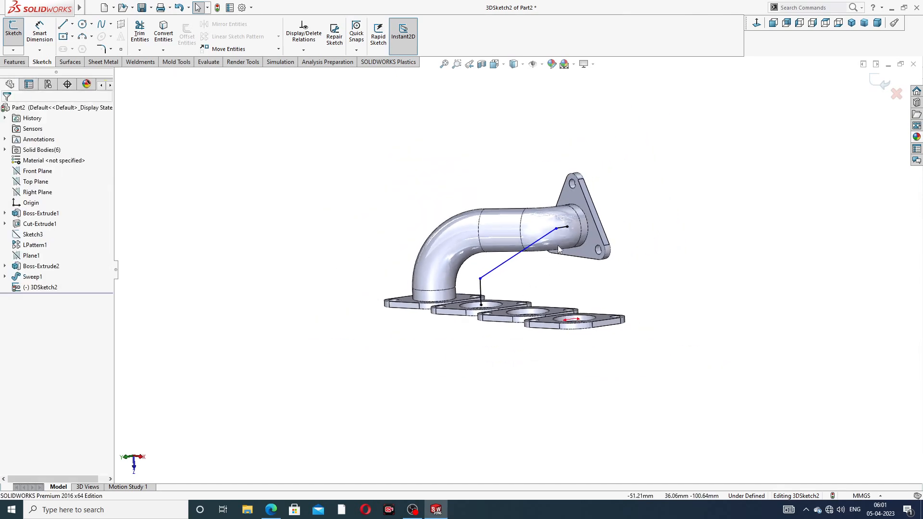
middle_drag(563, 242, 531, 279)
scroll(534, 270, down, 3)
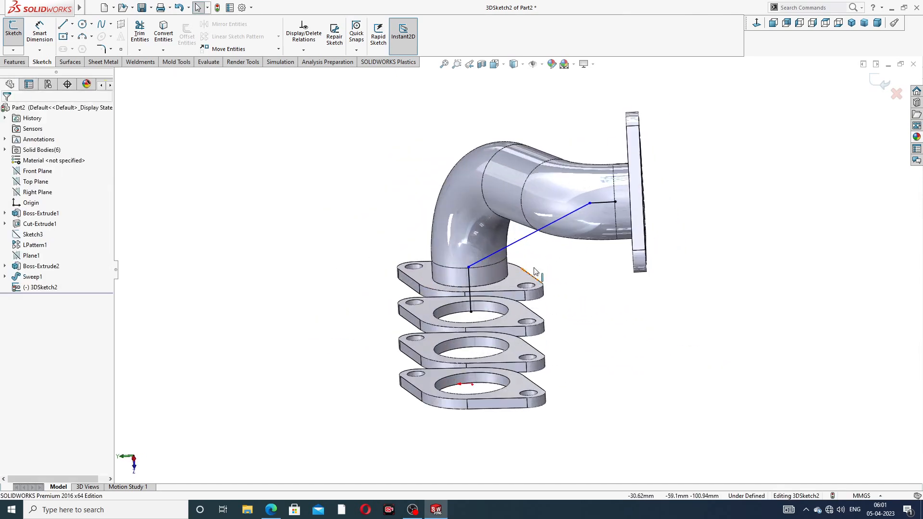
Dimension the vertical line rising from the second flange and set its length to 114 mm
click(45, 34)
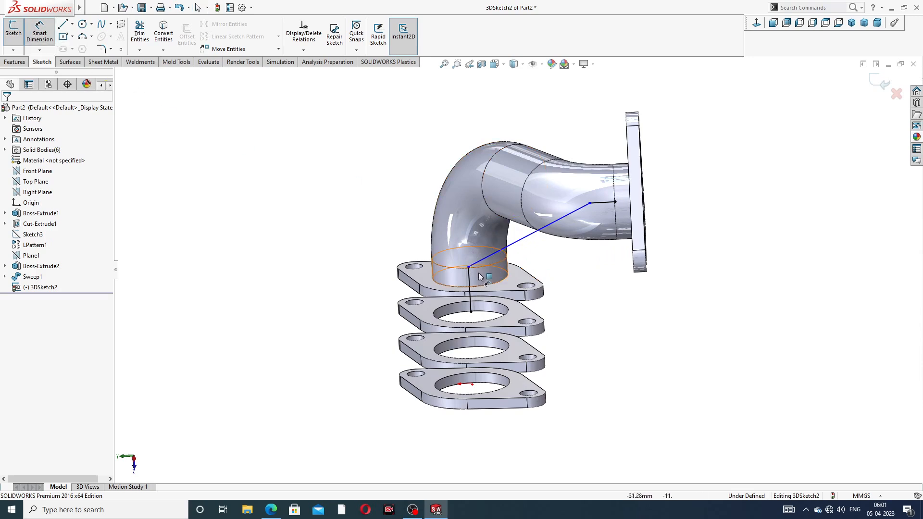
click(470, 286)
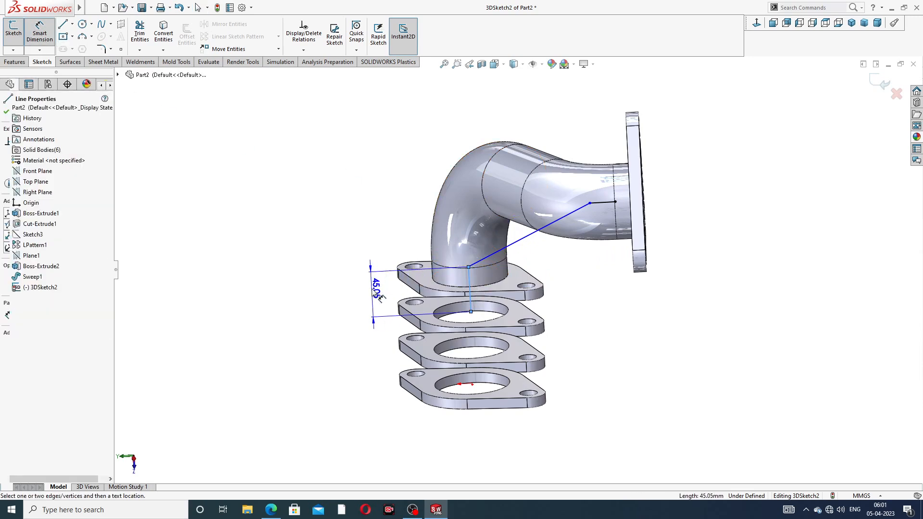
click(376, 294)
text(115)
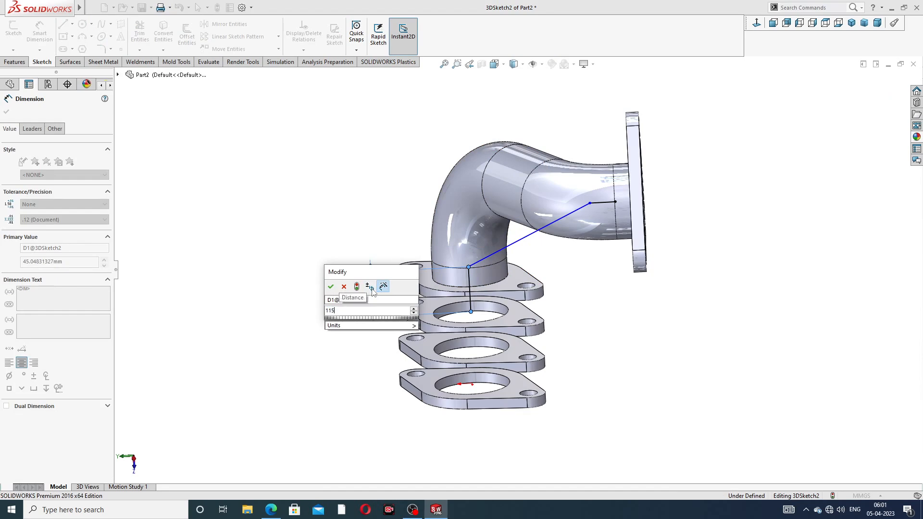
key(Return)
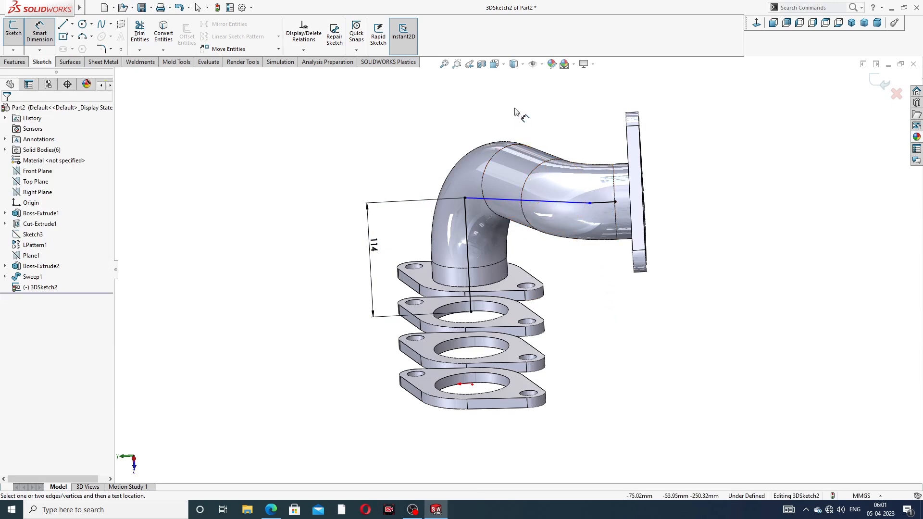
click(465, 199)
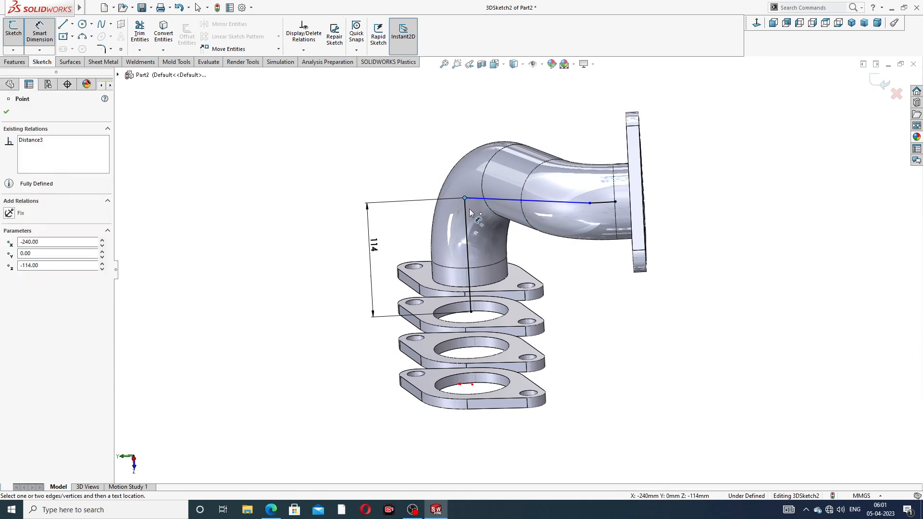
right_click(520, 124)
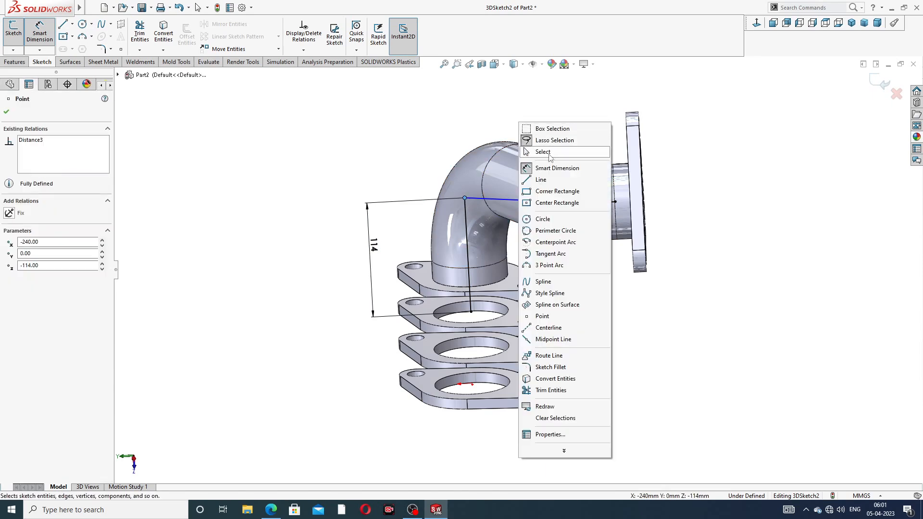
click(543, 152)
Stretch the short line at the triangular outlet flange to about 53 mm by moving its free end away from the flange
middle_drag(546, 232, 591, 211)
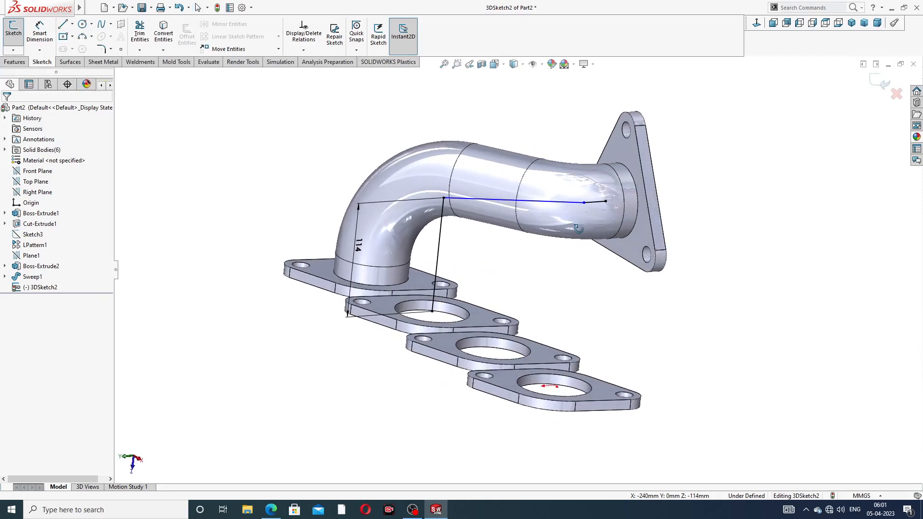
click(584, 204)
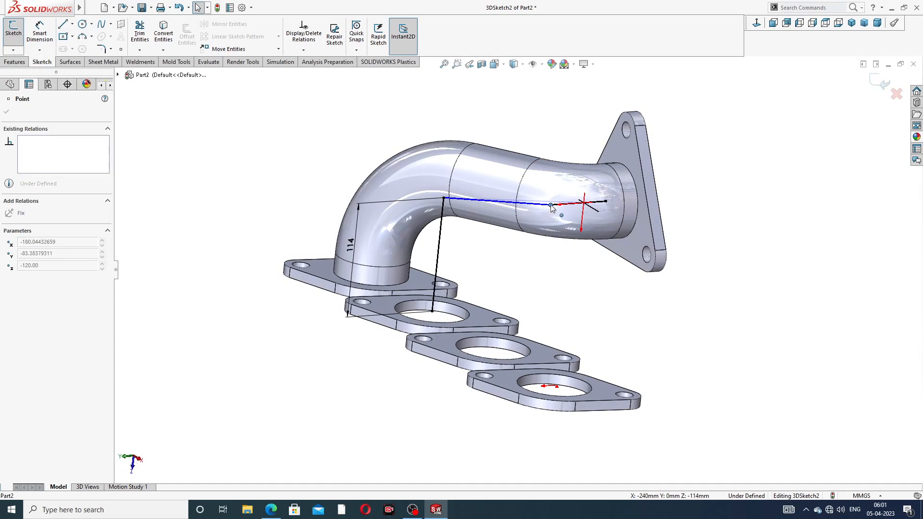
drag(552, 217, 568, 178)
click(543, 284)
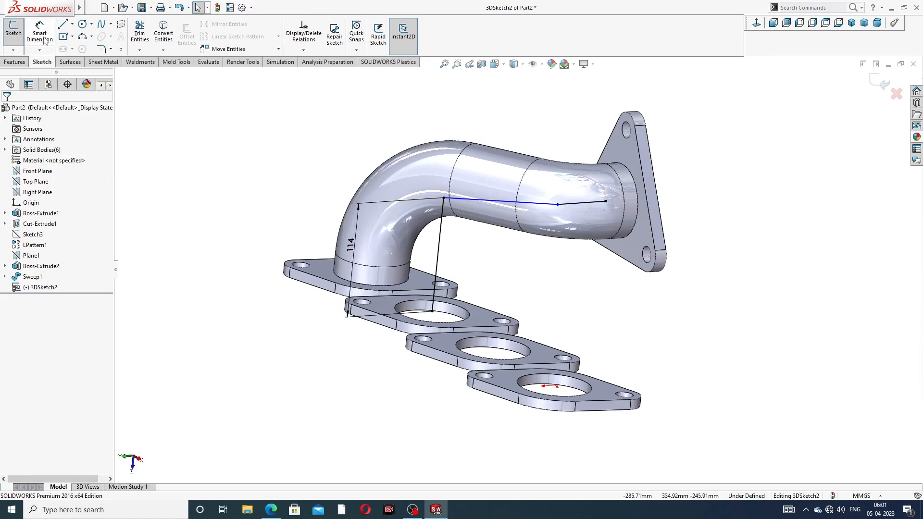
Dimension the short line at the triangular outlet flange and set its length to 54 mm
click(101, 49)
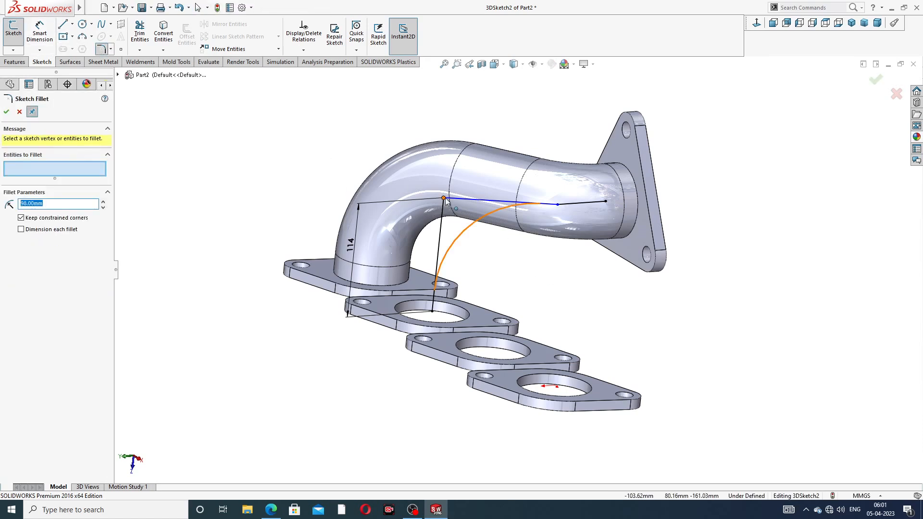
click(19, 112)
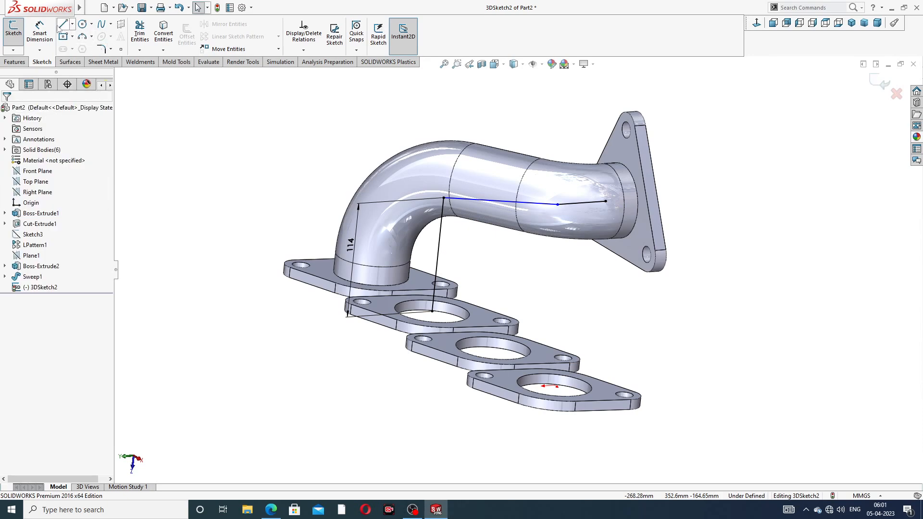
click(39, 33)
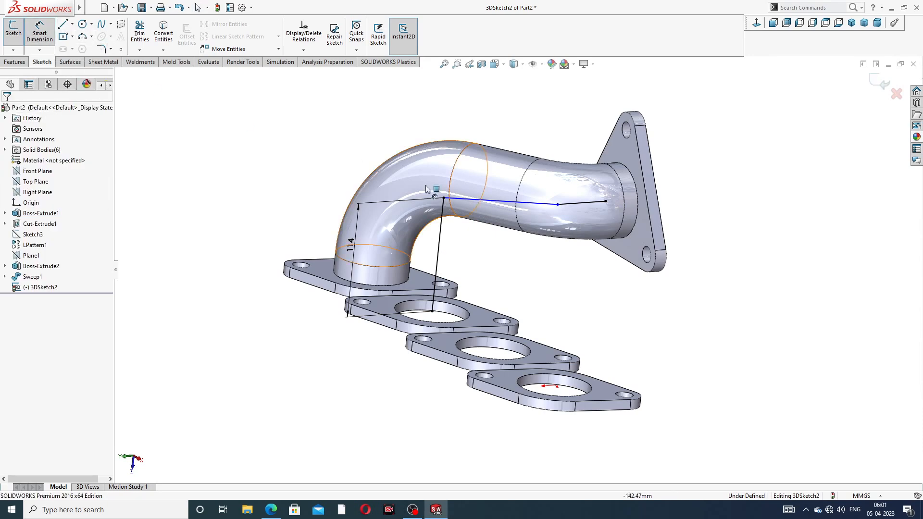
click(571, 207)
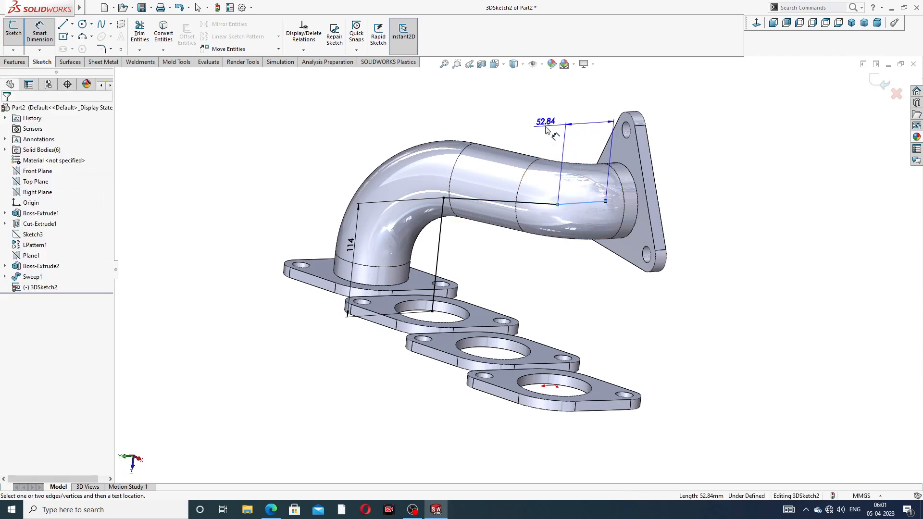
click(547, 126)
text(54)
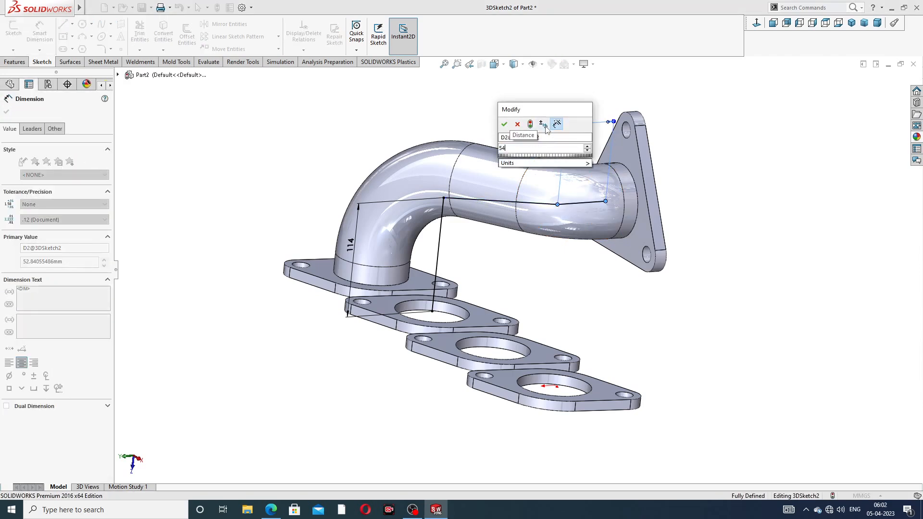
key(Return)
right_click(418, 121)
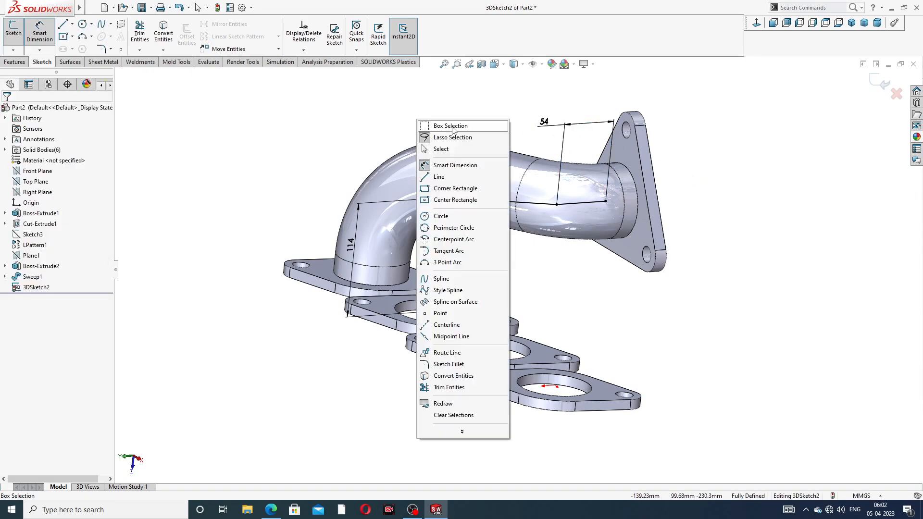
click(440, 149)
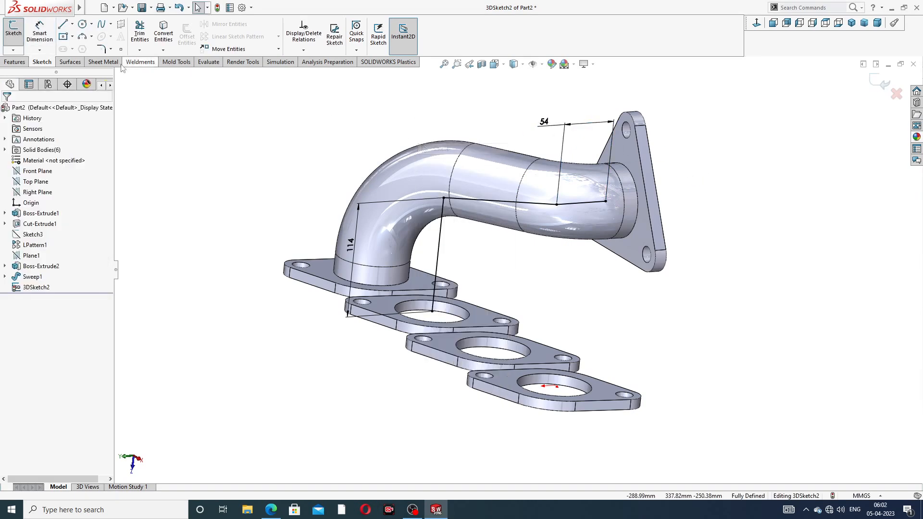
Add a 98 mm sketch fillet at the corner between the vertical line and the connecting line
click(101, 48)
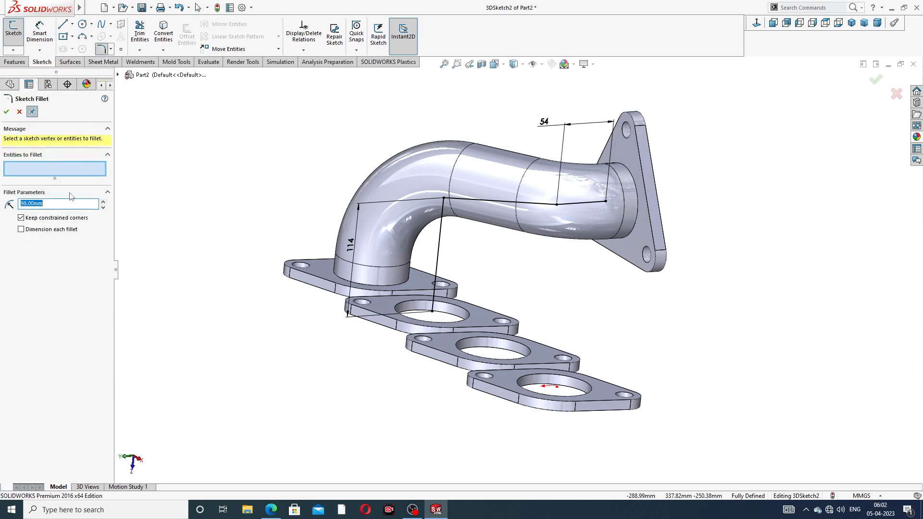
click(443, 198)
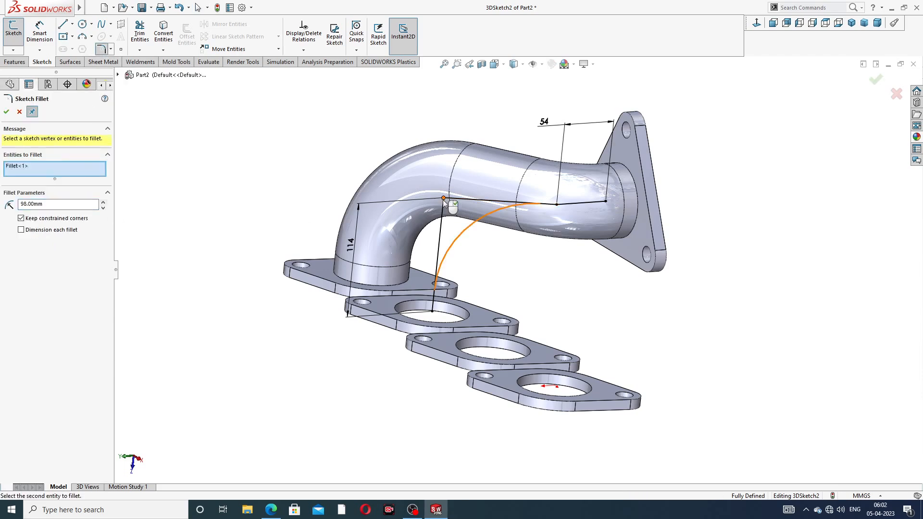
click(6, 113)
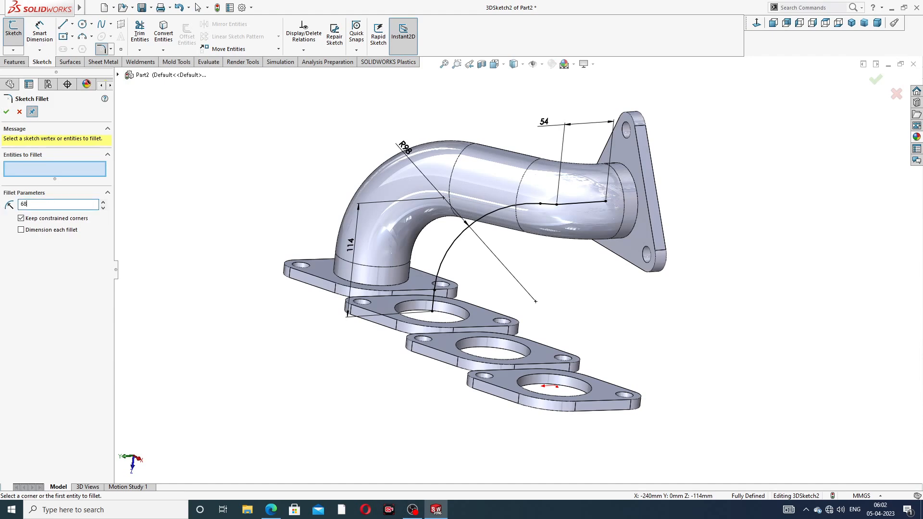
Try to add a 68 mm sketch fillet at the corner between the connecting line and the 54 mm line
click(556, 205)
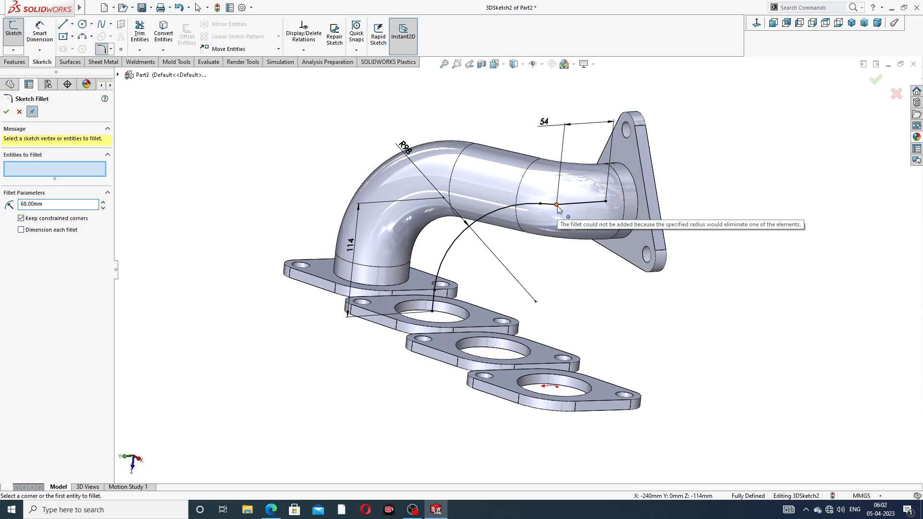
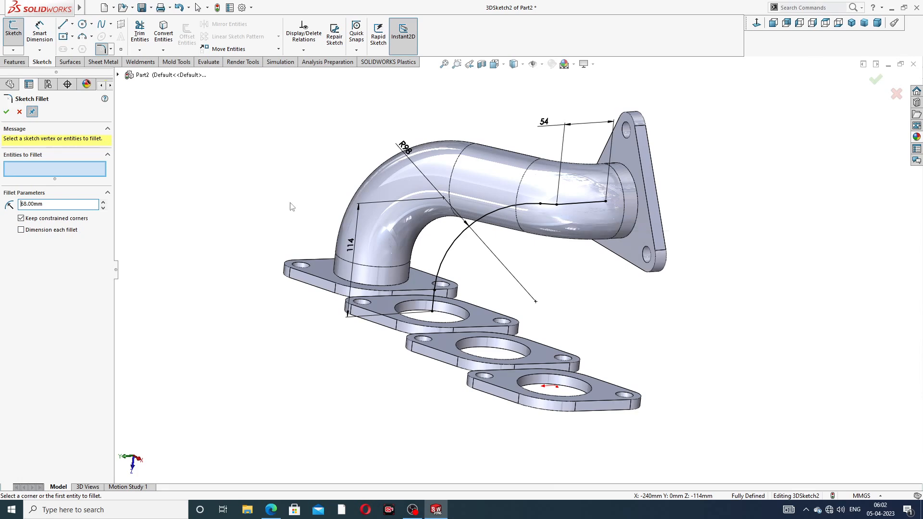
middle_drag(343, 201, 350, 235)
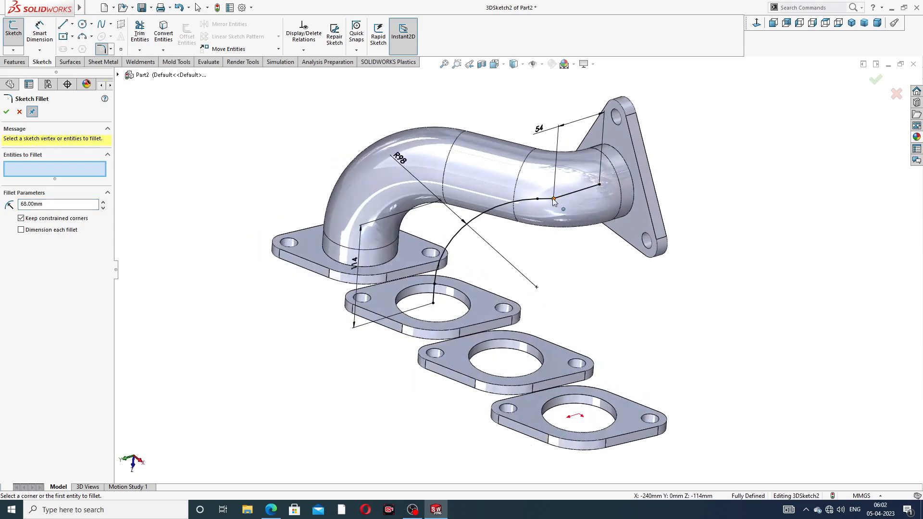
drag(45, 204, 1, 207)
click(19, 113)
Delete the small remaining piece of connecting line between the R98 arc and the 54 mm line
middle_drag(586, 206, 577, 198)
scroll(604, 163, down, 3)
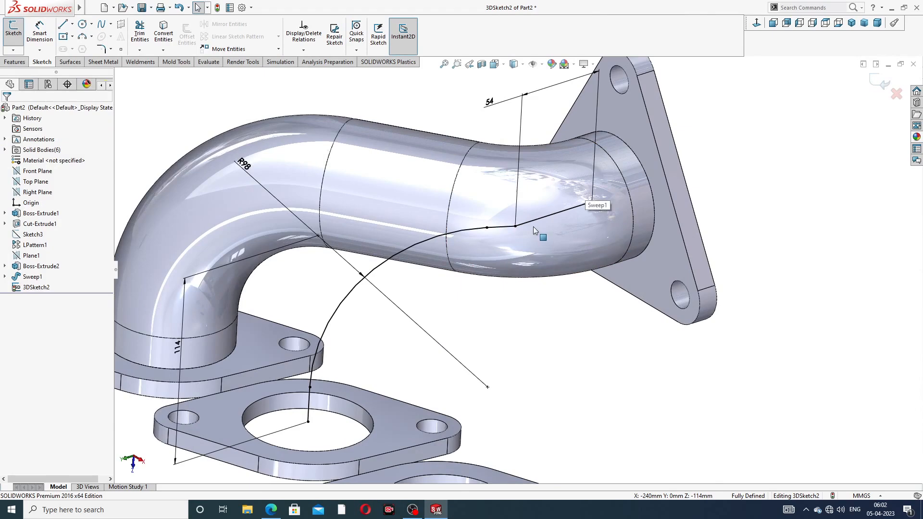
scroll(529, 231, up, 4)
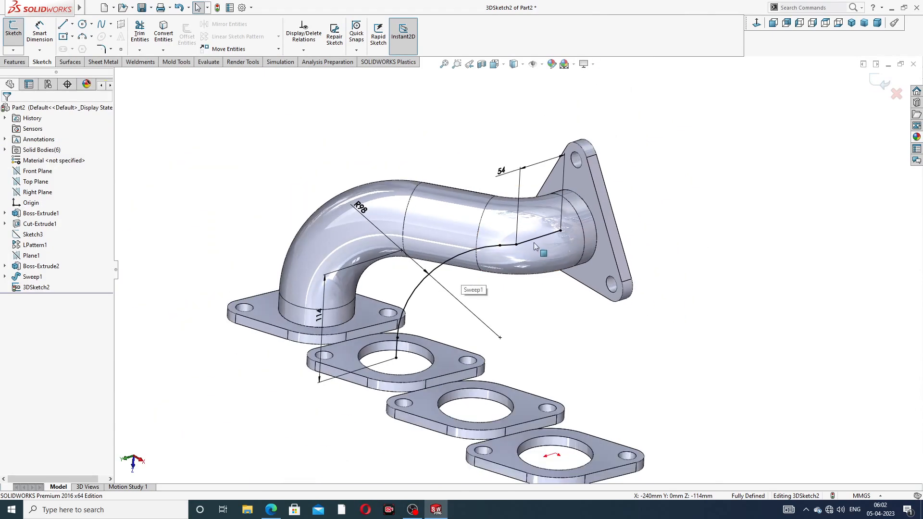
scroll(524, 250, down, 3)
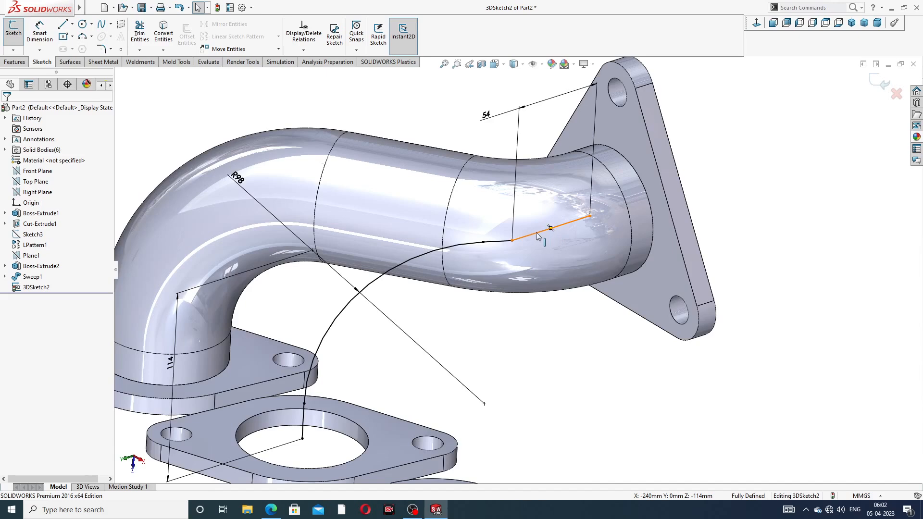
click(504, 242)
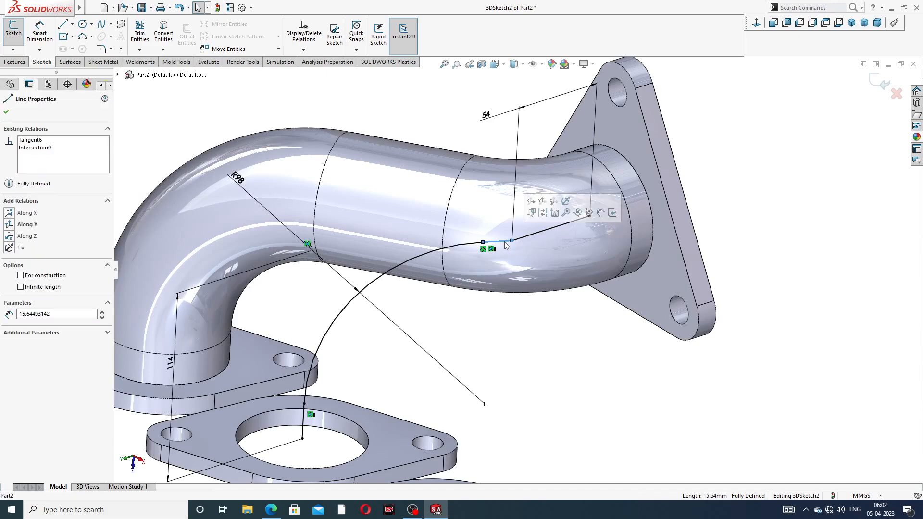
key(Delete)
Pull the R98 arc's free end away from the 54 mm line and delete the arc
drag(483, 241, 445, 279)
click(444, 321)
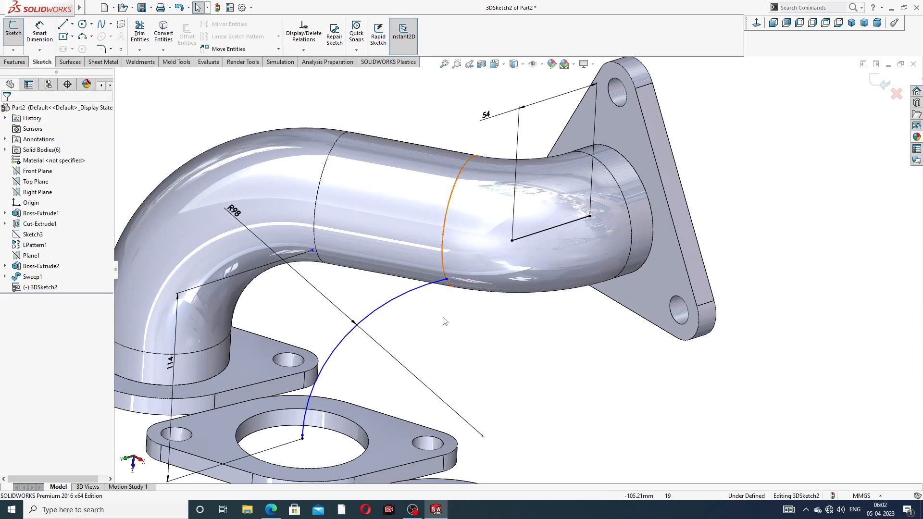
scroll(444, 326, up, 2)
scroll(400, 370, down, 4)
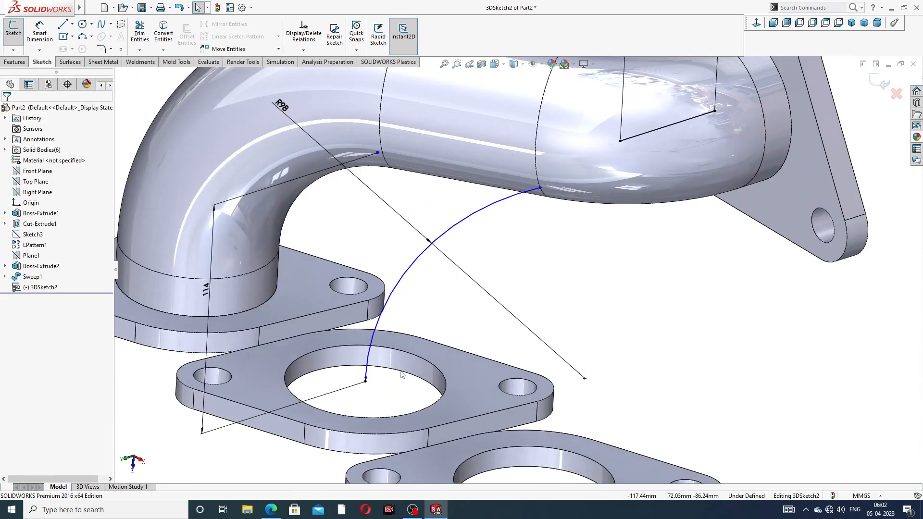
click(385, 301)
key(Delete)
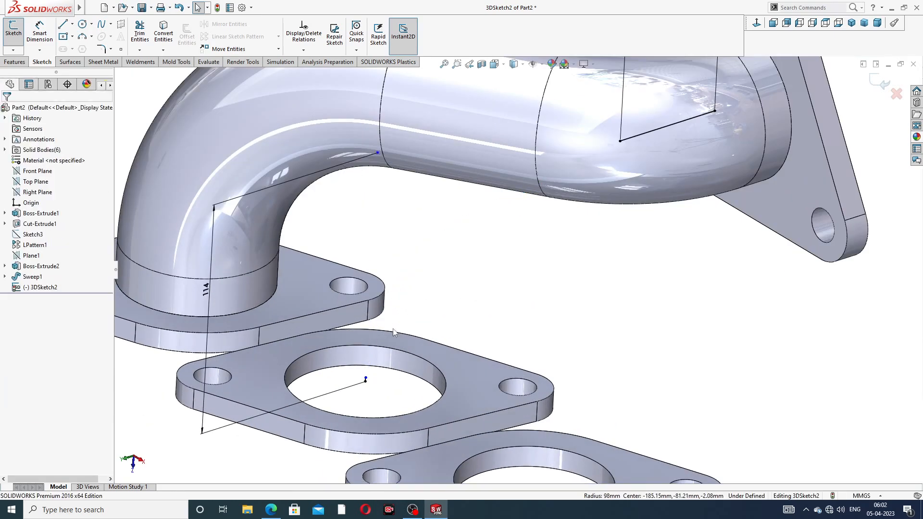
Lengthen the remaining vertical line at the second flange to about 25 mm by raising its upper end
scroll(361, 400, down, 4)
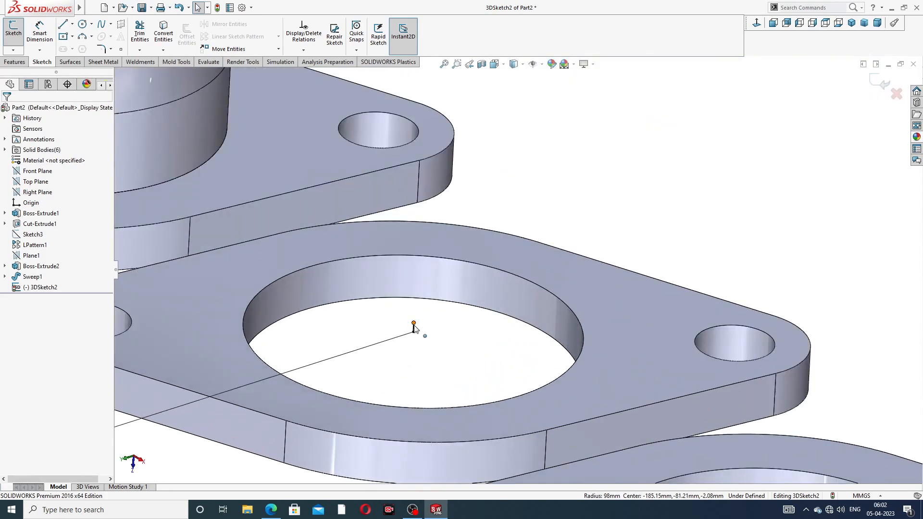
click(414, 328)
drag(418, 232, 418, 227)
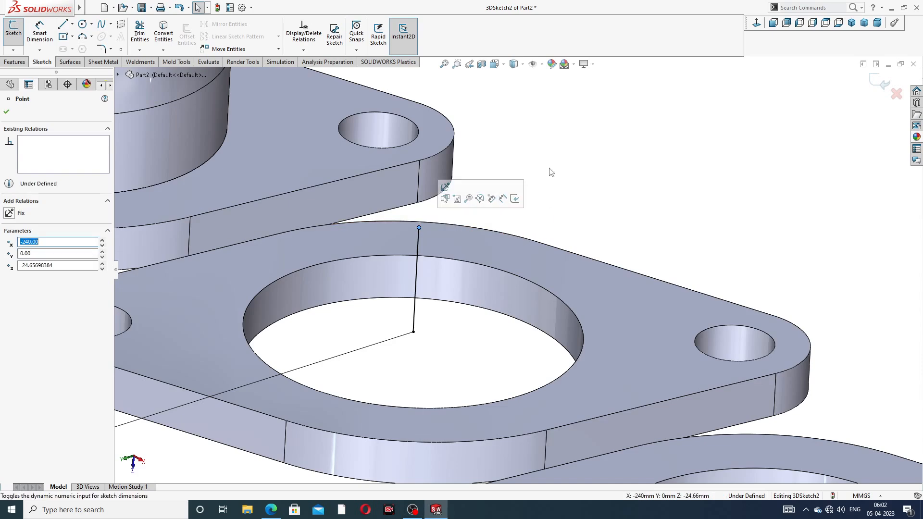
click(568, 176)
scroll(589, 174, up, 6)
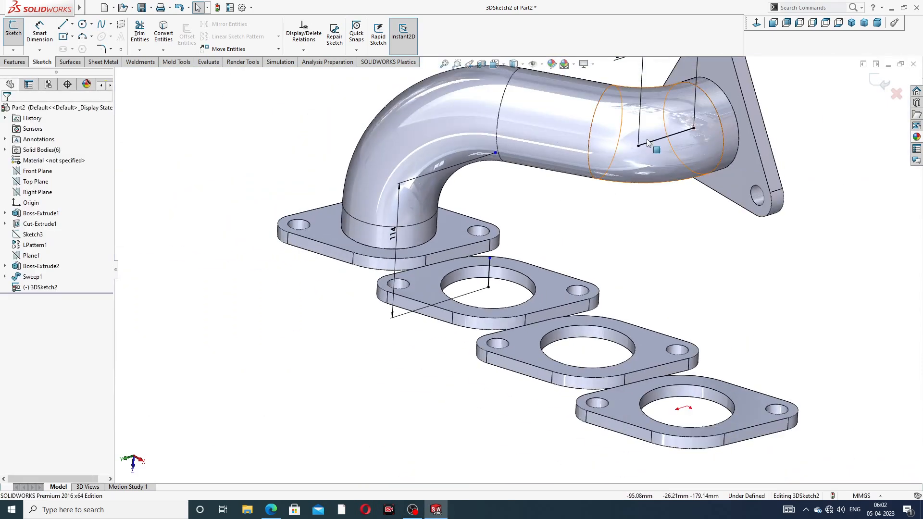
Delete the 54 mm sketch line at the triangular outlet flange
scroll(647, 139, down, 1)
click(630, 152)
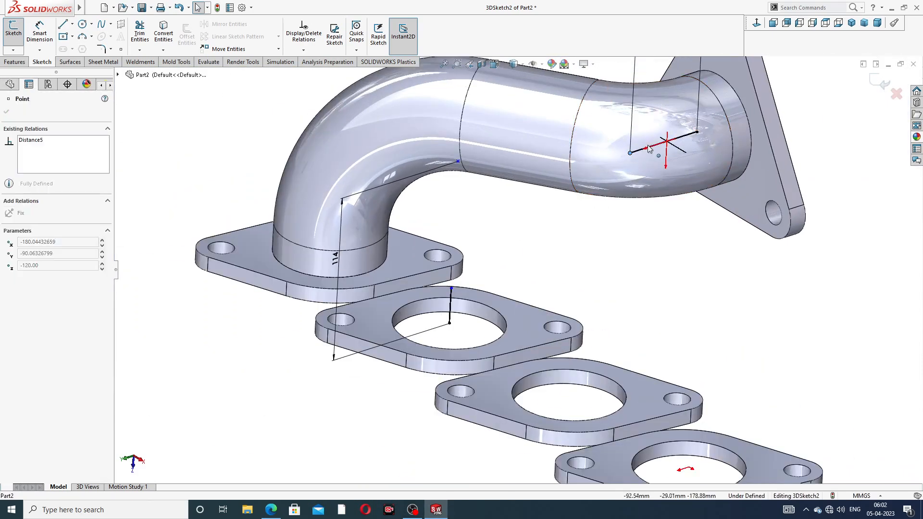
key(Escape)
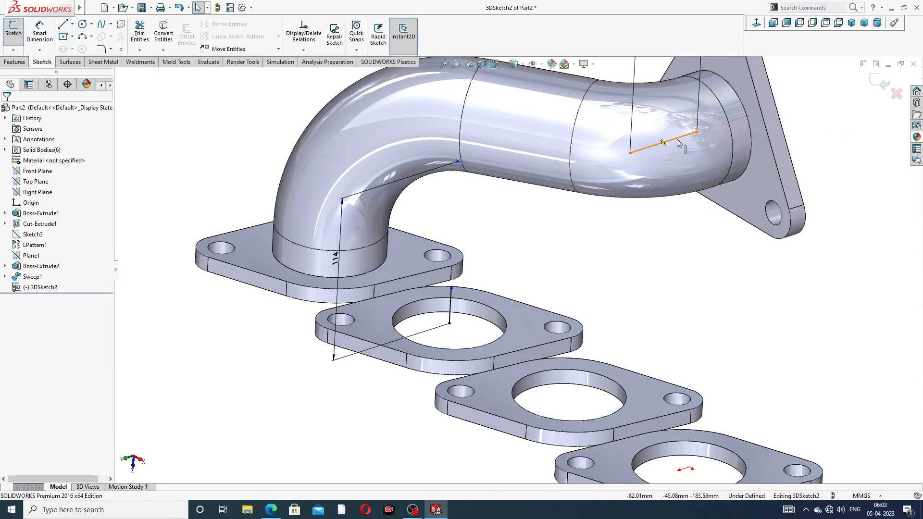
click(630, 153)
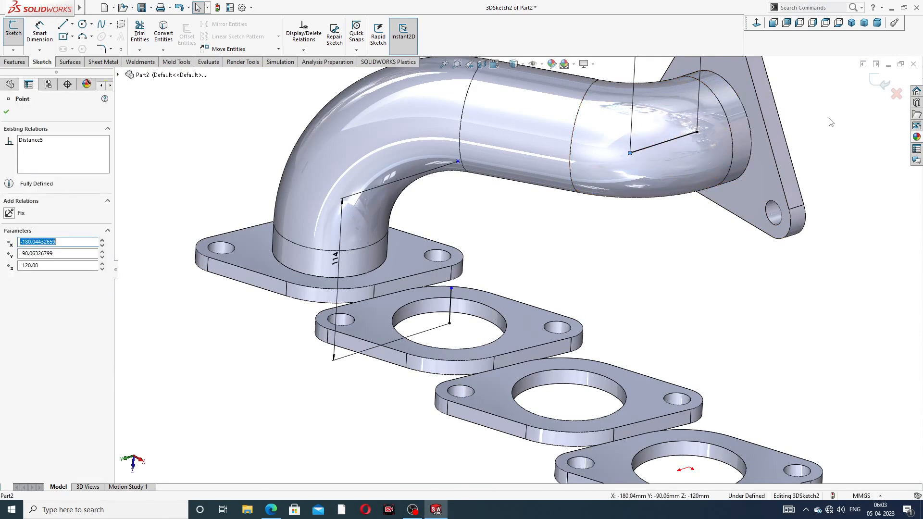
key(Escape)
click(675, 139)
key(Delete)
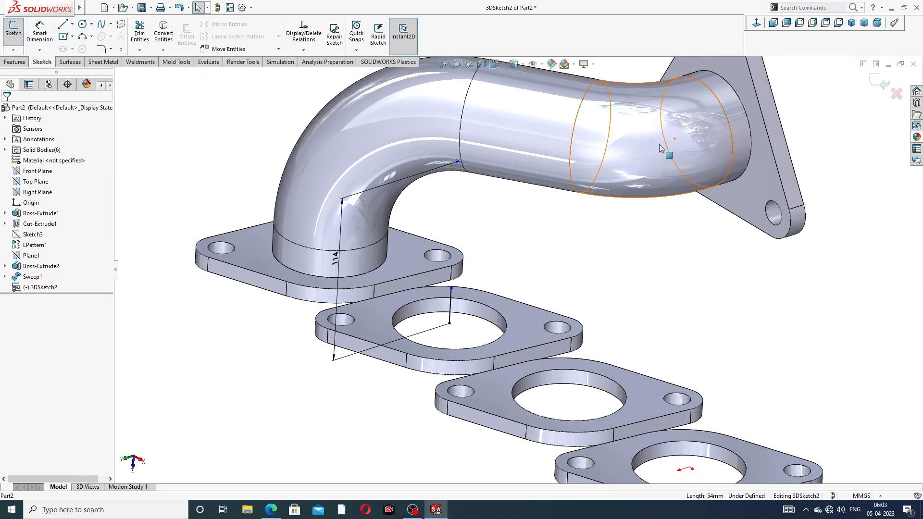
Sketch a new line about 44 mm long from the pipe centre at the outlet flange back into the first pipe
click(63, 25)
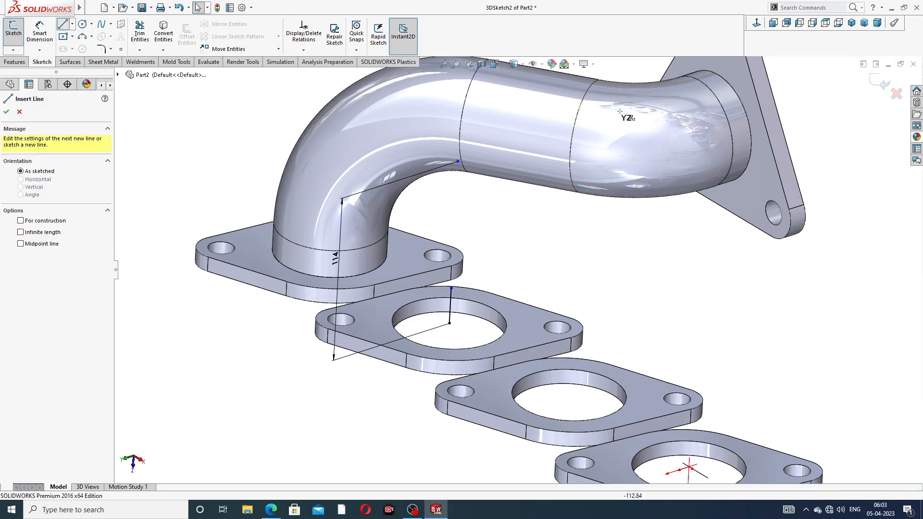
middle_drag(745, 149, 740, 129)
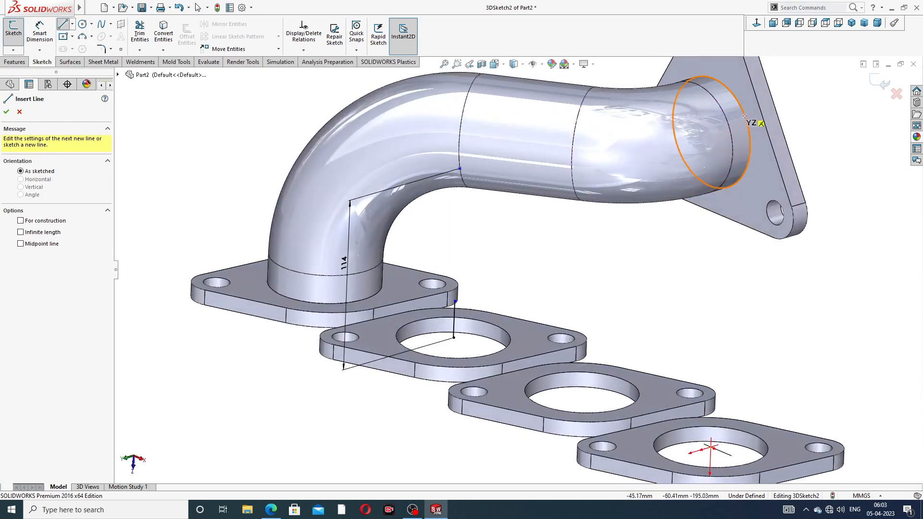
click(711, 132)
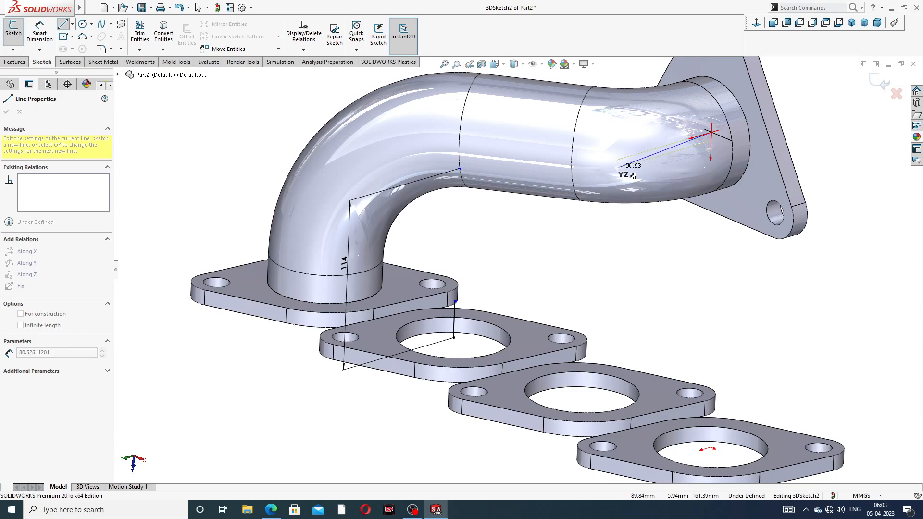
click(673, 143)
right_click(835, 119)
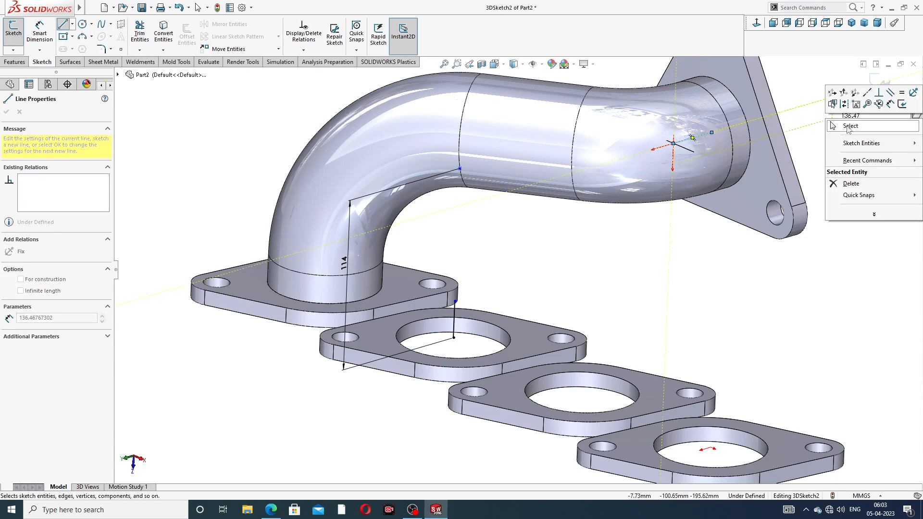
click(844, 127)
click(673, 143)
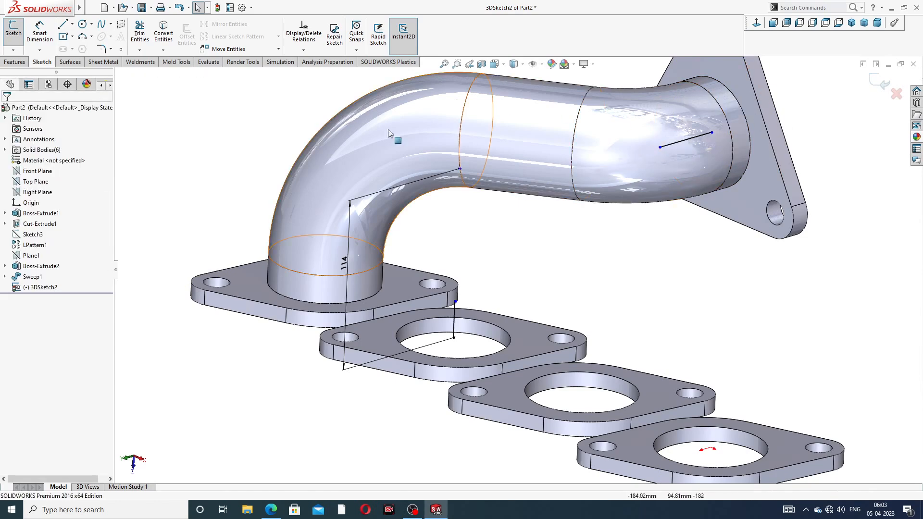
Draw a connecting line from the upper end of the second flange's vertical line to the free end of the short outlet line
click(62, 25)
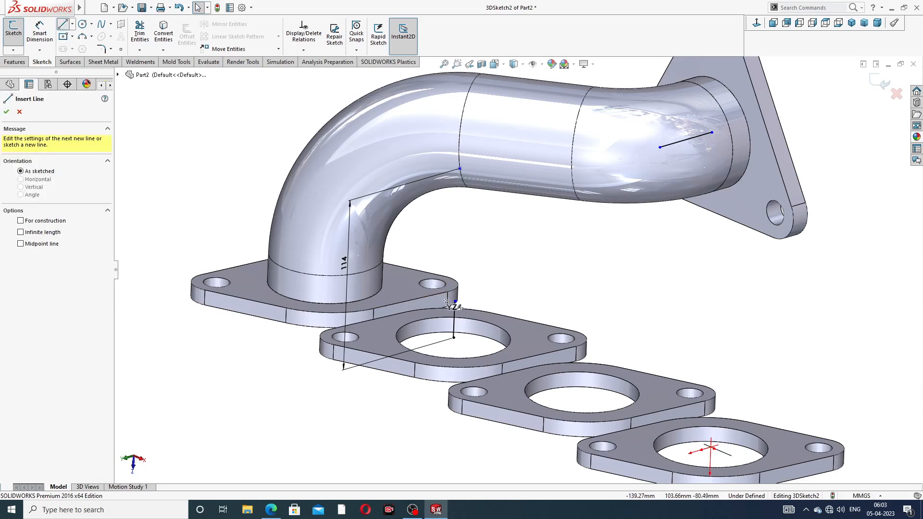
mouse_move(454, 302)
mouse_down()
mouse_move(625, 198)
mouse_move(670, 150)
mouse_move(660, 146)
mouse_up()
right_click(799, 110)
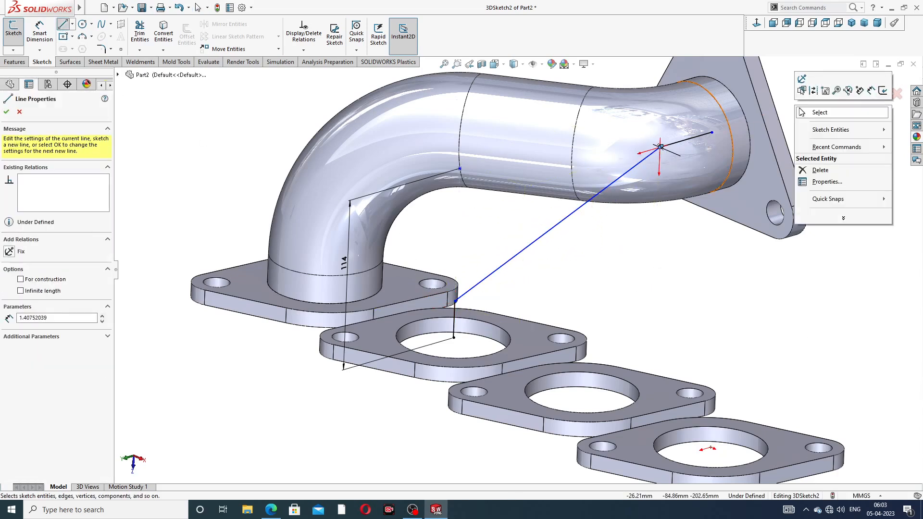
click(817, 112)
Pull aside and delete the tiny extra line segment overshooting the junction of the connecting line and the outlet line
scroll(661, 157, down, 6)
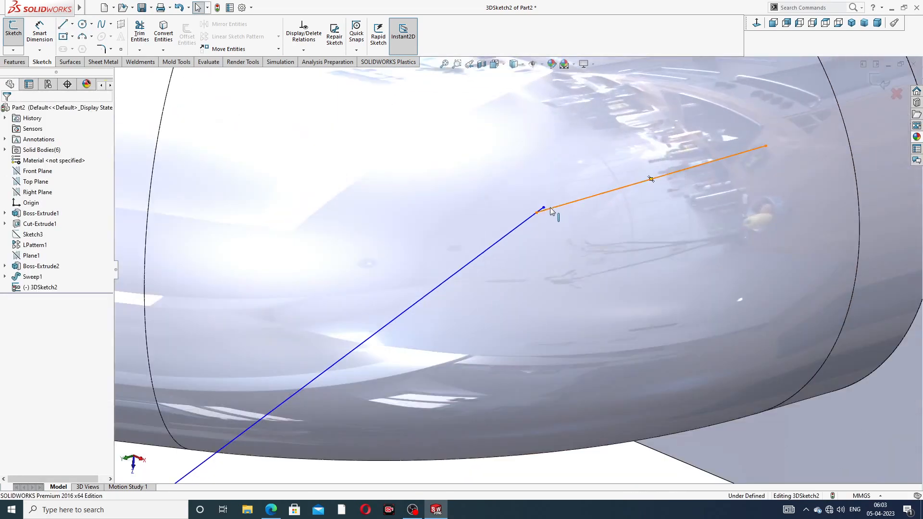
scroll(550, 210, down, 5)
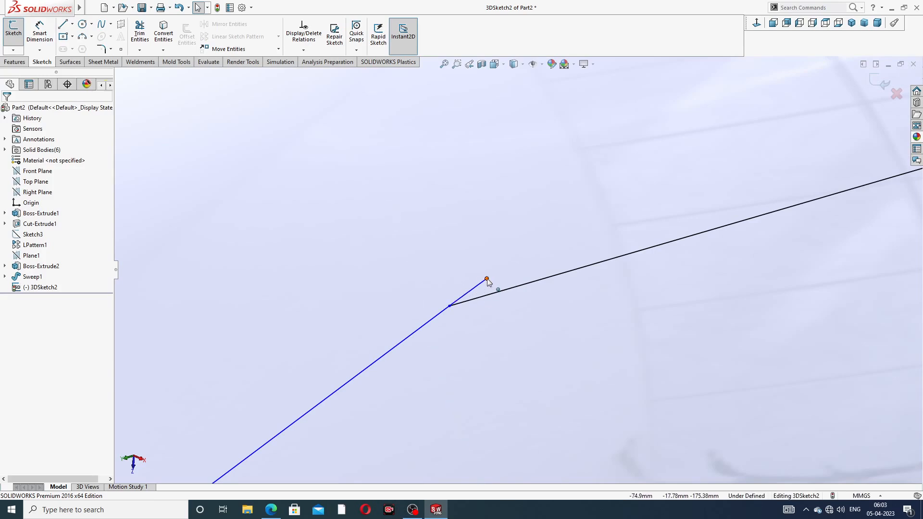
drag(487, 280, 458, 284)
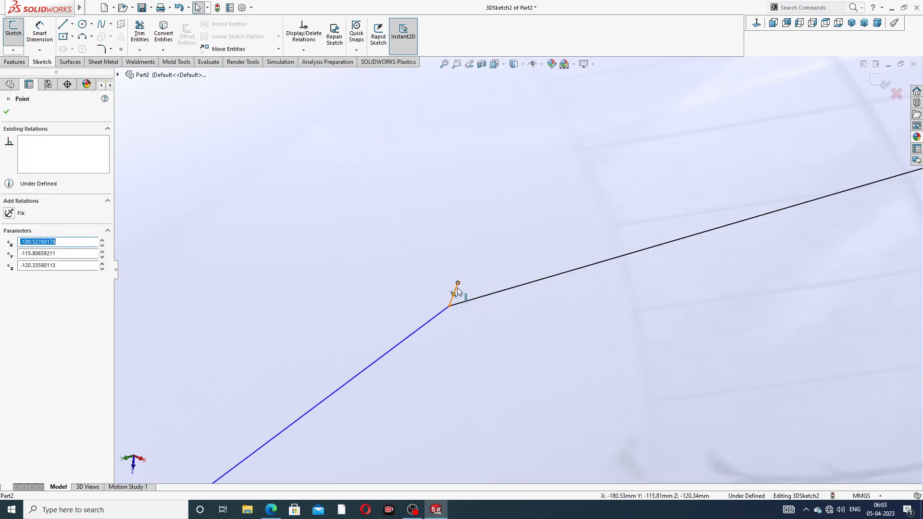
click(456, 289)
key(Delete)
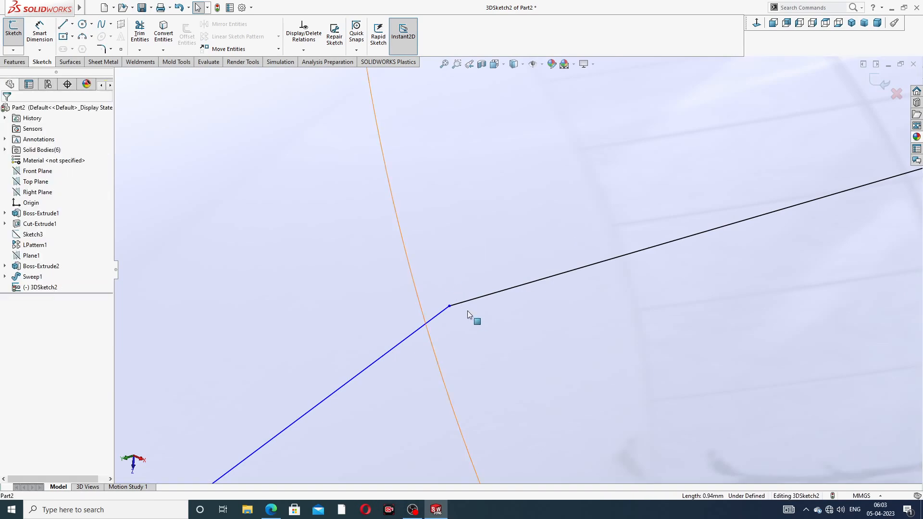
Dimension the short outlet line to 54 mm
scroll(576, 252, up, 8)
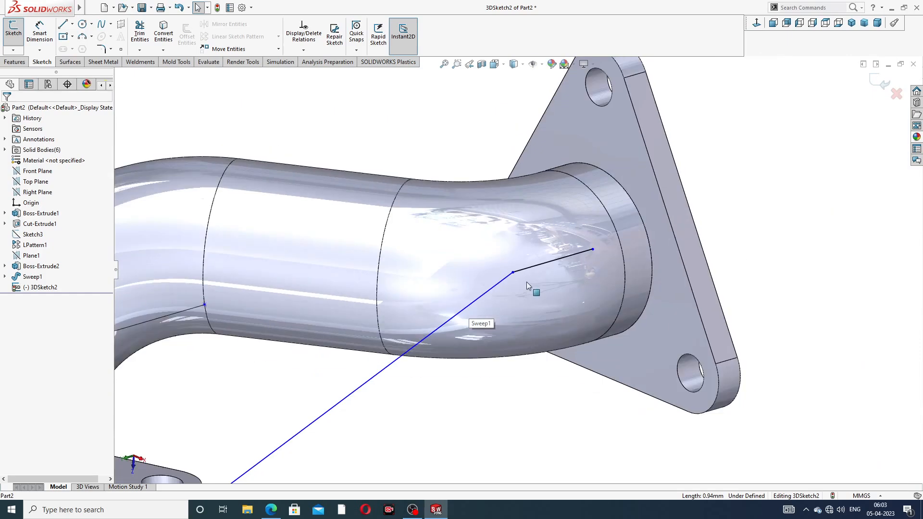
scroll(528, 285, up, 3)
middle_drag(435, 342, 387, 398)
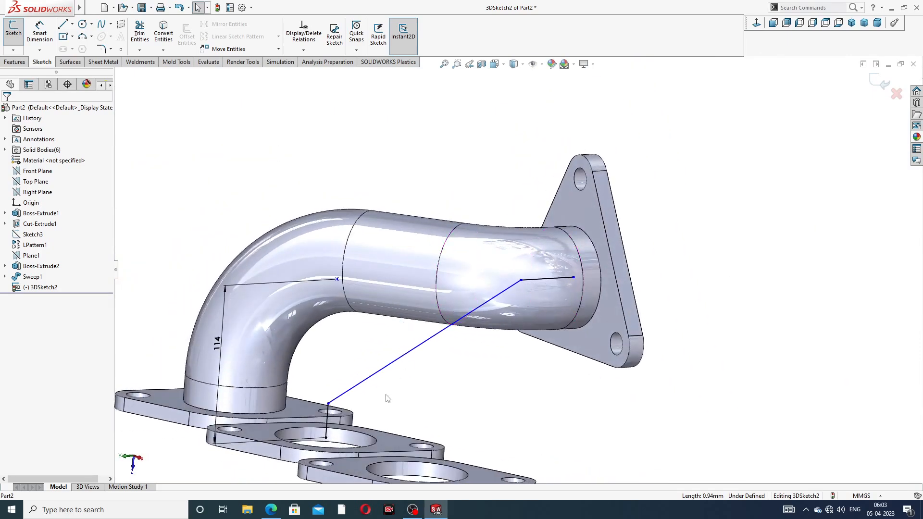
scroll(387, 398, down, 2)
click(39, 33)
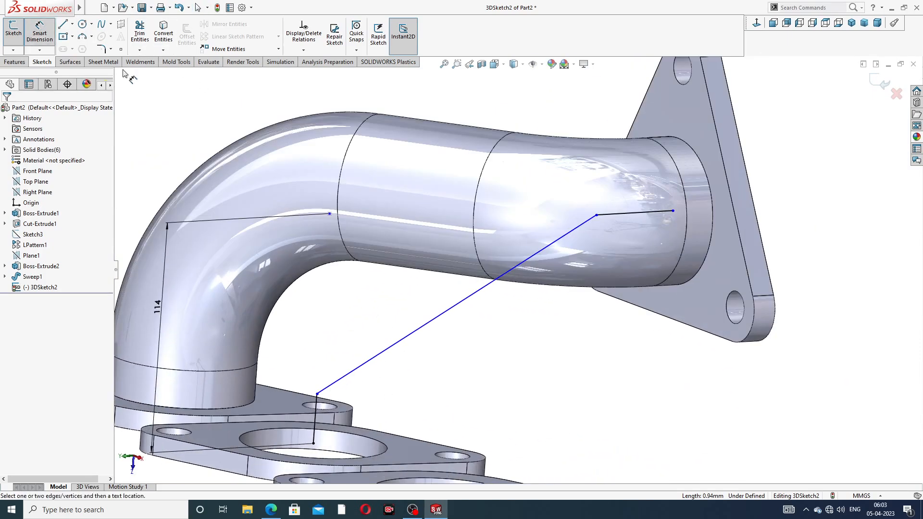
click(636, 212)
click(596, 108)
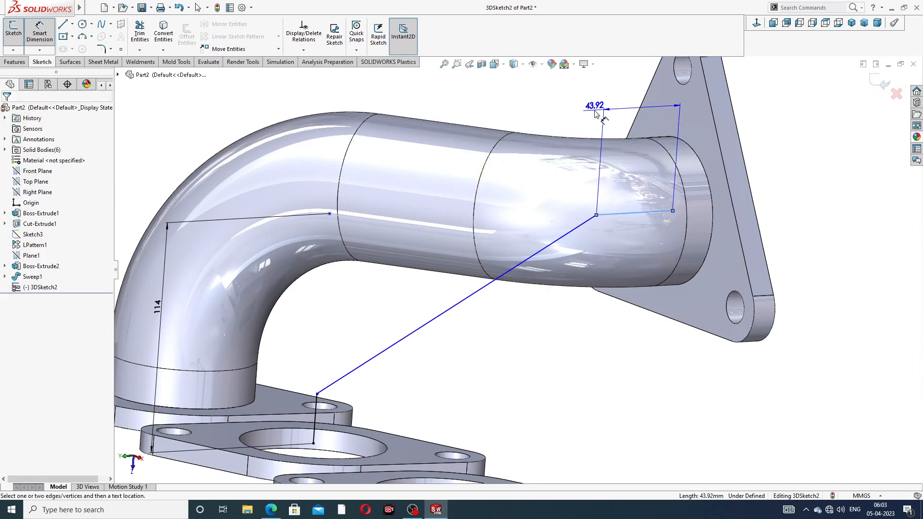
text(54)
key(Return)
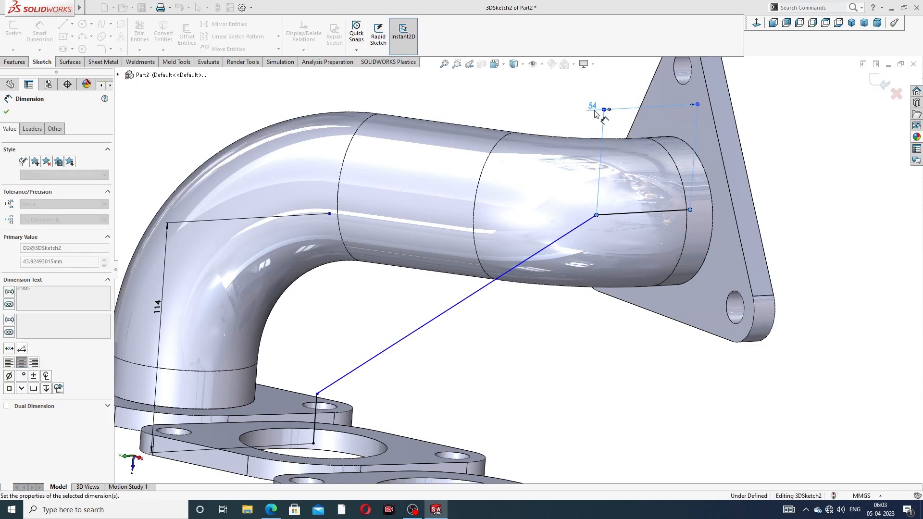
key(Escape)
Dimension the vertical line at the second flange to 114 mm
scroll(412, 350, up, 2)
scroll(412, 349, down, 3)
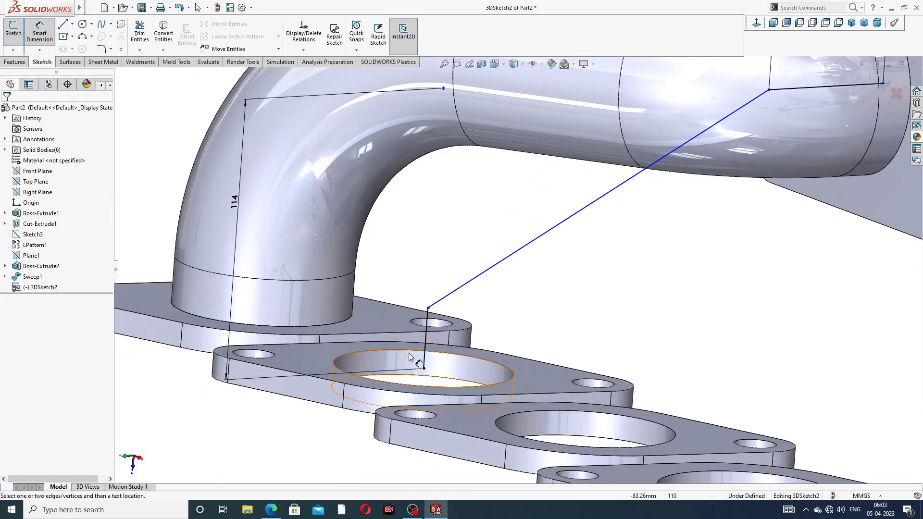
click(426, 323)
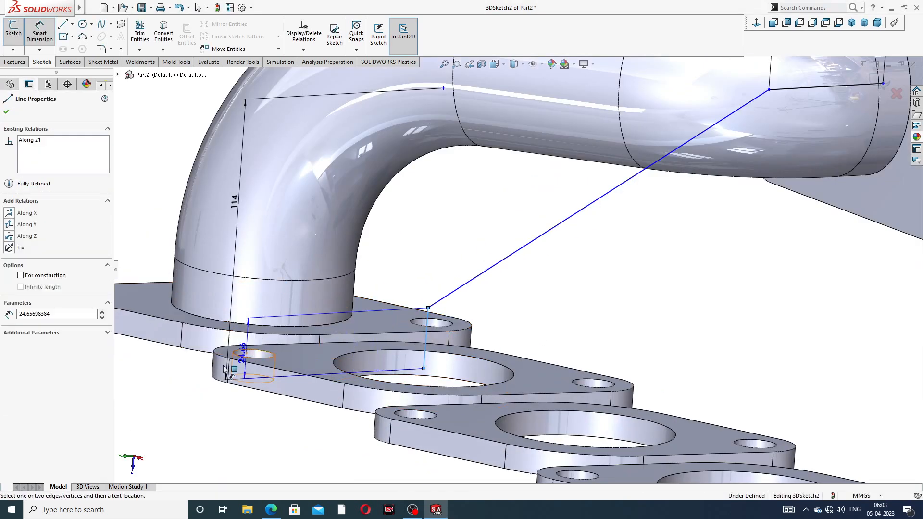
click(184, 375)
text(11)
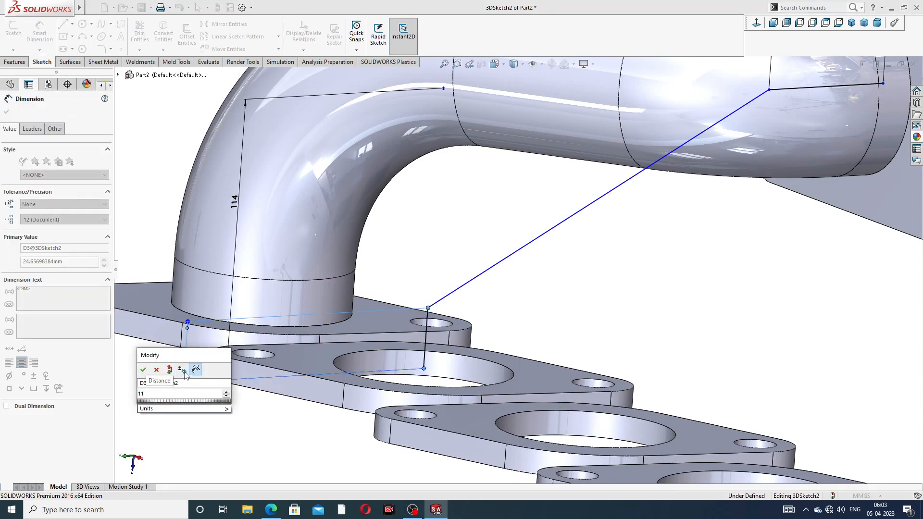
text(4)
key(Return)
click(613, 288)
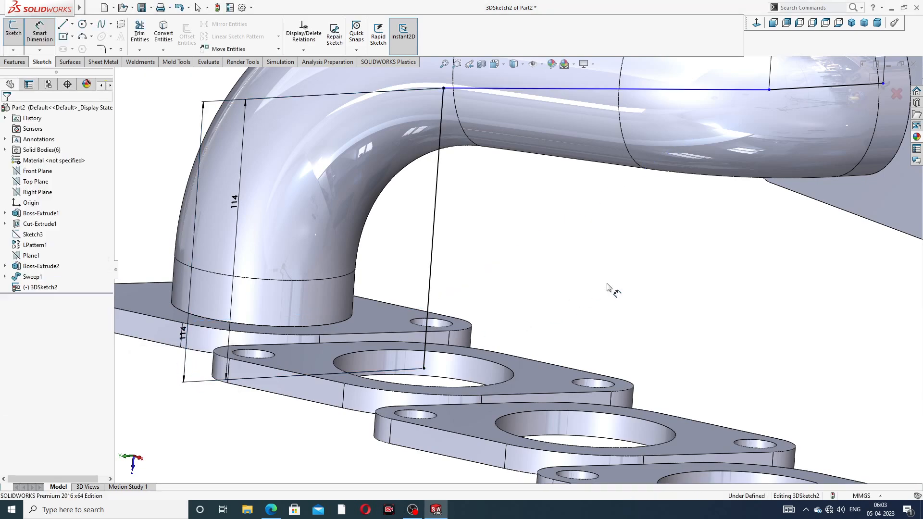
Move the vertical line's new dimension clear of the pipe and set it to 106 mm
scroll(332, 215, up, 4)
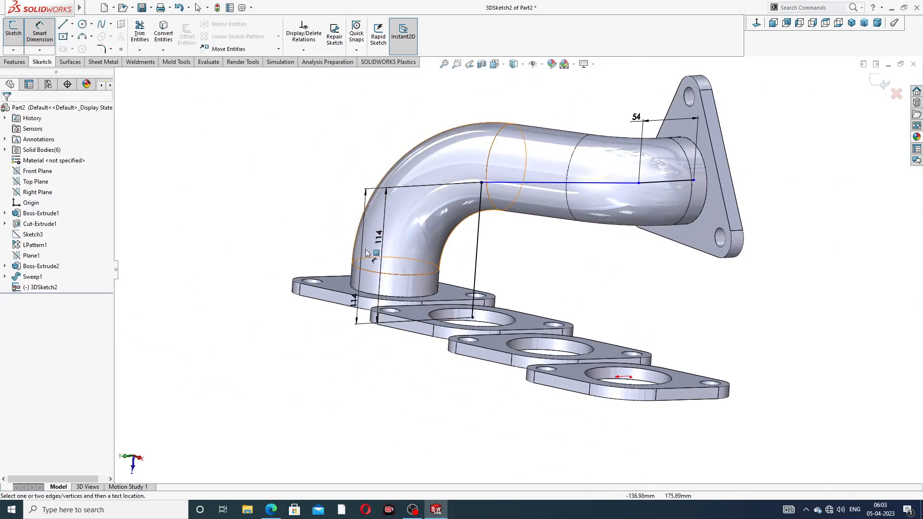
drag(353, 303, 263, 297)
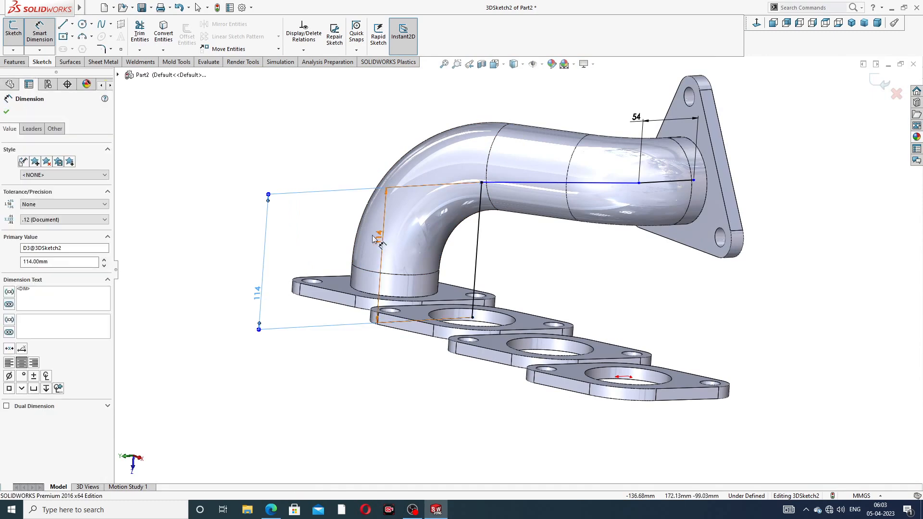
double_click(262, 296)
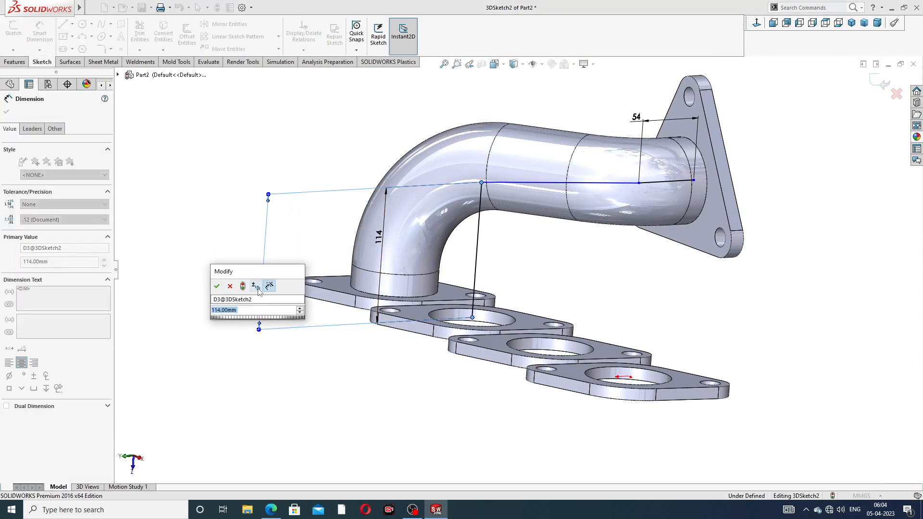
text(106)
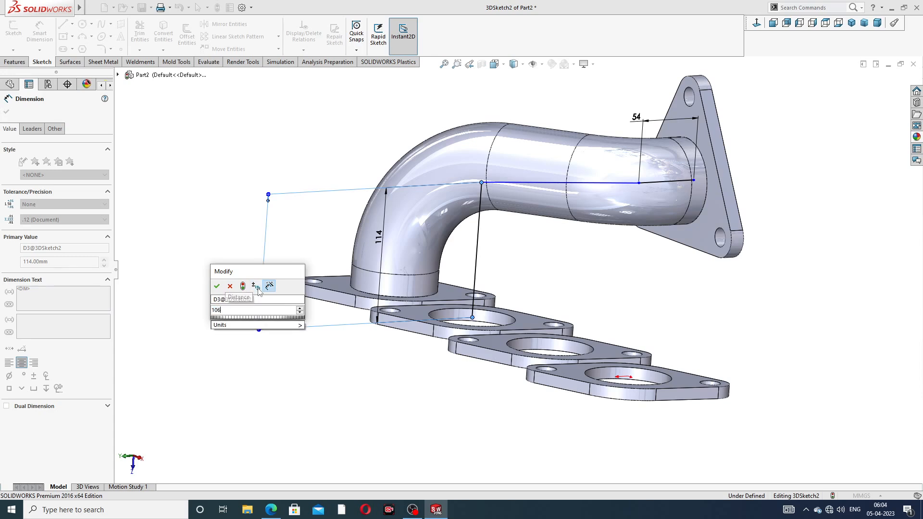
key(Return)
click(625, 268)
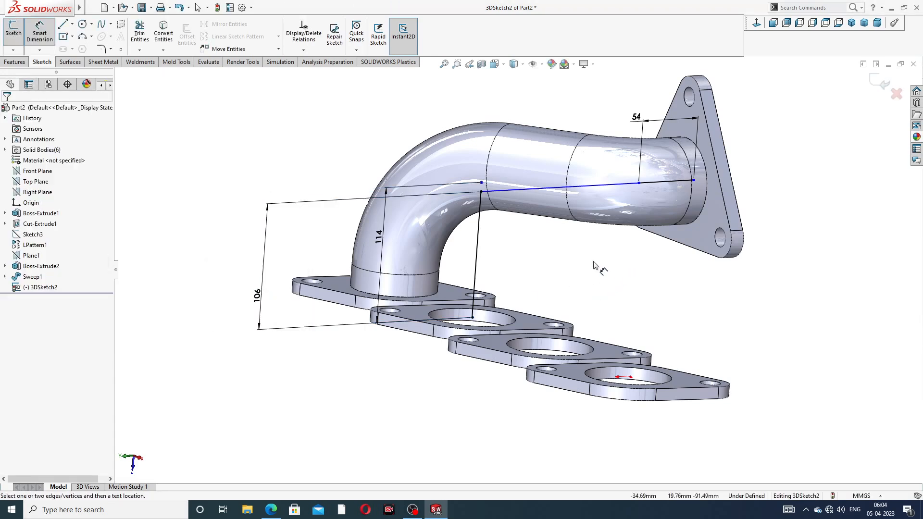
click(383, 236)
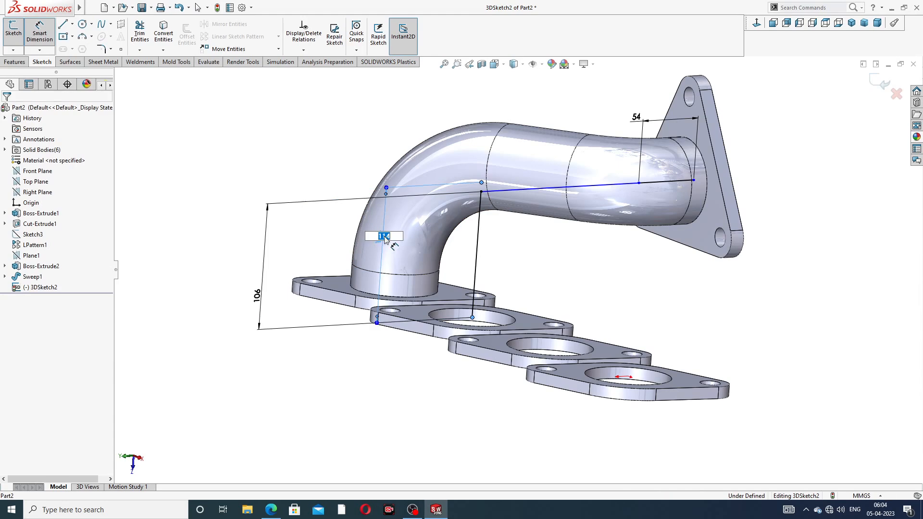
key(Return)
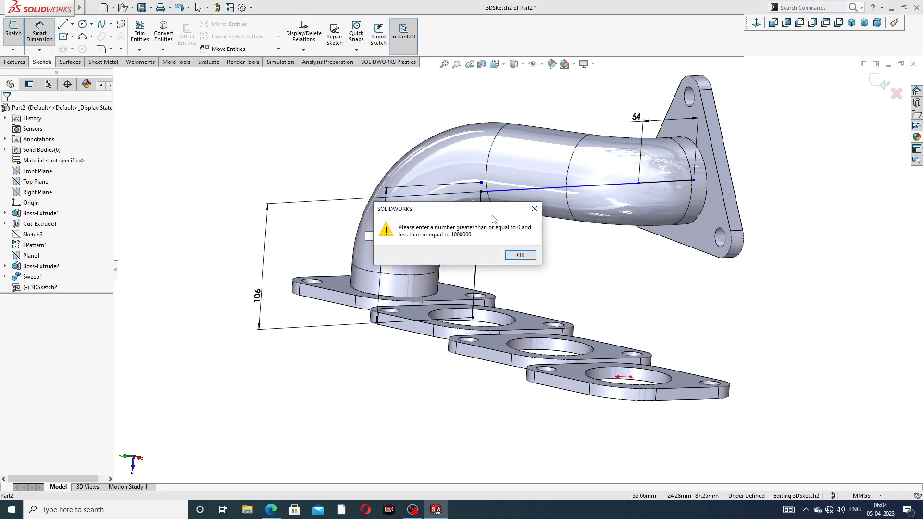
click(534, 209)
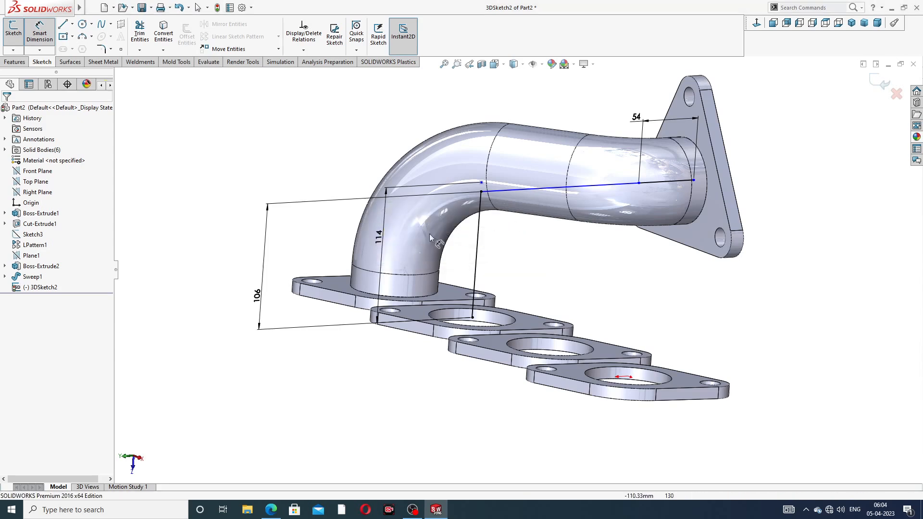
click(383, 233)
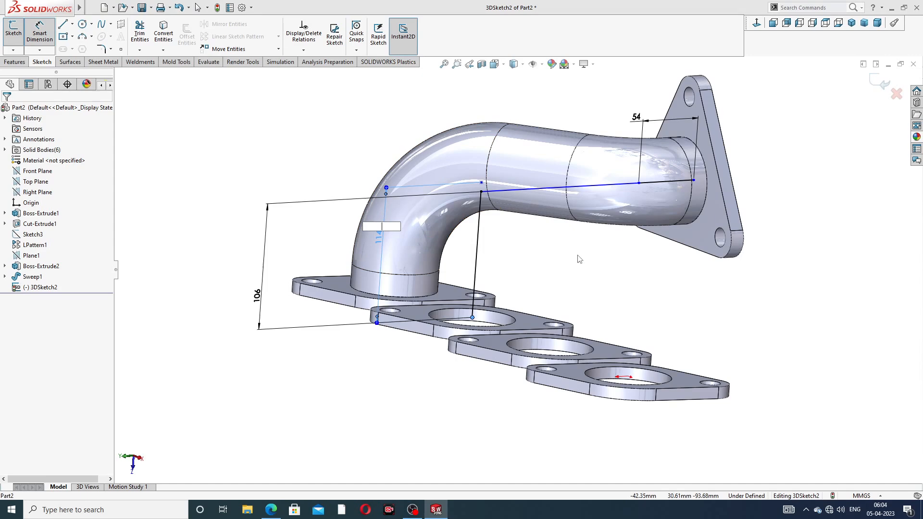
key(Return)
click(533, 258)
right_click(559, 265)
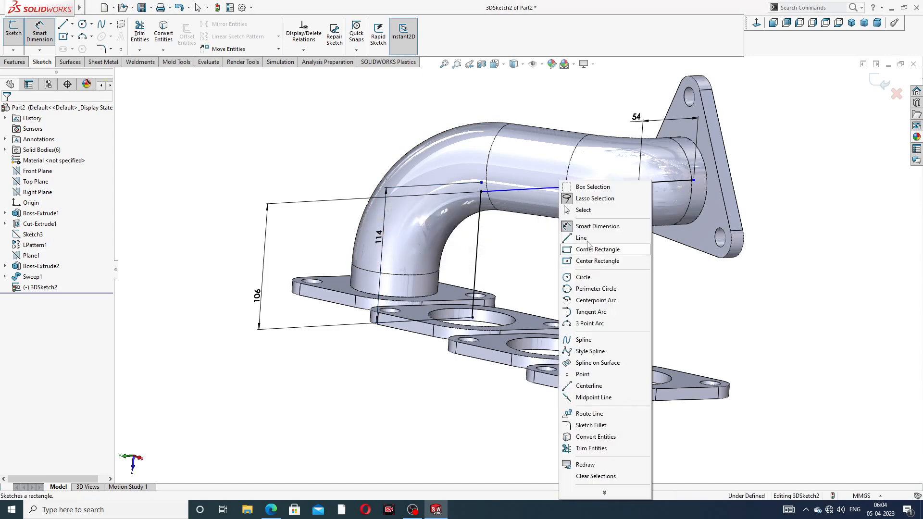
click(583, 210)
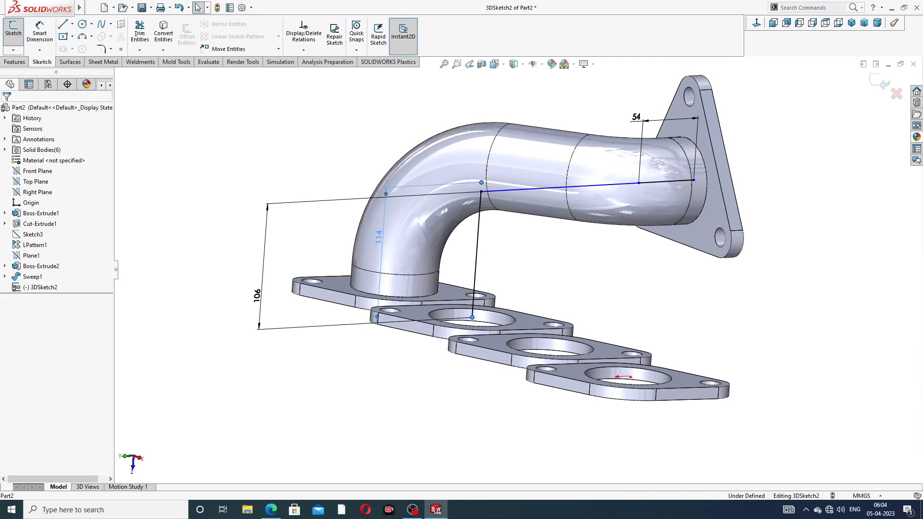
key(Return)
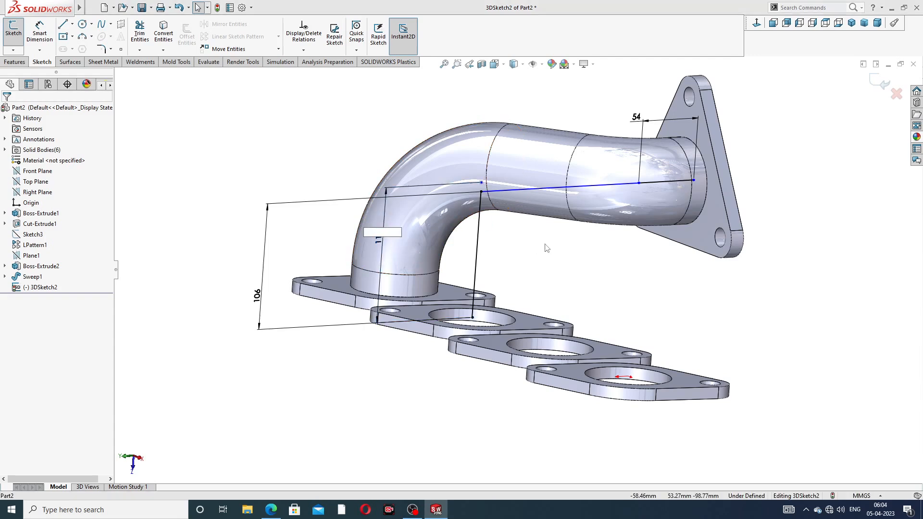
click(538, 211)
Delete the 114 mm dimension beside the vertical line and move the 106 mm dimension closer to the pipe
scroll(557, 261, up, 4)
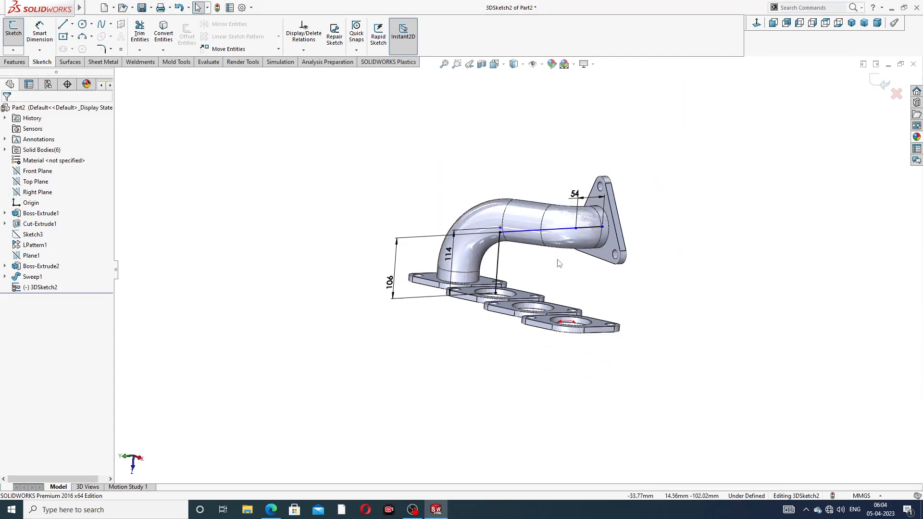
middle_drag(556, 262, 516, 226)
scroll(456, 247, down, 3)
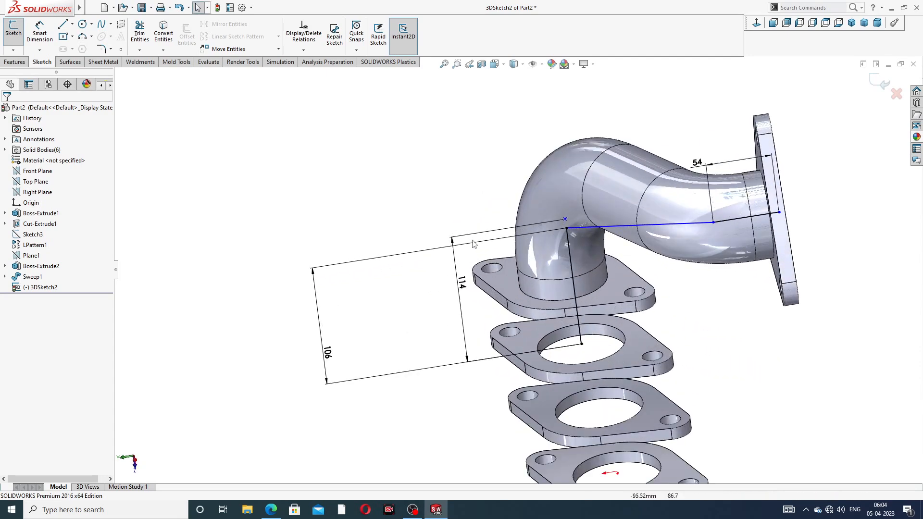
click(453, 243)
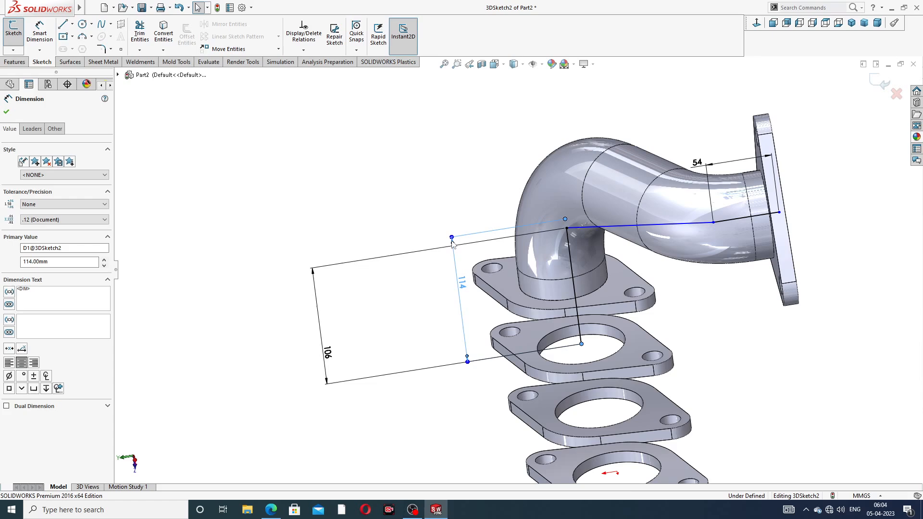
key(Delete)
scroll(568, 227, down, 2)
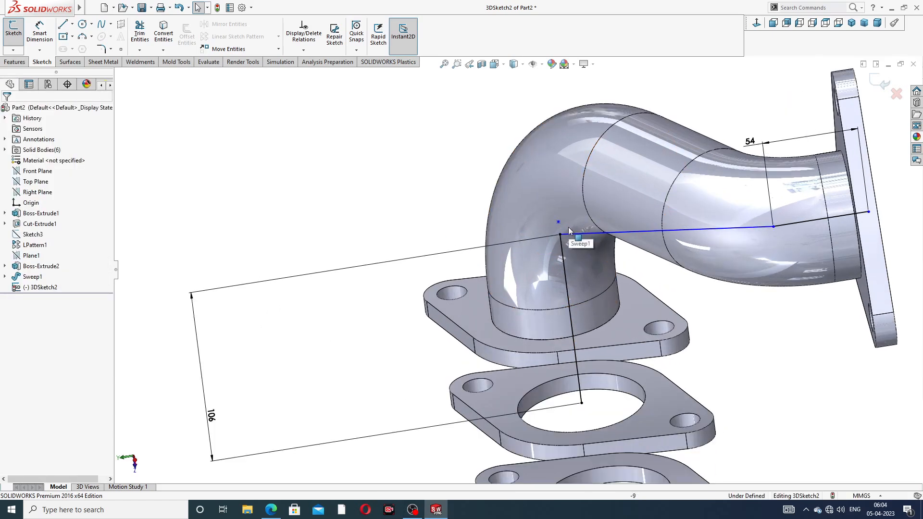
click(560, 235)
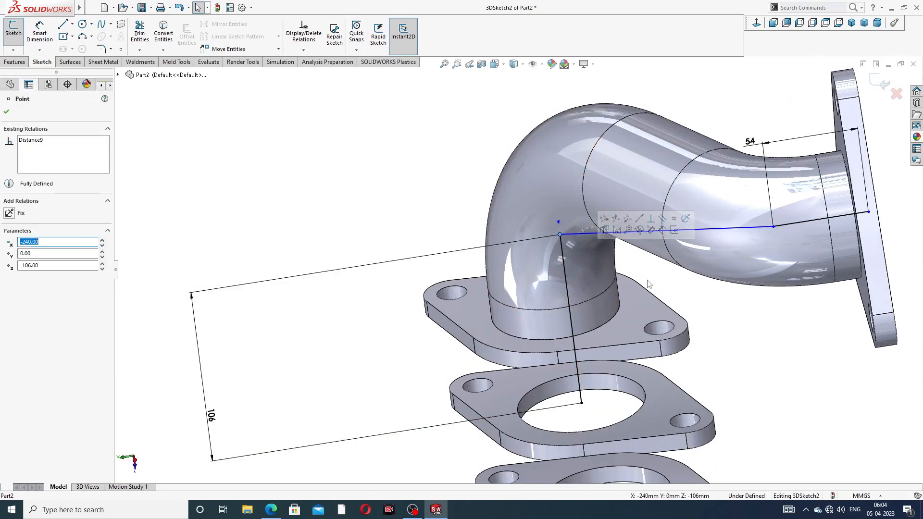
drag(212, 423, 325, 375)
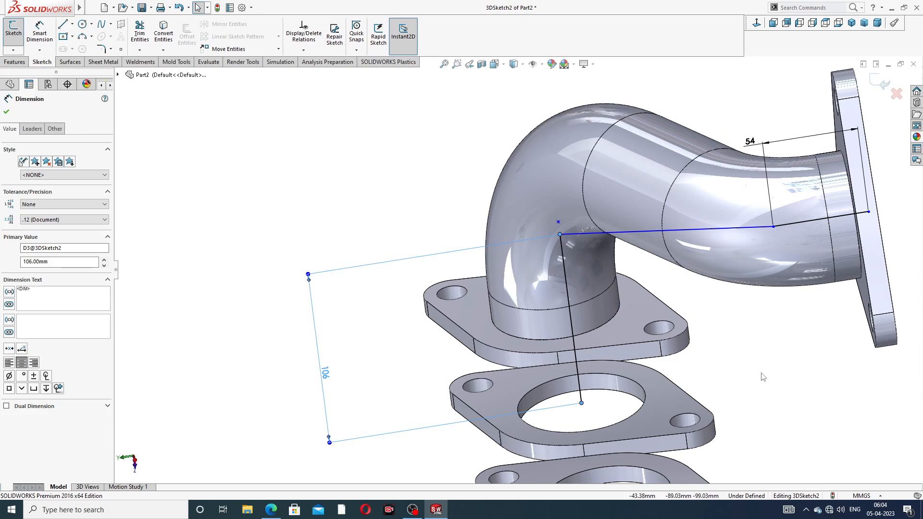
Undo the dimension move, the dimension deletion and the vertical line's last length change
key(ctrl+z)
key(ctrl+z)
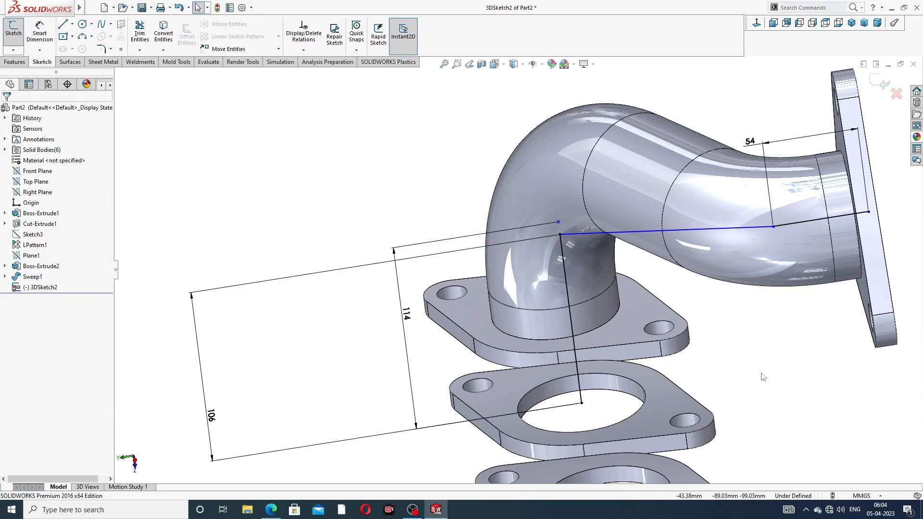
key(ctrl+z)
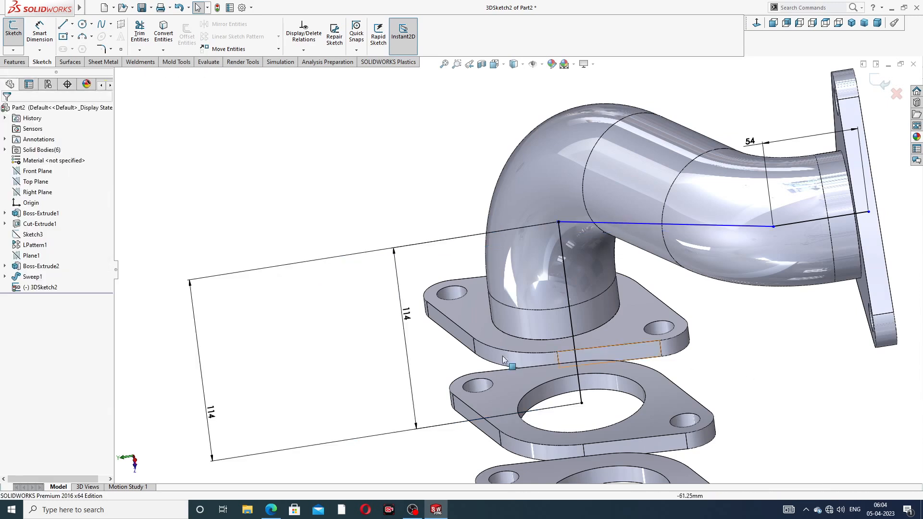
Delete both 114 mm dimensions and pull the vertical line's upper endpoint down toward the second flange
click(404, 278)
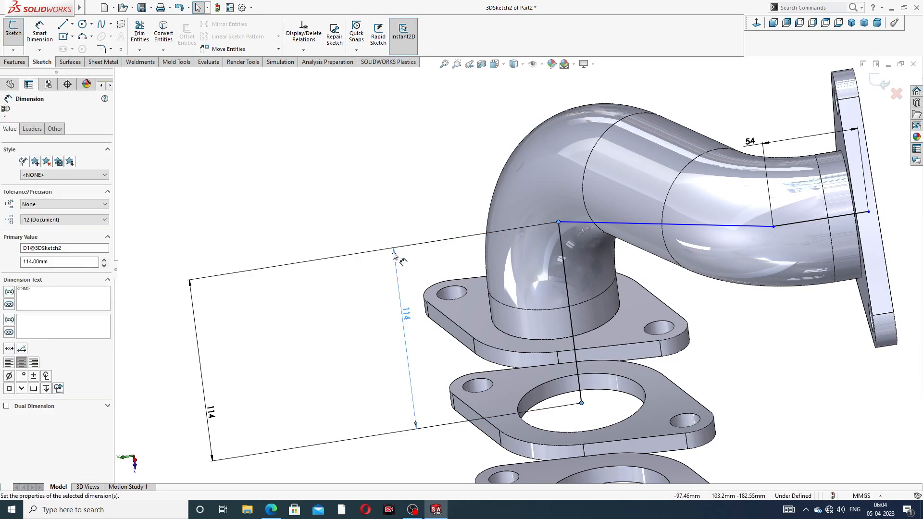
key(Delete)
click(345, 256)
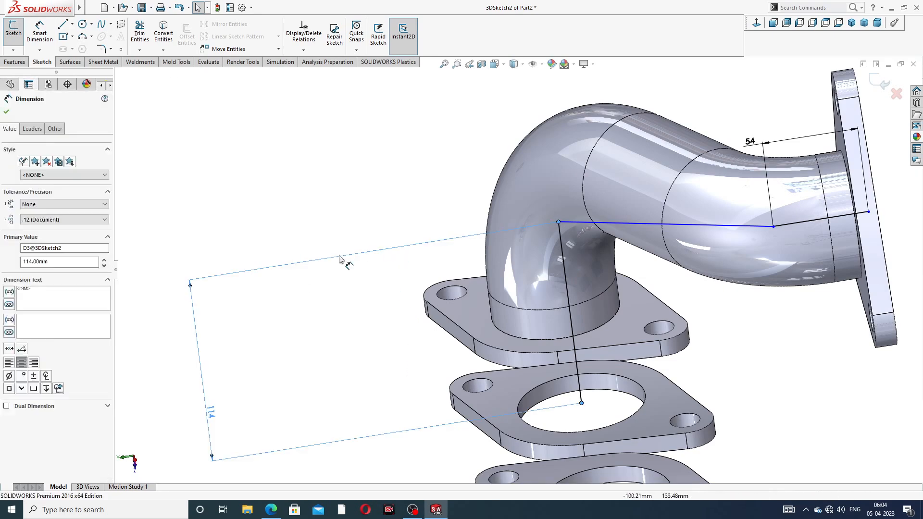
key(Delete)
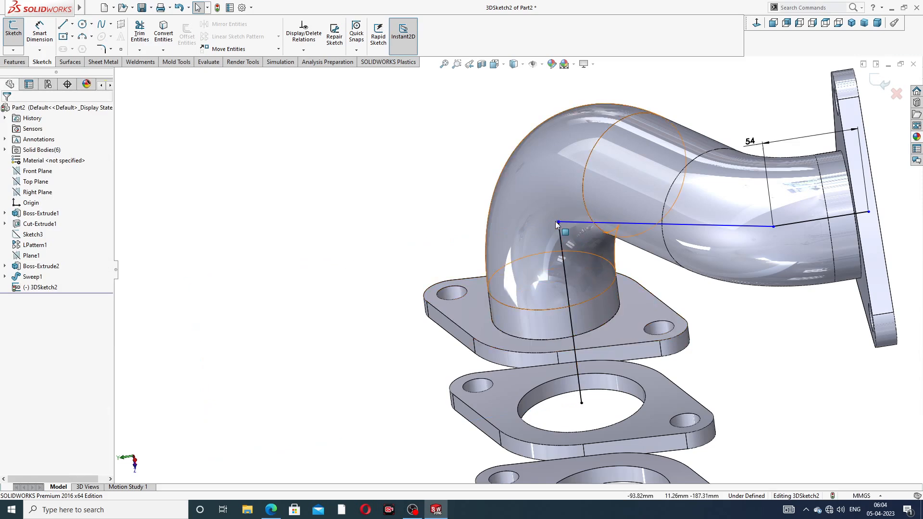
drag(557, 221, 570, 296)
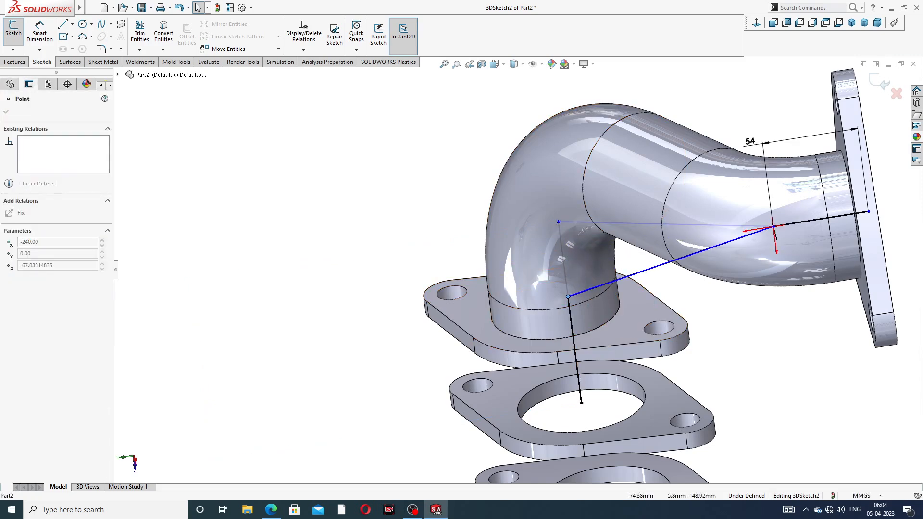
click(750, 331)
scroll(645, 274, up, 2)
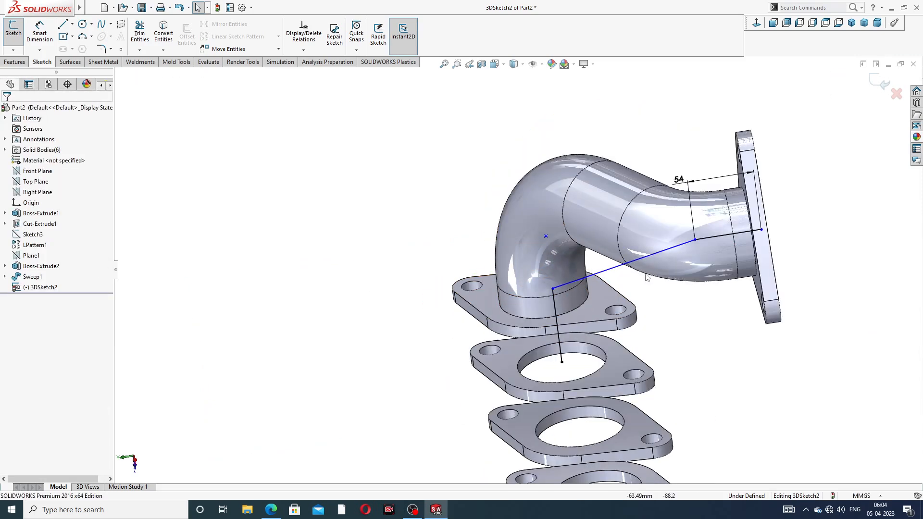
Dimension the vertical line at the second flange to 106 mm
click(41, 33)
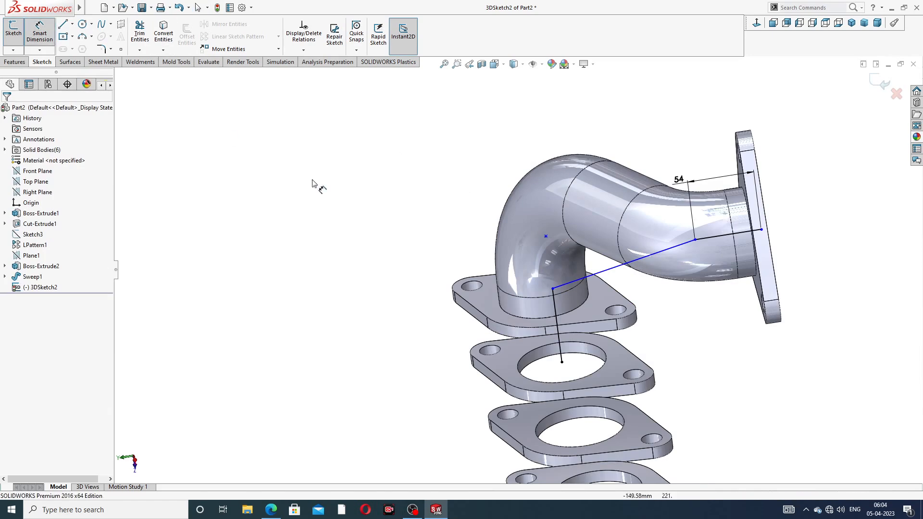
click(556, 315)
click(414, 345)
text(106)
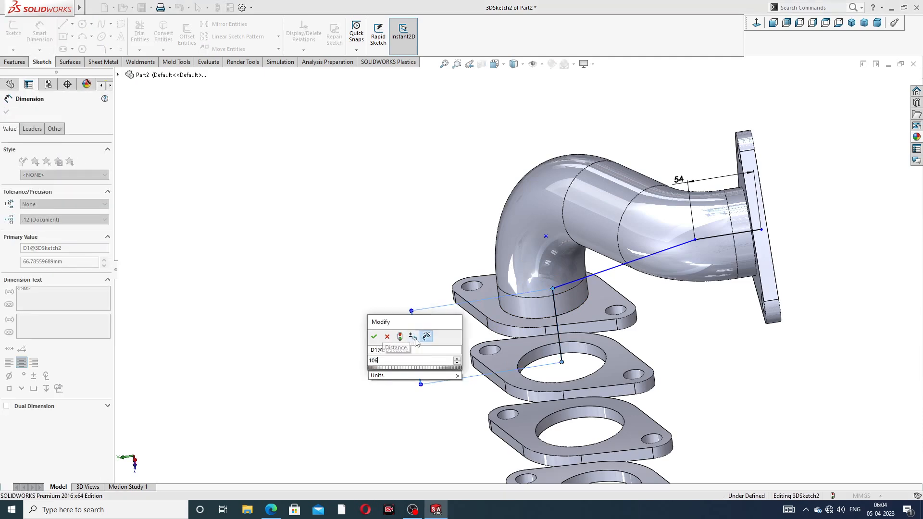
key(Return)
click(685, 338)
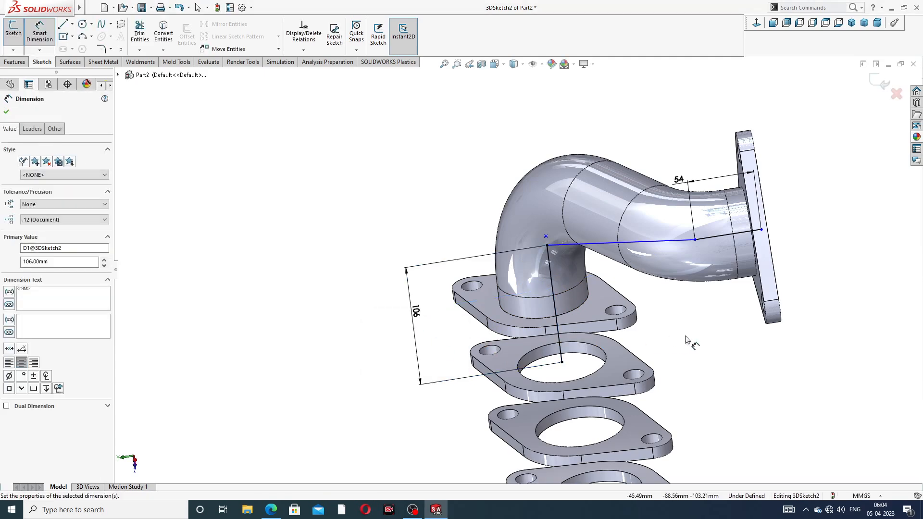
Stop dimensioning and shift the short outlet line's free end slightly back from the triangular flange toward the pipe
scroll(700, 296, up, 3)
middle_drag(695, 278, 702, 186)
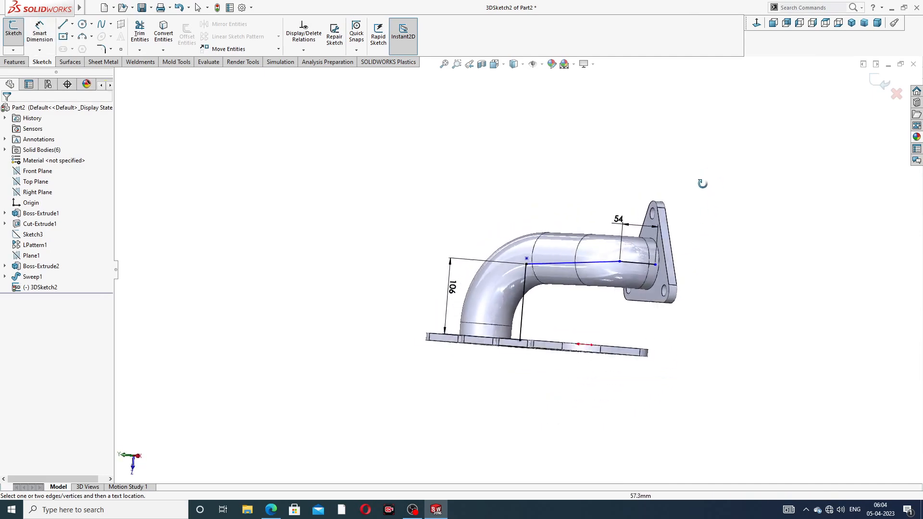
scroll(542, 280, down, 3)
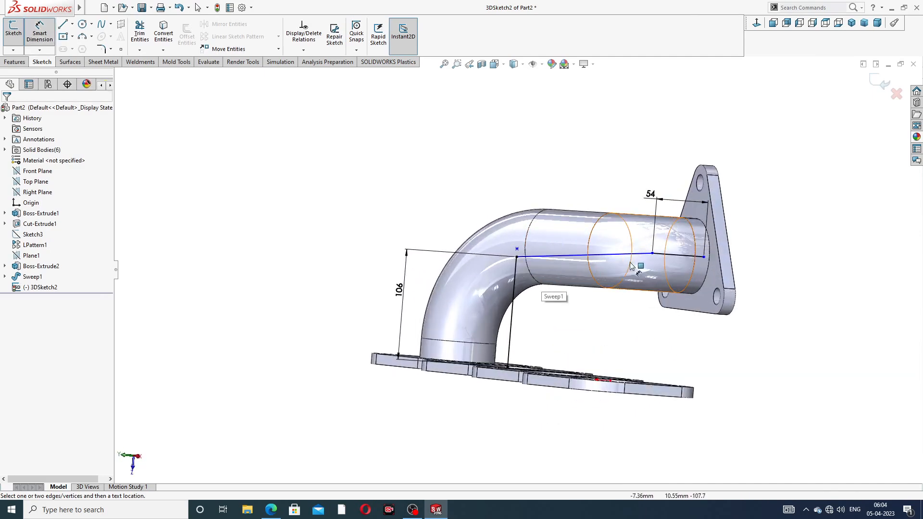
right_click(773, 166)
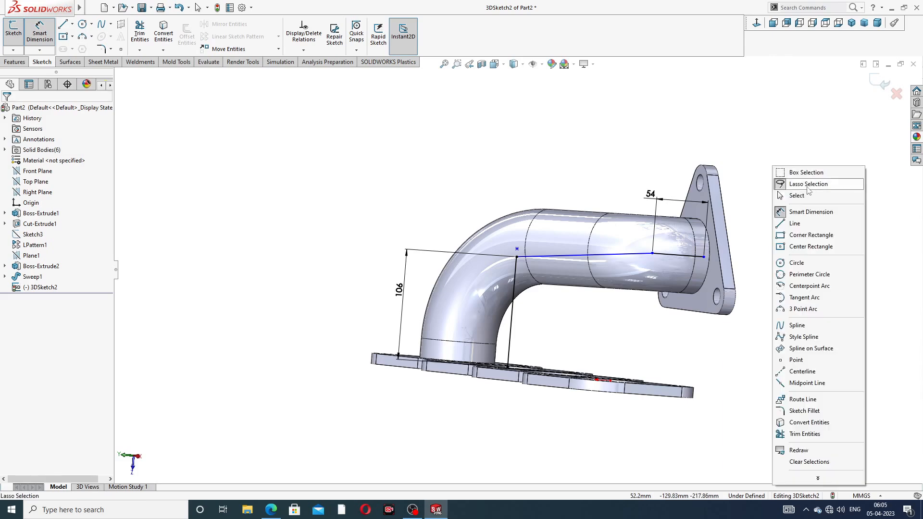
click(790, 196)
scroll(672, 294, down, 4)
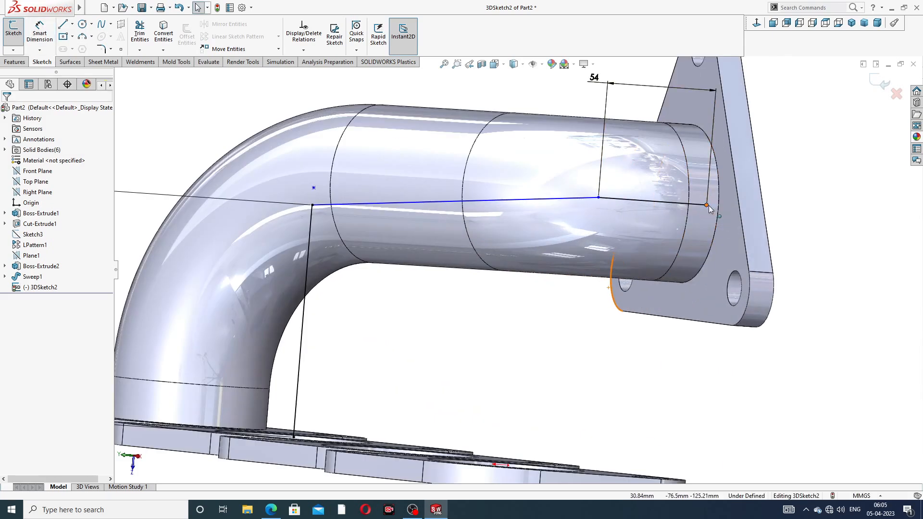
mouse_move(706, 207)
mouse_down()
mouse_move(678, 205)
mouse_move(716, 205)
mouse_move(687, 205)
mouse_up()
click(828, 193)
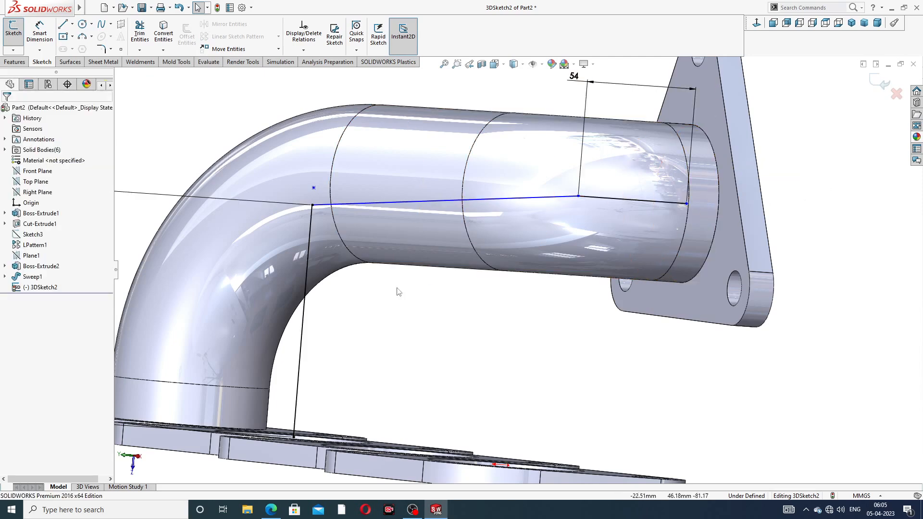
Fillet the path with a 68 mm radius at the outlet line's junction and a 98 mm radius at the vertical line's upper corner
scroll(378, 315, up, 3)
middle_drag(398, 339, 392, 378)
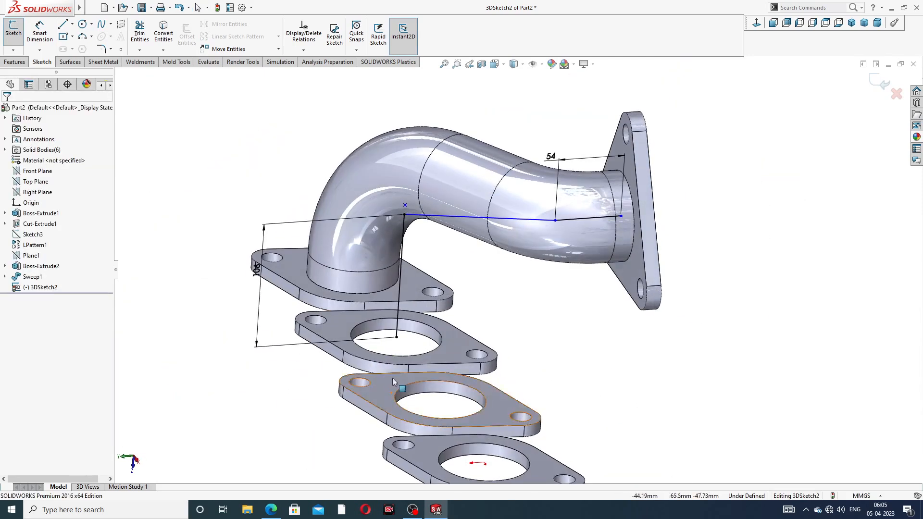
click(397, 338)
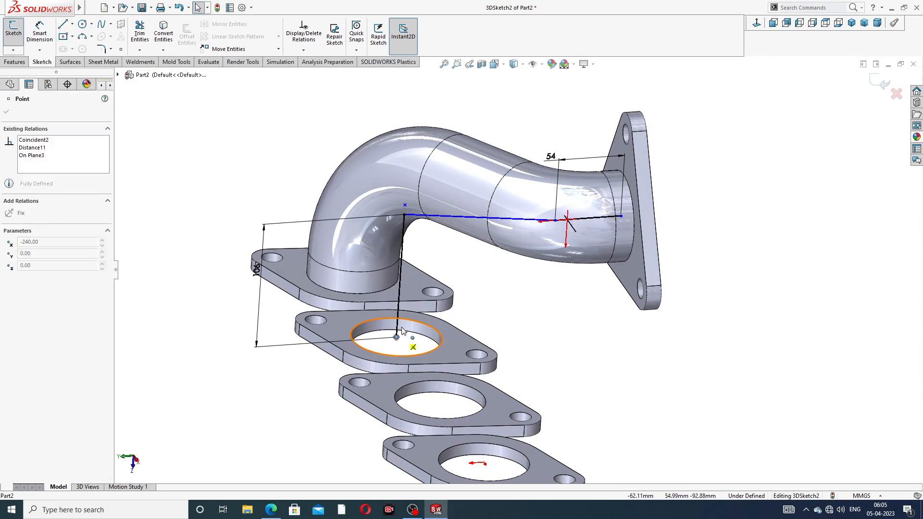
click(534, 326)
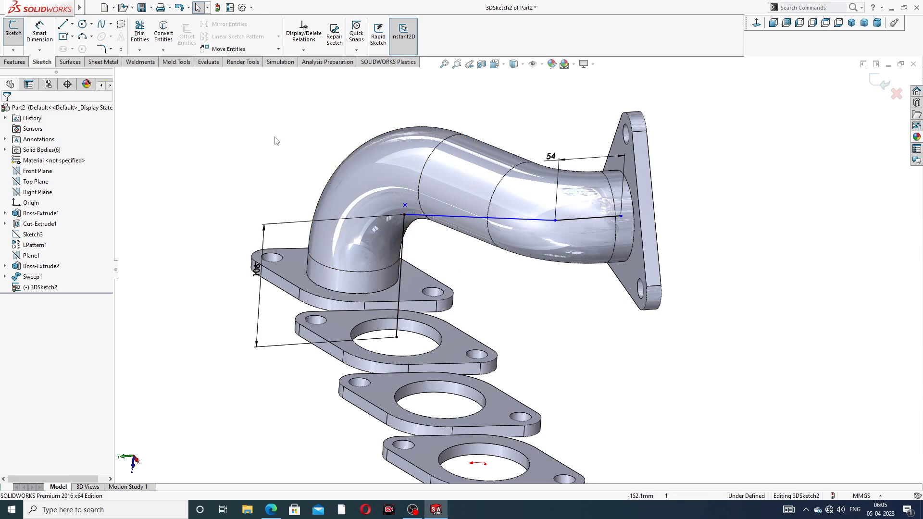
click(101, 49)
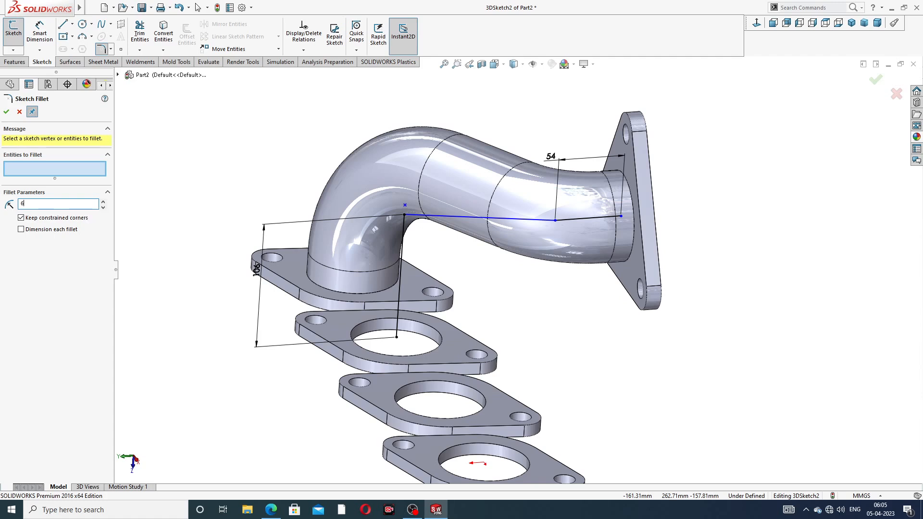
click(555, 221)
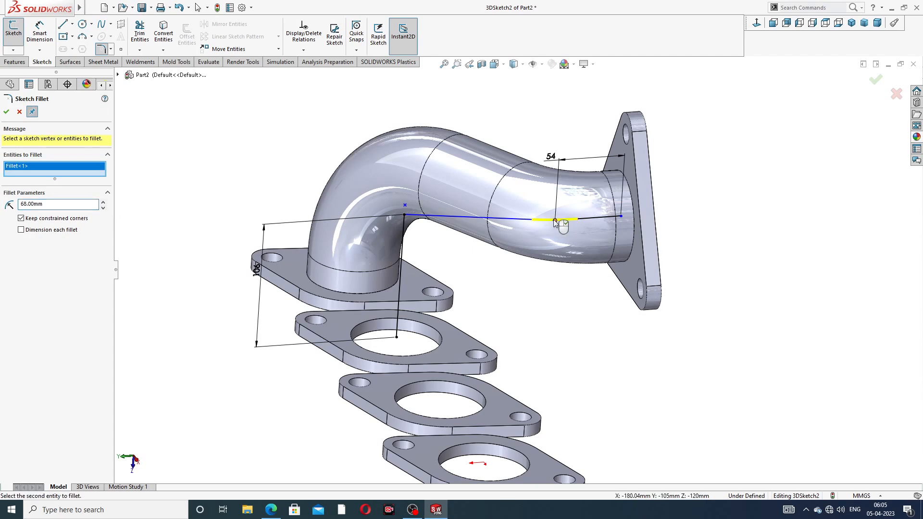
click(7, 113)
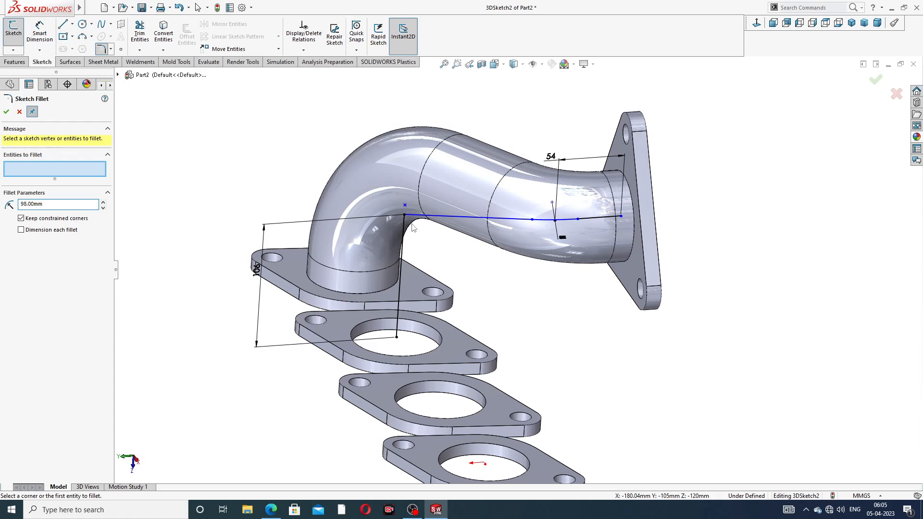
click(405, 219)
click(6, 112)
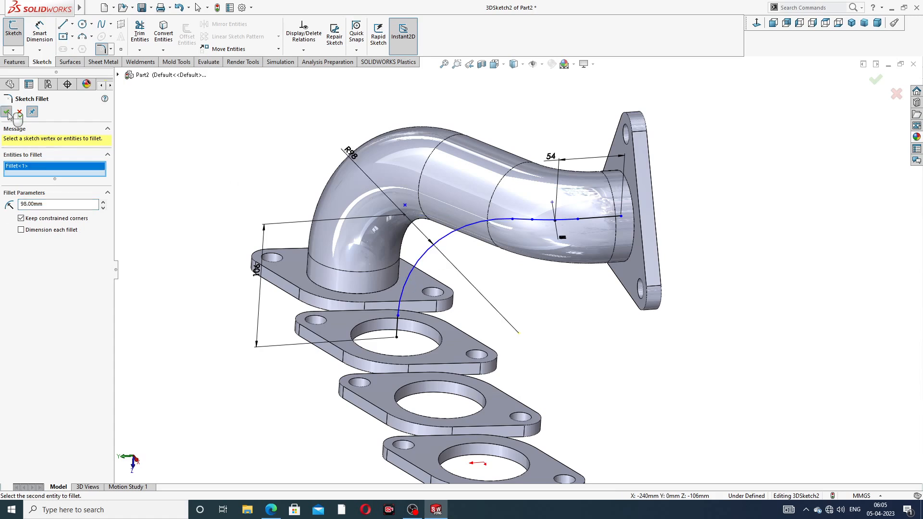
Accept the fillets, anchor the path's outlet end point at the pipe opening's centre on the triangular flange, and exit the 3D sketch
click(7, 112)
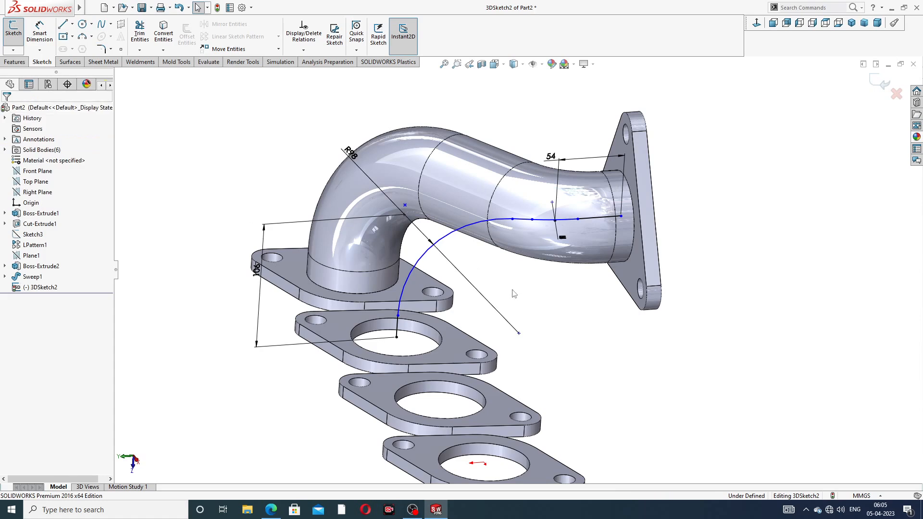
scroll(620, 214, down, 4)
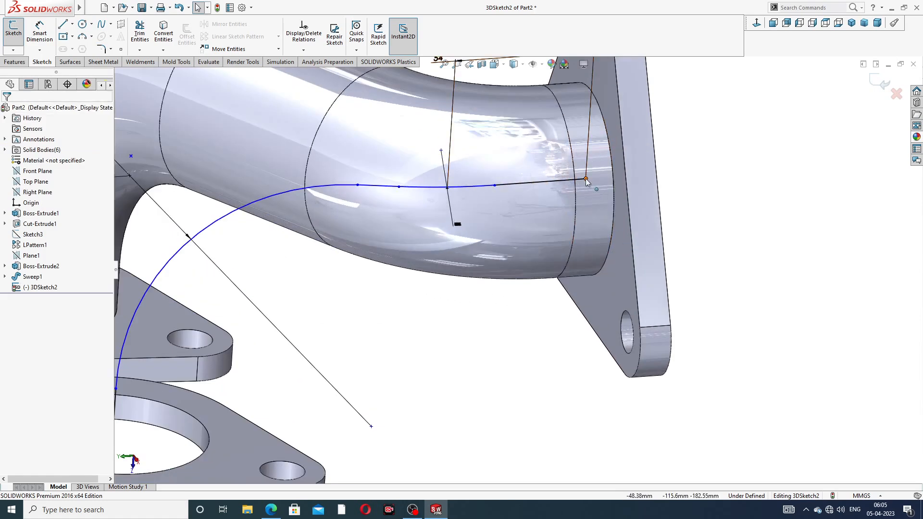
mouse_move(586, 180)
mouse_down()
mouse_move(596, 179)
mouse_move(587, 180)
mouse_up()
click(697, 197)
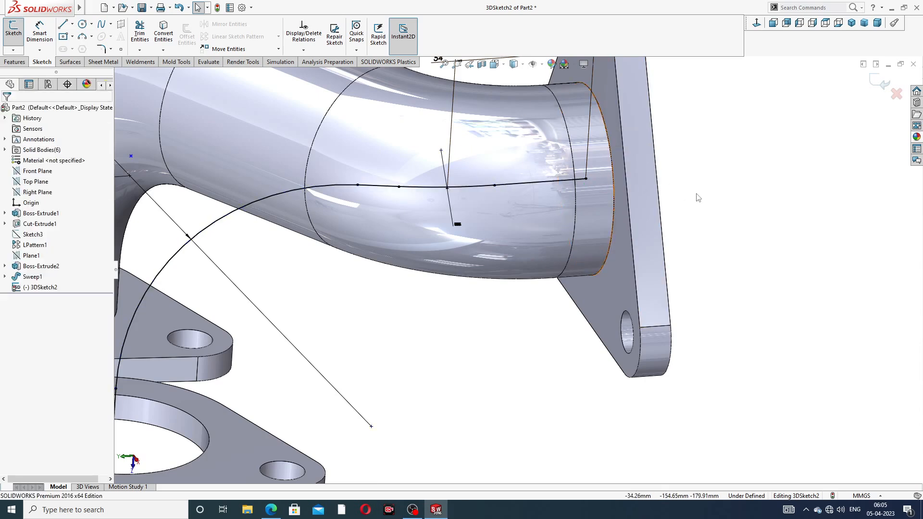
scroll(695, 197, up, 4)
middle_drag(472, 247, 504, 250)
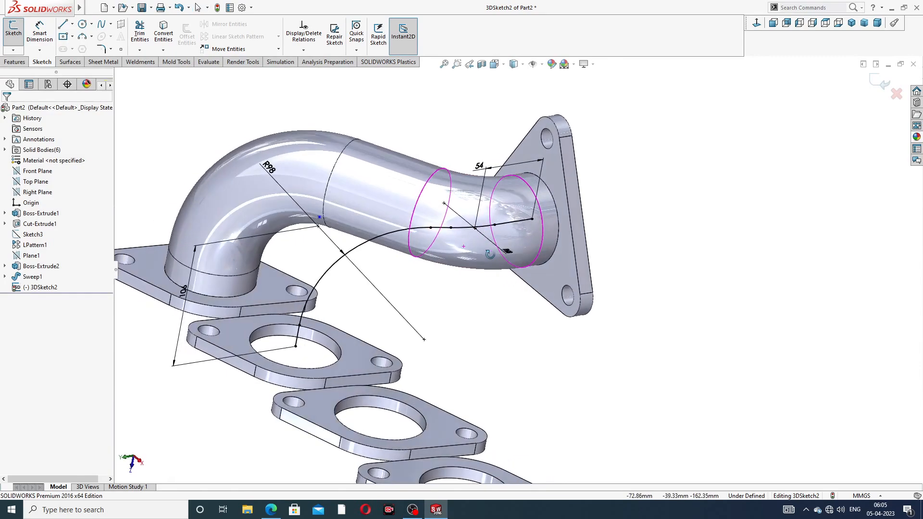
scroll(651, 191, up, 2)
middle_drag(651, 191, 640, 226)
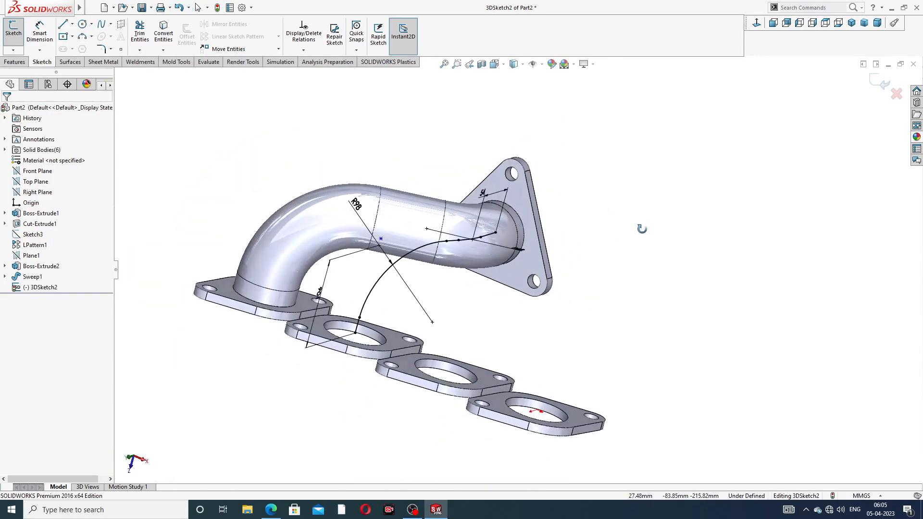
scroll(528, 230, down, 4)
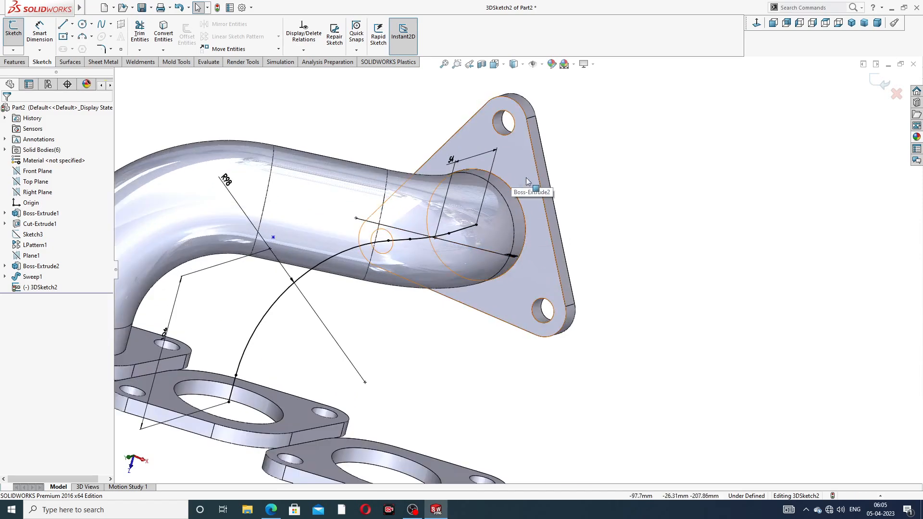
click(880, 83)
Sketch on the triangular flange's pipe-side face, converting the circular pipe edge into a profile circle, and exit the sketch
scroll(505, 199, down, 2)
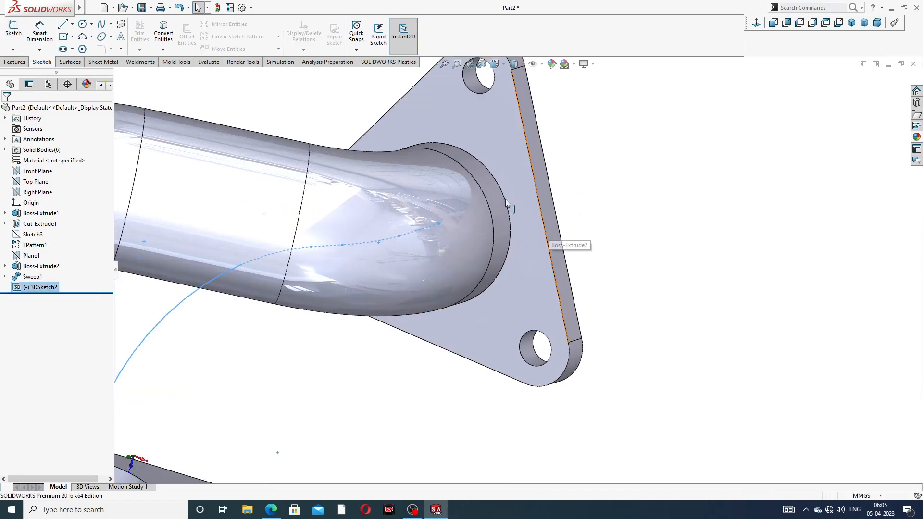
click(517, 195)
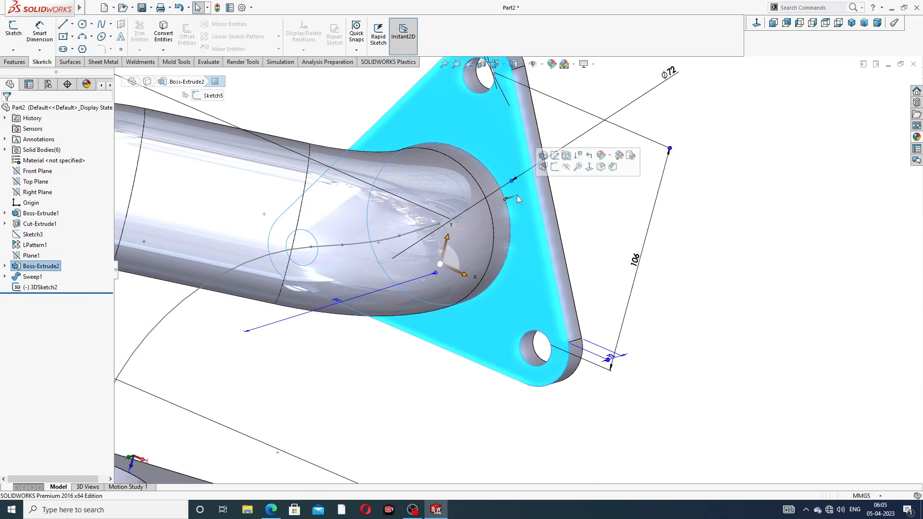
click(554, 167)
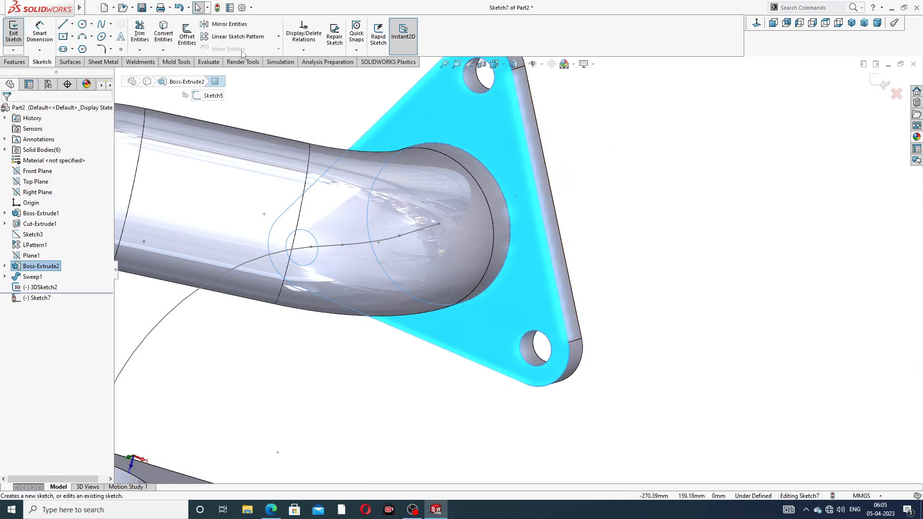
click(430, 158)
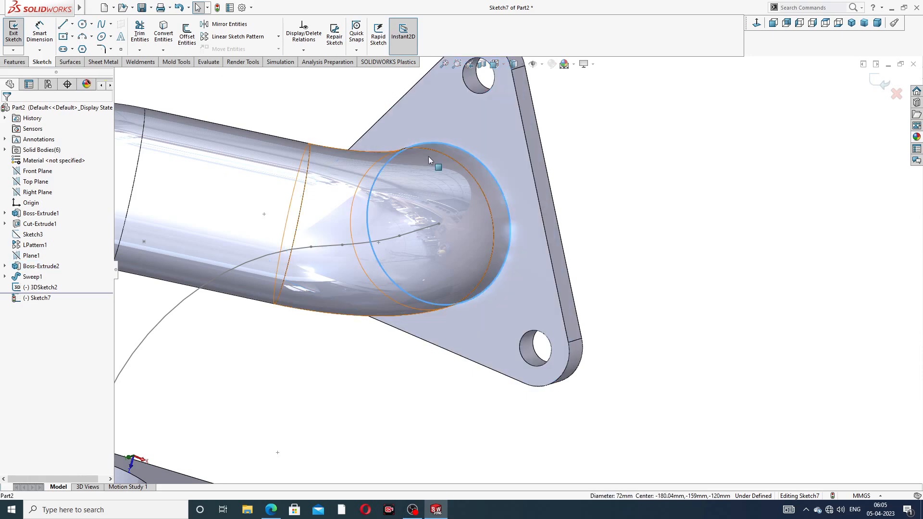
click(164, 33)
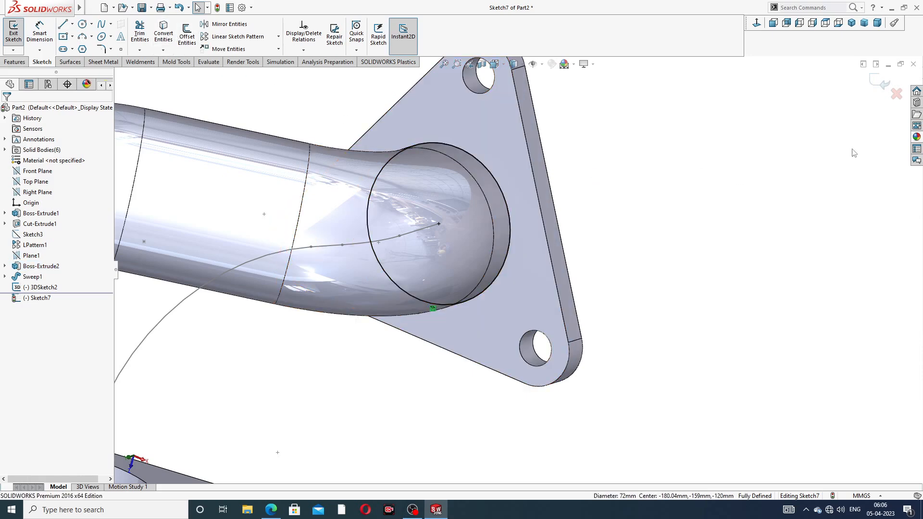
click(876, 82)
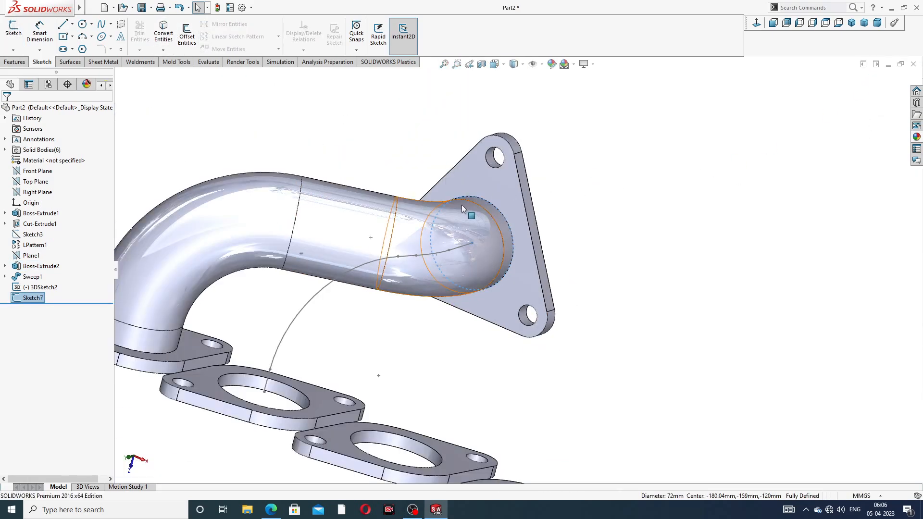
Sweep the circular profile along the filleted 3D path to form the pipe down to the second flange
click(15, 62)
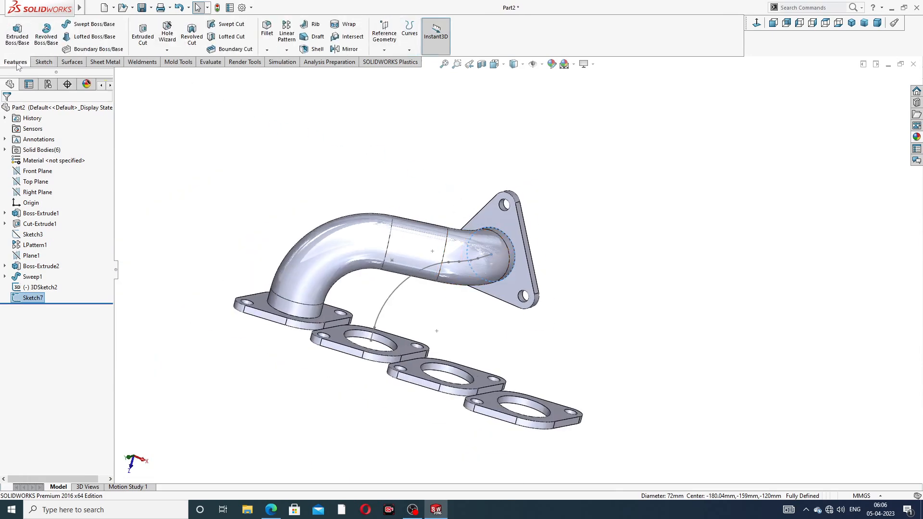
click(92, 24)
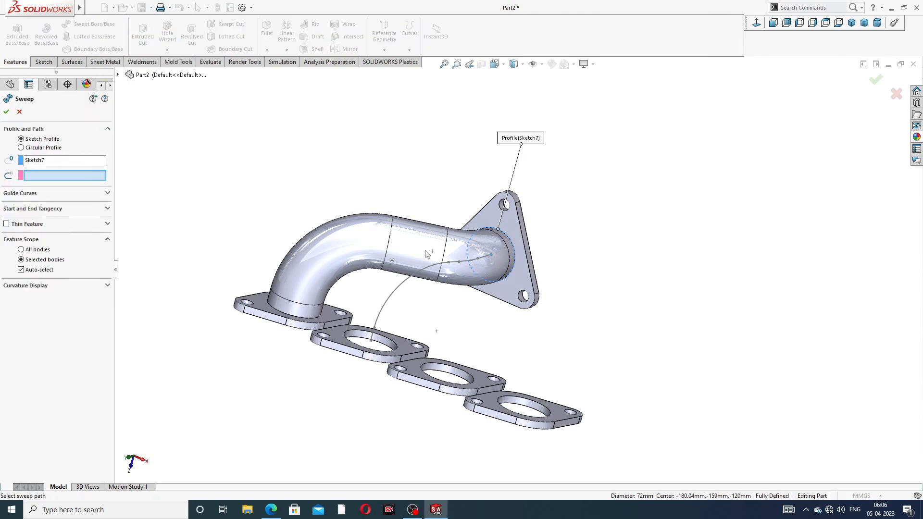
middle_drag(488, 287, 444, 297)
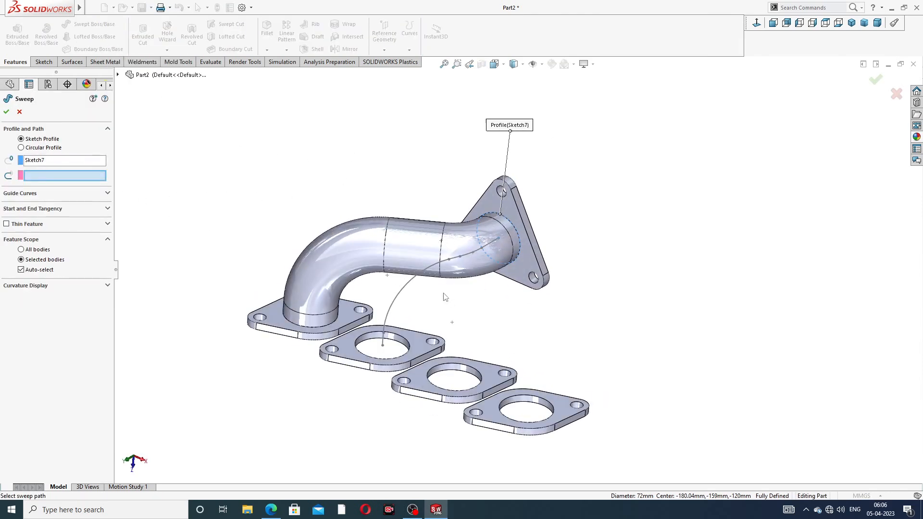
click(414, 276)
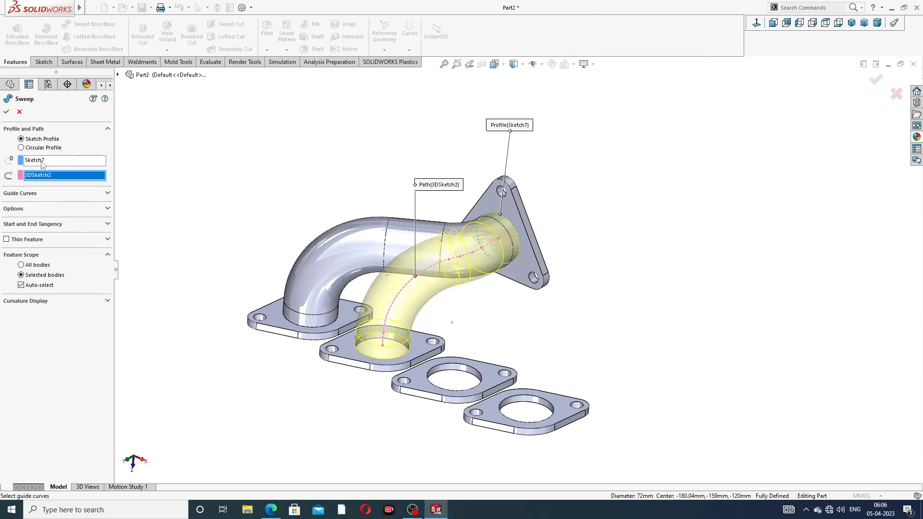
click(6, 112)
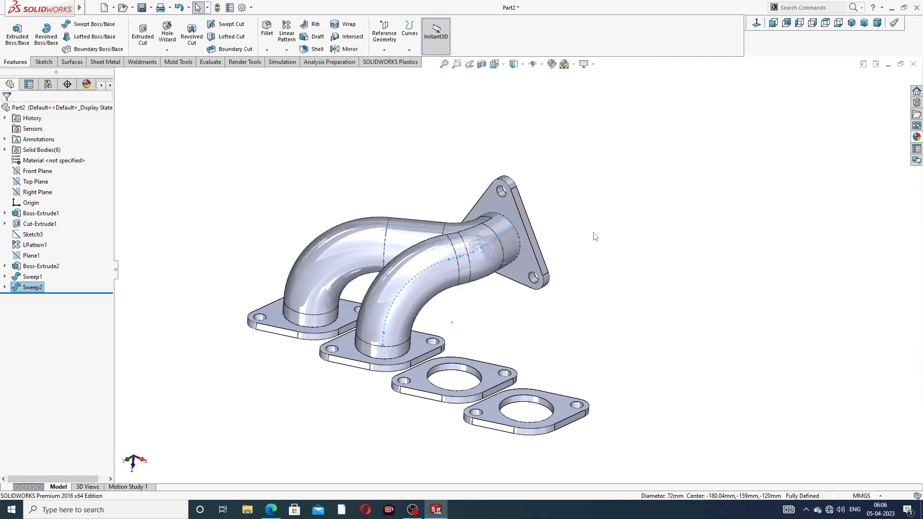
middle_drag(595, 237, 613, 247)
click(613, 246)
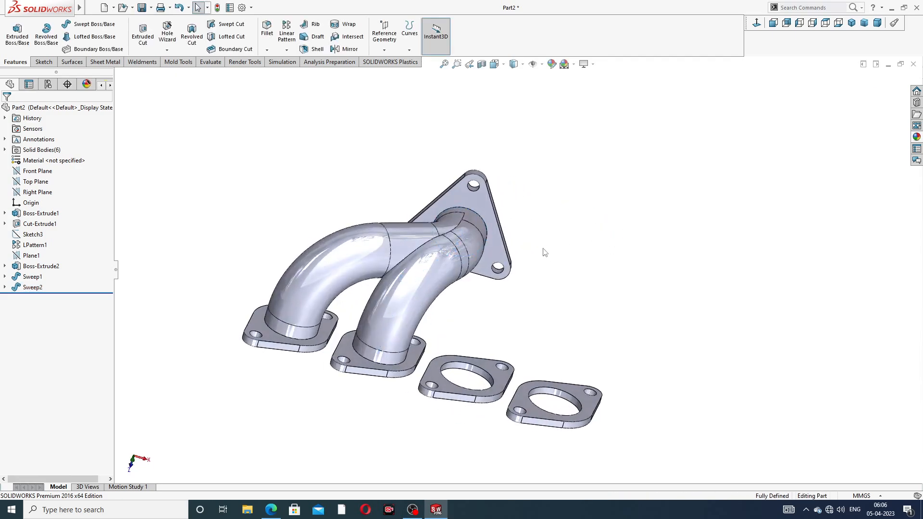
Start a new 3D sketch and draw a line about 179 mm long downward in the YZ plane from the triangular flange's circular opening centre
mouse_move(544, 252)
middle_down()
mouse_move(434, 202)
mouse_move(375, 207)
middle_up()
click(43, 62)
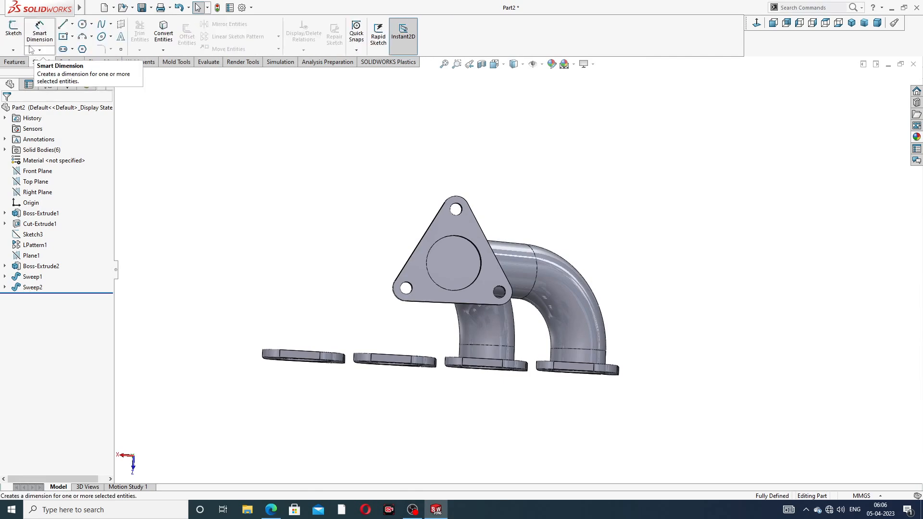
click(13, 49)
click(21, 74)
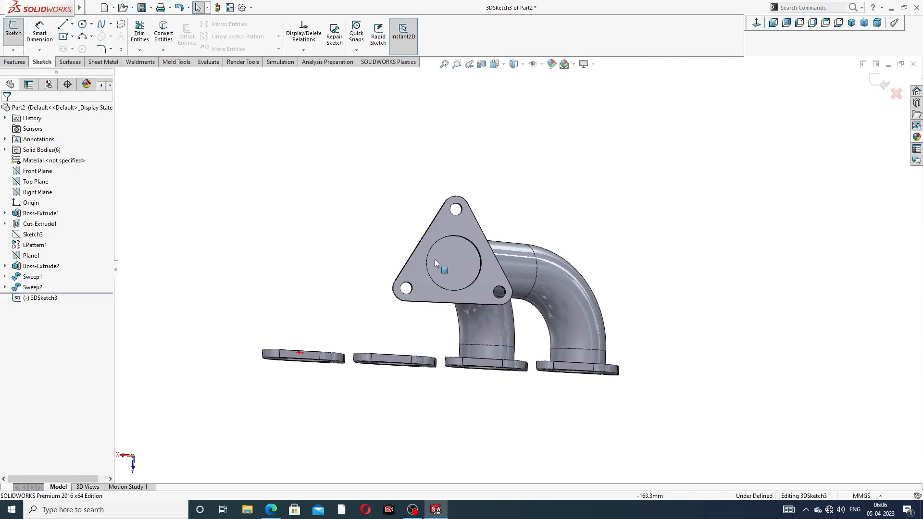
middle_drag(452, 289, 419, 301)
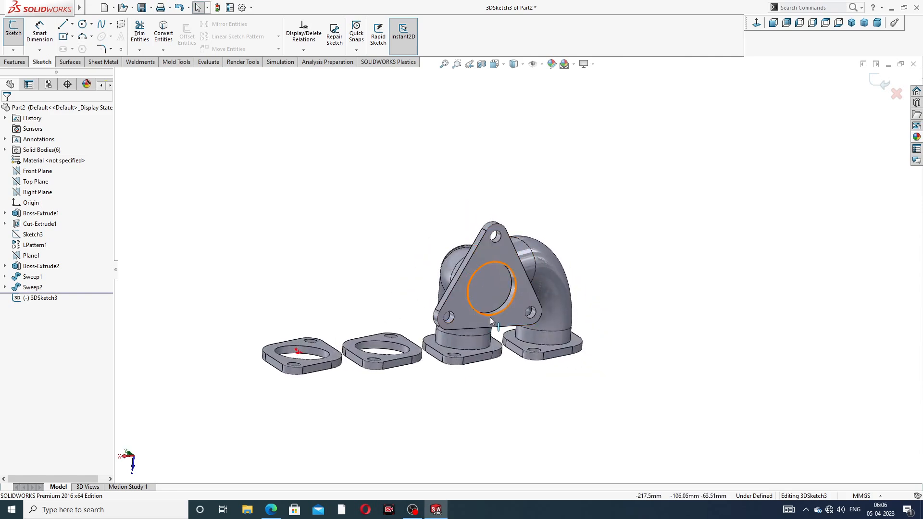
middle_drag(489, 318, 485, 317)
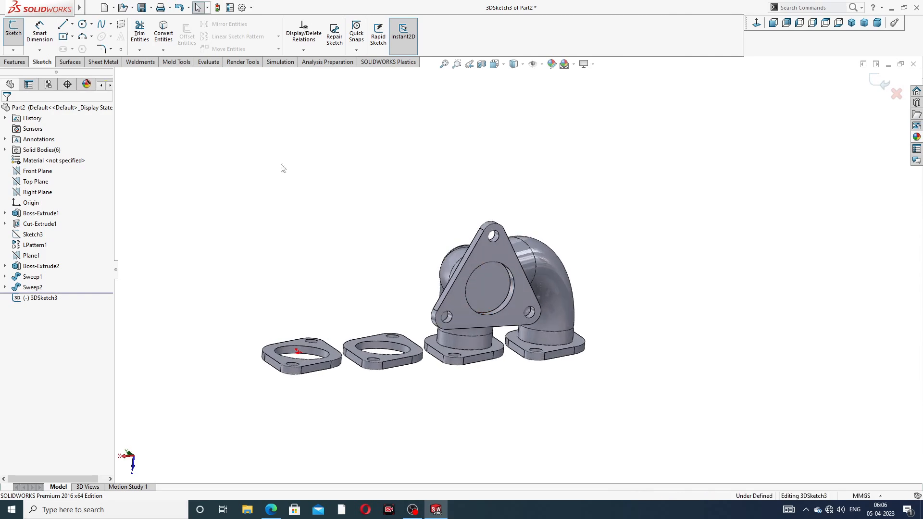
click(63, 25)
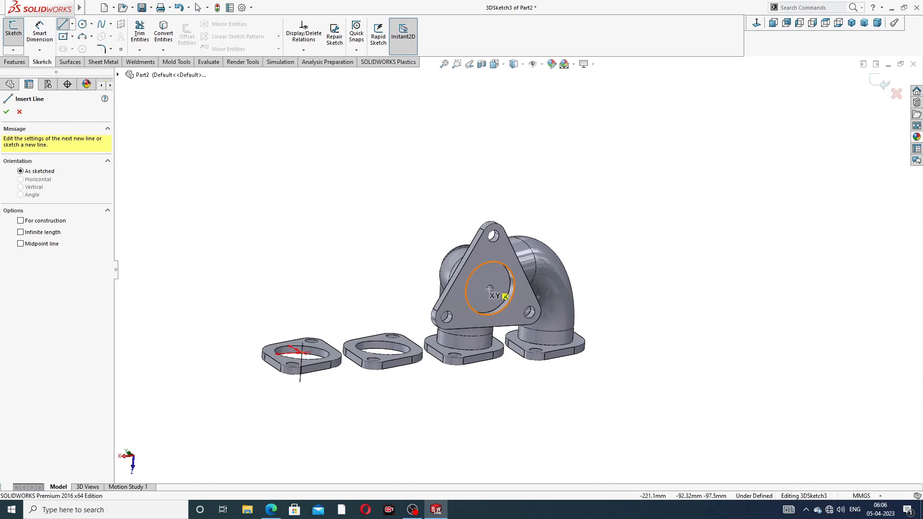
middle_drag(490, 288, 502, 319)
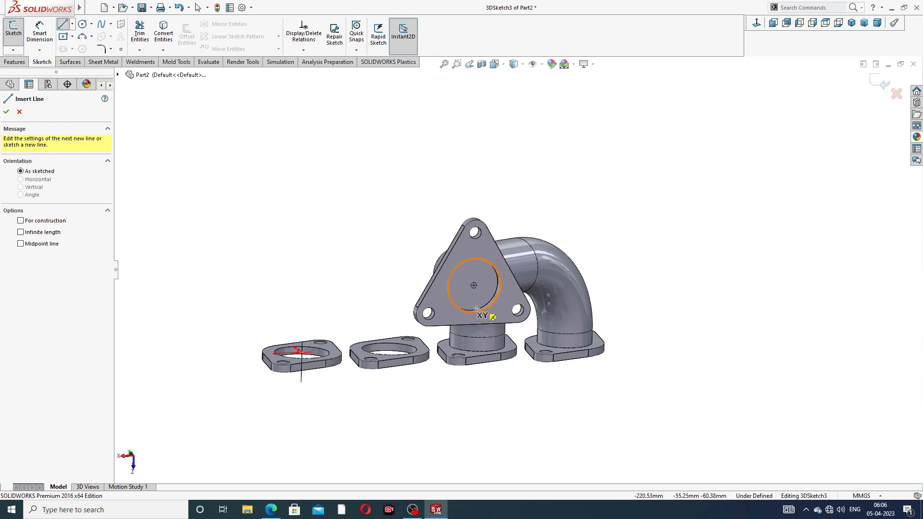
click(473, 286)
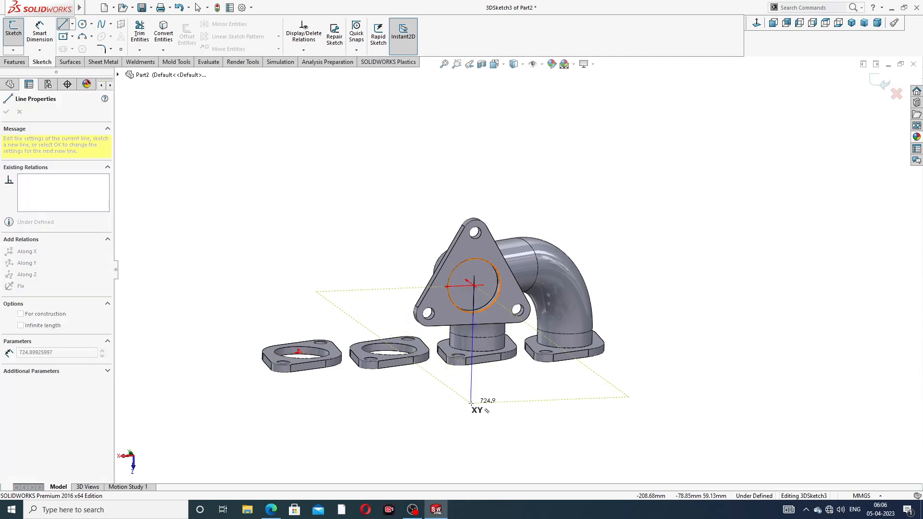
mouse_move(473, 412)
middle_down()
mouse_move(457, 413)
mouse_move(480, 415)
middle_up()
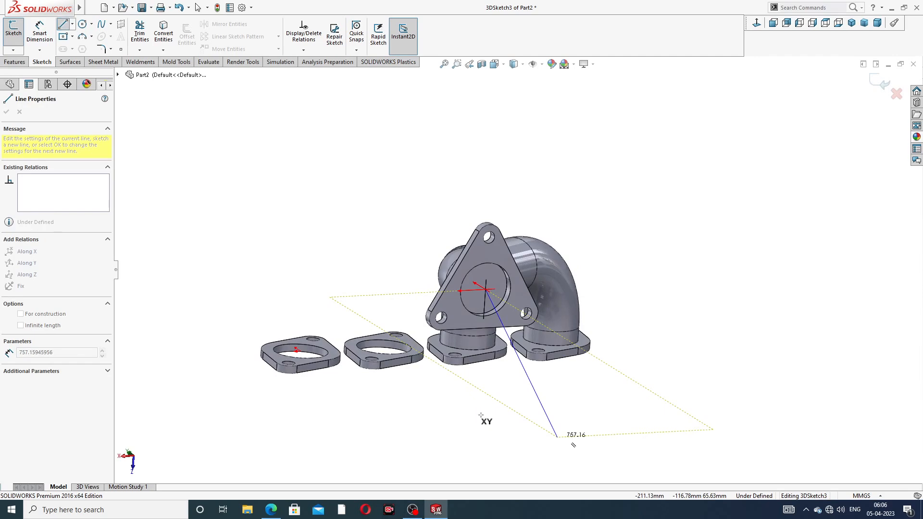
key(Tab)
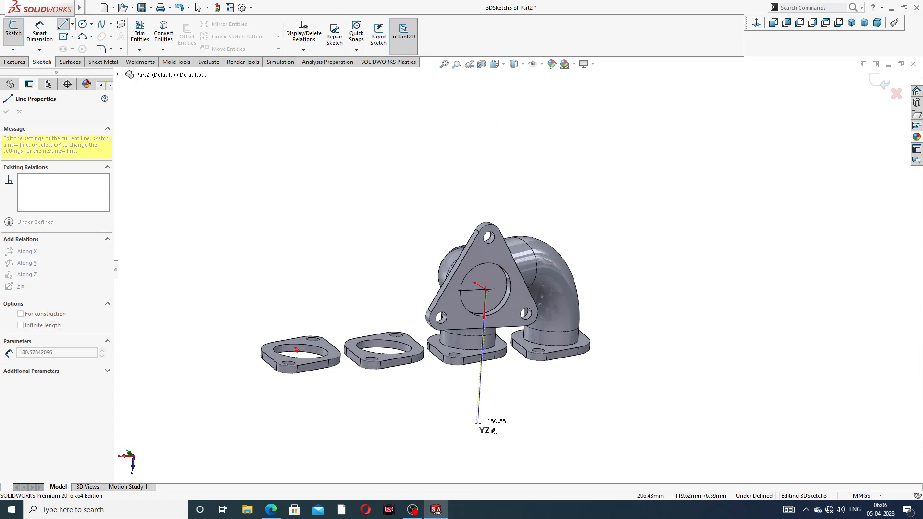
click(478, 421)
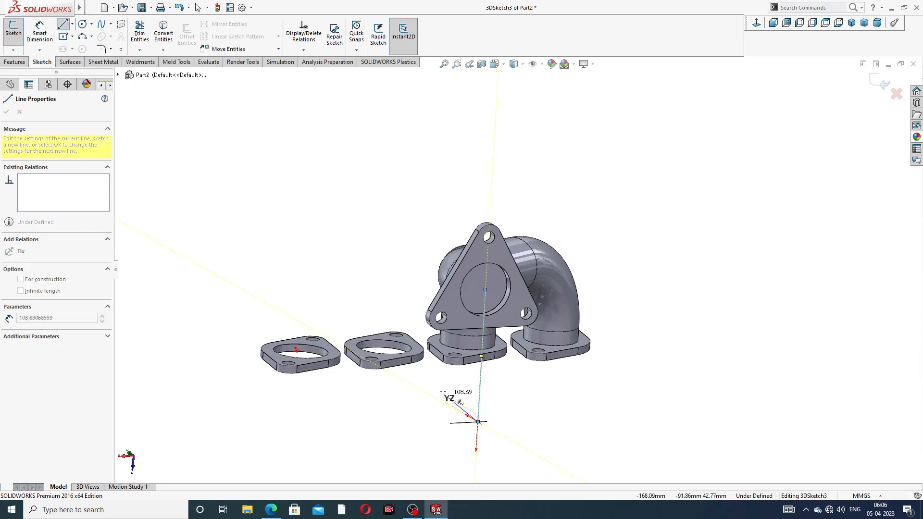
Add a second line from the lower end back toward the four pipe flanges, and convert both lines to construction geometry
click(420, 386)
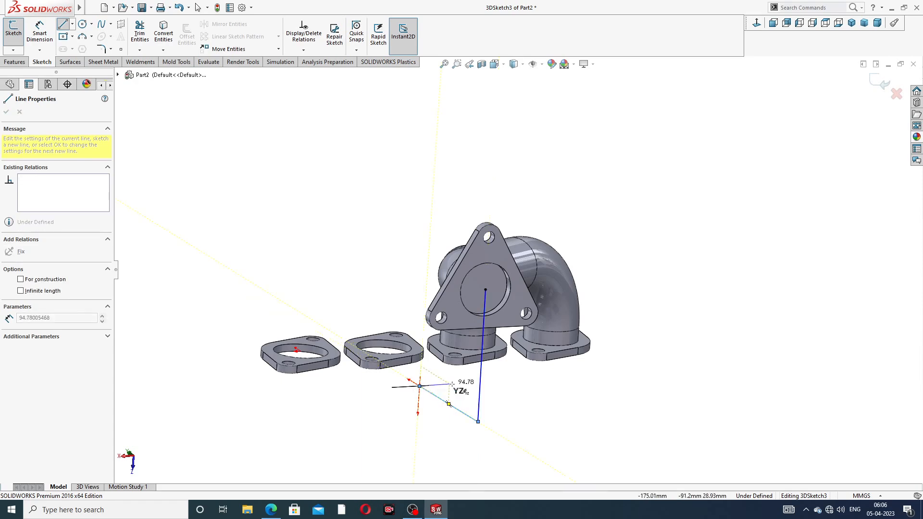
right_click(458, 382)
click(474, 393)
mouse_move(473, 395)
middle_down()
mouse_move(519, 381)
mouse_move(535, 404)
mouse_move(519, 391)
middle_up()
click(518, 378)
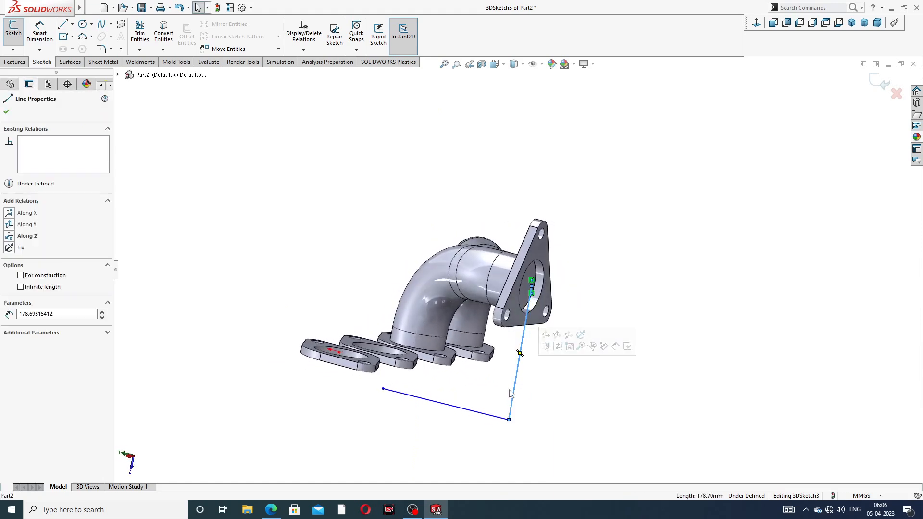
ctrl+click(483, 416)
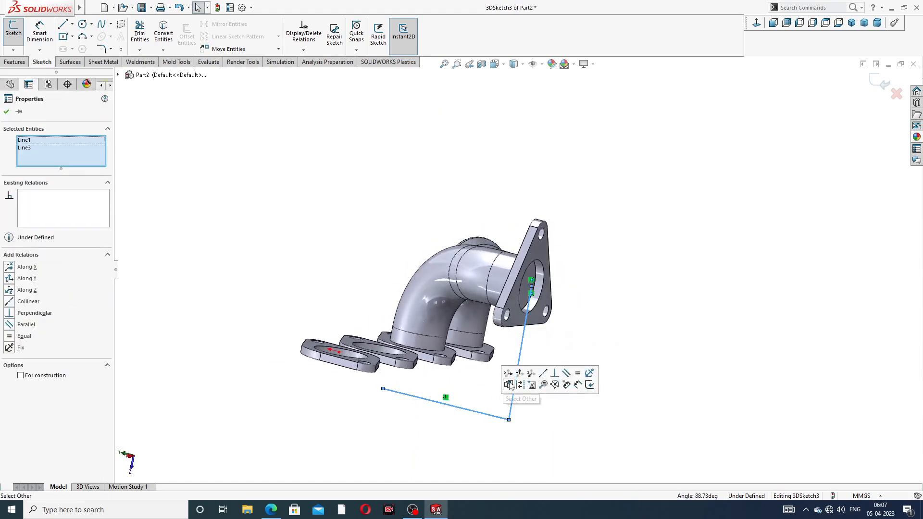
click(522, 387)
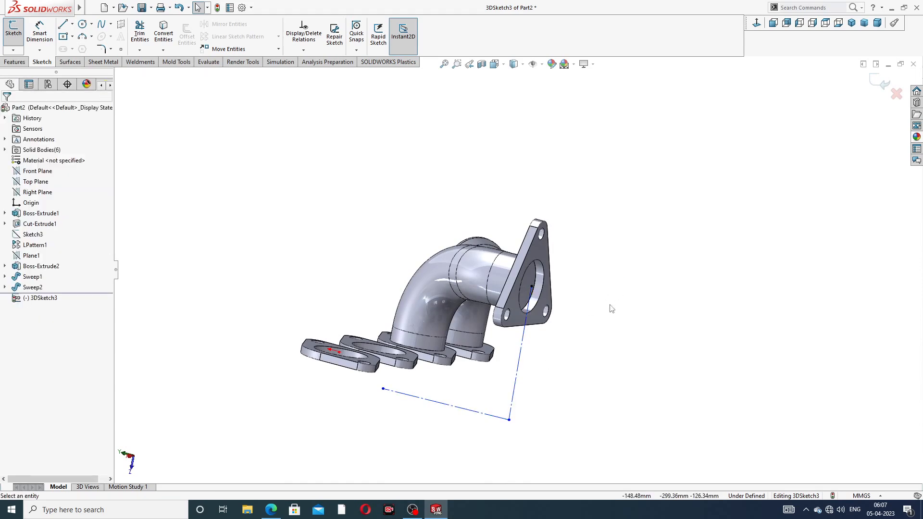
Shorten the lower construction line by moving its free end to about Y -85 mm, and exit the 3D sketch
middle_drag(605, 309, 549, 354)
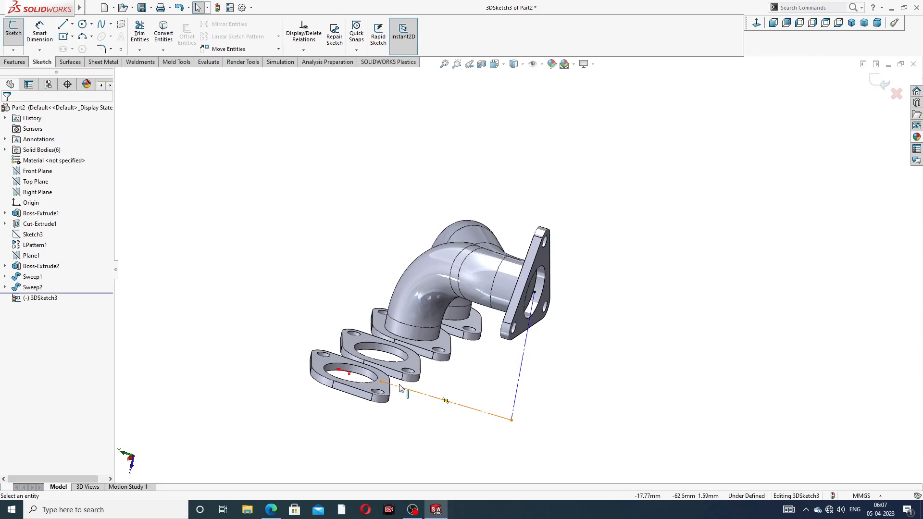
middle_drag(411, 395, 402, 390)
drag(387, 383, 453, 398)
middle_drag(627, 274, 582, 264)
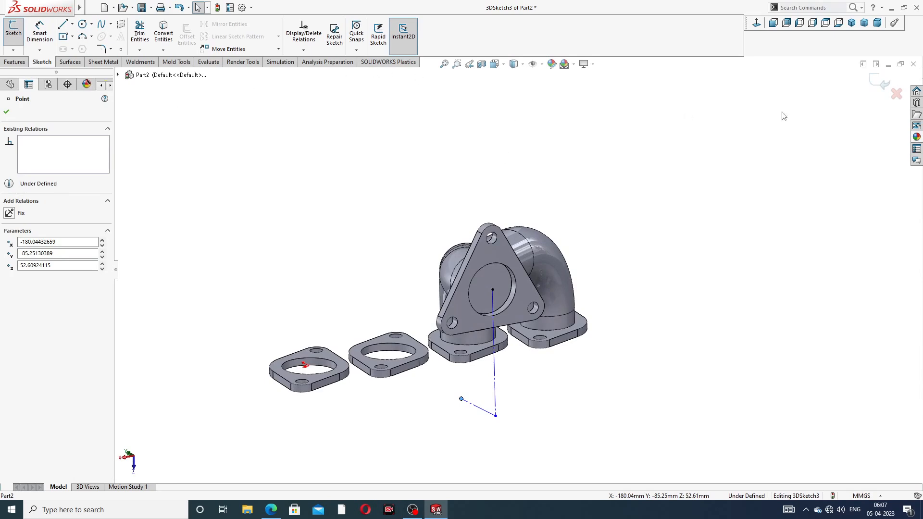
click(874, 82)
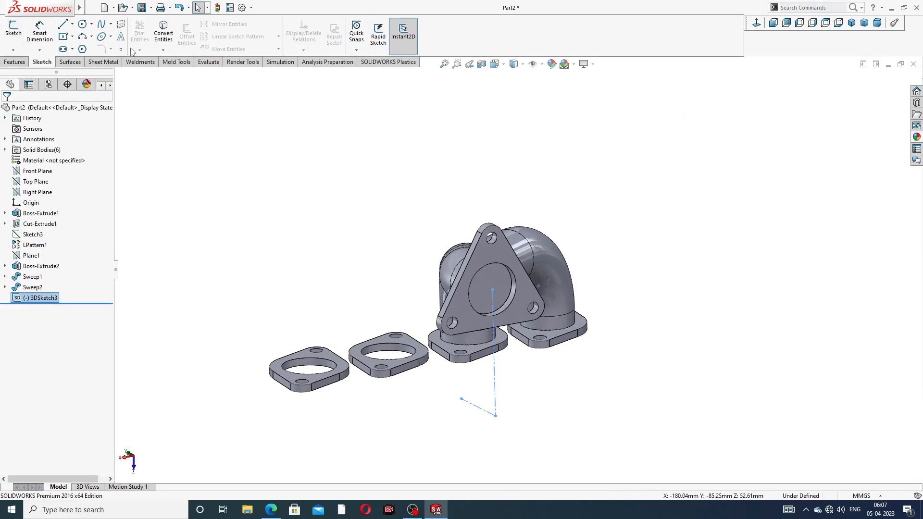
Create a reference plane coincident with the two construction lines of the last 3D sketch
click(14, 62)
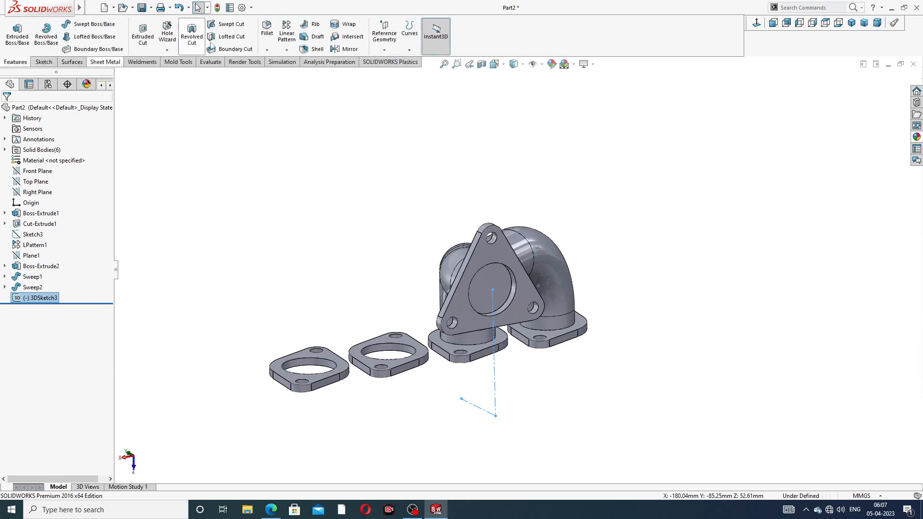
click(383, 50)
click(391, 61)
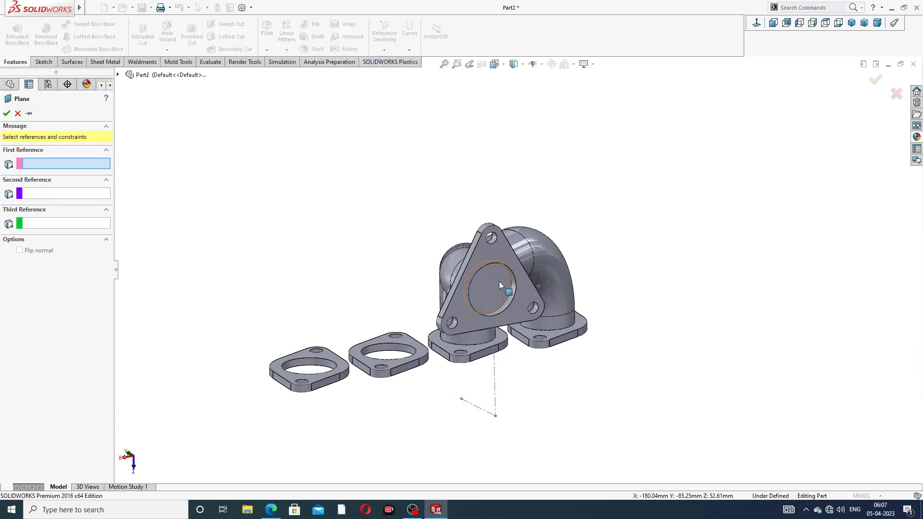
middle_drag(503, 349, 517, 356)
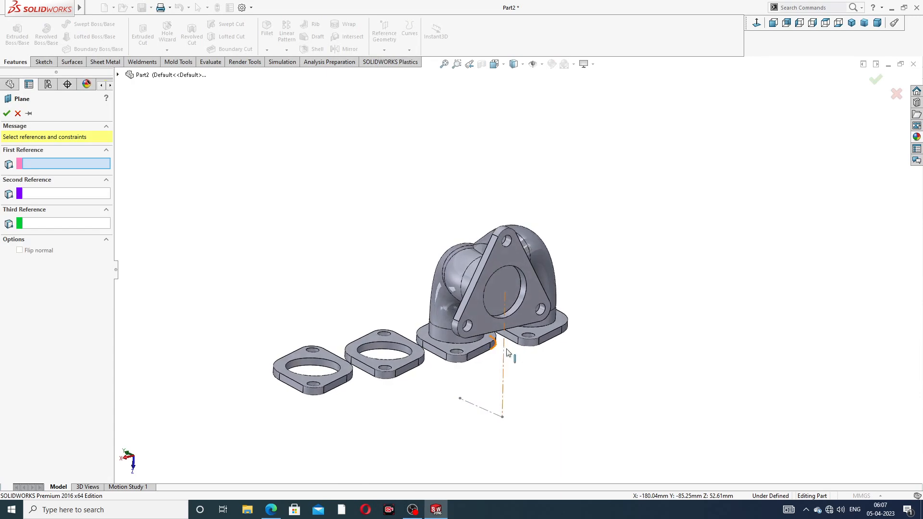
click(504, 350)
click(481, 410)
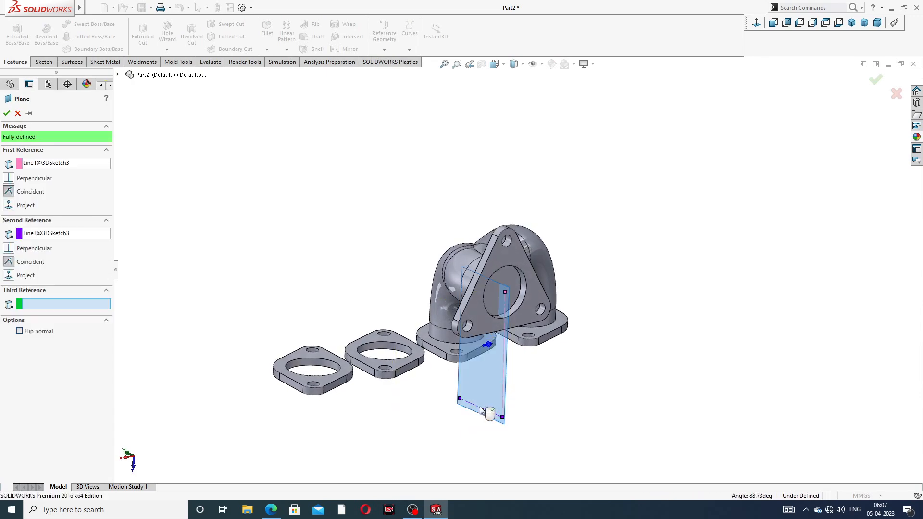
middle_drag(516, 379, 554, 385)
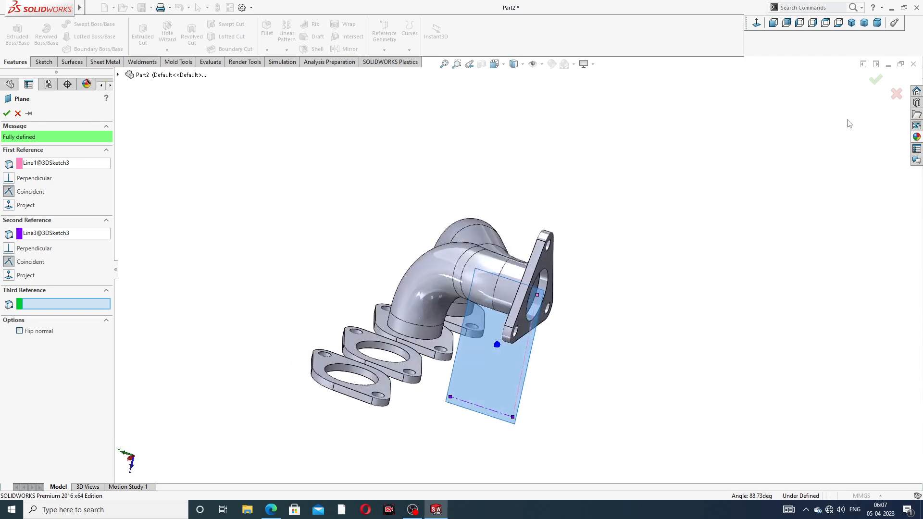
click(874, 80)
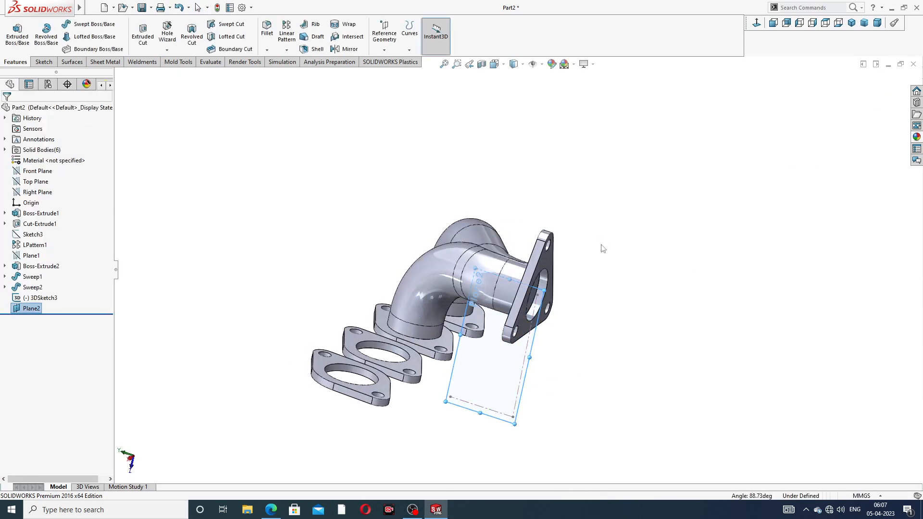
Mirror both swept pipe features about the new reference plane to form the pipes at the other two flanges
middle_drag(603, 248, 522, 156)
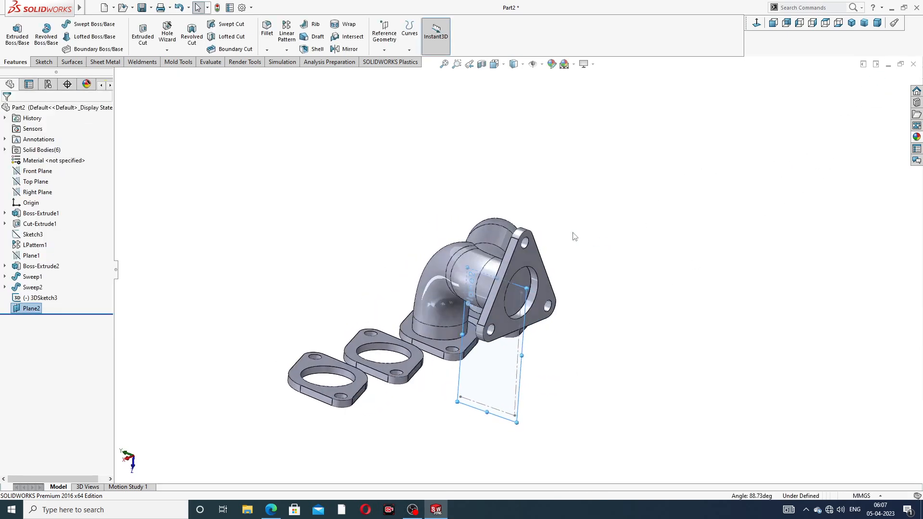
click(345, 49)
middle_drag(398, 197, 414, 218)
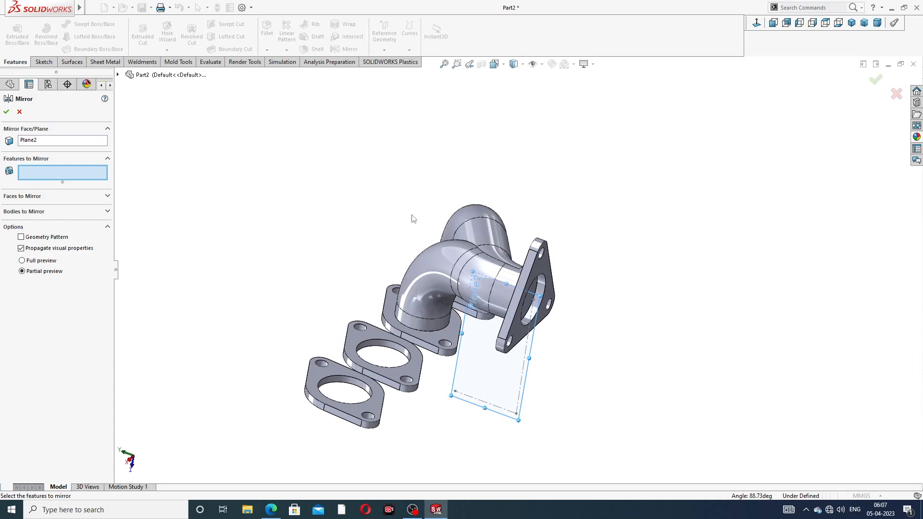
click(118, 74)
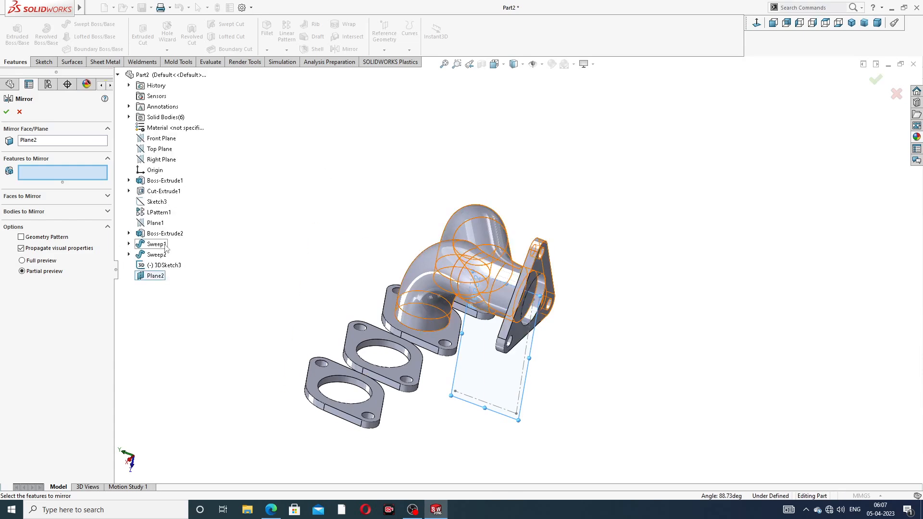
click(161, 245)
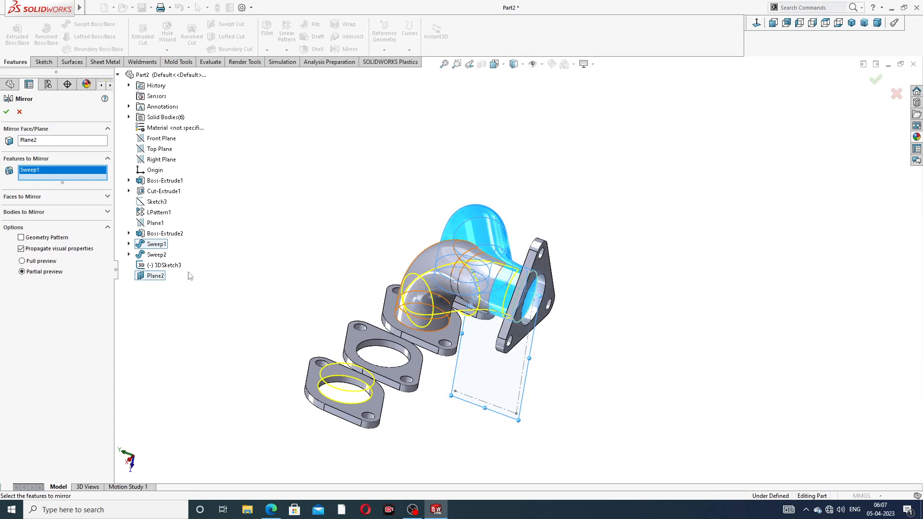
click(158, 255)
mouse_move(243, 284)
middle_down()
mouse_move(294, 296)
mouse_move(258, 290)
middle_up()
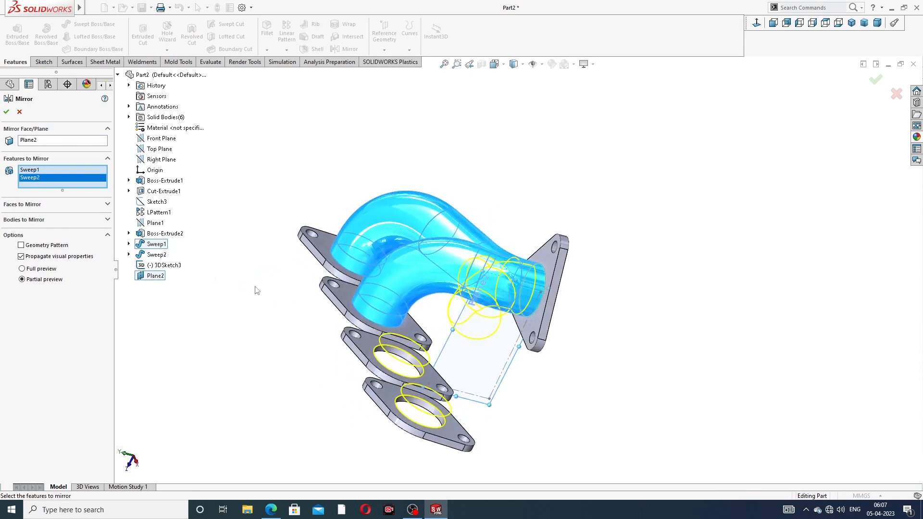
click(7, 112)
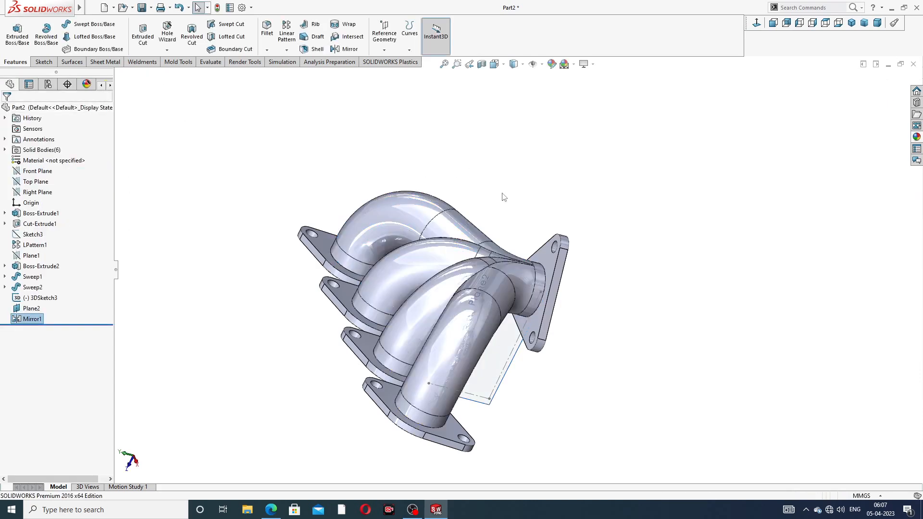
Hide the construction-line 3D sketch and the mirror plane
middle_drag(503, 197, 365, 228)
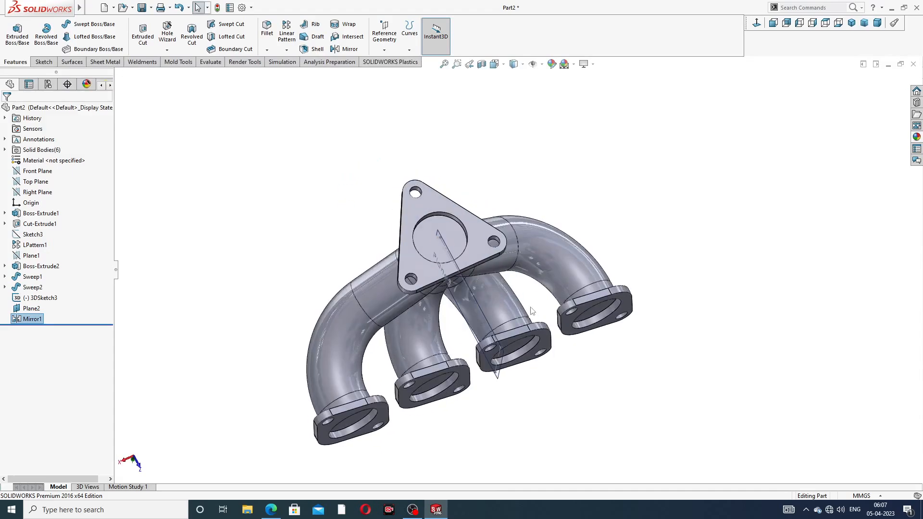
middle_drag(532, 311, 587, 326)
click(547, 333)
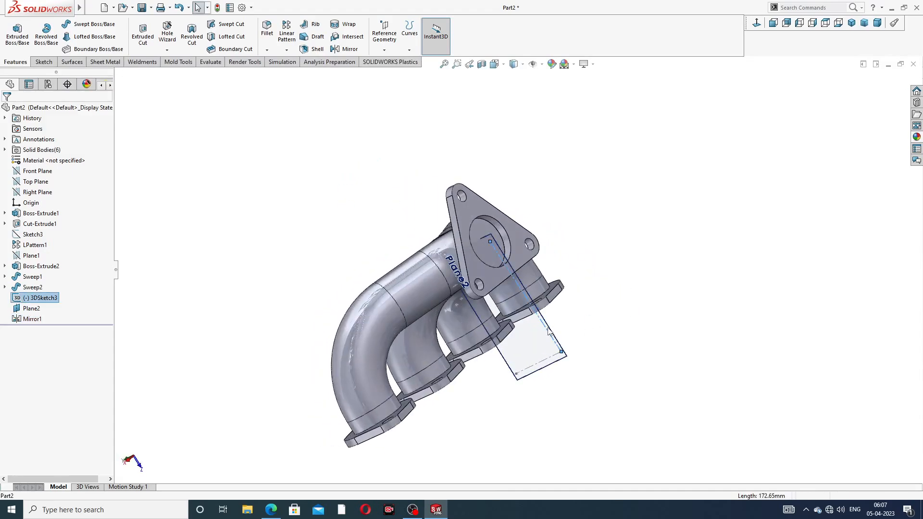
click(564, 349)
click(605, 310)
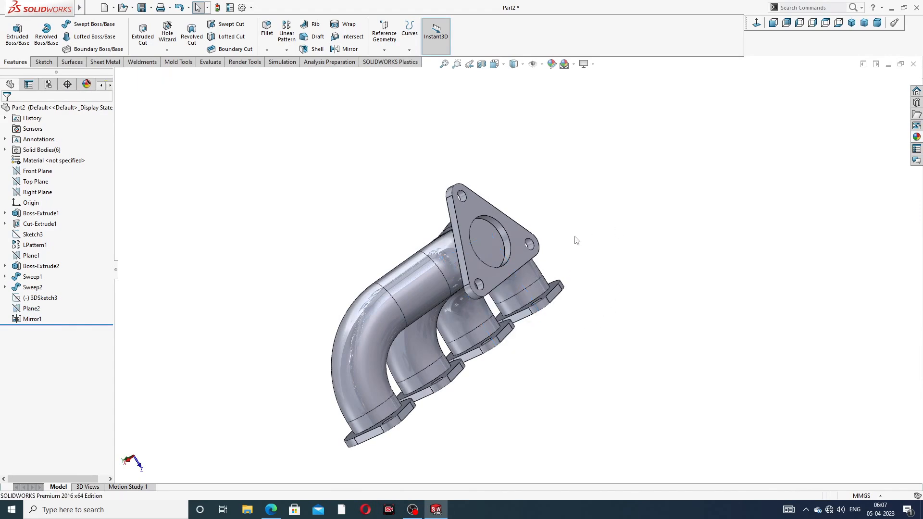
Shell the joined pipes to a 1 mm wall, removing the end faces at the triangular outlet and the four flanges
middle_drag(575, 239, 459, 121)
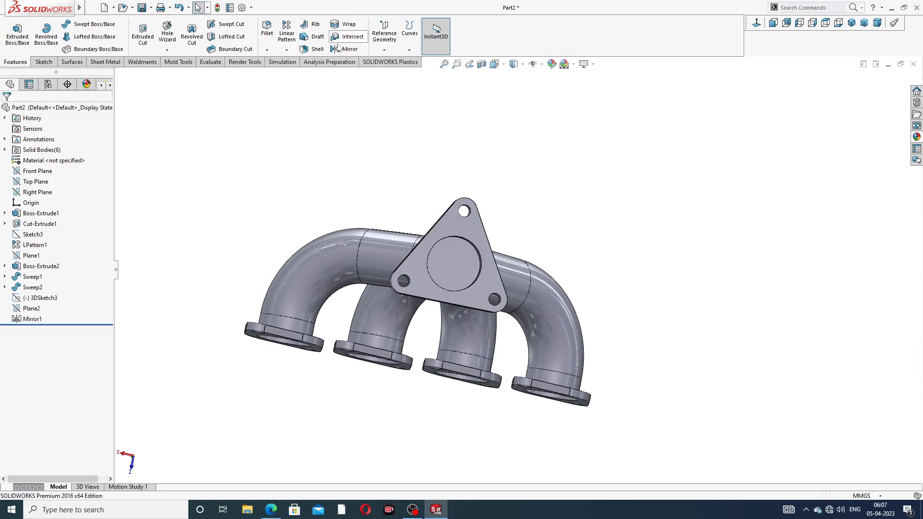
click(316, 49)
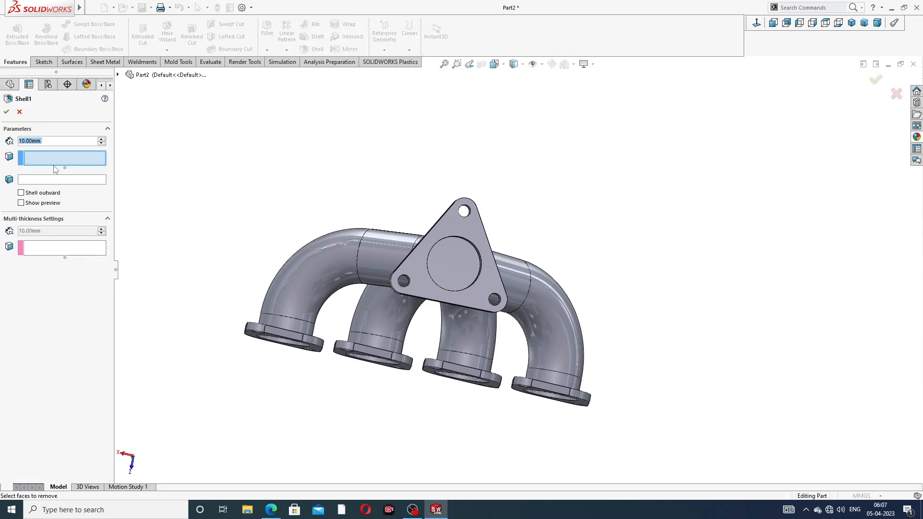
text(1)
key(Return)
click(455, 274)
middle_drag(455, 274, 336, 308)
click(303, 322)
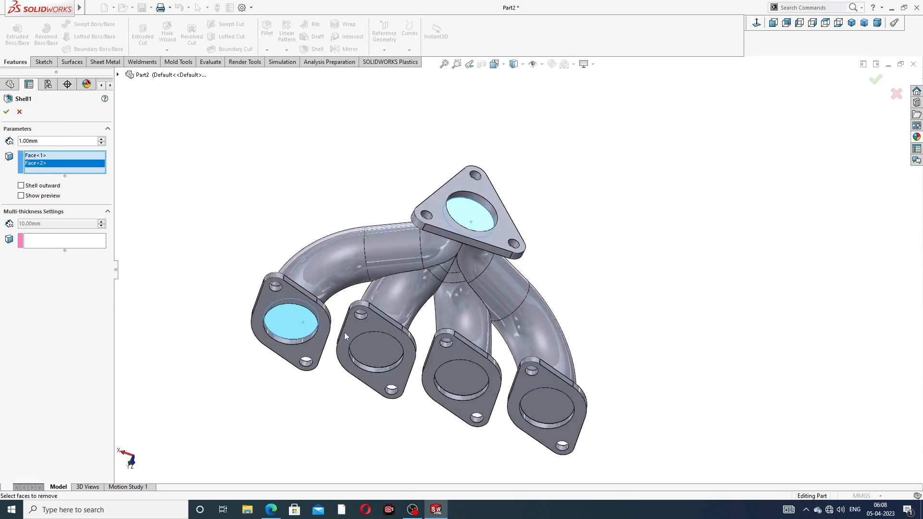
click(372, 348)
click(452, 377)
click(538, 394)
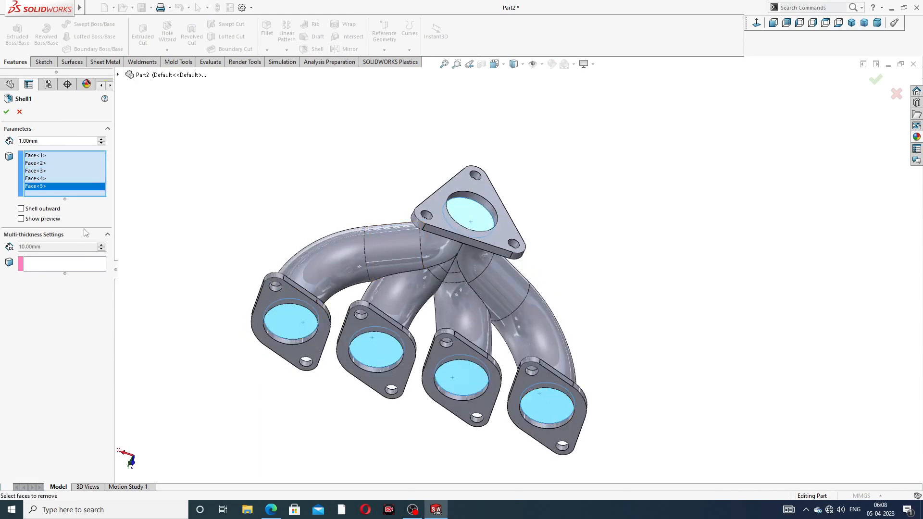
click(6, 113)
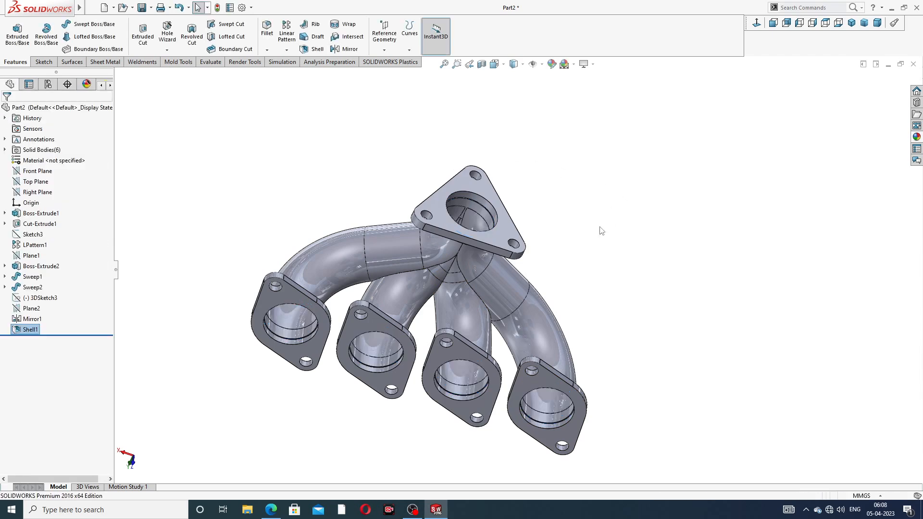
Try to combine the shelled pipes, the four pipe flanges and the triangular flange into one body with the Add operation
middle_drag(599, 232, 504, 197)
mouse_move(51, 4)
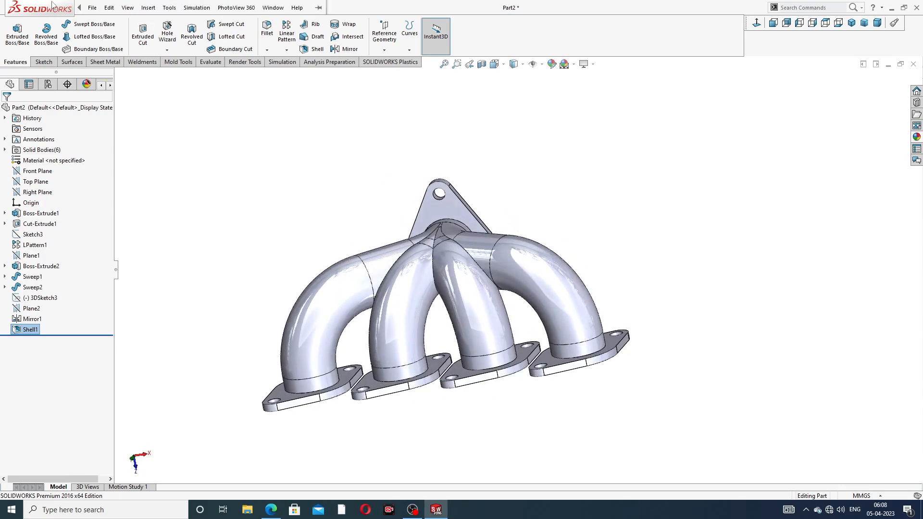
click(89, 8)
mouse_move(147, 9)
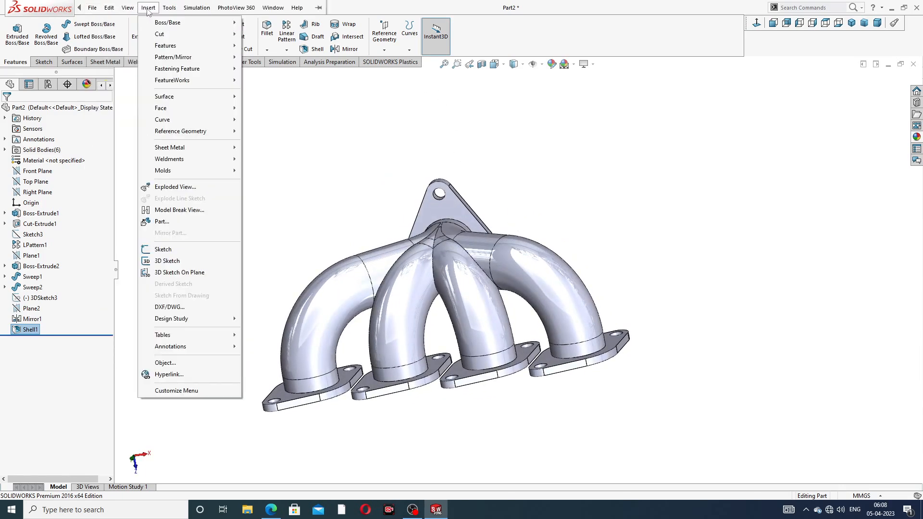
mouse_move(192, 46)
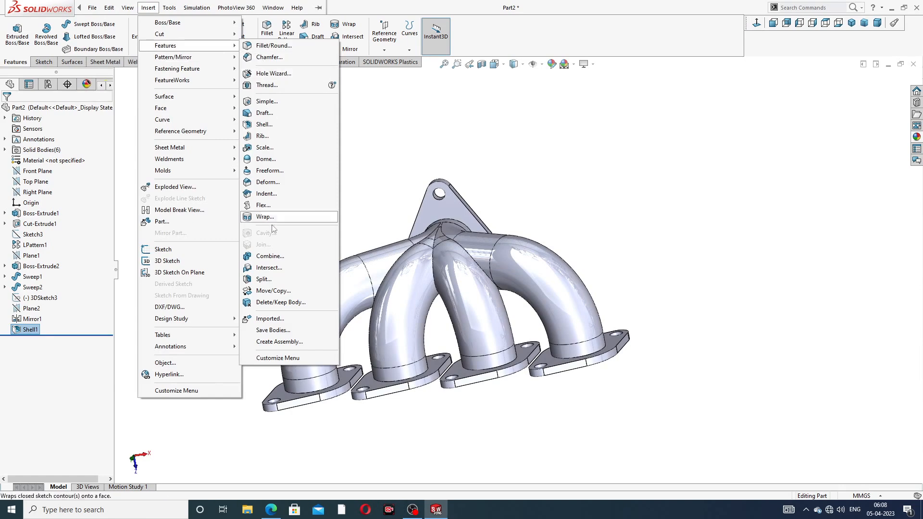
click(270, 256)
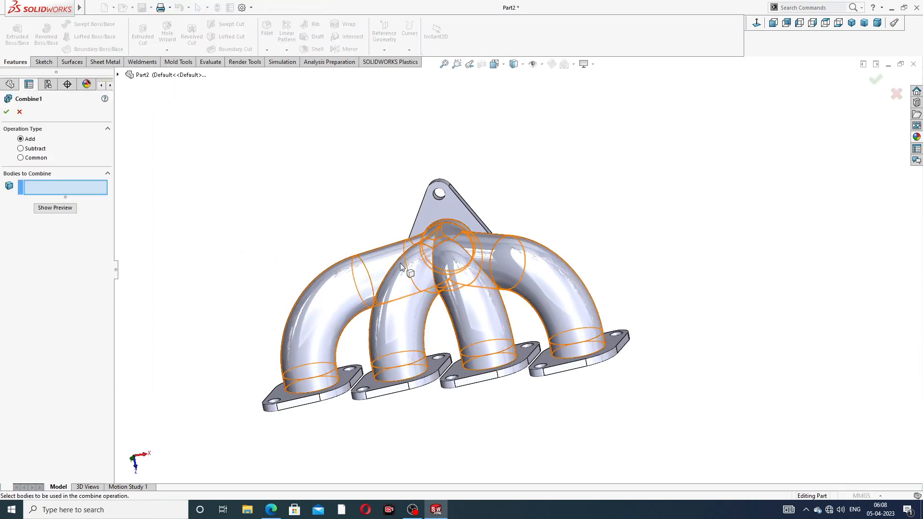
middle_drag(400, 264, 439, 266)
click(437, 260)
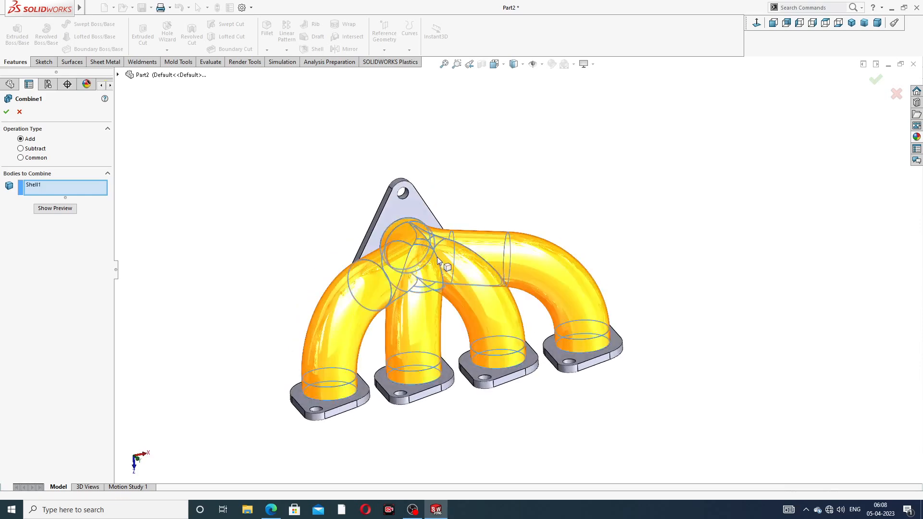
middle_drag(463, 387, 451, 450)
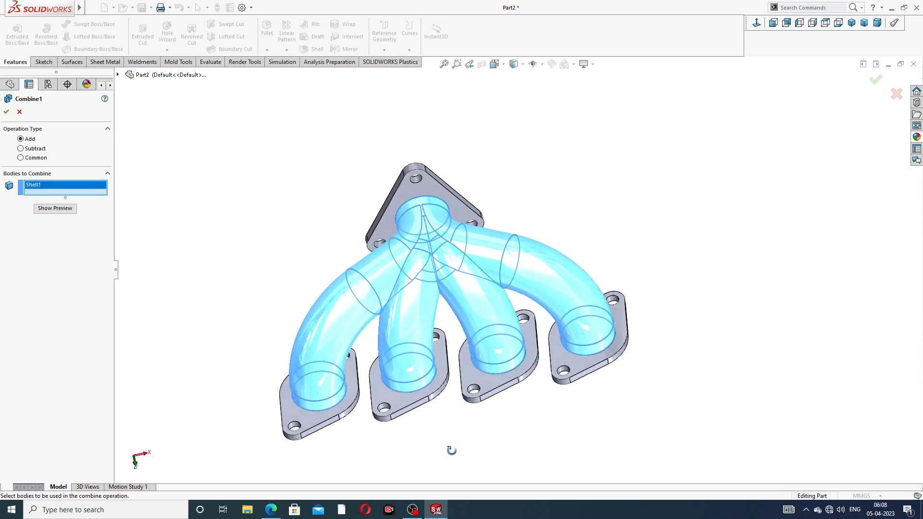
click(310, 420)
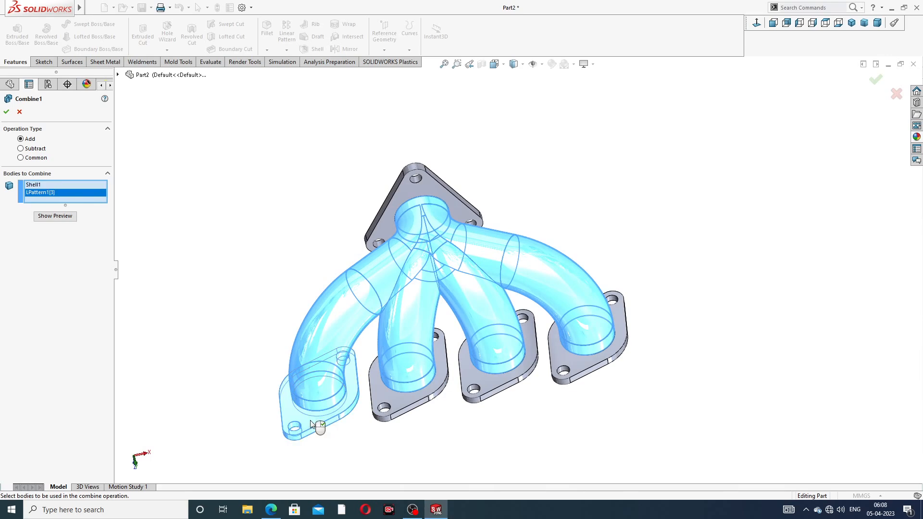
click(393, 410)
click(488, 387)
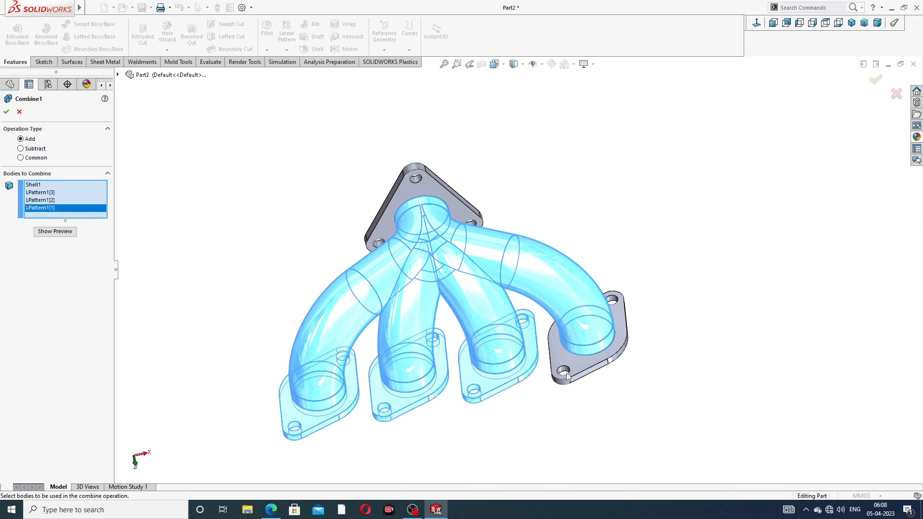
click(575, 370)
click(436, 186)
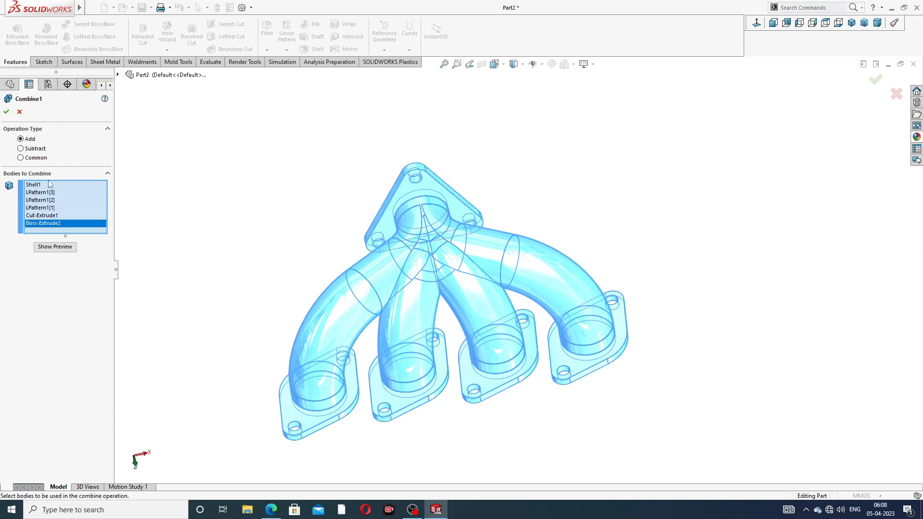
click(6, 113)
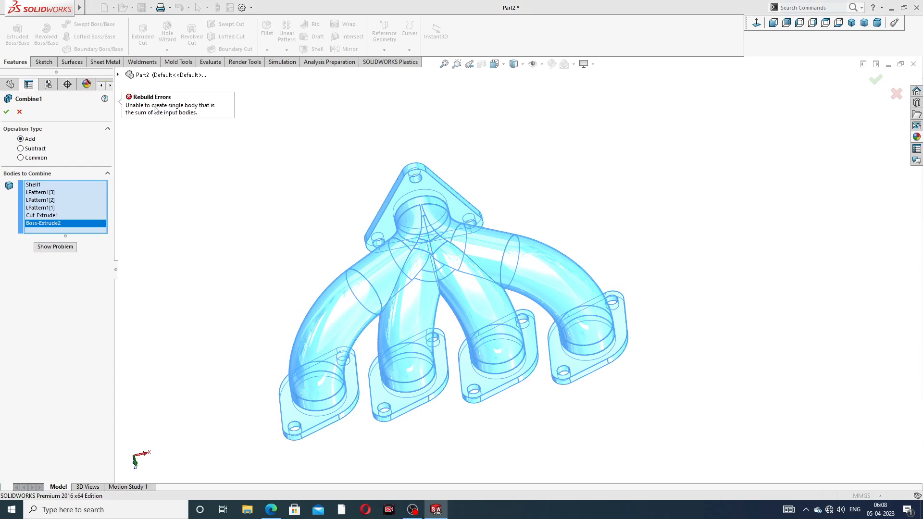
click(19, 112)
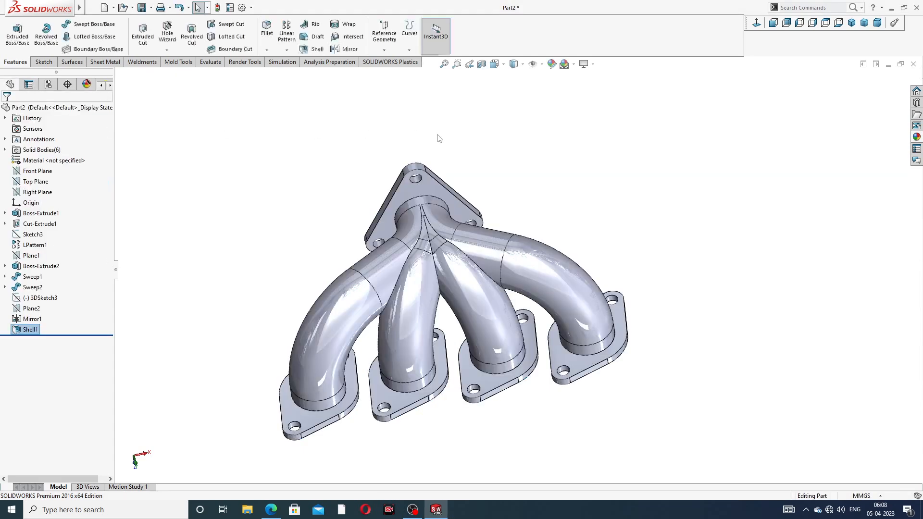
Apply the polished nickel appearance from the metal library to the whole manifold
middle_drag(542, 184, 523, 161)
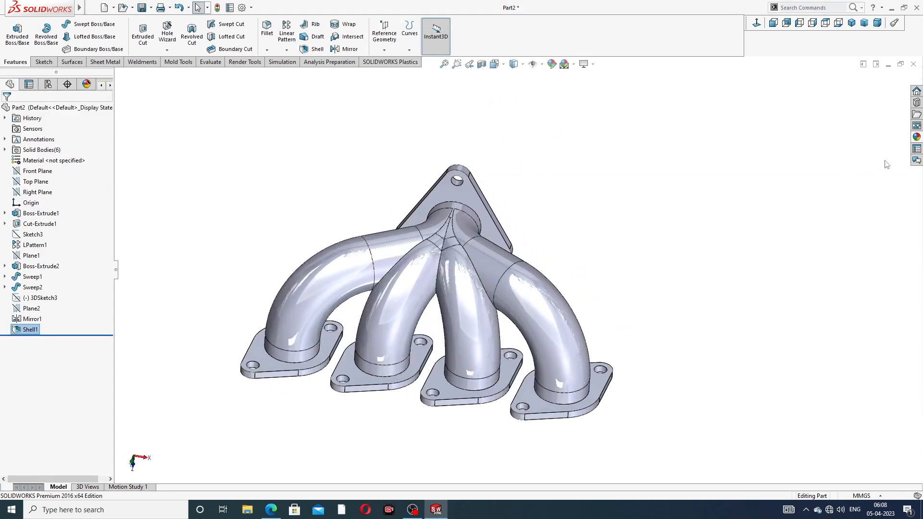
click(916, 137)
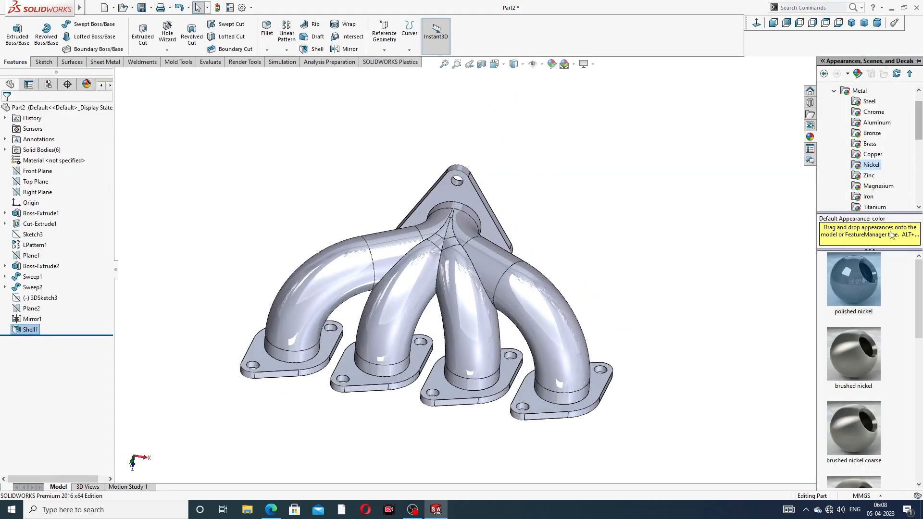
click(858, 272)
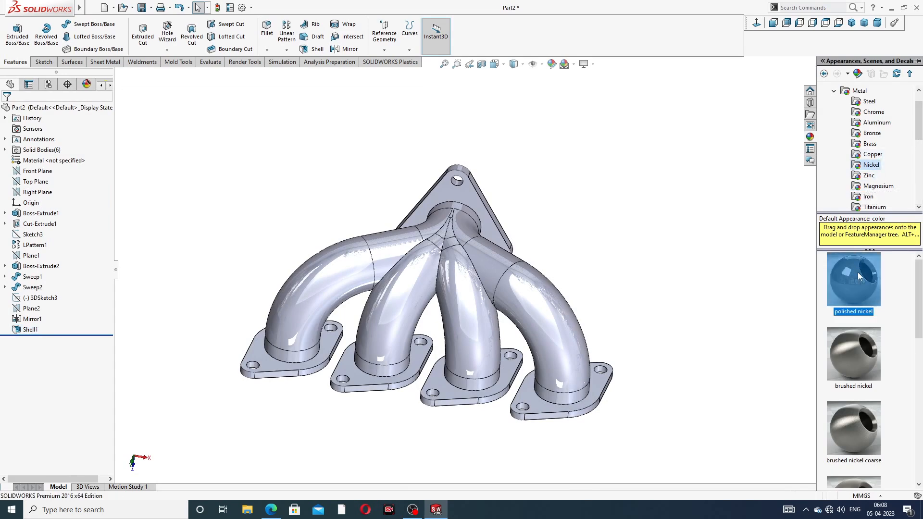
double_click(857, 272)
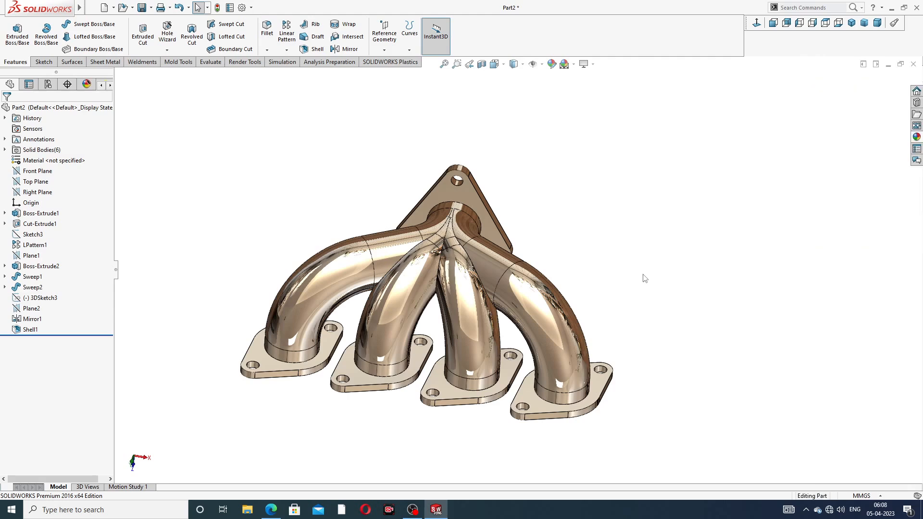
Check the fillet and chamfer note in the PDF drawing, and chamfer the triangular flange's bore edge 2 mm at 45°
middle_drag(527, 230, 533, 253)
scroll(436, 263, down, 2)
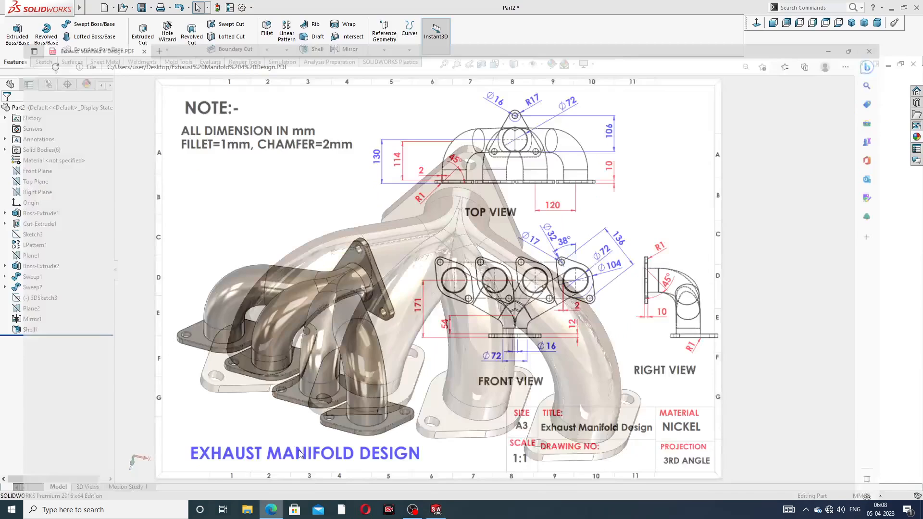
click(271, 509)
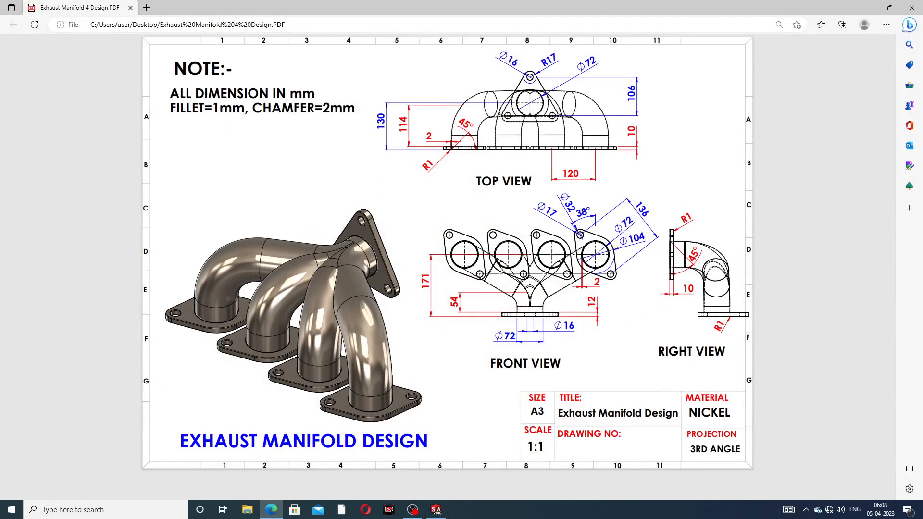
click(274, 510)
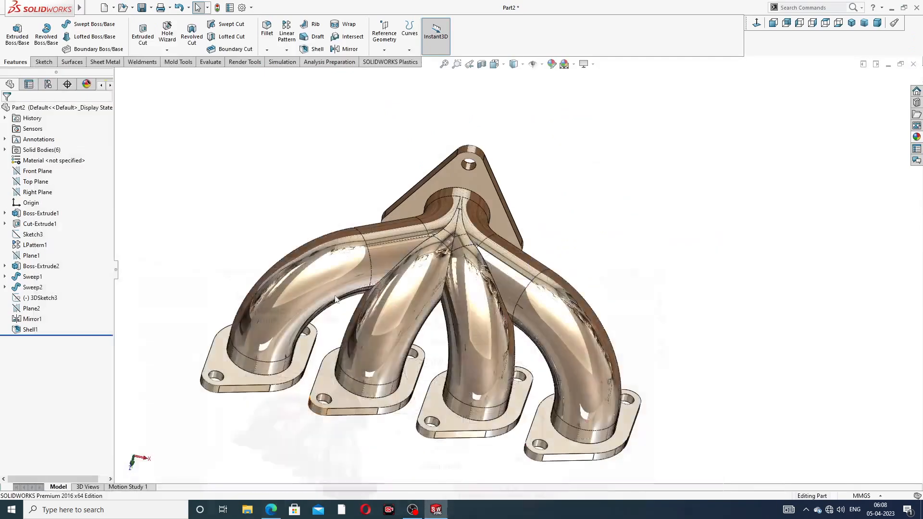
click(266, 50)
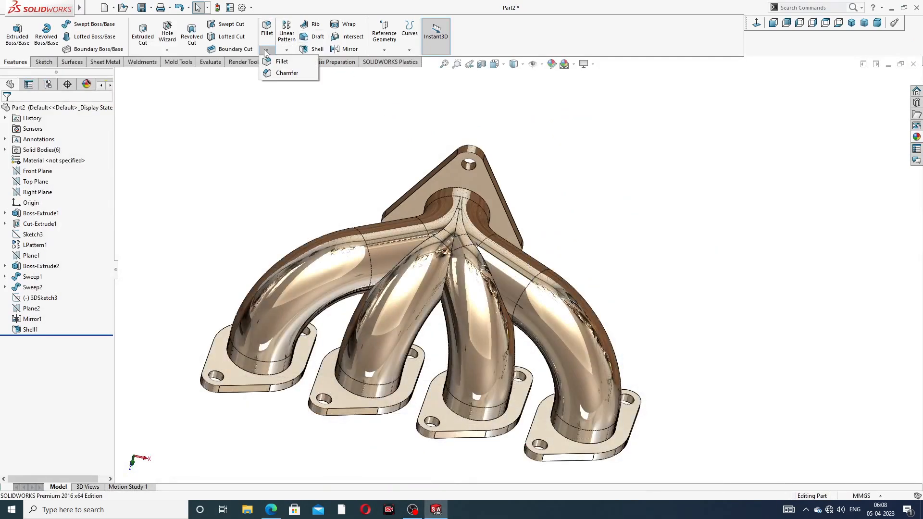
click(282, 79)
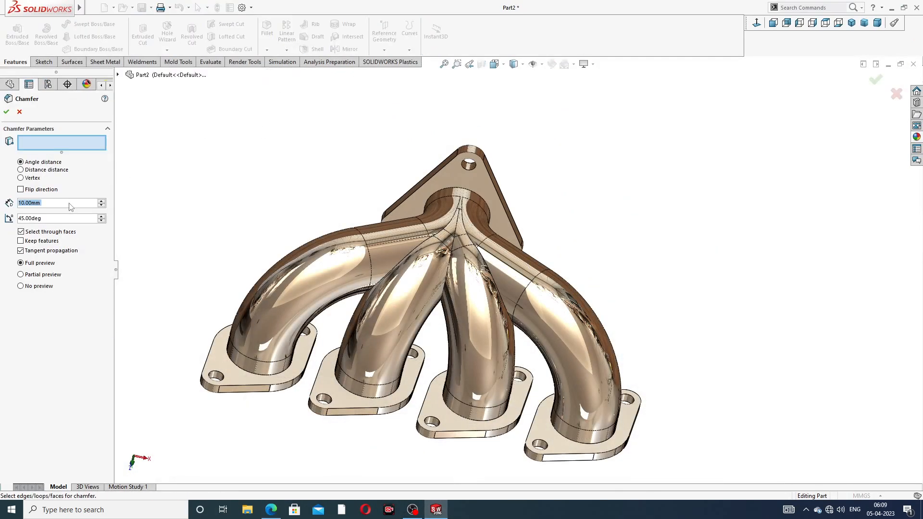
text(2)
key(Return)
middle_drag(373, 289, 505, 255)
scroll(429, 230, down, 4)
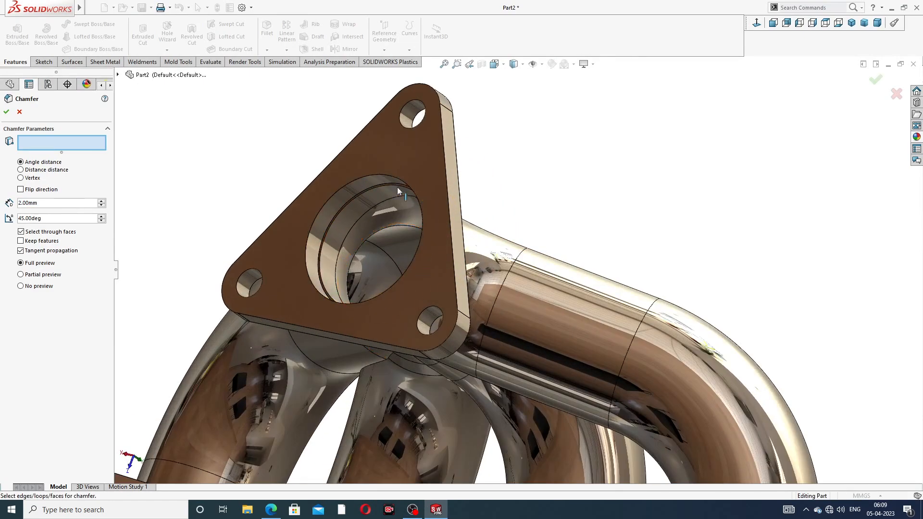
click(390, 176)
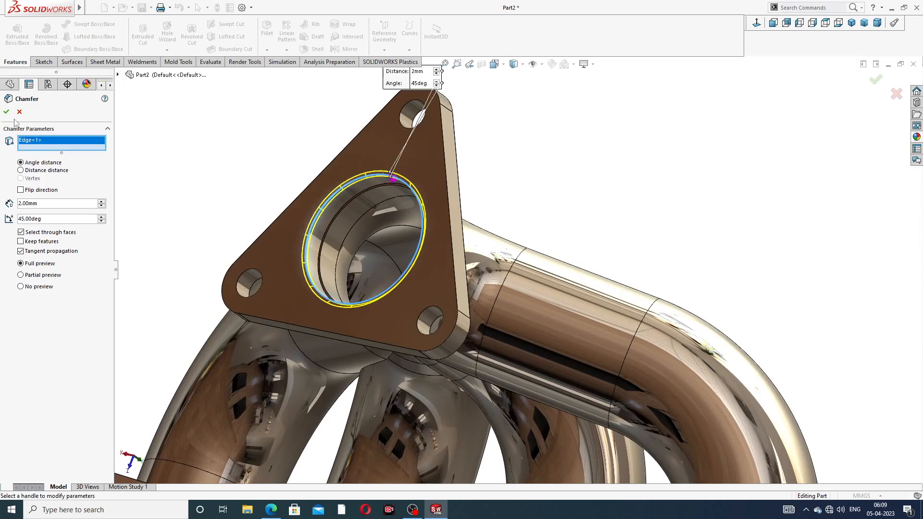
key(Return)
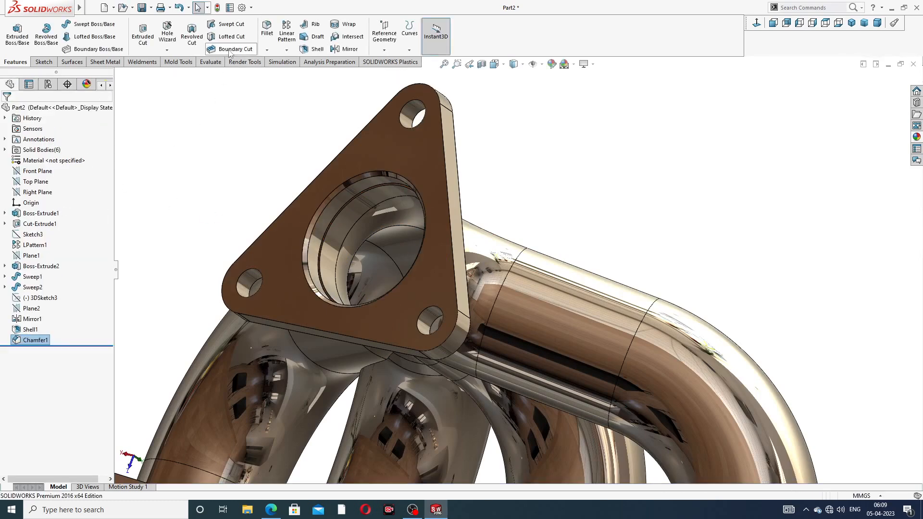
Chamfer the underside bore edge of the first pipe flange, at one end of the row, 2 mm at 45°
click(266, 50)
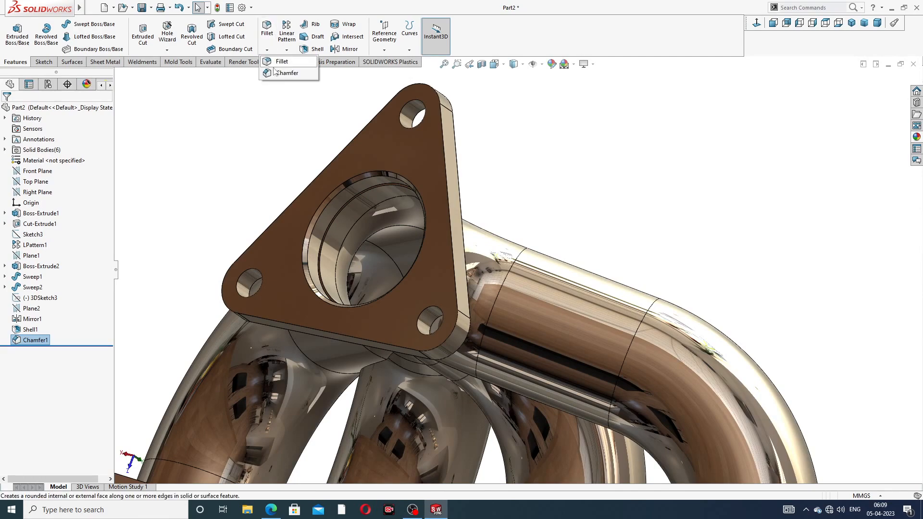
click(287, 72)
scroll(340, 308, up, 3)
middle_drag(341, 313, 346, 217)
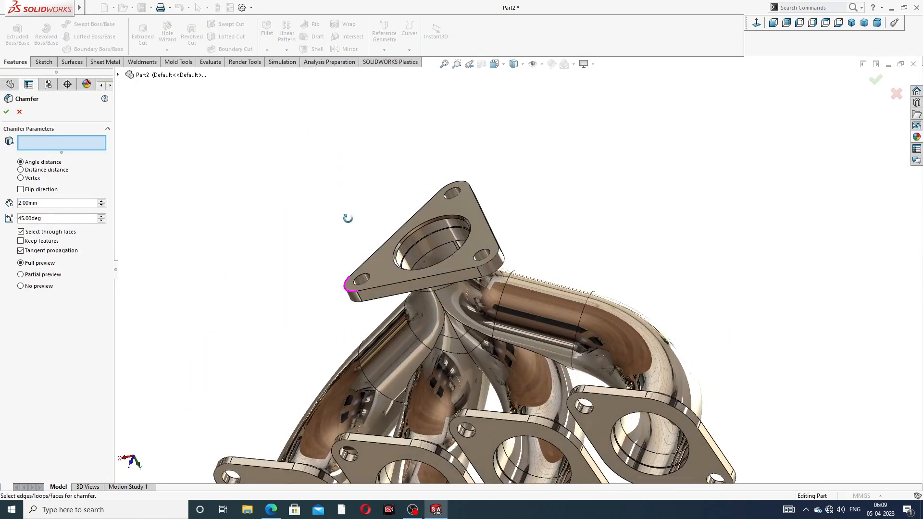
scroll(356, 307, up, 3)
scroll(425, 397, down, 6)
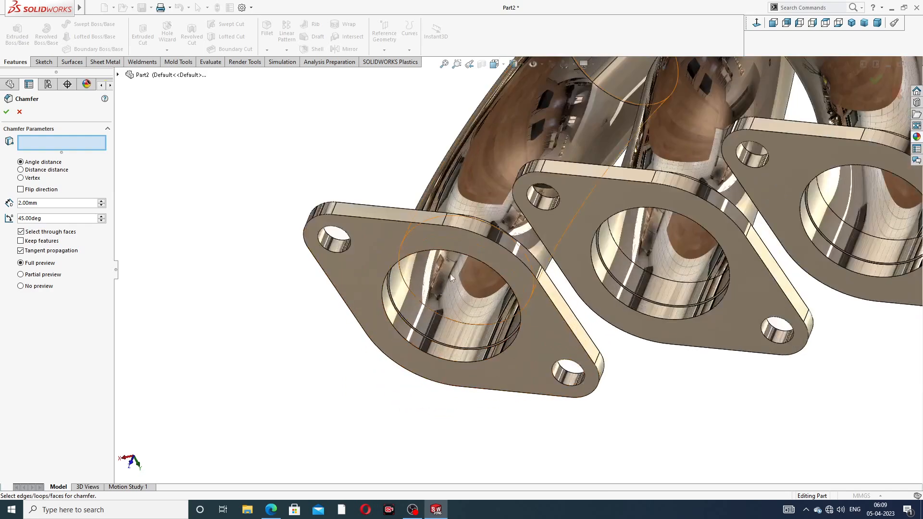
click(441, 253)
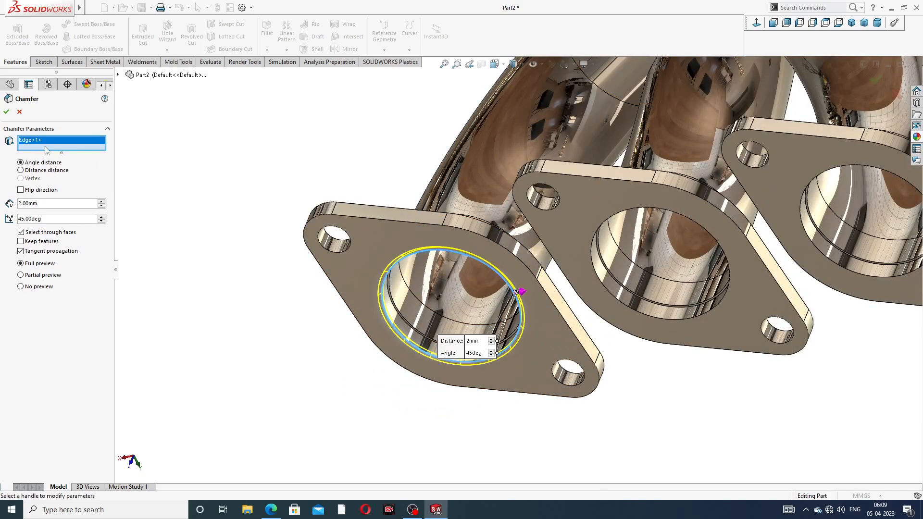
click(6, 111)
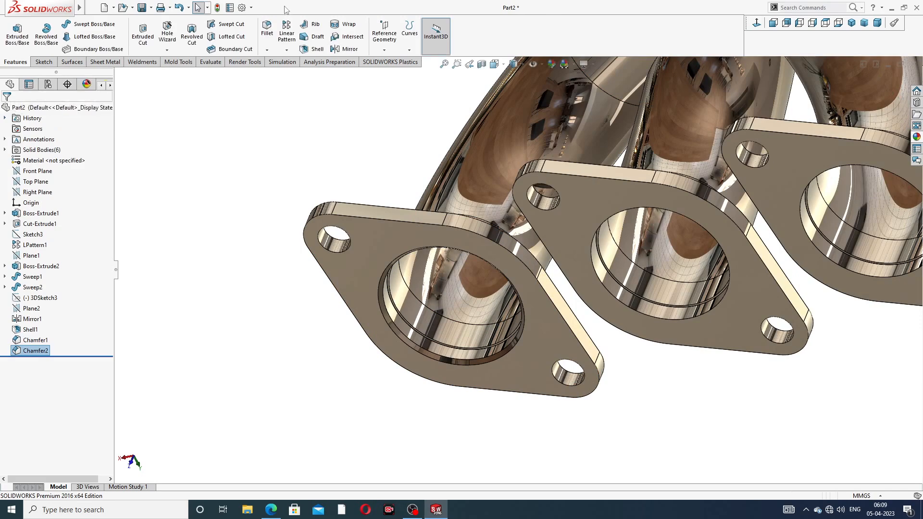
Chamfer the underside bore edge of the second pipe flange, next to the chamfered end flange, 2 mm at 45°
click(268, 50)
click(288, 74)
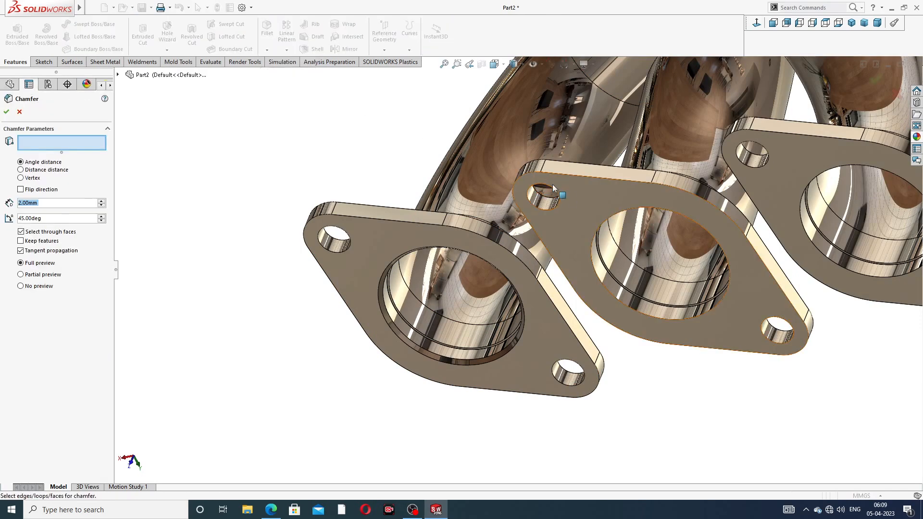
click(625, 208)
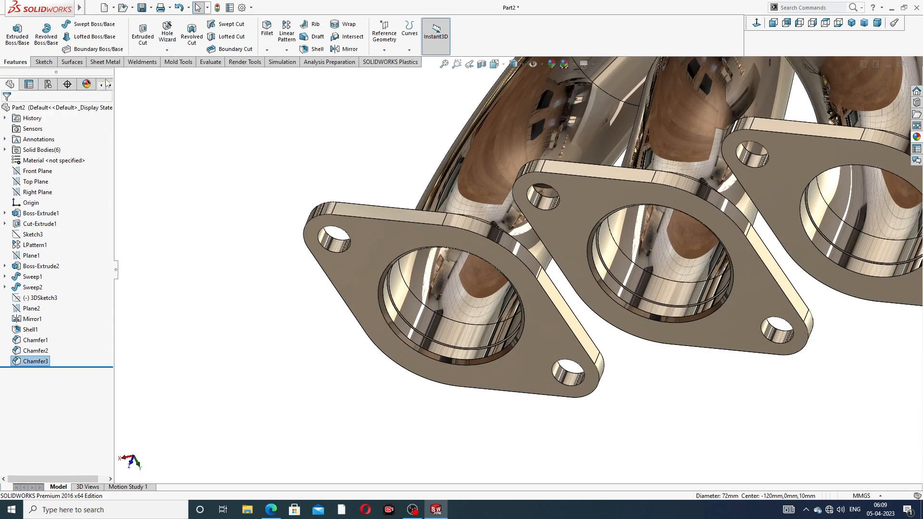
Chamfer only the underside bore edge of the third pipe flange 2 mm at 45°, clearing any selected flange face
click(268, 50)
click(288, 73)
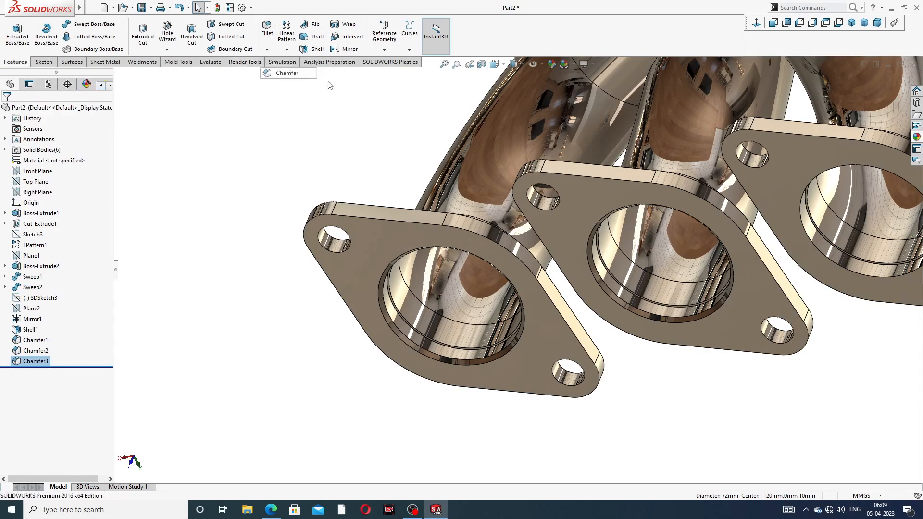
scroll(769, 227, up, 4)
scroll(783, 226, down, 3)
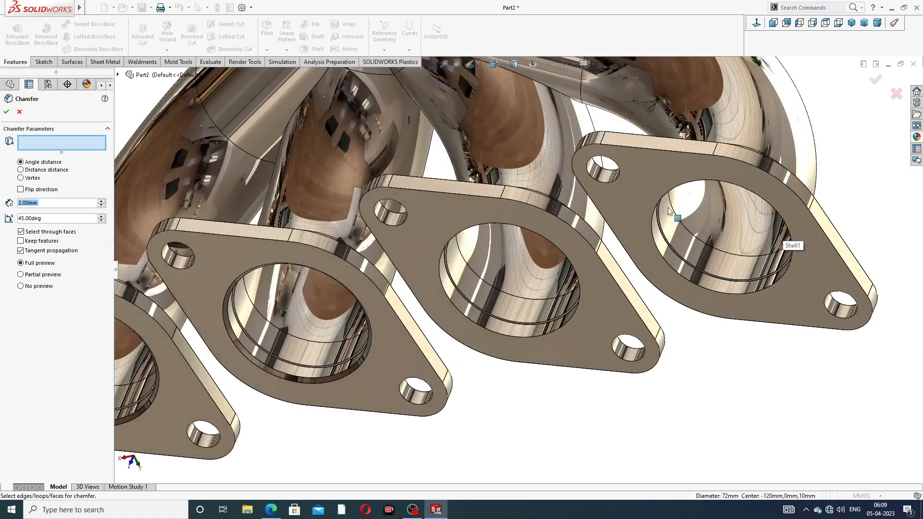
scroll(473, 229, down, 4)
click(473, 228)
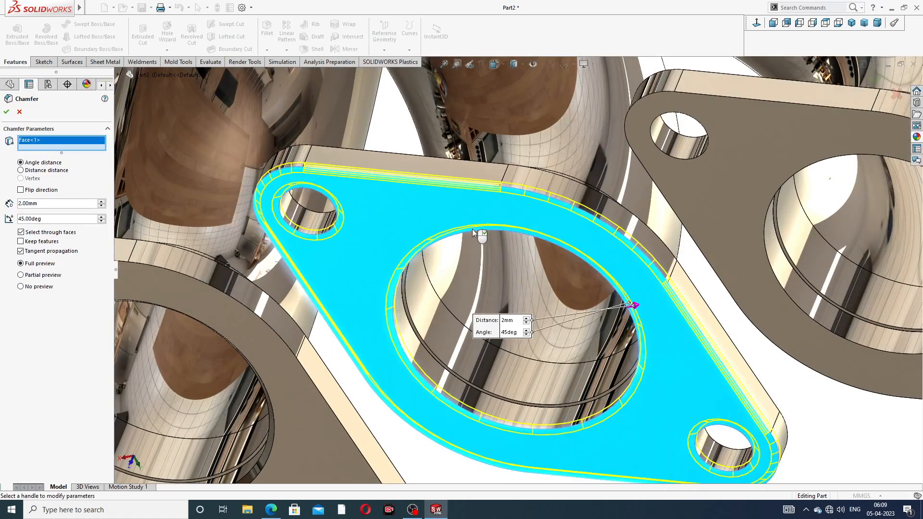
scroll(477, 207, up, 5)
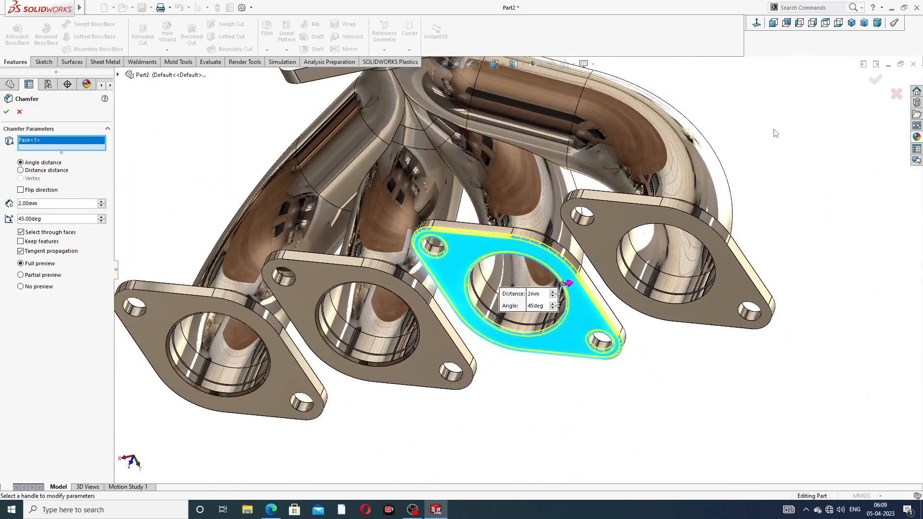
right_click(77, 143)
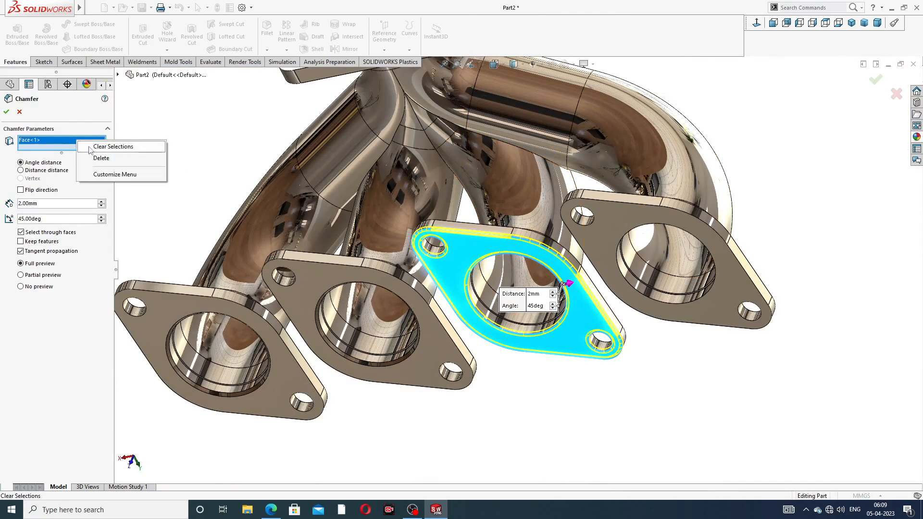
click(110, 150)
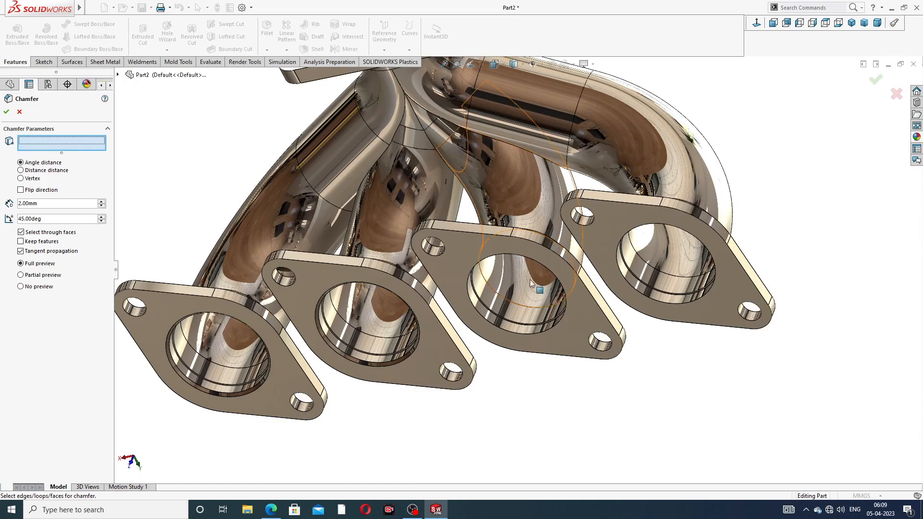
scroll(475, 224, down, 5)
click(463, 228)
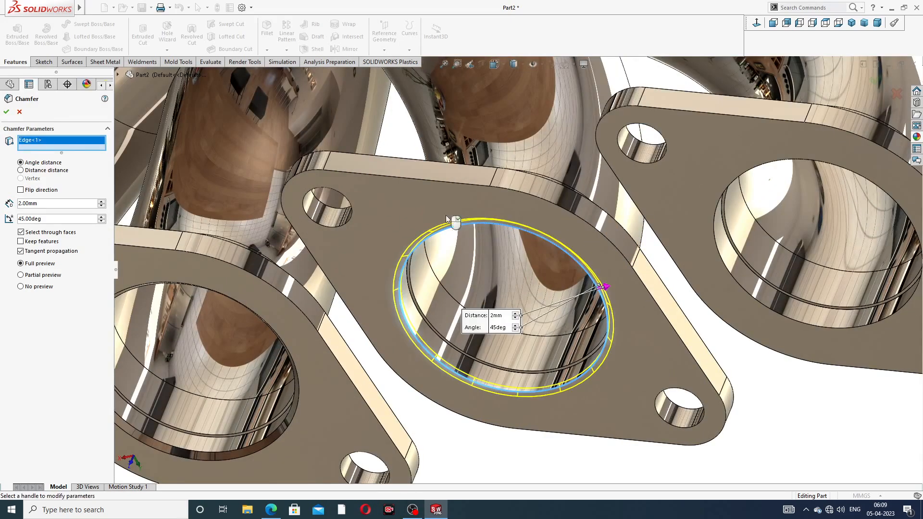
click(6, 112)
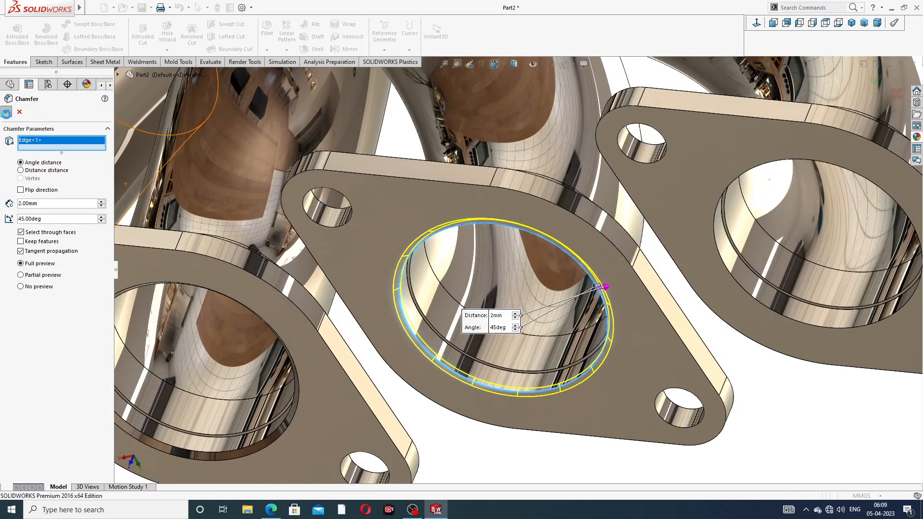
Chamfer the underside bore edge of the fourth pipe flange, at the other end of the row, 2 mm at 45°
click(267, 50)
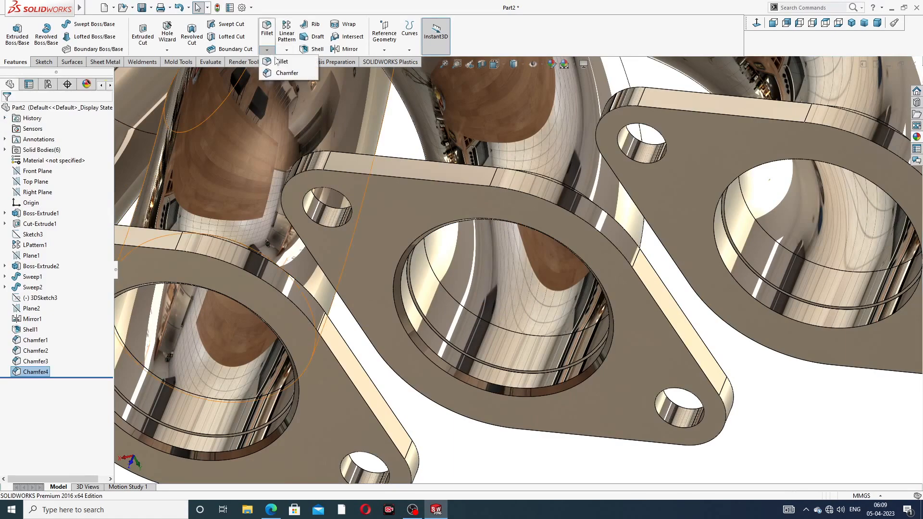
click(293, 71)
scroll(739, 163, down, 2)
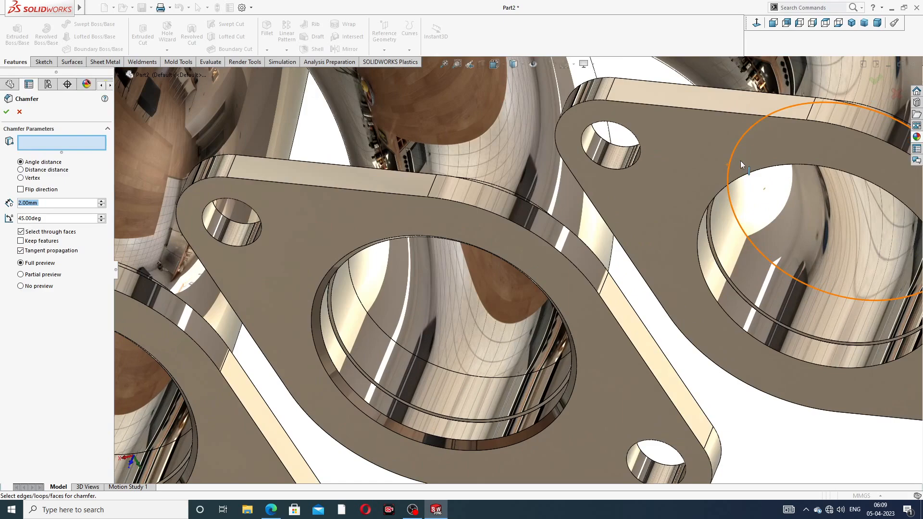
click(761, 173)
scroll(760, 173, up, 2)
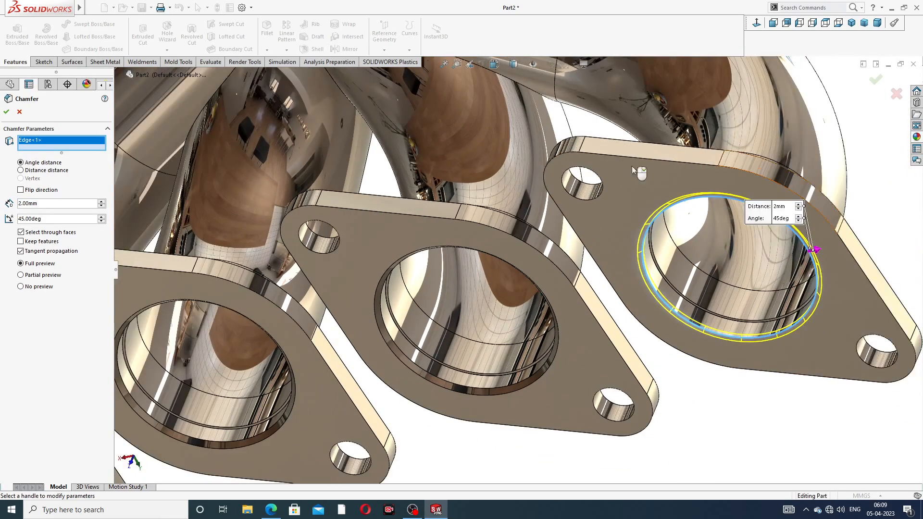
click(7, 112)
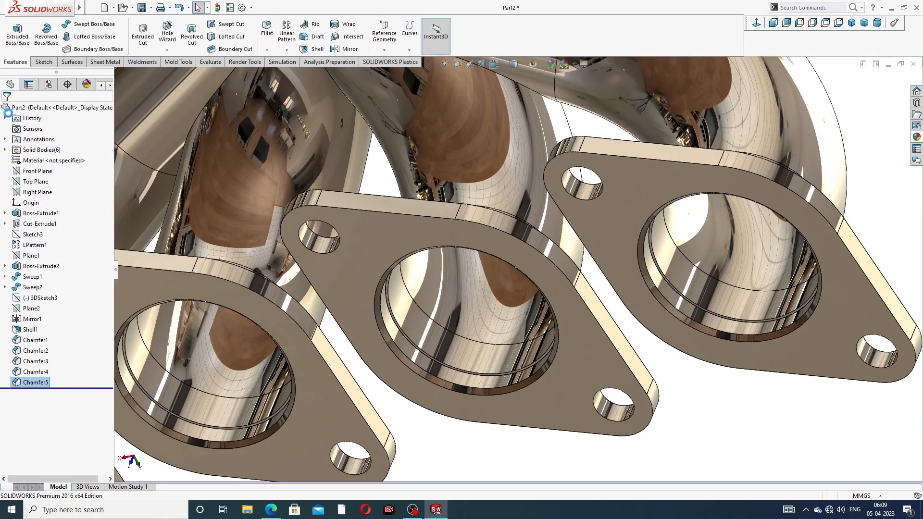
Fillet the edges of the triangular flange's front and back faces with a 1 mm radius
scroll(355, 157, up, 5)
scroll(383, 148, up, 1)
middle_drag(385, 124, 365, 98)
click(266, 50)
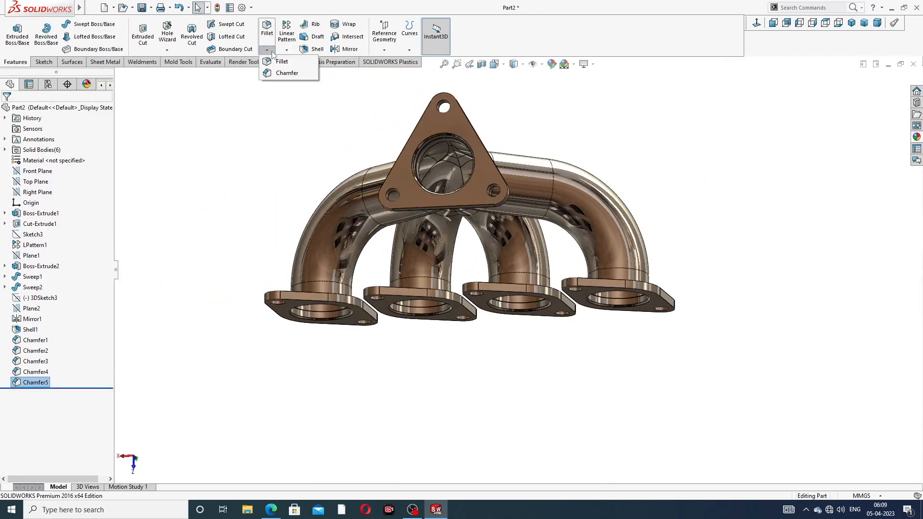
click(278, 61)
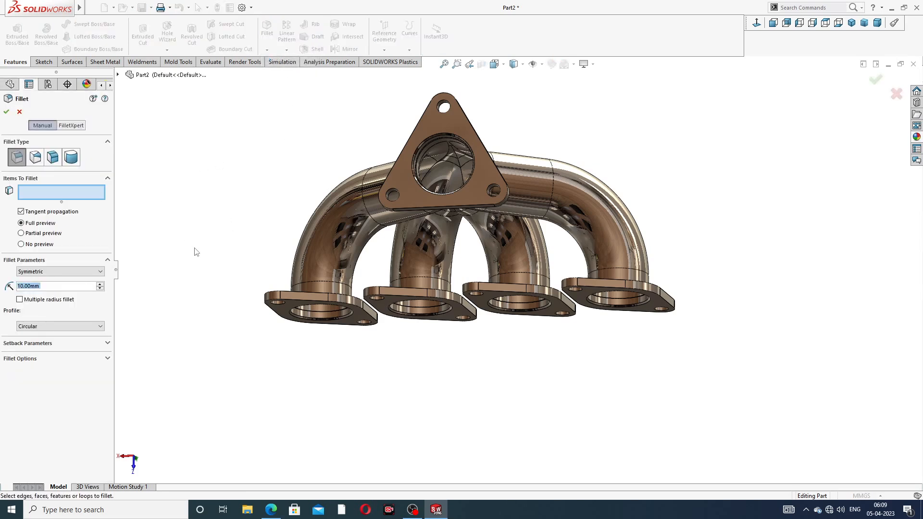
text(1)
key(Return)
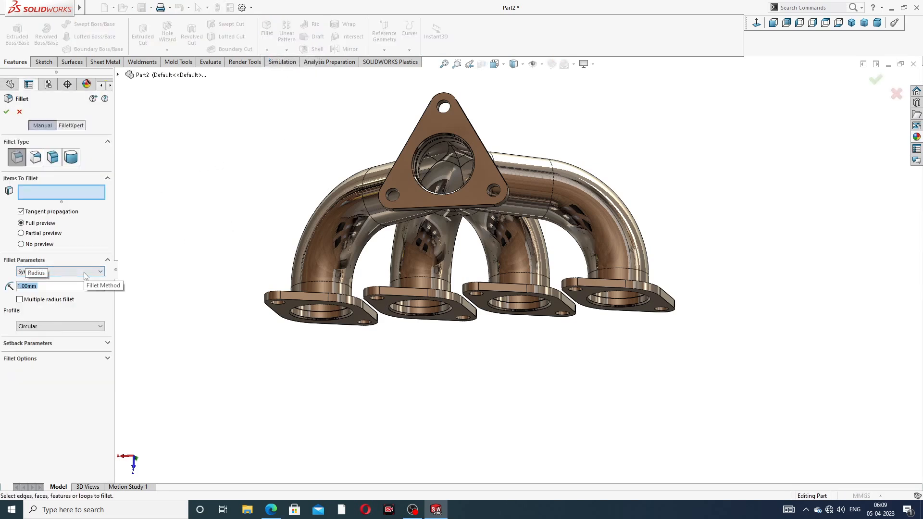
click(432, 126)
middle_drag(493, 114, 379, 144)
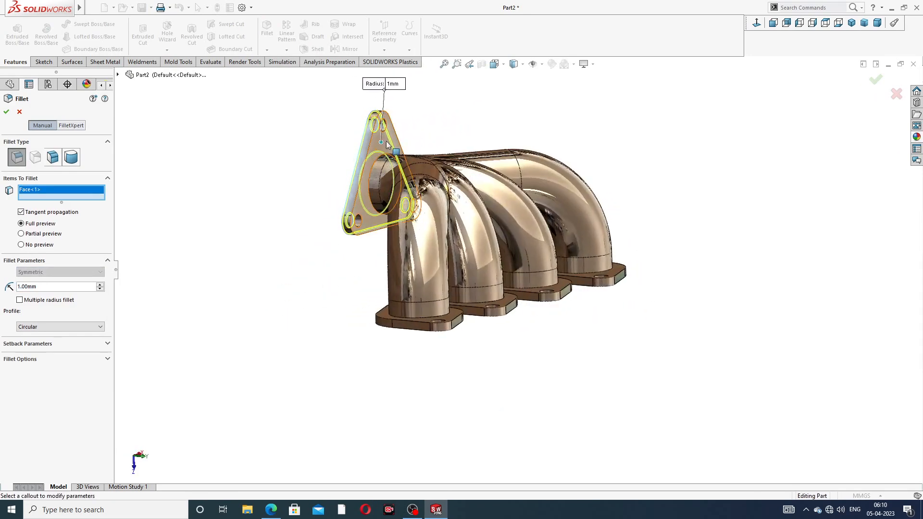
click(381, 142)
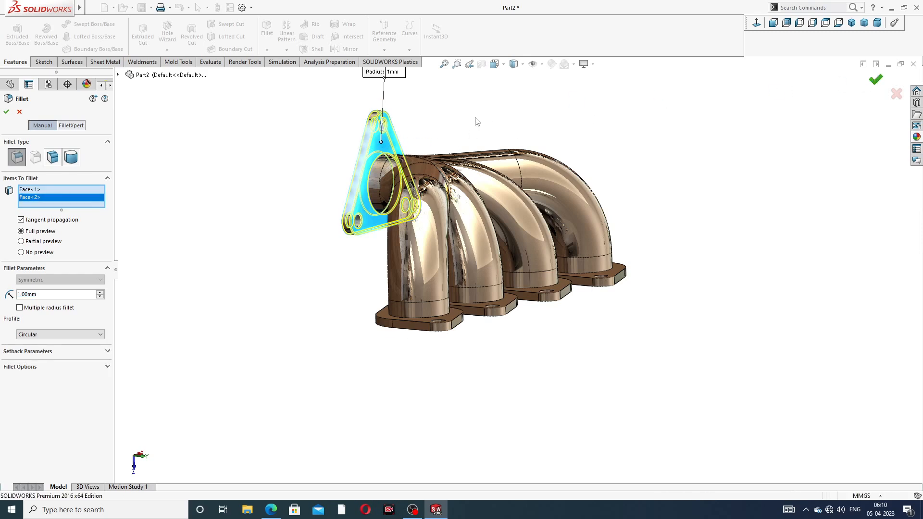
key(Return)
Fillet the edges of the first end pipe flange's underside and top faces with a 1 mm radius
middle_drag(476, 119, 519, 128)
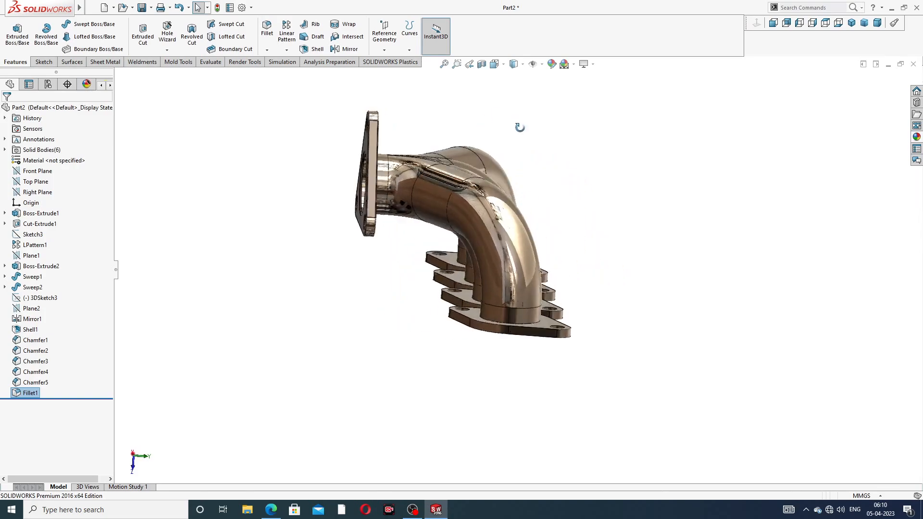
click(263, 30)
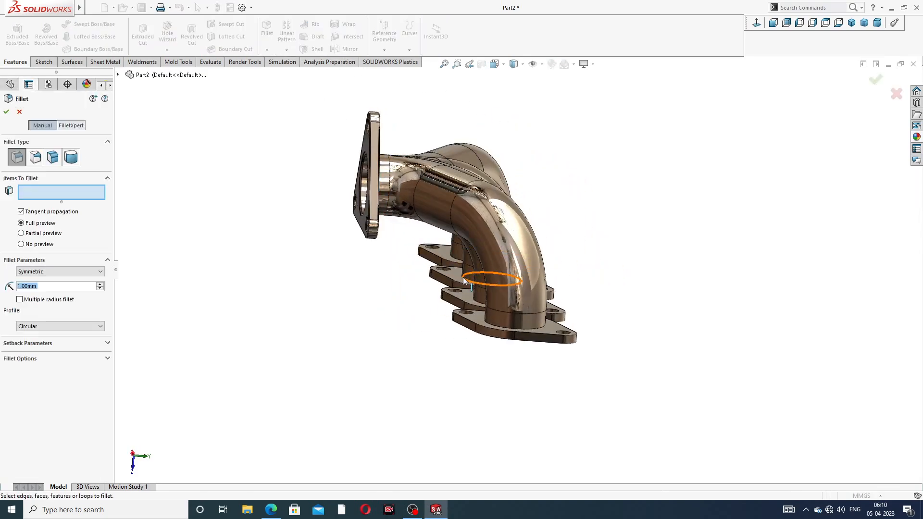
middle_drag(483, 284, 569, 231)
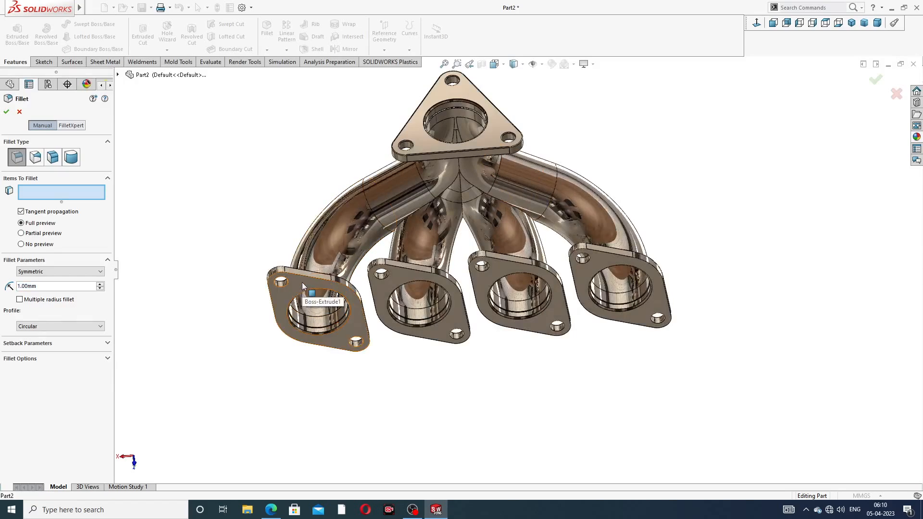
click(318, 300)
middle_drag(318, 301, 313, 361)
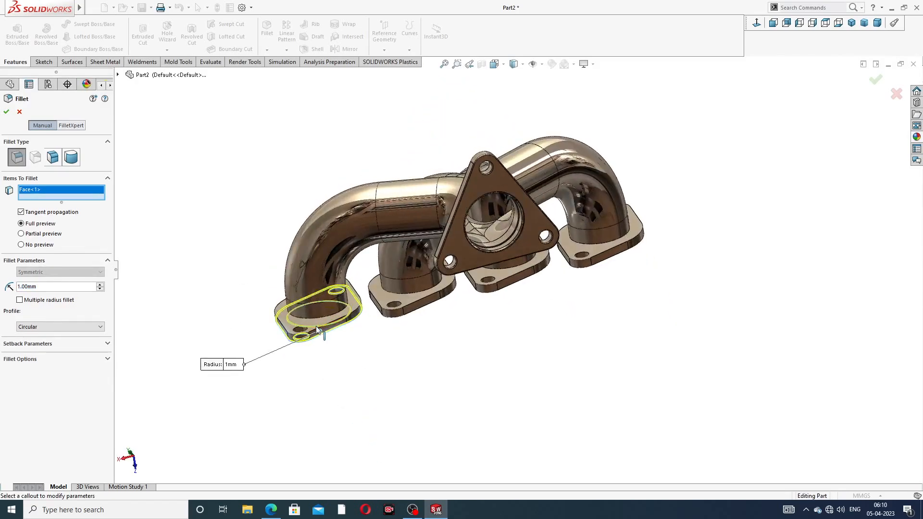
middle_drag(313, 322, 343, 379)
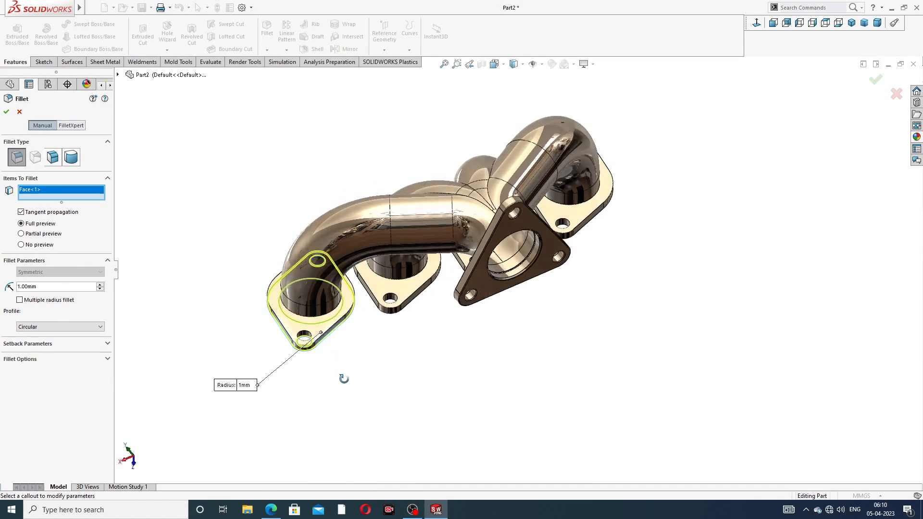
click(299, 328)
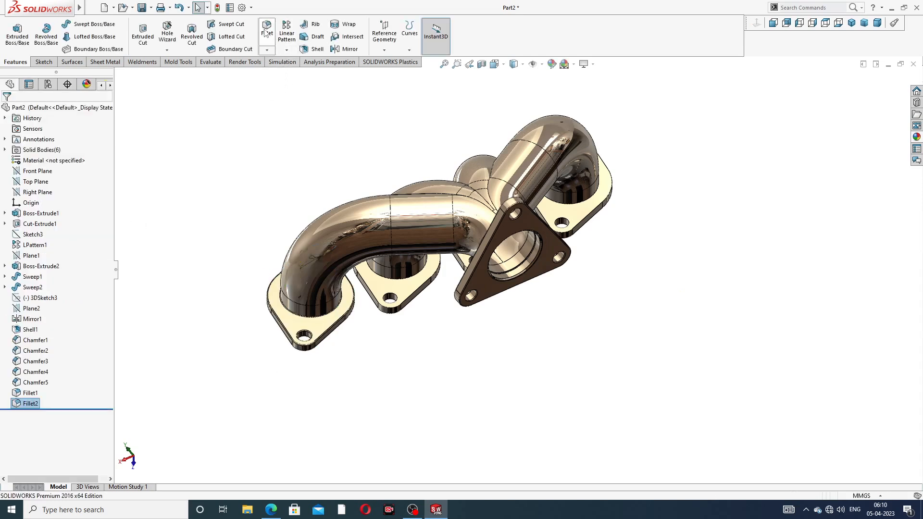
Fillet the edges of both faces of the second pipe flange, next to the filleted end flange, with a 1 mm radius
click(264, 31)
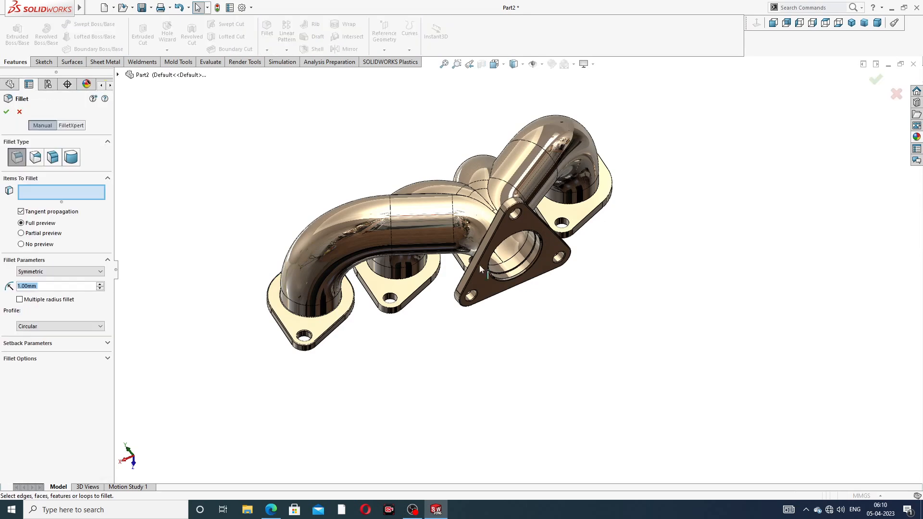
click(408, 290)
middle_drag(437, 307, 418, 144)
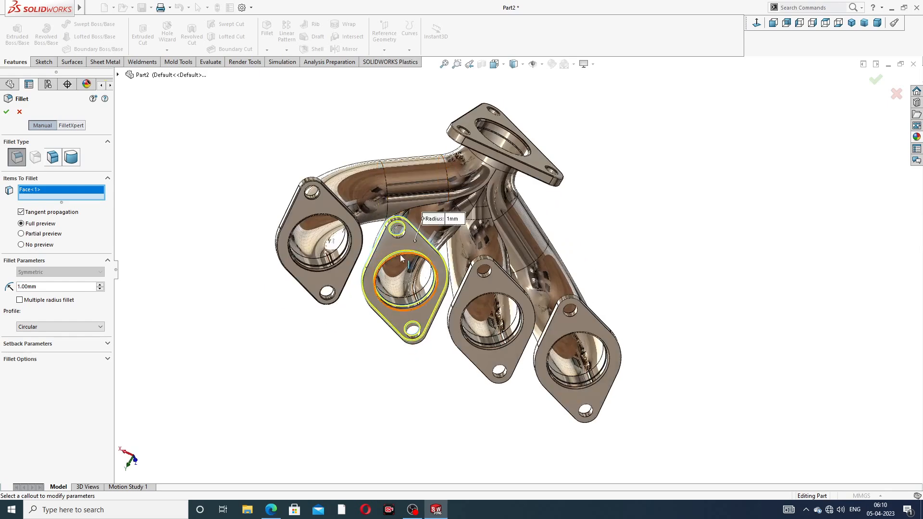
scroll(400, 258, down, 3)
click(408, 247)
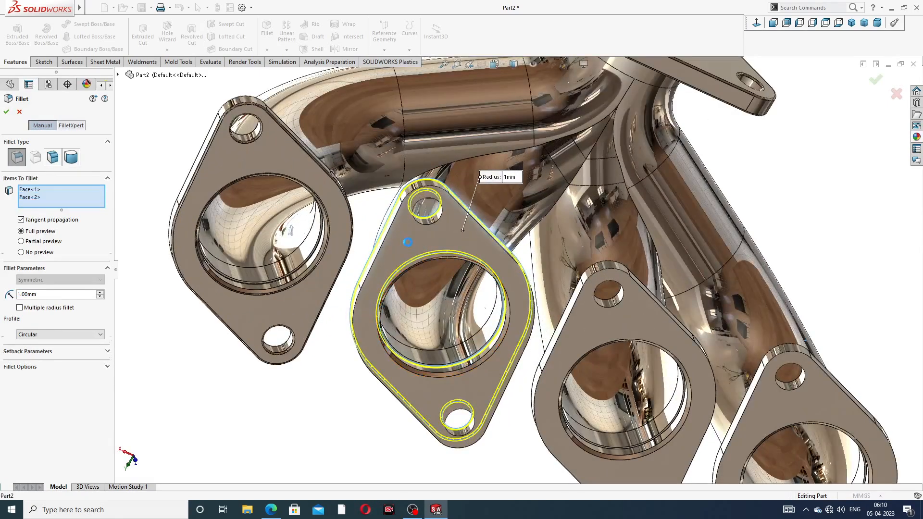
click(6, 113)
Fillet the edges of the third pipe flange's underside and top faces with a 1 mm radius
mouse_move(20, 4)
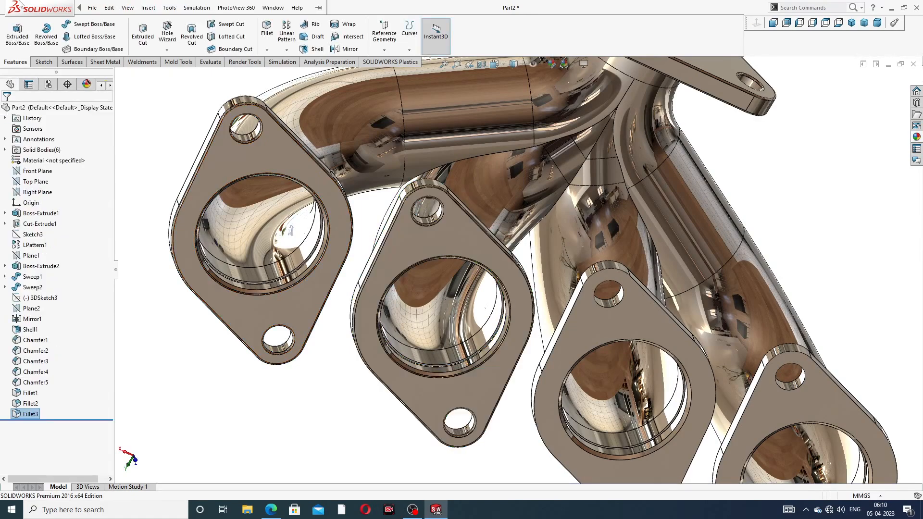
click(266, 30)
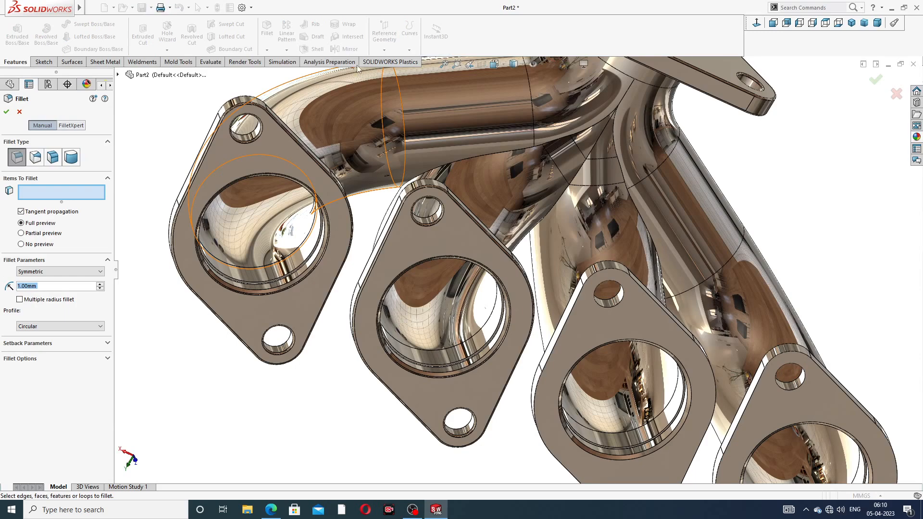
click(583, 318)
middle_drag(634, 330, 554, 398)
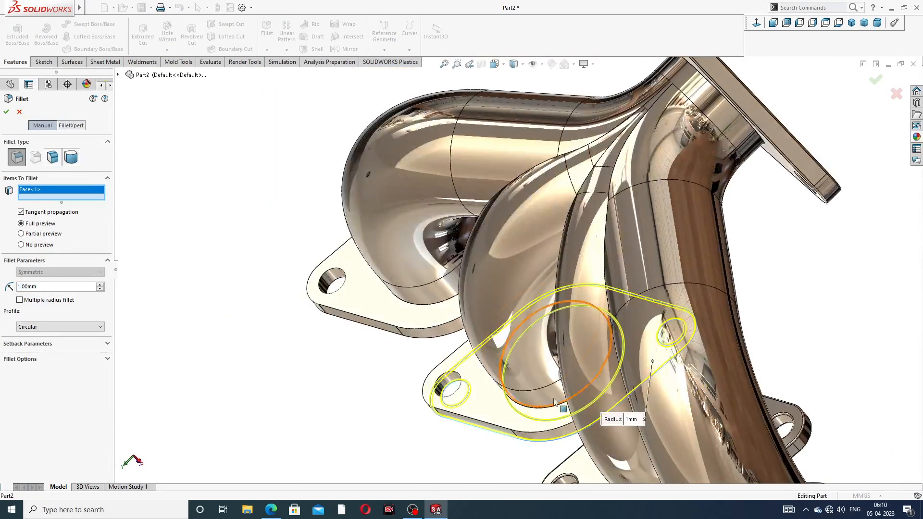
click(493, 400)
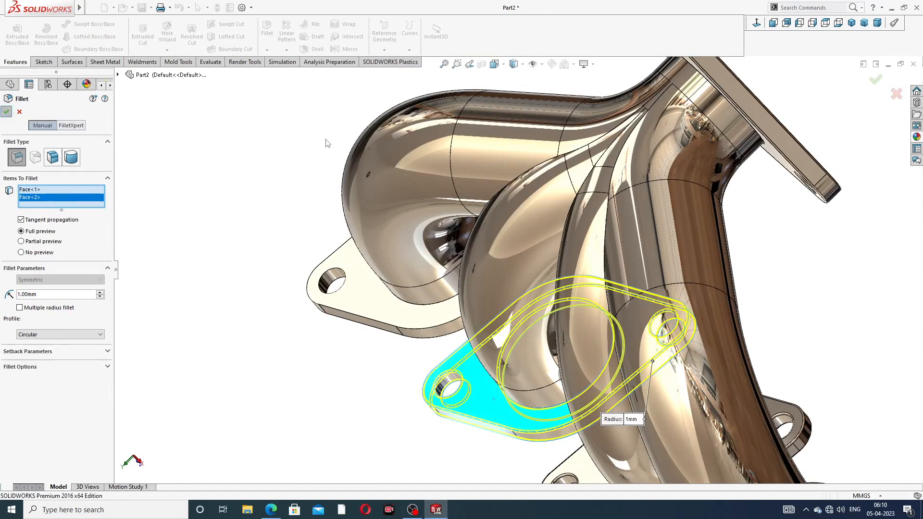
Fillet the edges of both faces of the fourth pipe flange, at the unfilleted end of the row, with a 1 mm radius
click(268, 31)
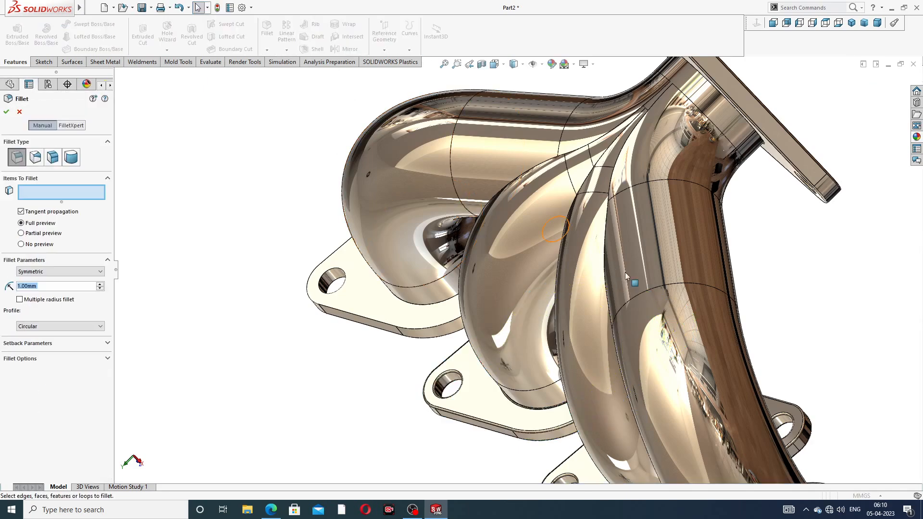
scroll(673, 309, up, 4)
middle_drag(673, 309, 717, 284)
scroll(633, 459, down, 1)
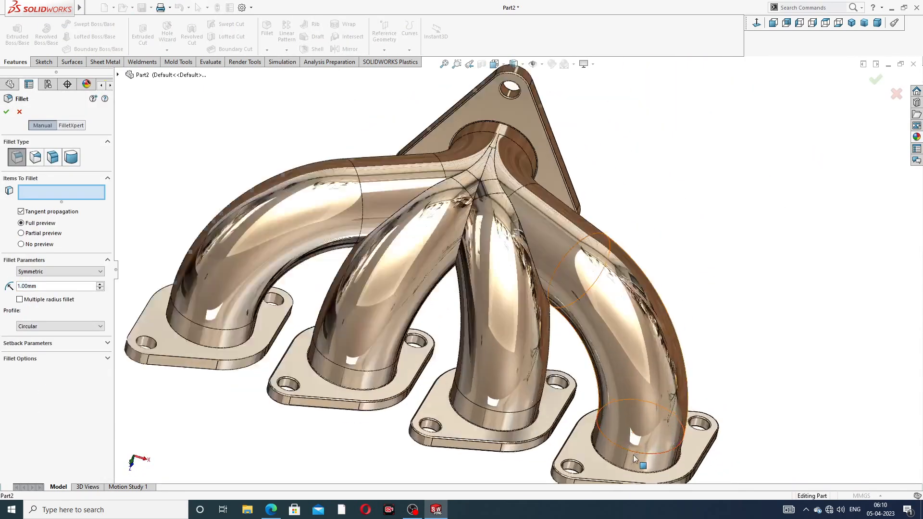
scroll(634, 459, down, 2)
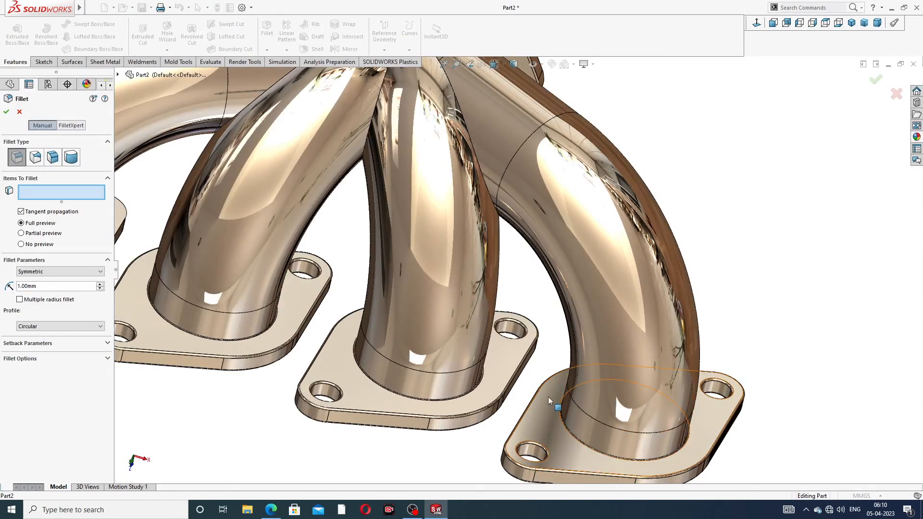
scroll(549, 396, up, 3)
scroll(283, 300, down, 2)
scroll(230, 284, down, 2)
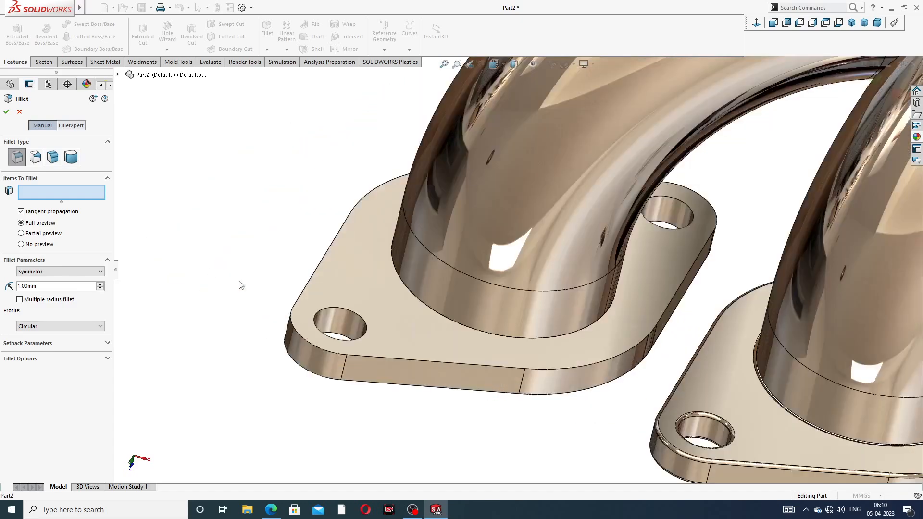
click(351, 289)
middle_drag(452, 342, 394, 367)
click(384, 351)
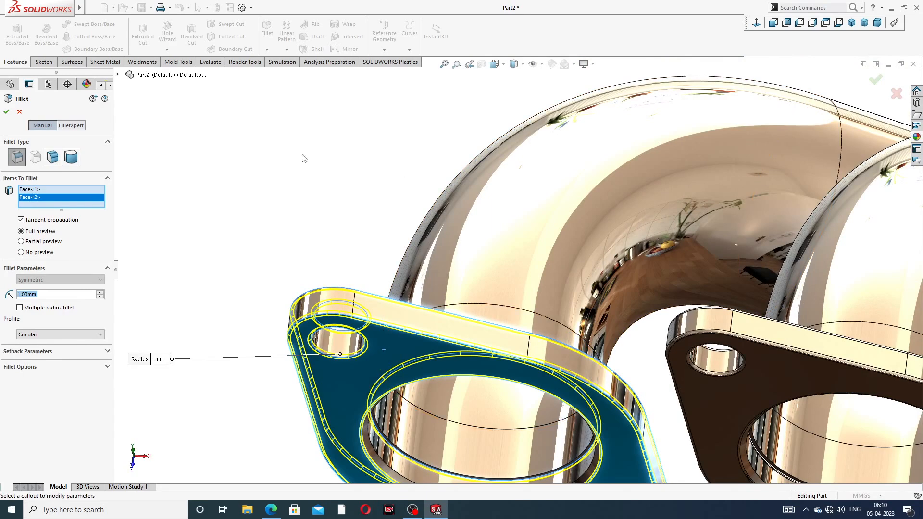
click(7, 112)
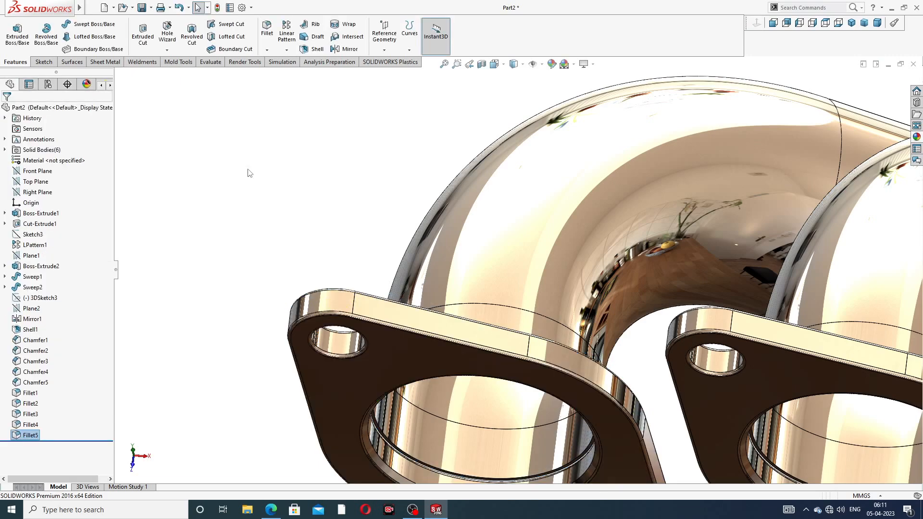
Examine the whole manifold's pipes and flanges from several angles, including the isometric view
scroll(434, 183, up, 4)
middle_drag(586, 219, 546, 293)
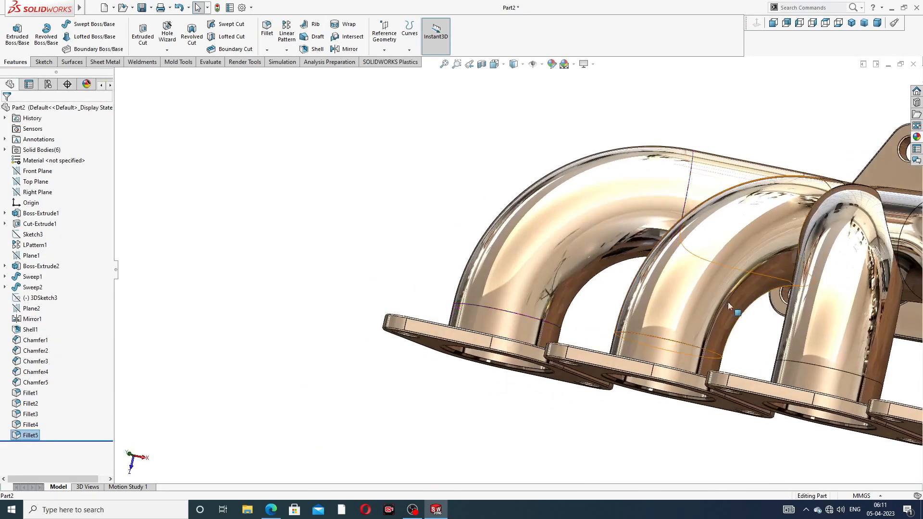
scroll(727, 303, up, 3)
middle_drag(727, 307, 675, 353)
scroll(722, 289, down, 2)
scroll(662, 297, up, 2)
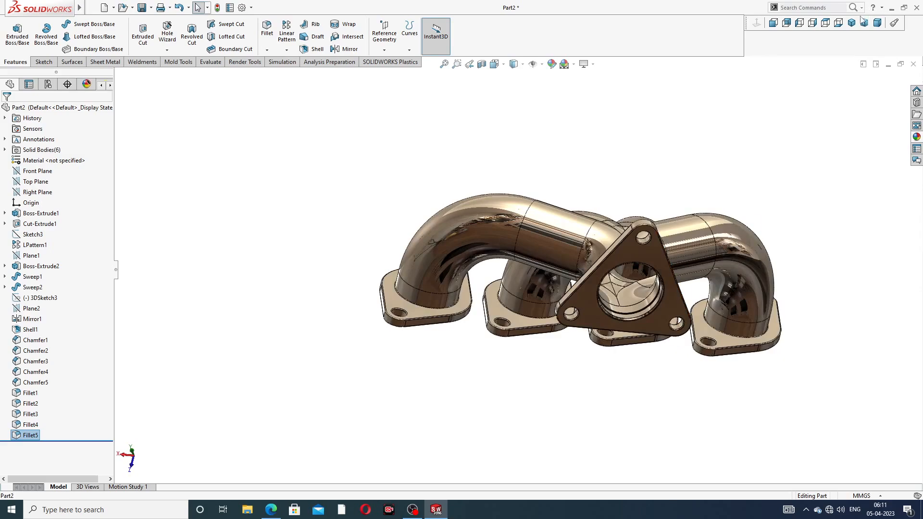
click(851, 22)
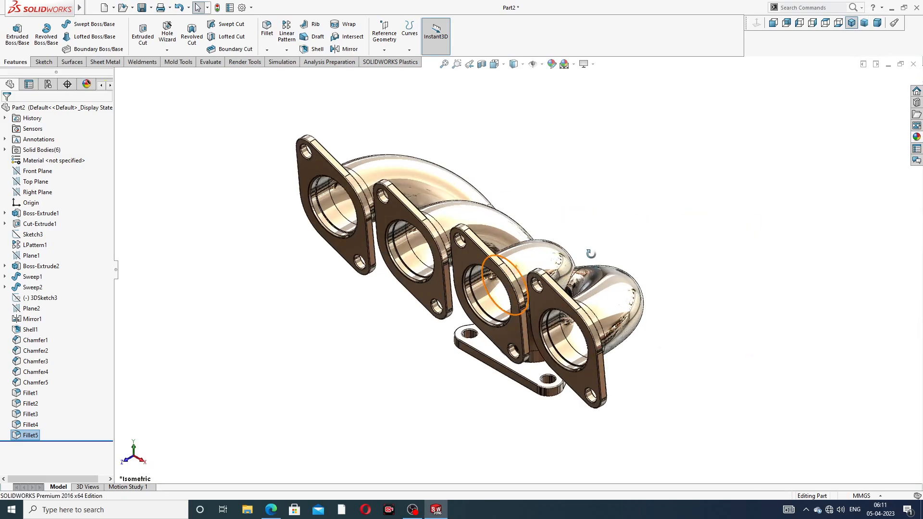
middle_drag(590, 253, 523, 213)
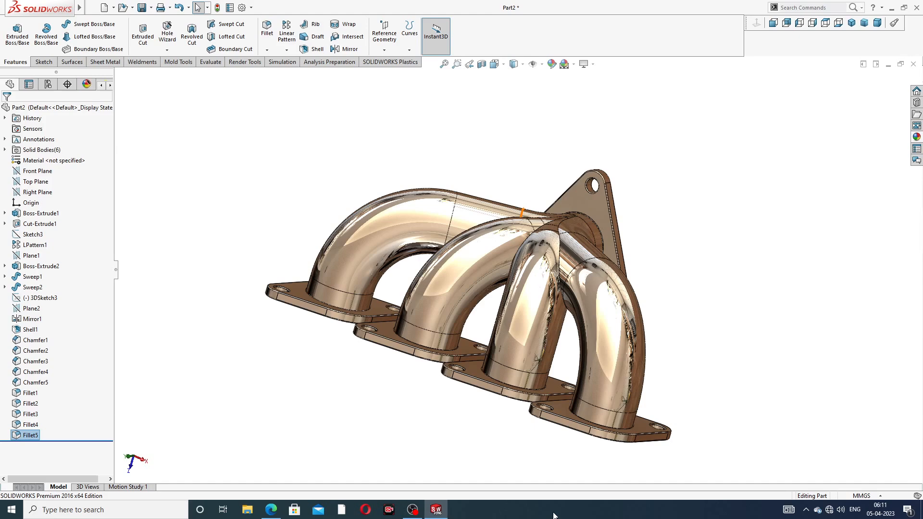
middle_drag(531, 289, 534, 349)
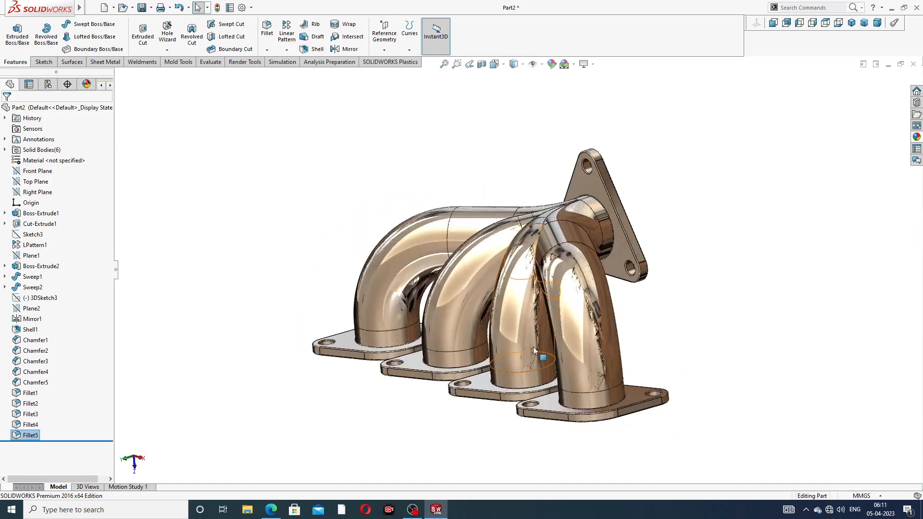